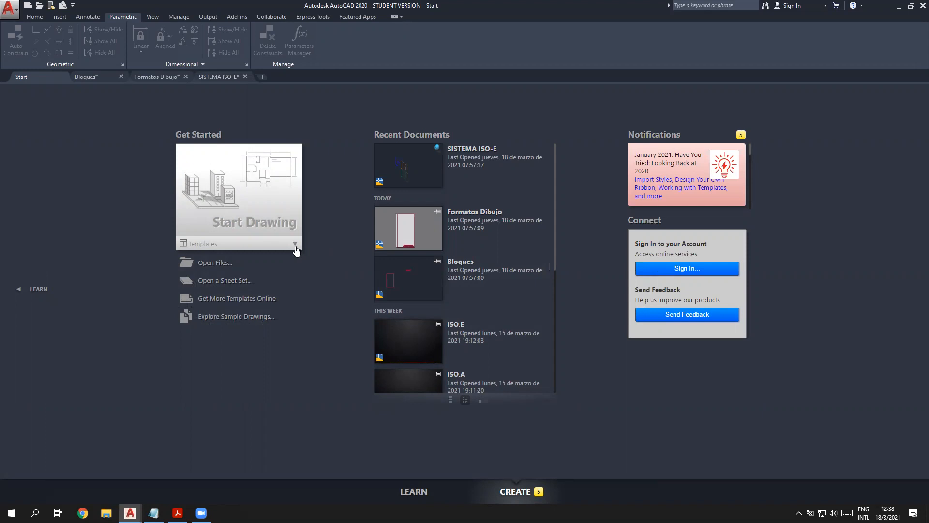
Step: Start a new drawing from the acadiso.dwt template and open the Layer Properties Manager
click(295, 246)
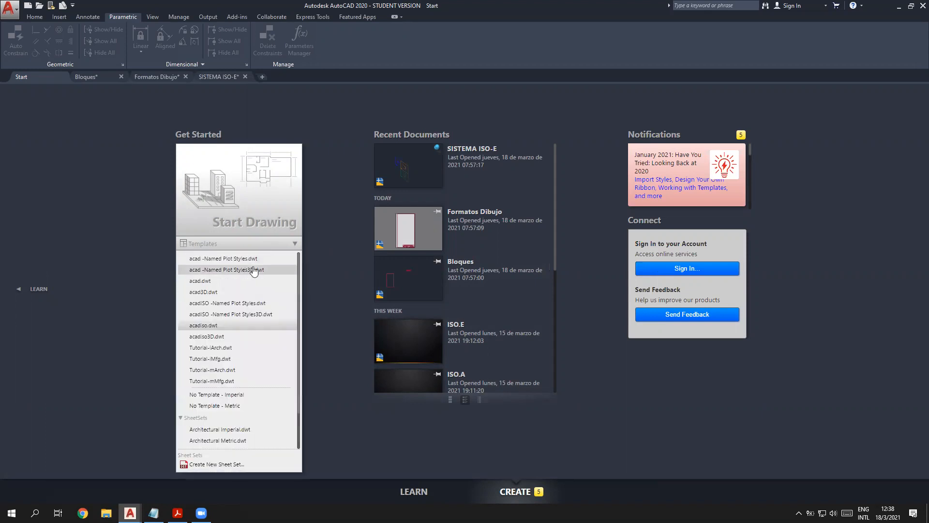
click(208, 326)
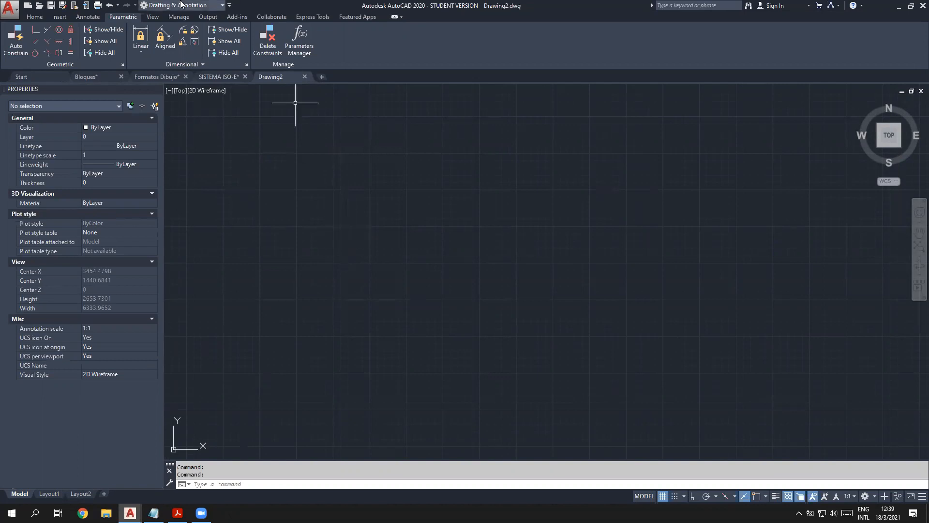
click(41, 15)
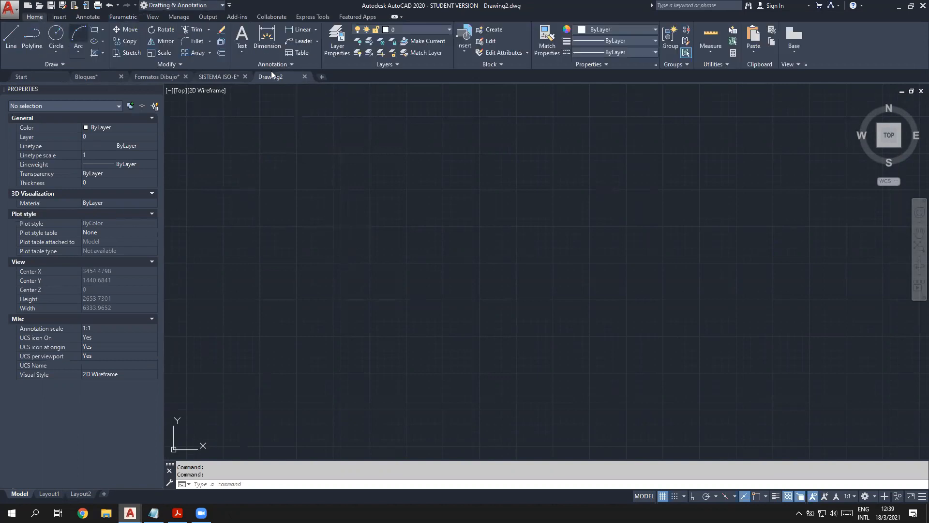
click(334, 45)
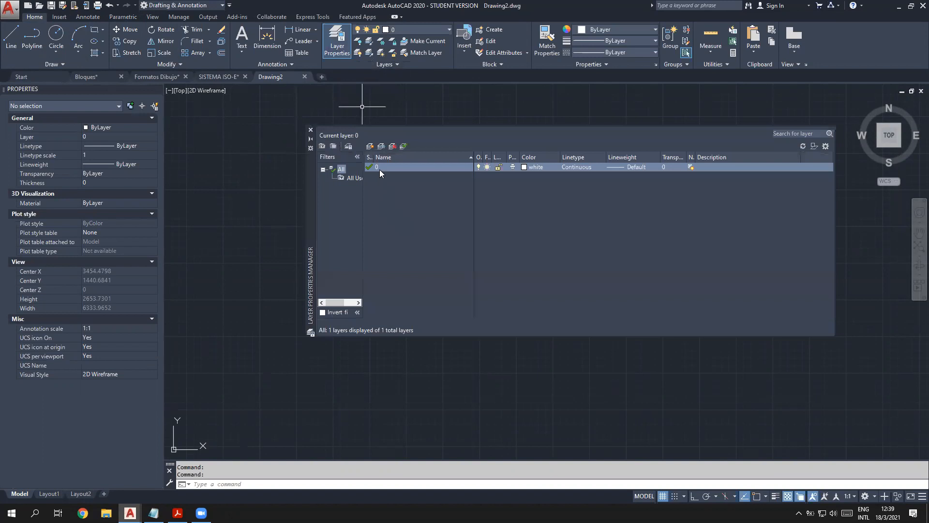
Step: Try to rename layer 0
click(379, 169)
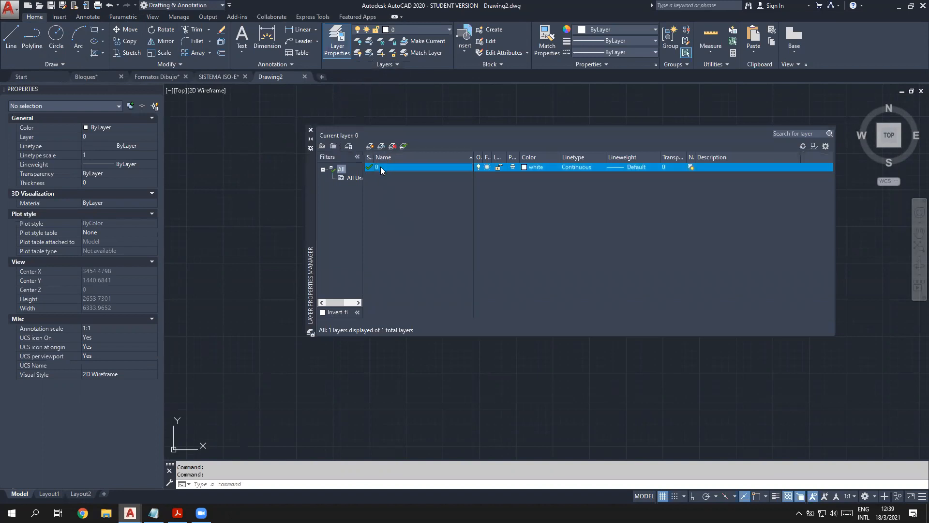
click(380, 167)
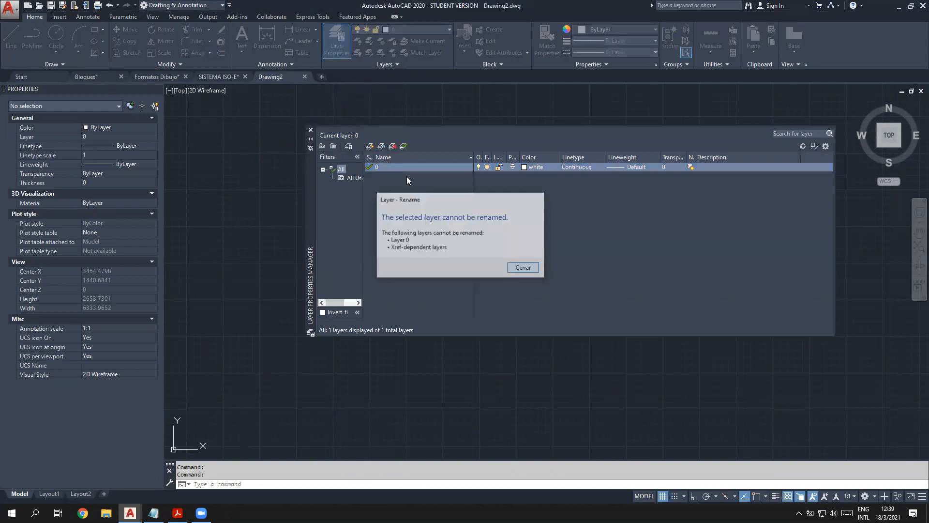
key(Escape)
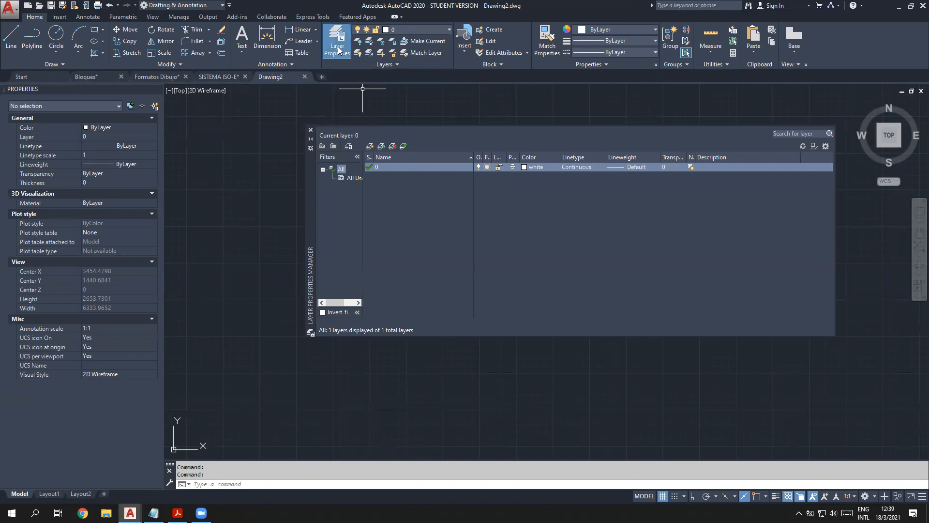
Step: Create two new layers named FORMATO and MARGEN
click(370, 146)
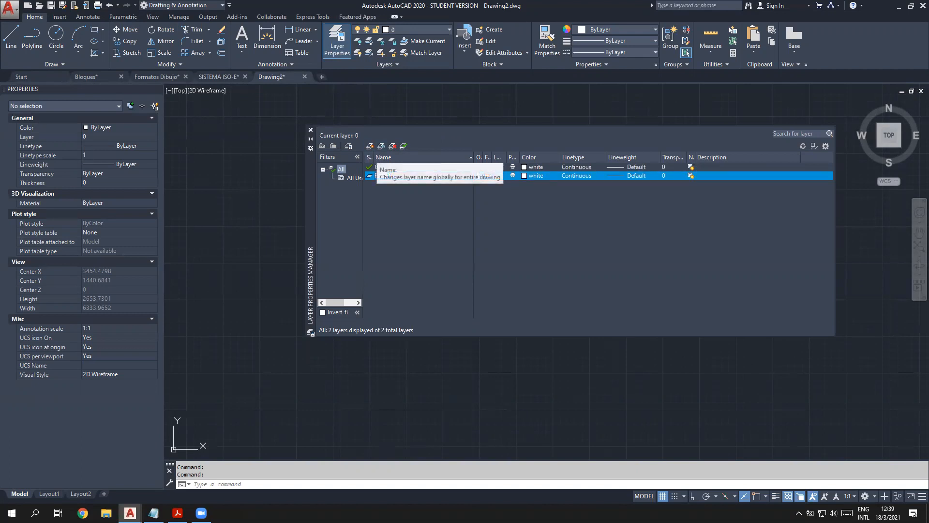
click(369, 146)
text(MARGEN)
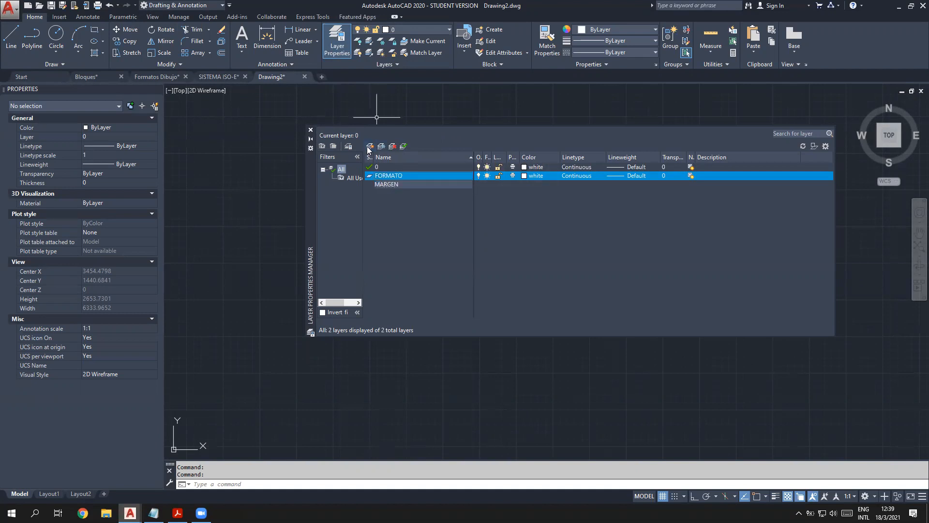
Step: Create another new layer, make it current and name it RÓTULO
click(370, 147)
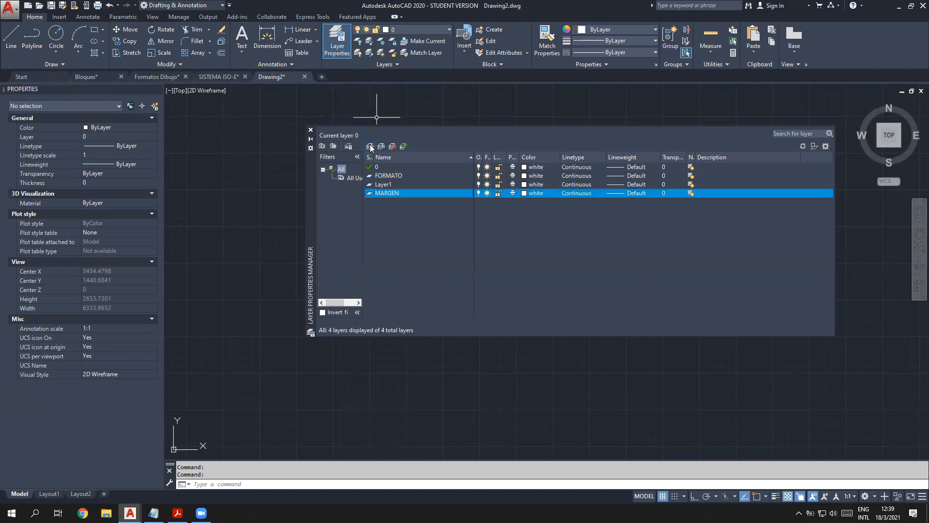
double_click(388, 187)
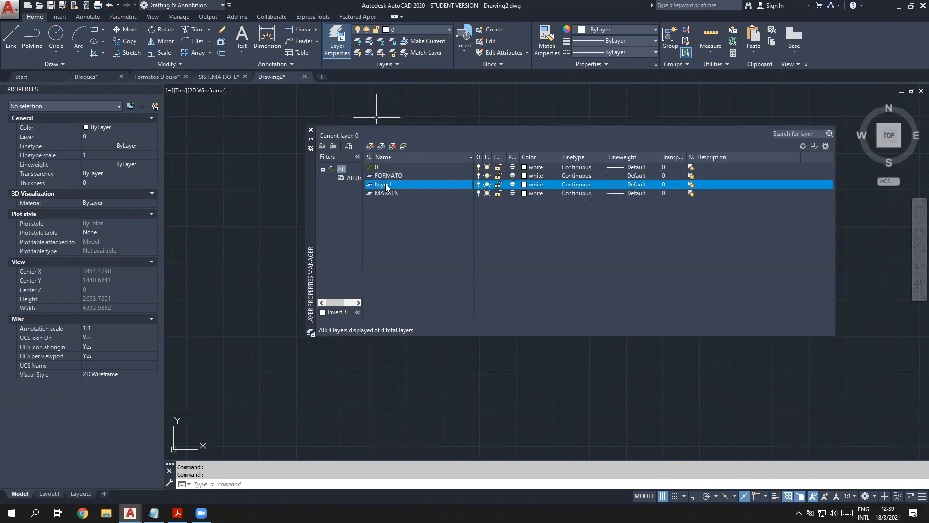
click(388, 186)
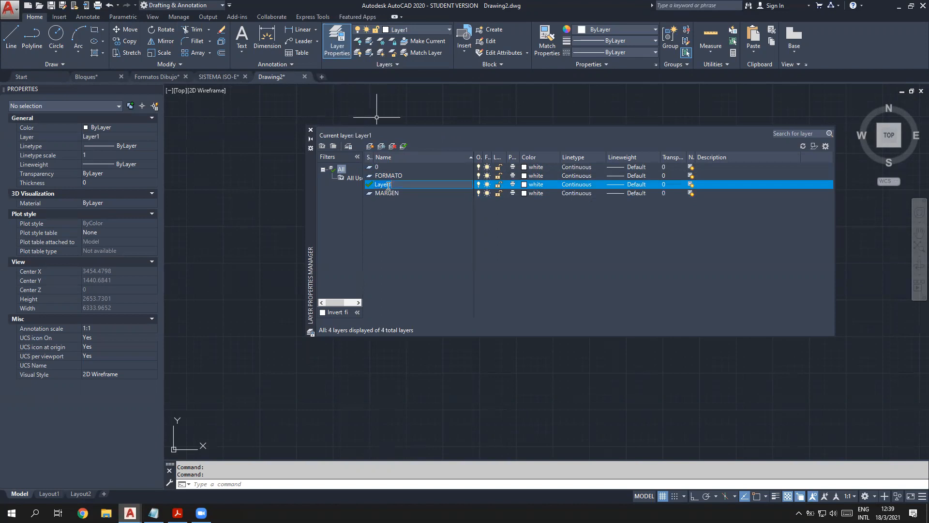
text(RÓTULO)
Step: Add a new layer named SÍMBOLO ISO-A
click(370, 146)
text(SÍMBOLO)
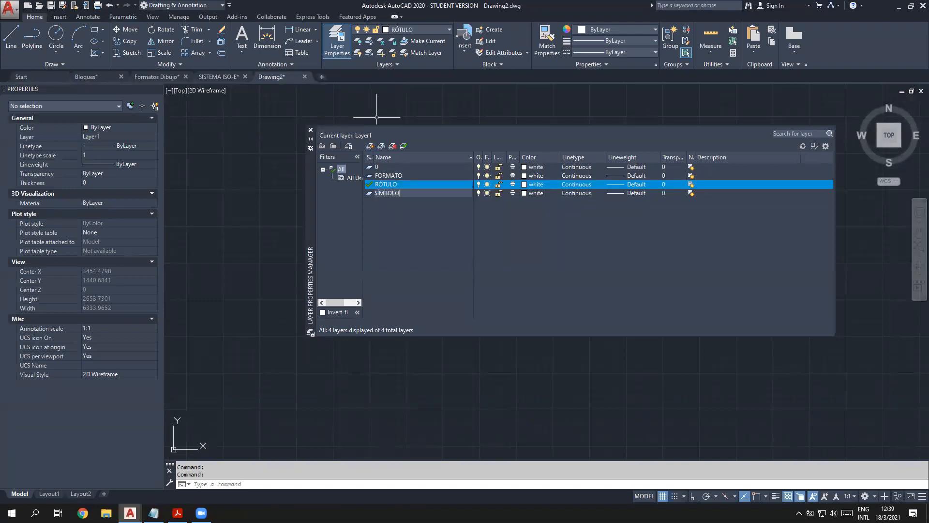
text( ISO-A)
click(410, 263)
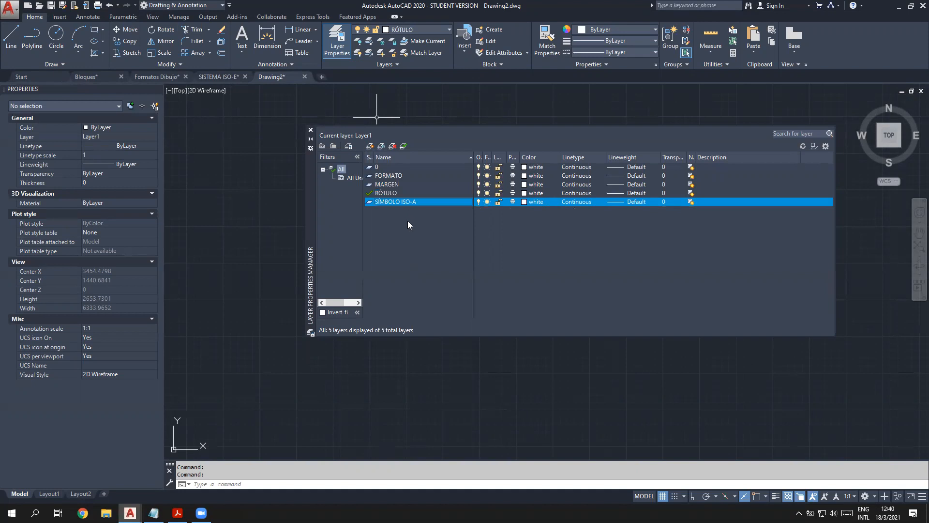
click(397, 176)
click(397, 186)
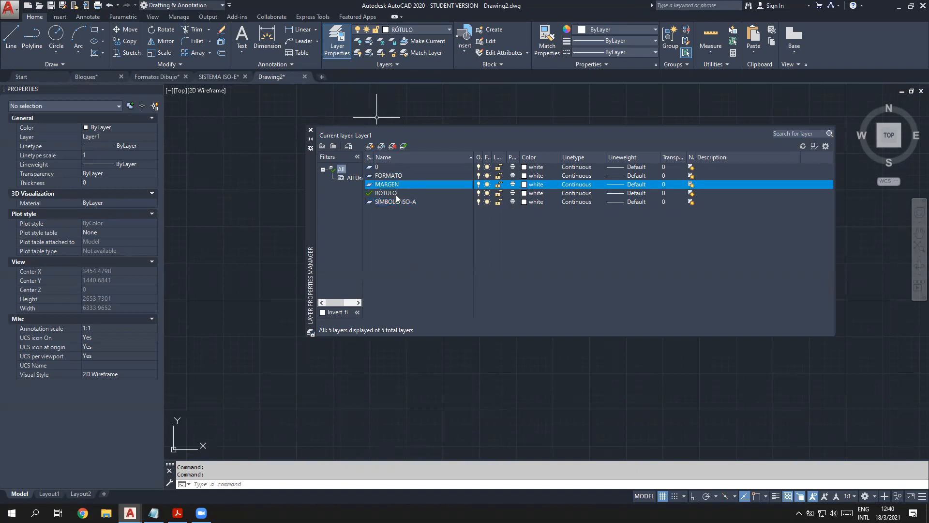
click(397, 196)
click(402, 202)
Step: Load the ACAD_ISO02W100 ISO dash linetype and assign it to the FORMATO layer
click(405, 175)
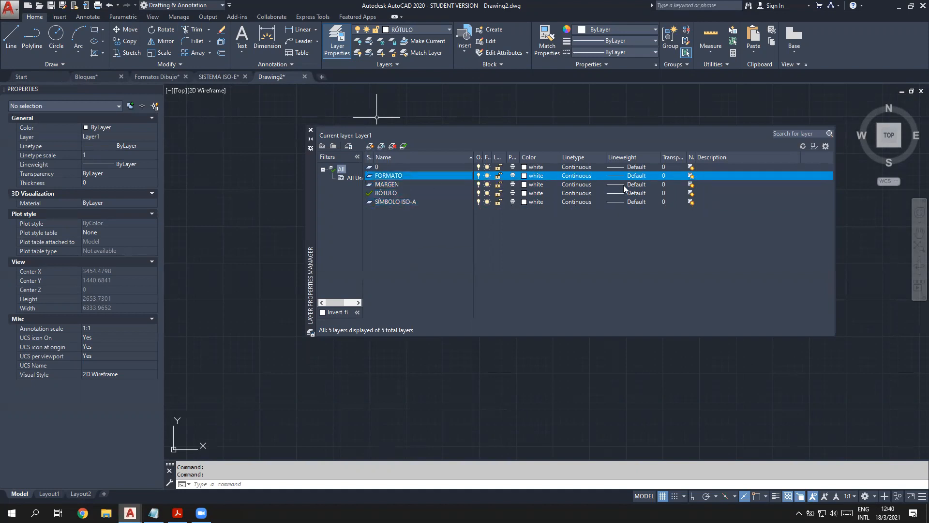
click(576, 177)
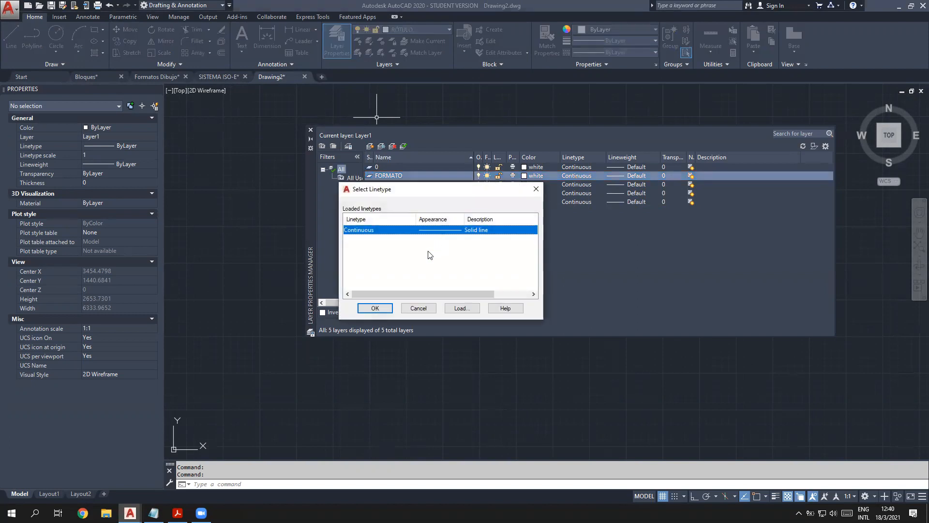
click(460, 308)
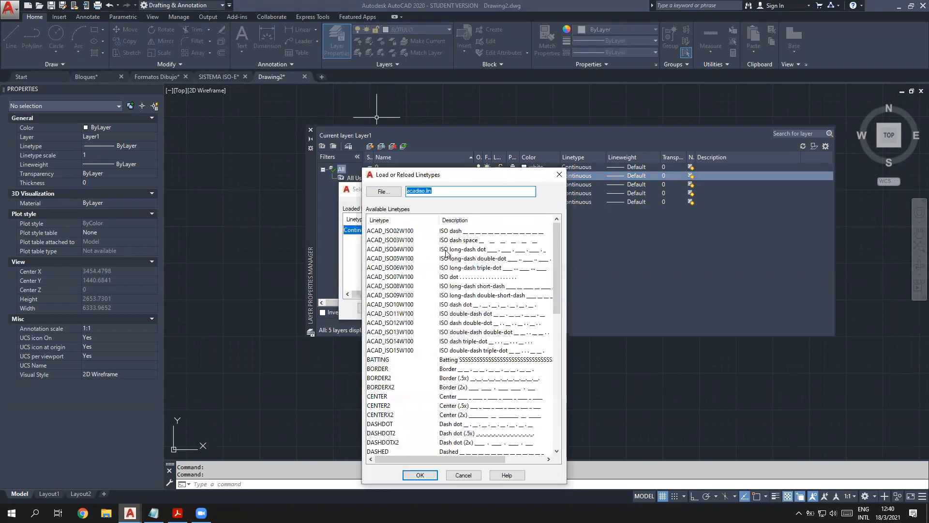
click(505, 234)
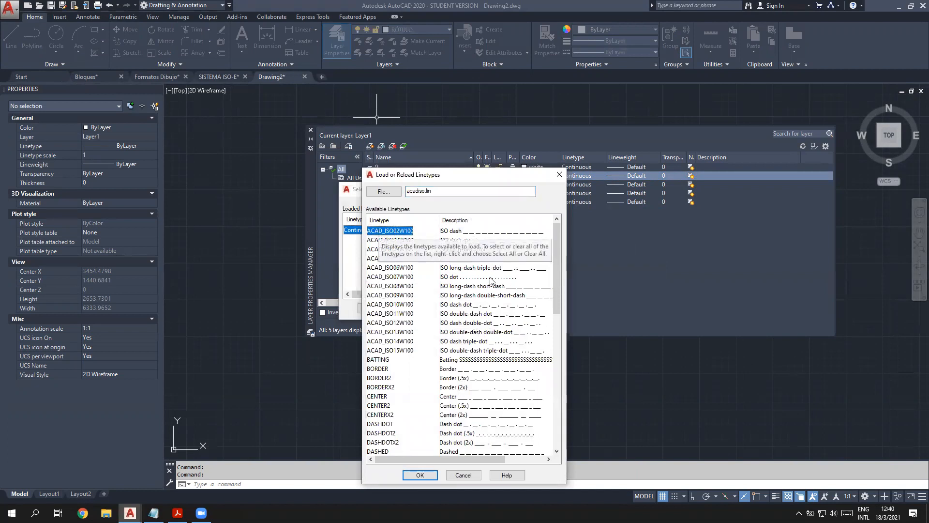
click(420, 475)
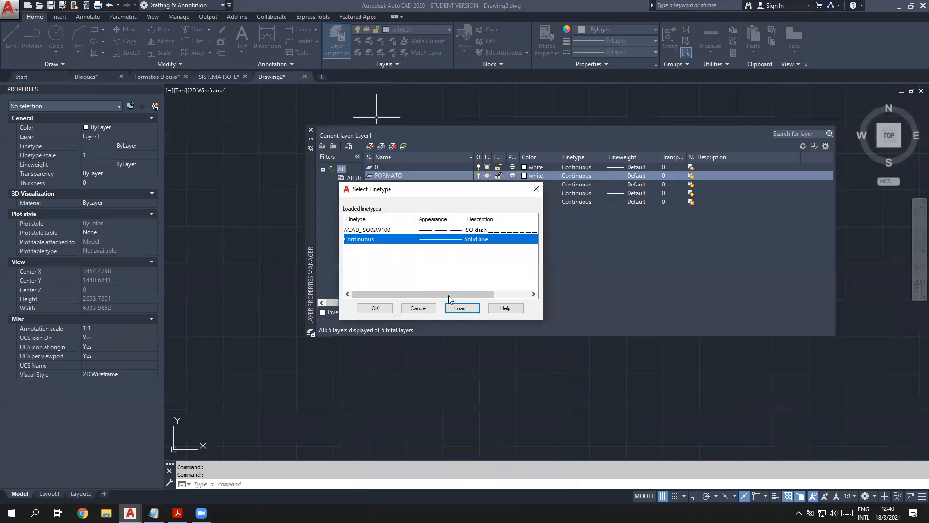
click(373, 229)
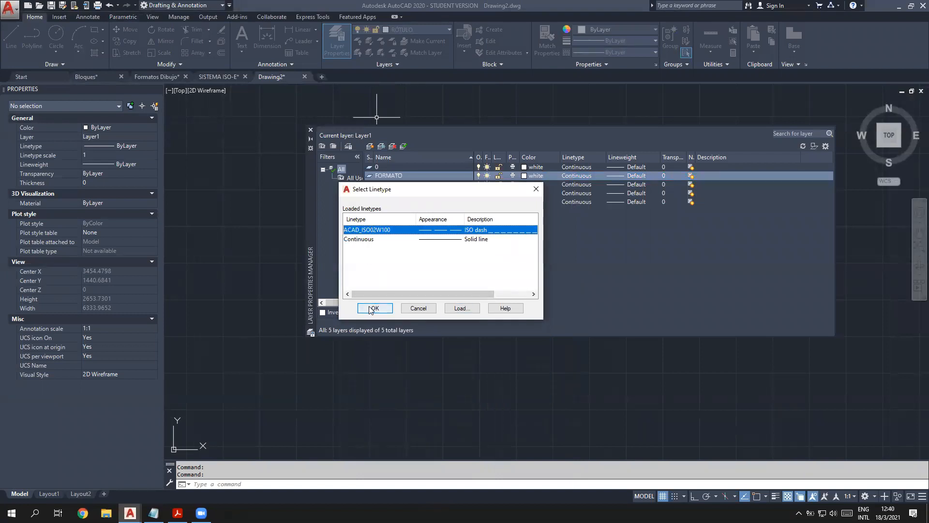
click(373, 308)
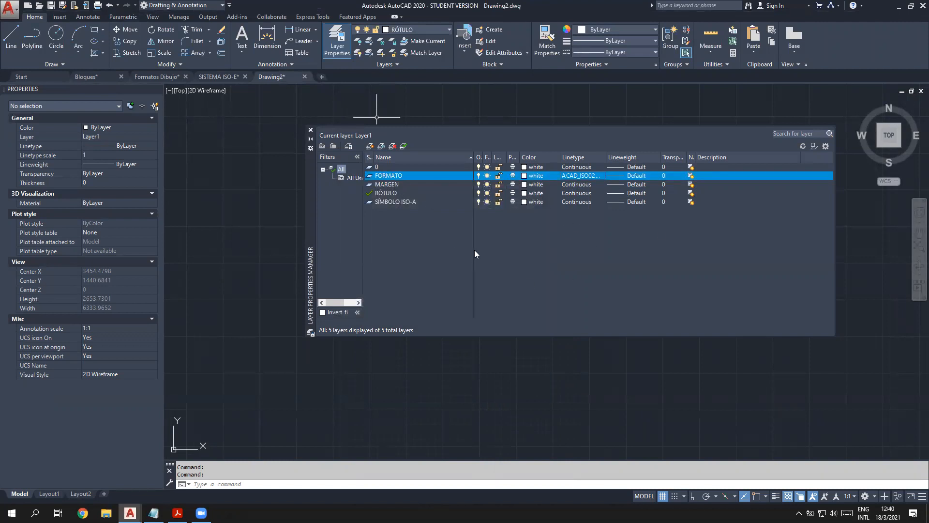
Step: Set the FORMATO layer's color to grey, index color 8
click(524, 177)
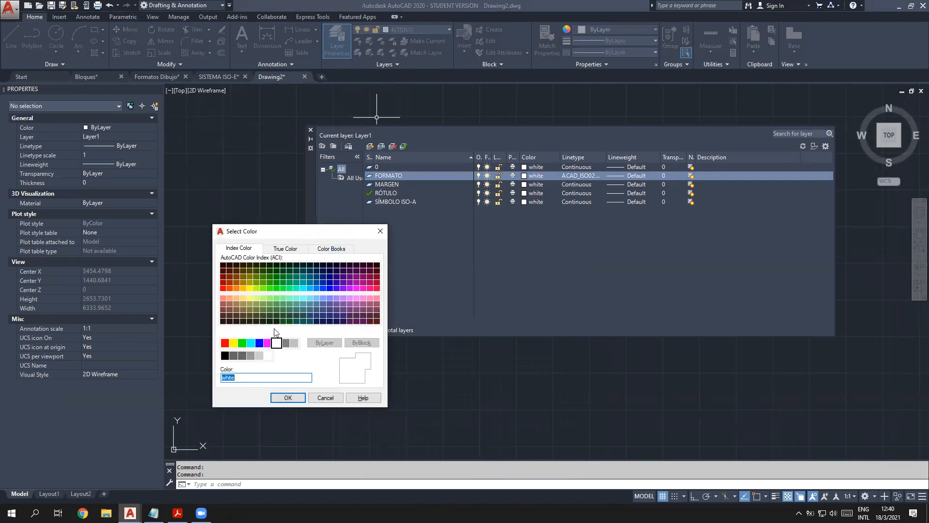
click(286, 343)
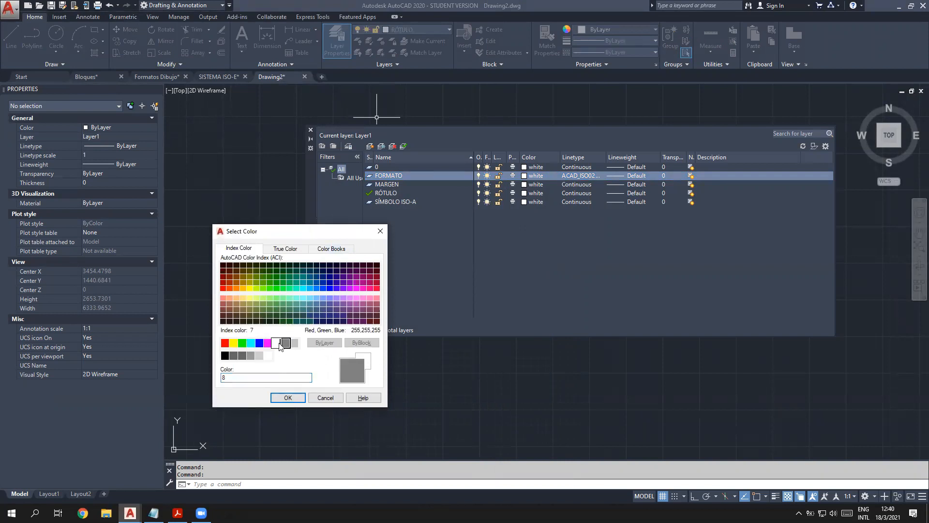
click(288, 397)
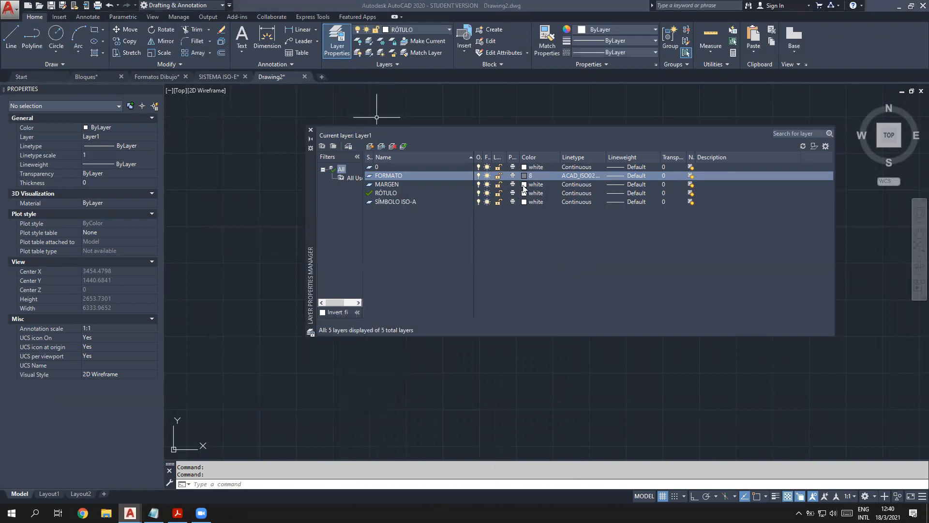
Step: Set the MARGEN layer's color to dark red, index color 234
click(527, 184)
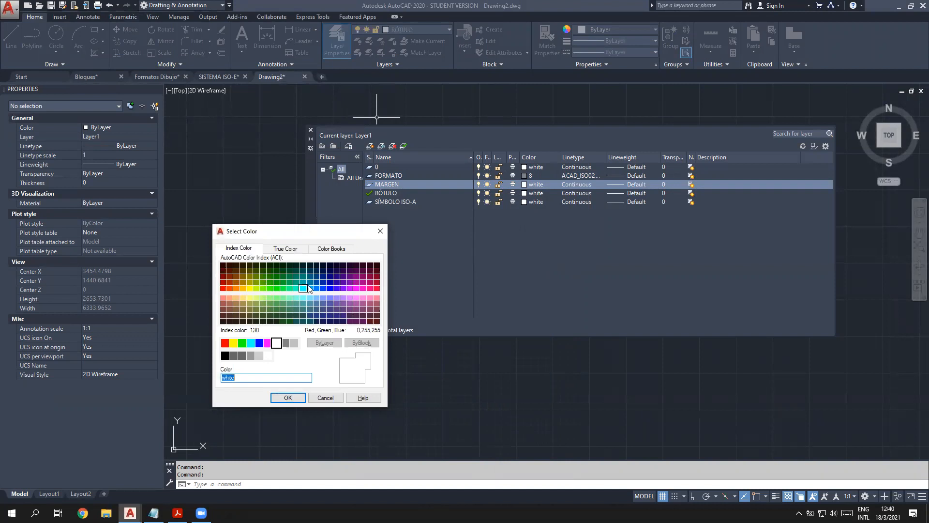
click(373, 279)
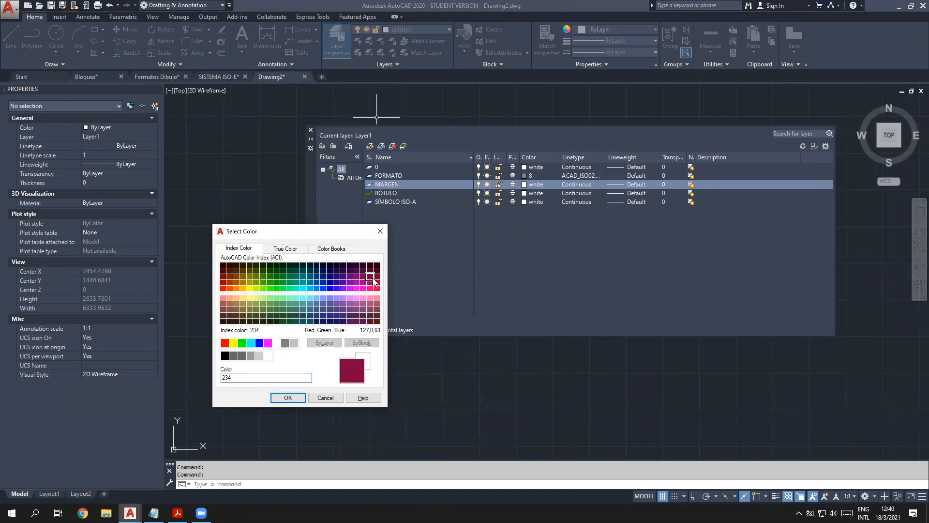
click(376, 277)
click(370, 271)
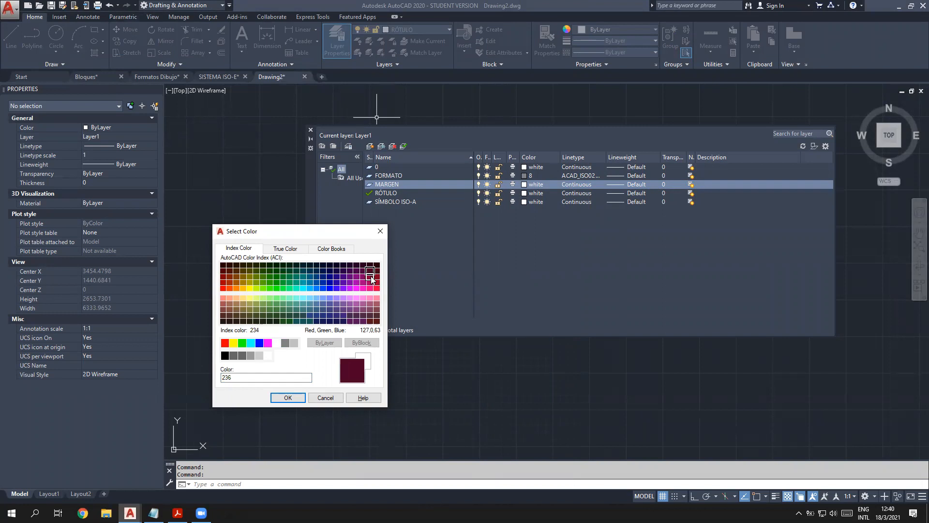
click(370, 277)
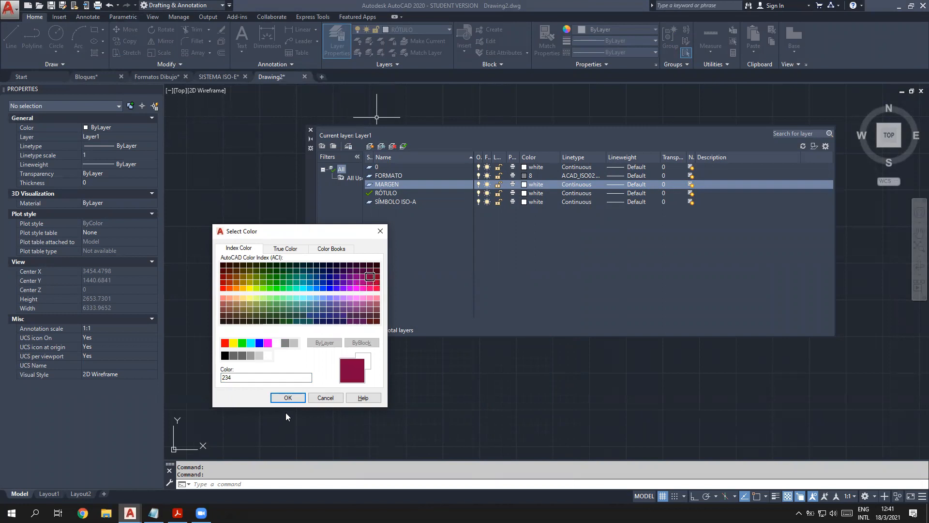
click(288, 398)
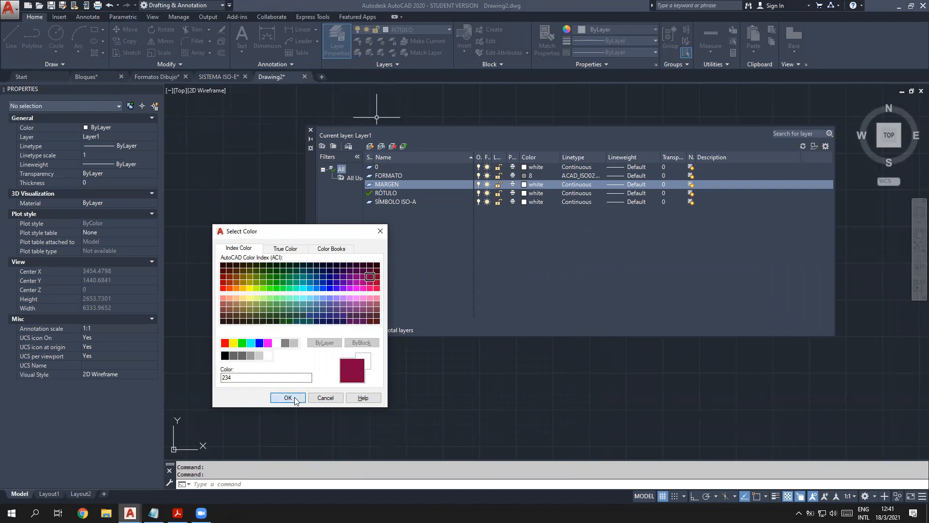
Step: Set the colors of the RÓTULO and SÍMBOLO ISO-A layers to index color 234
click(525, 193)
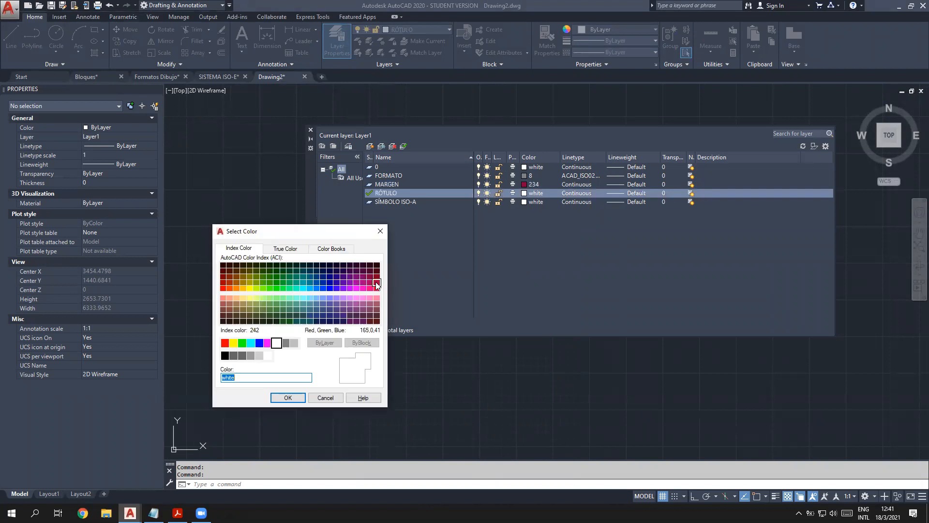
click(371, 279)
click(288, 398)
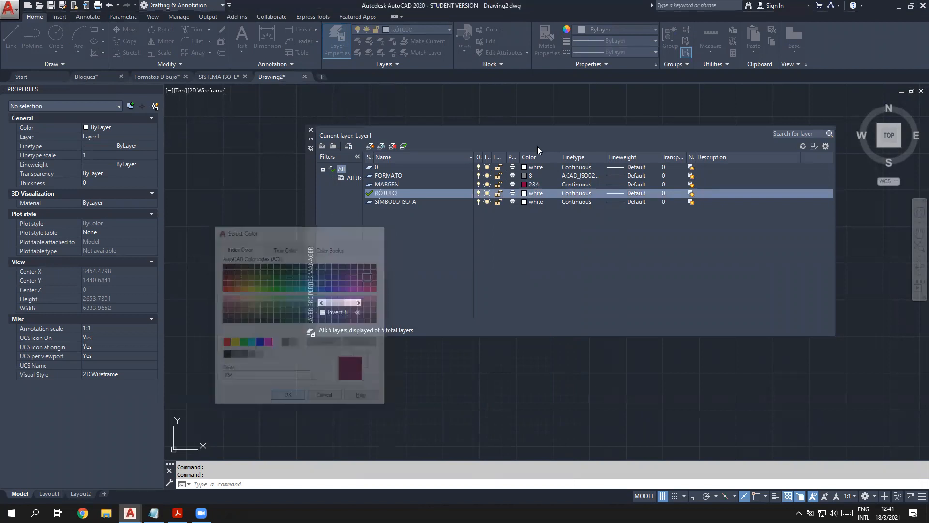
click(524, 203)
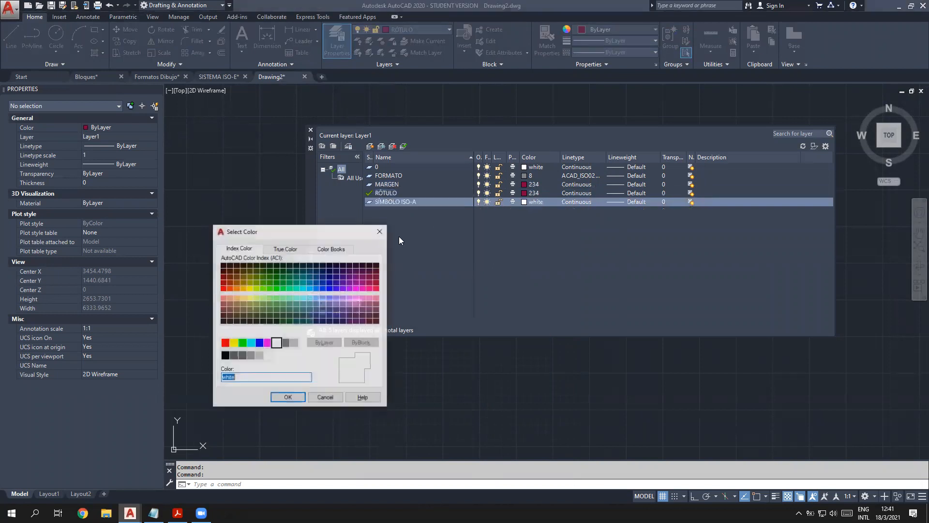
click(369, 277)
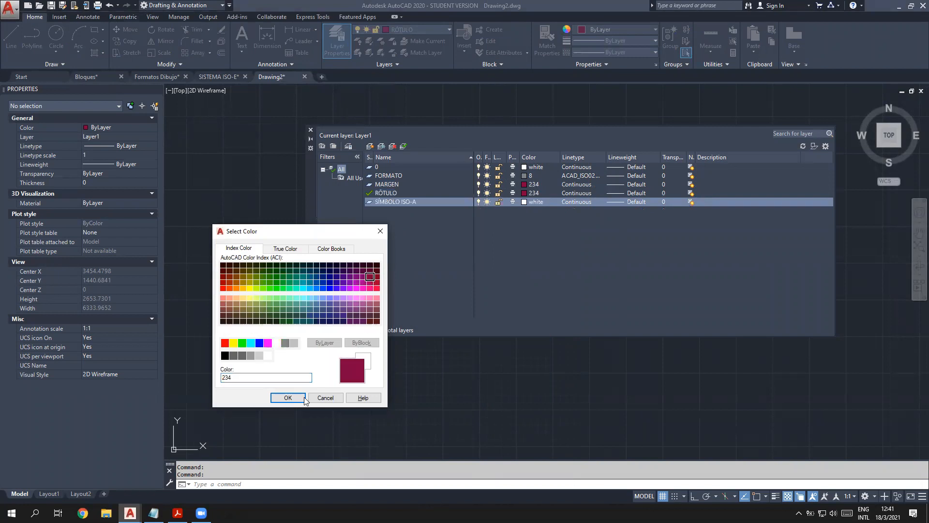
key(Return)
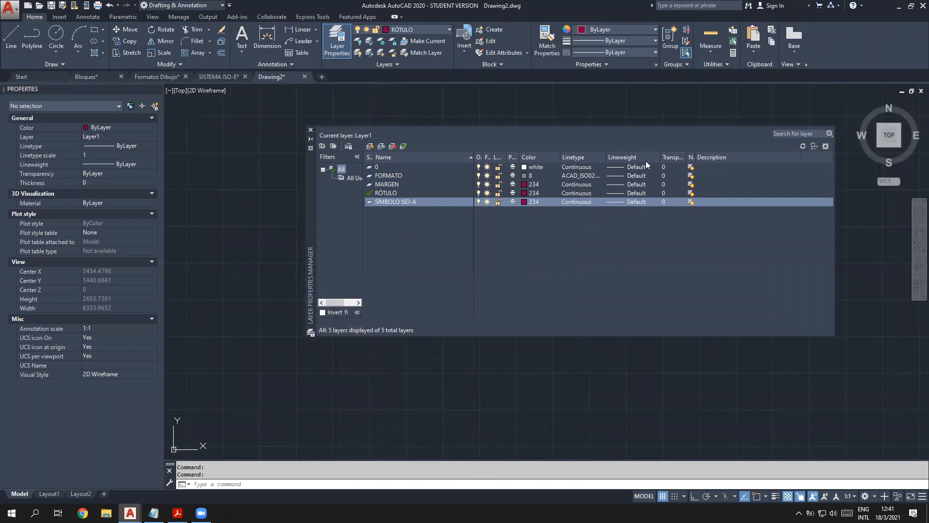
Step: Close the layer manager and make FORMATO the current layer
click(311, 133)
scroll(427, 235, down, 4)
mouse_move(427, 236)
middle_down()
mouse_move(451, 249)
mouse_move(407, 271)
middle_up()
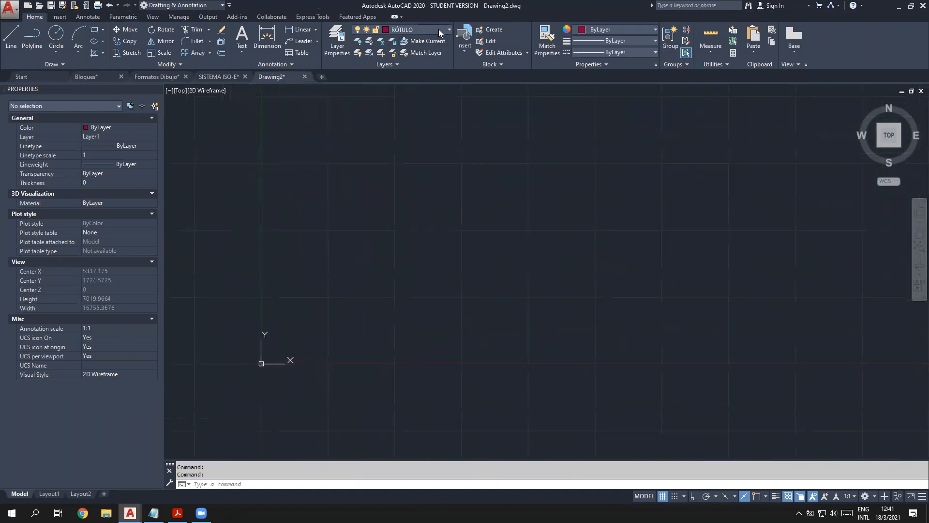
click(438, 29)
click(407, 53)
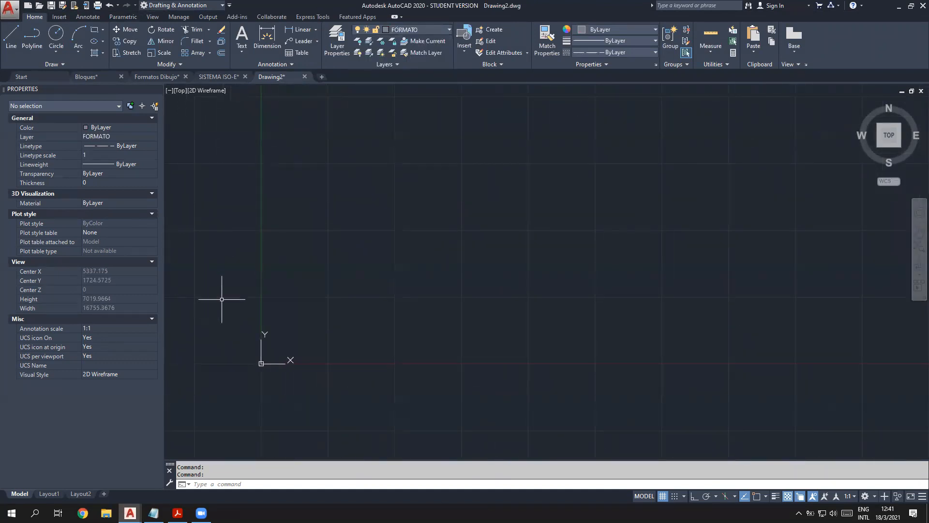
Step: Draw the sheet format rectangle on the FORMATO layer, starting from the origin at 0,0
text(RE)
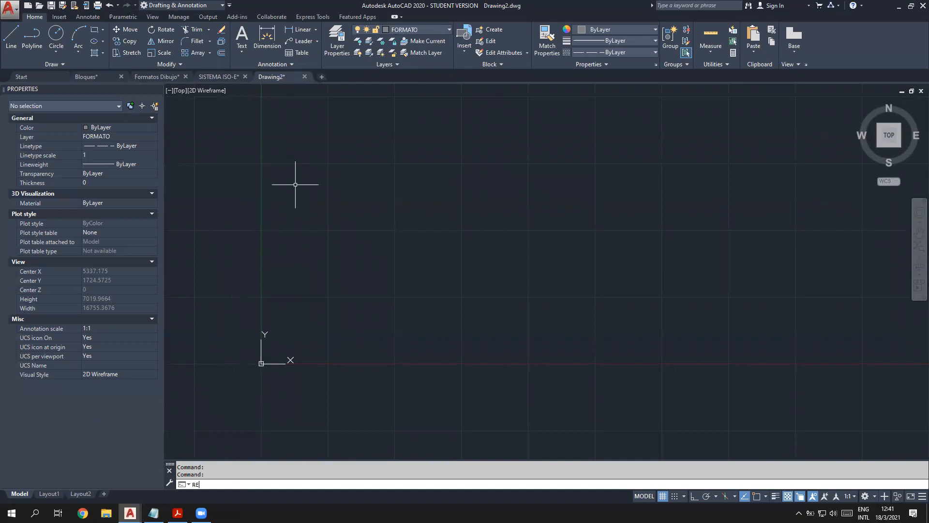
text(C)
key(Return)
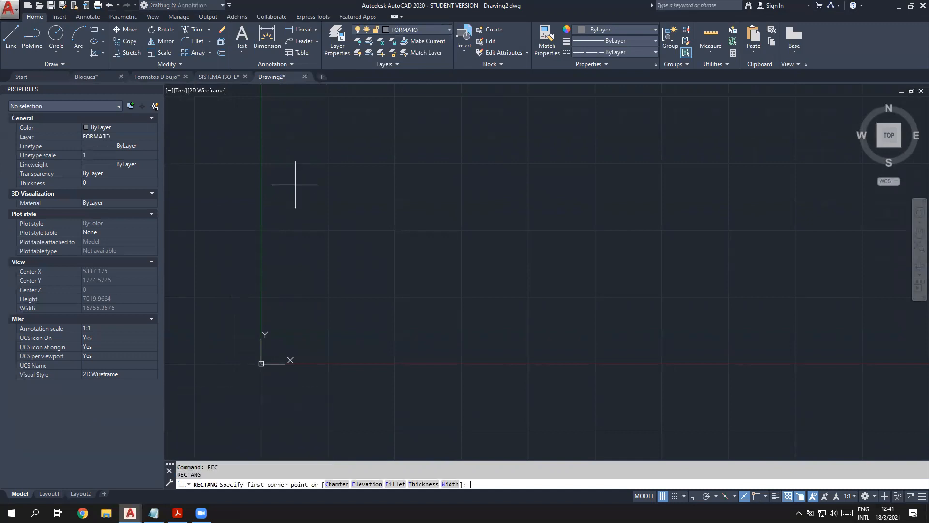
text(0,0)
key(Return)
middle_drag(566, 166, 540, 249)
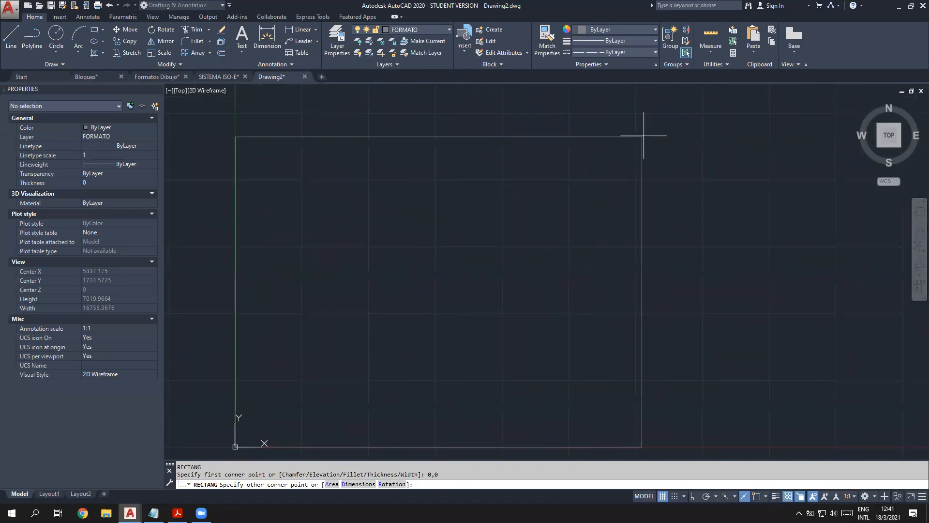
click(656, 130)
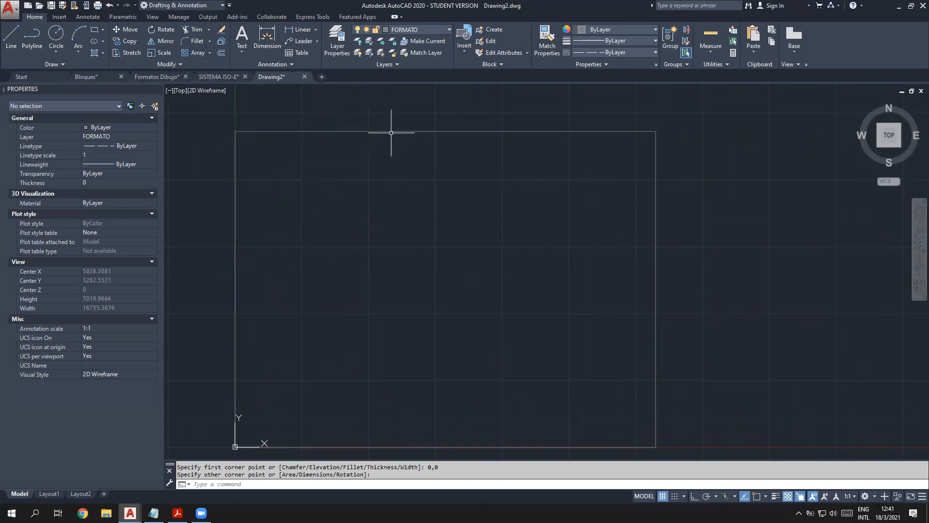
scroll(592, 267, down, 2)
middle_drag(622, 244, 522, 270)
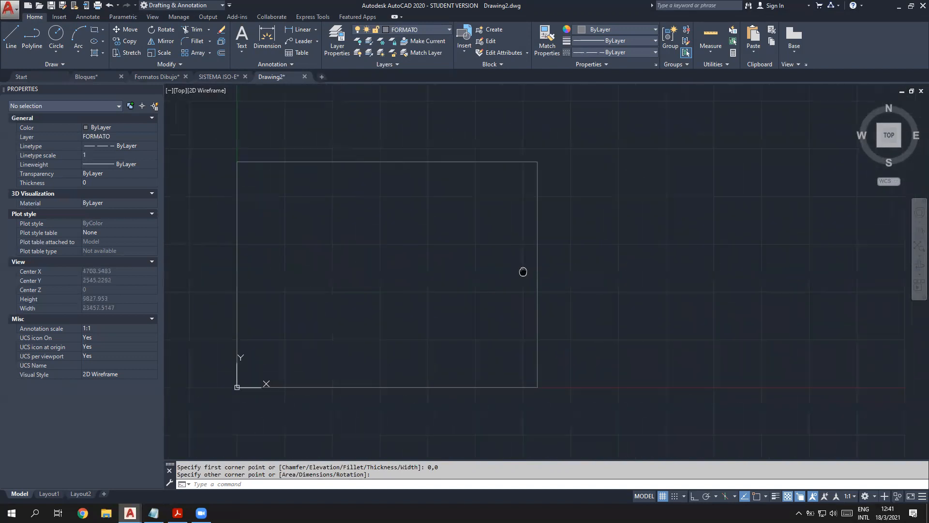
Step: Try white and blue as the uniform background of the 2D model space and restore the color 33,40,48
right_click(572, 143)
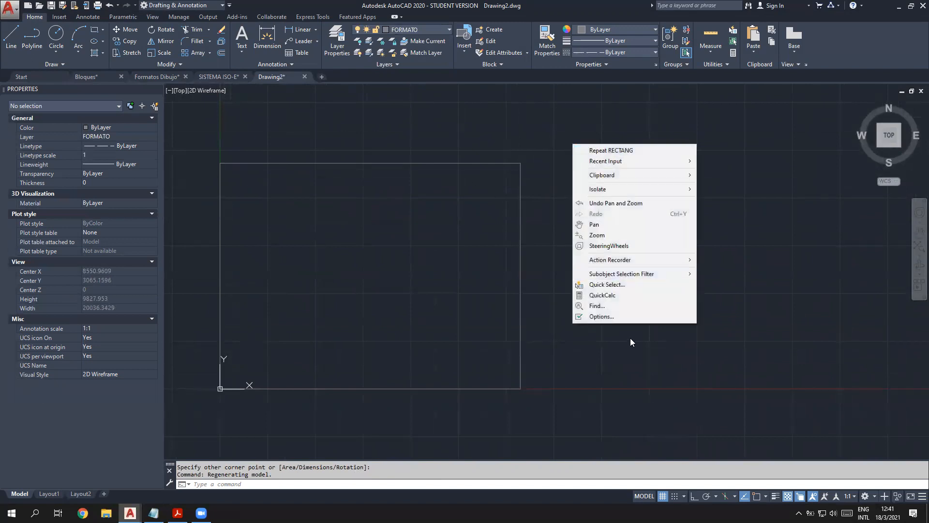
click(625, 319)
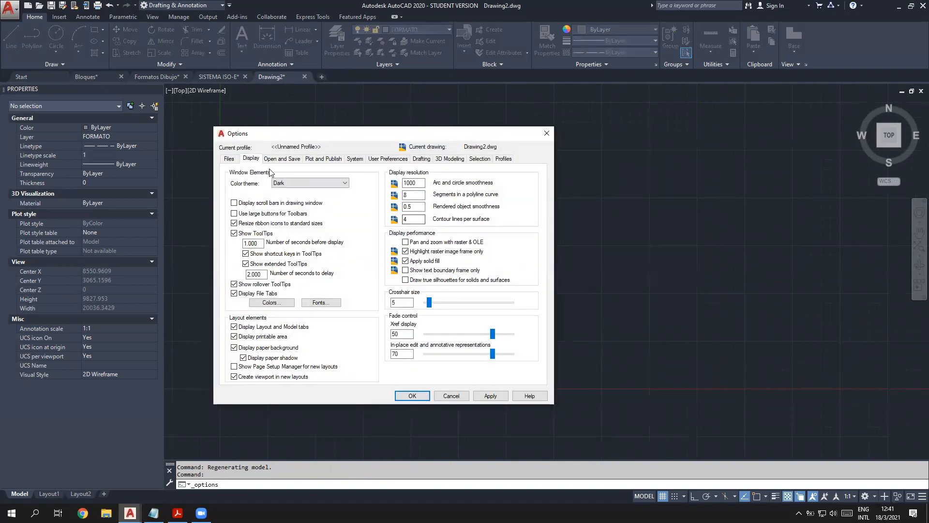
click(269, 304)
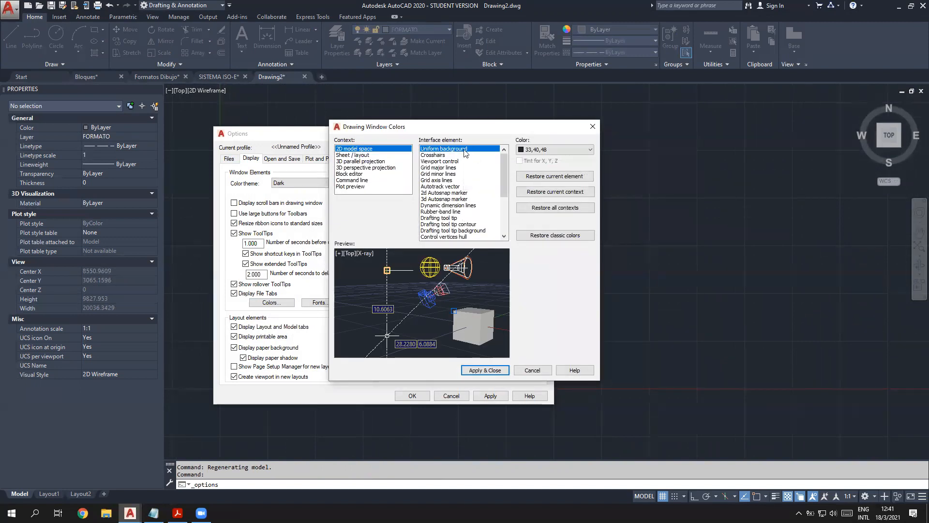
click(546, 151)
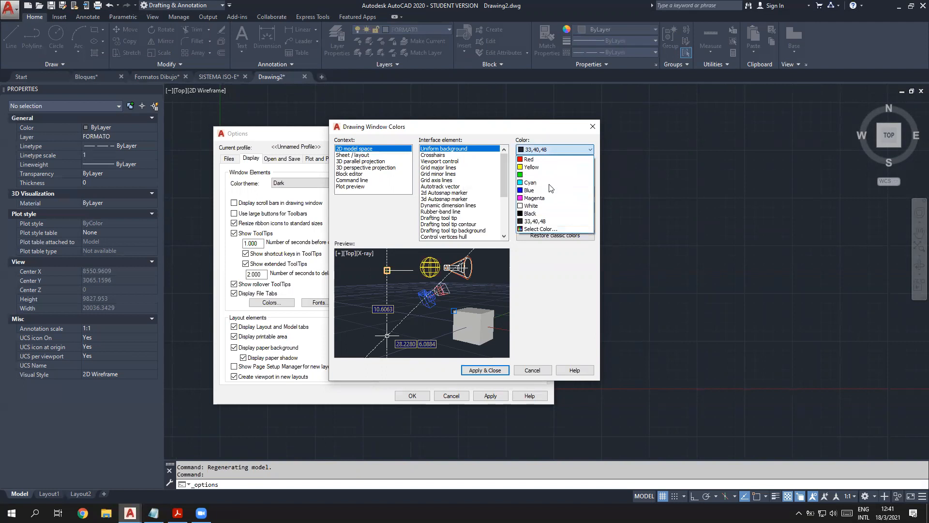
click(543, 210)
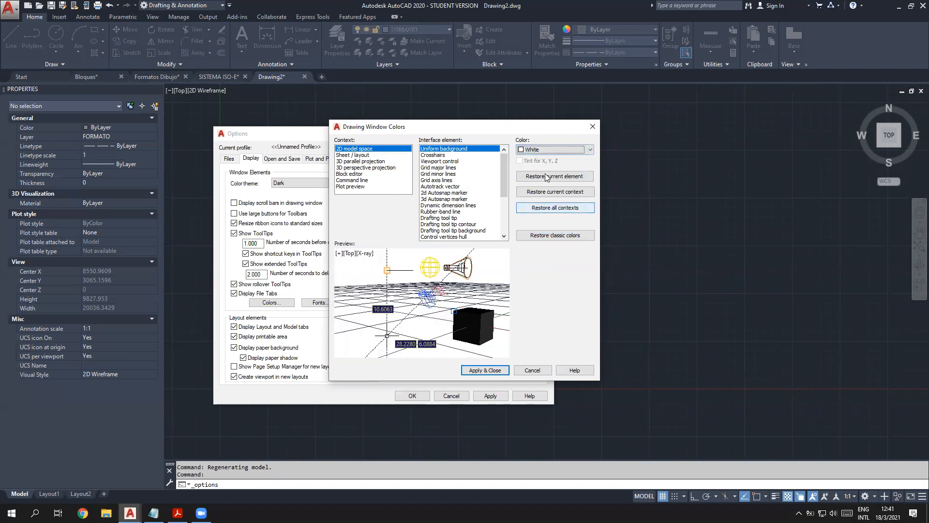
click(551, 149)
click(542, 196)
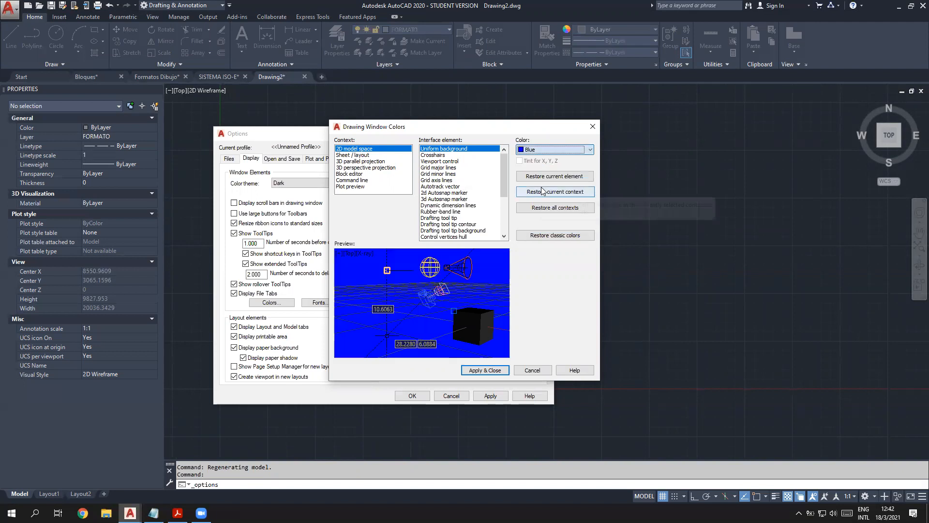
click(566, 151)
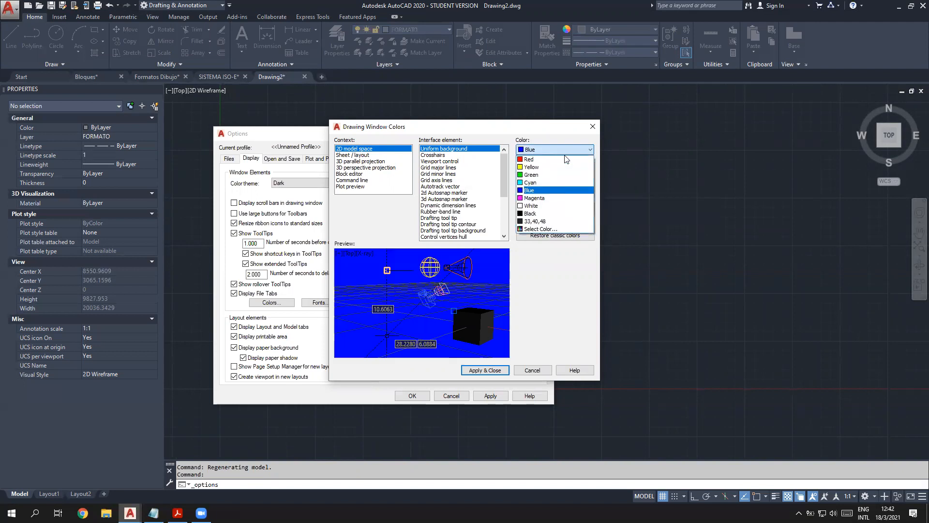
click(541, 221)
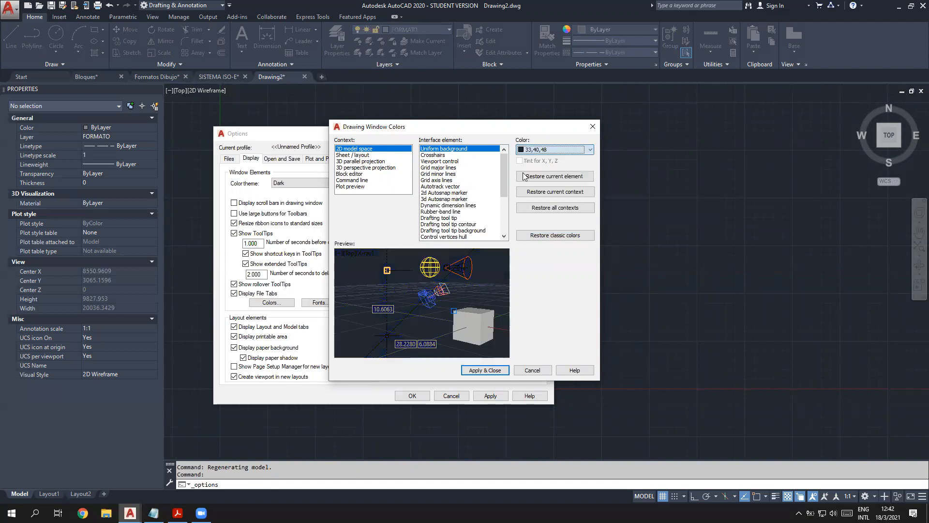
click(482, 370)
click(412, 395)
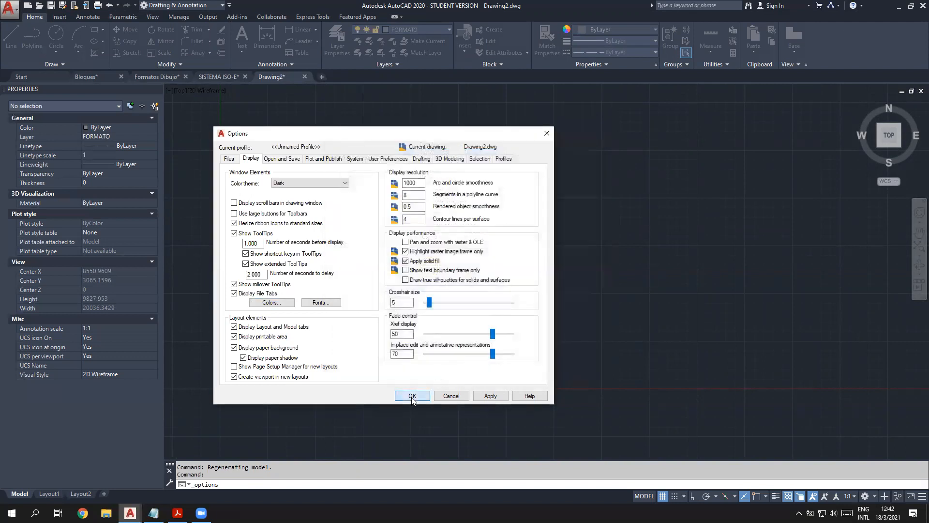
scroll(397, 329, down, 2)
middle_drag(401, 328, 550, 349)
scroll(524, 348, up, 3)
middle_drag(539, 311, 493, 317)
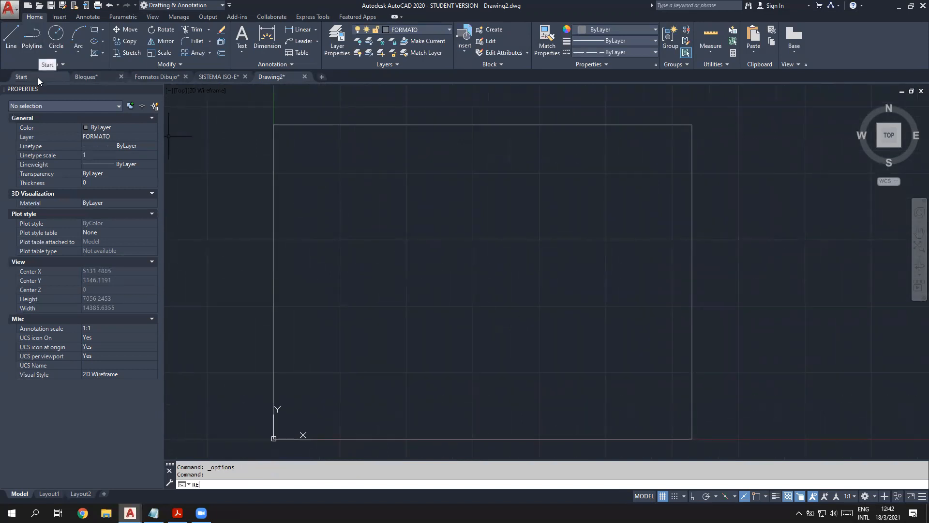
key(Escape)
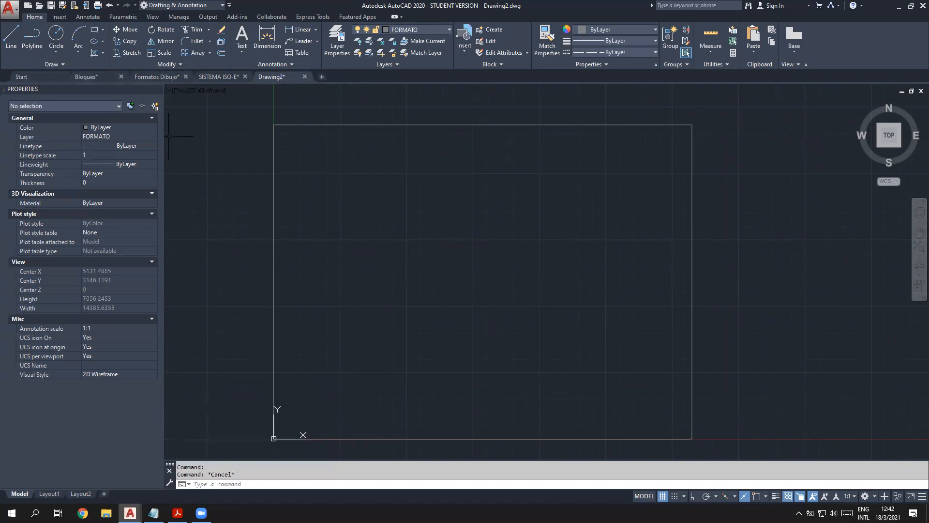
click(434, 30)
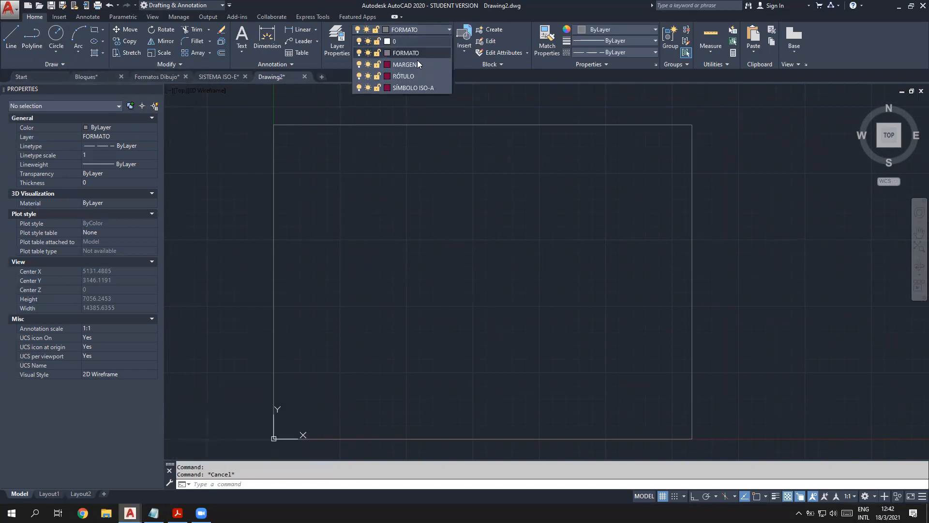
click(343, 124)
click(118, 145)
key(Escape)
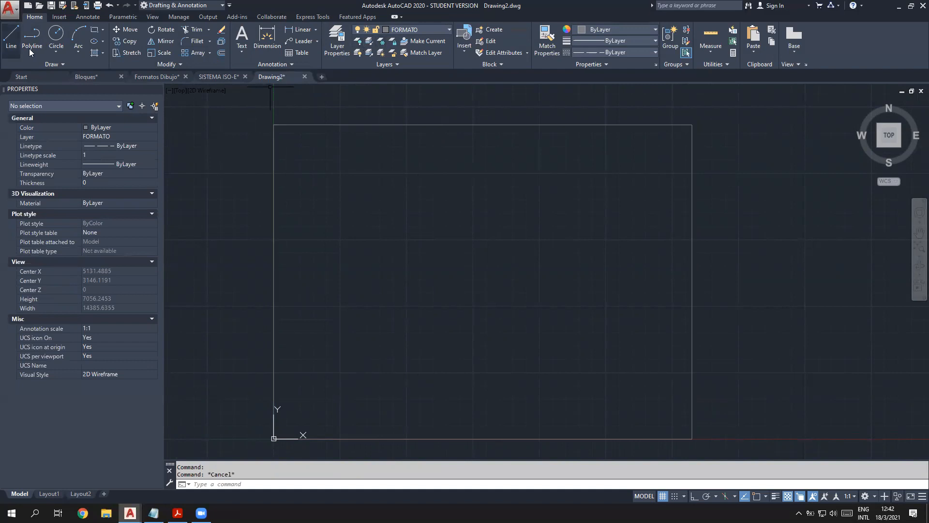
Step: Make MARGEN the current layer and draw a margin rectangle inside the sheet format rectangle
click(430, 30)
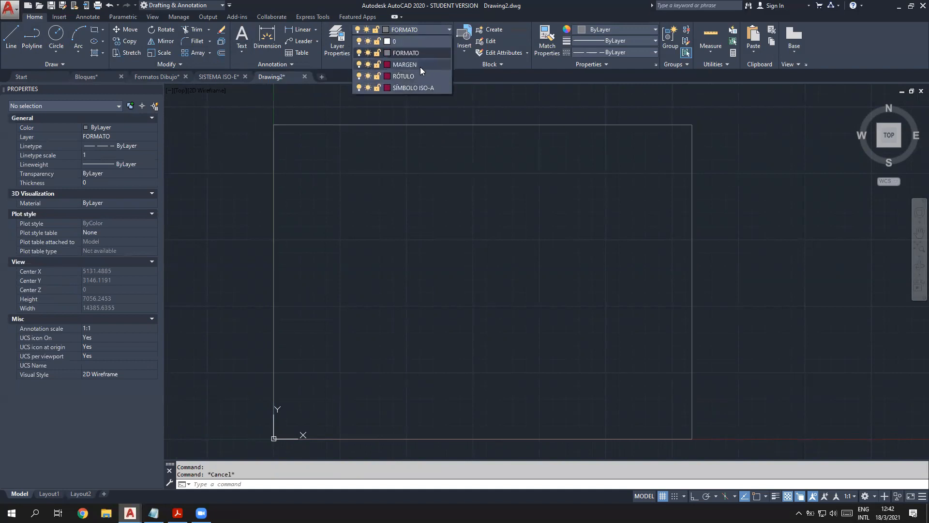
click(420, 67)
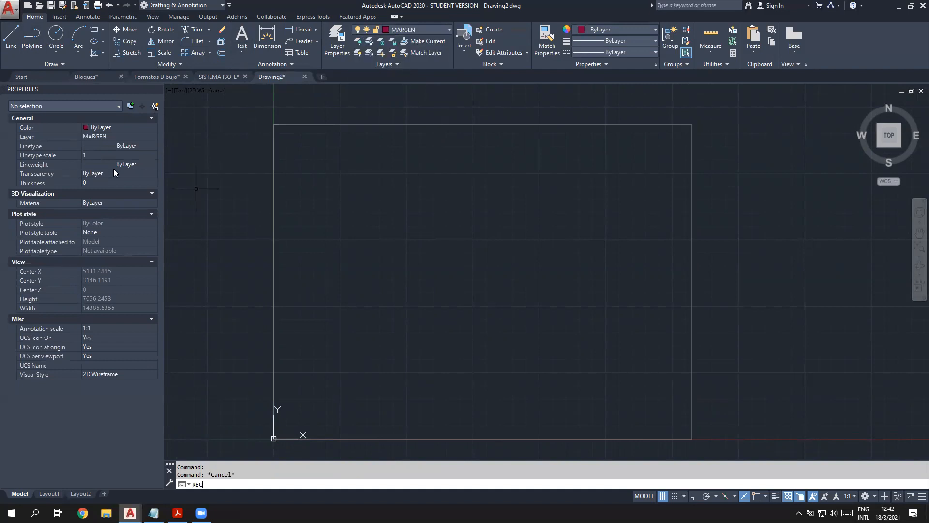
text(REC)
key(Return)
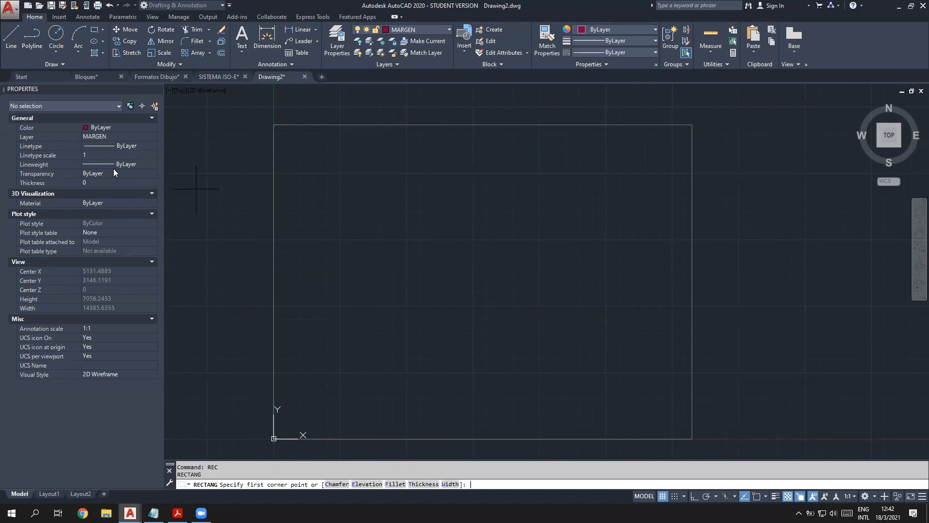
click(304, 417)
click(666, 143)
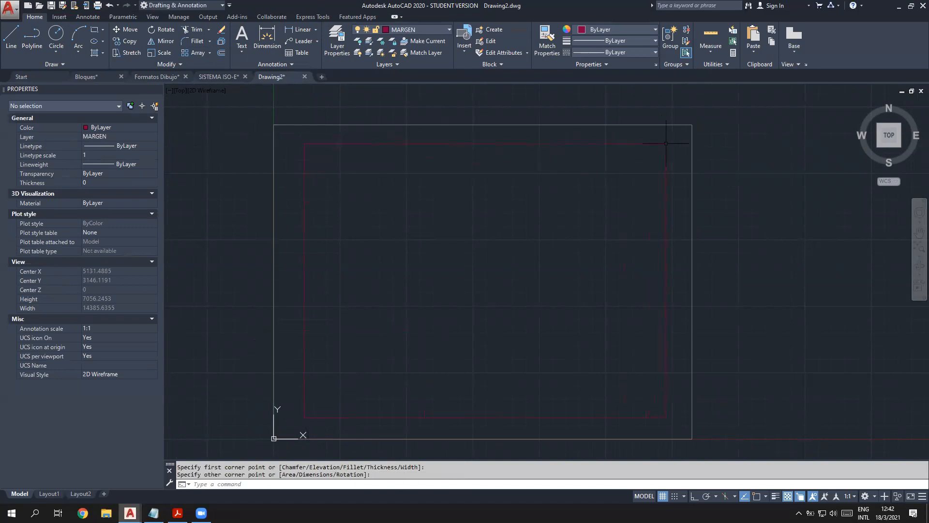
key(Escape)
key(Escape)
scroll(573, 270, down, 2)
scroll(571, 270, up, 2)
middle_drag(599, 271, 554, 259)
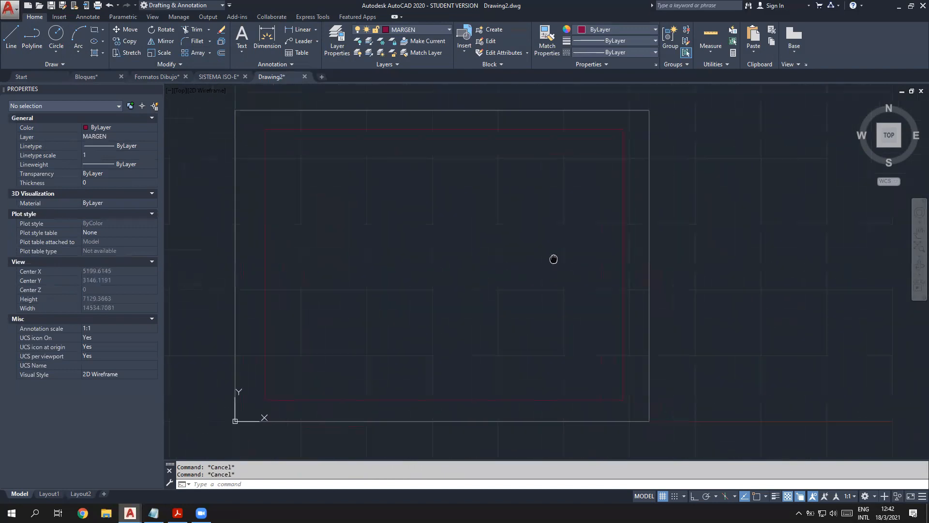
Step: Set the MARGEN layer's color to a brighter red, index color 242
click(336, 43)
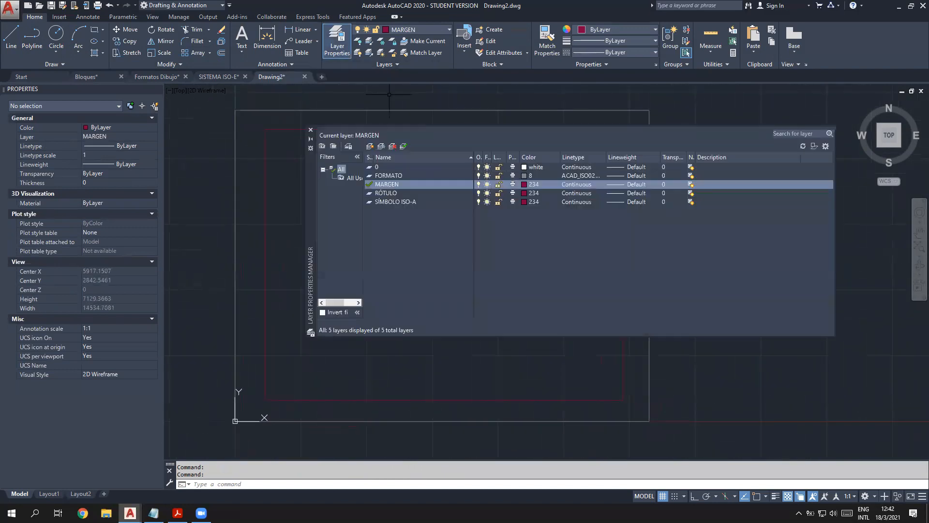
click(525, 184)
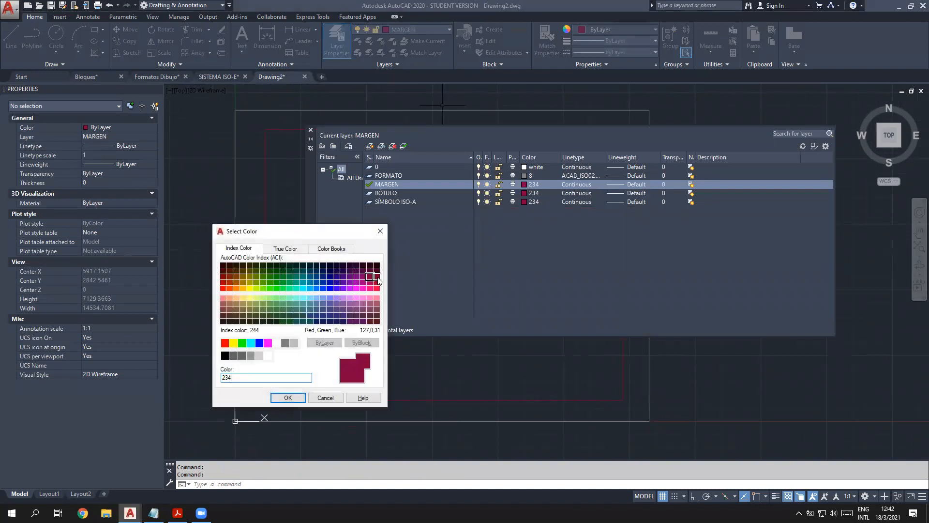
click(370, 283)
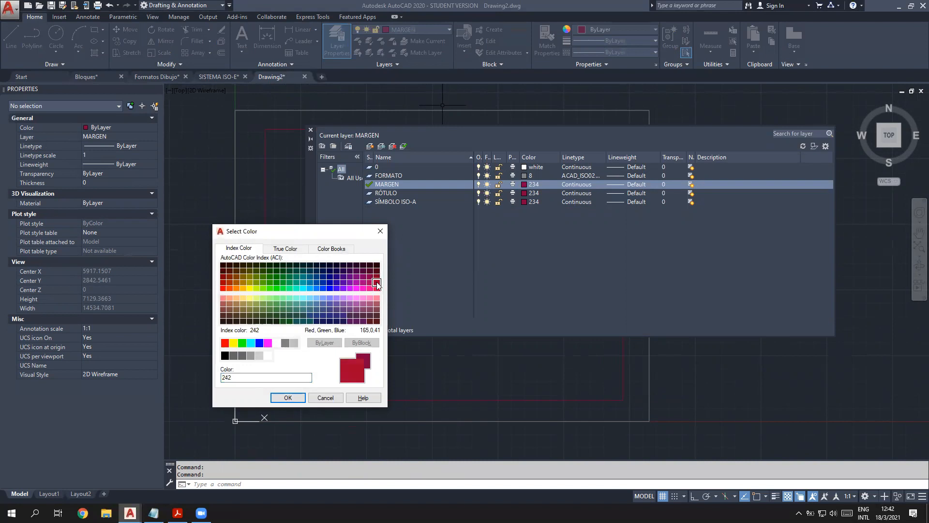
click(296, 398)
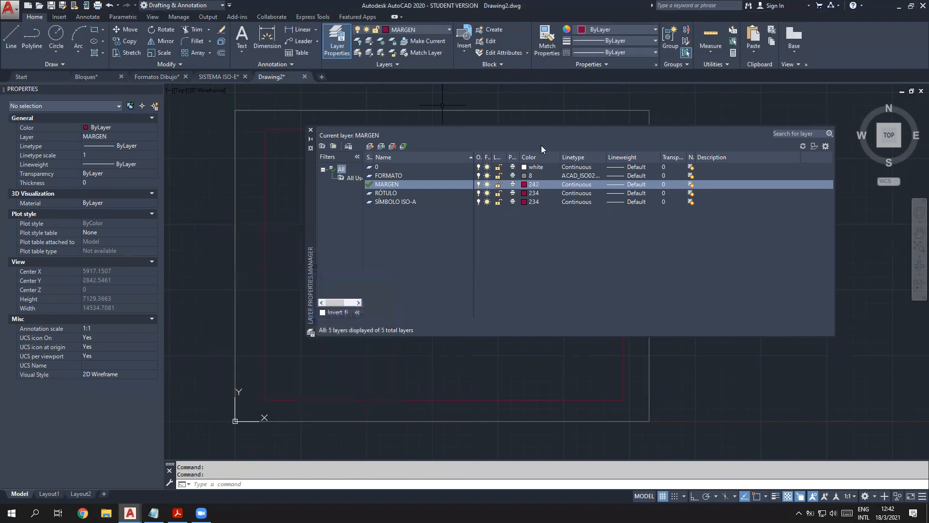
Step: Set the colors of the RÓTULO and SÍMBOLO ISO-A layers to index color 242 and close the layer manager
click(524, 192)
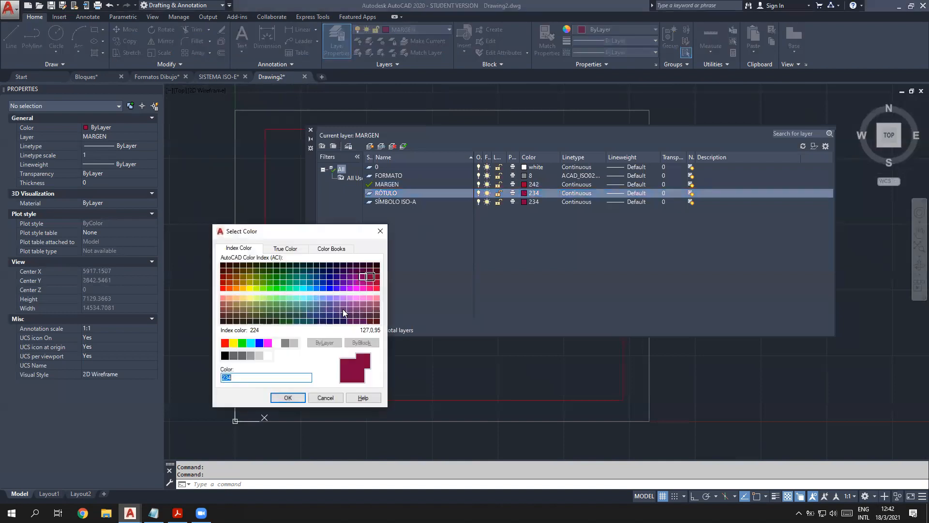
click(377, 282)
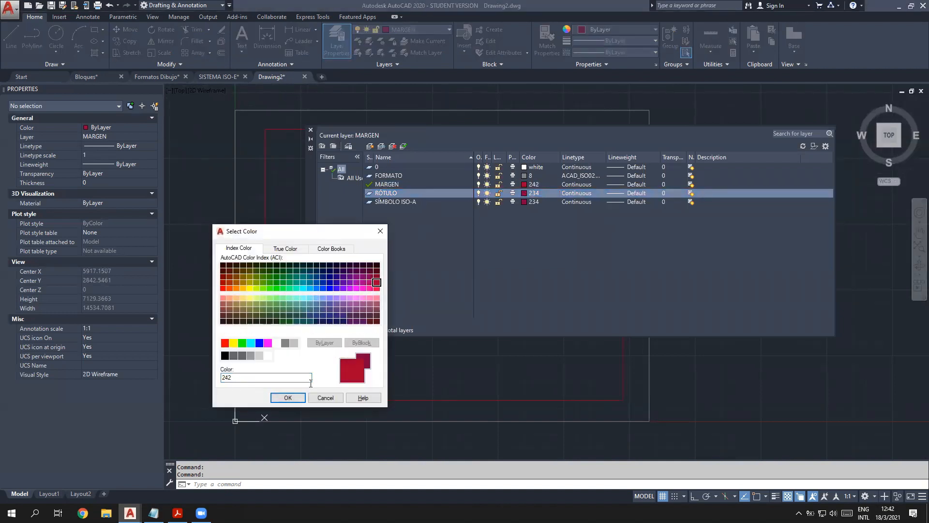
click(293, 401)
click(524, 201)
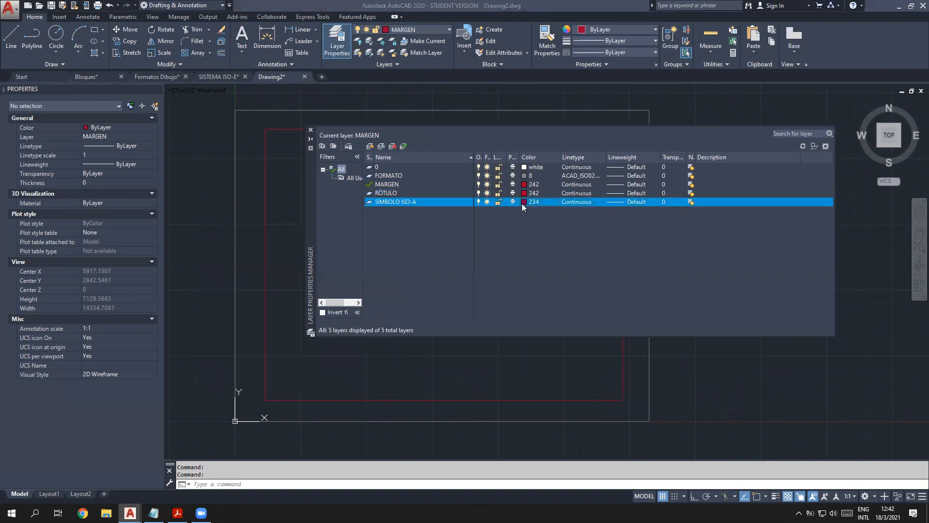
click(376, 282)
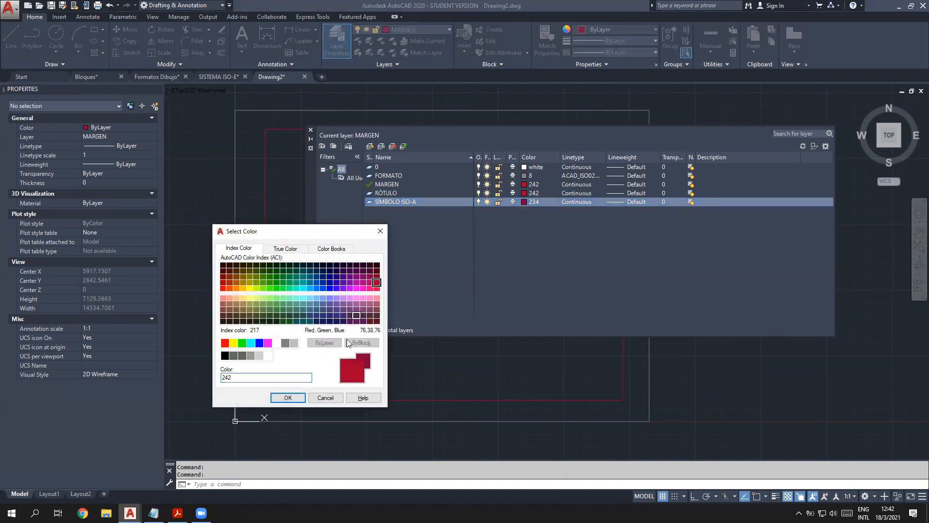
click(287, 397)
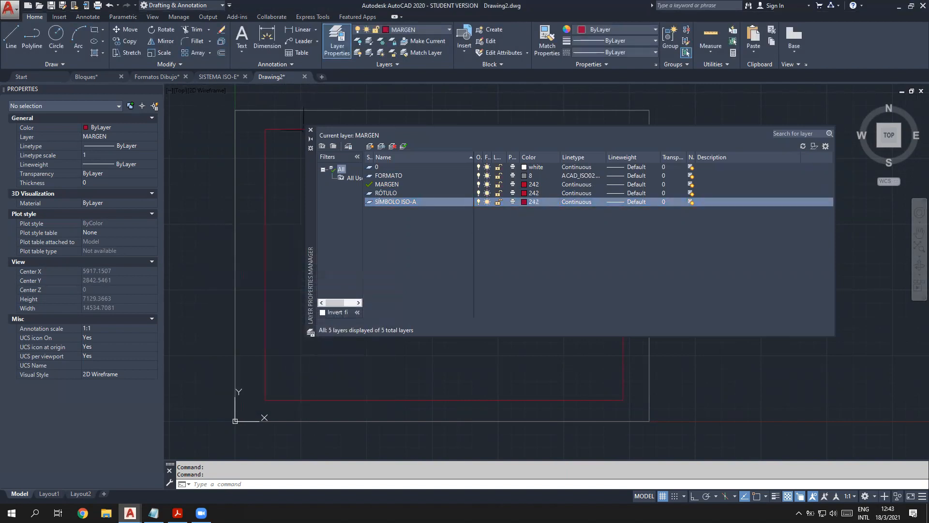
click(311, 129)
middle_drag(342, 259, 474, 275)
middle_drag(413, 278, 416, 272)
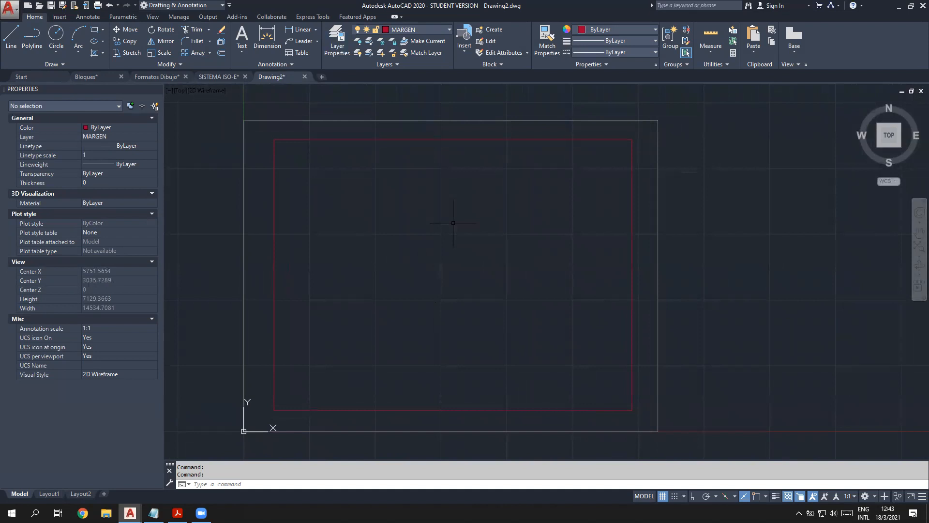
Step: Apply automatic geometric constraints to both the sheet format rectangle and the margin rectangle
click(59, 17)
click(89, 17)
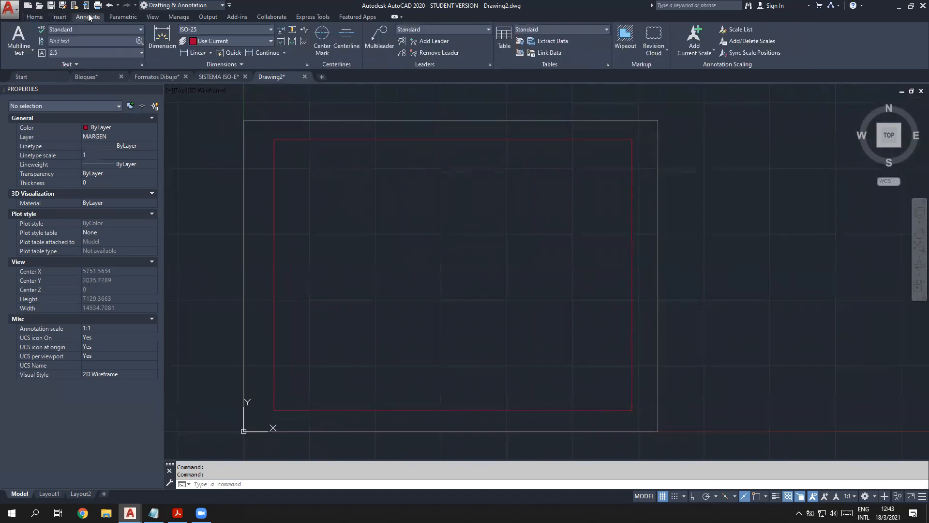
click(123, 17)
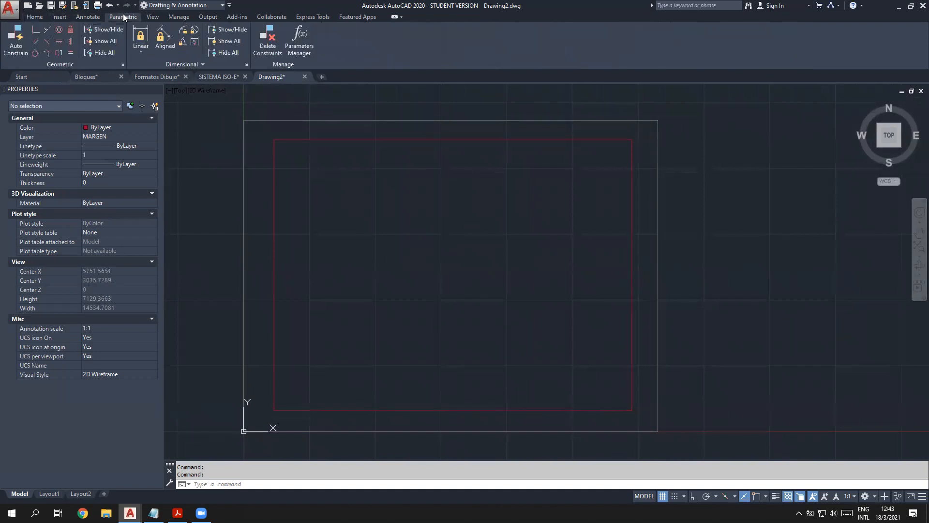
click(16, 37)
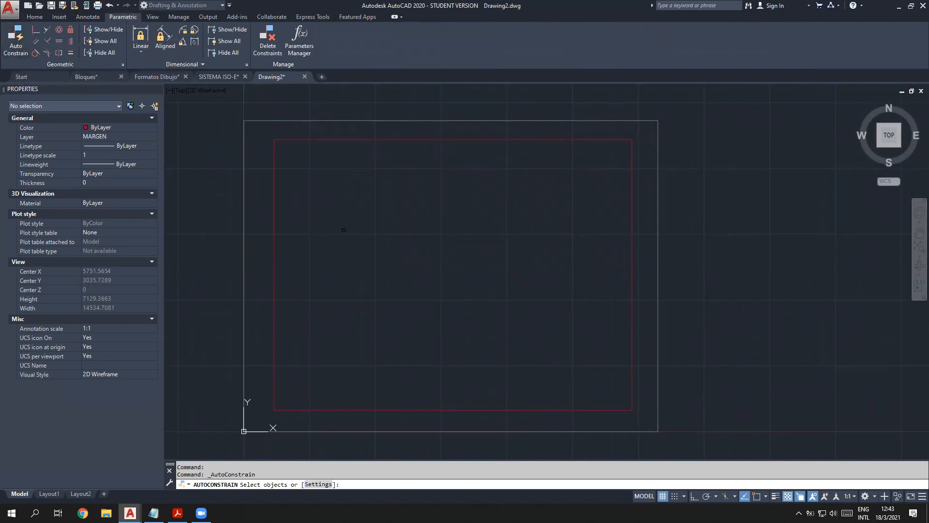
click(674, 444)
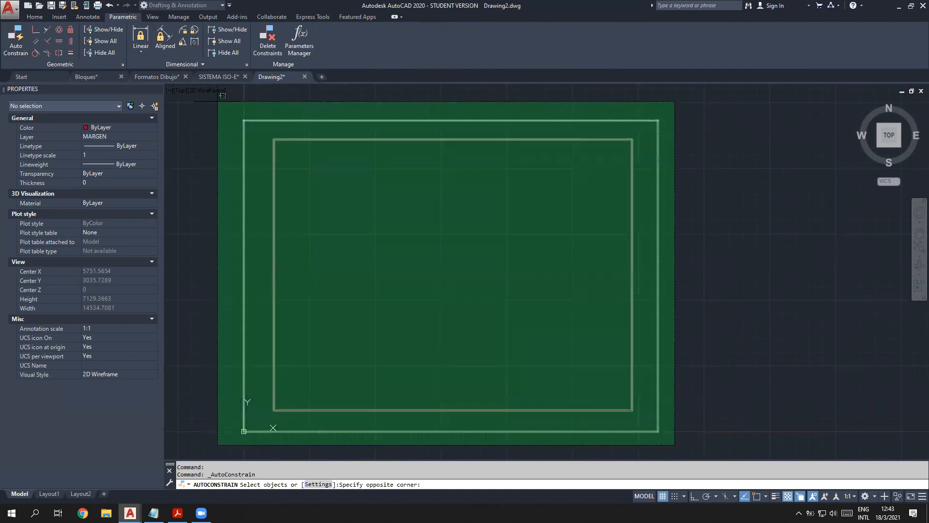
click(218, 100)
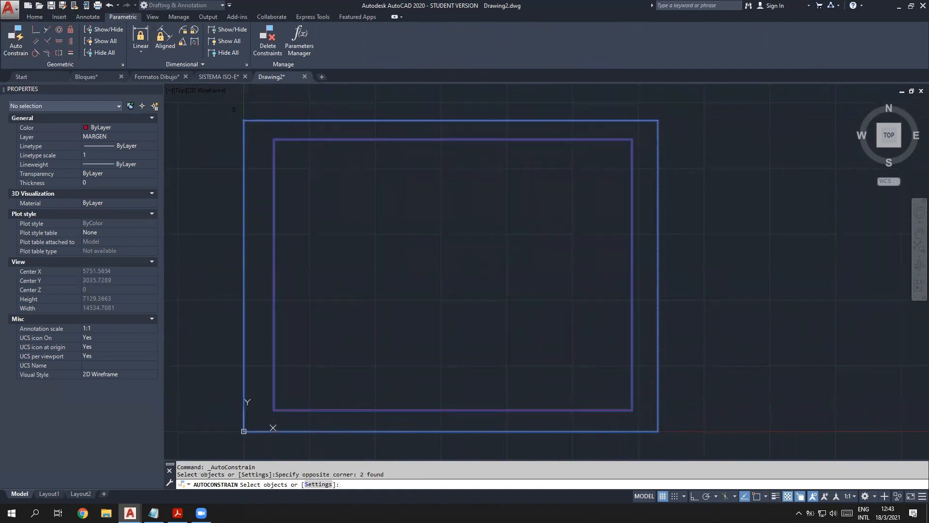
key(Return)
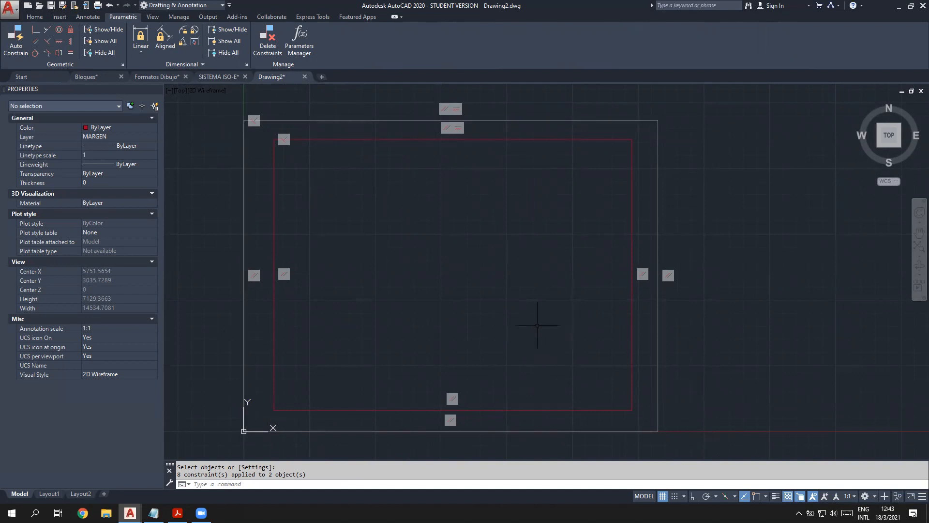
Step: Try to apply a vertical constraint to the left side of the margin rectangle
middle_drag(444, 333, 465, 328)
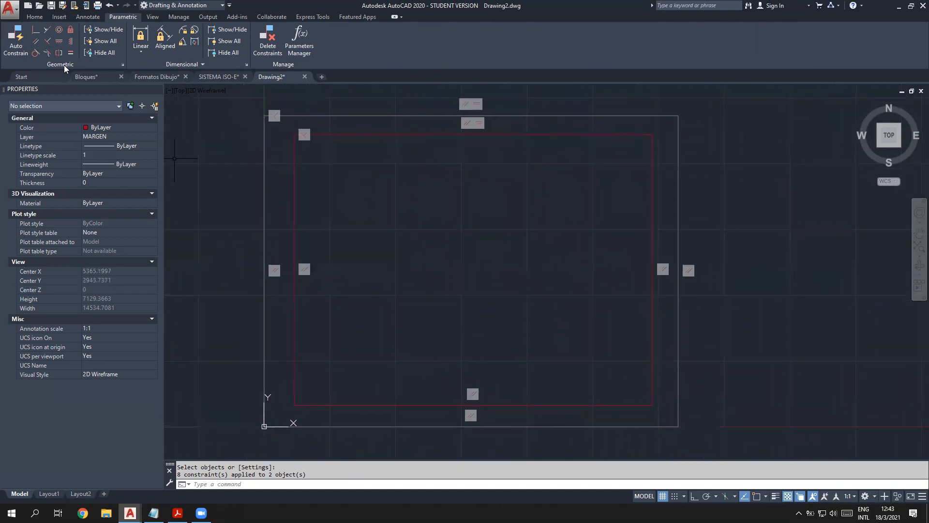
click(73, 42)
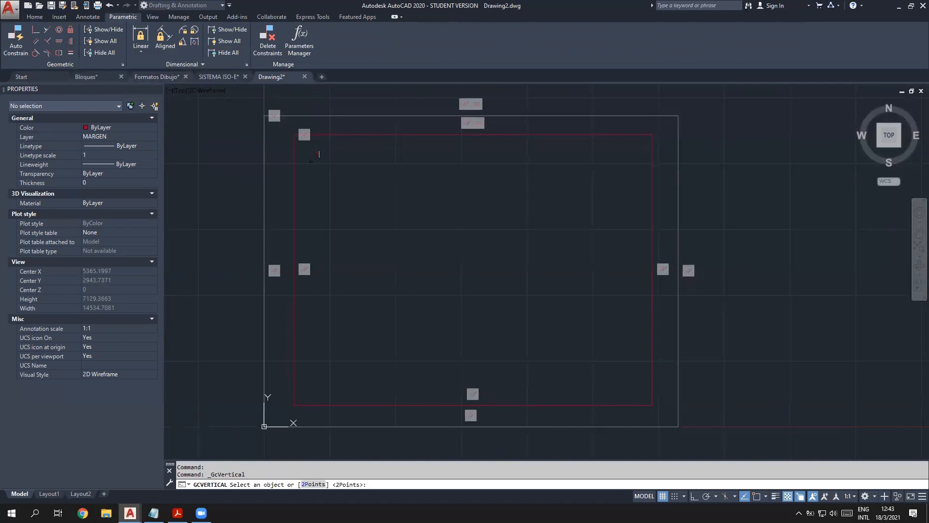
click(295, 167)
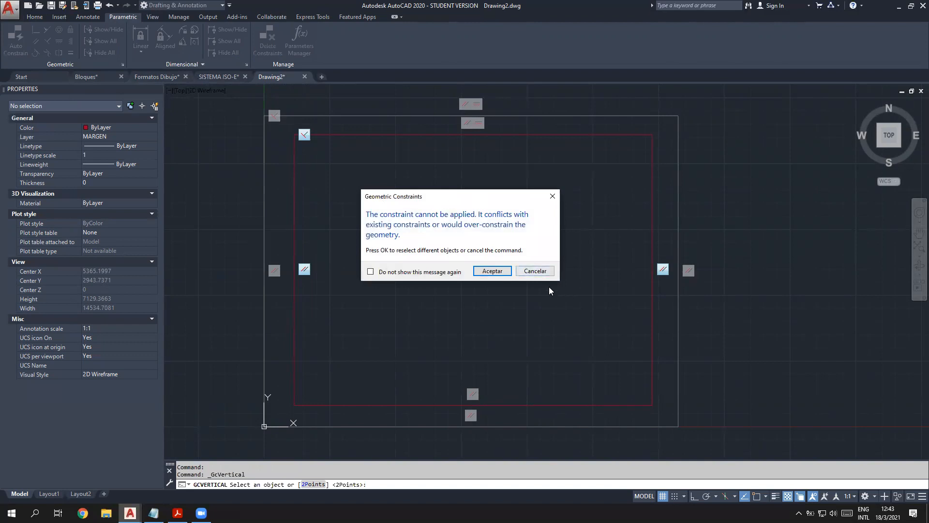
click(541, 271)
click(540, 271)
Step: Apply a Fix constraint to the lower-left corner of the sheet format rectangle at the origin
middle_drag(388, 251, 373, 269)
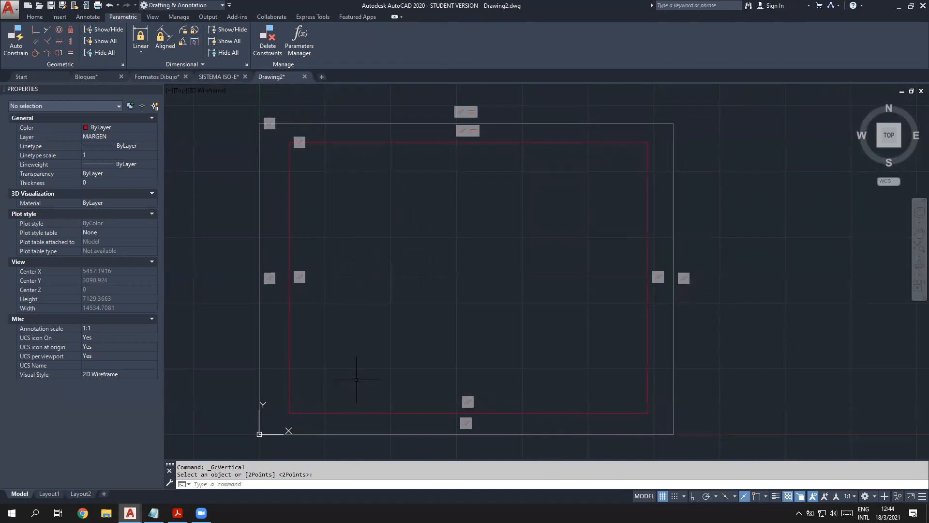
click(71, 30)
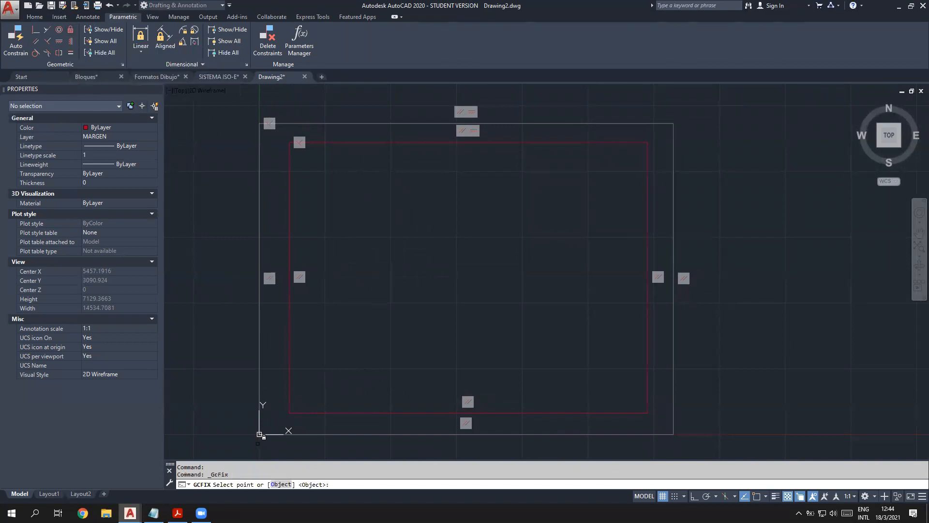
click(260, 433)
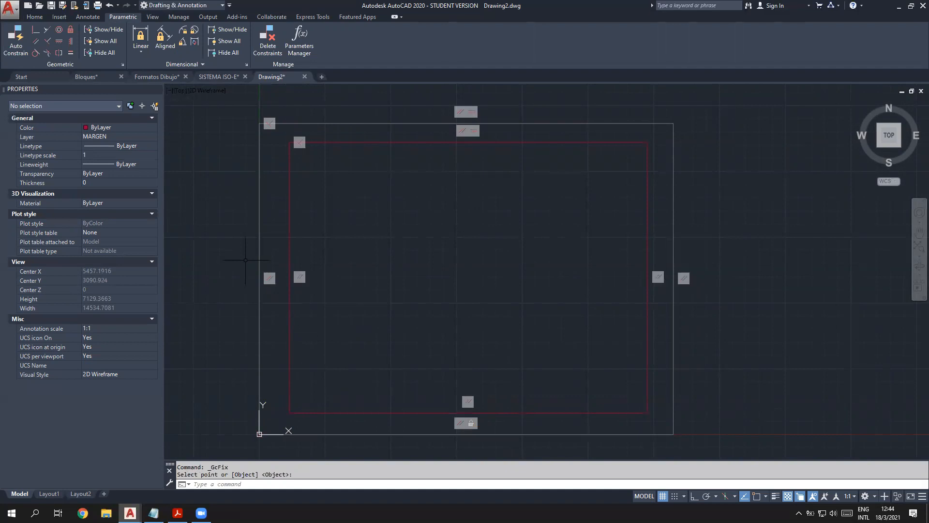
Step: Add a linear dimensional constraint for the sheet format rectangle's width, placed below its bottom edge, accepting the default value
scroll(246, 260, down, 4)
middle_drag(253, 259, 323, 267)
scroll(365, 313, up, 2)
mouse_move(365, 312)
middle_down()
mouse_move(402, 348)
mouse_move(371, 284)
middle_up()
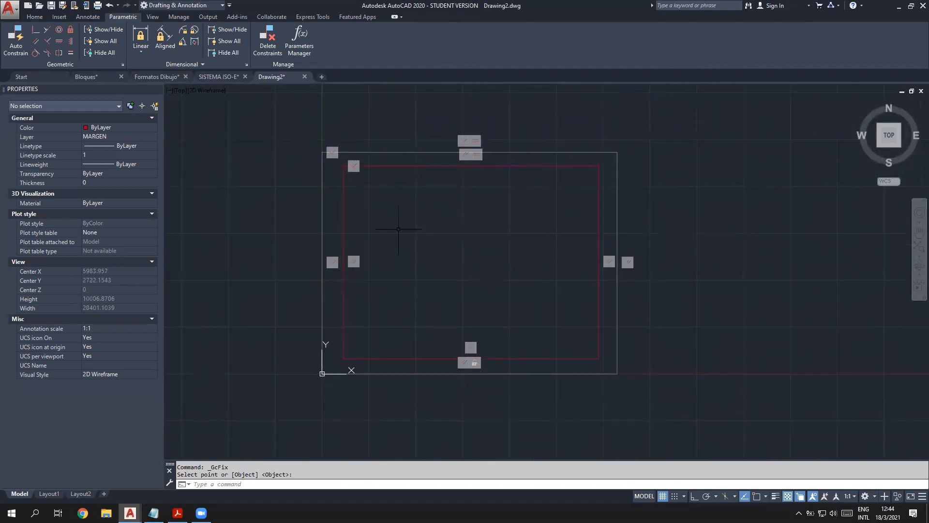
middle_drag(394, 235, 385, 260)
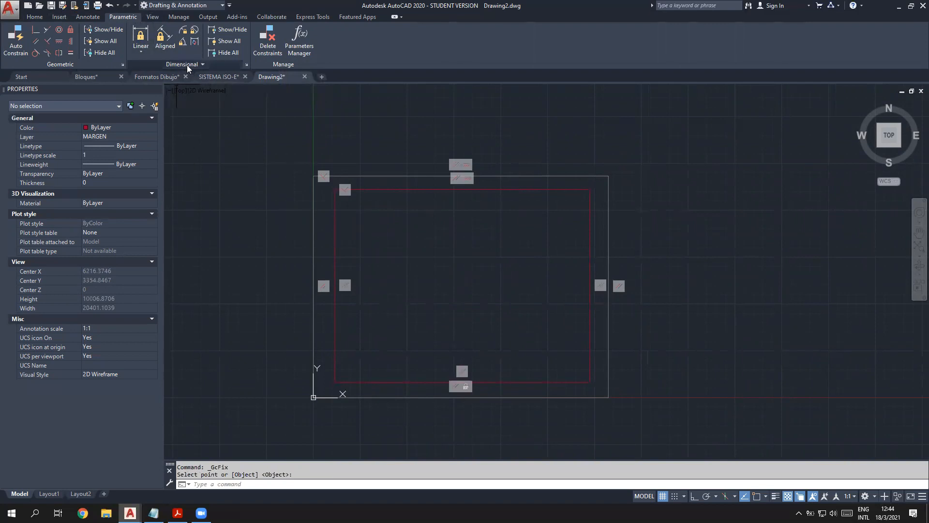
click(140, 35)
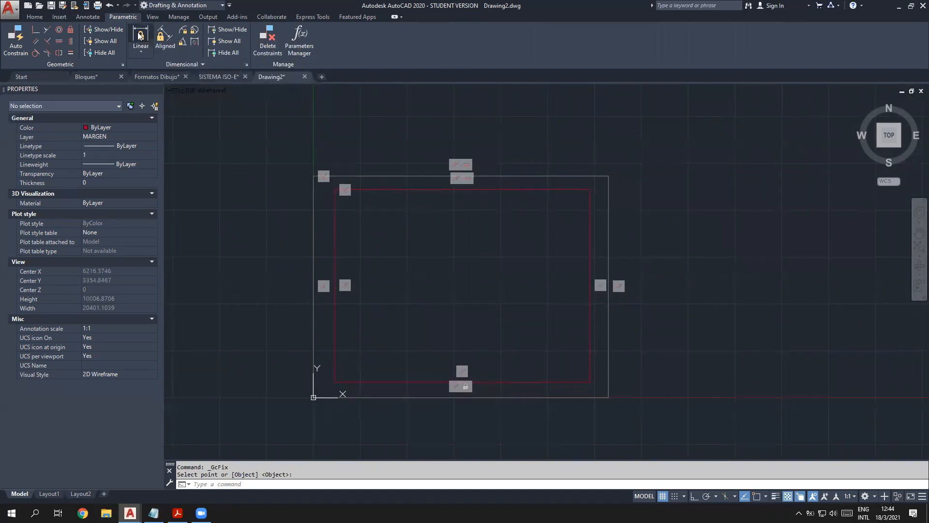
mouse_move(488, 318)
middle_down()
mouse_move(475, 268)
mouse_move(432, 222)
middle_up()
middle_drag(342, 299, 370, 365)
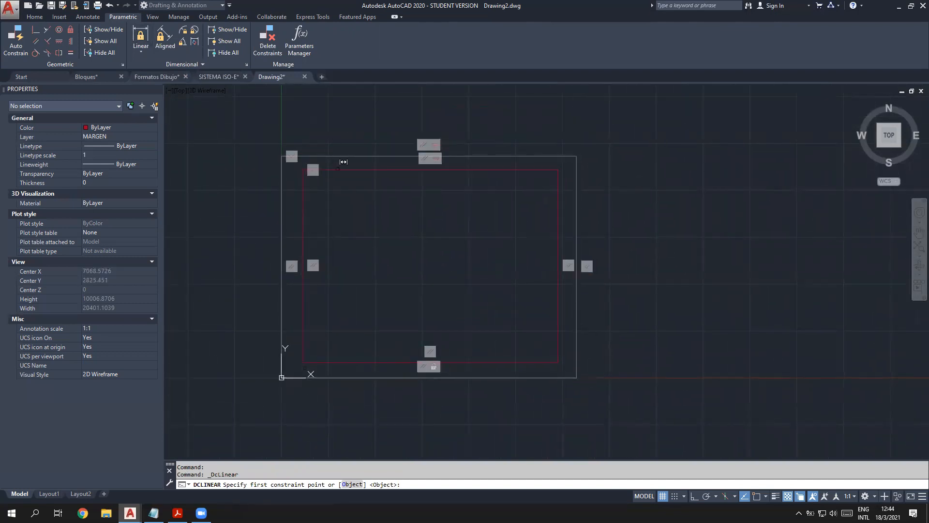
scroll(324, 372, up, 2)
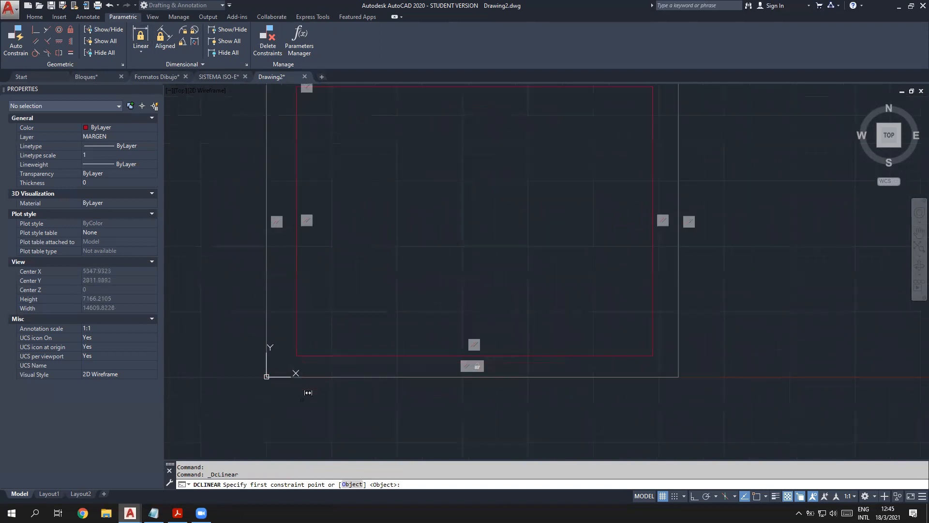
click(267, 376)
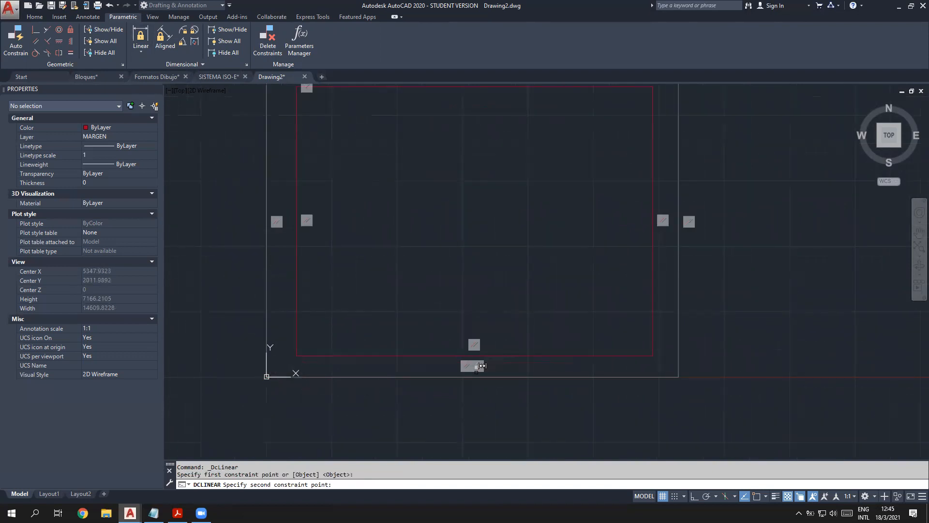
click(681, 374)
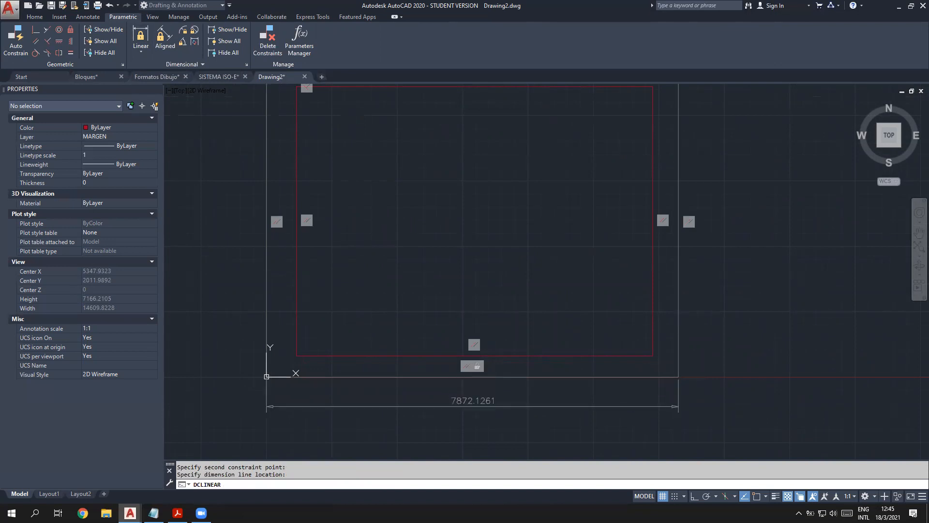
click(595, 354)
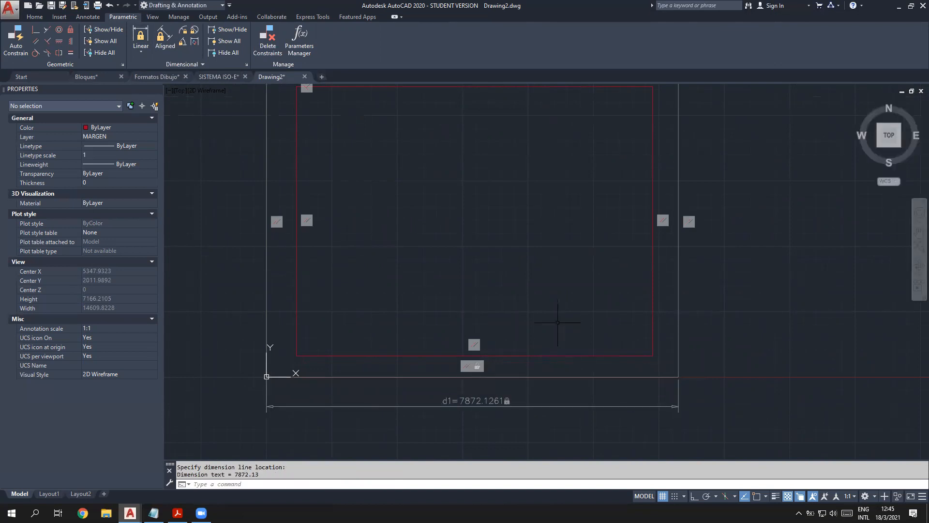
Step: Add a linear dimensional constraint for the sheet format rectangle's height, placed outside its right edge, accepting the default value
scroll(557, 322, down, 2)
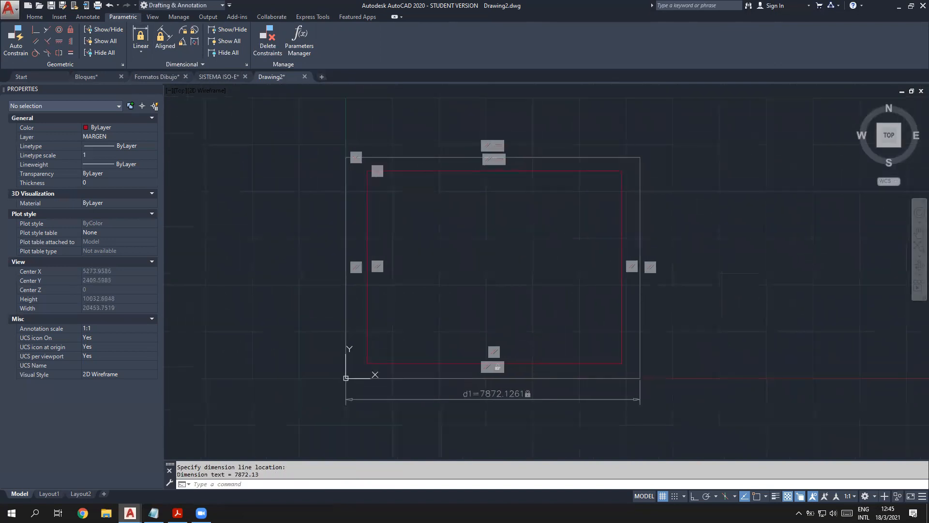
click(141, 38)
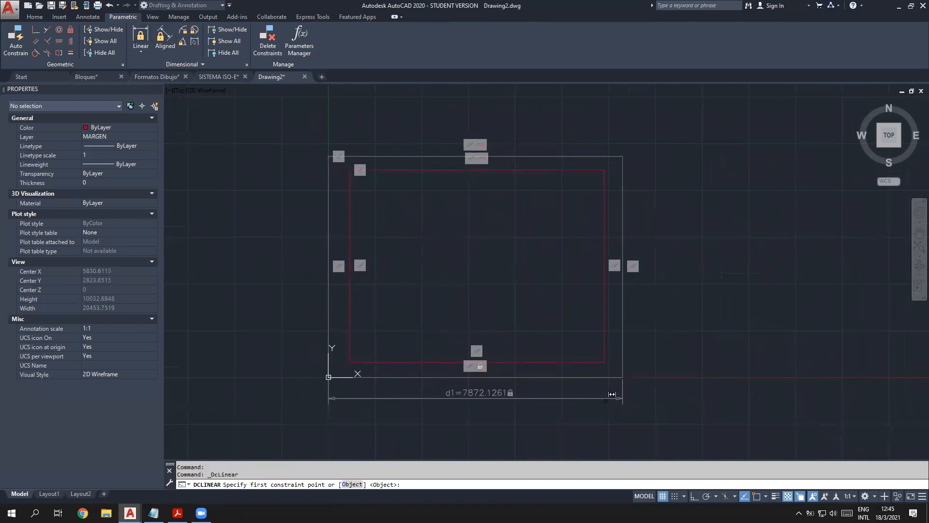
click(623, 376)
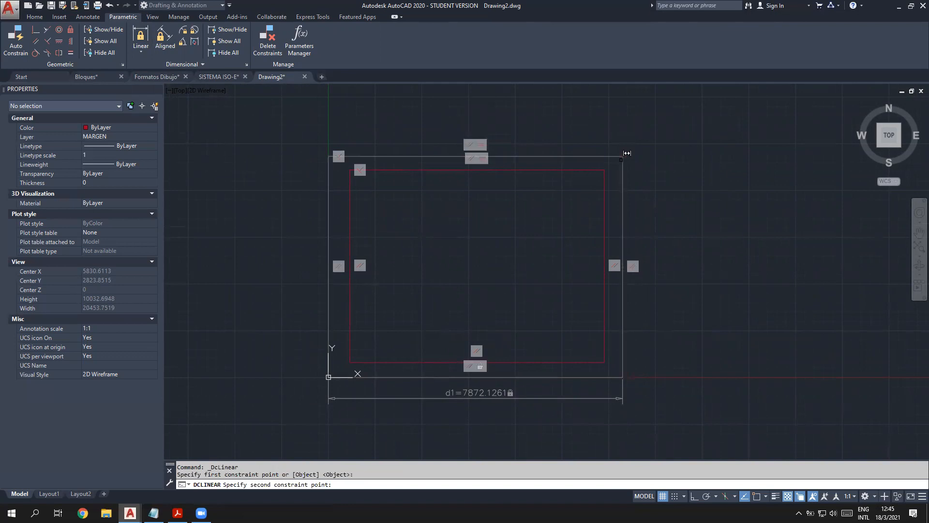
click(623, 155)
click(682, 267)
key(Return)
Step: Add a linear dimensional constraint between the top edges of the margin and sheet format rectangles, accepting the default value
middle_drag(373, 259, 348, 269)
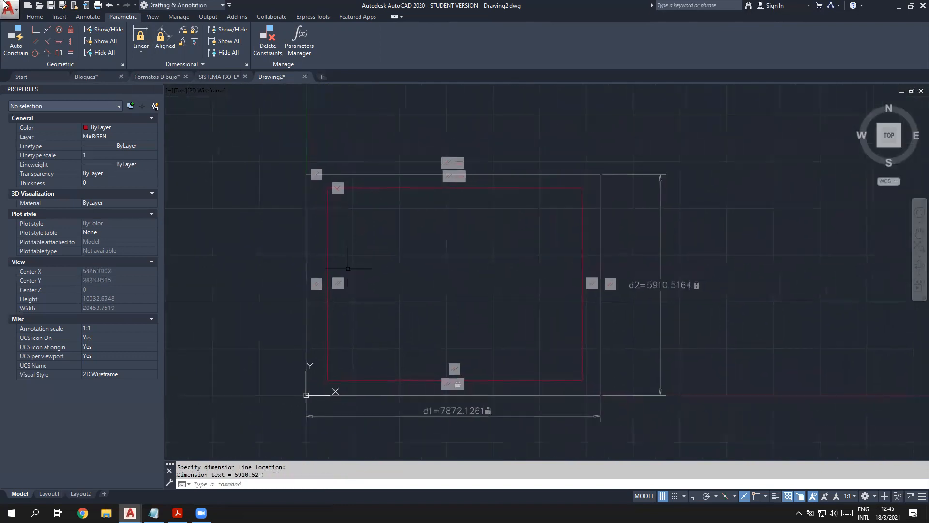
click(141, 36)
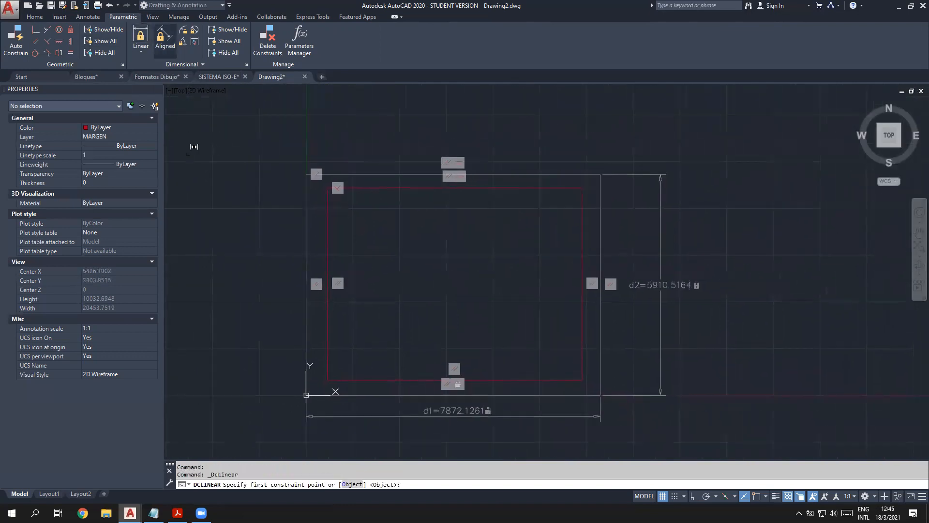
click(505, 182)
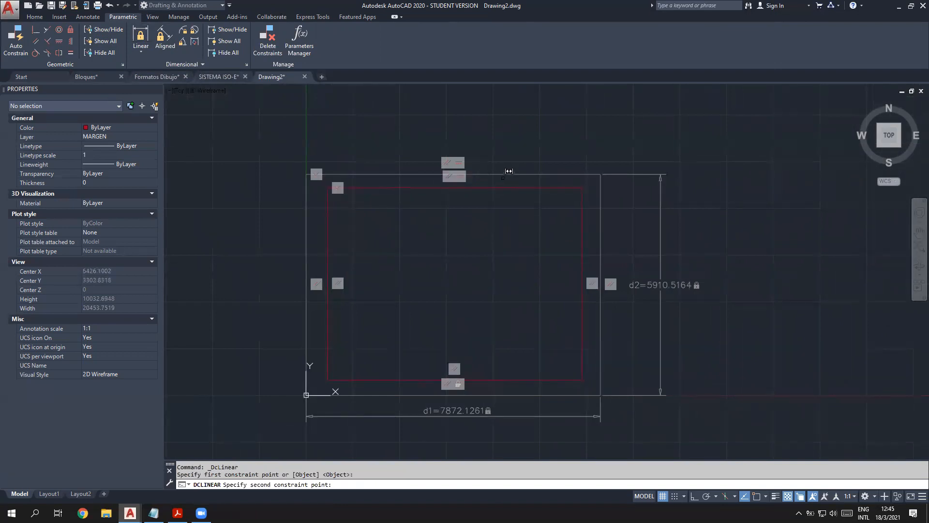
click(508, 174)
scroll(509, 168, up, 3)
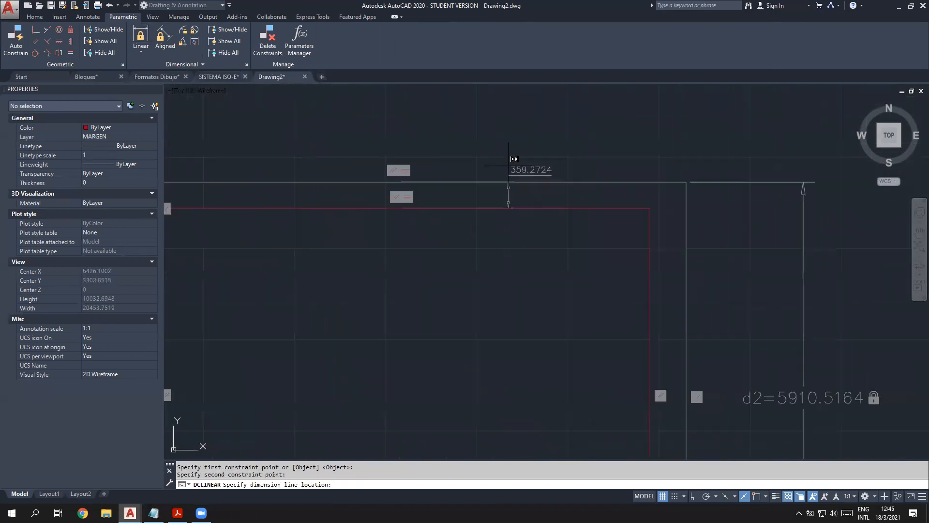
scroll(514, 167, down, 2)
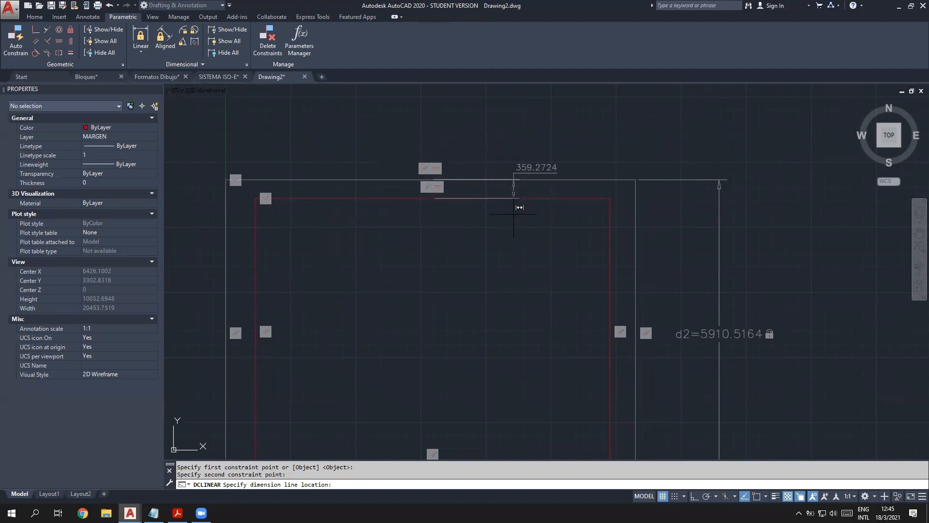
click(503, 224)
key(Return)
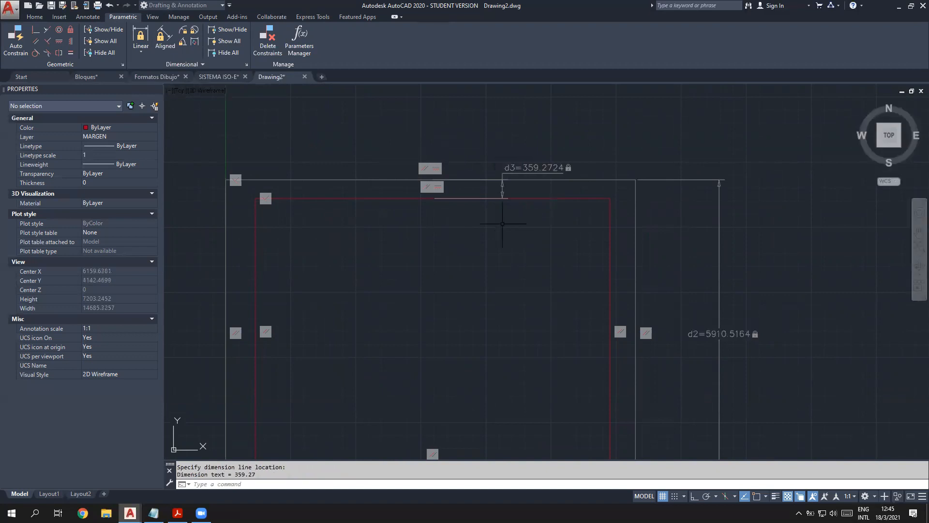
Step: Add a linear dimensional constraint between the right edges of the margin and sheet format rectangles, accepting the default value
click(141, 36)
middle_drag(389, 268, 390, 194)
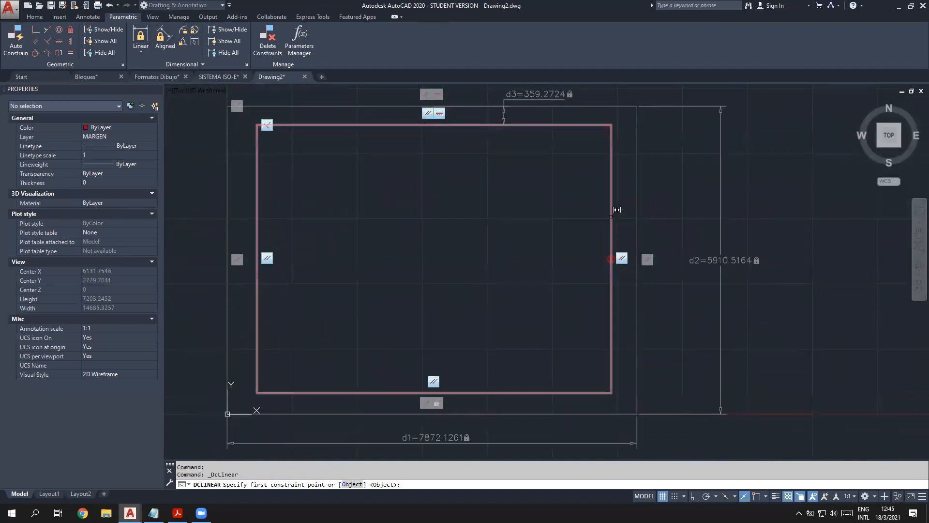
click(612, 208)
click(637, 207)
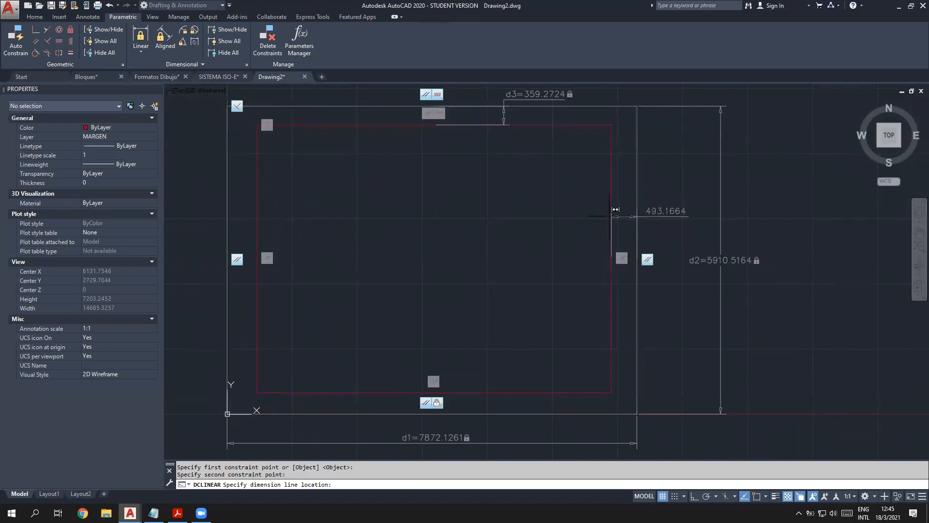
click(625, 204)
click(493, 296)
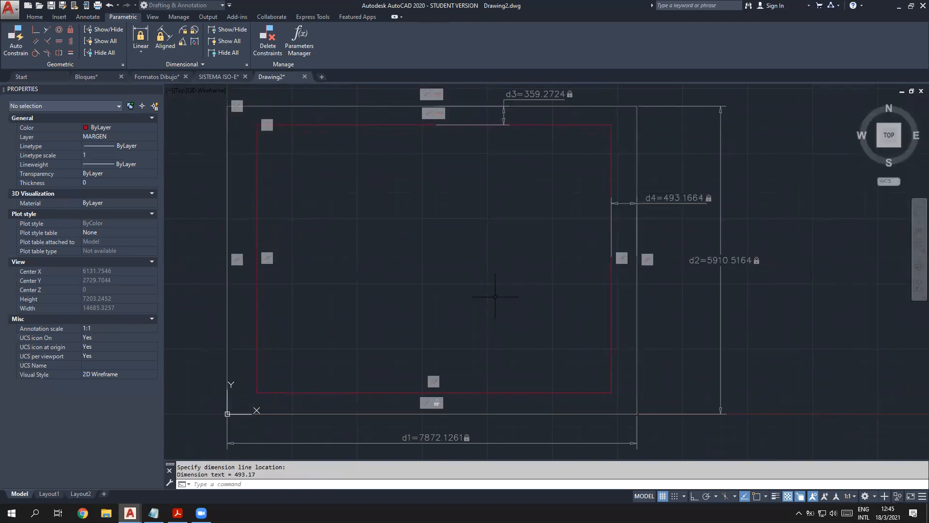
Step: Add a linear dimensional constraint between the bottom edges of the margin and sheet format rectangles, accepting the default value
middle_drag(456, 334, 467, 263)
click(140, 39)
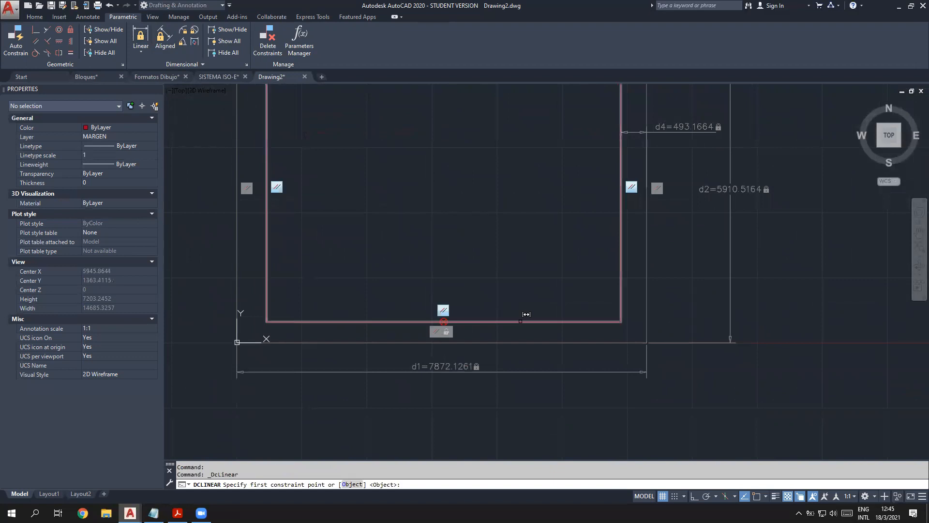
click(504, 322)
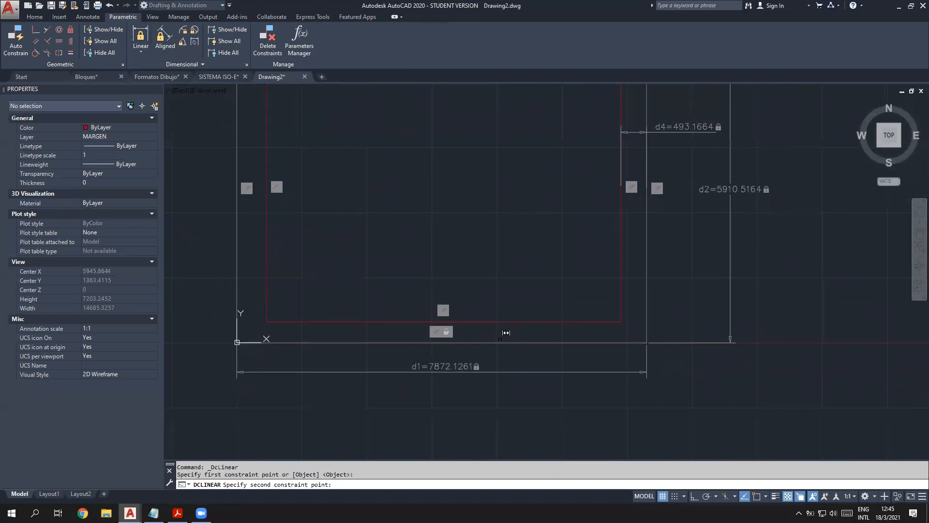
click(505, 343)
click(542, 331)
key(Return)
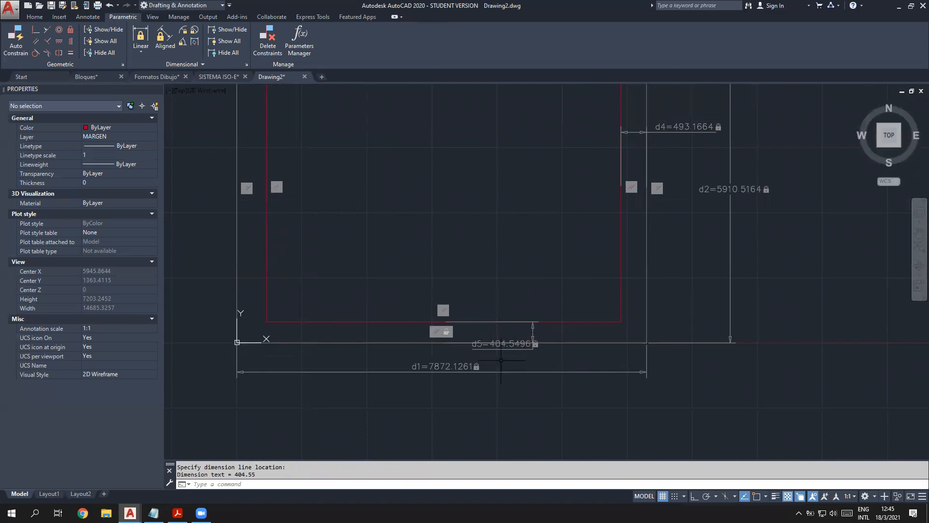
Step: Move the dimension of the bottom margin constraint a little farther right along the bottom edge
click(520, 344)
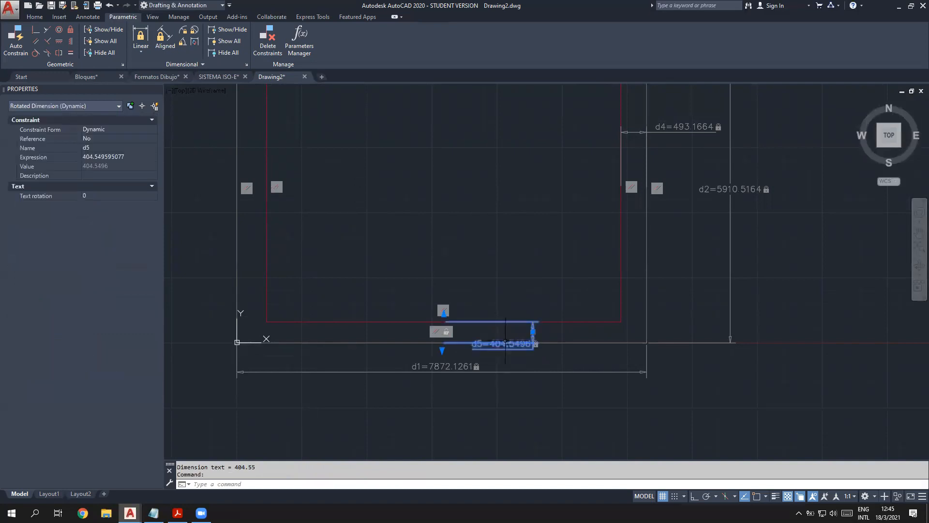
click(533, 331)
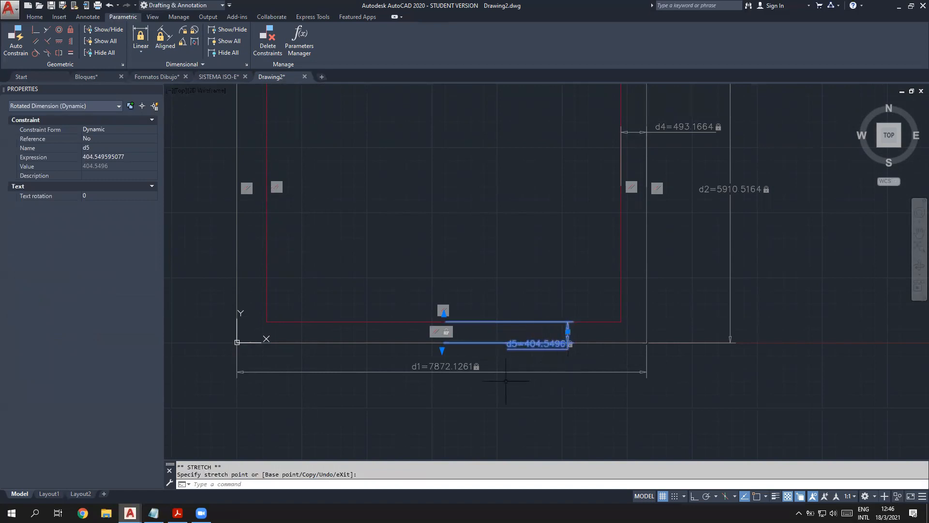
key(Escape)
Step: Add a linear dimensional constraint between the left edges of the margin and sheet format rectangles, accepting the default value
scroll(567, 345, down, 2)
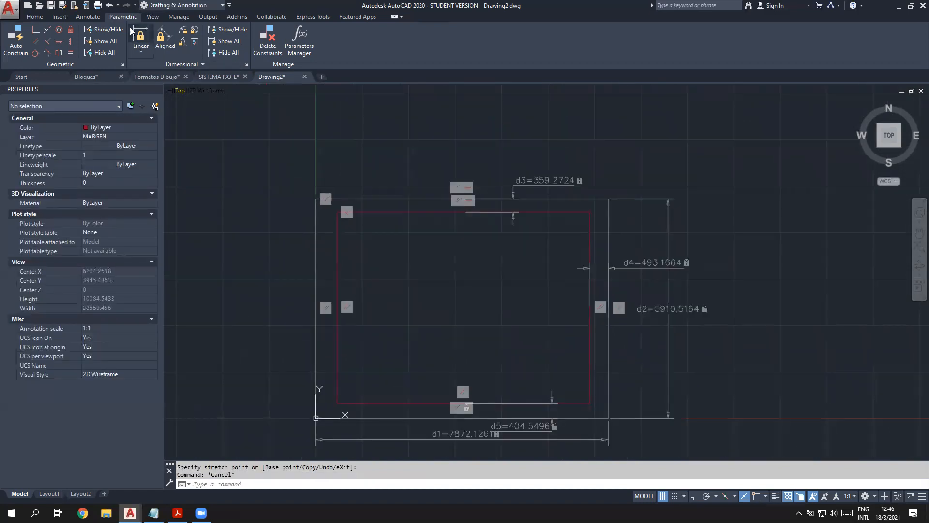
click(140, 38)
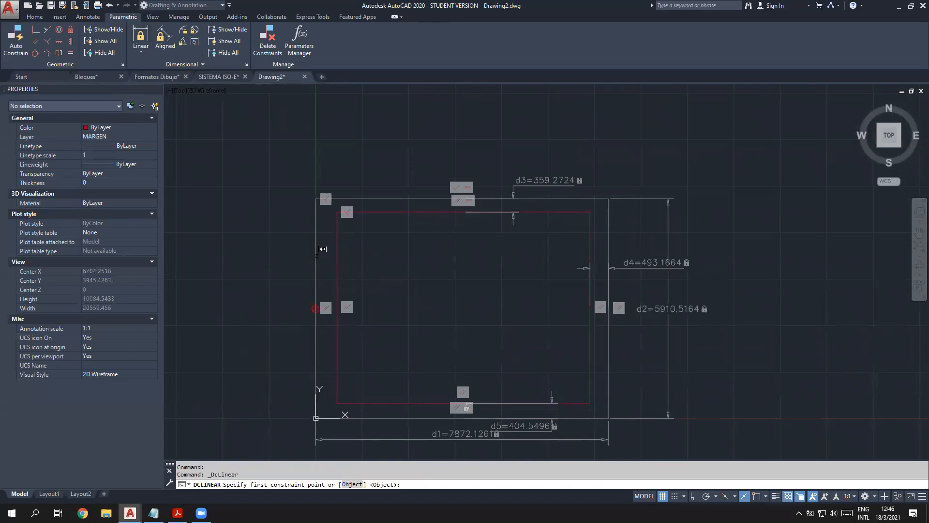
click(337, 211)
click(316, 307)
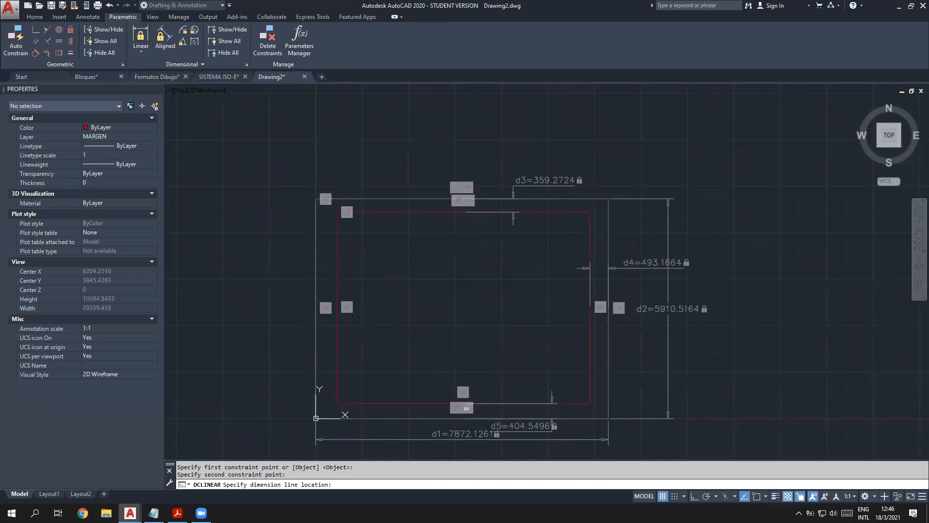
click(391, 338)
key(Return)
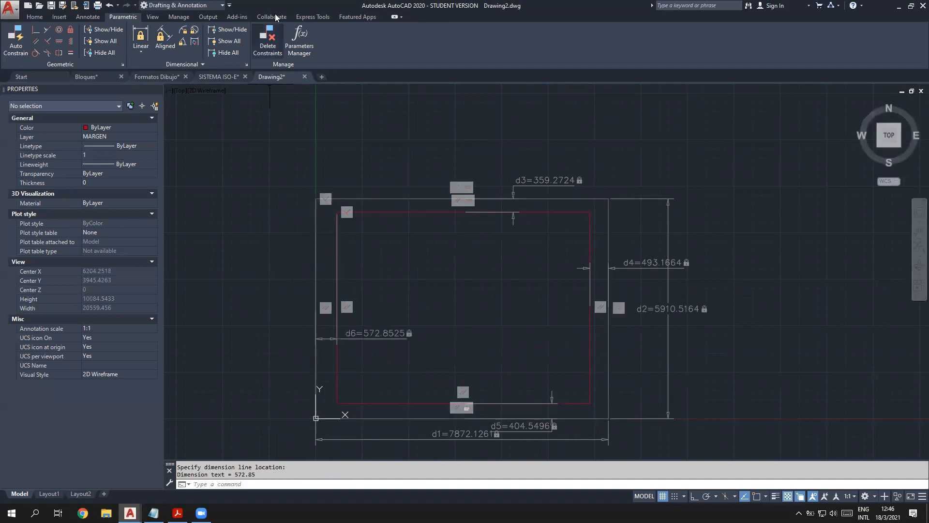
Step: Open the Parameters Manager, docked beside the Properties palette and widened so its value column is fully readable
click(298, 37)
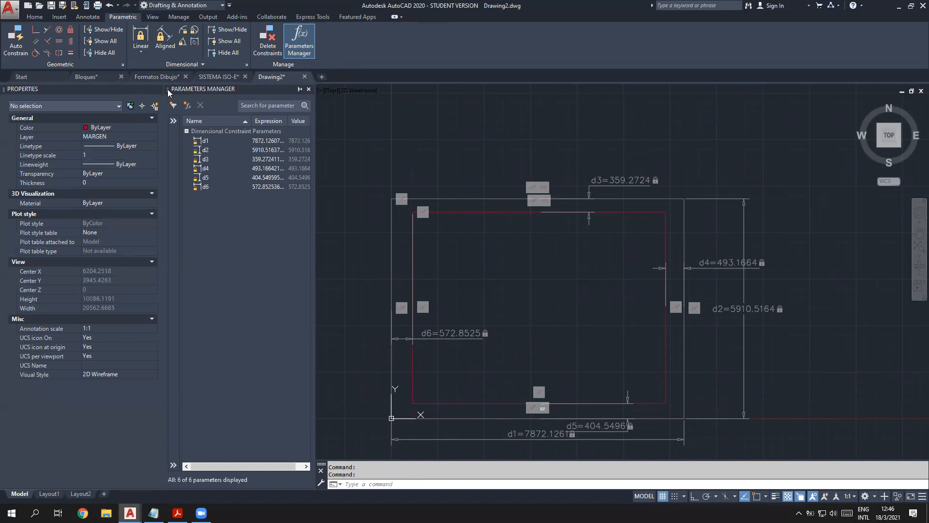
drag(178, 89, 364, 131)
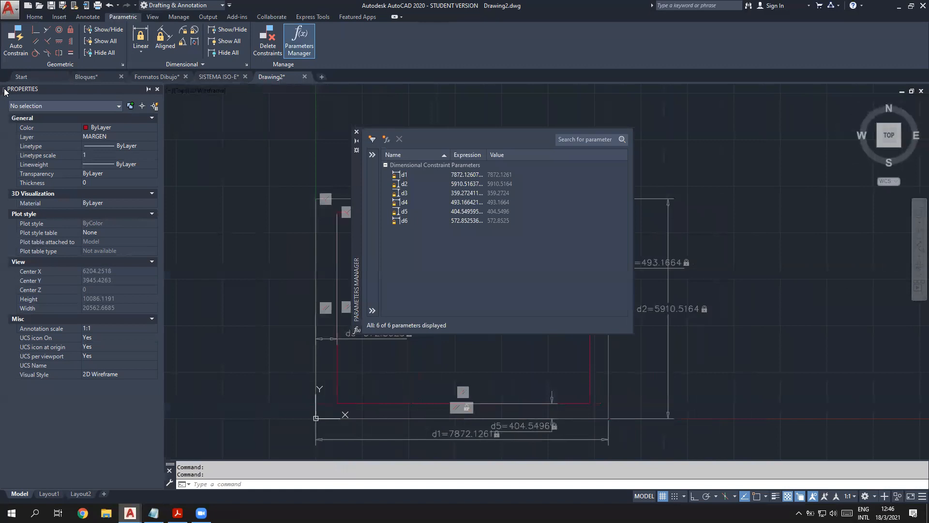
drag(207, 120, 207, 120)
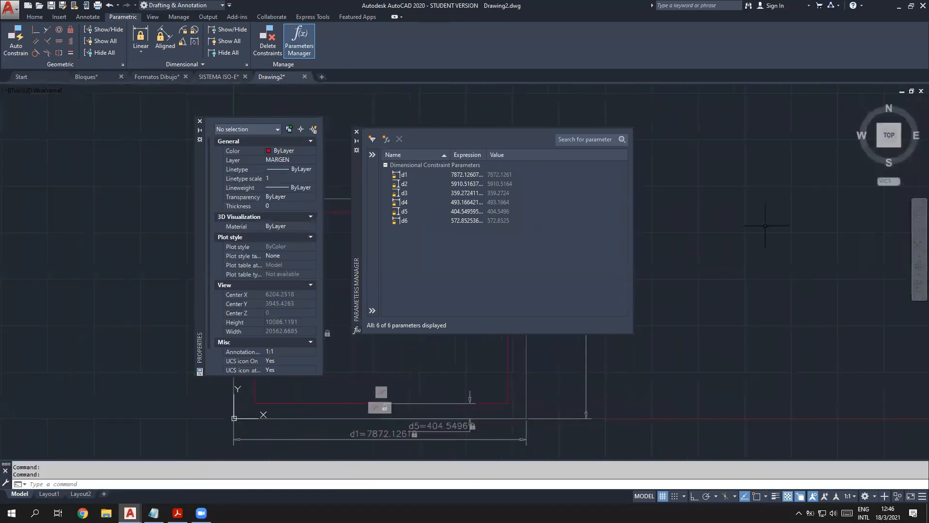
click(199, 121)
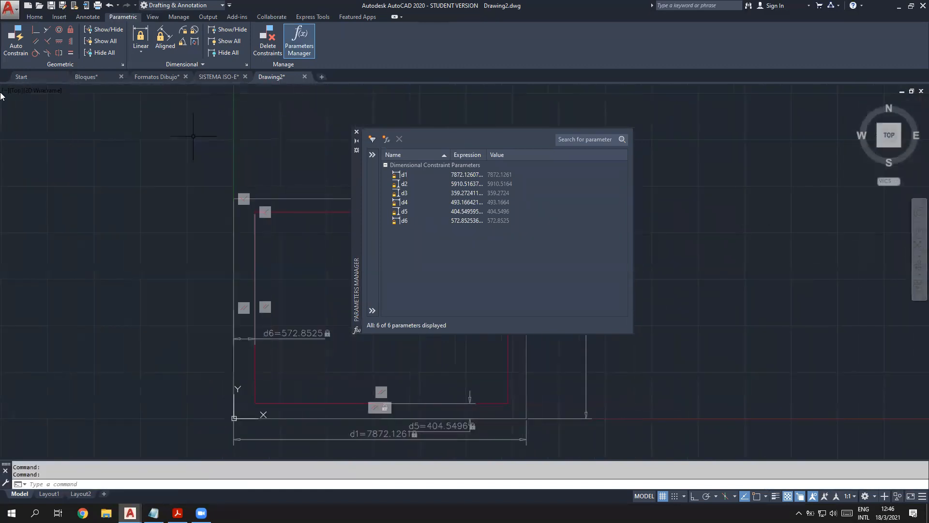
key(ctrl+1)
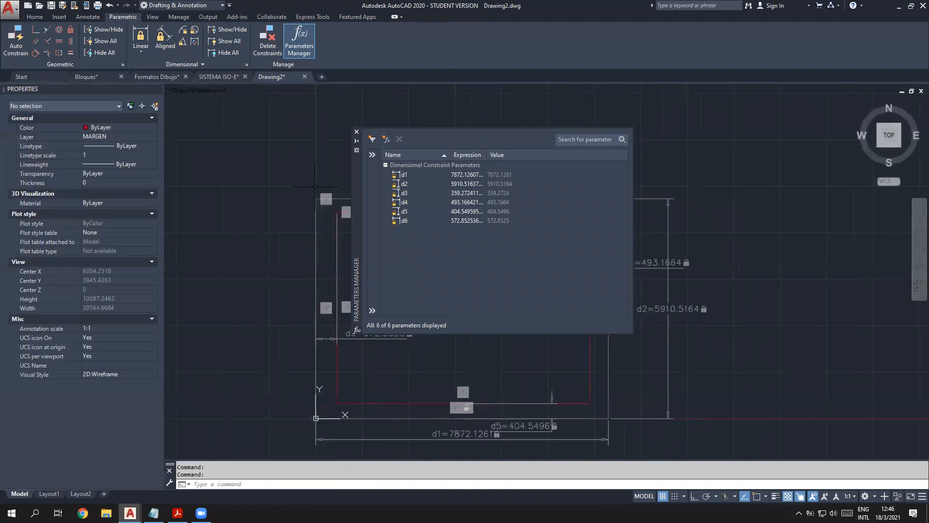
mouse_move(360, 183)
mouse_down()
mouse_move(91, 109)
mouse_move(212, 161)
mouse_move(244, 80)
mouse_move(188, 51)
mouse_move(184, 62)
mouse_move(83, 99)
mouse_move(174, 121)
mouse_move(691, 155)
mouse_move(130, 95)
mouse_move(203, 105)
mouse_move(170, 74)
mouse_move(242, 103)
mouse_move(168, 149)
mouse_move(178, 151)
mouse_up()
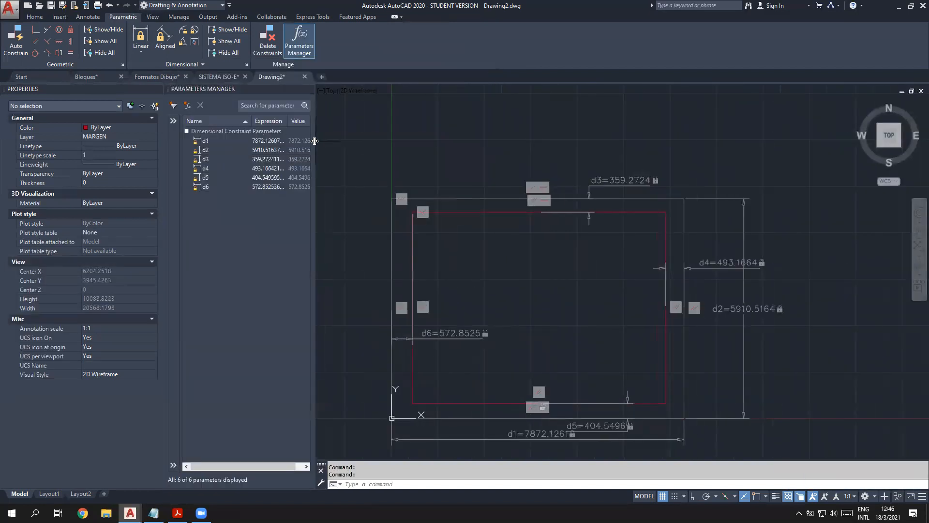
drag(315, 141, 339, 141)
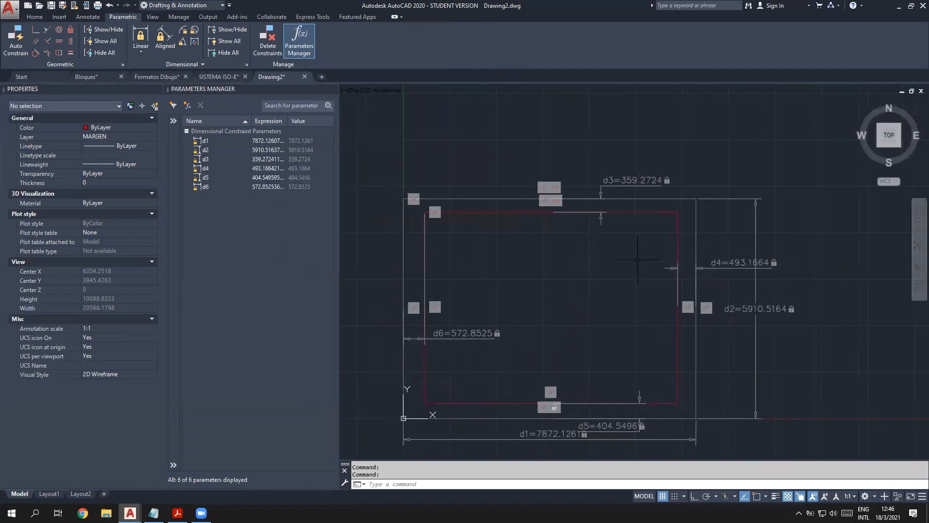
Step: Rename the format width parameter d1 to Ancho and set its expression to 297
click(208, 150)
click(208, 144)
click(207, 141)
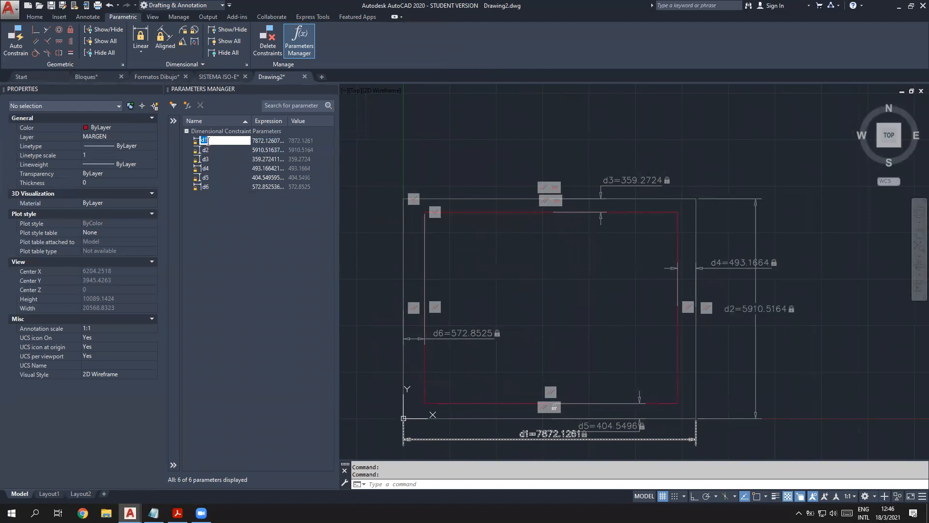
text(aNCHO)
key(Tab)
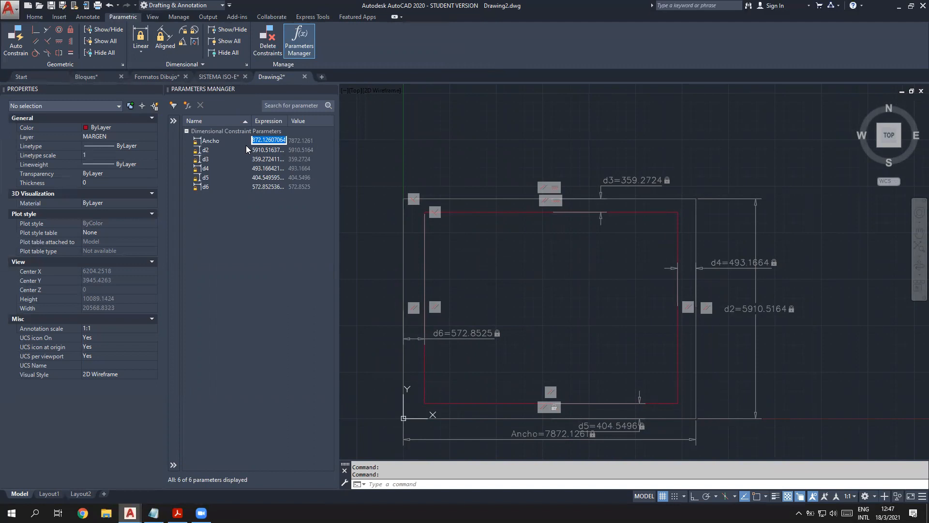
text(297)
key(Return)
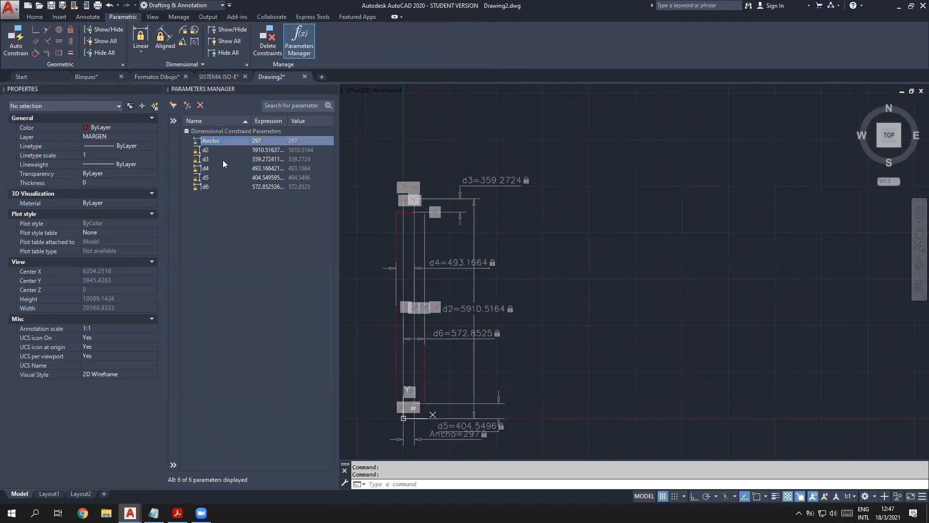
Step: Rename the format height parameter d2 to Alto and set its expression to 210
double_click(208, 150)
text(Alto)
key(Tab)
text(2)
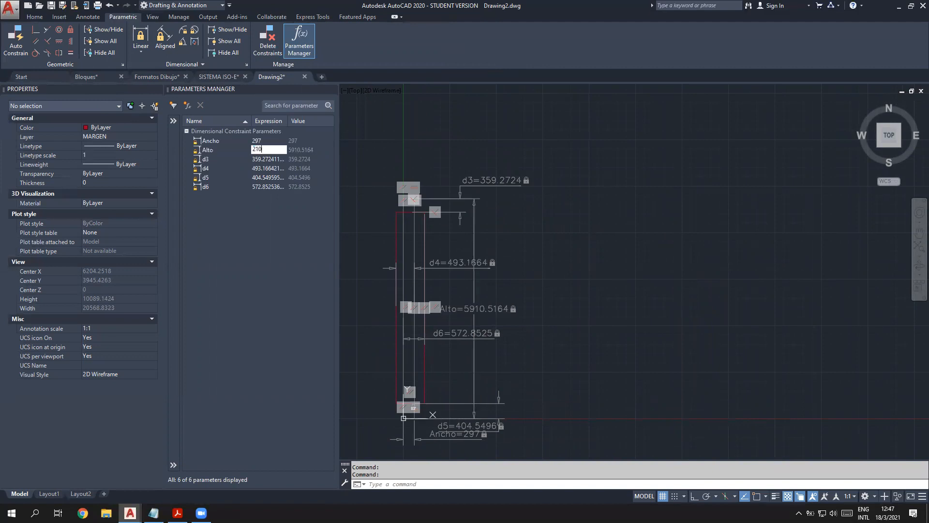
key(Return)
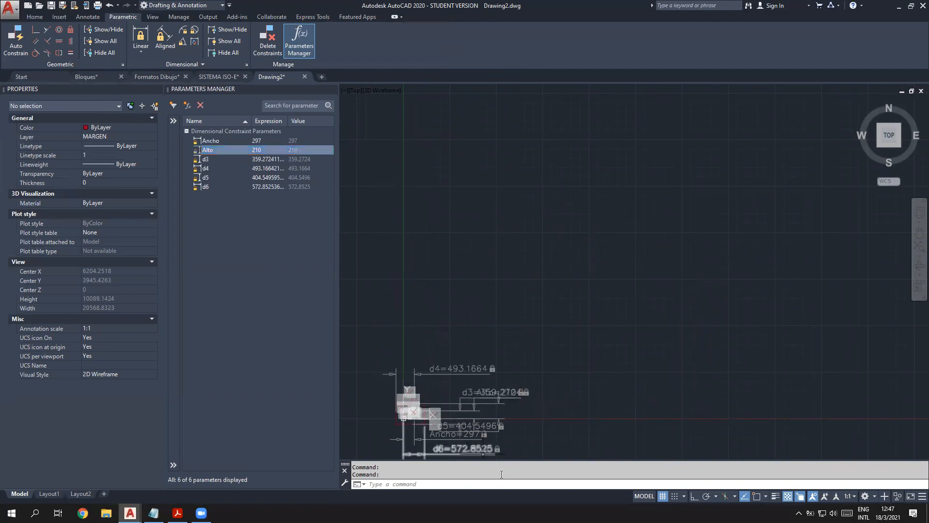
Step: Rename the margin offset parameters d3 to MInf and d4 to MIzq
middle_click(565, 408)
middle_click(565, 408)
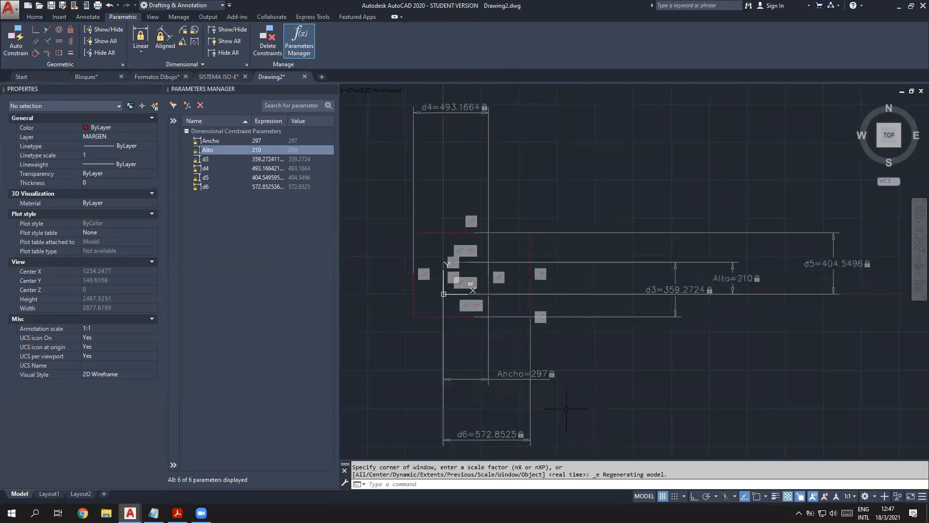
scroll(455, 252, up, 5)
middle_drag(505, 324, 595, 332)
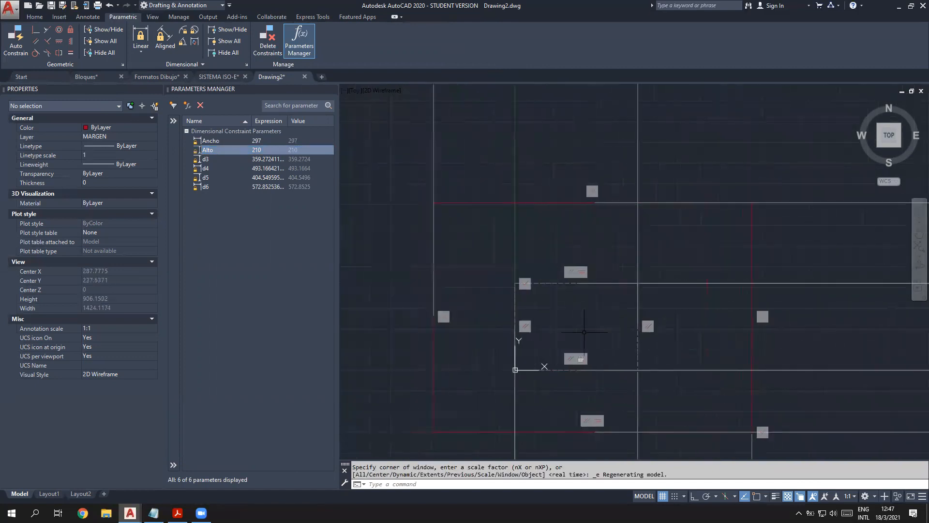
scroll(585, 330, down, 2)
middle_drag(655, 348, 637, 357)
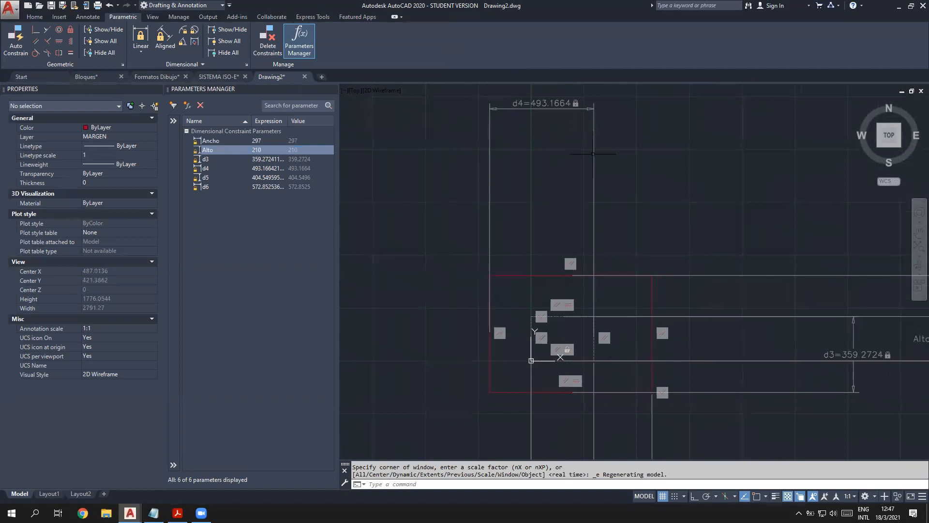
click(207, 161)
click(207, 162)
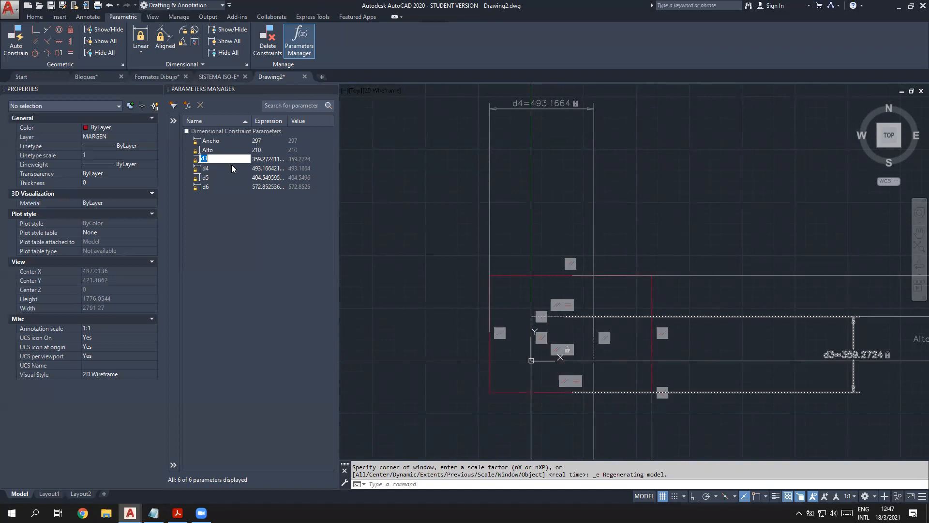
text(mag)
key(Return)
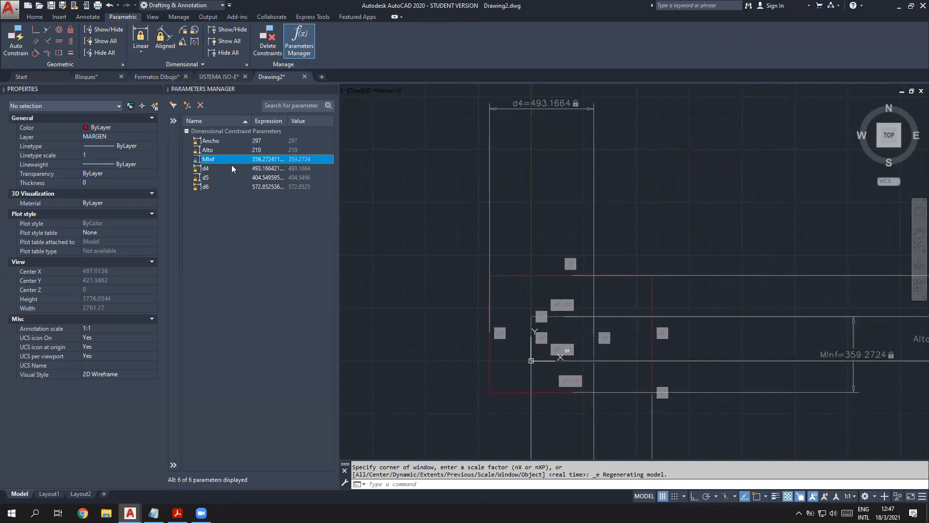
double_click(206, 169)
text(MIzq)
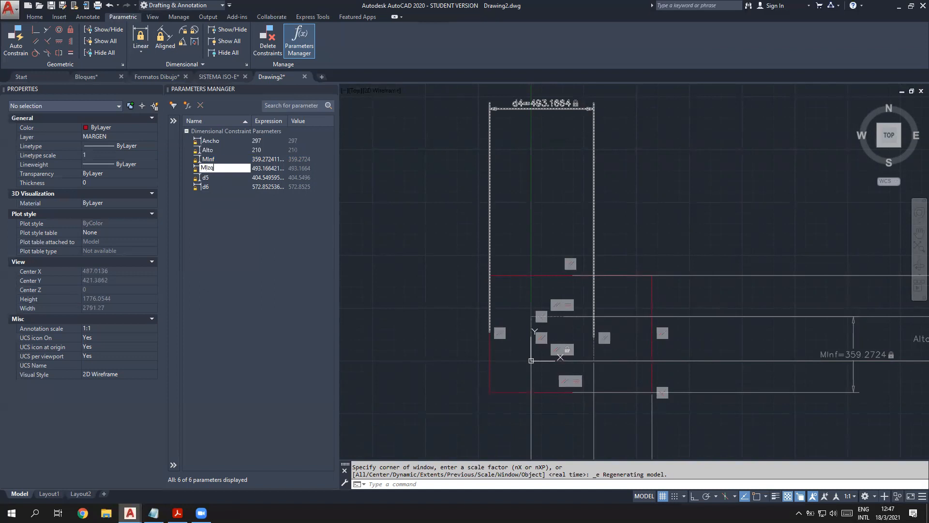
key(Return)
Step: Rename the margin offset parameters d5 to MSup and d6 to MDer
double_click(205, 179)
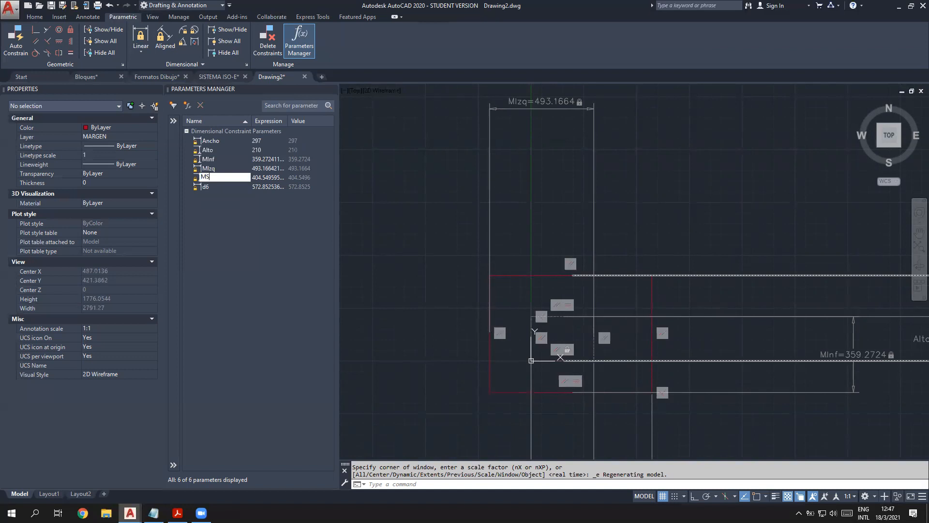
text(MSup)
key(Return)
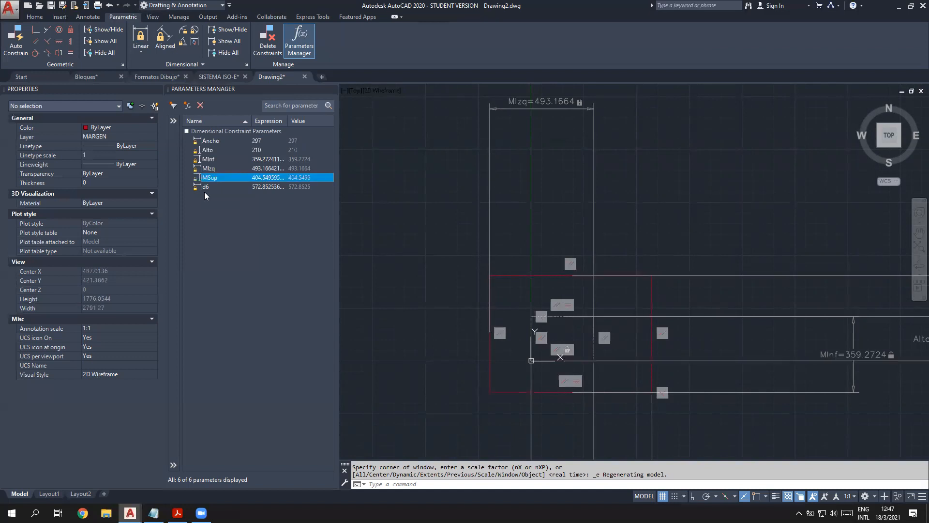
double_click(206, 187)
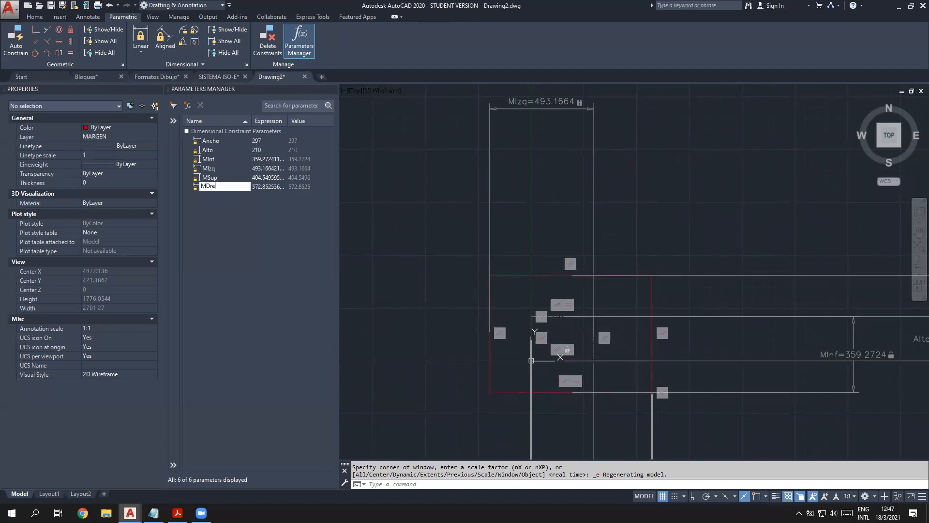
Step: Set the expressions of the margin parameters MInf and MIzq to 5
click(272, 160)
click(265, 159)
text(5)
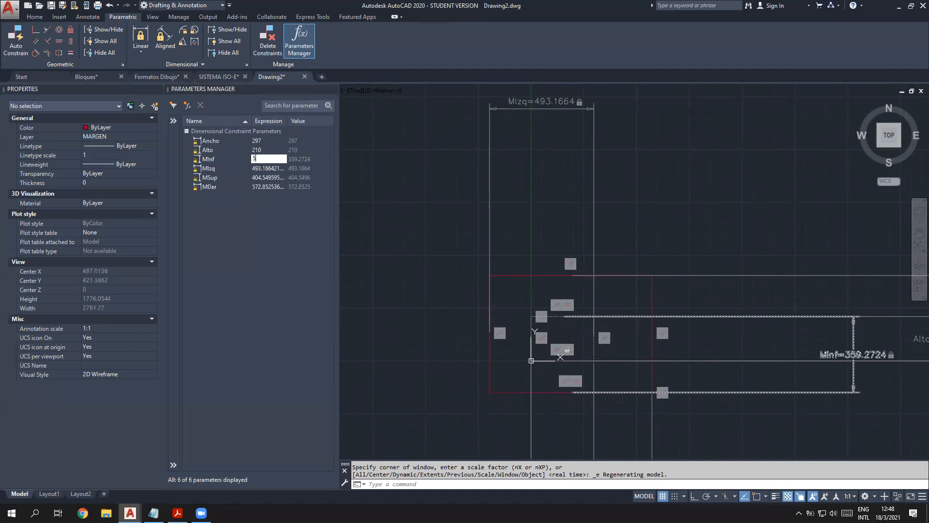
key(Return)
double_click(263, 169)
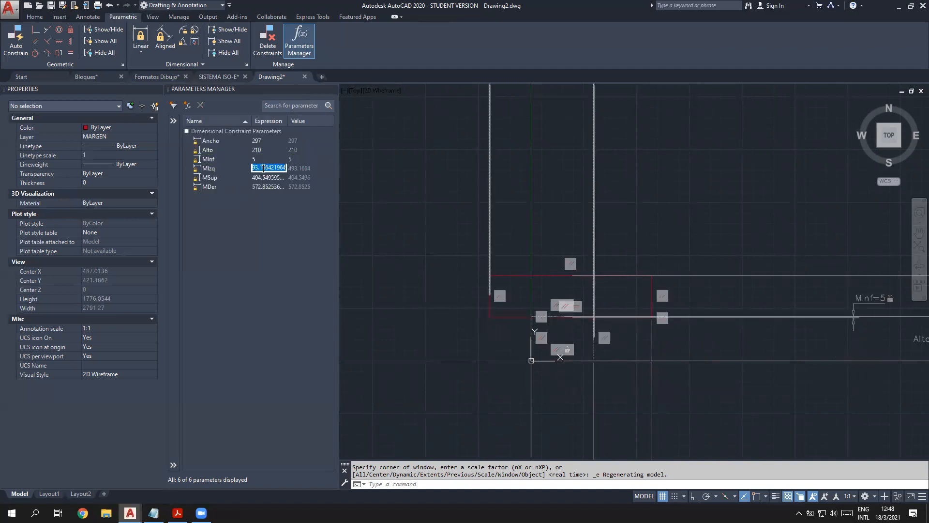
text(5)
key(Return)
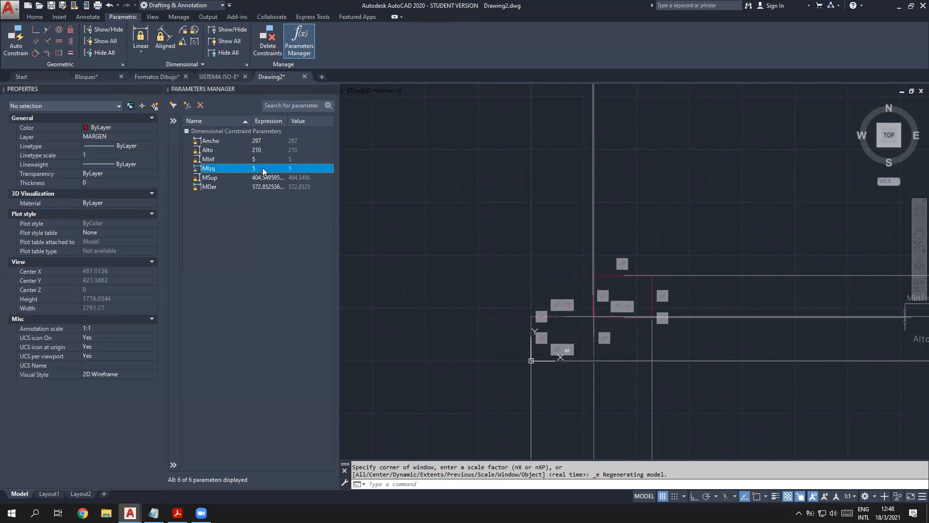
Step: Set the expressions of the margin parameters MSup and MDer to 5
double_click(261, 176)
text(5)
key(Return)
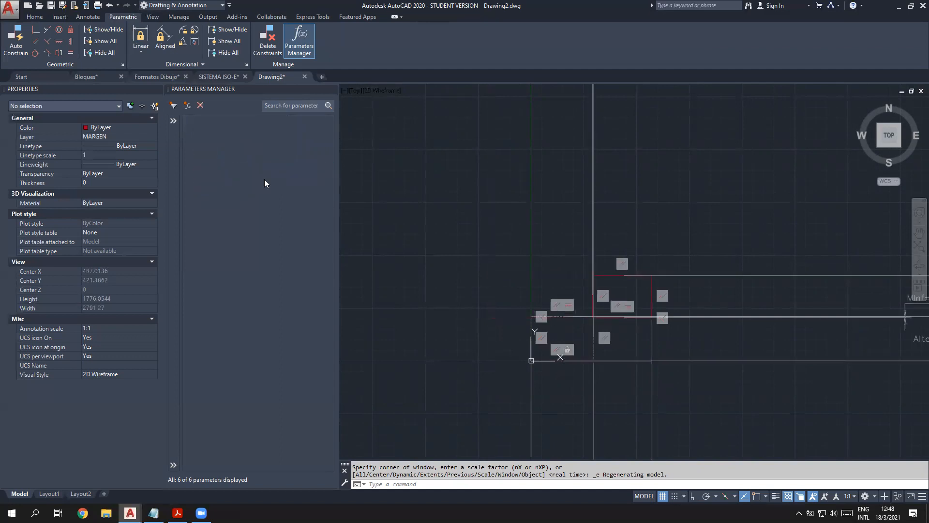
double_click(266, 187)
text(5)
key(Return)
Step: Examine the resized sheet format and margin rectangles, including the gaps between their edges and corners
middle_click(564, 347)
middle_click(564, 347)
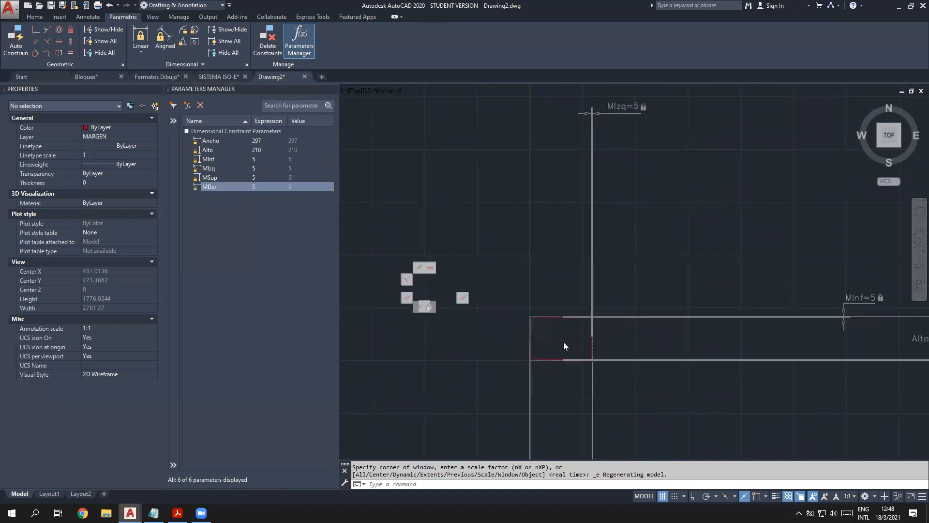
scroll(469, 319, up, 1)
middle_drag(408, 310, 701, 345)
scroll(640, 327, up, 2)
scroll(722, 297, up, 3)
mouse_move(749, 305)
middle_down()
mouse_move(462, 252)
mouse_move(549, 243)
mouse_move(563, 214)
middle_up()
scroll(756, 366, up, 4)
scroll(756, 369, down, 4)
scroll(556, 367, up, 6)
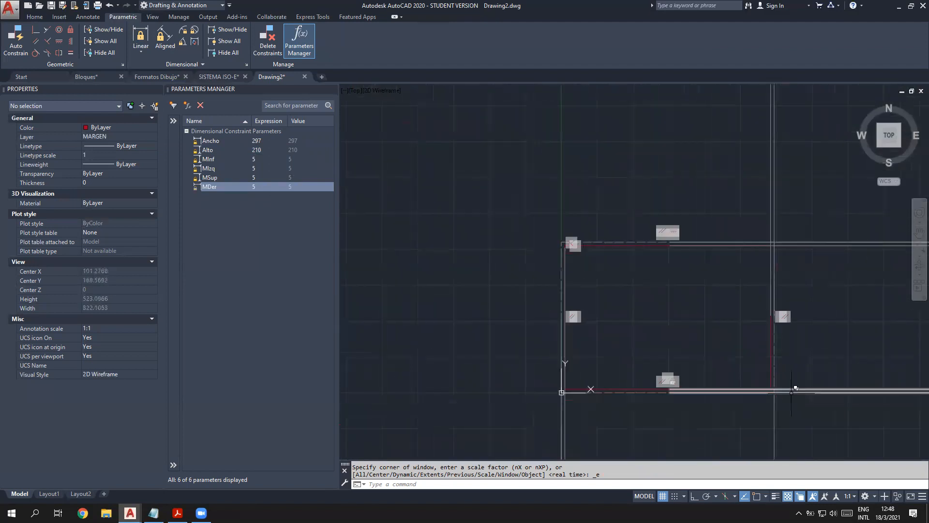
scroll(553, 360, down, 10)
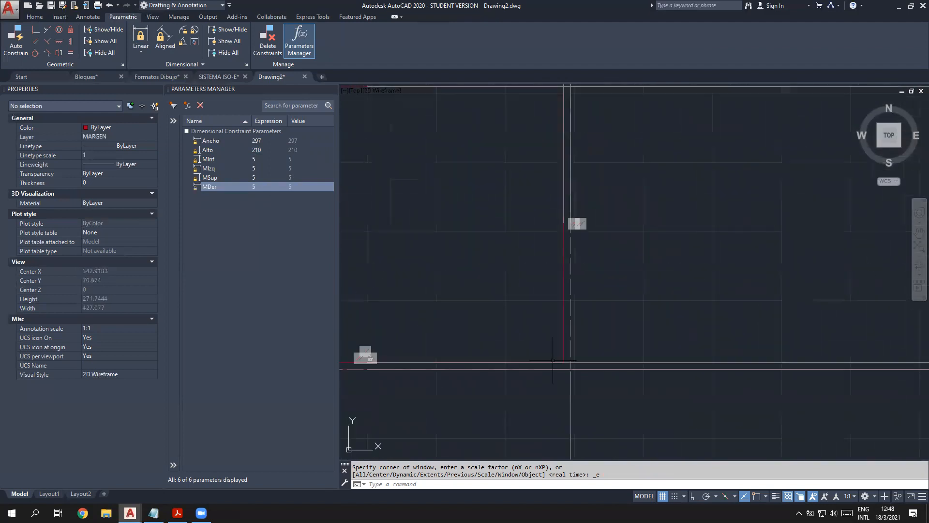
scroll(504, 333, up, 4)
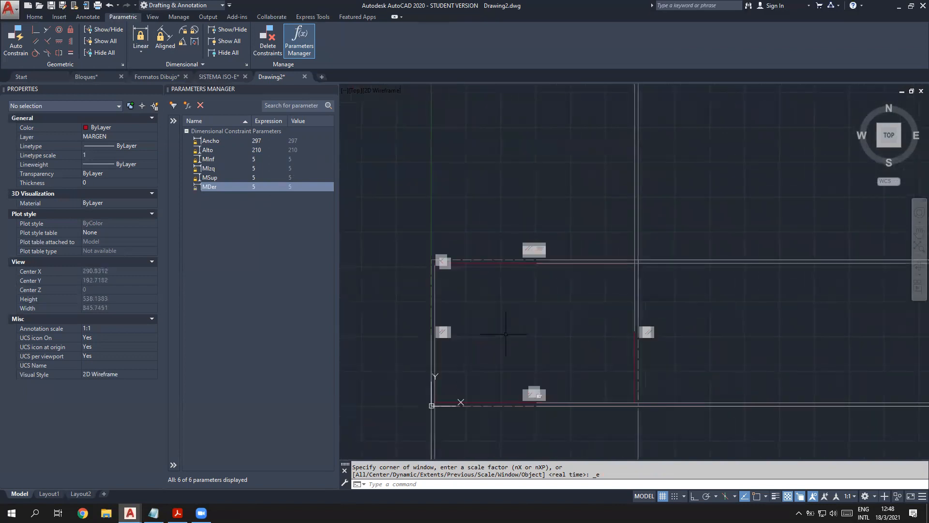
Step: Reposition the MIzq dimensional constraint close to the upper end of the sheet rectangle's right edge
middle_drag(559, 324, 550, 362)
scroll(559, 355, down, 4)
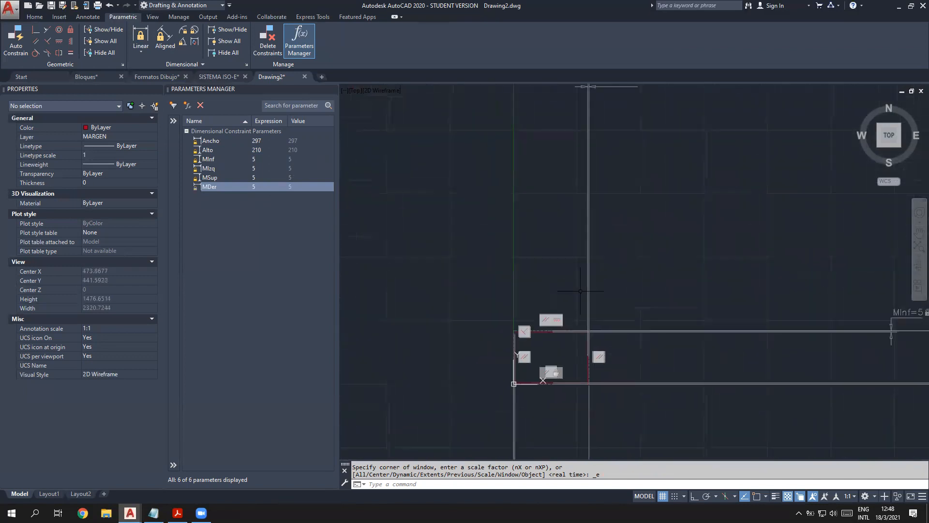
key(Escape)
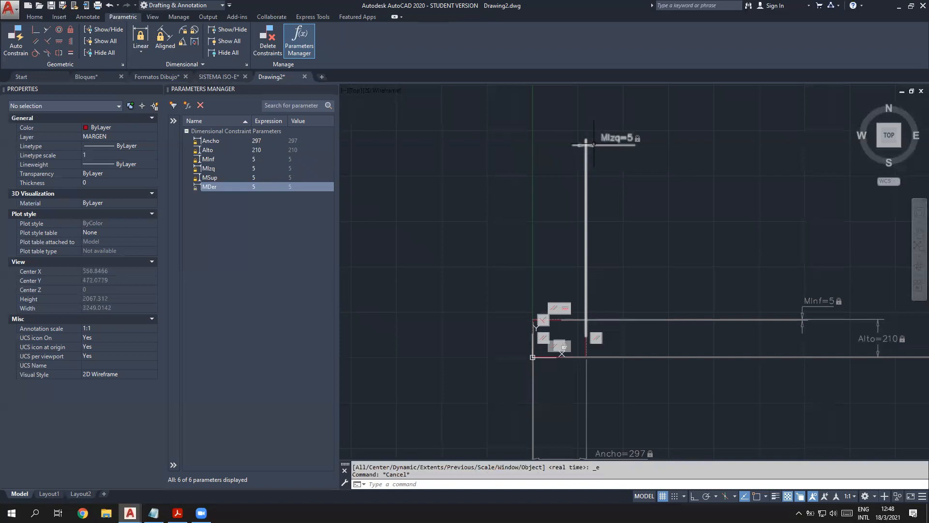
click(591, 144)
click(586, 144)
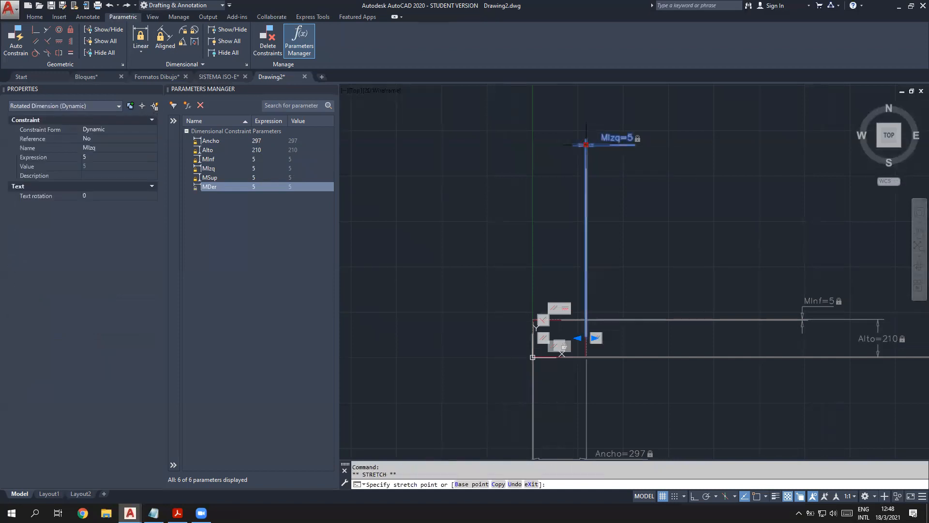
click(586, 323)
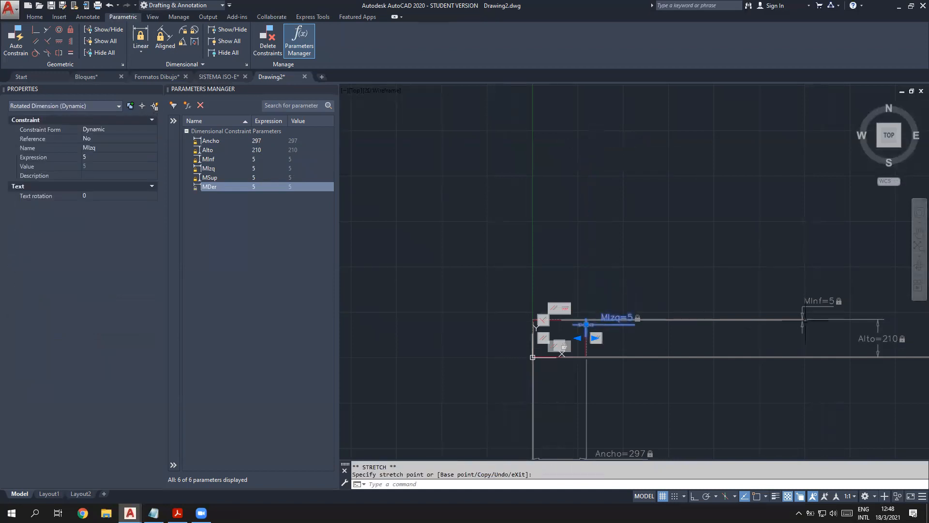
key(Escape)
key(Escape)
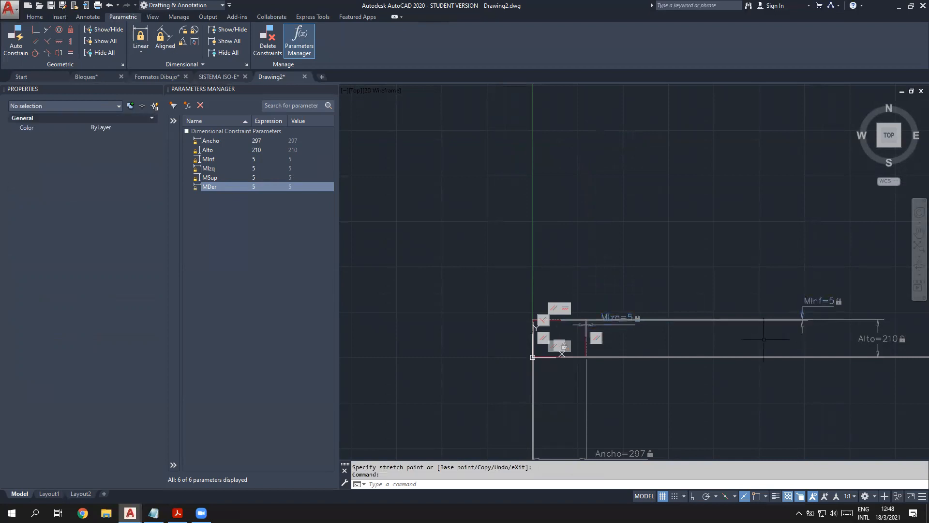
Step: Reposition the MInf dimensional constraint along the sheet's top edge, between the edge's midpoint and the right corner
click(803, 320)
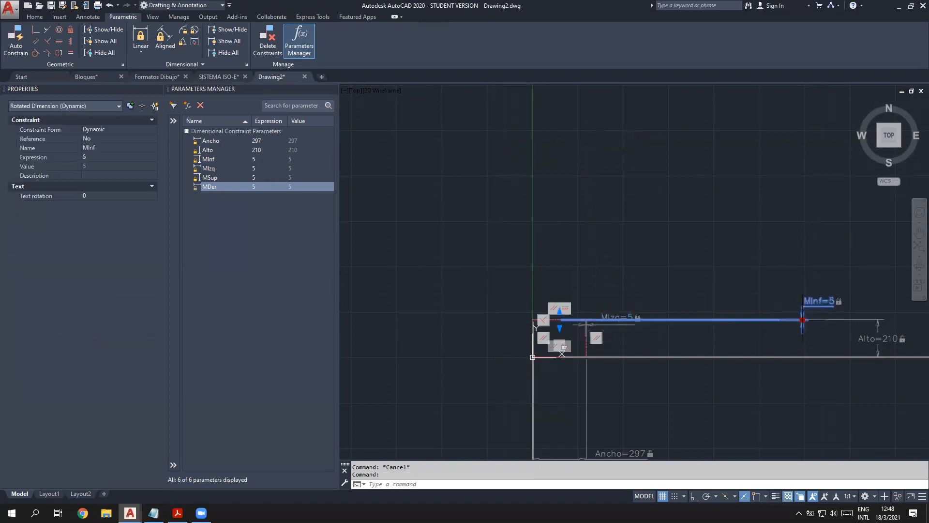
click(803, 319)
scroll(561, 322, up, 4)
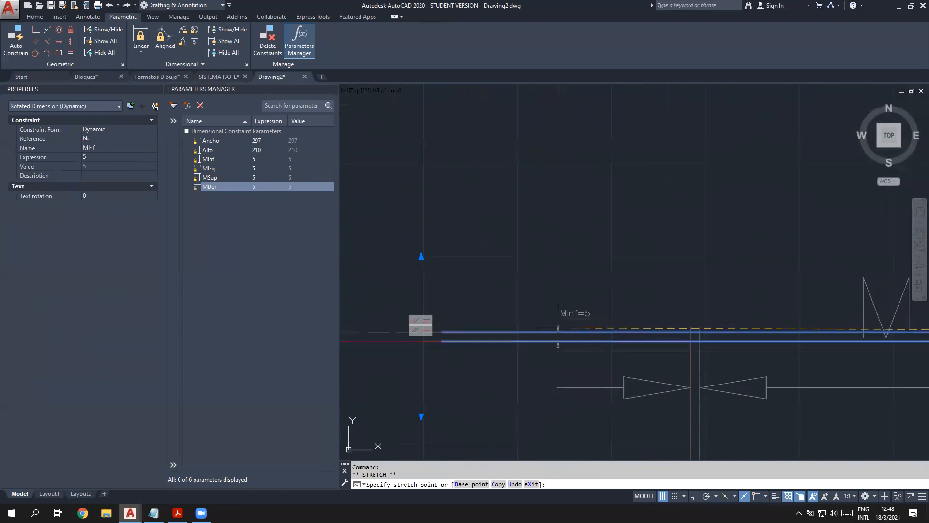
click(538, 336)
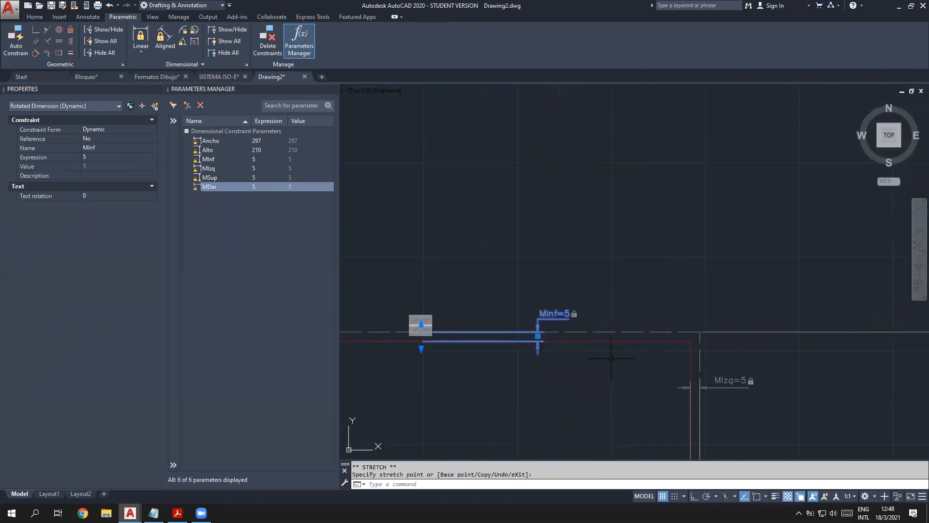
Step: Reposition the MSup dimensional constraint along the sheet's bottom edge, just right of the edge's midpoint
scroll(634, 380, down, 2)
mouse_move(613, 380)
middle_down()
mouse_move(624, 232)
mouse_move(619, 246)
middle_up()
scroll(619, 246, down, 6)
mouse_move(681, 292)
middle_down()
mouse_move(675, 306)
mouse_move(524, 295)
middle_up()
scroll(521, 296, down, 4)
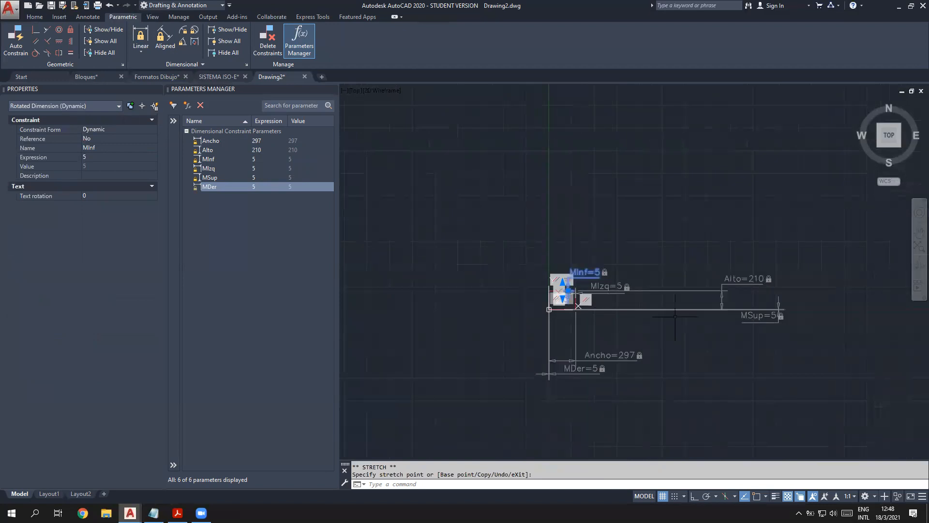
scroll(777, 317, up, 2)
click(781, 309)
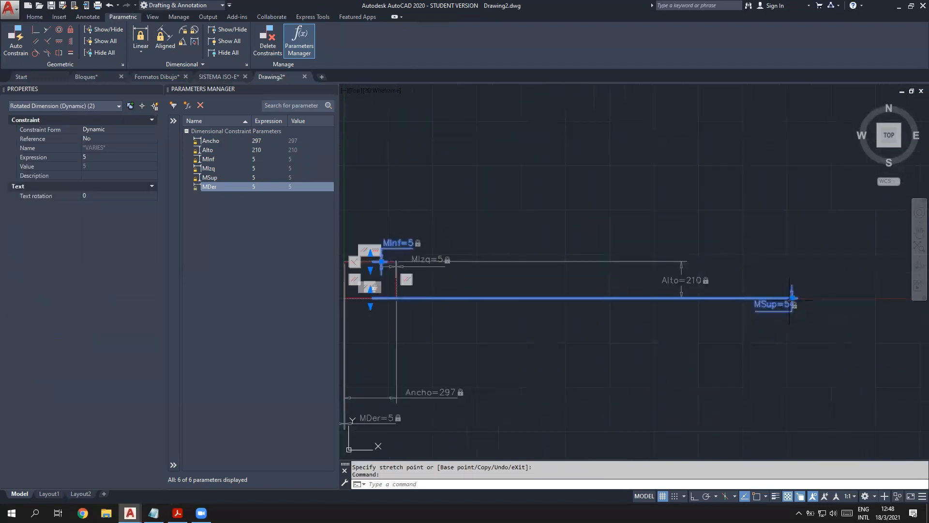
click(792, 297)
middle_drag(382, 298, 619, 297)
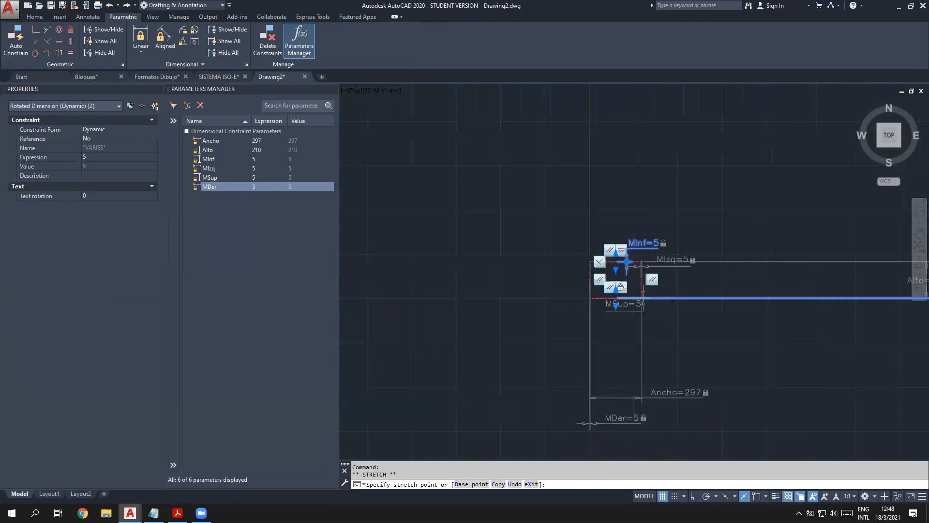
scroll(643, 290, up, 5)
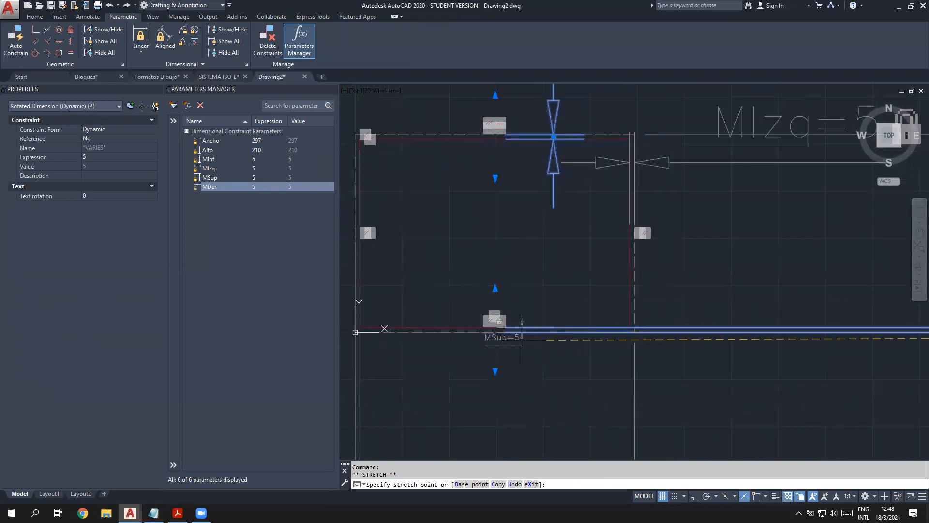
click(547, 330)
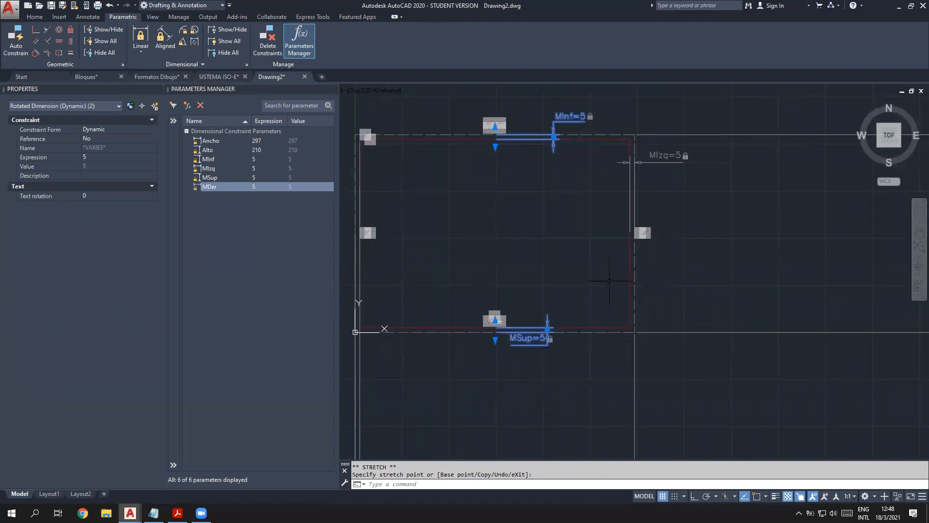
Step: Bring the Ancho dimension up to just below the sheet and the MDer dimension to the upper part of its left edge
scroll(547, 330, down, 3)
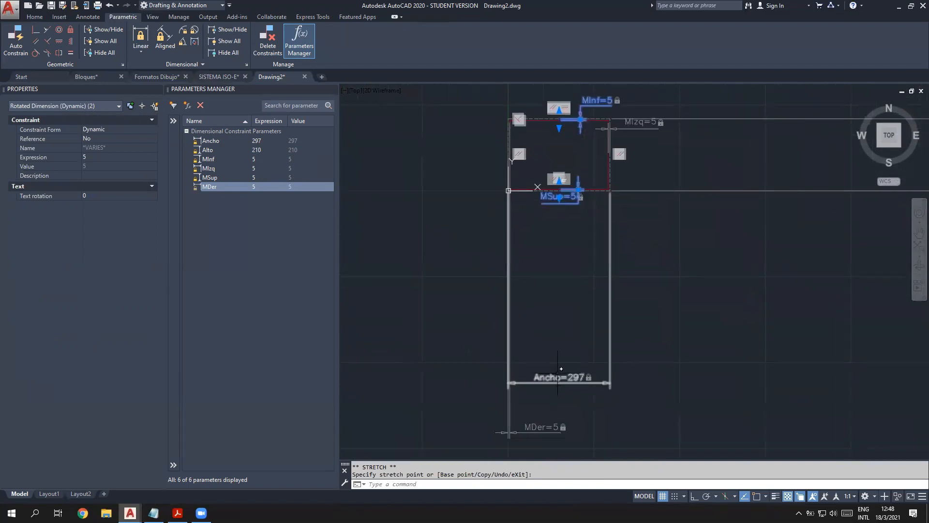
click(558, 377)
click(558, 382)
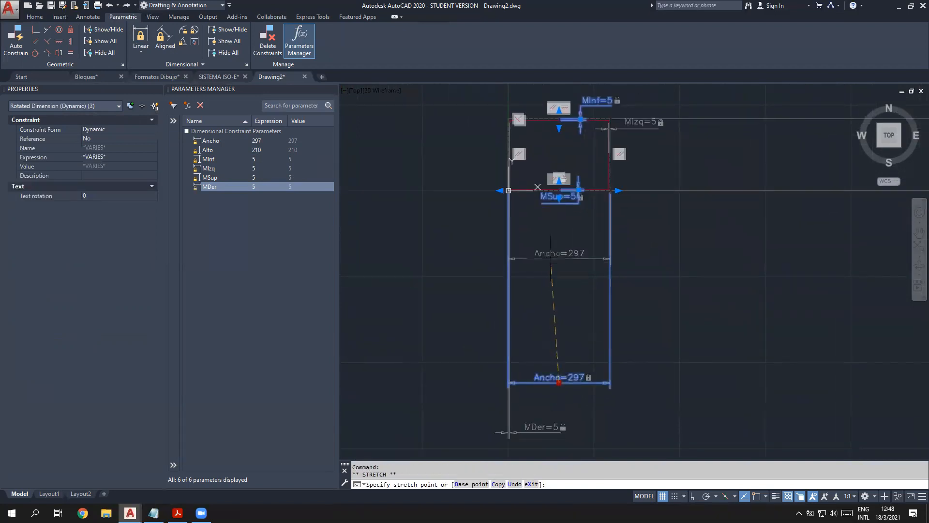
click(559, 222)
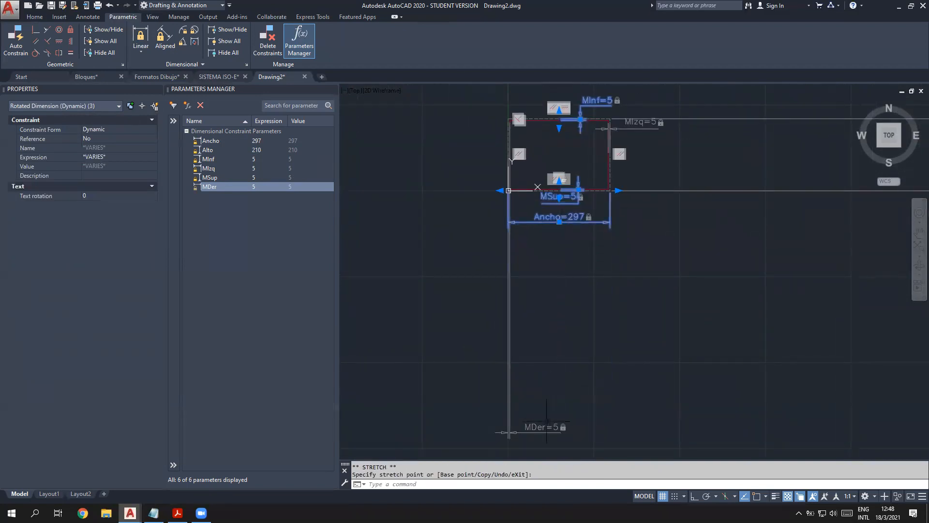
click(545, 426)
click(508, 432)
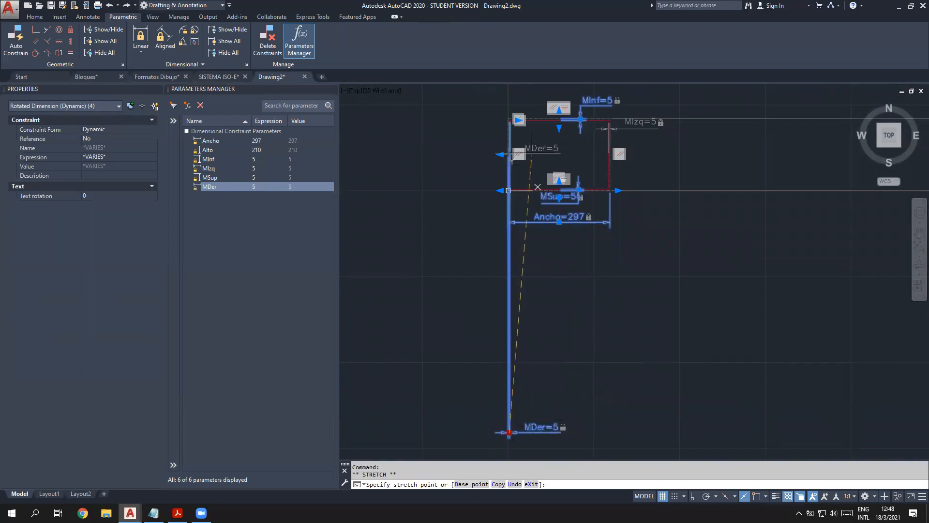
click(495, 141)
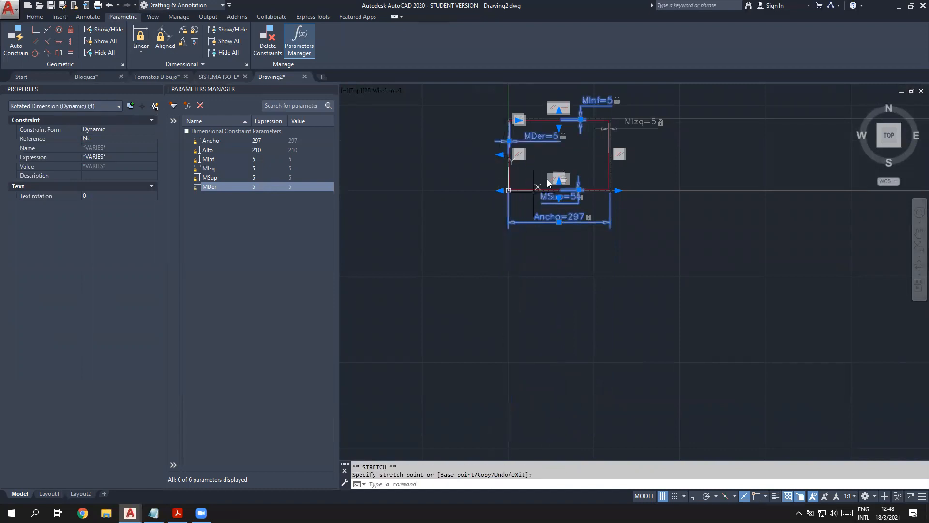
Step: Bring the Alto height dimension in close to the sheet's right edge and fit the whole drawing in view
scroll(551, 179, up, 1)
scroll(596, 272, down, 3)
middle_drag(686, 179, 572, 285)
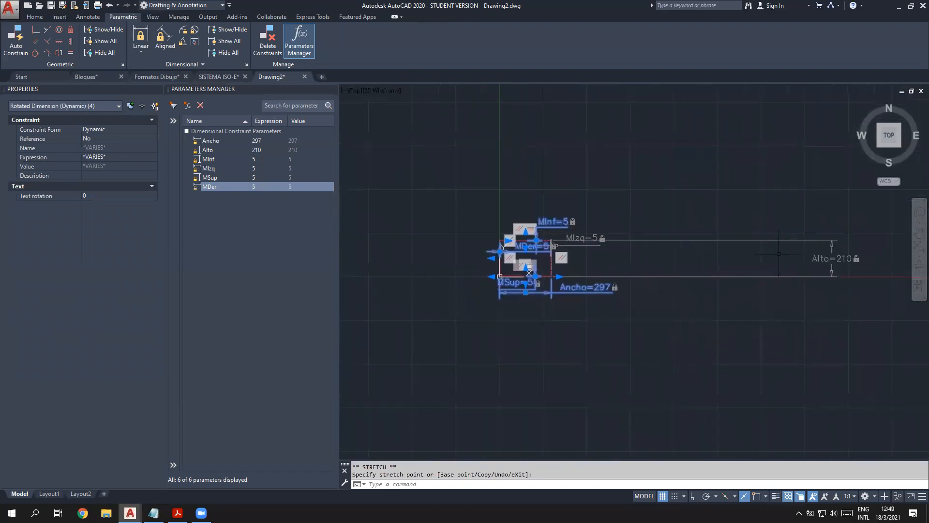
click(836, 258)
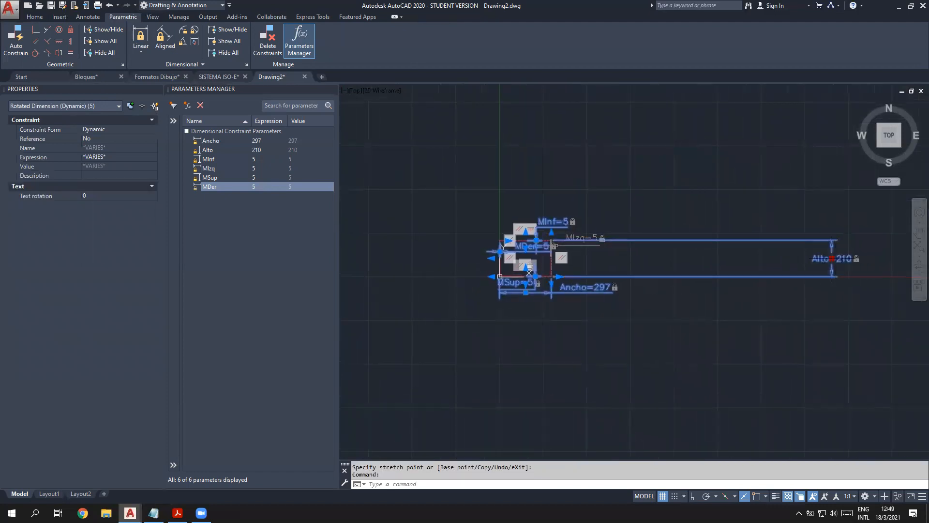
click(831, 258)
scroll(533, 264, up, 5)
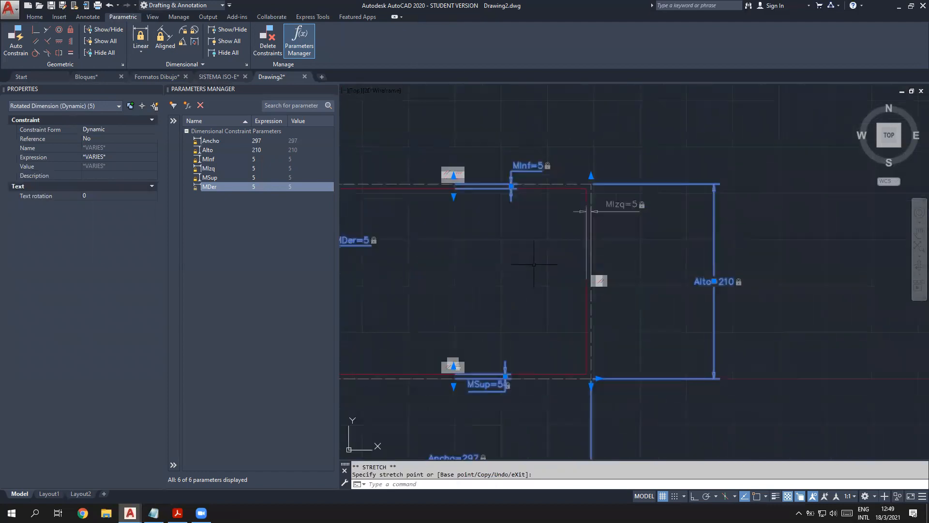
middle_click(535, 264)
middle_click(534, 264)
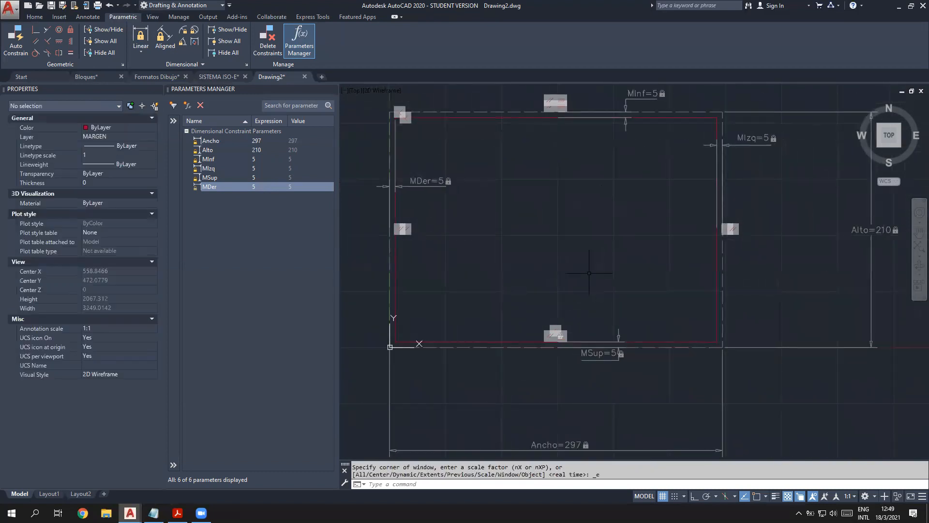
Step: Tighten the Alto and Ancho dimensions further toward the sheet's right and bottom edges, and clear the selection
middle_drag(594, 255, 659, 307)
scroll(755, 407, up, 2)
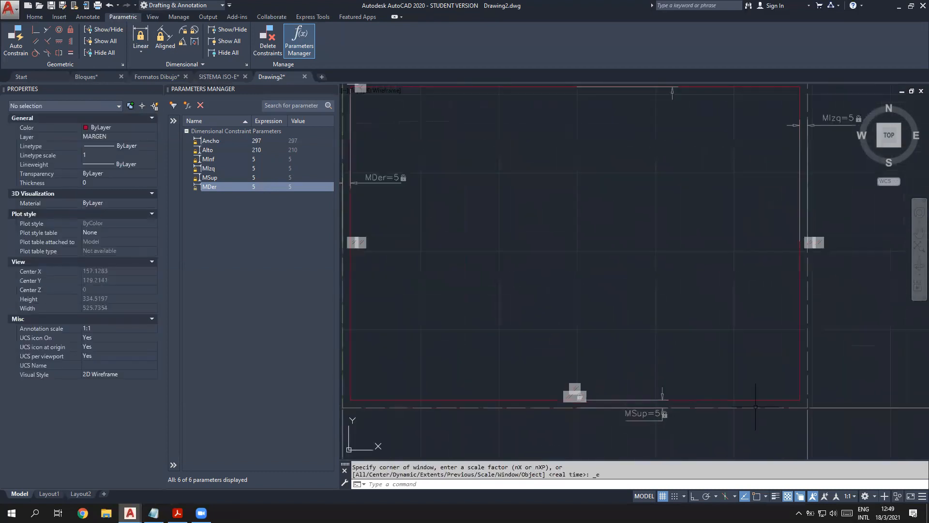
scroll(725, 332, down, 2)
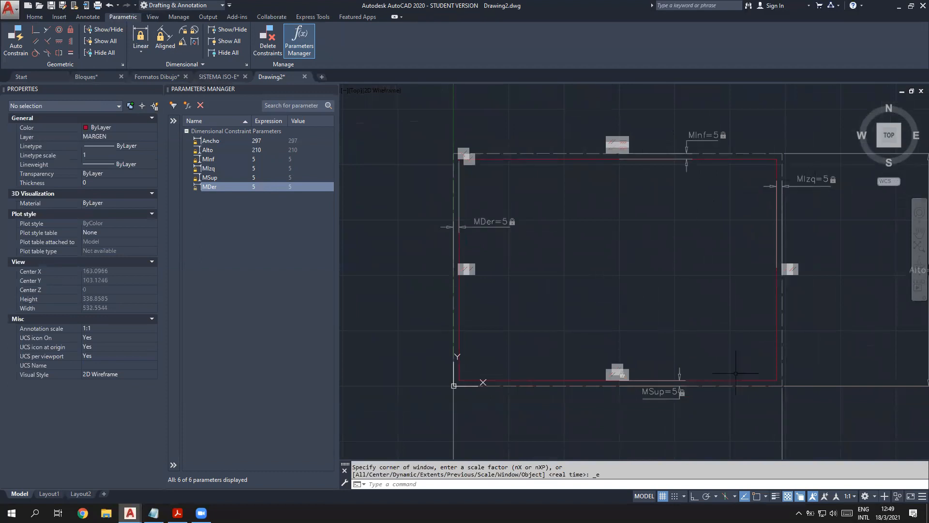
middle_drag(630, 351, 552, 354)
mouse_move(743, 372)
middle_down()
mouse_move(747, 329)
mouse_move(733, 311)
middle_up()
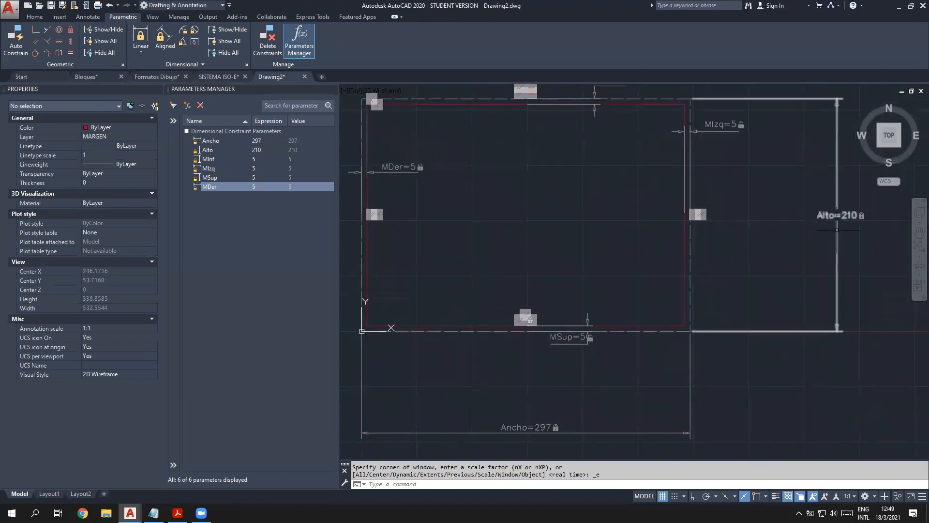
click(836, 230)
click(837, 215)
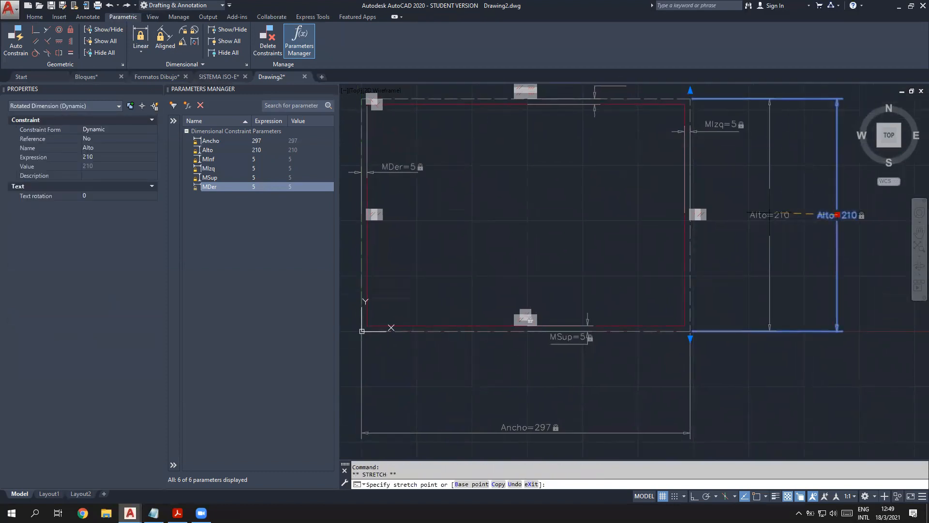
click(526, 430)
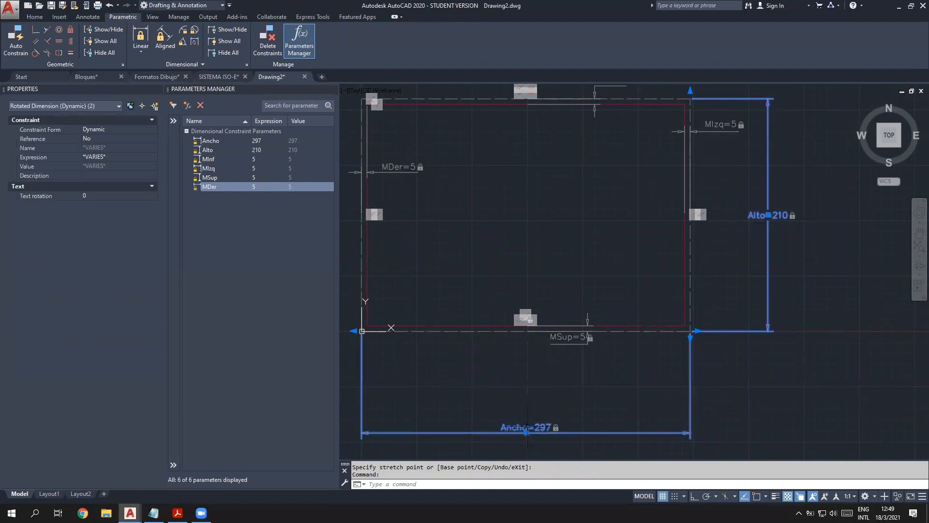
click(526, 432)
click(529, 379)
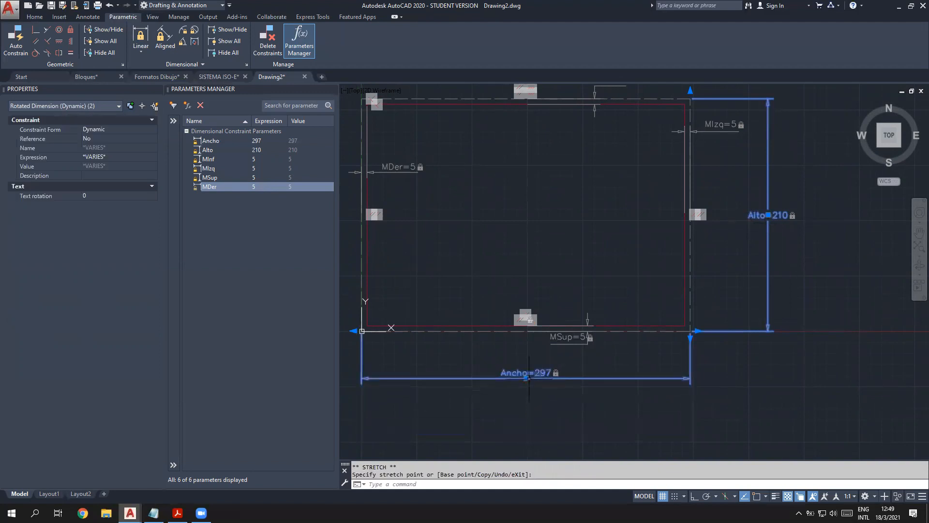
middle_drag(445, 228, 480, 240)
key(Escape)
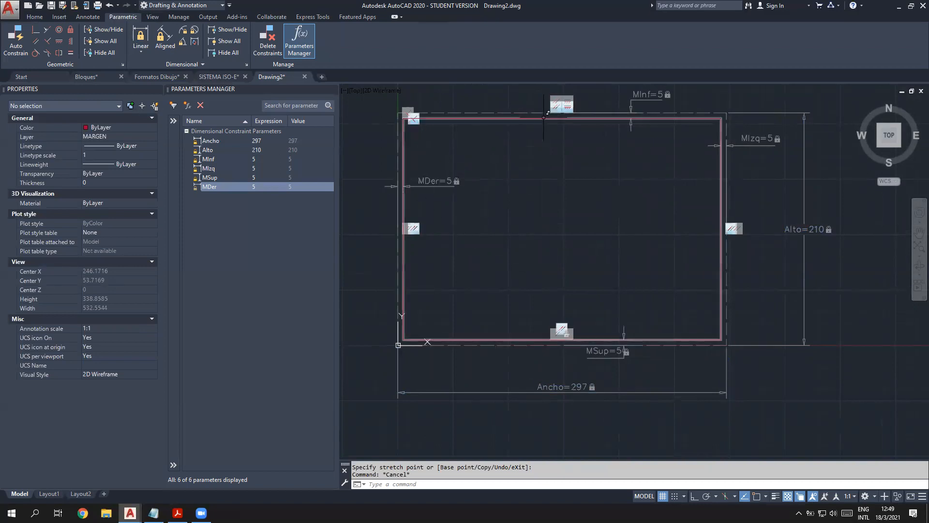
Step: Set the expression of the margin parameter MSup to 20
click(213, 179)
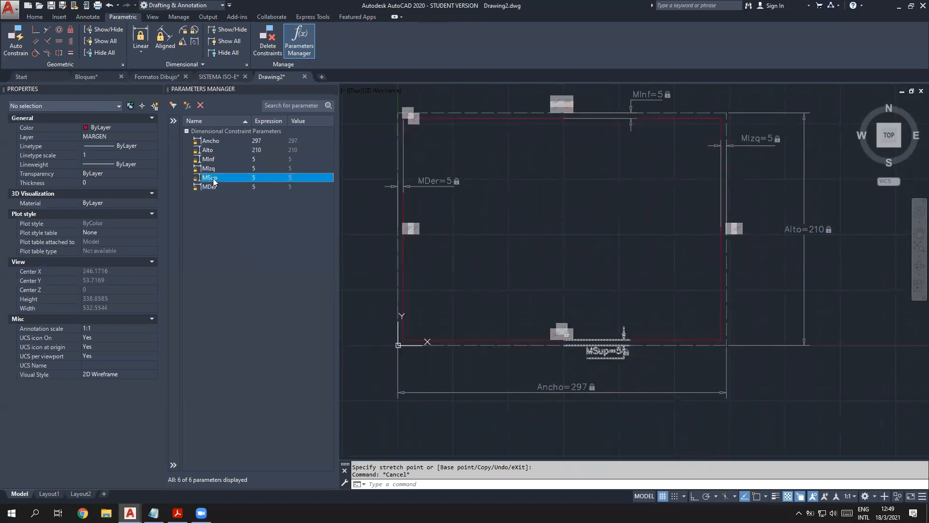
click(256, 178)
text(20)
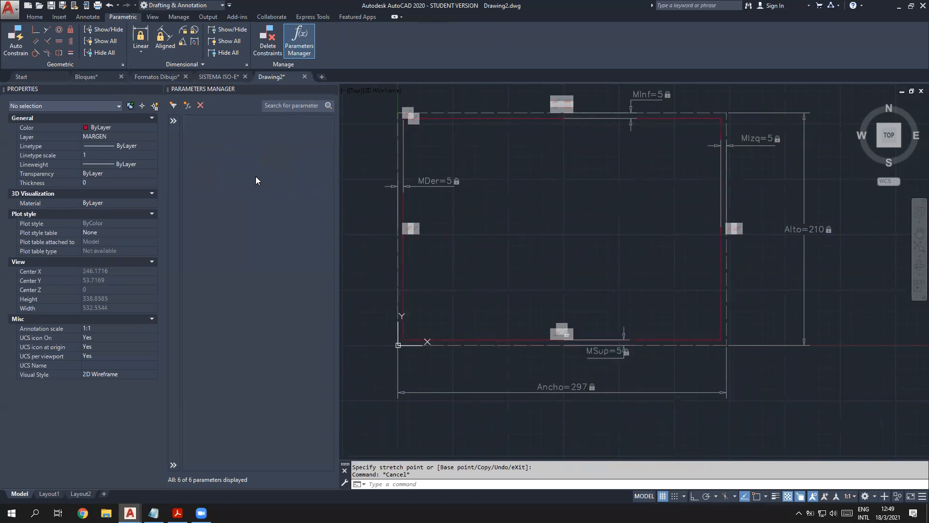
key(Return)
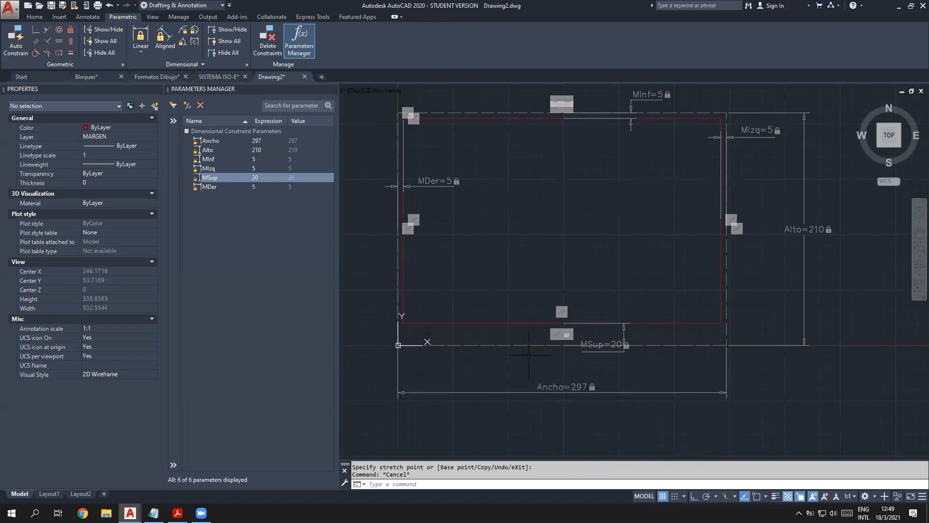
click(606, 344)
key(Escape)
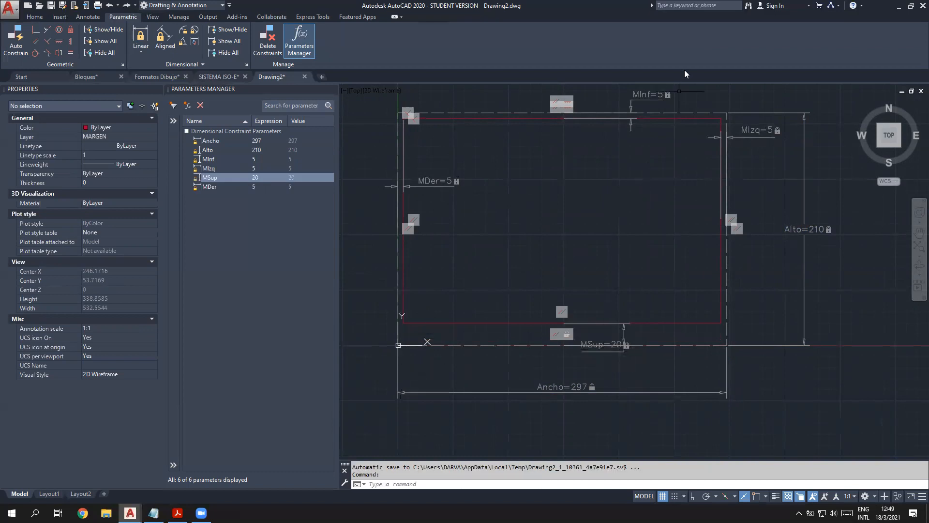
Step: Try the name MInf for the bottom margin parameter MSup, and rename it MInf2 instead
double_click(208, 177)
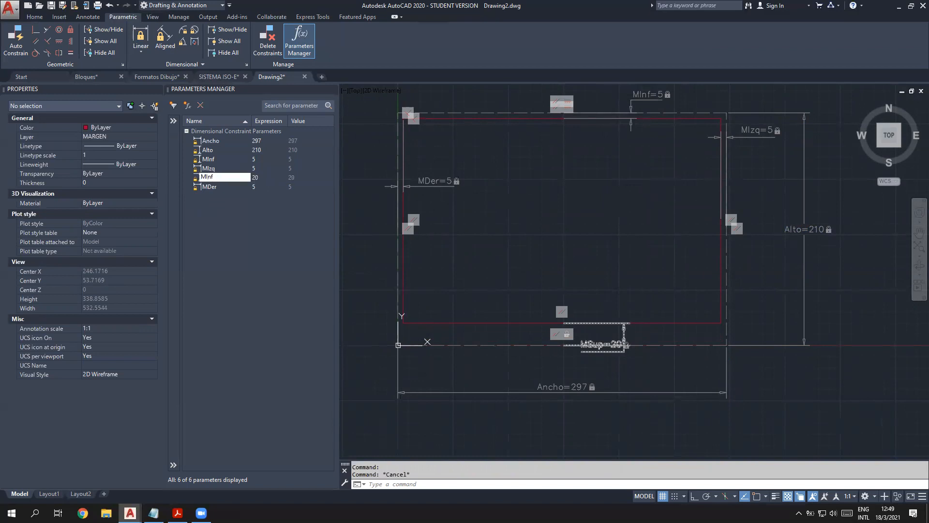
text(MInf)
key(Return)
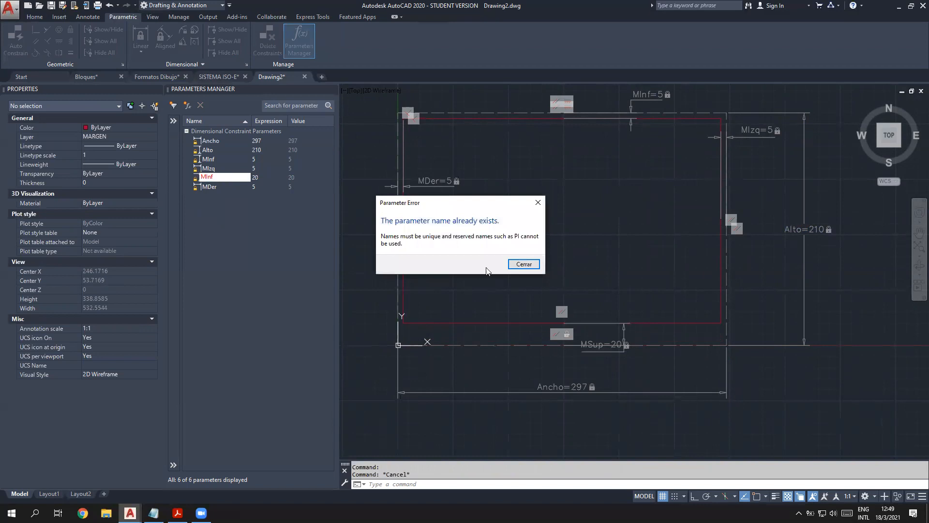
click(536, 266)
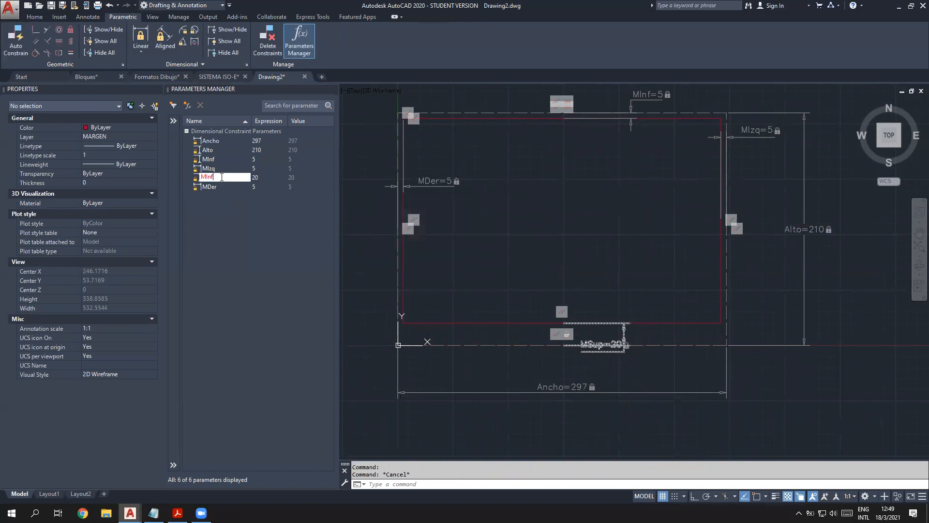
text(2)
key(Return)
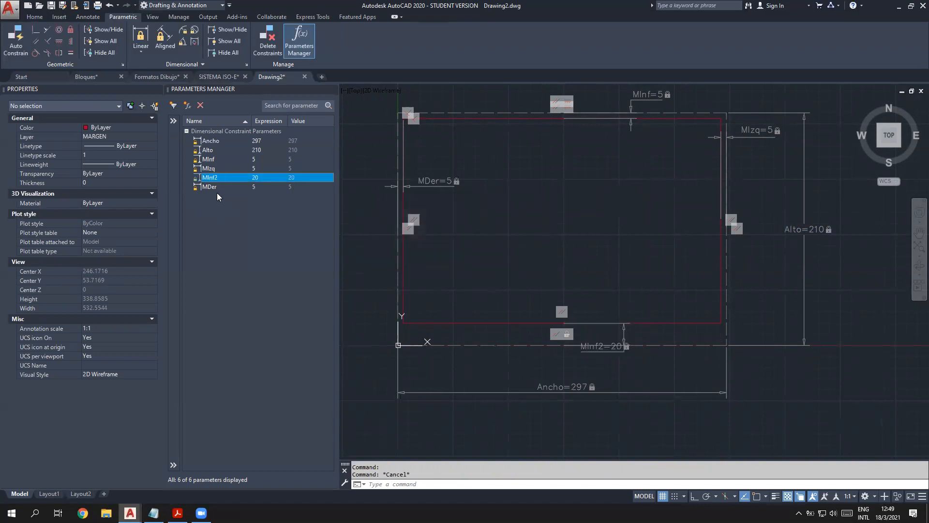
Step: Rename the top margin parameter MInf as MSup
click(216, 160)
click(214, 159)
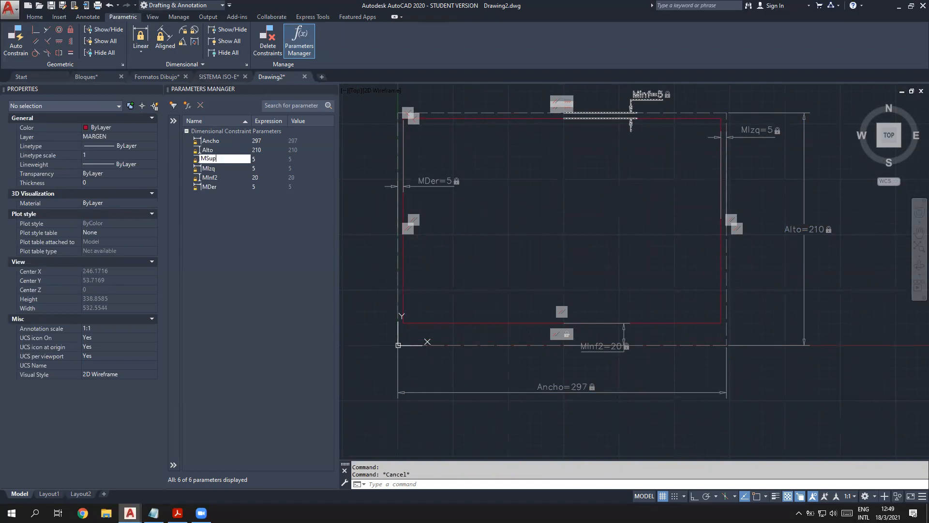
text(MSup)
key(Return)
Step: Rename the bottom margin parameter MInf2 as MInf and set its expression to 5
click(219, 177)
click(217, 177)
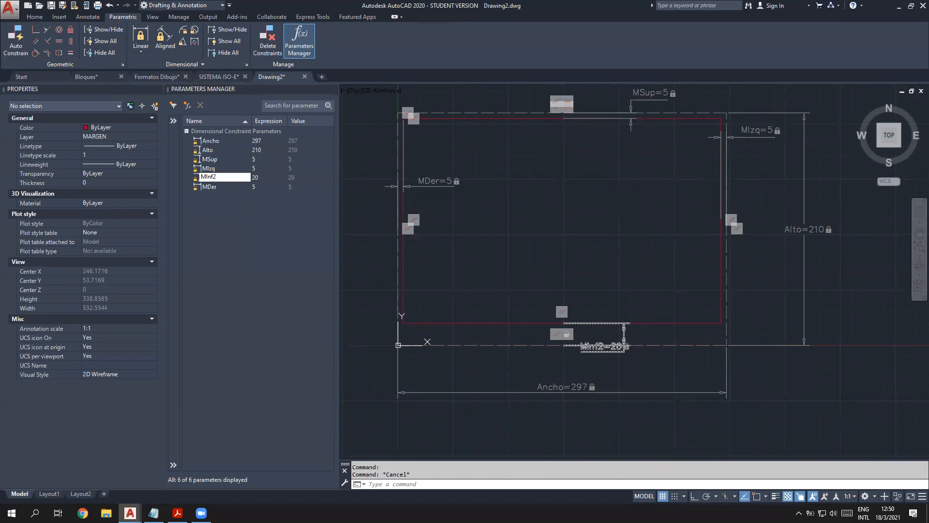
double_click(262, 177)
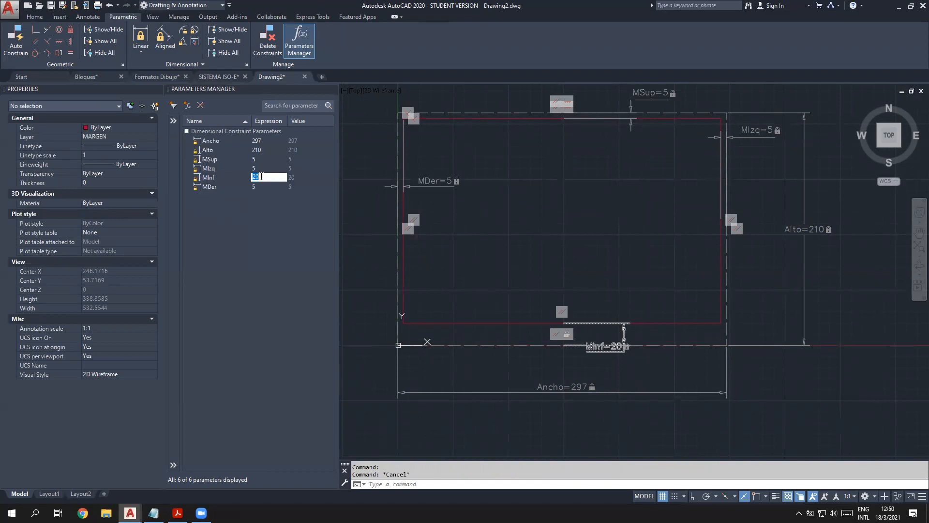
key(Return)
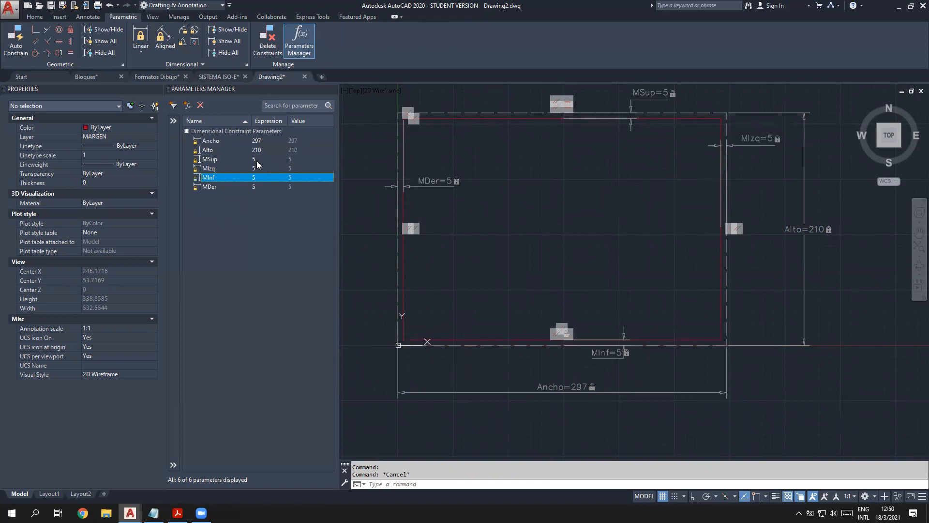
Step: Set the expression of the top margin parameter MSup to 20 and close the Parameters Manager
double_click(257, 159)
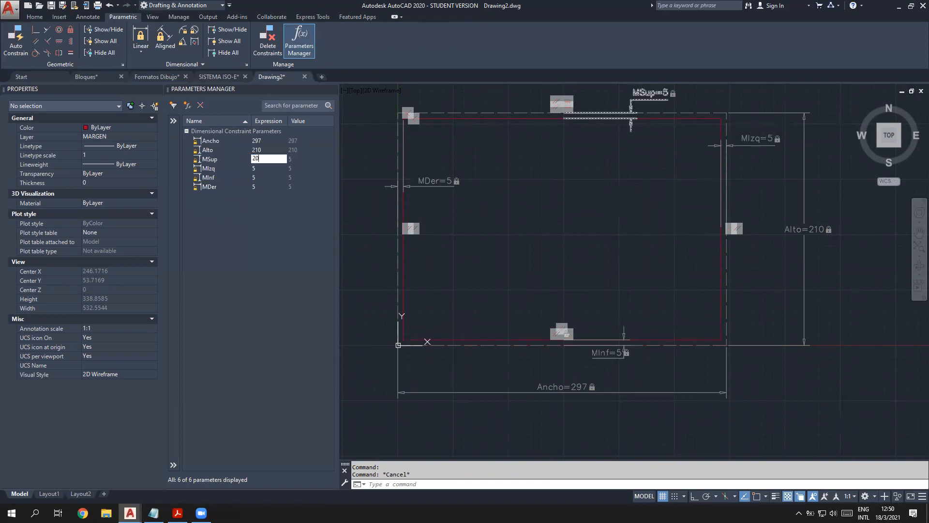
key(Return)
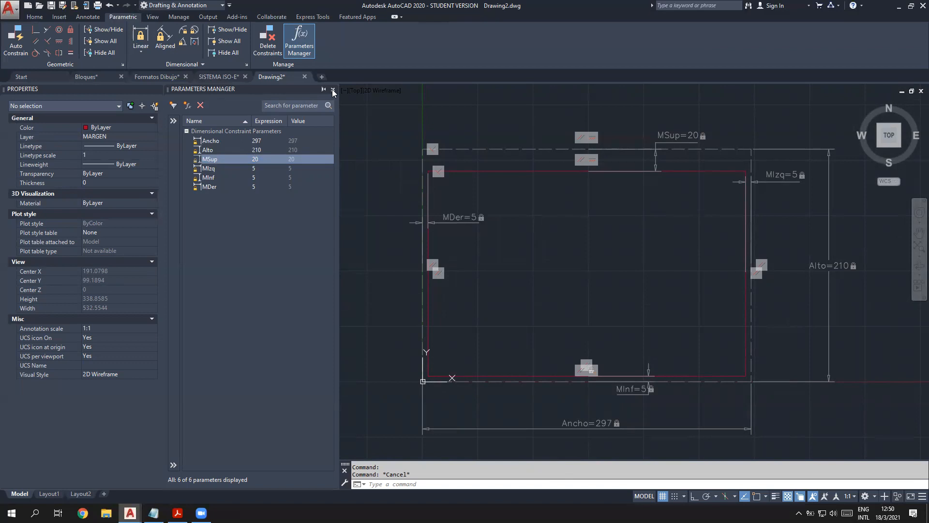
click(332, 91)
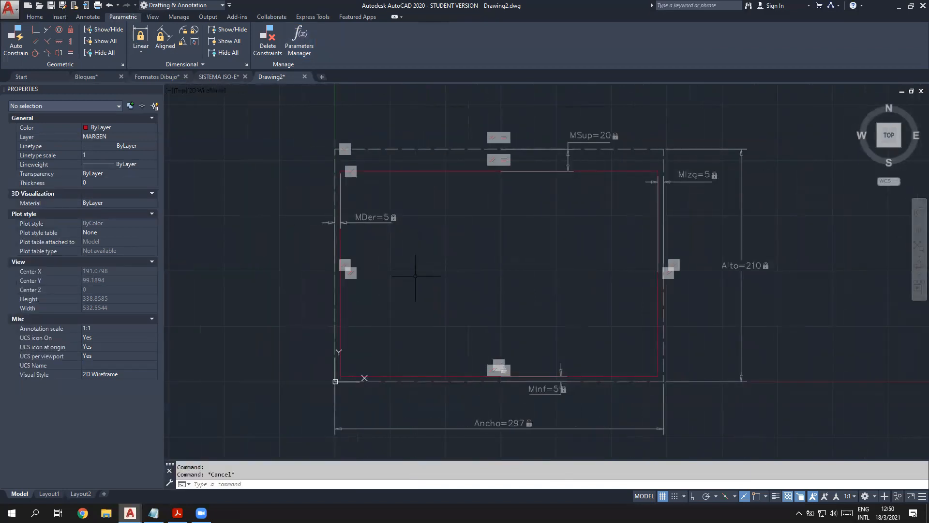
Step: Start a block definition named A4Hor and select both rectangles together with all their constraint dimensions
scroll(518, 342, down, 2)
middle_drag(573, 345, 583, 348)
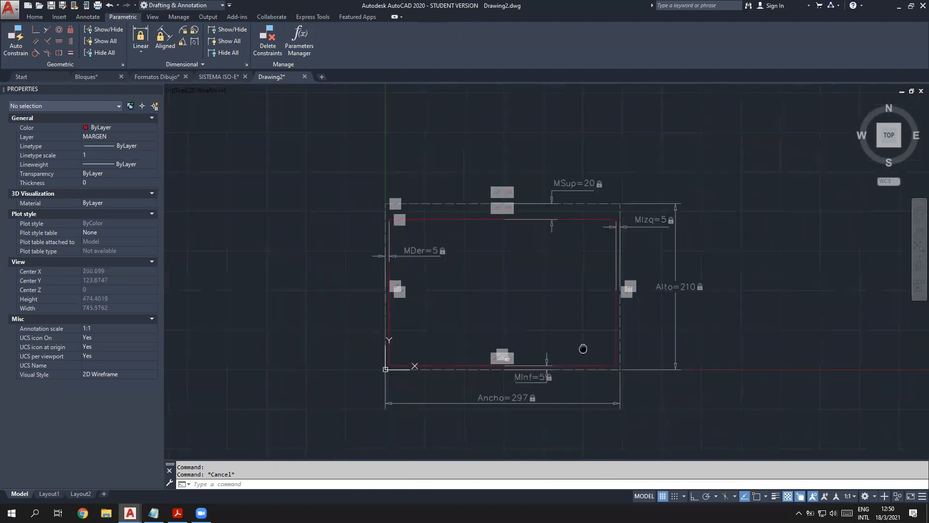
scroll(414, 265, up, 2)
middle_drag(506, 295, 489, 255)
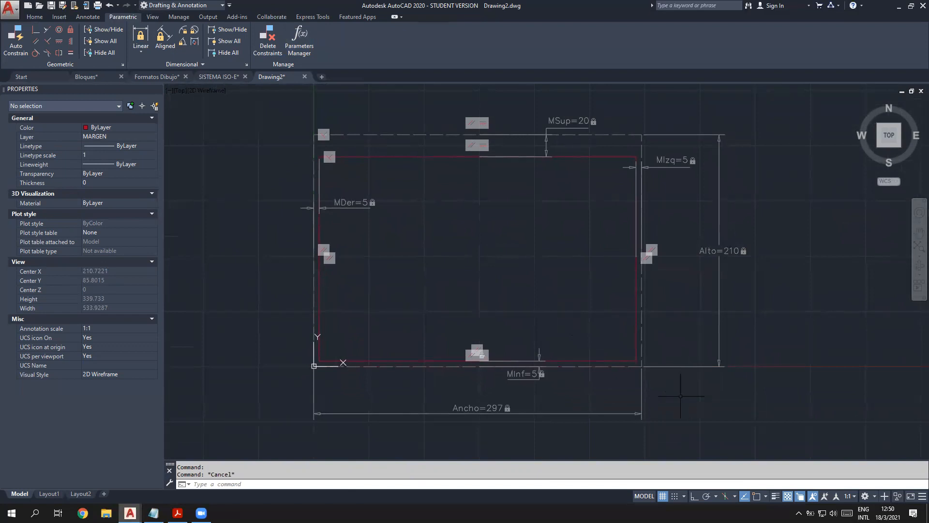
click(87, 17)
click(59, 17)
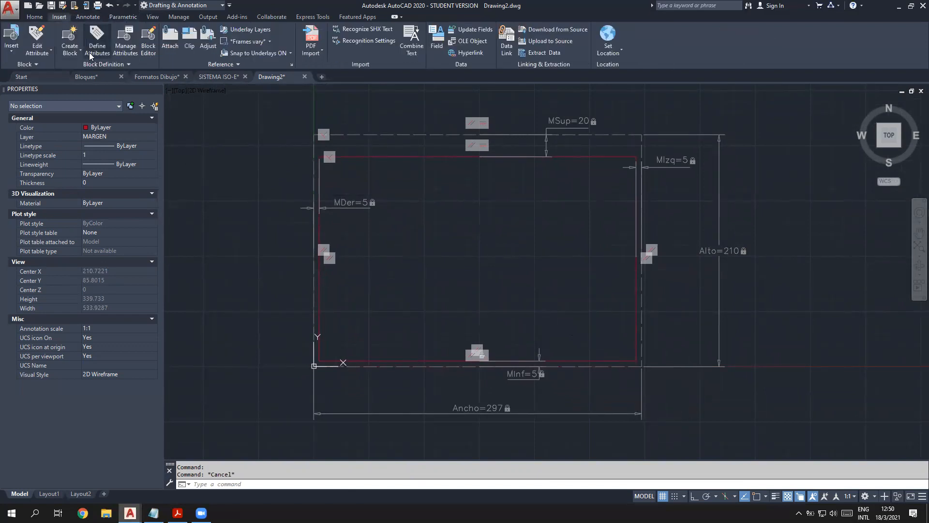
click(67, 35)
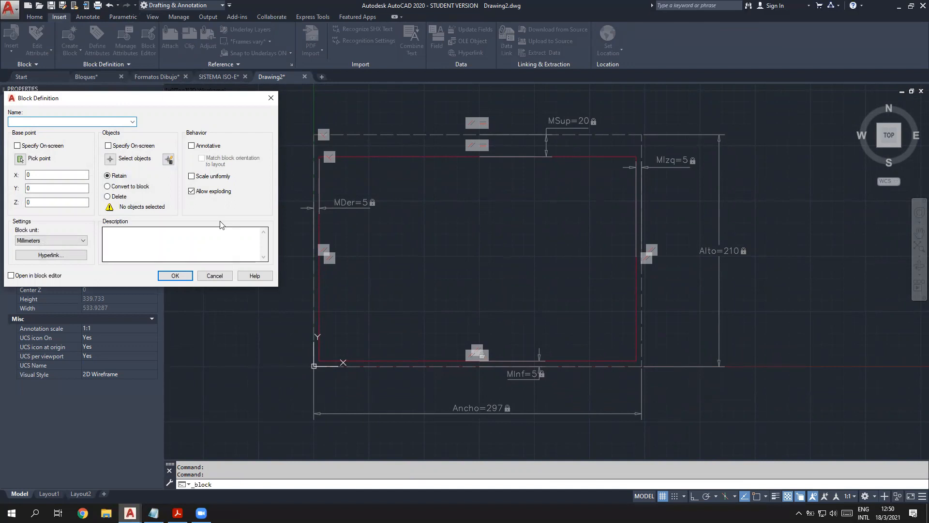
click(111, 159)
click(699, 389)
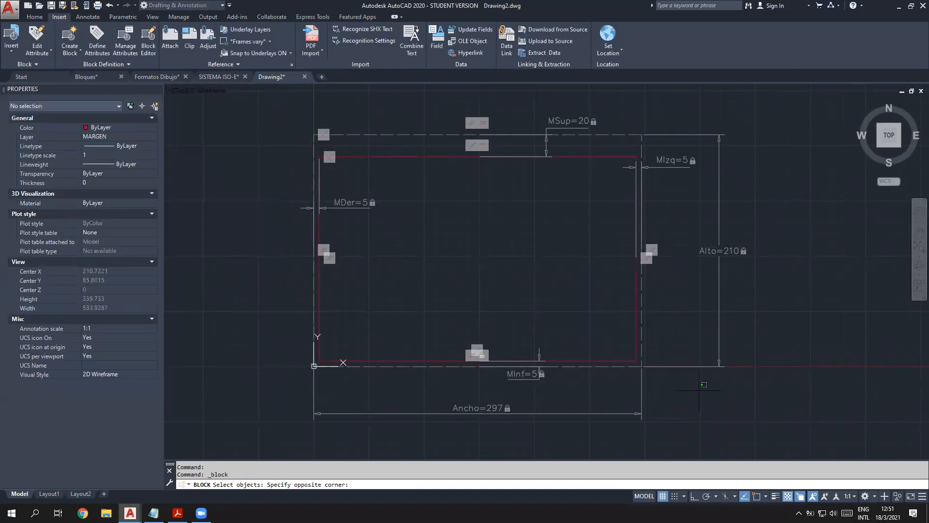
click(271, 112)
key(Return)
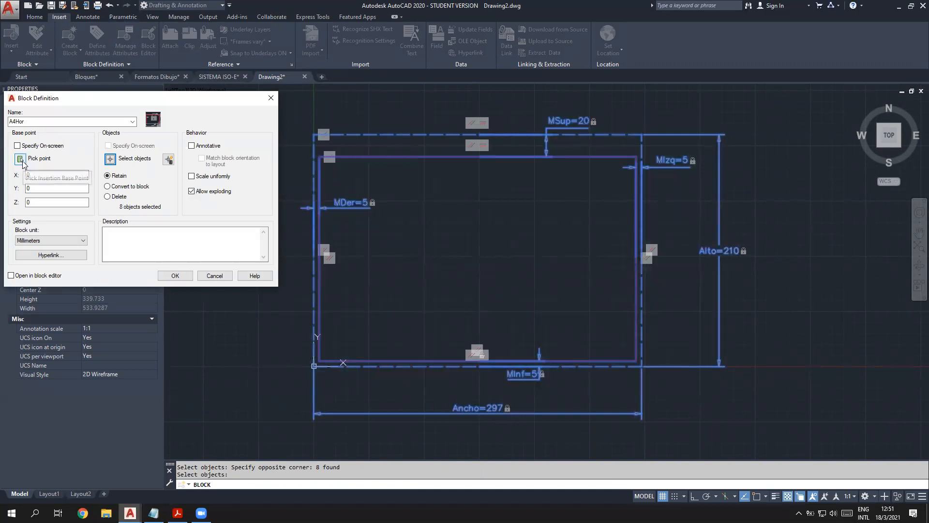
Step: With object snap on, set the block's base point at the sheet's lower-left corner and create the block, retaining the objects
click(20, 159)
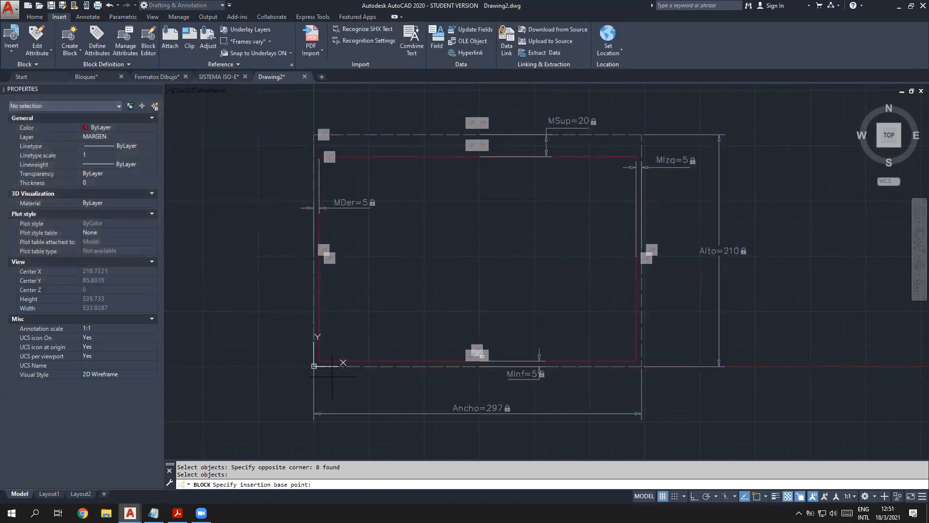
scroll(314, 362, up, 4)
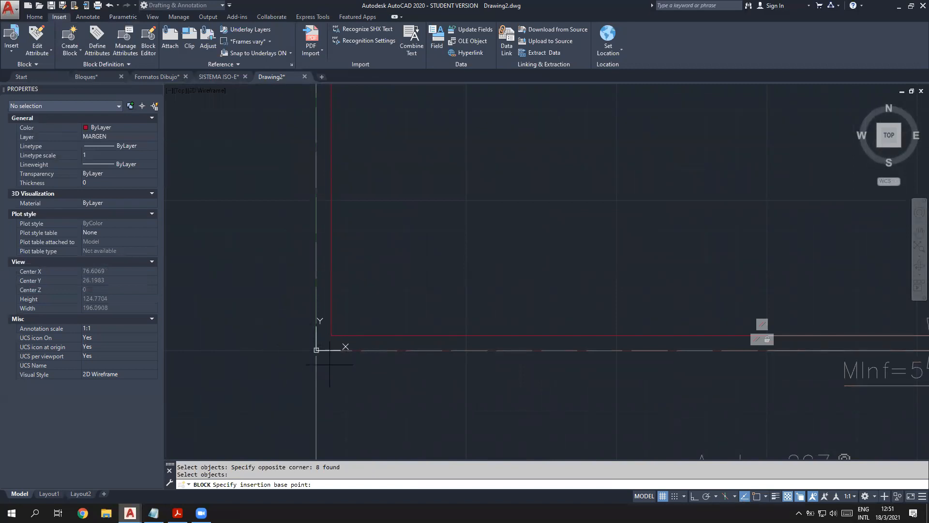
click(757, 497)
click(316, 350)
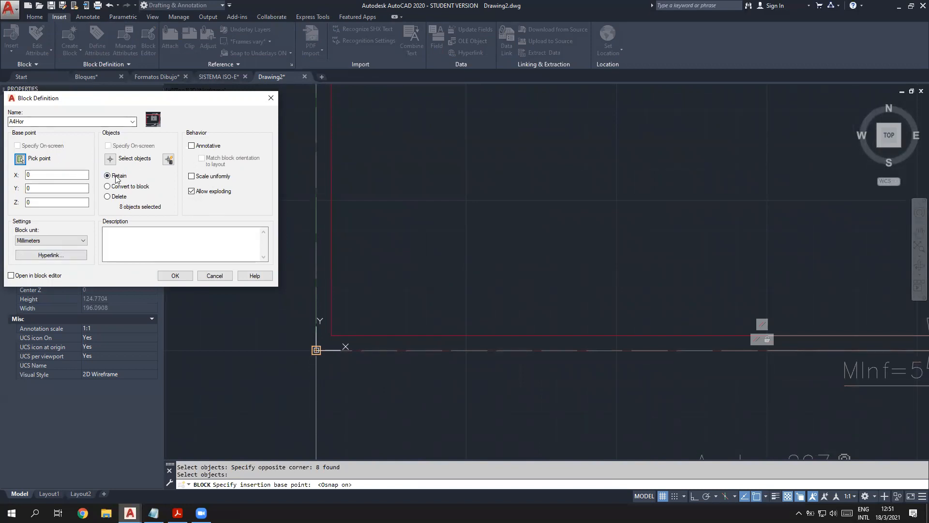
click(175, 275)
Step: Reopen the Parameters Manager and set the expression of the sheet height parameter Alto to 420
scroll(561, 418, down, 6)
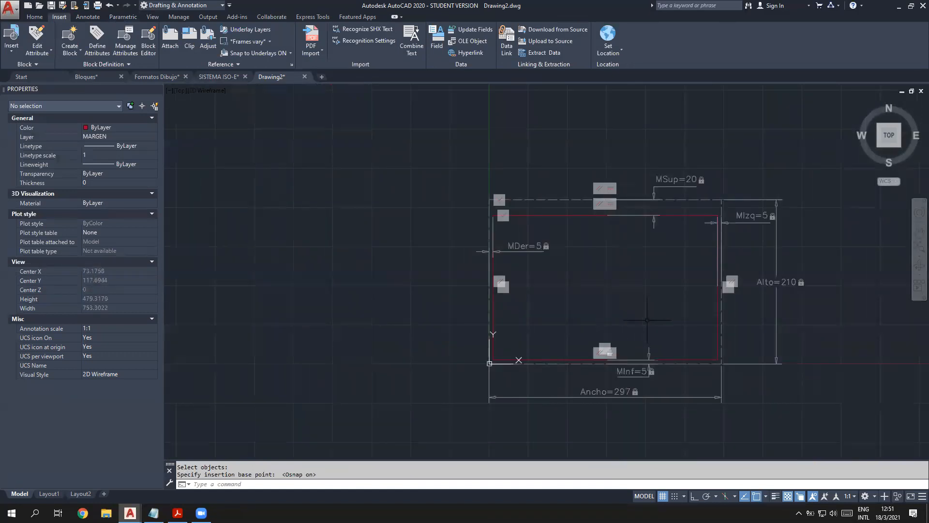
scroll(597, 338, up, 2)
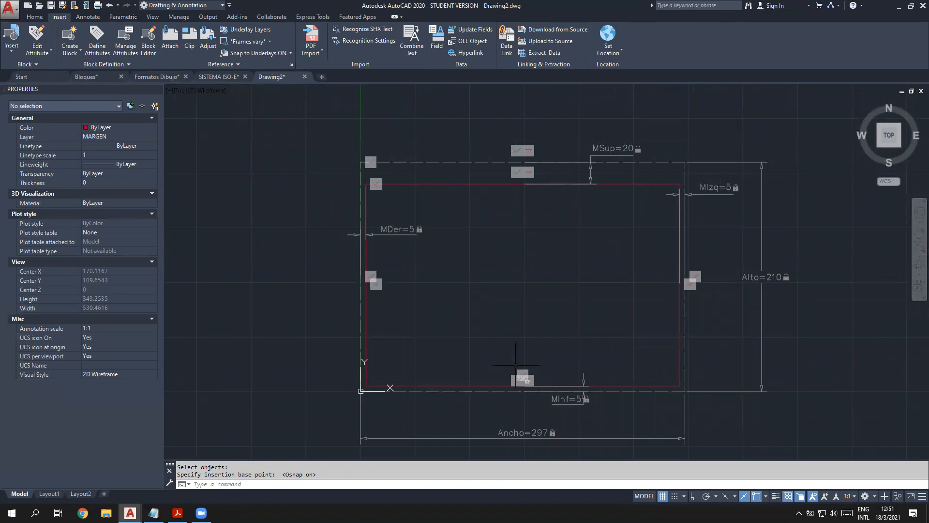
scroll(605, 382, up, 2)
scroll(626, 389, down, 2)
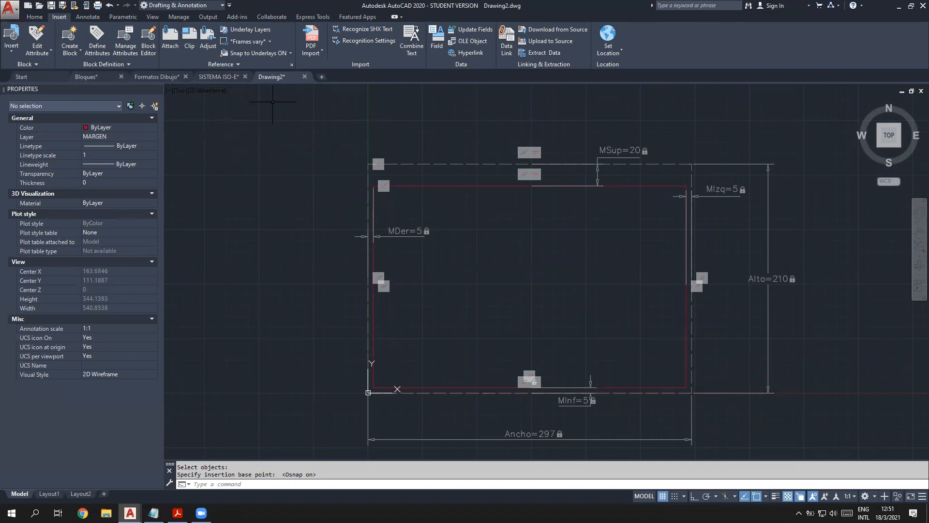
click(123, 16)
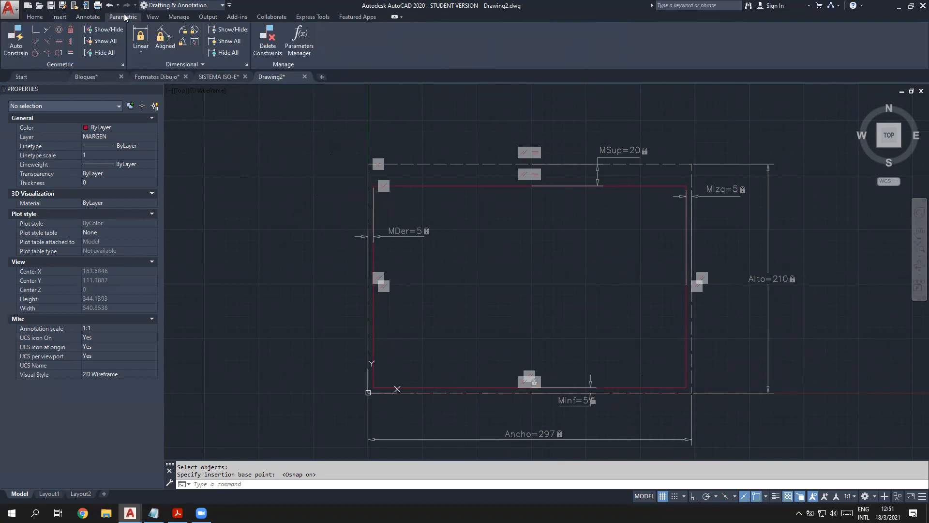
click(303, 41)
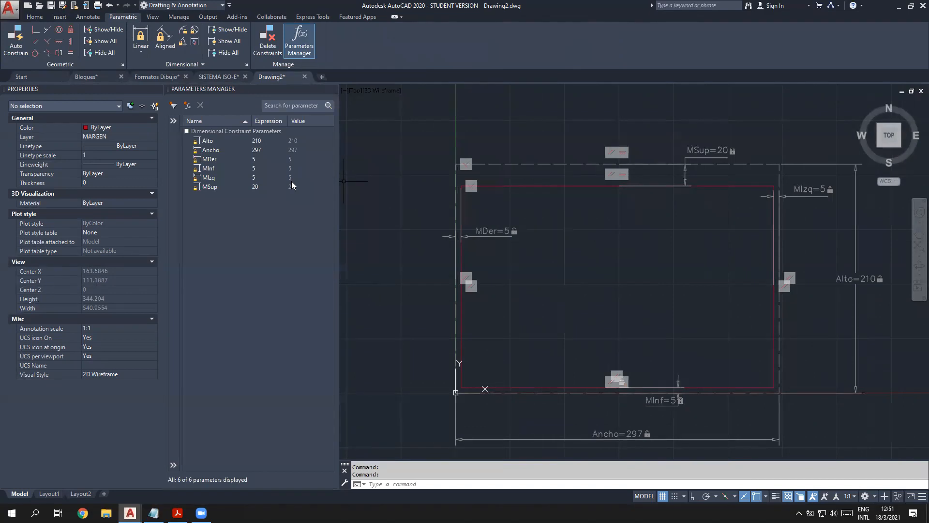
double_click(258, 150)
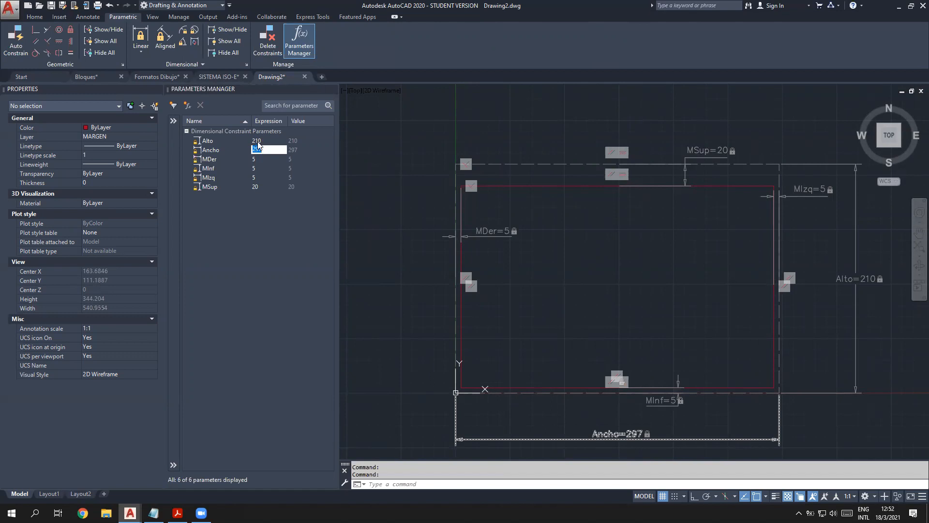
double_click(256, 140)
text(420)
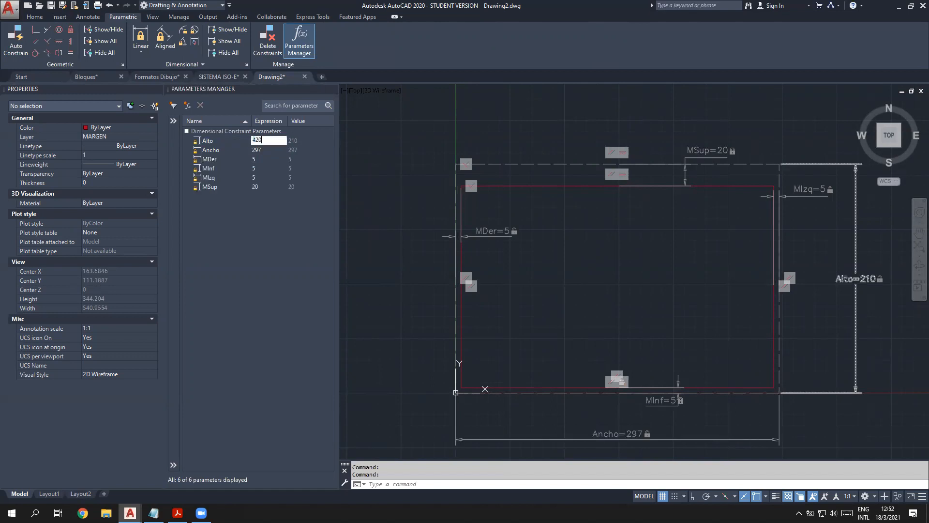
key(Return)
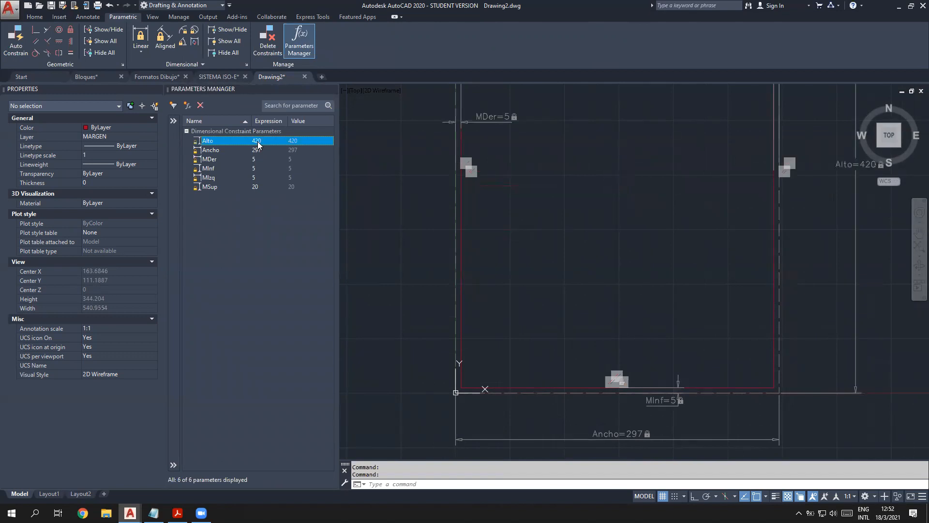
Step: Check the enlarged sheet and set the expression of the top margin parameter MSup to 5
scroll(582, 213, down, 1)
scroll(583, 209, down, 2)
middle_drag(593, 206, 569, 274)
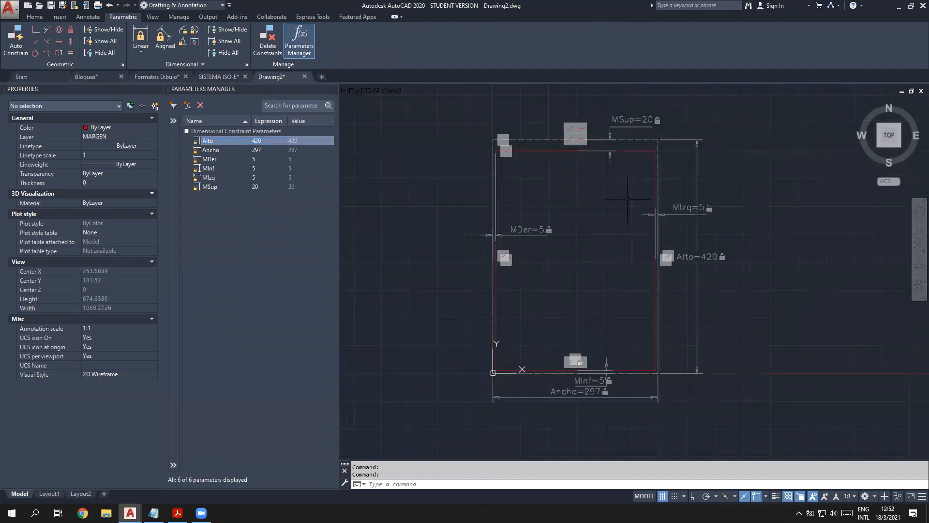
scroll(632, 178, up, 2)
scroll(616, 280, down, 1)
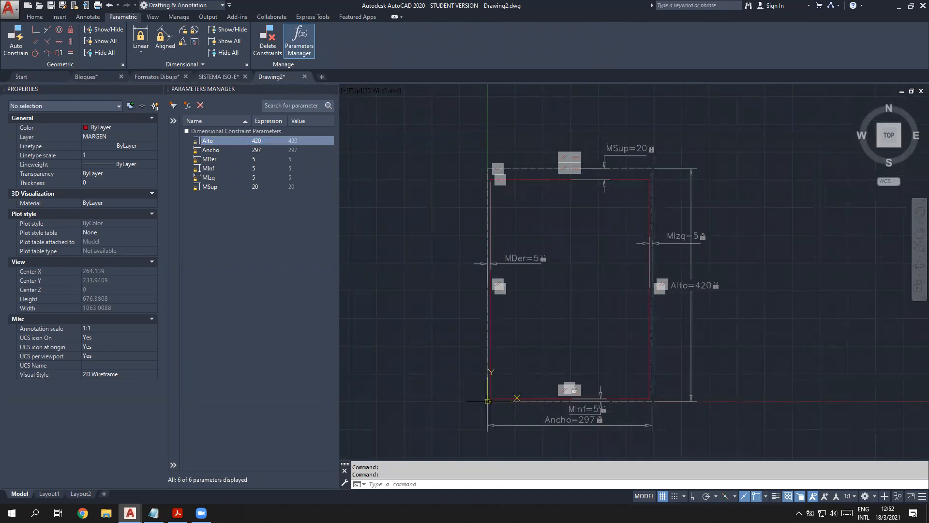
middle_drag(619, 238, 634, 244)
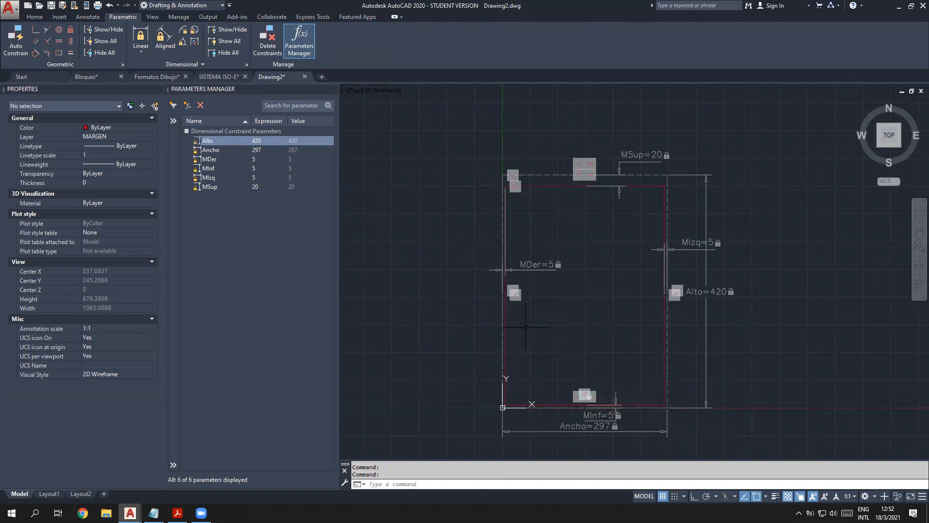
scroll(526, 327, up, 2)
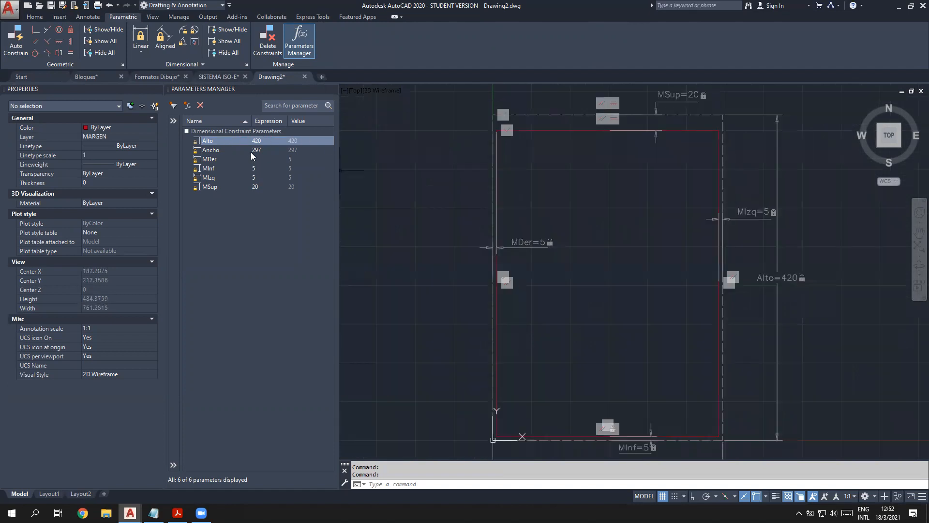
double_click(255, 187)
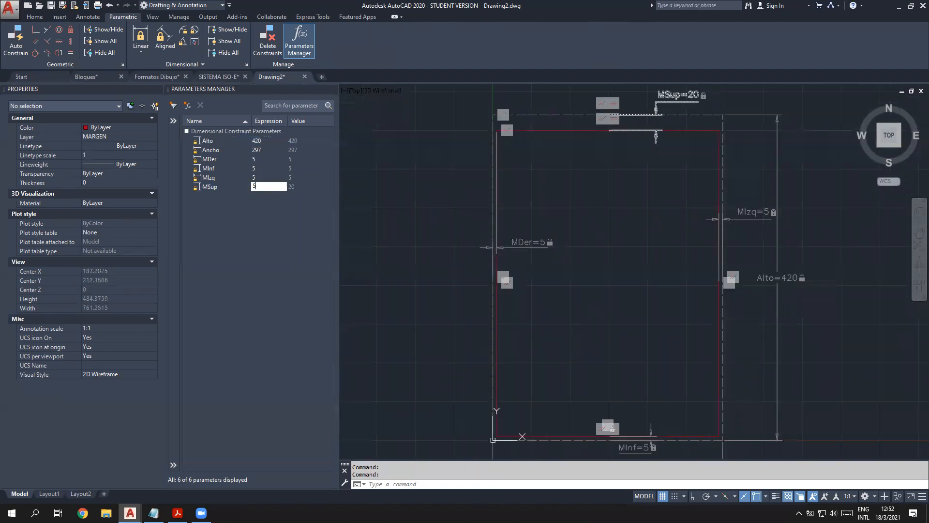
text(5)
key(Return)
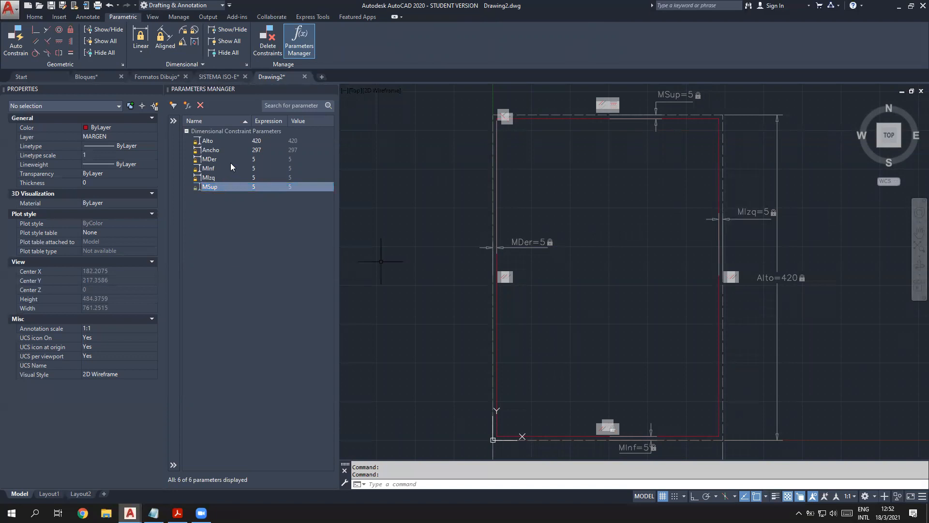
Step: Swap the side margin parameter names using the temporary name MDere, so the left margin is MIzq and the right margin is MDer
click(215, 180)
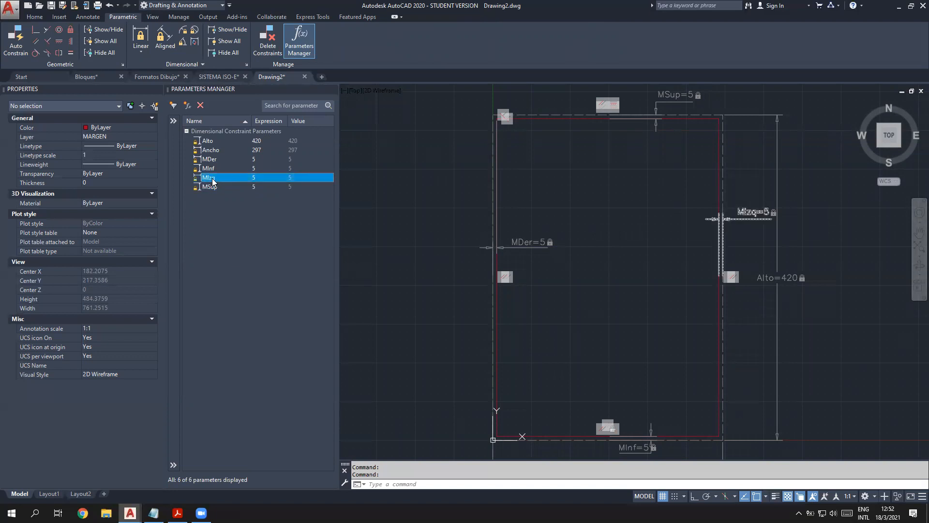
click(213, 179)
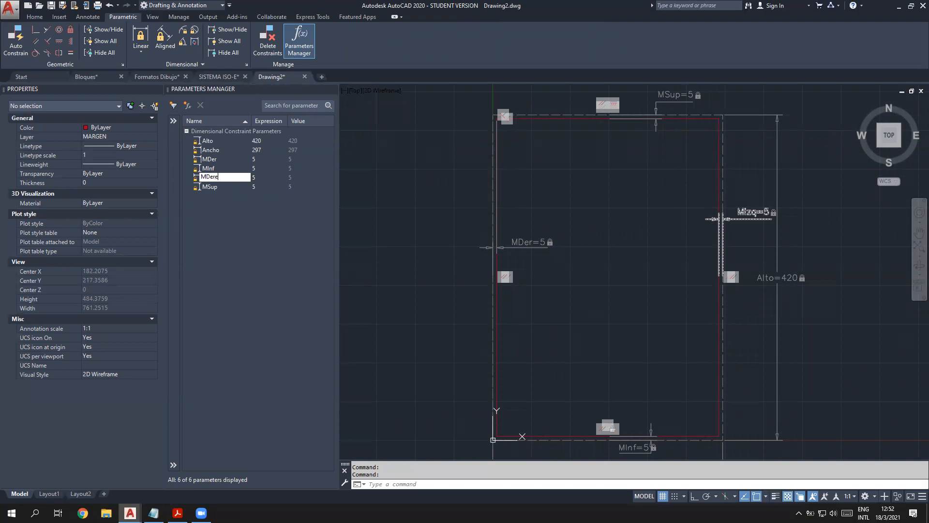
click(216, 160)
click(218, 160)
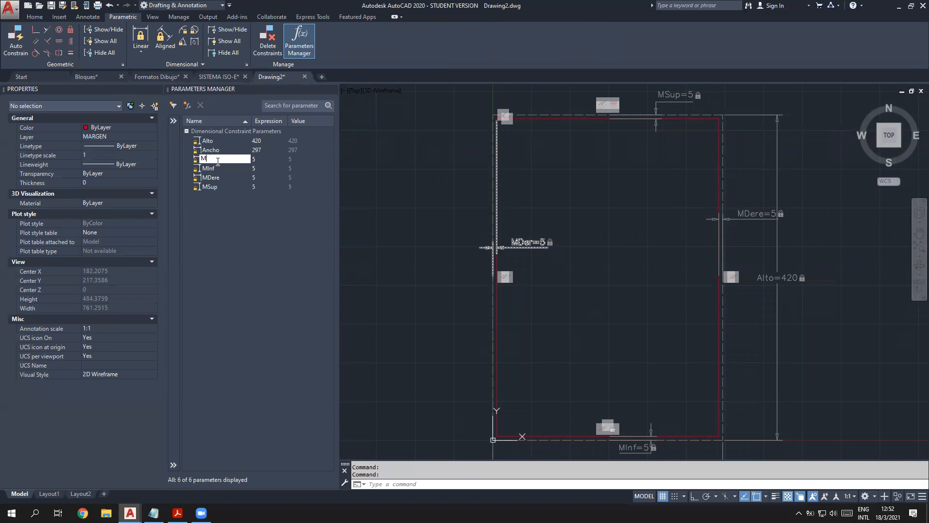
key(Return)
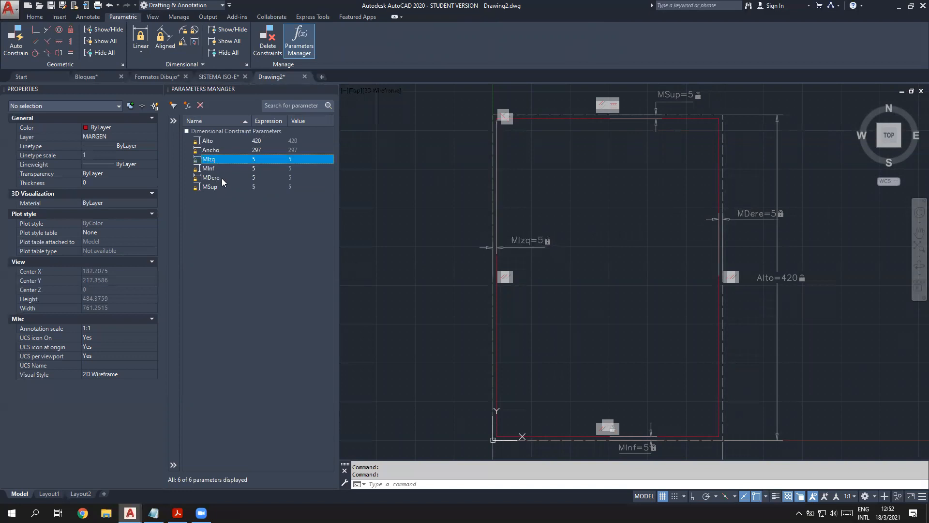
double_click(223, 177)
click(222, 177)
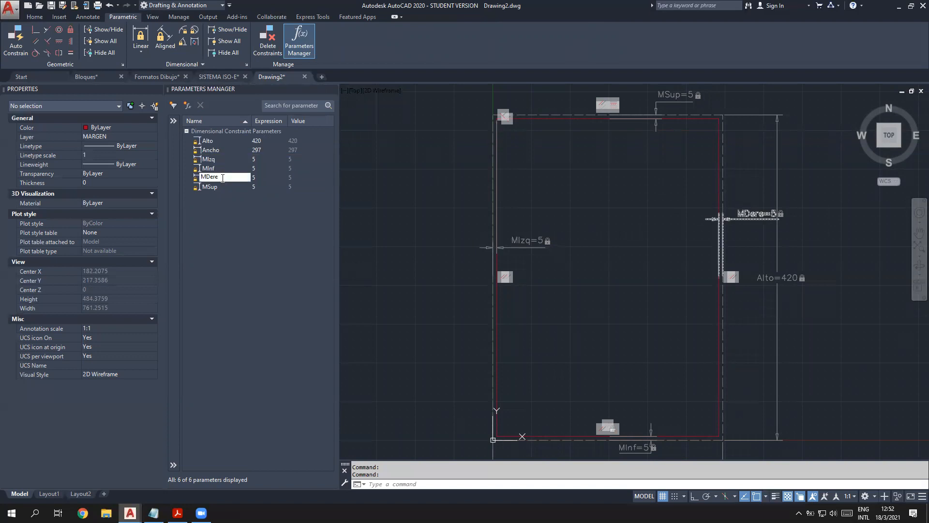
key(Return)
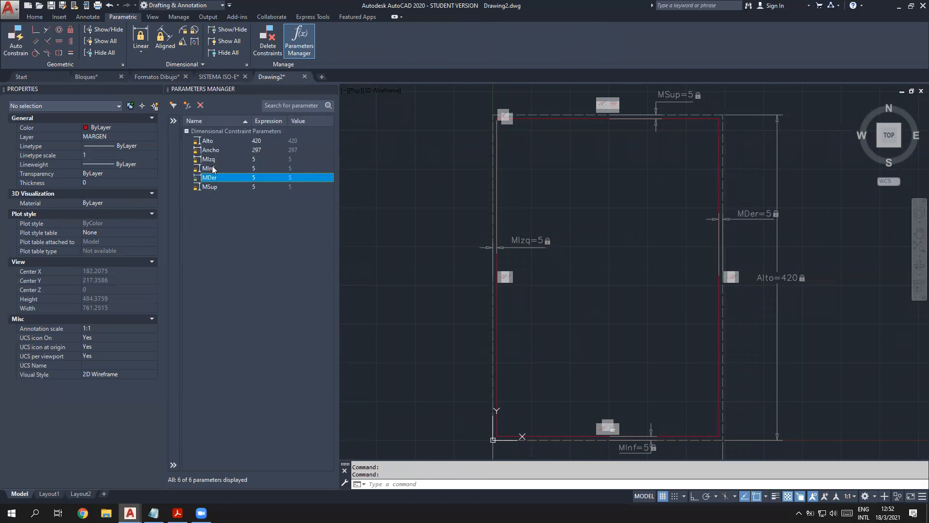
Step: Set the expression of the left margin parameter MIzq to 20 and close the Parameters Manager
click(214, 162)
click(255, 159)
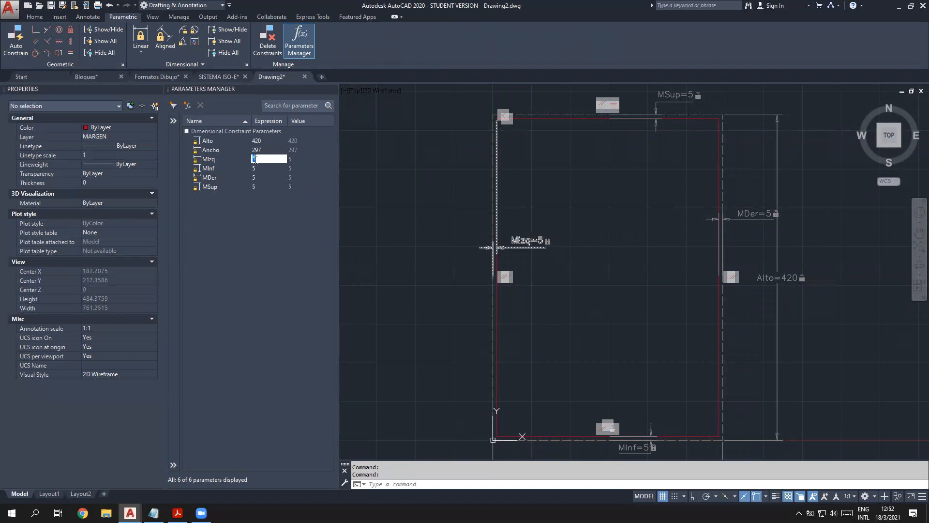
text(20)
key(Return)
mouse_move(656, 316)
middle_down()
mouse_move(603, 294)
mouse_move(591, 274)
mouse_move(590, 311)
mouse_move(620, 353)
mouse_move(636, 322)
middle_up()
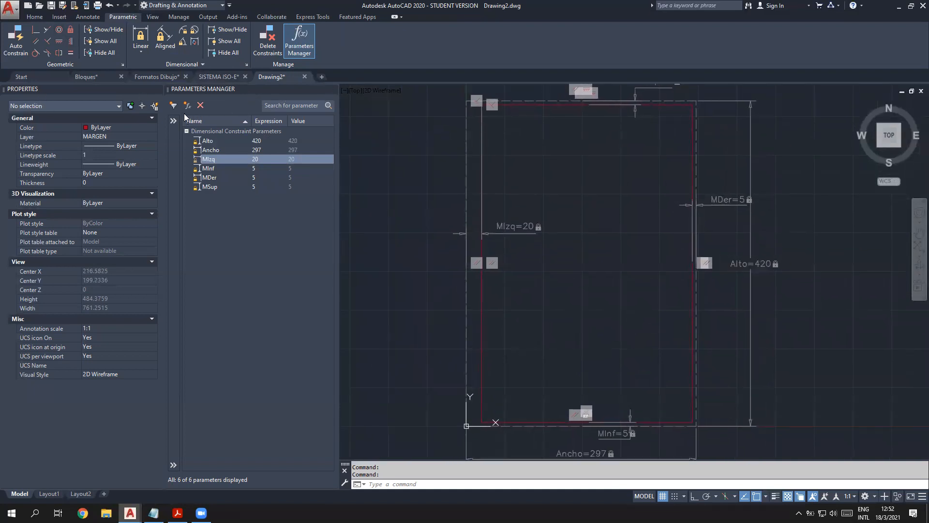
click(332, 89)
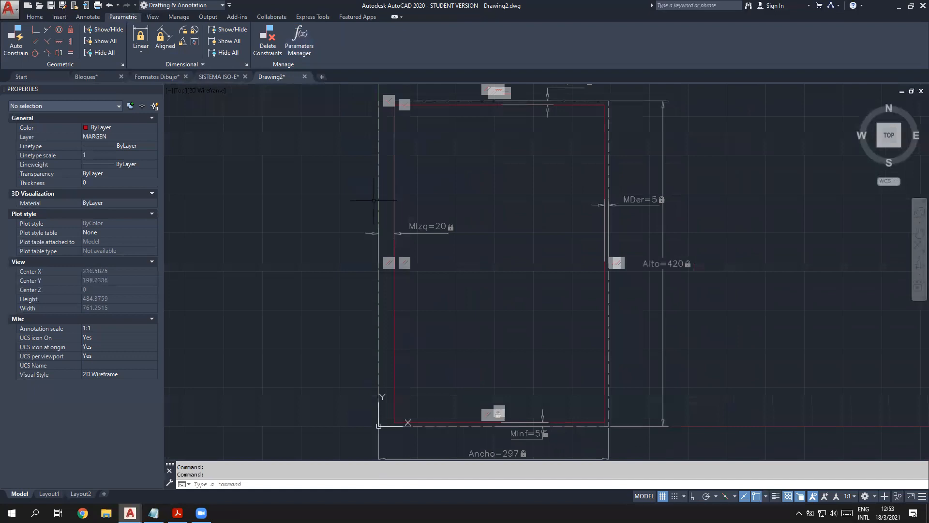
Step: Start a block definition named A3Ver and select both rectangles together with all their constraint dimensions
scroll(383, 222, down, 2)
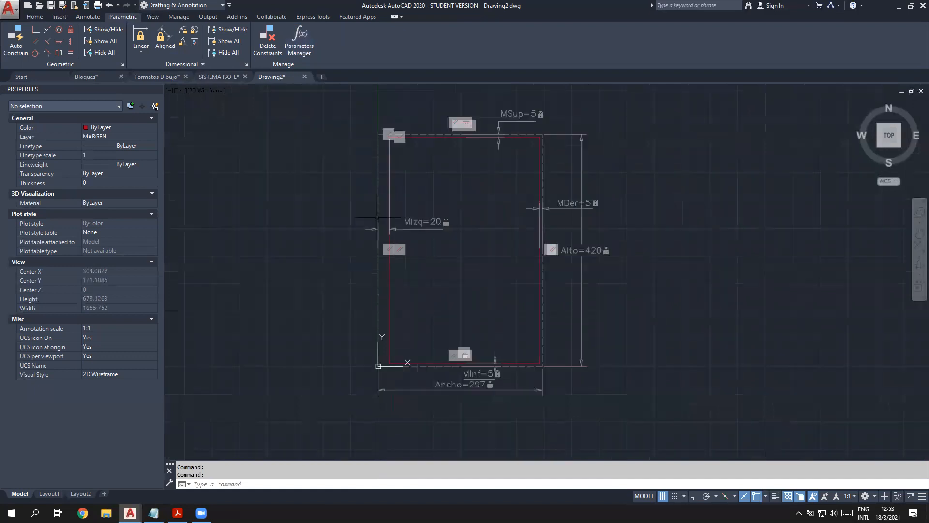
click(59, 17)
click(75, 37)
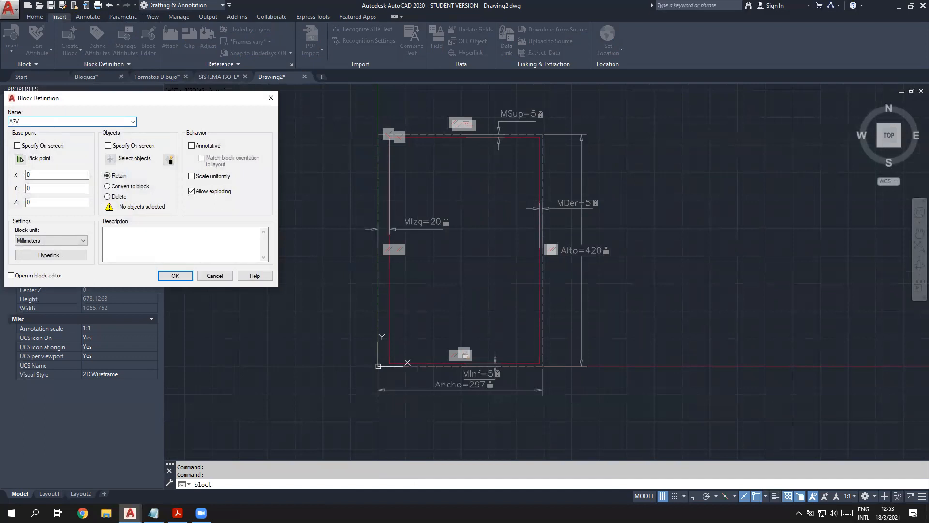
click(110, 158)
click(589, 390)
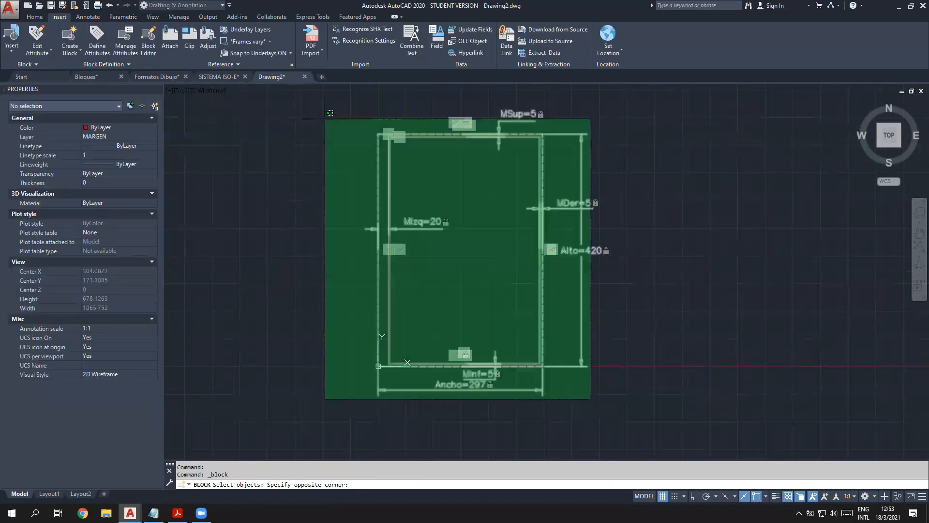
click(327, 99)
key(Return)
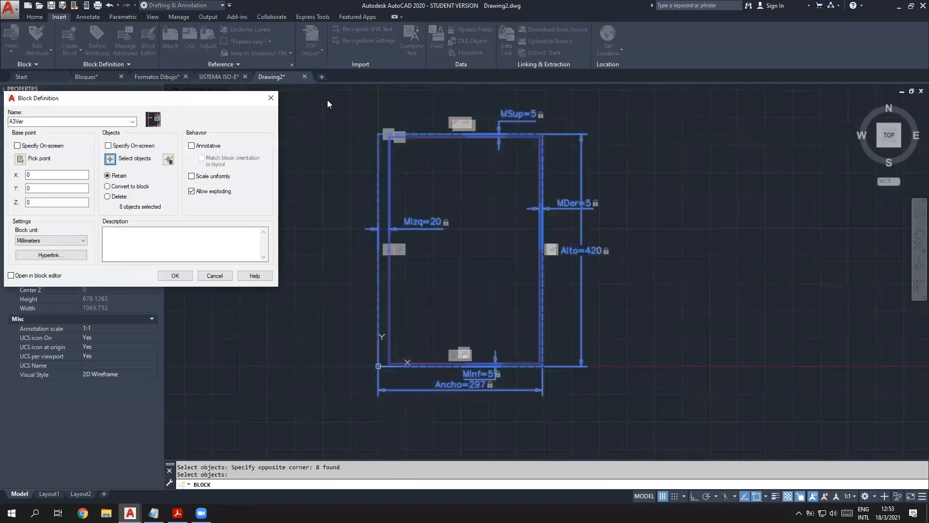
Step: Set the block's base point at the sheet's lower-left corner and create the A3Ver block, retaining the objects
click(20, 160)
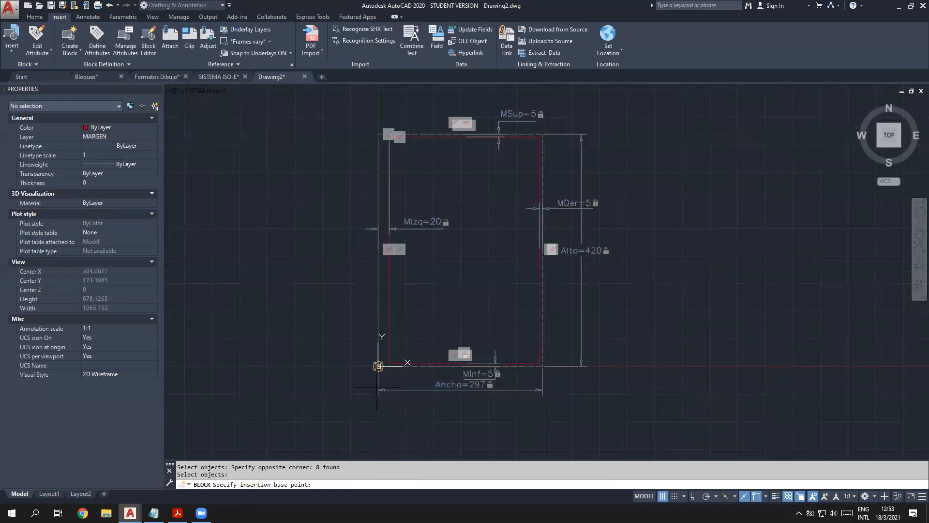
scroll(380, 365, up, 5)
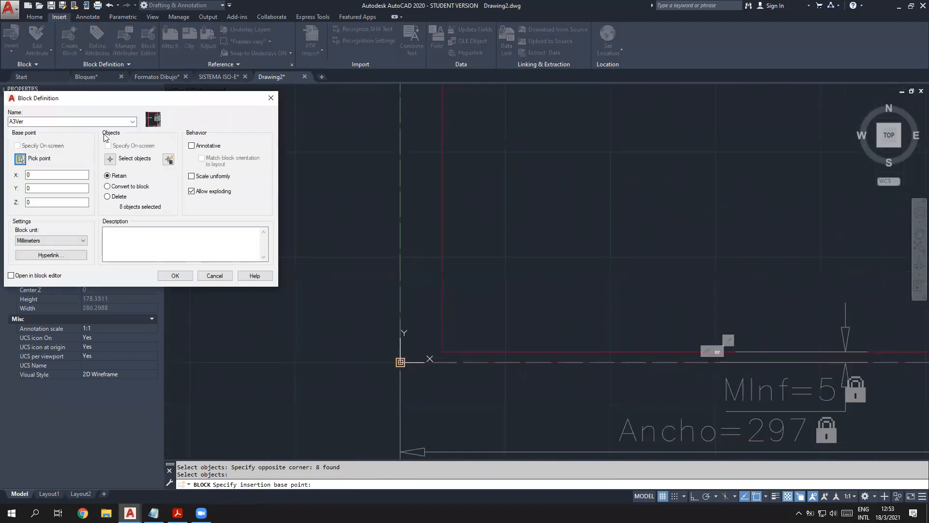
click(174, 275)
Step: Examine the vertical A3 sheet and its margin, width and height constraint dimensions
scroll(375, 299, down, 5)
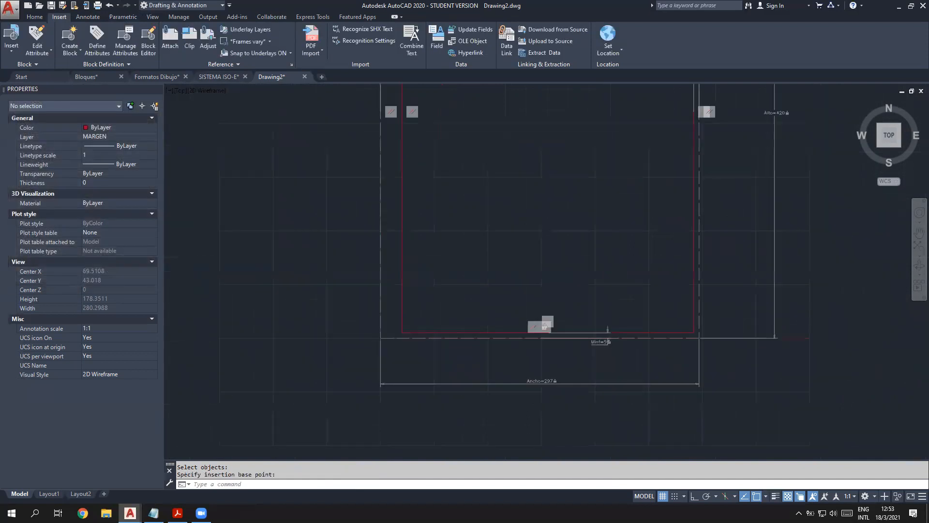
scroll(464, 233, down, 2)
middle_drag(464, 253, 463, 321)
scroll(463, 322, up, 2)
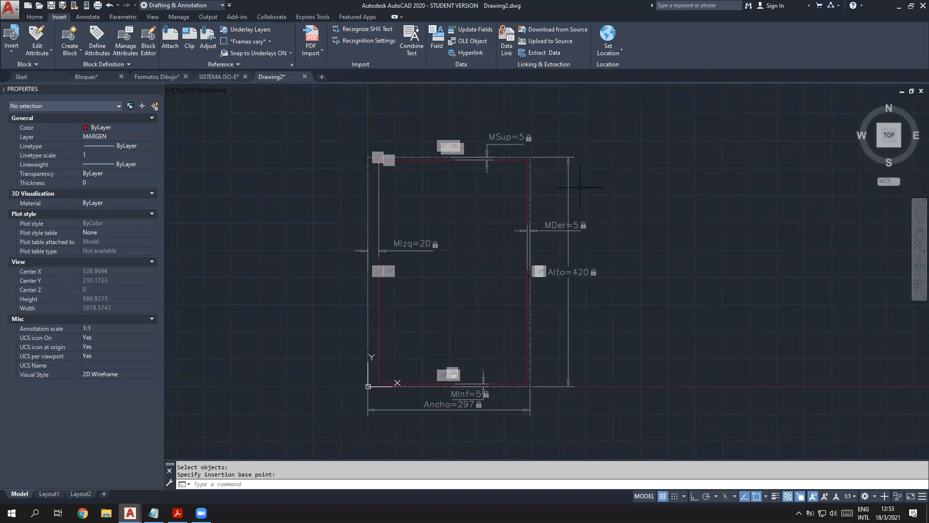
scroll(474, 377, up, 3)
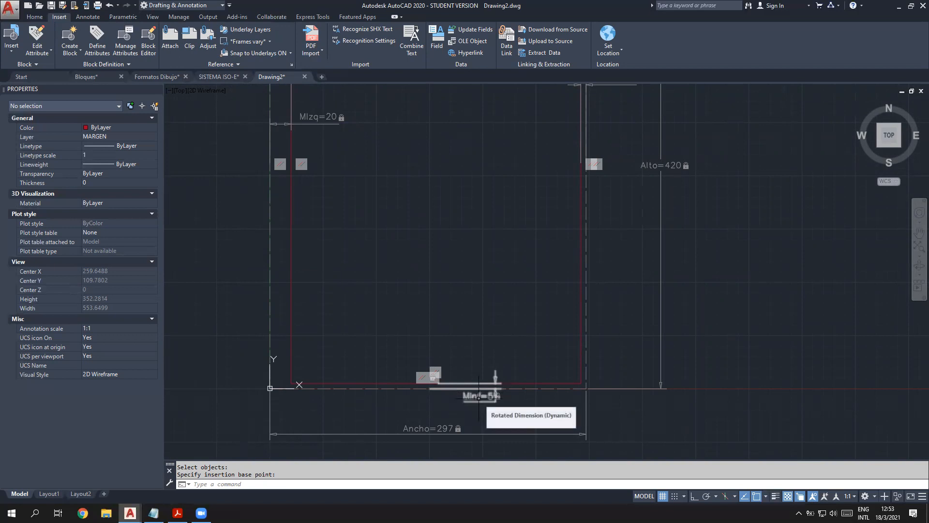
middle_drag(509, 285, 506, 372)
scroll(505, 371, down, 1)
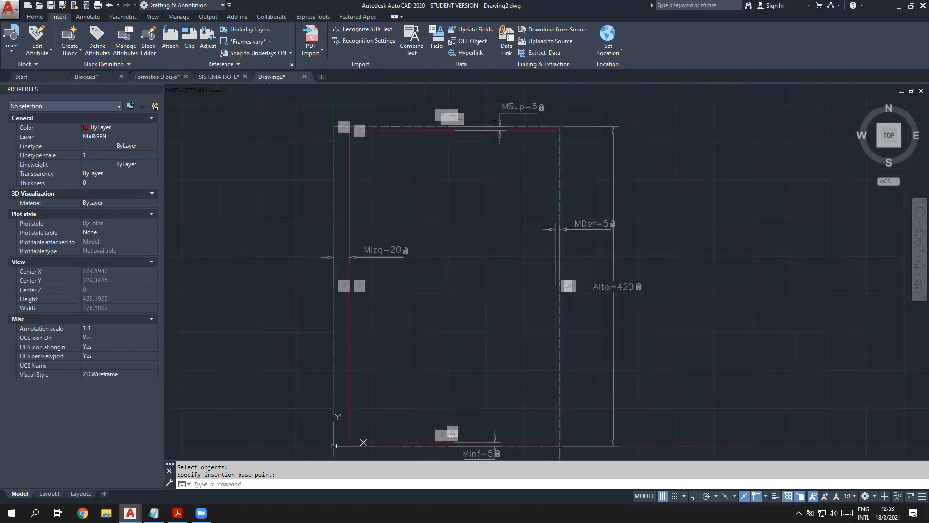
middle_drag(435, 325, 446, 307)
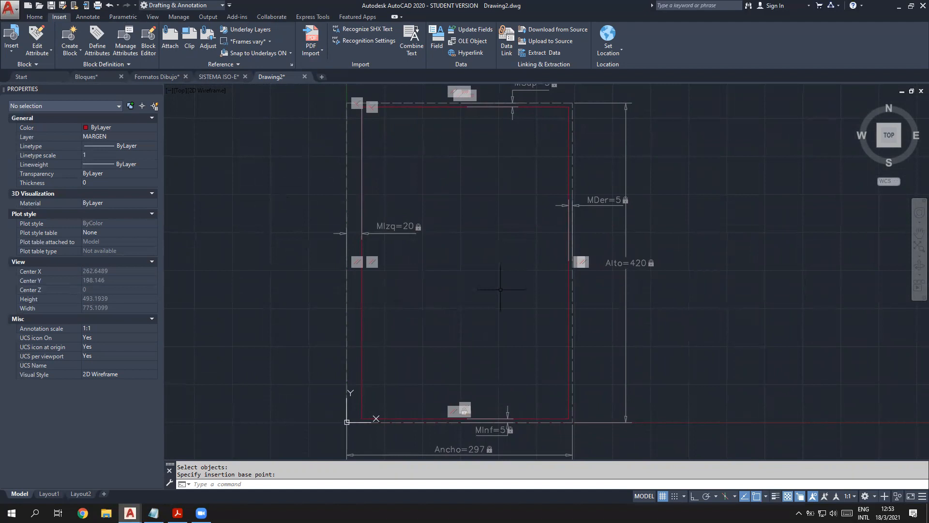
middle_drag(490, 291, 415, 303)
scroll(669, 234, up, 2)
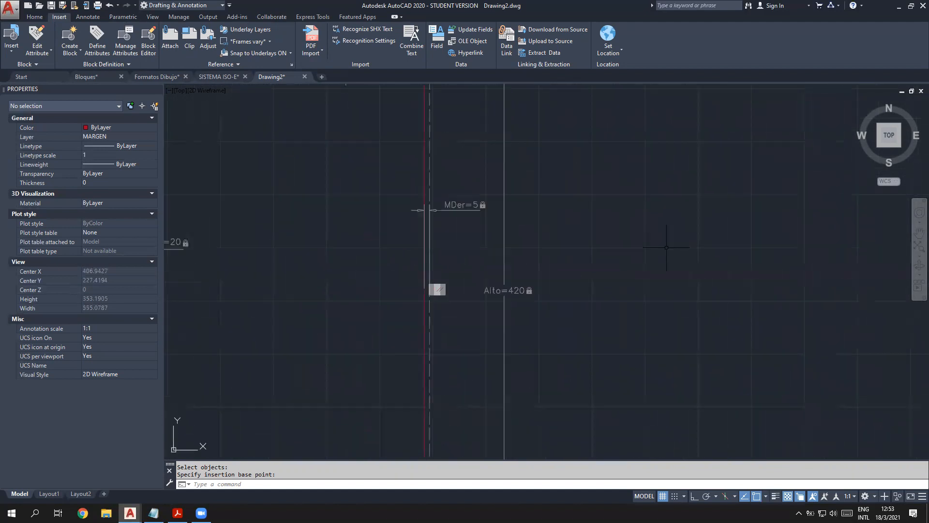
scroll(705, 240, down, 4)
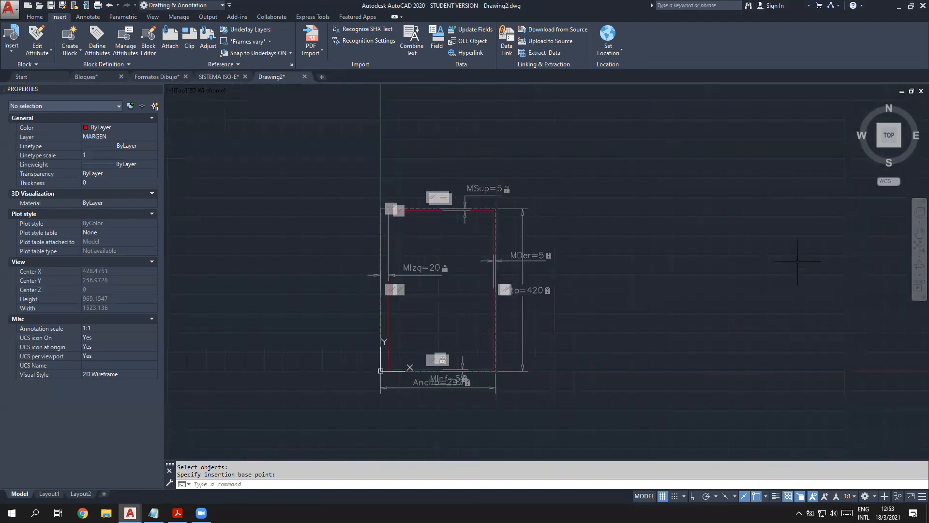
Step: Examine the title block's layout and dimensions in the Rótulo.PNG image in Photos, and return to the AutoCAD drawing
key(super+e)
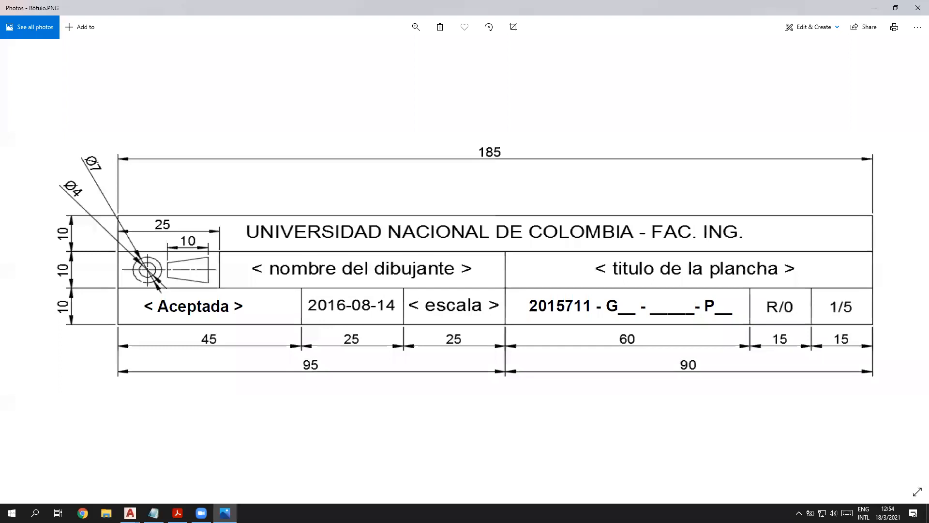
click(272, 230)
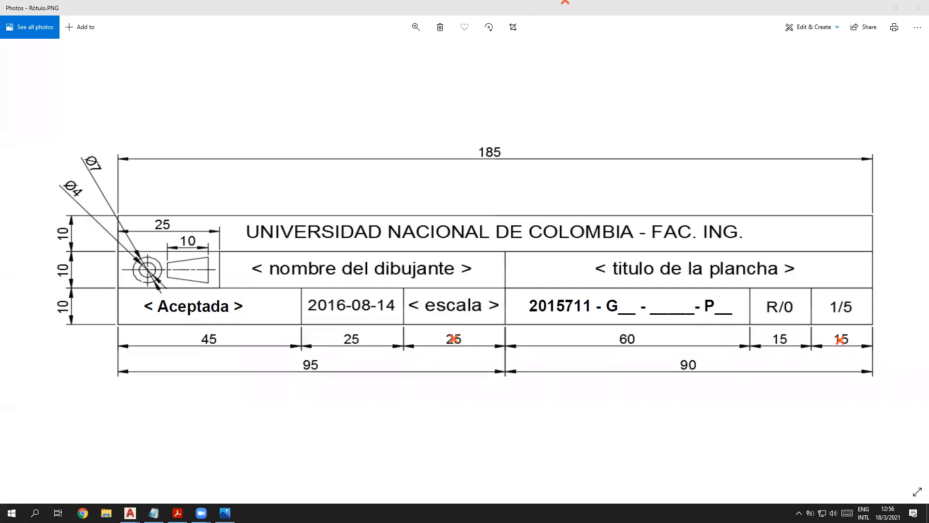
key(Escape)
key(alt+Tab)
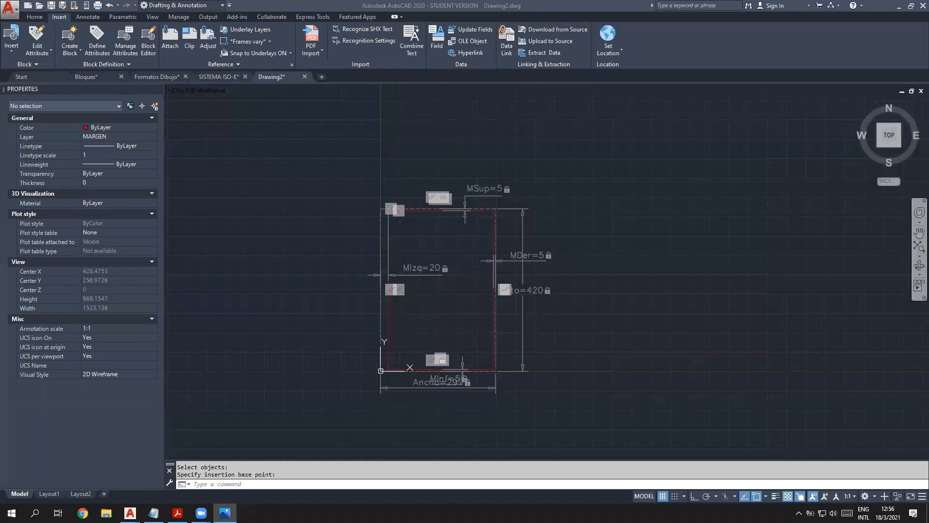
Step: Draw the title block's outer rectangle, 185 long and 30 wide, in the empty area to the right of the sheet
middle_drag(538, 345, 440, 350)
scroll(498, 378, up, 3)
scroll(603, 346, up, 1)
middle_drag(571, 341, 471, 378)
mouse_move(581, 335)
middle_down()
mouse_move(582, 348)
mouse_move(556, 367)
middle_up()
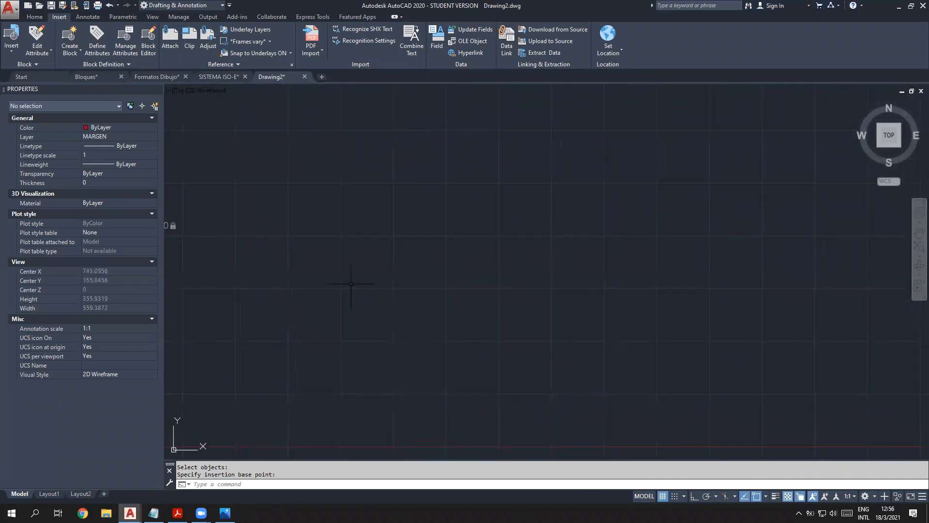
click(34, 17)
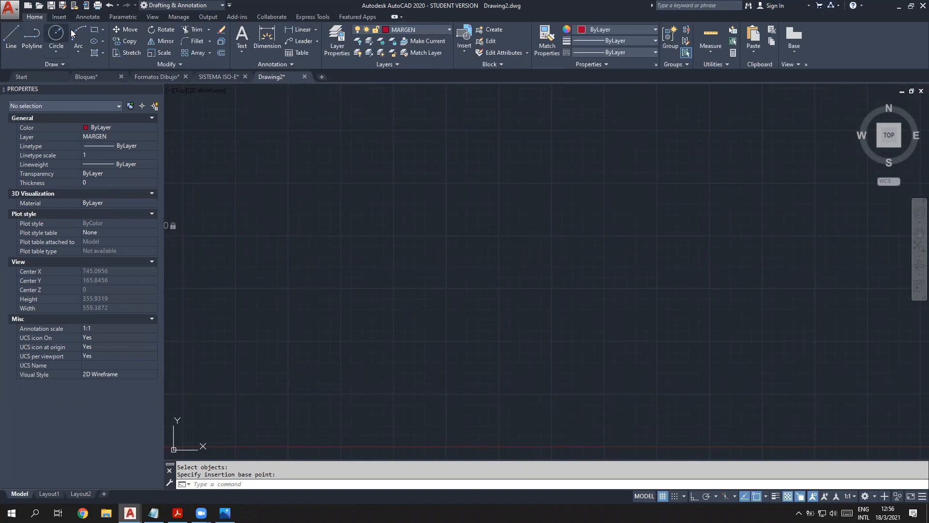
text(r)
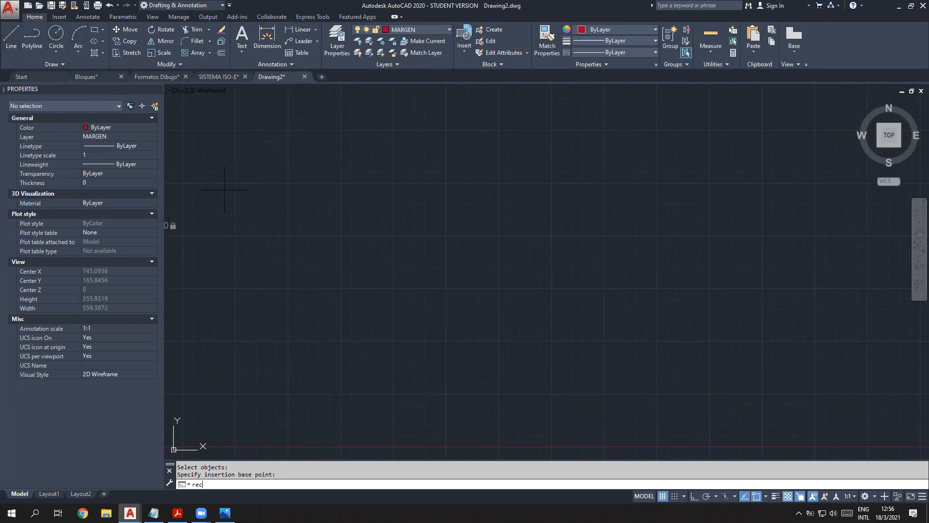
text(ec)
key(Return)
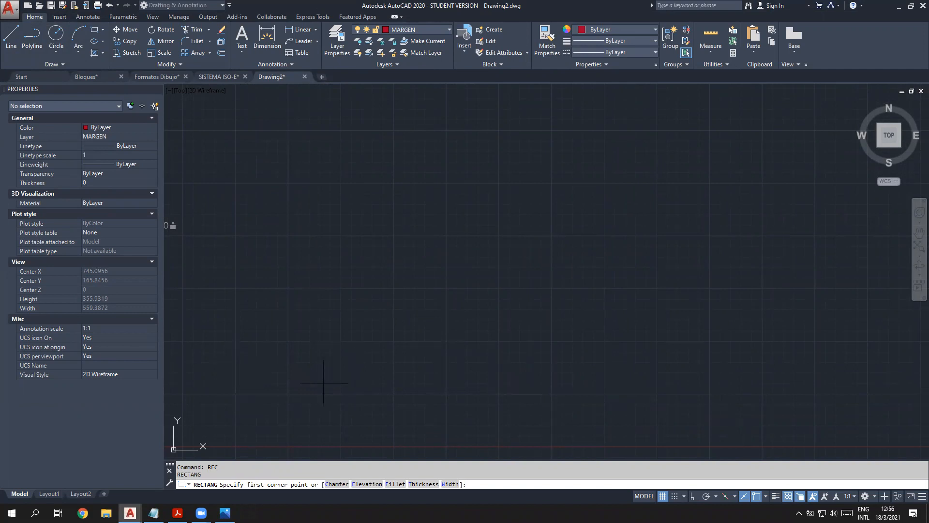
click(305, 384)
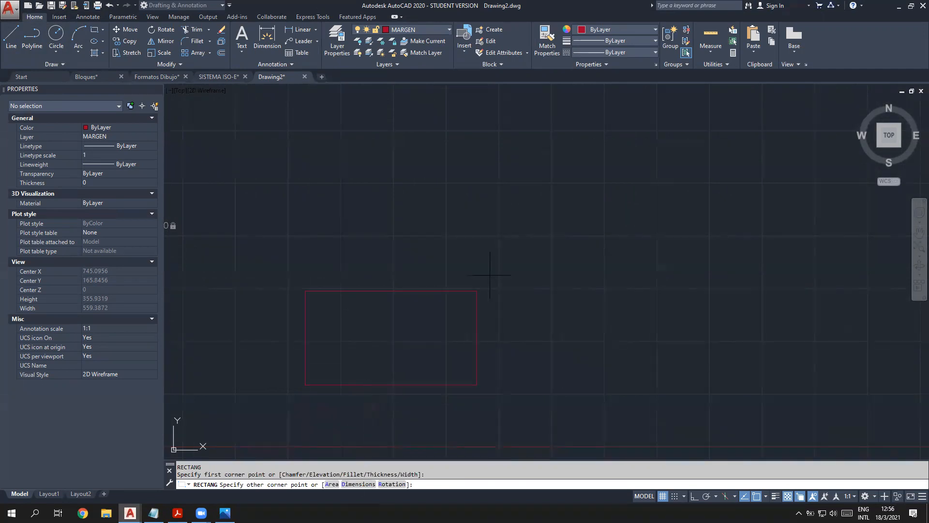
text(d)
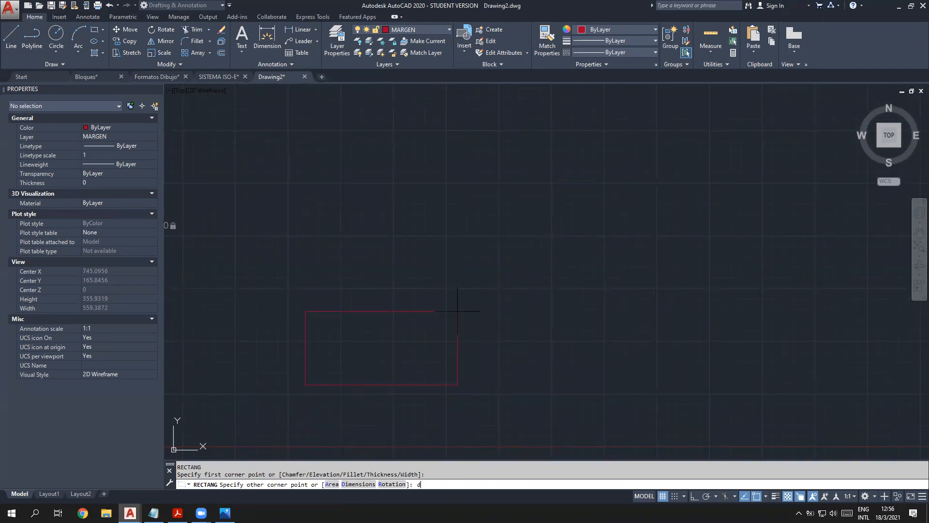
key(Return)
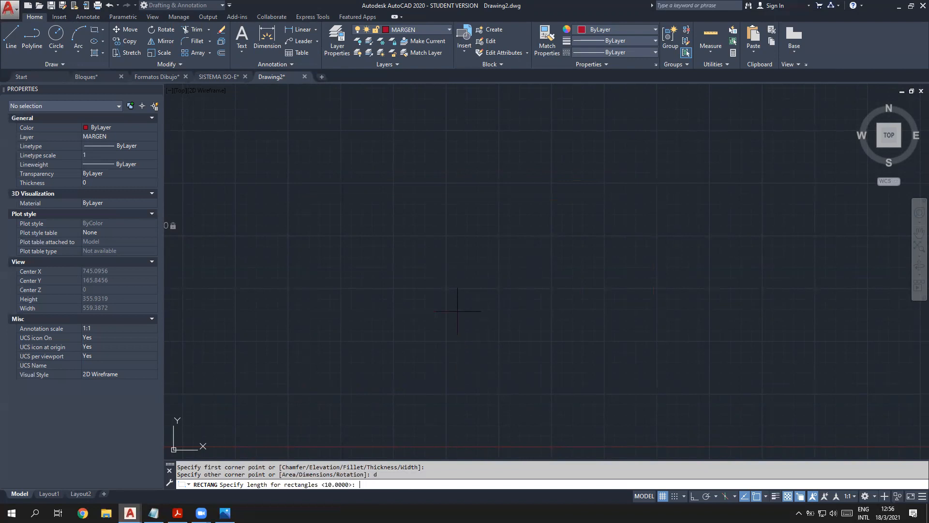
text(185)
key(Return)
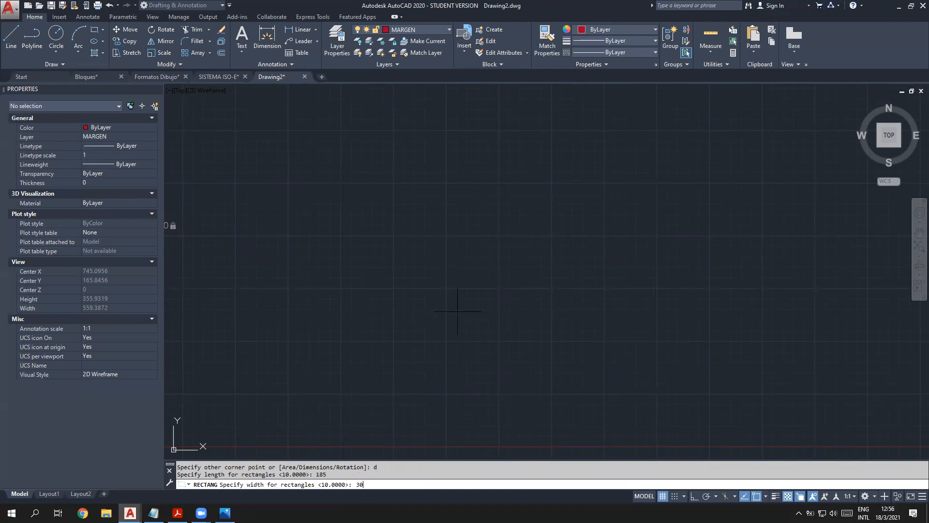
text(30)
key(Return)
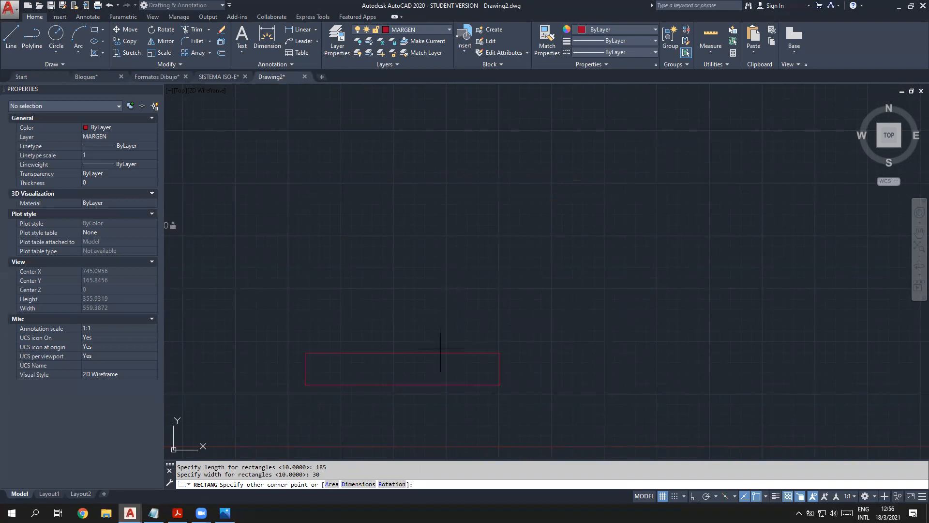
scroll(364, 387, up, 4)
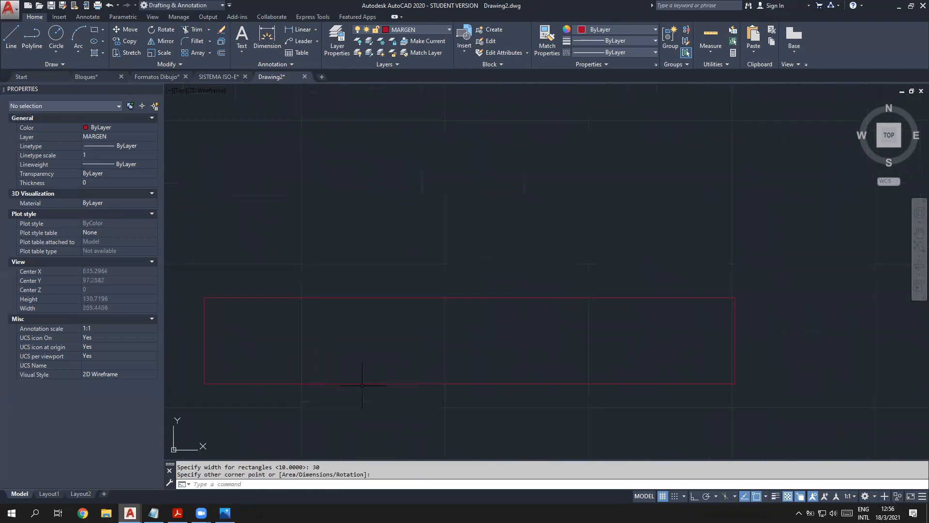
Step: Move the title block's outer rectangle to the RÓTULO layer and clear the selection
middle_drag(459, 347, 487, 350)
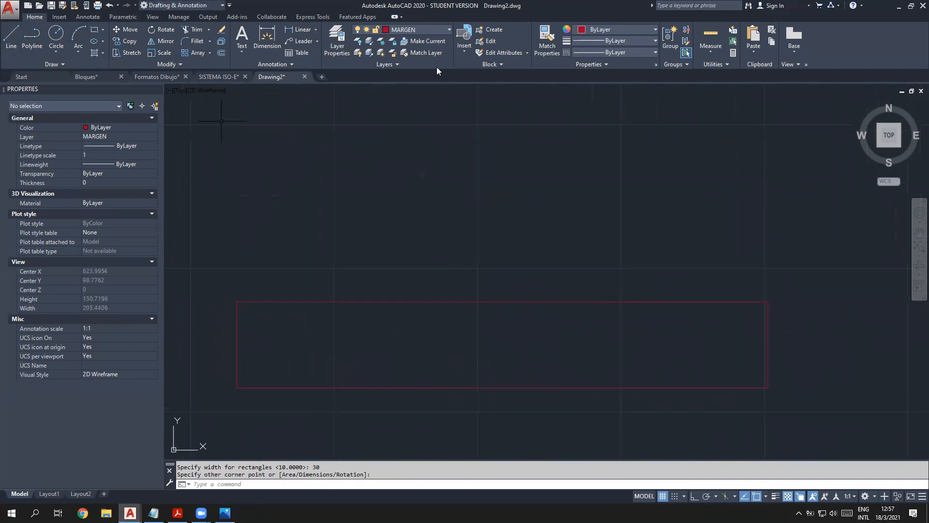
key(Escape)
click(679, 424)
click(392, 235)
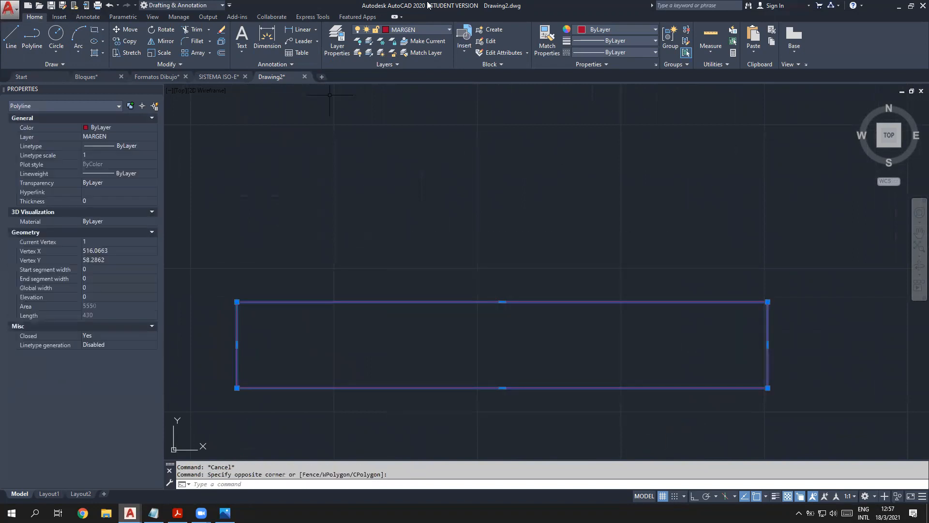
click(449, 30)
click(404, 80)
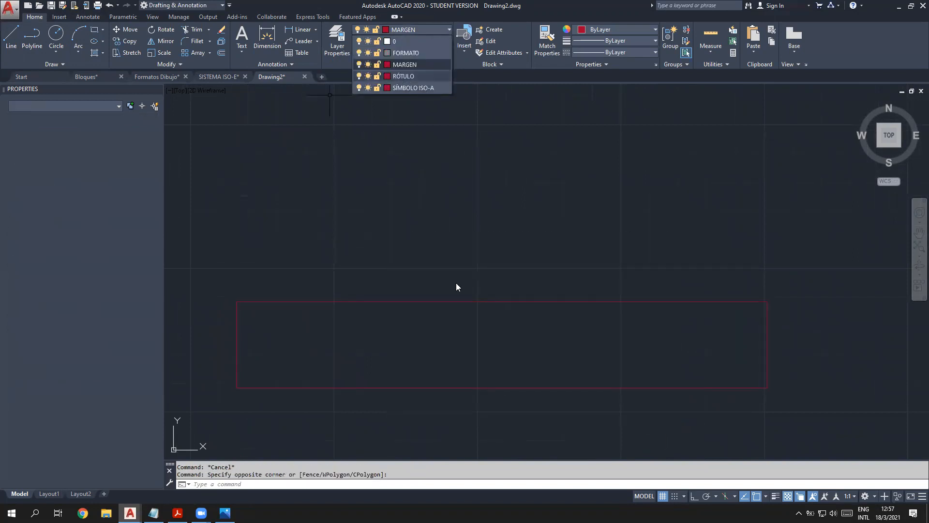
key(Escape)
key(Escape)
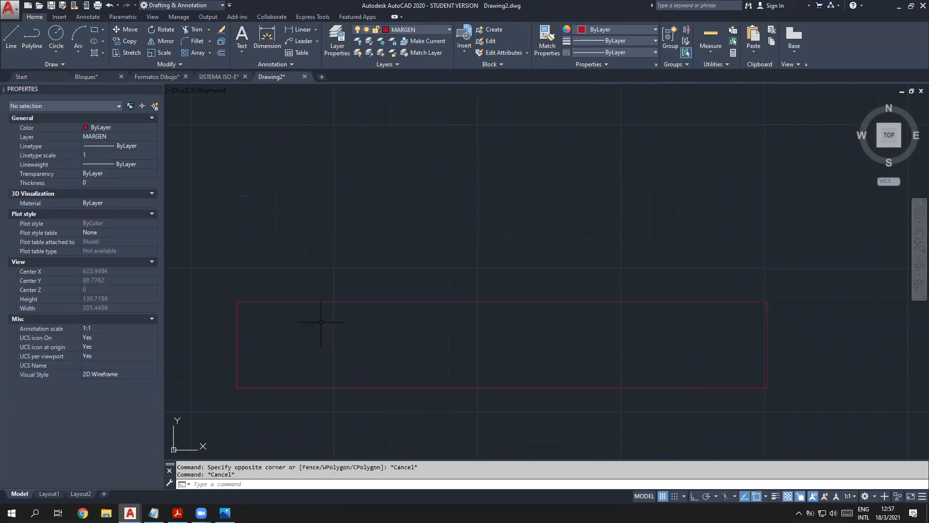
Step: Draw two horizontal lines across the full width of the title block, dividing it into three rows
click(11, 37)
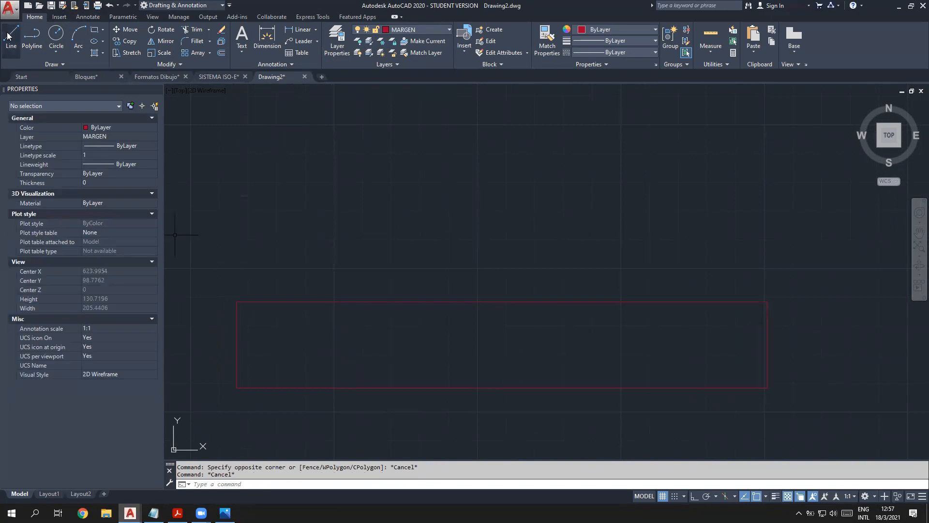
click(237, 358)
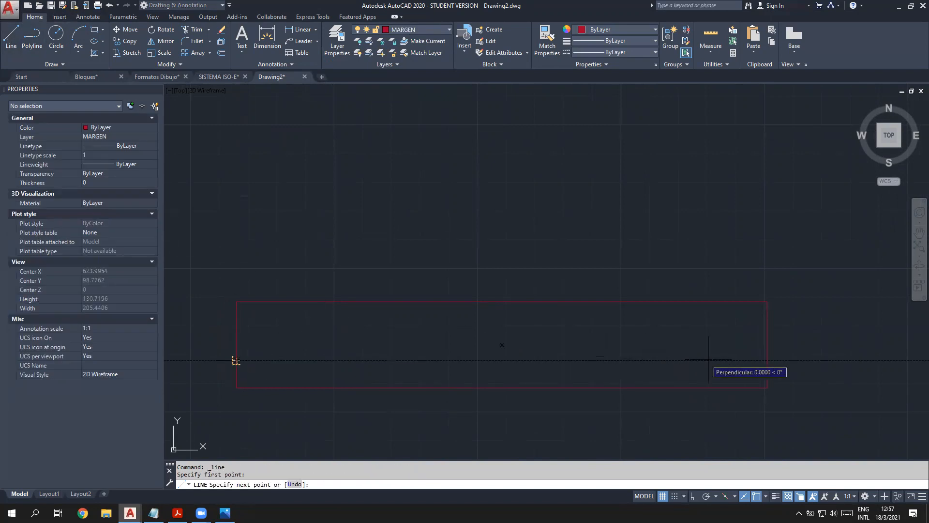
click(767, 359)
key(Escape)
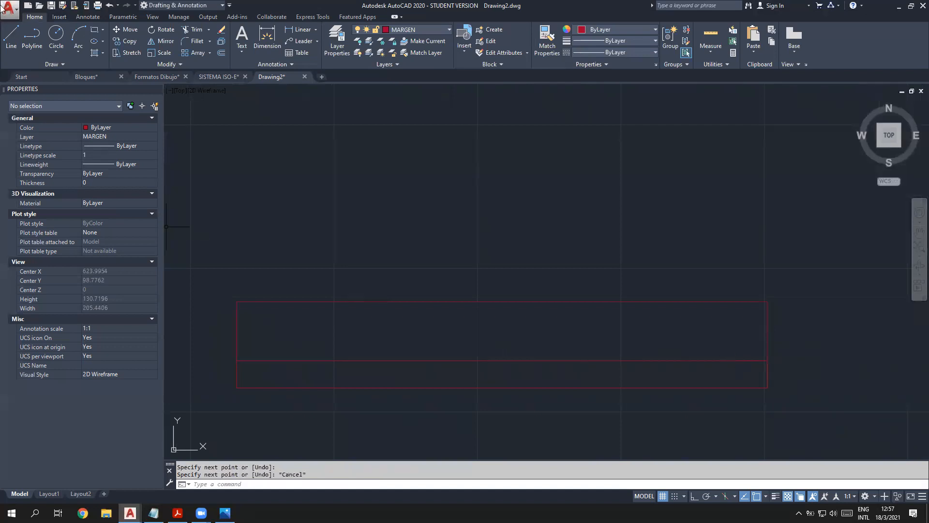
click(9, 33)
click(236, 328)
click(767, 328)
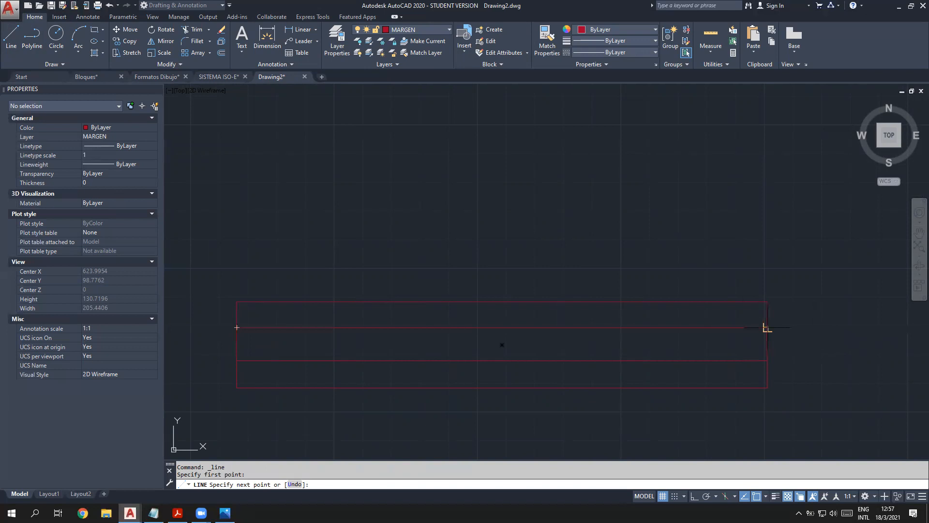
key(Escape)
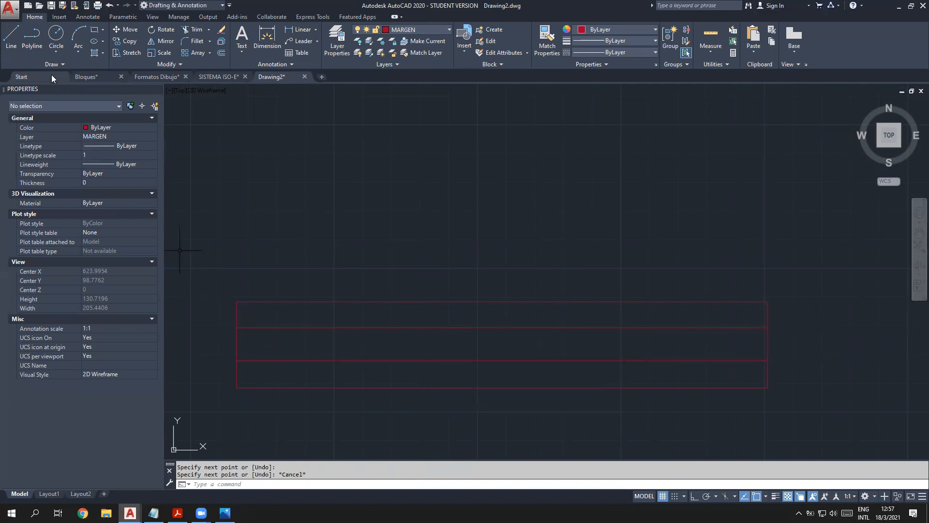
Step: Draw a vertical line near mid-width through the two lower rows and a short divider near the middle row's left end
click(11, 38)
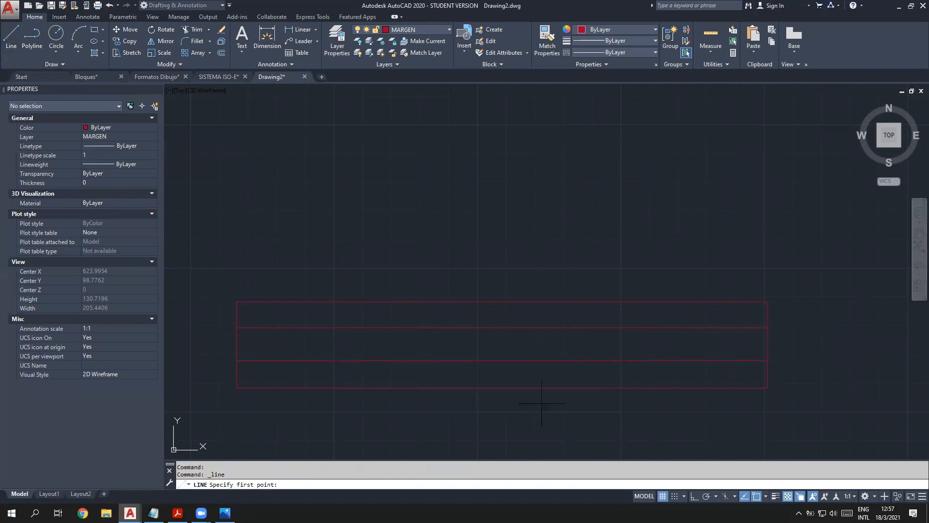
click(488, 388)
click(488, 328)
key(Escape)
click(8, 38)
click(310, 360)
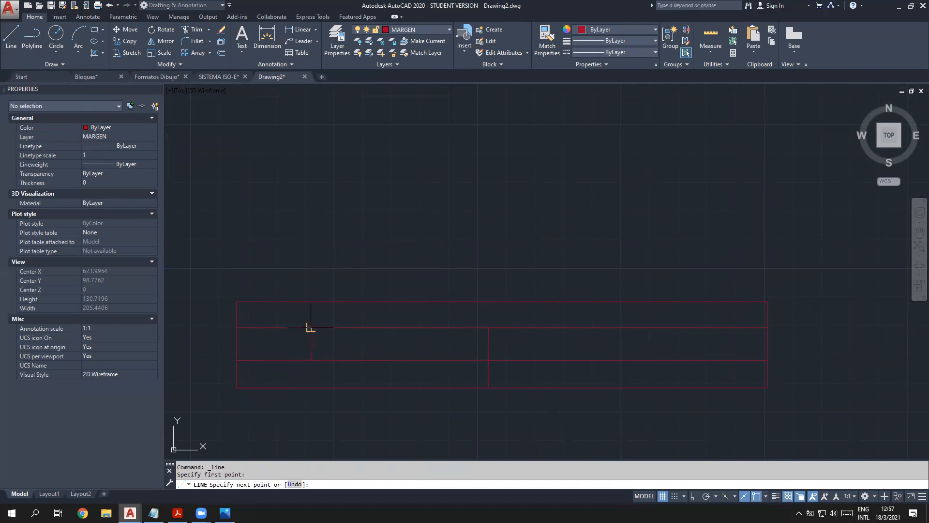
click(311, 328)
key(Escape)
Step: Draw two vertical dividers in the bottom row, splitting its part left of the central line into three cells
click(11, 39)
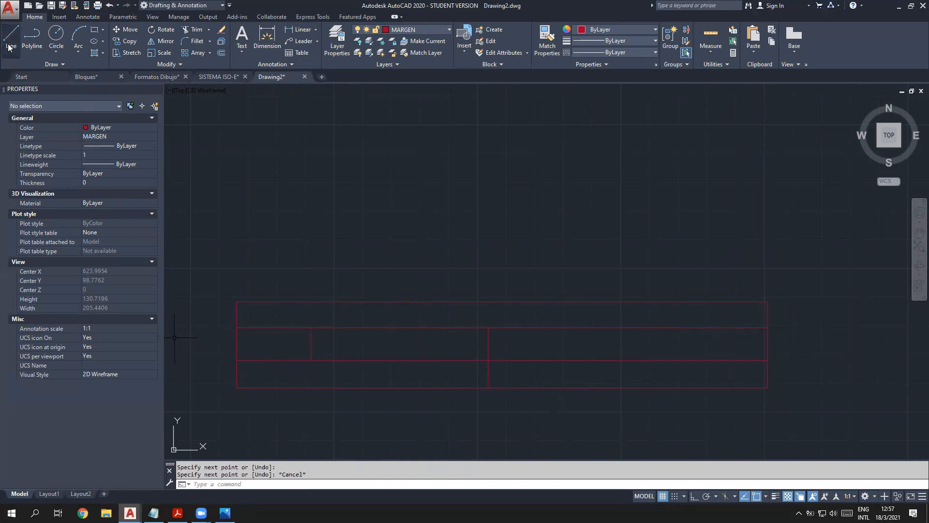
click(334, 360)
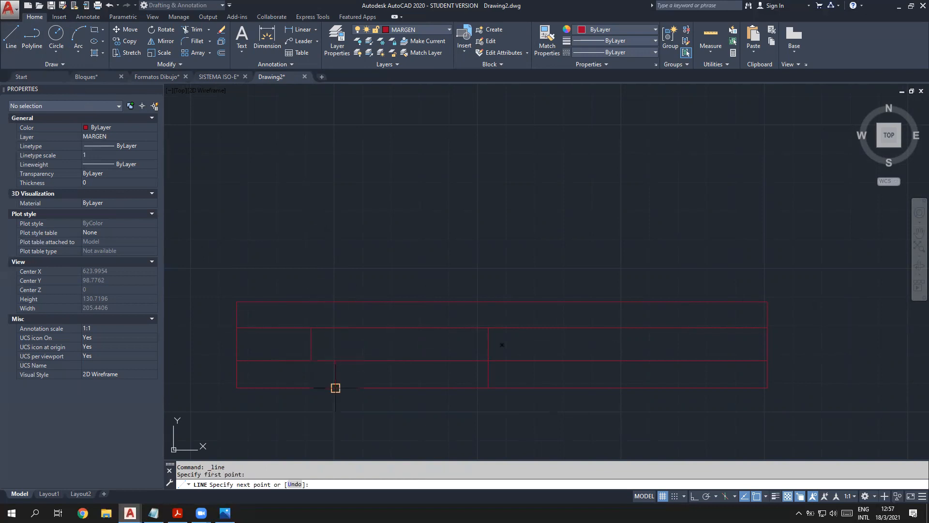
click(336, 387)
key(Return)
click(11, 39)
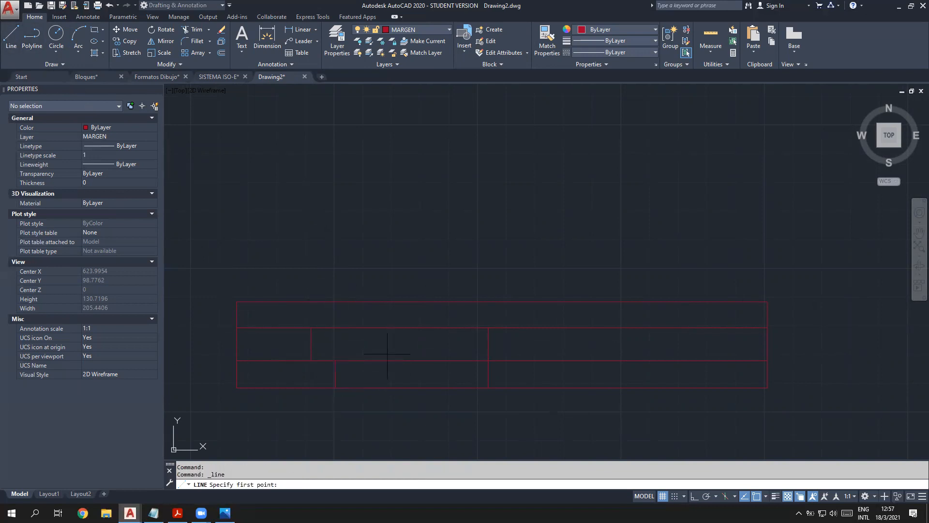
click(419, 360)
click(434, 387)
key(Return)
Step: Draw two vertical dividers in the bottom row, splitting its part right of the central line into three cells
click(11, 38)
click(641, 360)
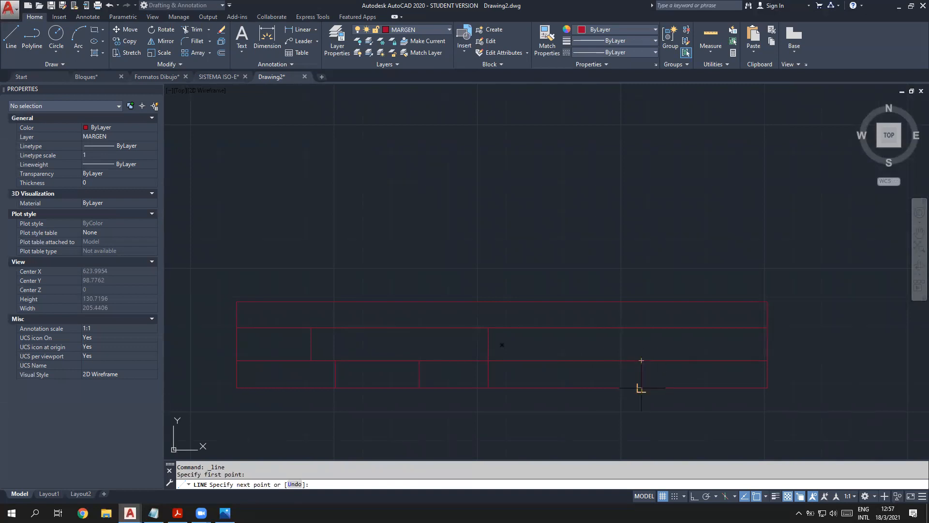
click(641, 387)
key(Return)
click(11, 39)
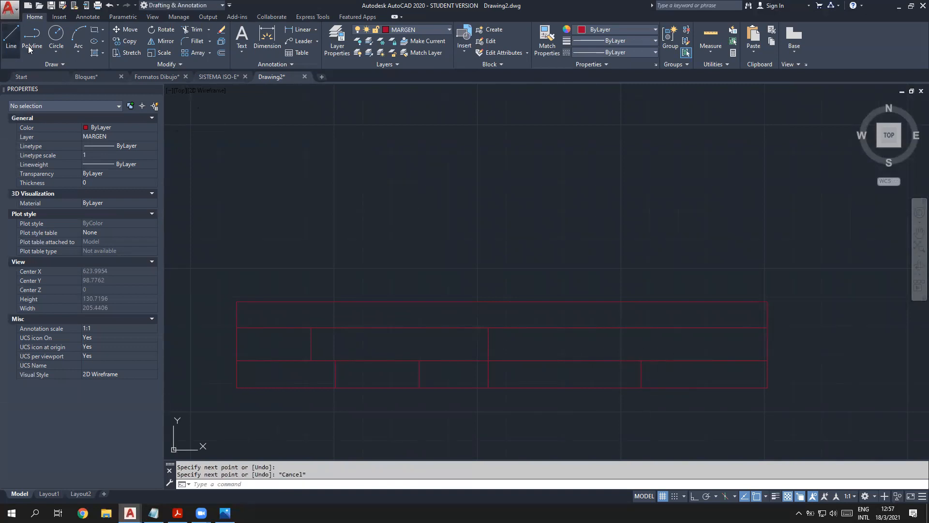
click(711, 360)
click(711, 387)
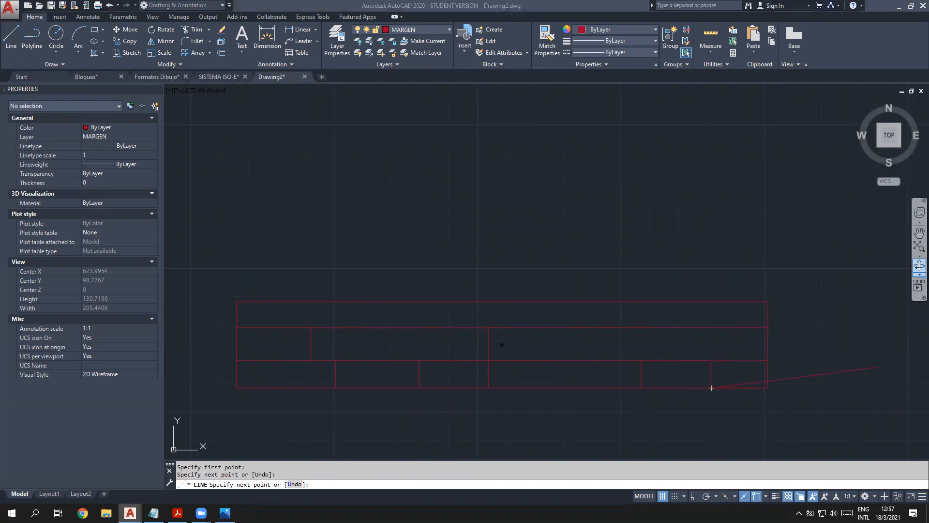
Step: Widen the Rótulo.PNG image in Photos, compare its cell layout and dimensions with the drawn title block, and clear it from the AutoCAD drawing
key(alt+Tab)
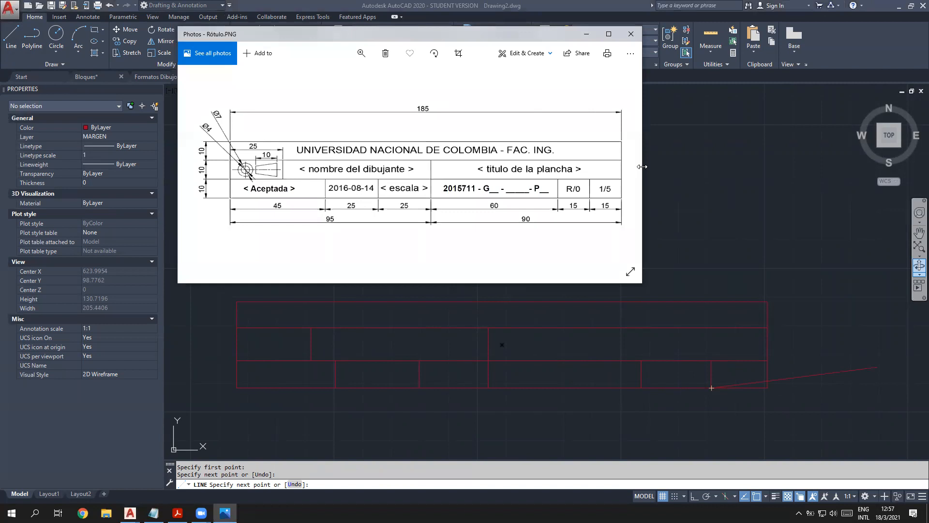
drag(880, 196, 885, 196)
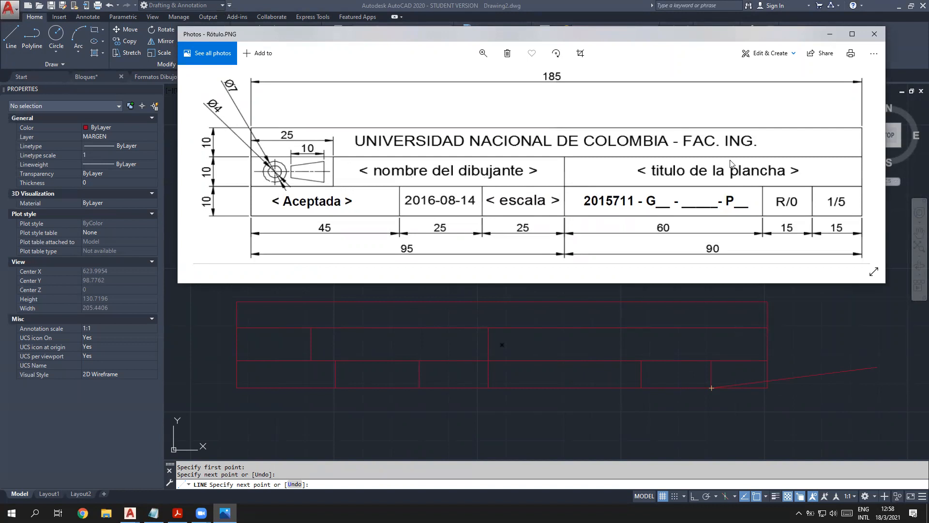
click(398, 4)
key(Escape)
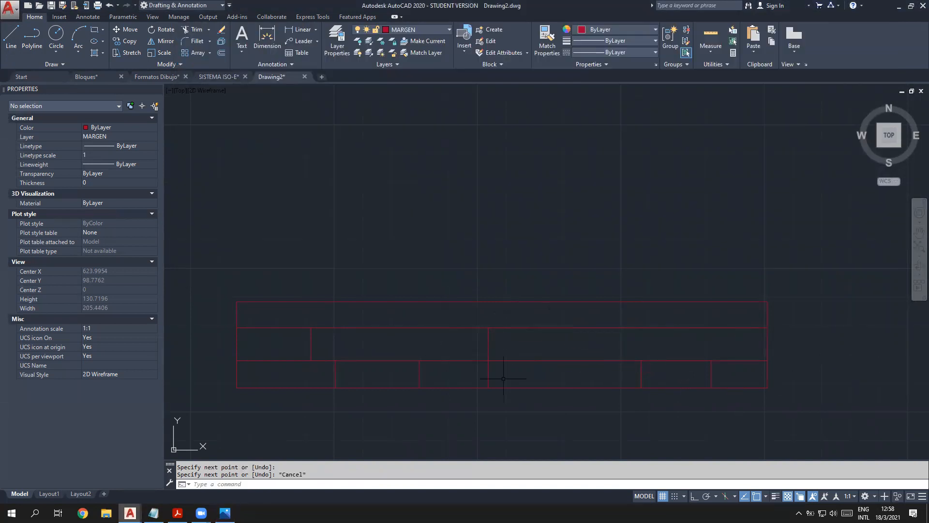
click(225, 513)
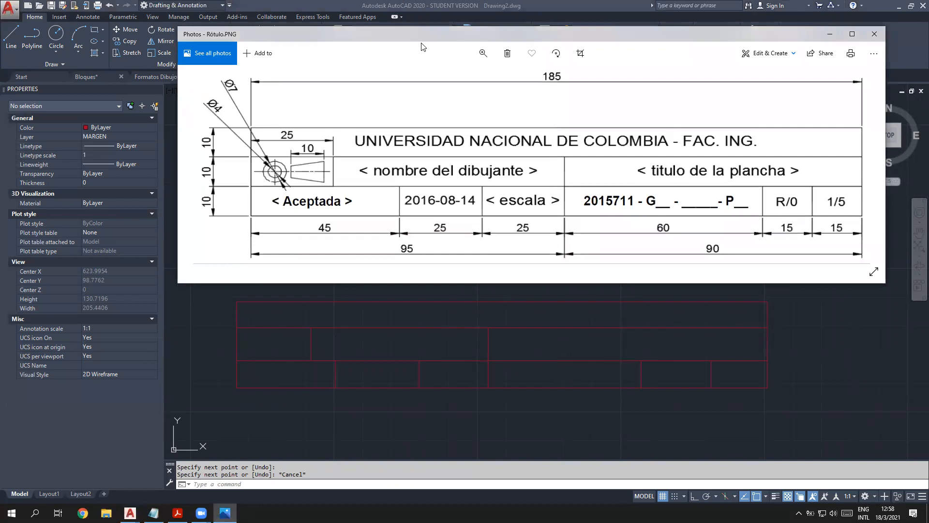
click(296, 284)
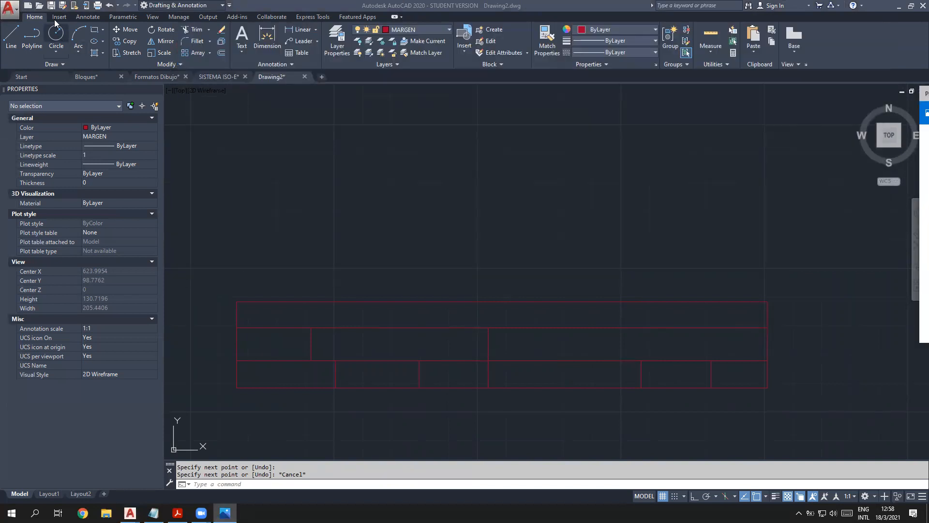
Step: Apply Auto Constrain to all the title block's geometry and add a Fix constraint at its lower-left corner
click(88, 17)
click(123, 16)
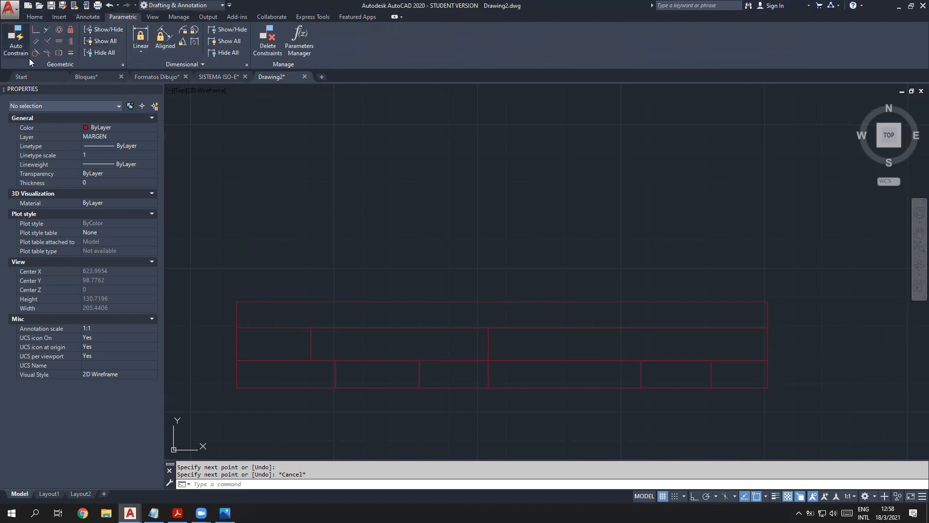
click(15, 36)
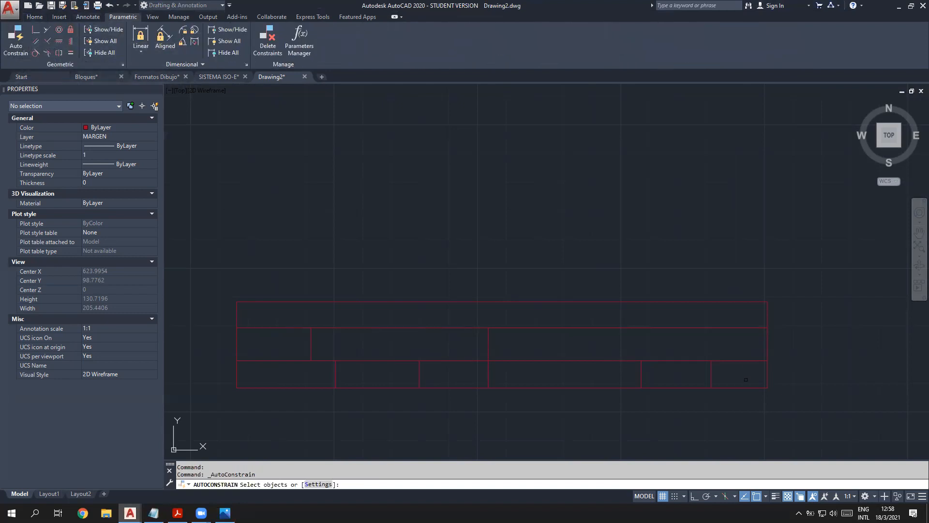
click(764, 397)
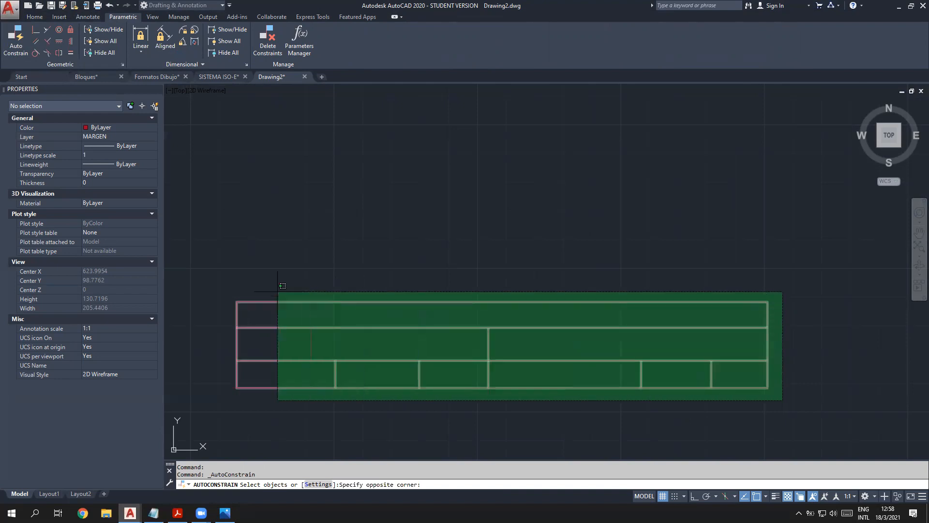
click(219, 286)
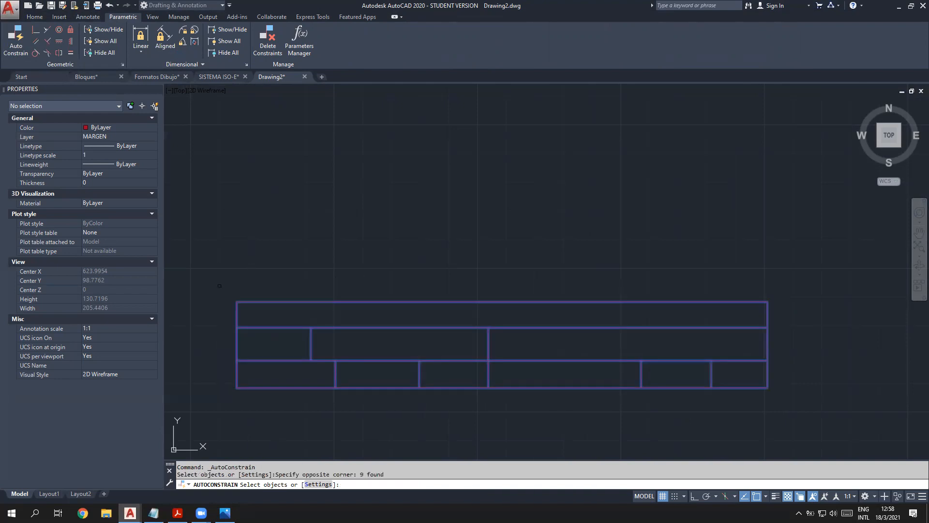
key(Return)
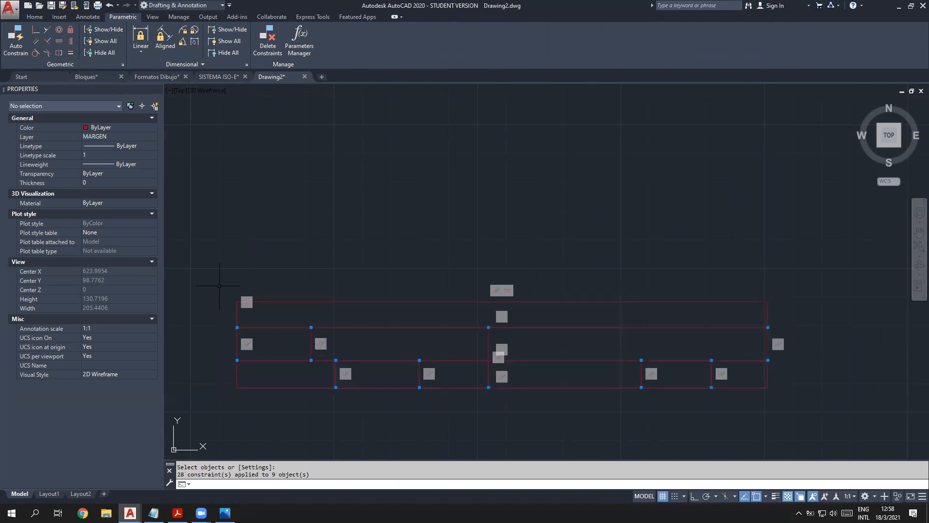
mouse_move(247, 303)
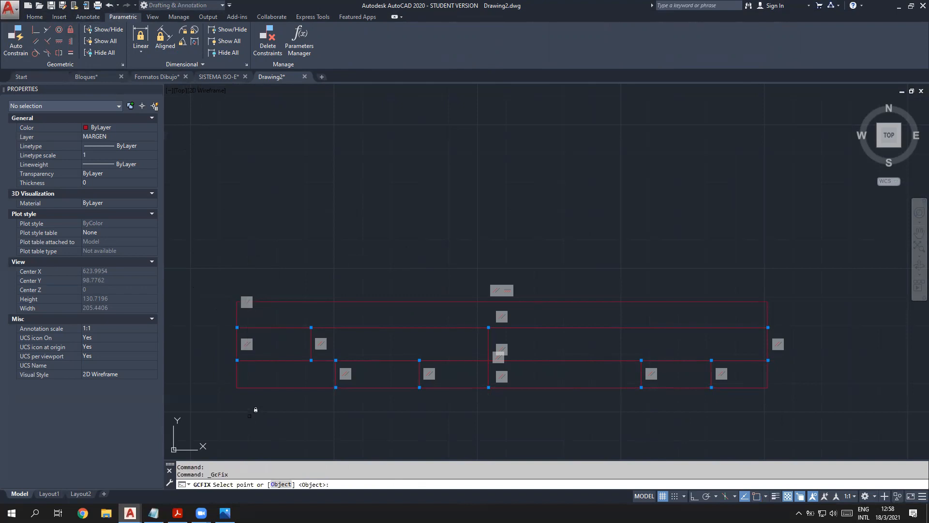
click(237, 388)
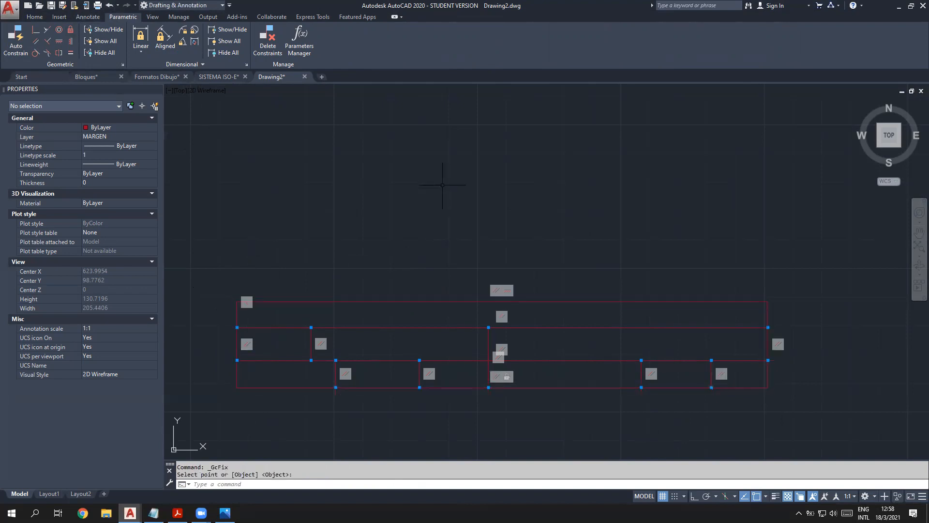
Step: Add a vertical linear dimensional constraint to the height of the title block's bottom row, placed outside its left edge
scroll(514, 386, up, 3)
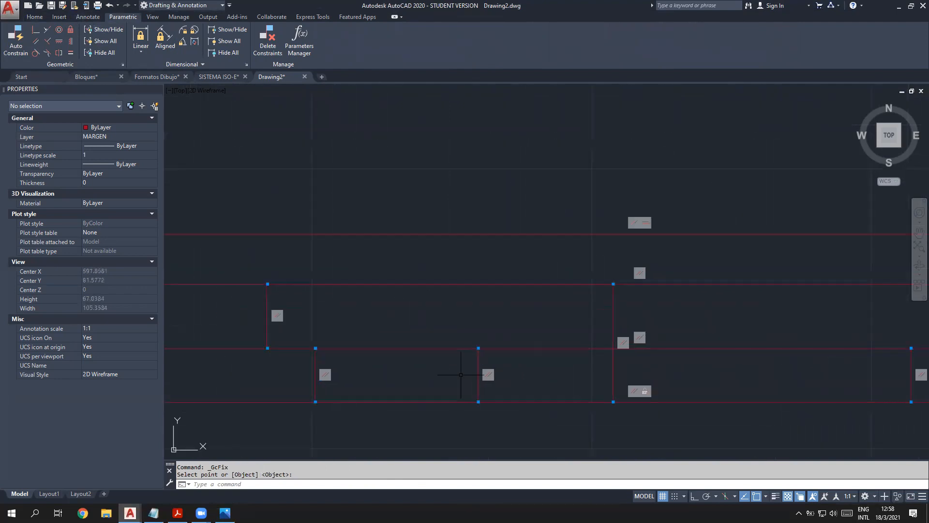
scroll(471, 400, down, 3)
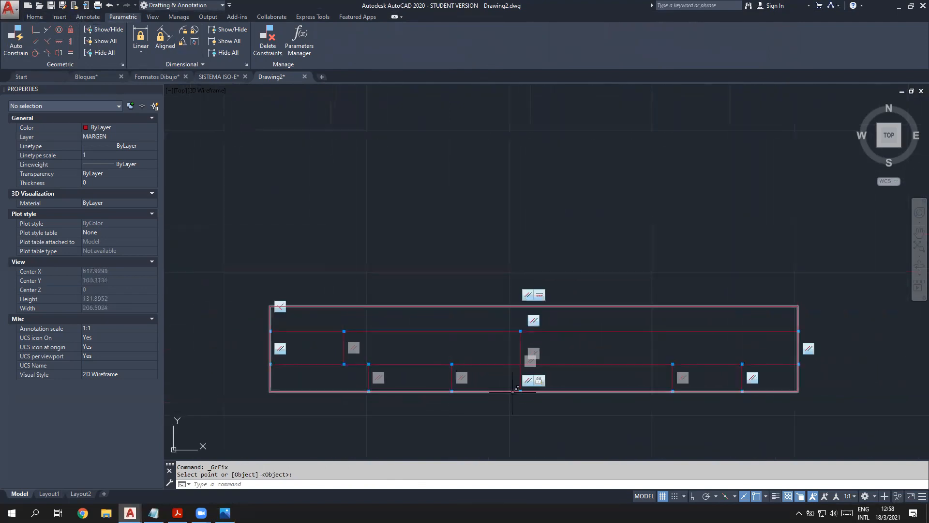
middle_drag(469, 394, 469, 389)
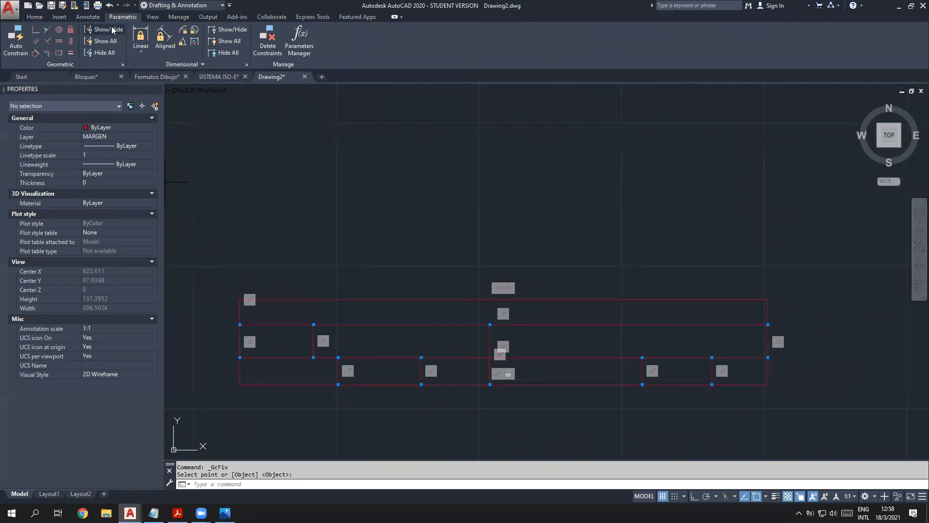
click(141, 35)
scroll(239, 403, up, 2)
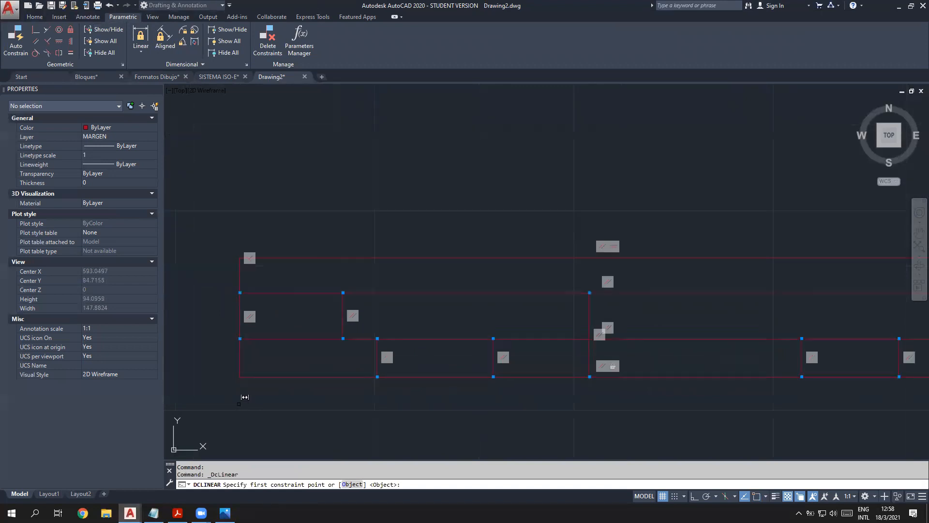
click(240, 376)
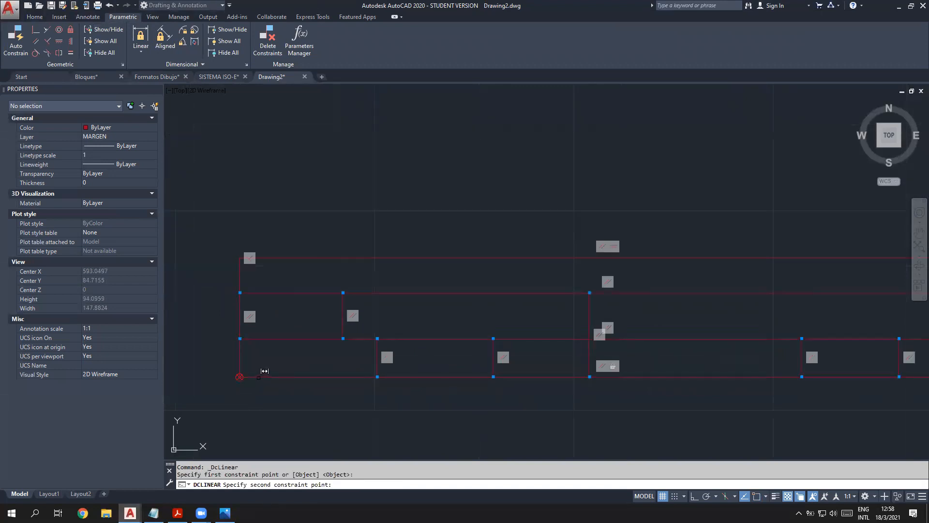
click(264, 338)
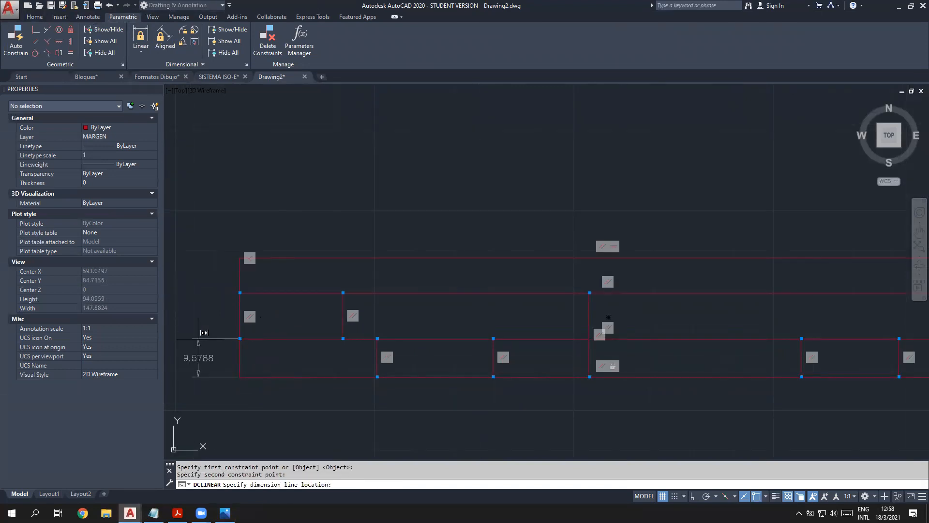
click(197, 356)
key(Return)
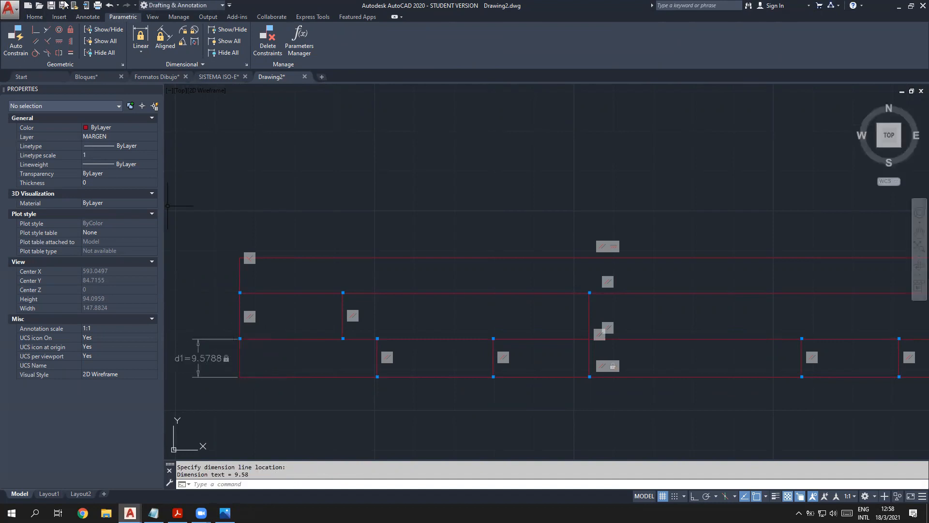
click(140, 37)
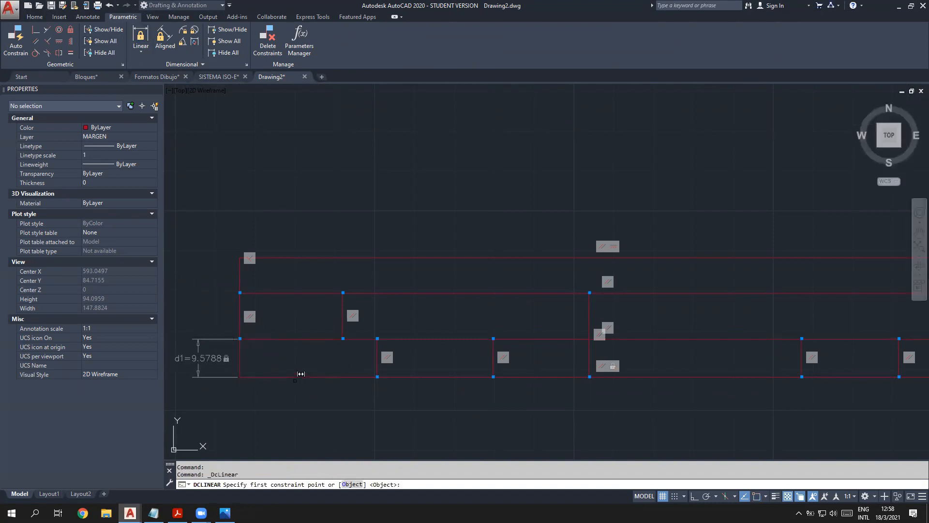
click(303, 371)
click(290, 293)
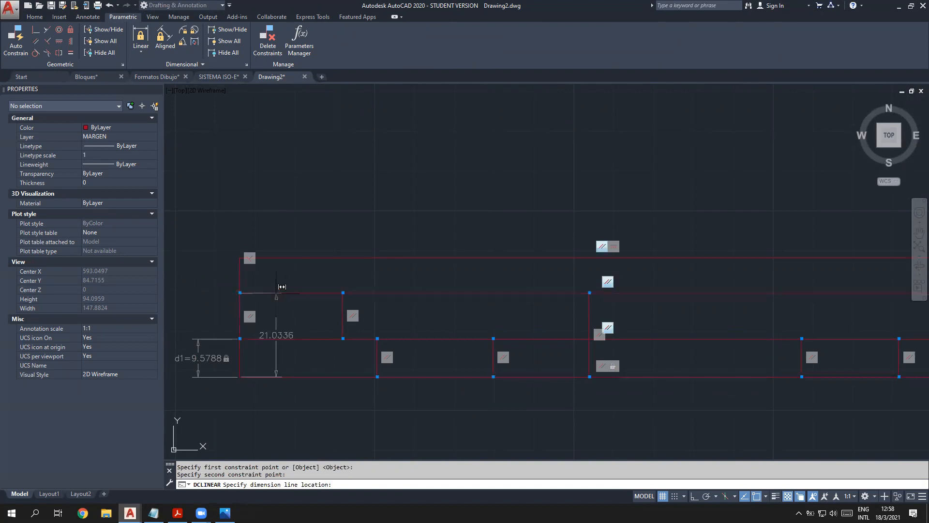
middle_drag(183, 296, 264, 305)
click(237, 358)
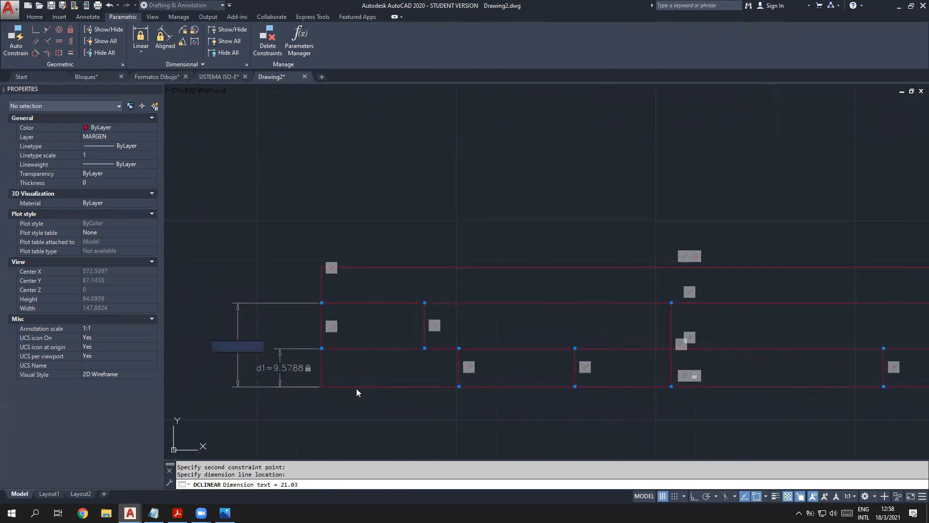
key(Escape)
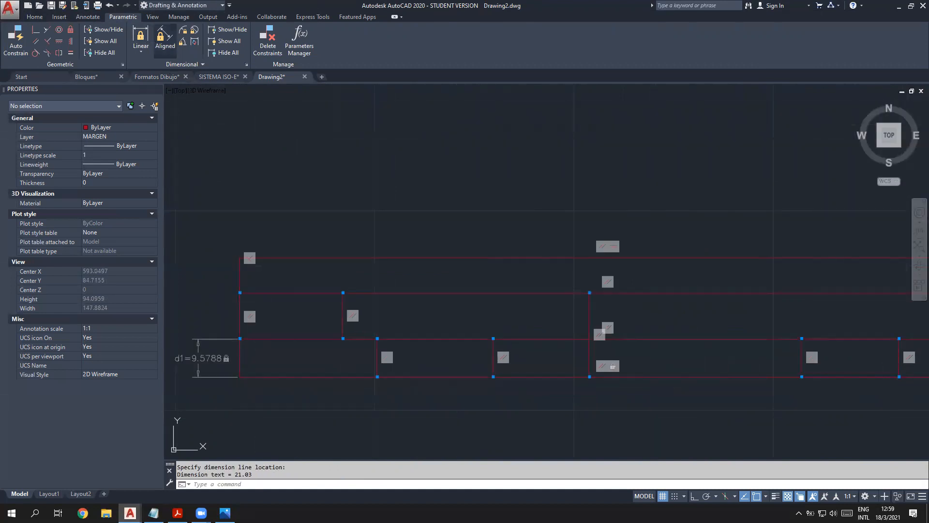
Step: Add a vertical linear dimensional constraint across the middle row's height, placed left of the title block in line with the lower row's constraint
click(140, 37)
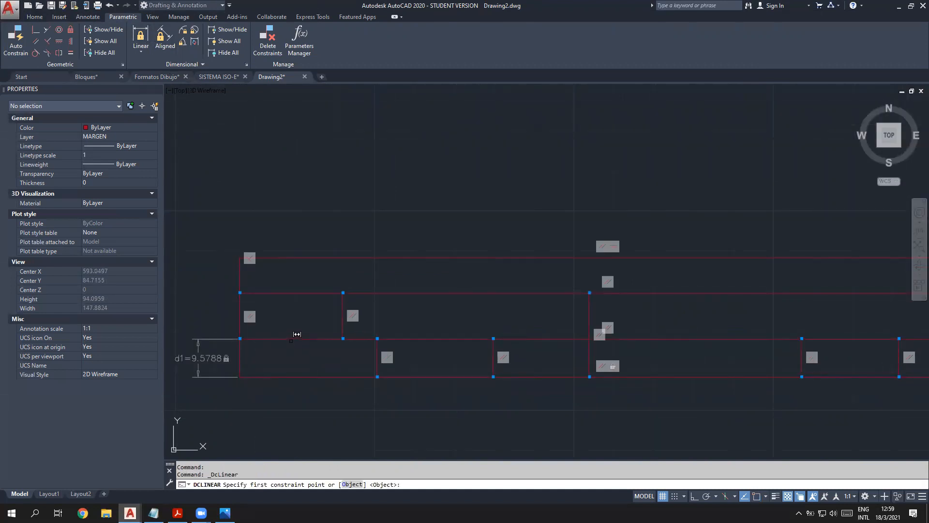
click(292, 338)
click(296, 293)
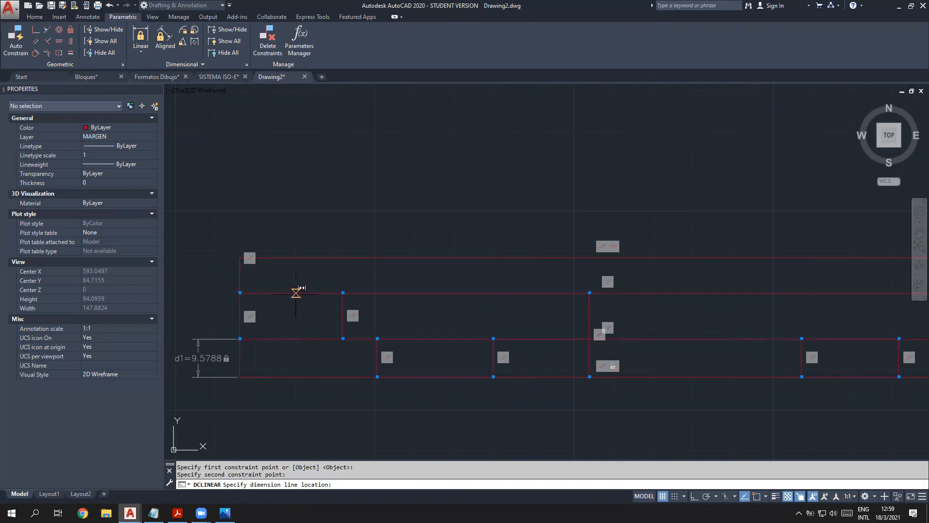
click(197, 314)
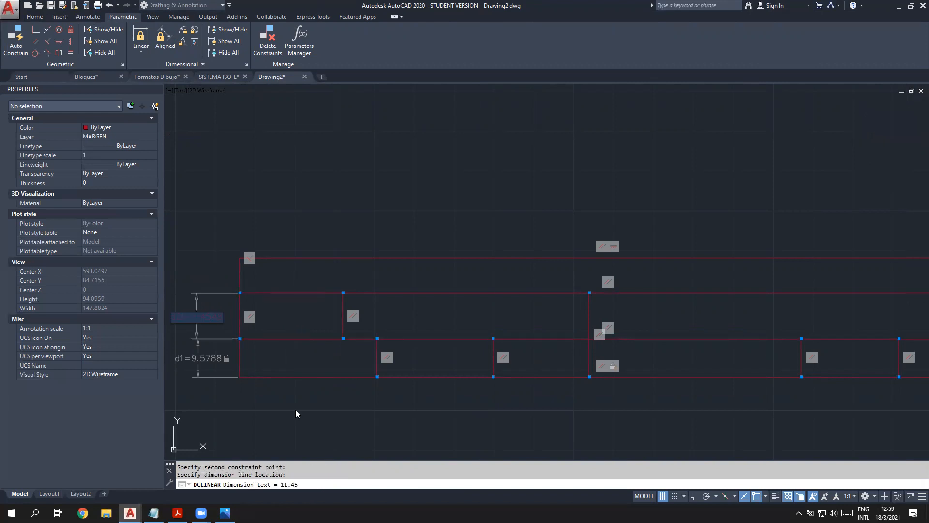
click(295, 410)
Step: Add a horizontal linear dimensional constraint for the width of the middle row's first cell, placed above the title block
middle_drag(281, 334, 341, 356)
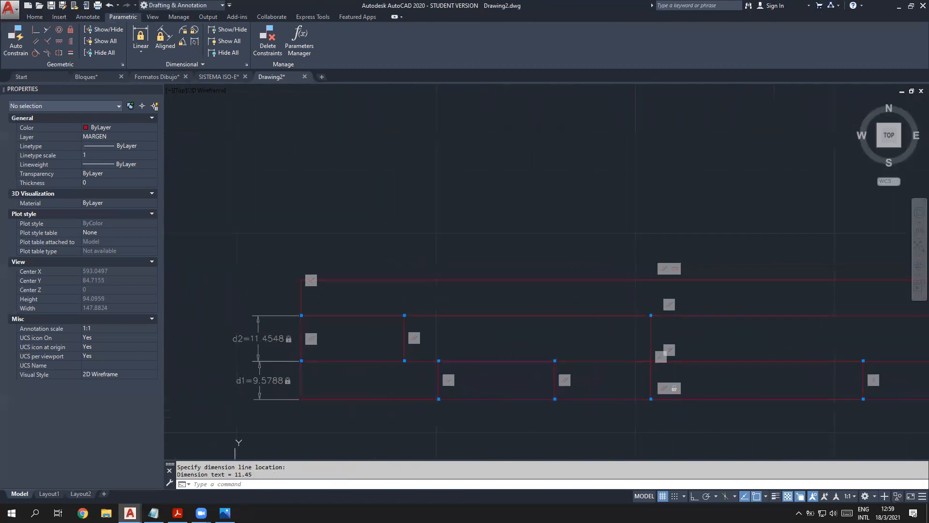
click(140, 36)
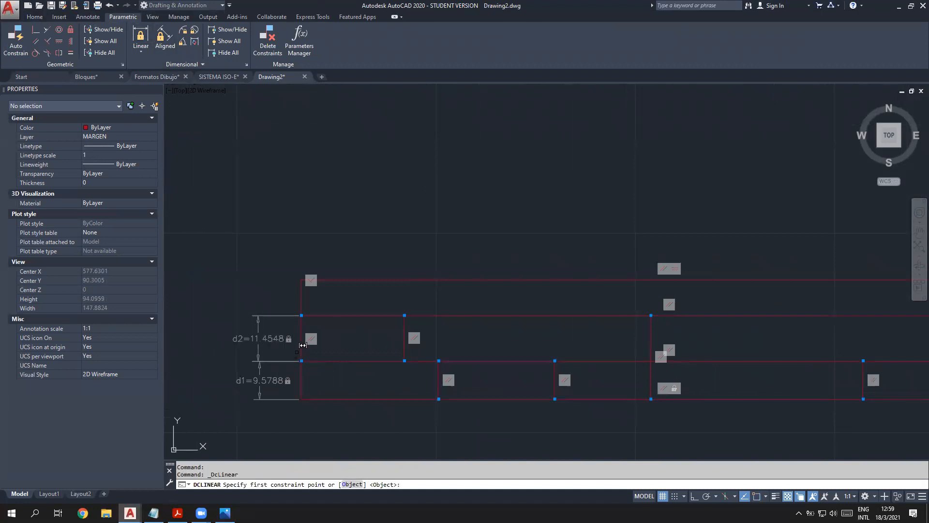
click(305, 320)
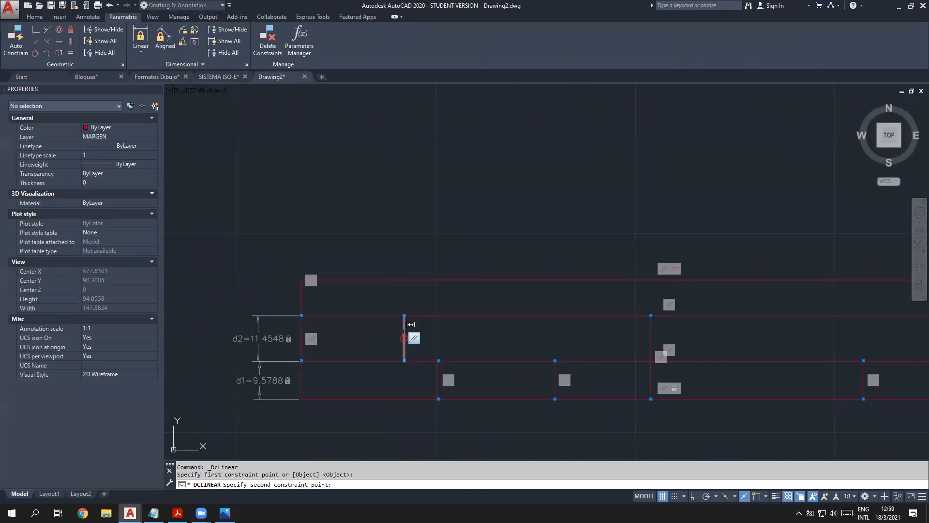
click(405, 316)
click(343, 249)
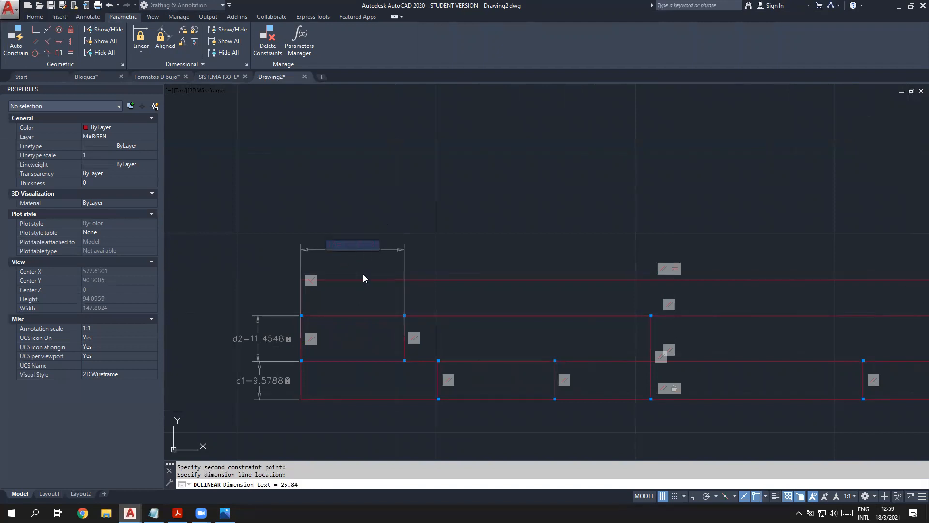
key(Return)
Step: Add a horizontal linear dimensional constraint from the title block's left edge to the lower row's first divider, placed below the block
middle_drag(398, 400, 398, 265)
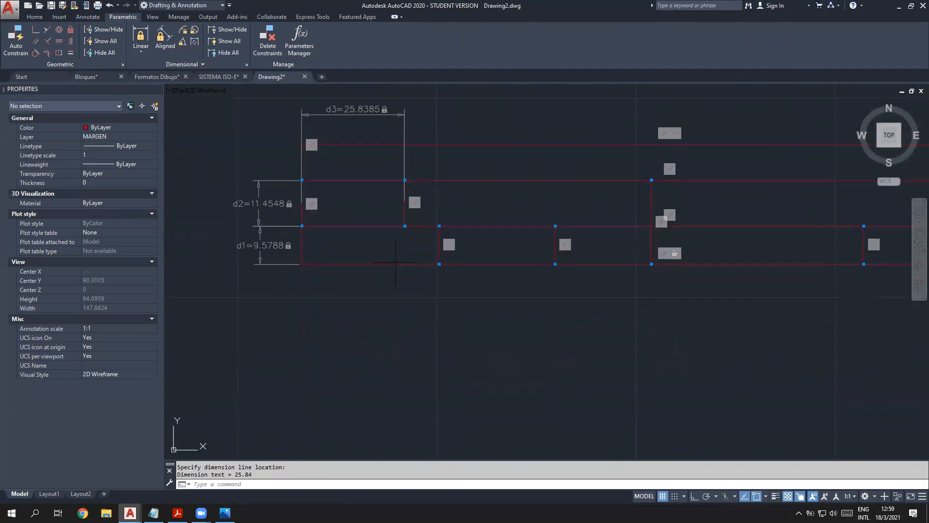
click(145, 39)
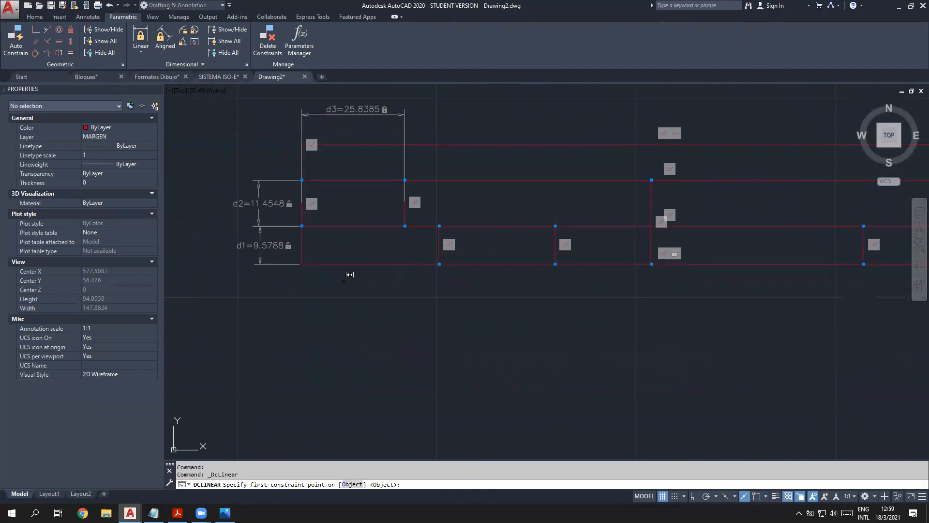
click(302, 247)
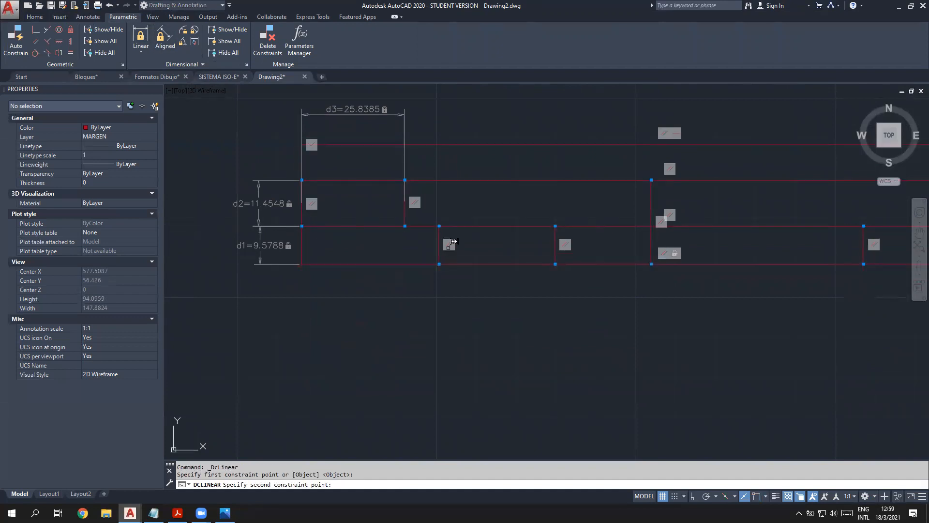
click(444, 244)
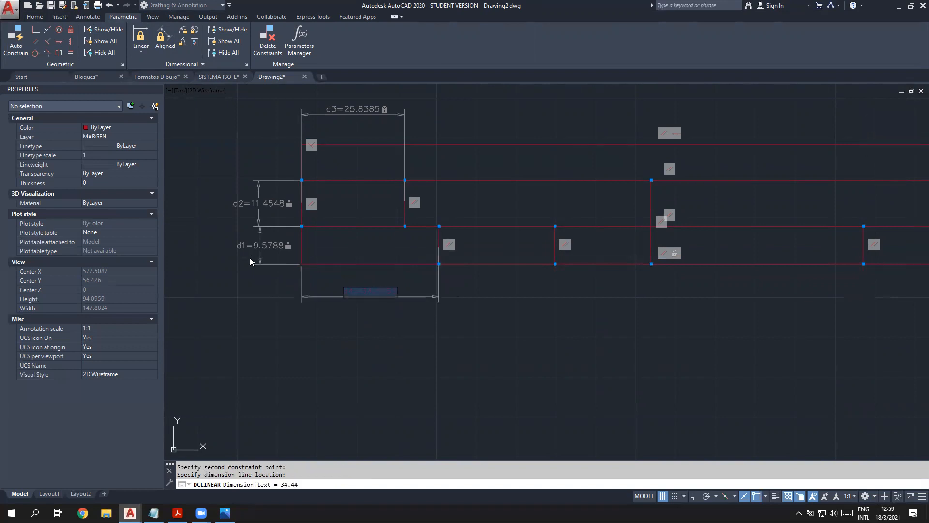
key(Return)
Step: Constrain the horizontal distance from the title block's left edge to the lower row's second divider, placing it below the previous dimension
click(143, 36)
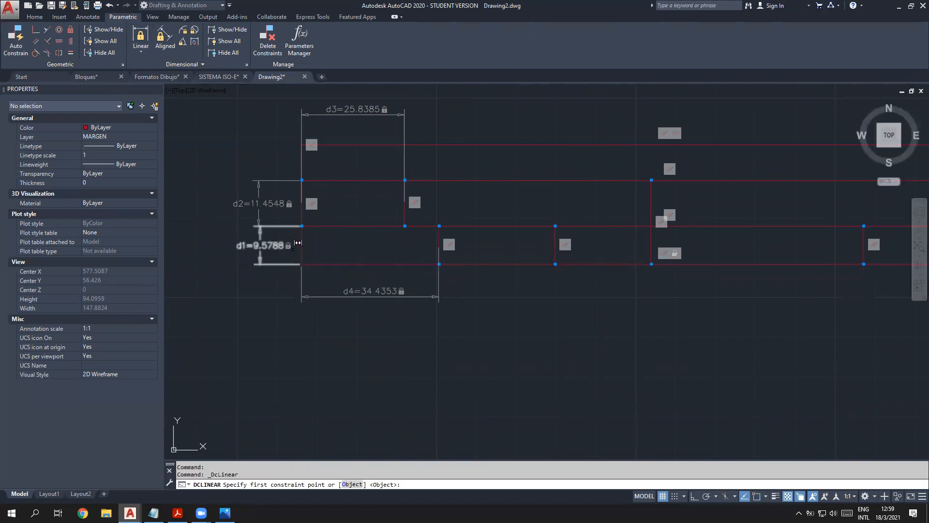
click(301, 254)
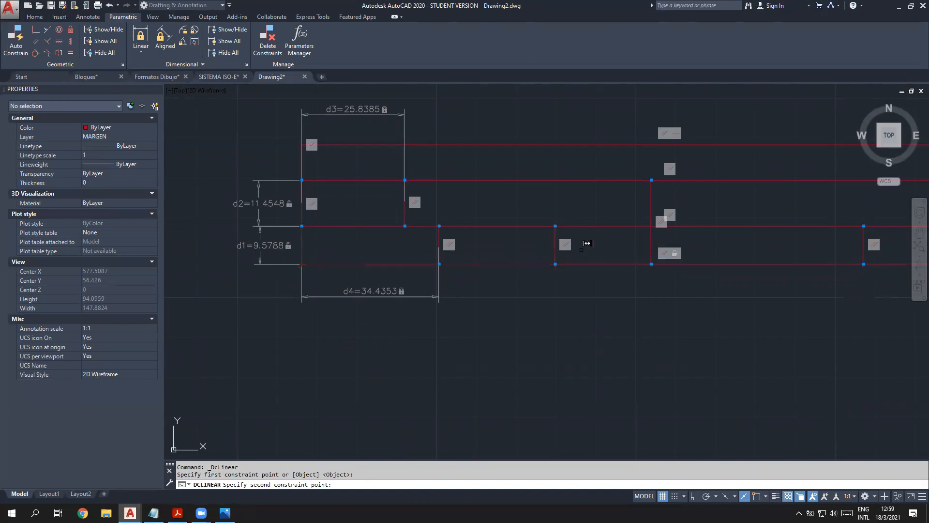
click(561, 248)
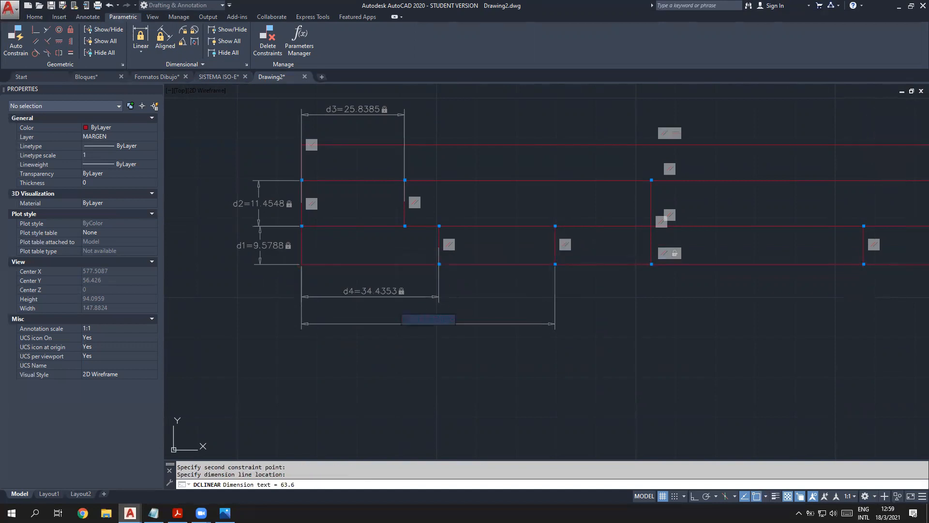
click(547, 323)
Step: Constrain the horizontal distance from the title block's left edge to the long central divider, placing it below the other two dimensions
scroll(643, 358, down, 2)
middle_drag(643, 357, 524, 362)
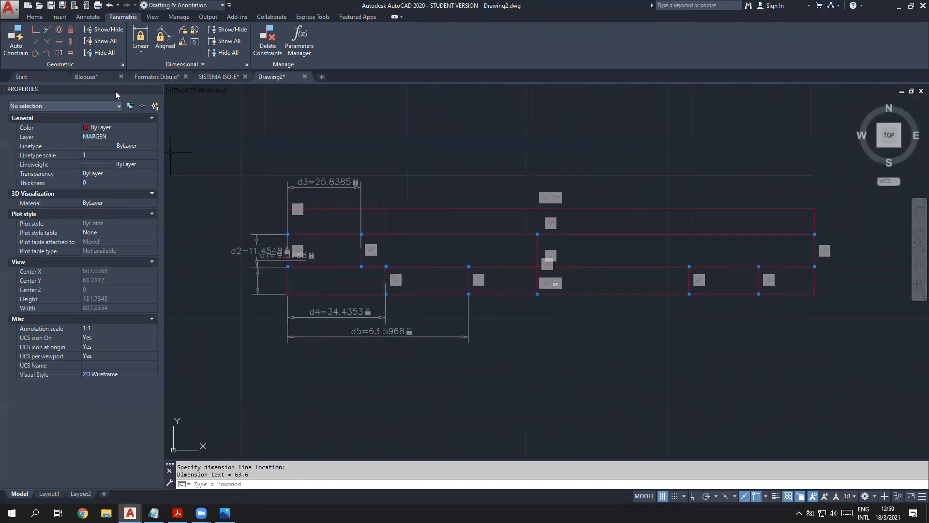
click(145, 38)
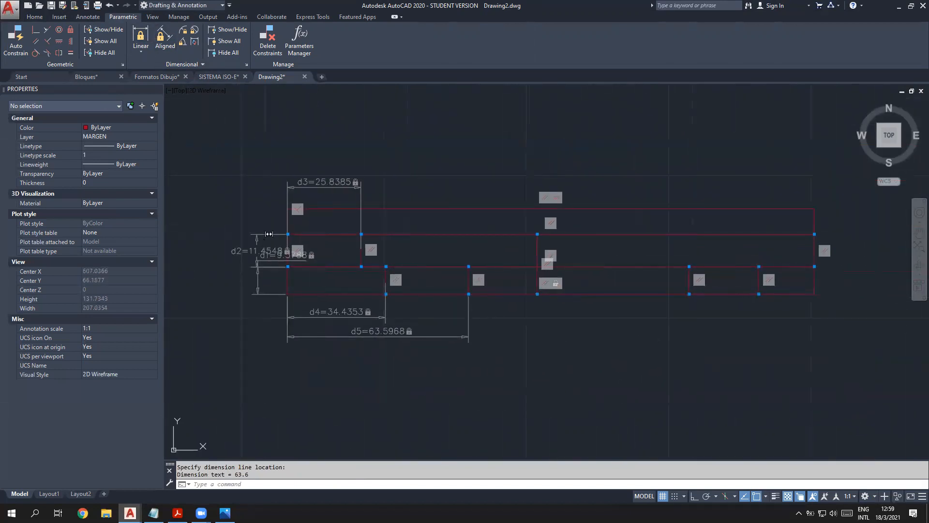
click(293, 276)
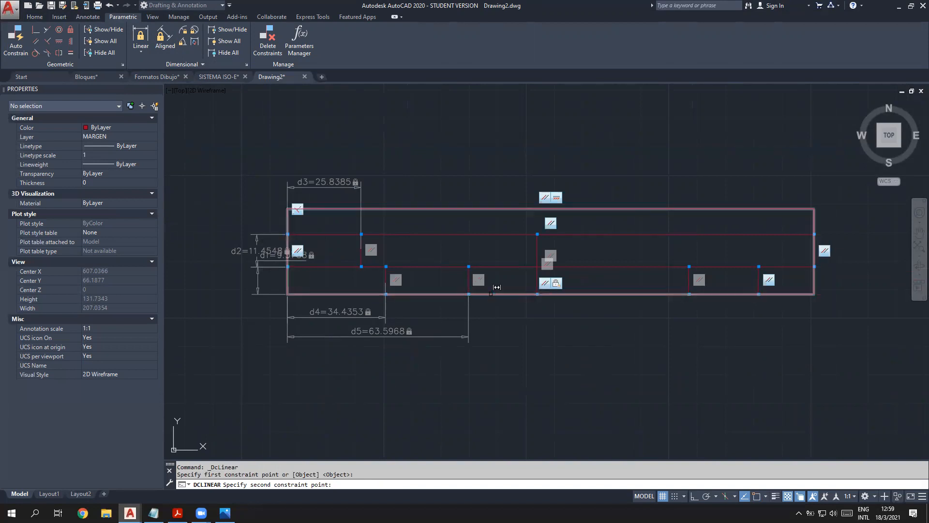
click(542, 274)
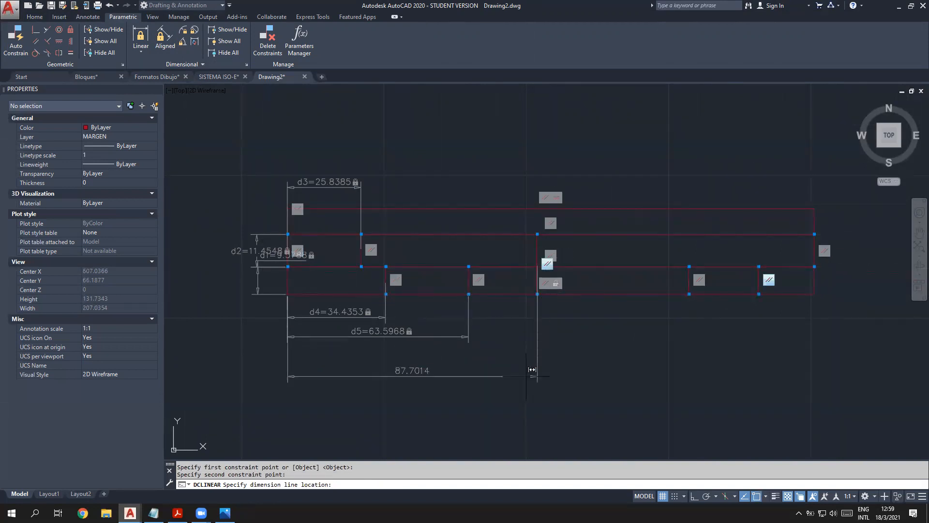
click(412, 363)
key(Return)
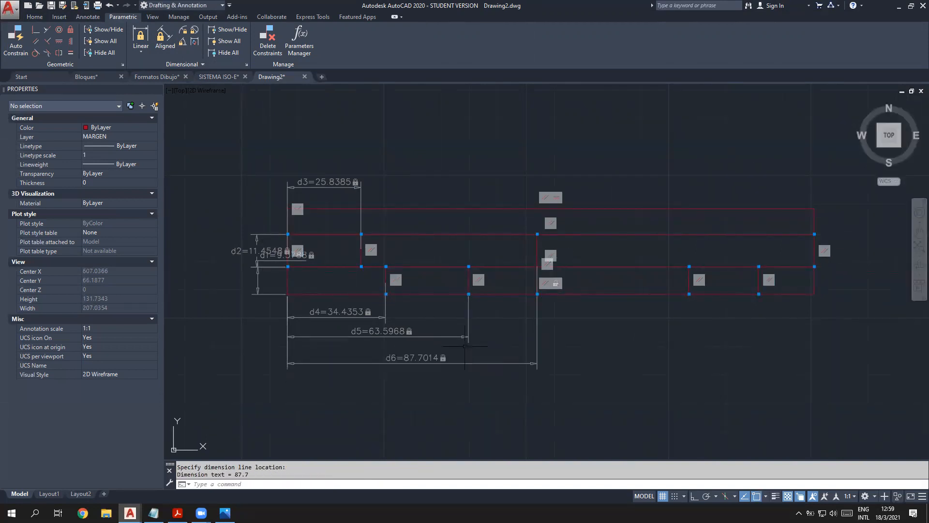
Step: Add a horizontal linear dimensional constraint from the central divider to the next divider on its right, placed below the title block
click(140, 34)
scroll(544, 281, up, 3)
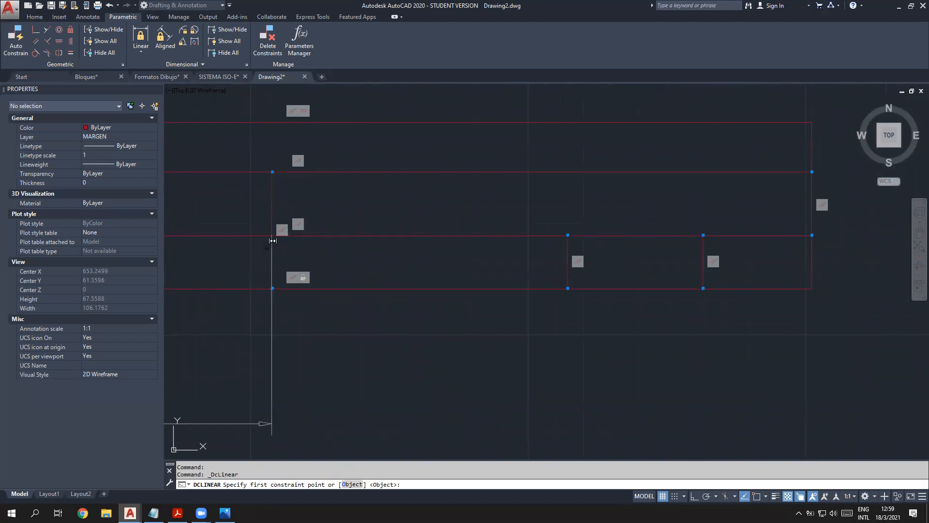
click(275, 256)
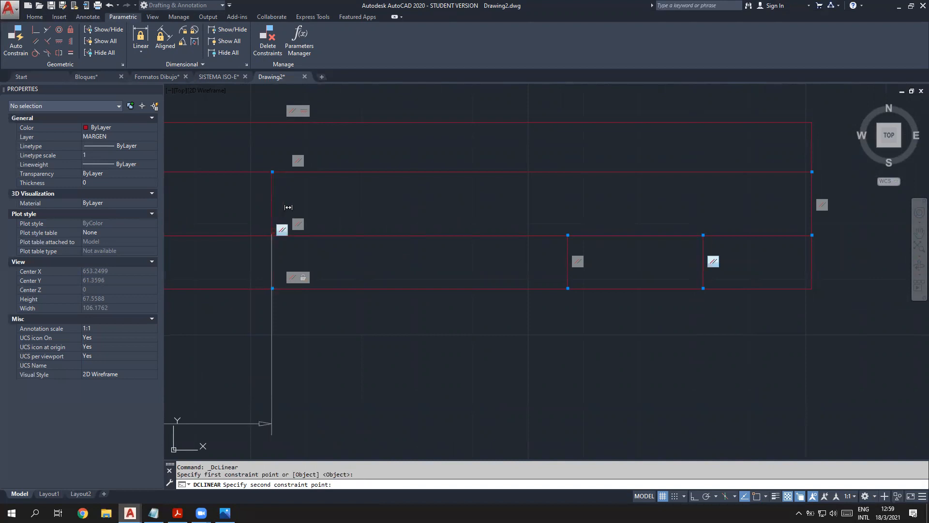
click(570, 269)
click(547, 338)
key(Return)
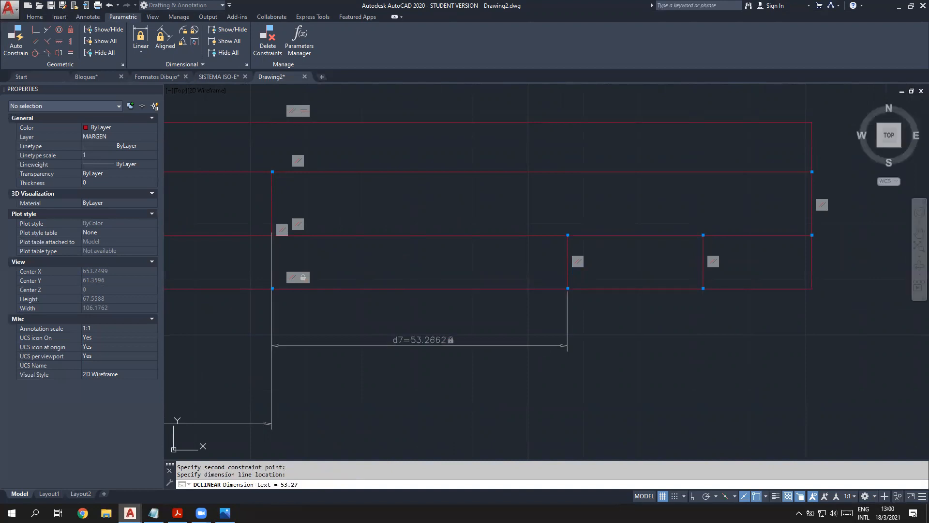
Step: Add a horizontal linear dimensional constraint between the lower row's last two dividers, in line with the adjacent dimension
click(140, 38)
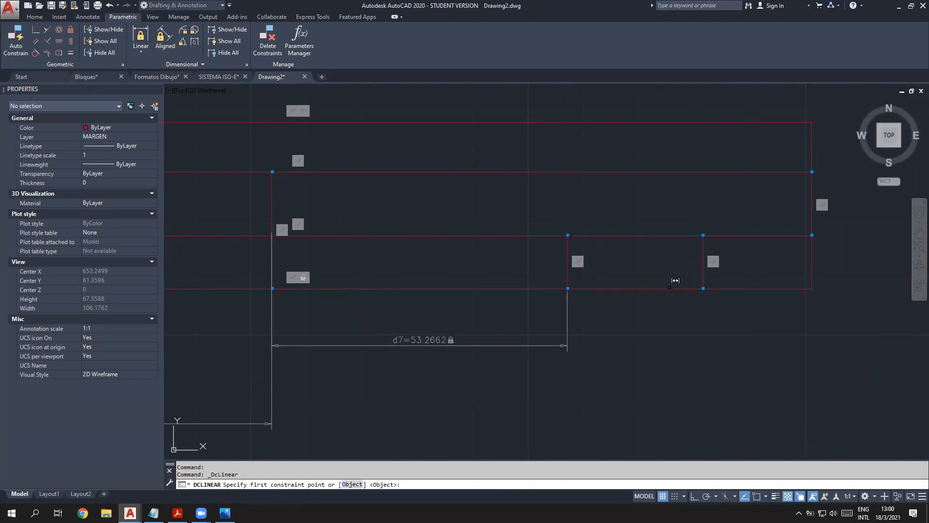
click(570, 271)
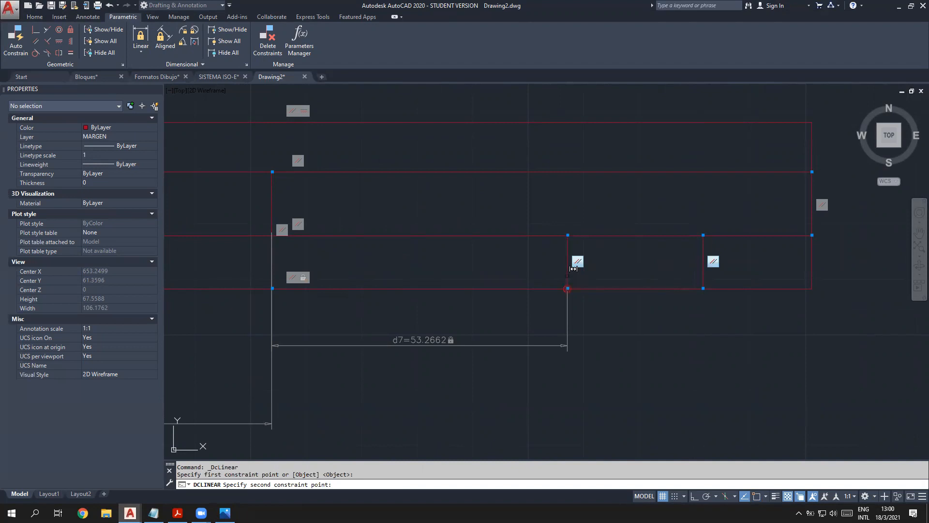
click(708, 271)
click(675, 347)
key(Return)
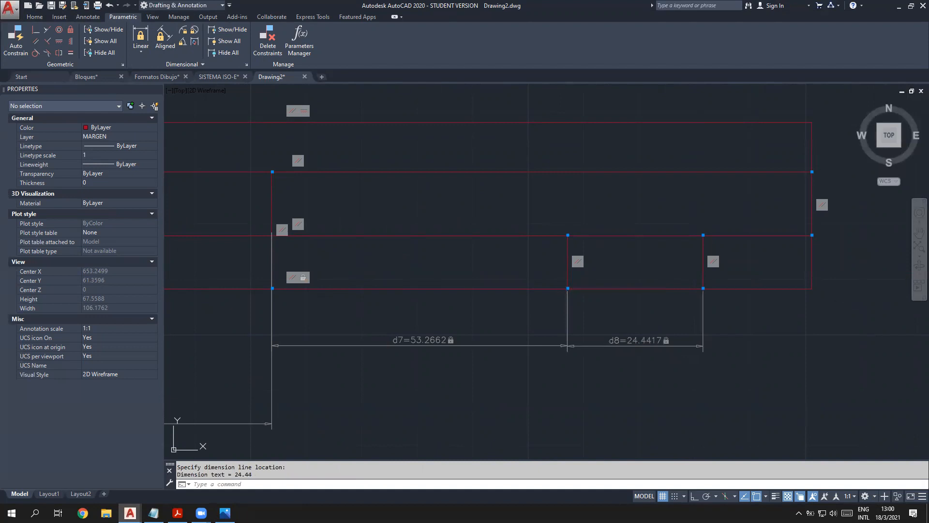
Step: Switch to Photos to check the title block dimensions in Rótulo.PNG, and return to the AutoCAD drawing
key(alt+Tab)
drag(474, 36, 474, 38)
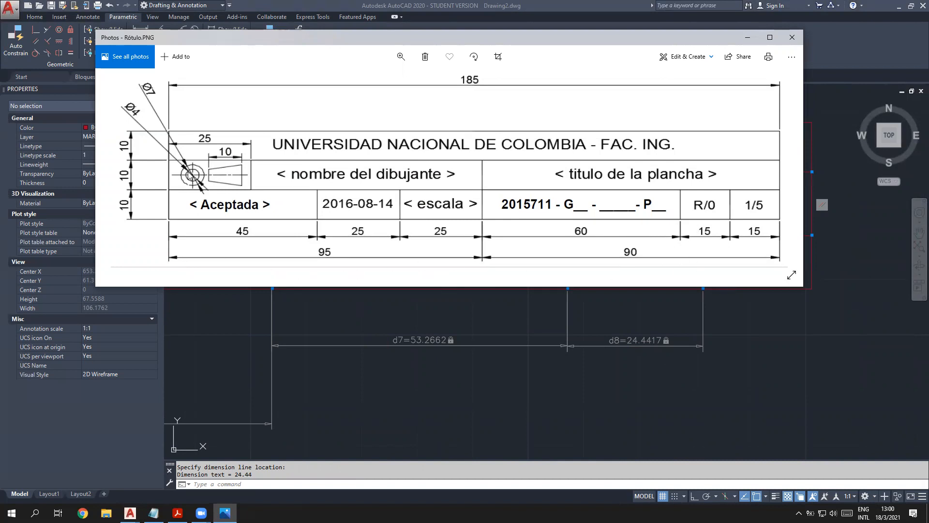
click(301, 4)
Step: Open the Parameters Manager and set the title block row heights d1 and d2 to 10 each
scroll(500, 332, down, 3)
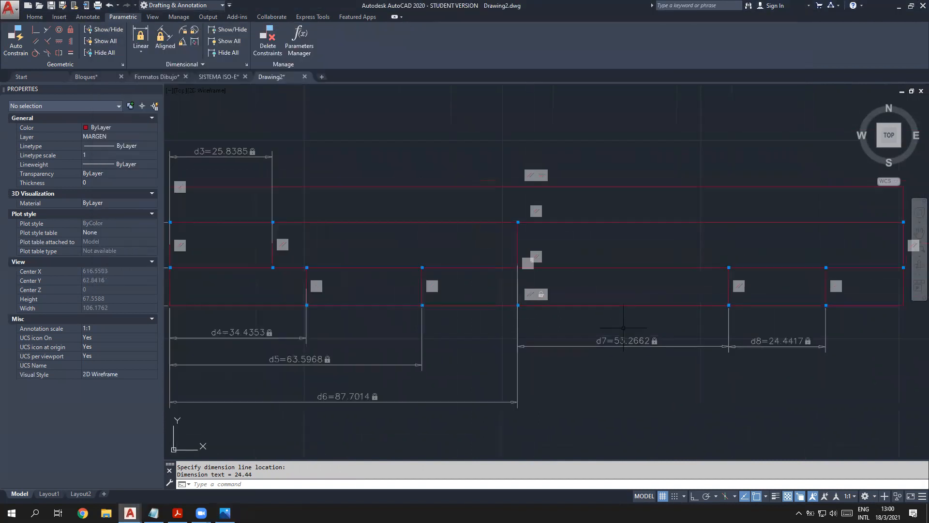
scroll(267, 291, up, 2)
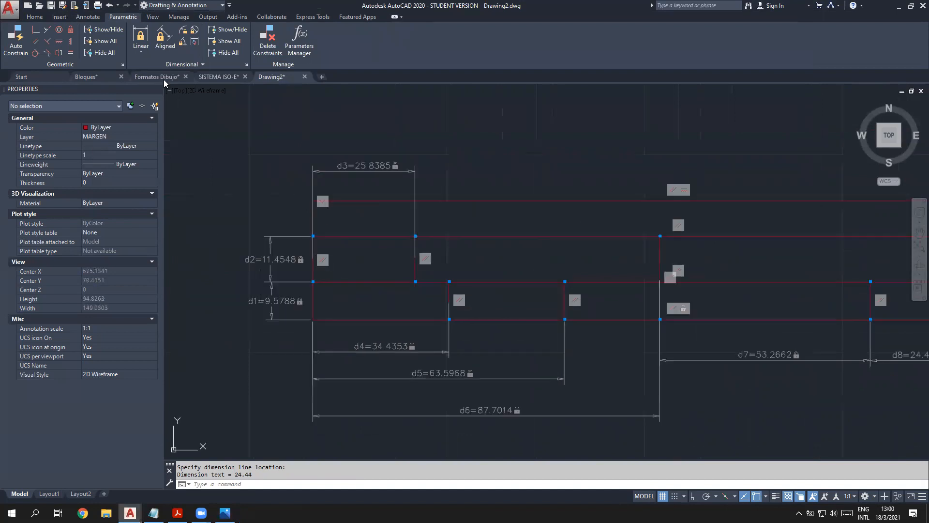
click(305, 49)
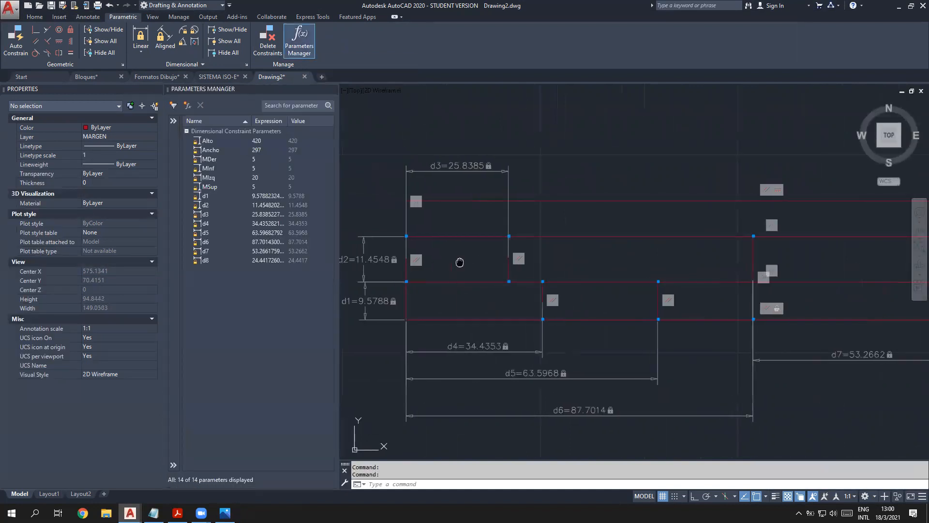
scroll(438, 271, up, 2)
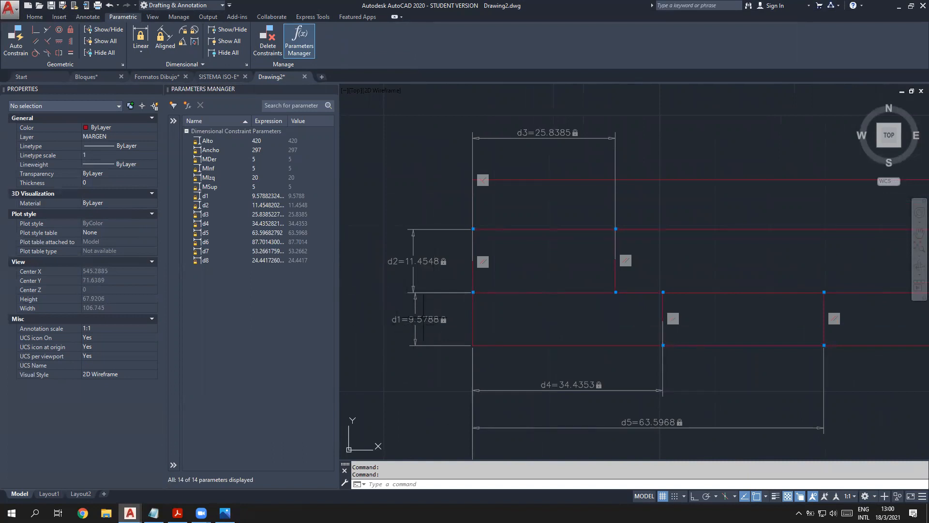
click(206, 198)
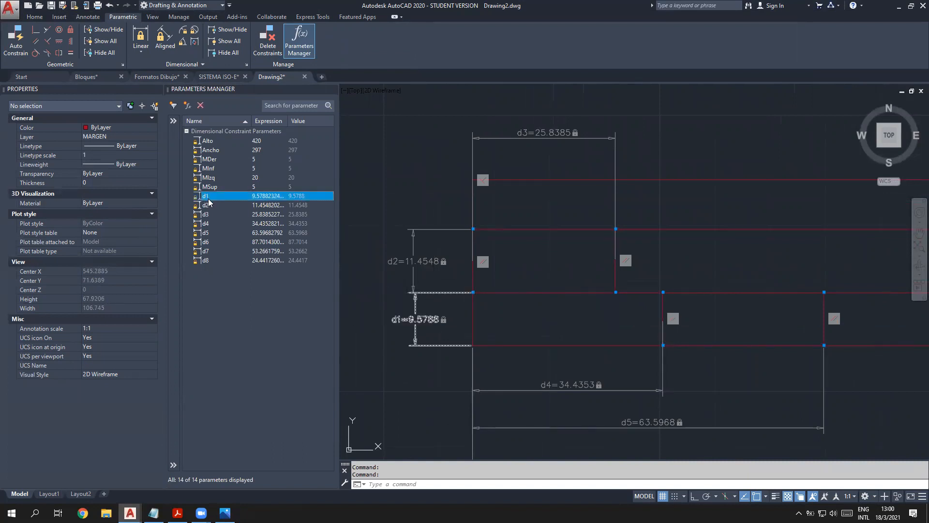
double_click(267, 196)
text(10)
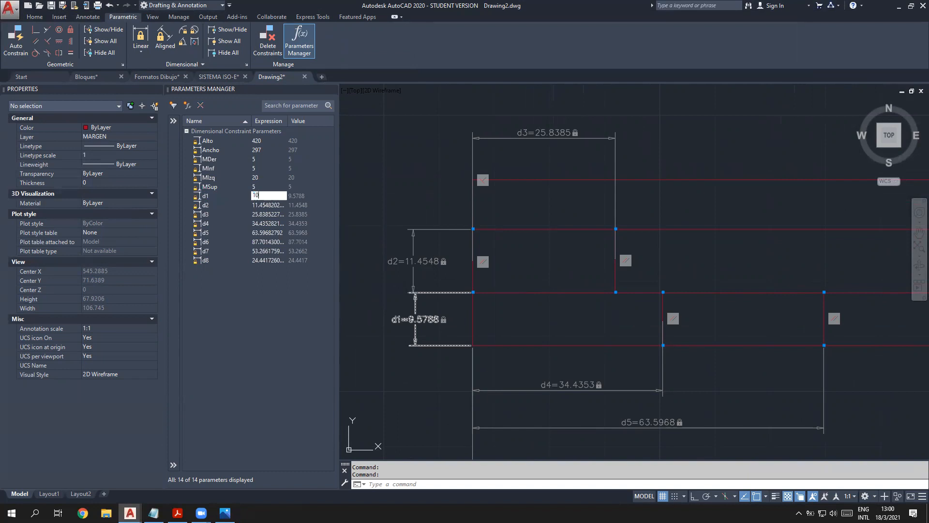
key(Return)
double_click(264, 207)
text(10)
key(Return)
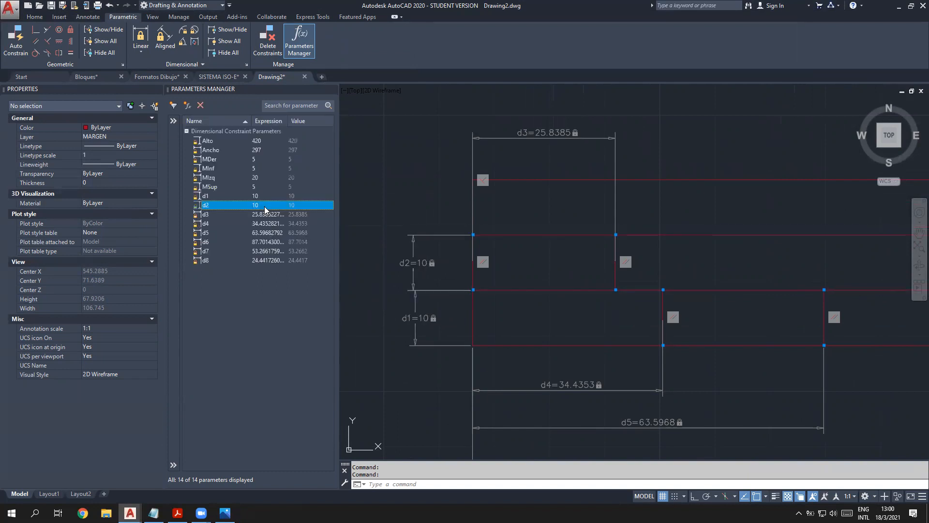
Step: Check Rótulo.PNG in Photos and set parameter d6, from the left edge to the central divider, to 95
scroll(712, 272, down, 2)
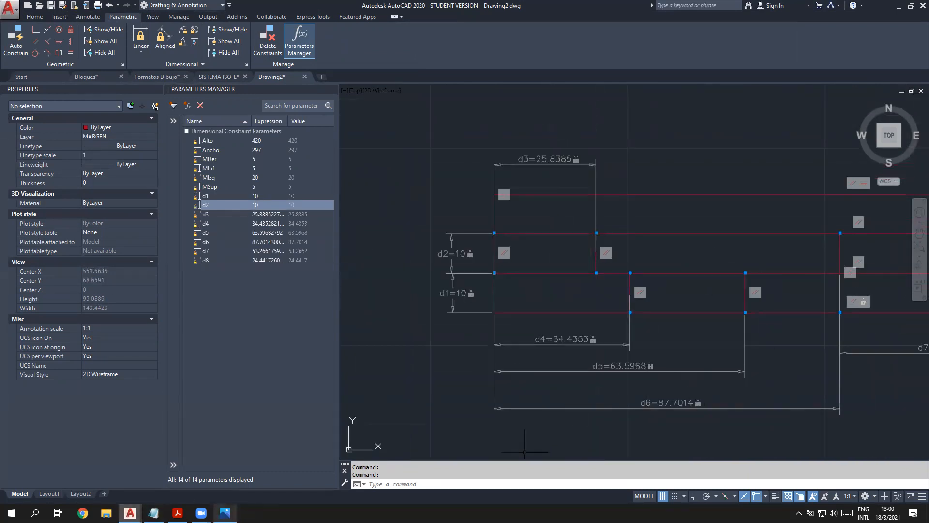
click(225, 513)
click(226, 513)
click(208, 242)
click(257, 241)
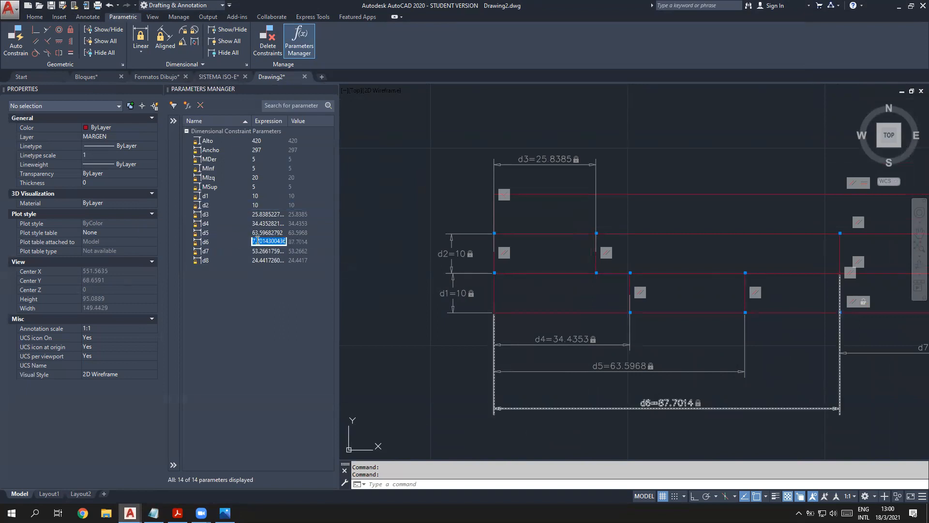
text(95)
key(Return)
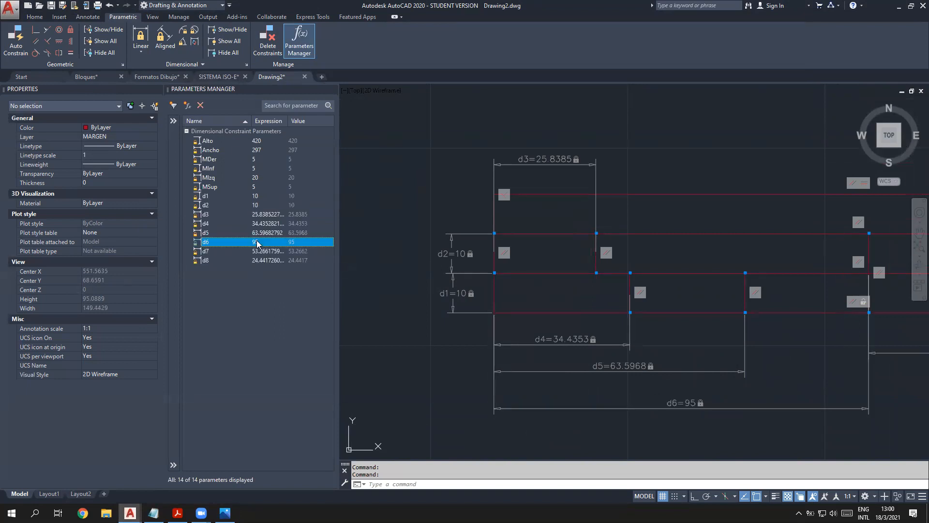
Step: Consult Rótulo.PNG in Photos again and set parameter d4, the width of the lower row's first cell, to 45
mouse_move(847, 342)
middle_down()
mouse_move(500, 353)
mouse_move(833, 352)
middle_up()
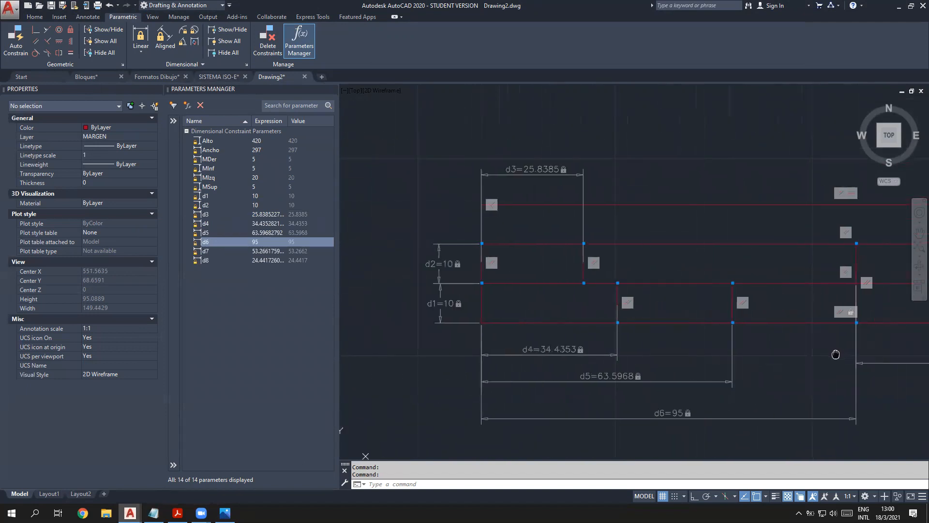
scroll(567, 338, up, 1)
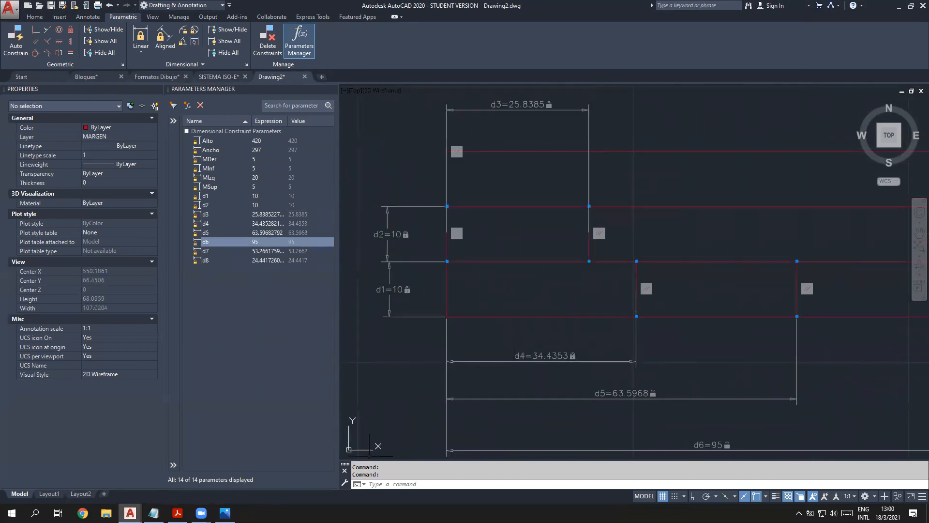
click(225, 512)
click(225, 513)
double_click(262, 223)
text(45)
key(Return)
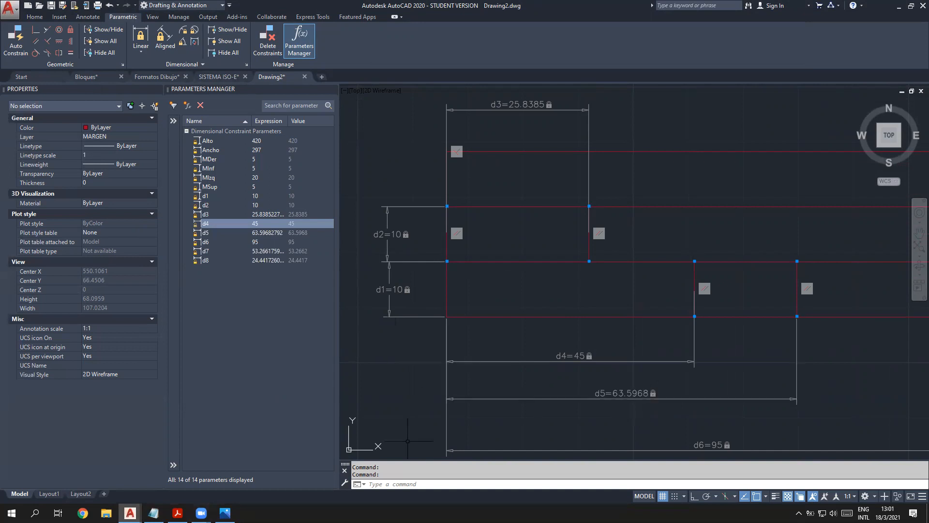
Step: Check the second cell's width in Rótulo.PNG and set parameter d5, from the left edge to the second divider, to 70
click(224, 513)
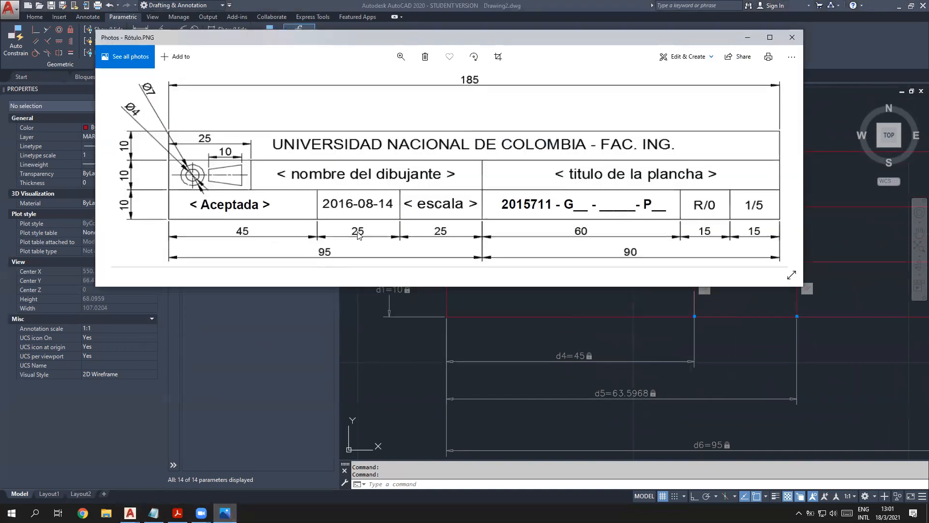
click(435, 5)
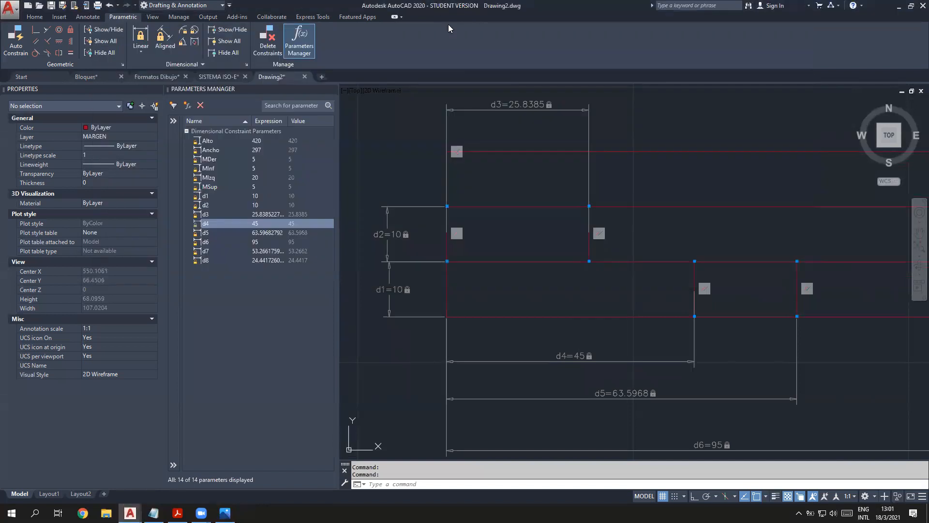
click(602, 396)
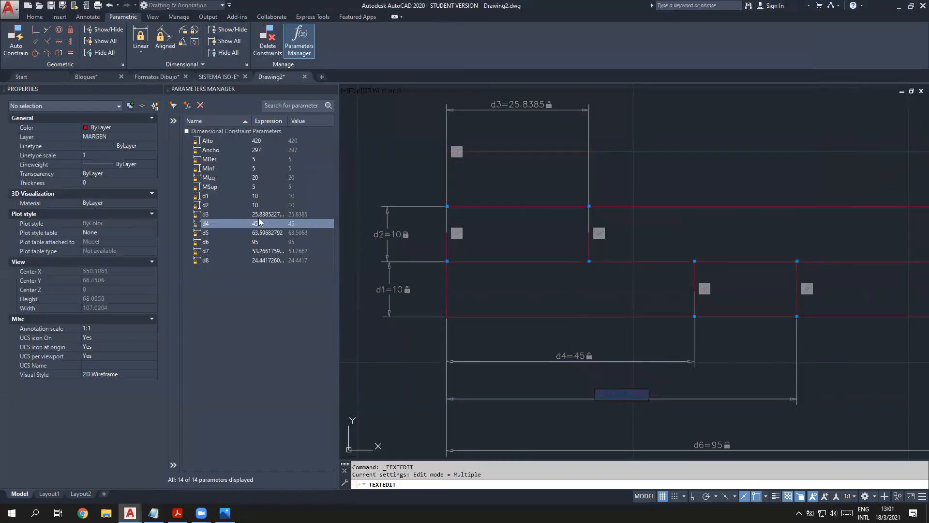
double_click(267, 233)
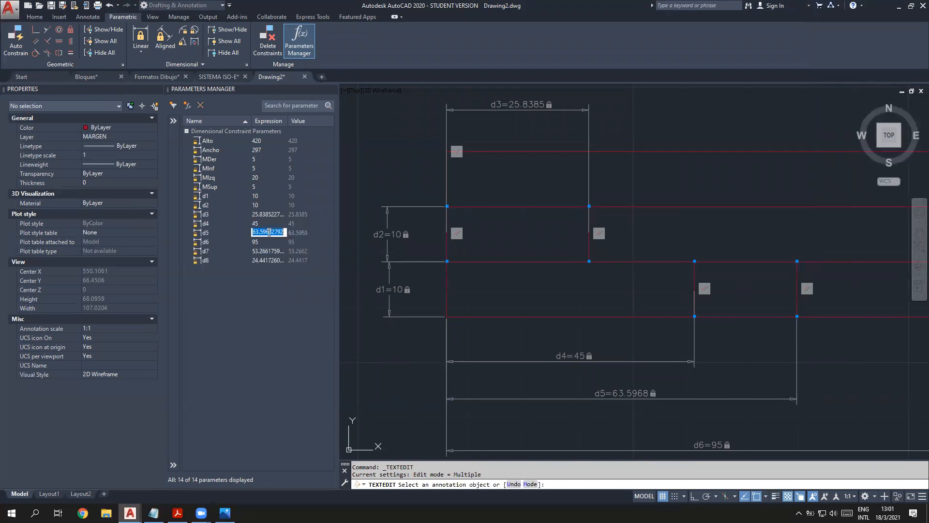
text(70)
key(Return)
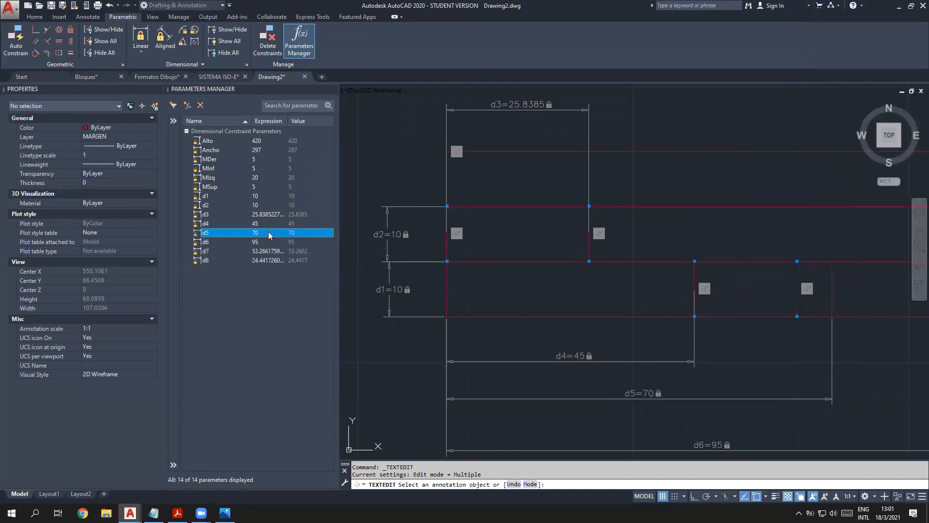
Step: Check the cells past the central divider in Rótulo.PNG and set parameter d7 to 60
middle_drag(722, 370, 663, 369)
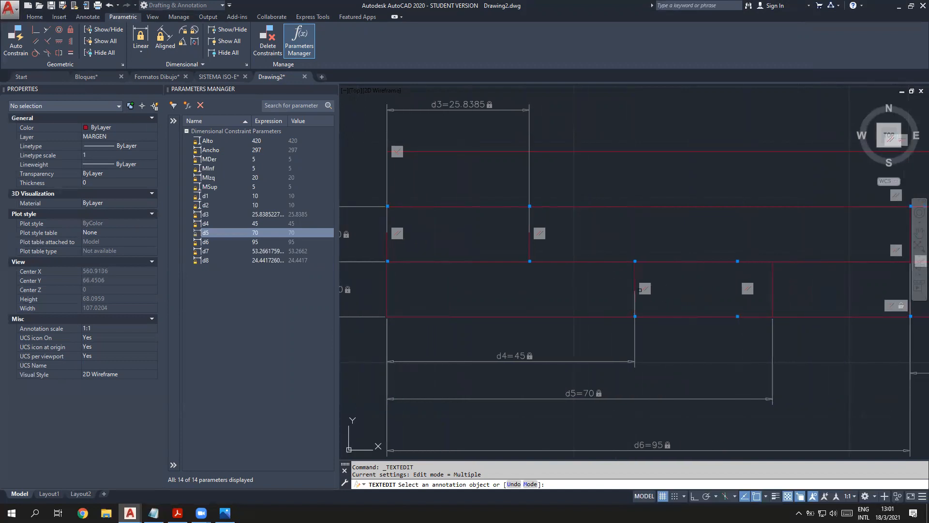
scroll(413, 362, down, 2)
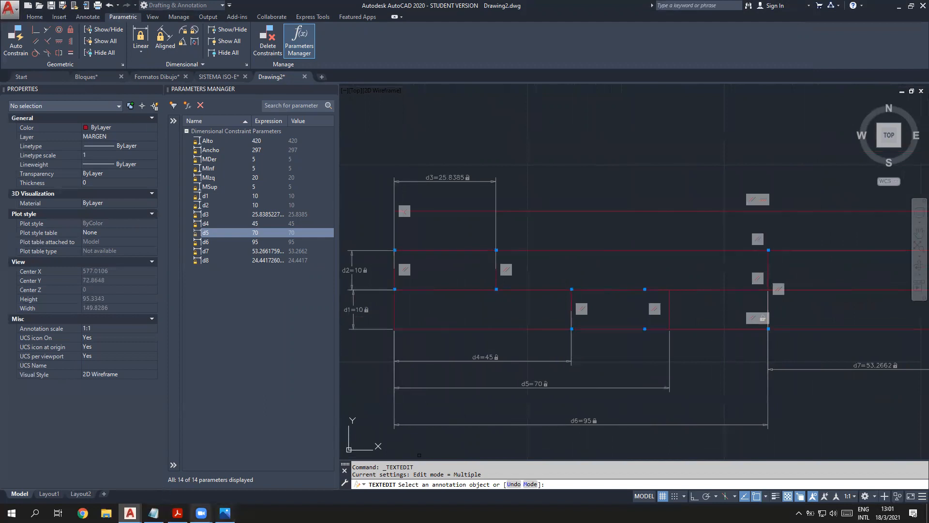
mouse_move(201, 512)
middle_drag(644, 377, 384, 382)
scroll(672, 376, up, 2)
middle_drag(573, 385, 586, 404)
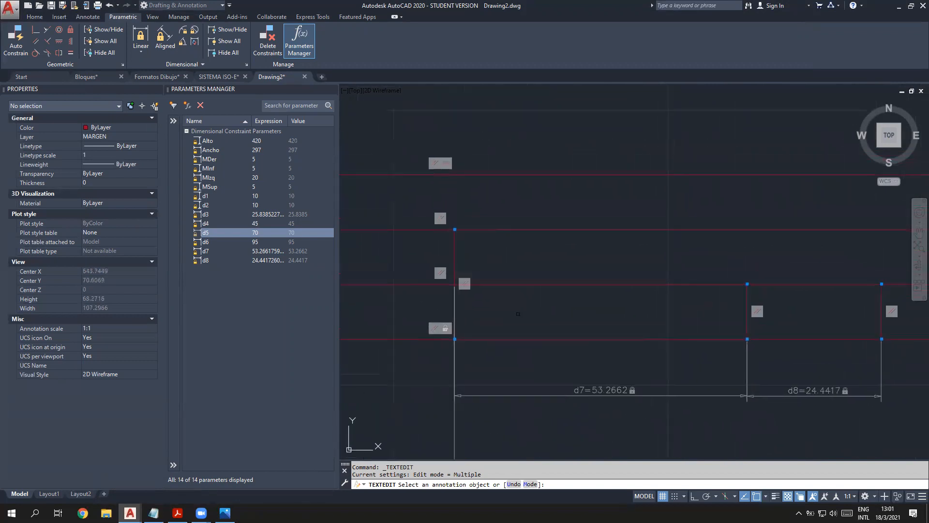
click(224, 512)
click(225, 512)
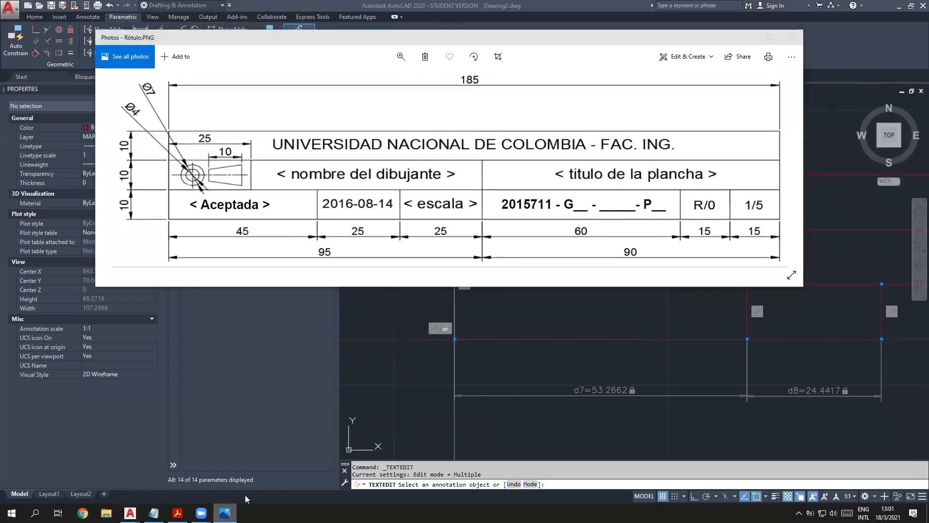
click(263, 252)
click(264, 252)
text(60)
key(Return)
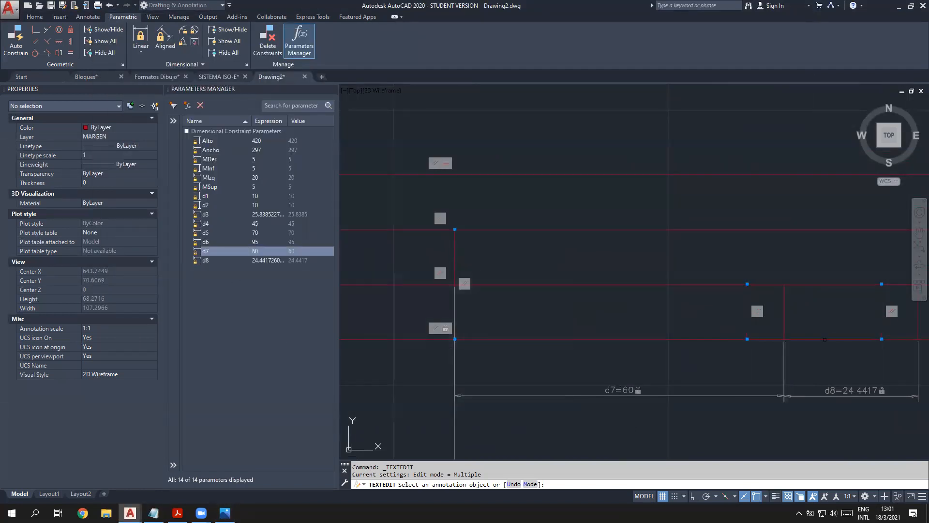
Step: Set parameter d8, between the lower row's last two dividers, to 15 per Rótulo.PNG and close the Parameters Manager
middle_drag(814, 375, 733, 370)
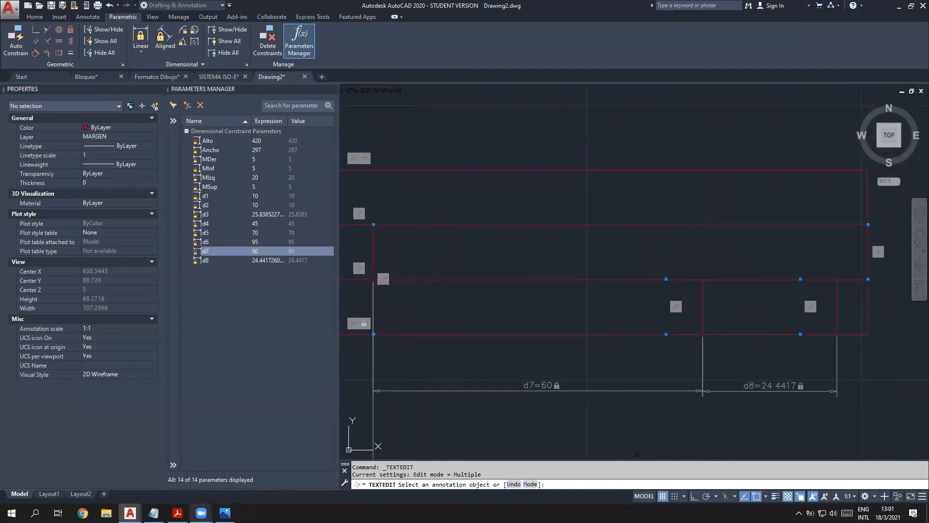
click(223, 512)
click(223, 512)
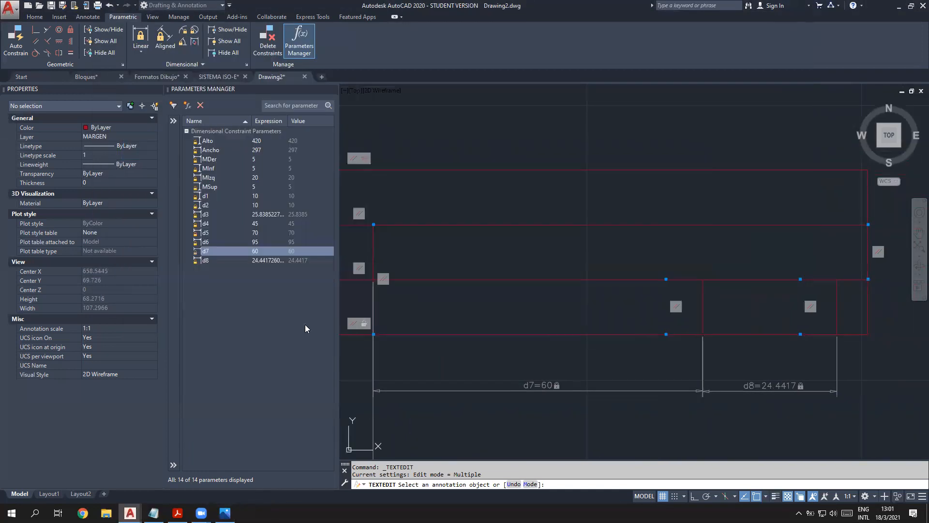
double_click(262, 260)
text(15)
key(Return)
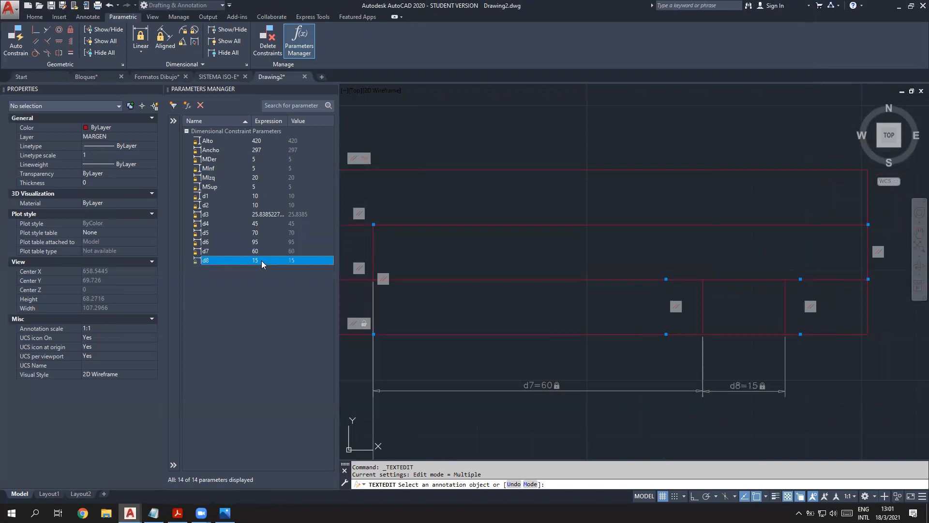
click(332, 89)
Step: Check the spacing between the lower row's first two dividers with a trial dimension, without placing it
scroll(393, 315, down, 2)
middle_drag(374, 313, 634, 334)
scroll(437, 342, up, 2)
middle_drag(485, 345, 418, 306)
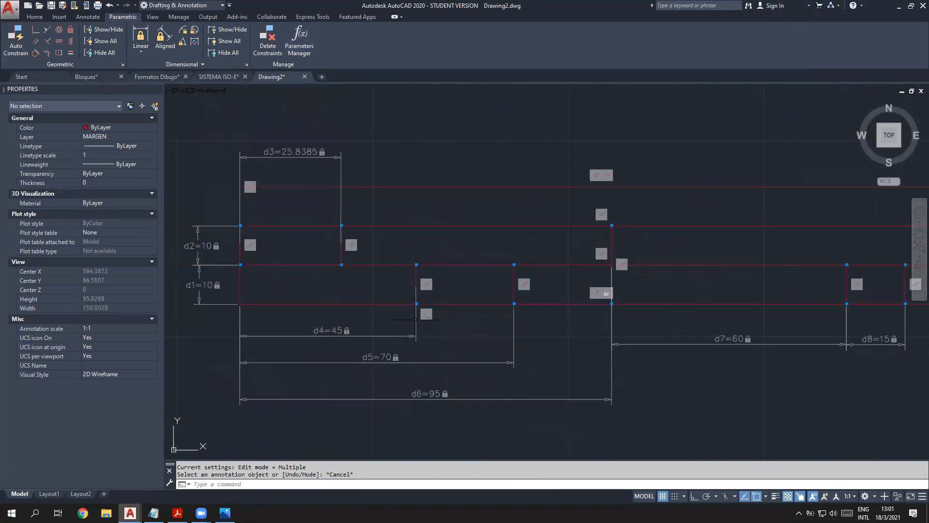
click(86, 17)
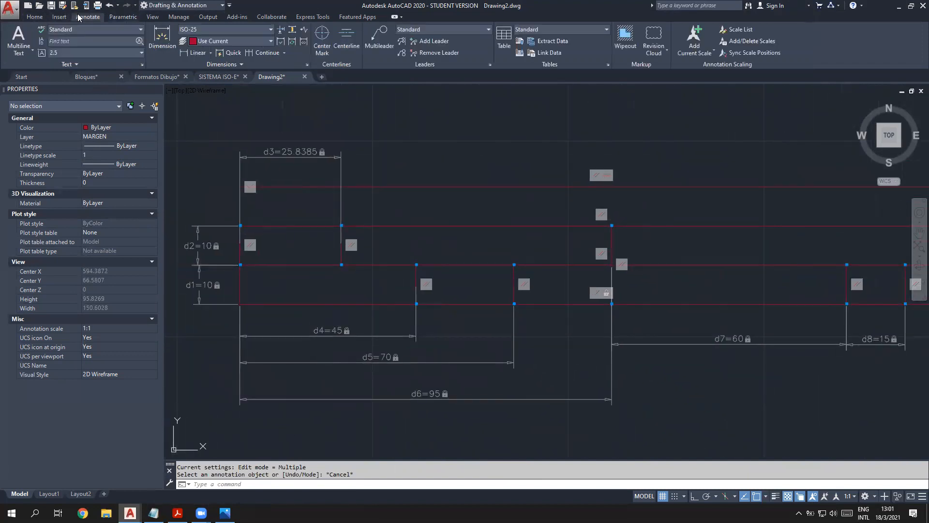
click(162, 37)
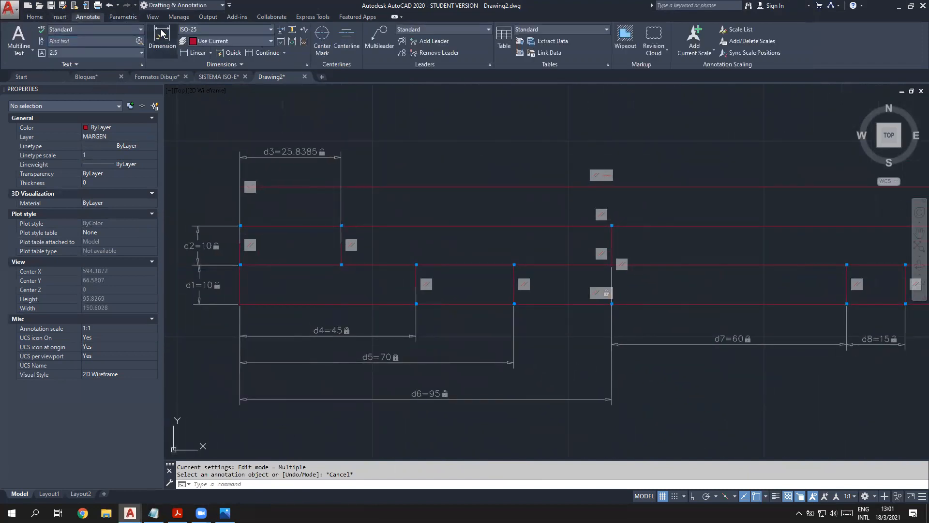
click(416, 265)
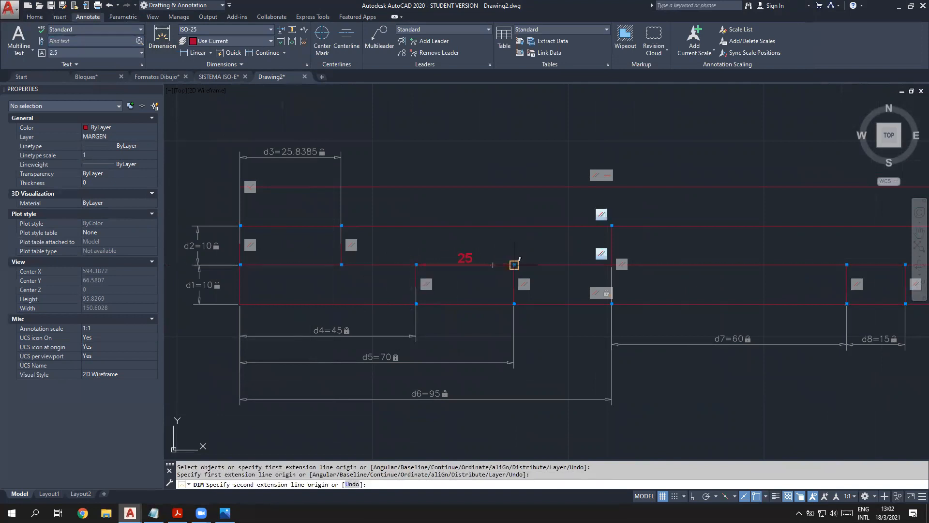
click(514, 265)
key(Escape)
Step: Check the spacing between the lower row's last two dividers with a trial dimension, without placing it
middle_drag(623, 321, 228, 335)
click(156, 34)
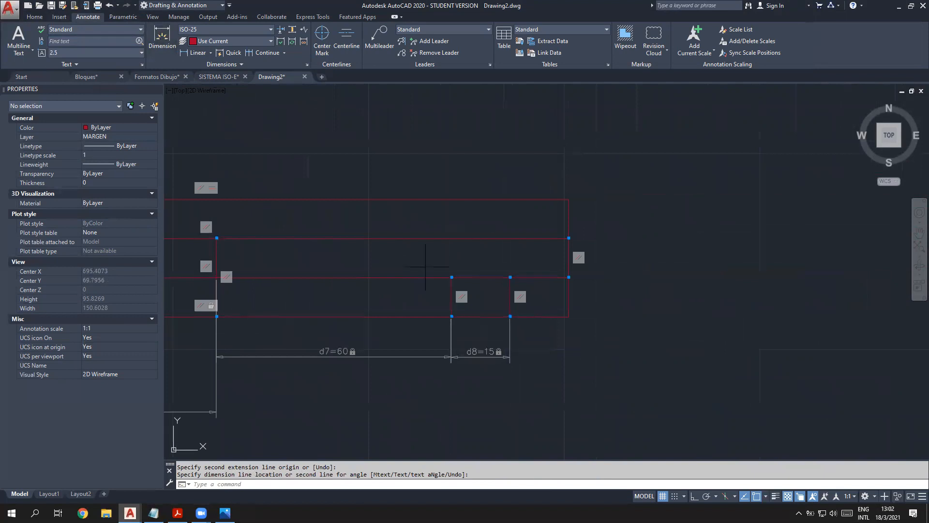
click(451, 276)
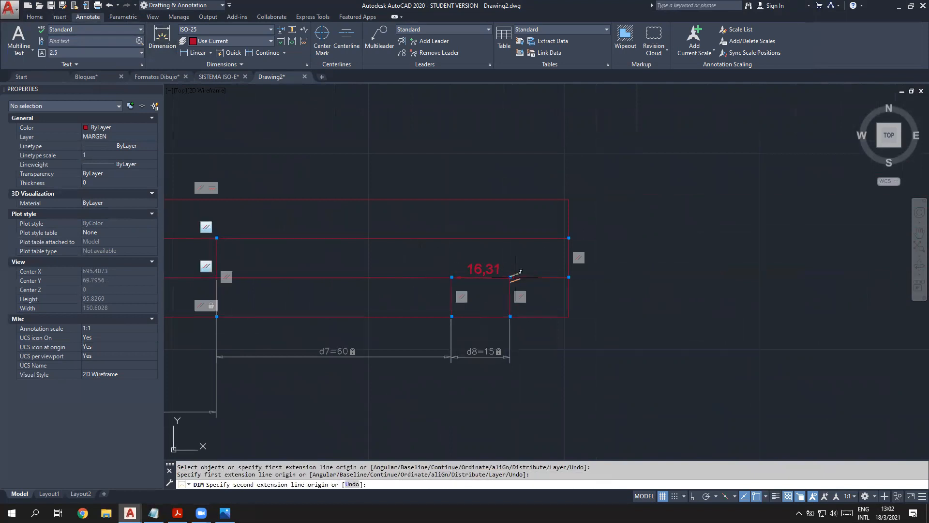
click(510, 276)
key(Escape)
Step: Check the width of the lower row's last cell with a trial dimension, cancel it, and view the whole title block
click(157, 54)
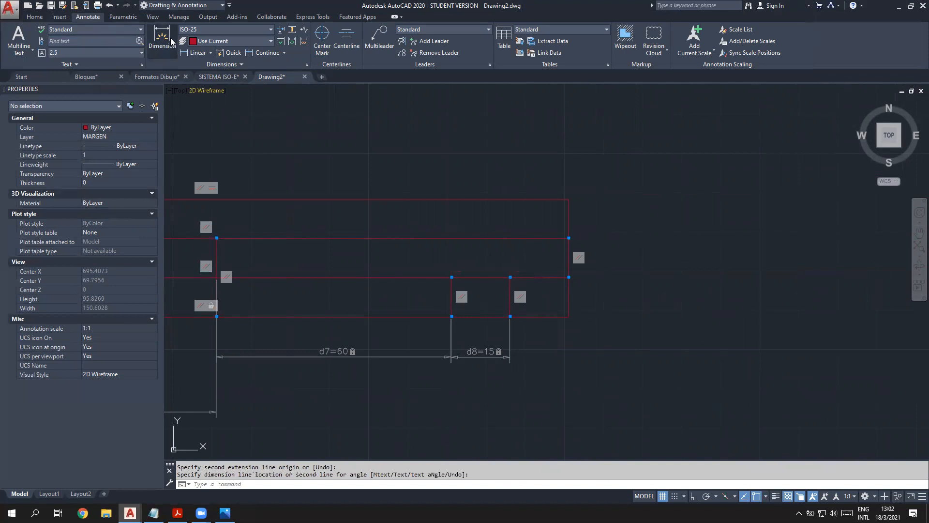
click(510, 277)
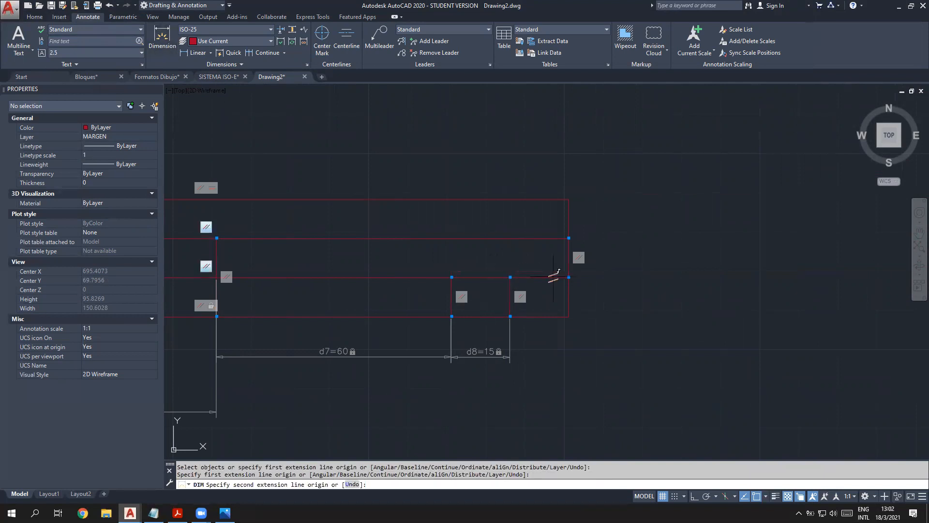
key(Escape)
scroll(339, 316, down, 4)
middle_drag(397, 340, 625, 344)
scroll(501, 314, up, 2)
middle_drag(496, 354, 528, 355)
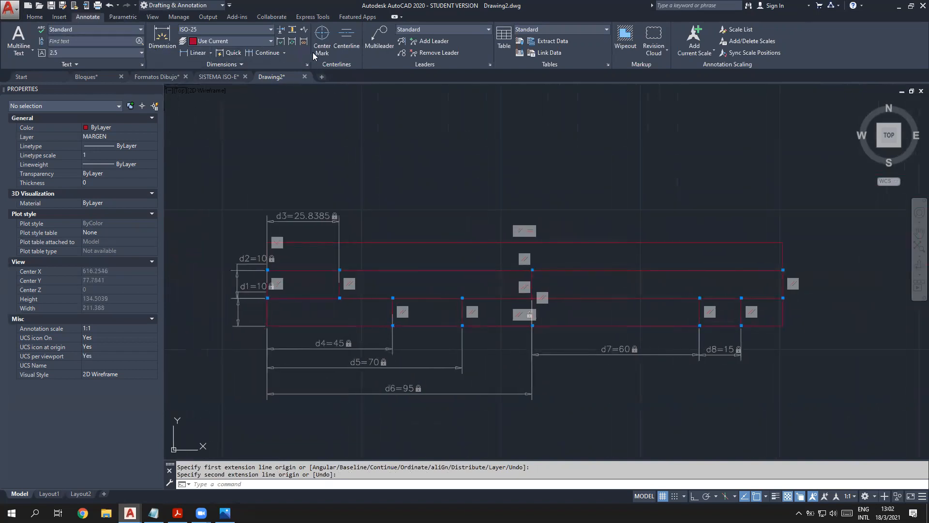
Step: Hide all geometric and dimensional constraints on the title block
click(123, 17)
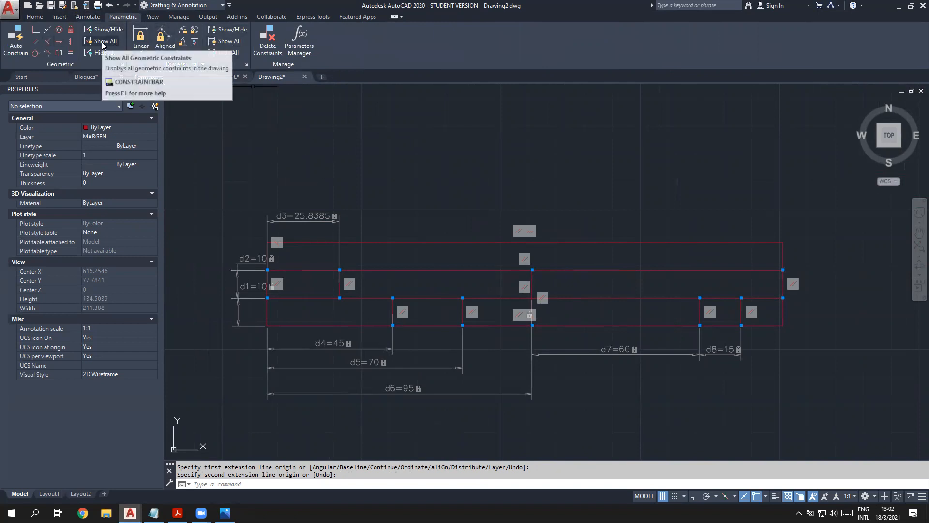
click(103, 55)
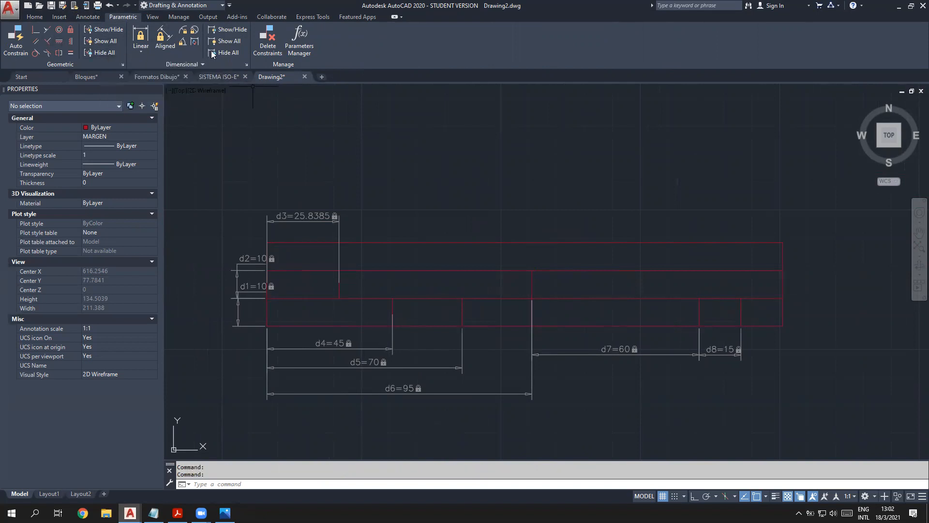
click(220, 51)
scroll(611, 384, up, 1)
scroll(591, 369, down, 1)
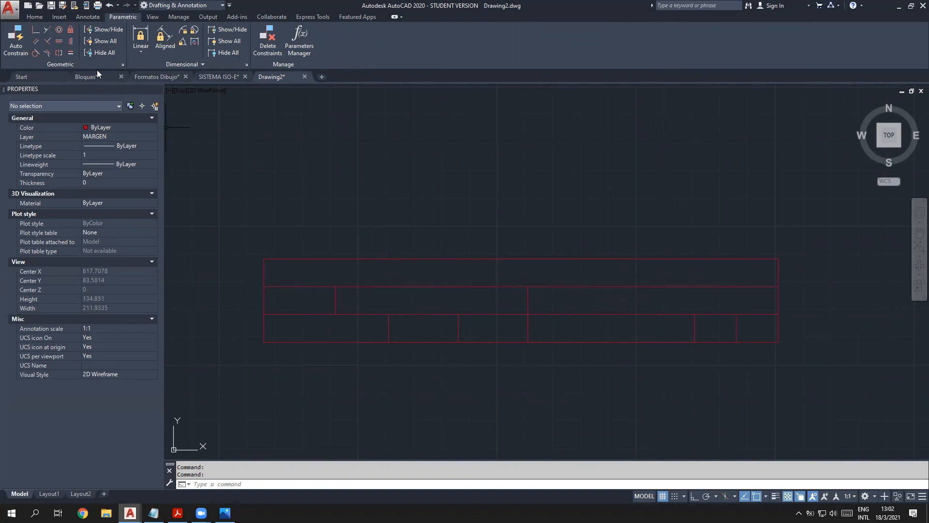
Step: Start a single-line text with Middle justification, centred between opposite corners of the title block's top row
click(311, 482)
text(text)
key(Return)
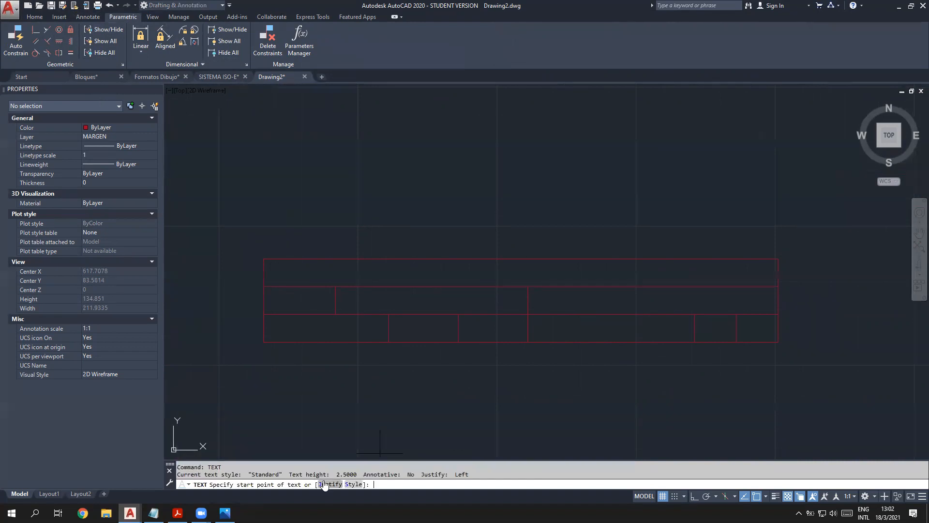
click(324, 484)
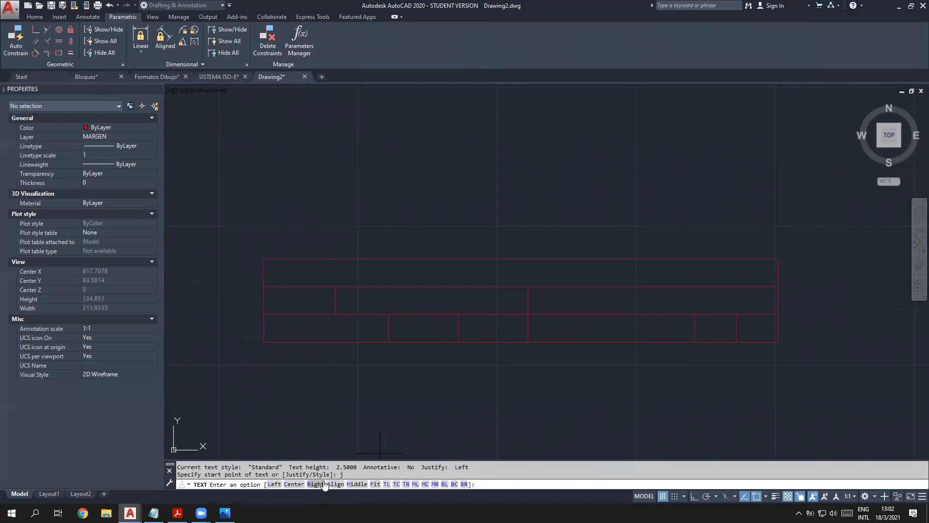
click(357, 485)
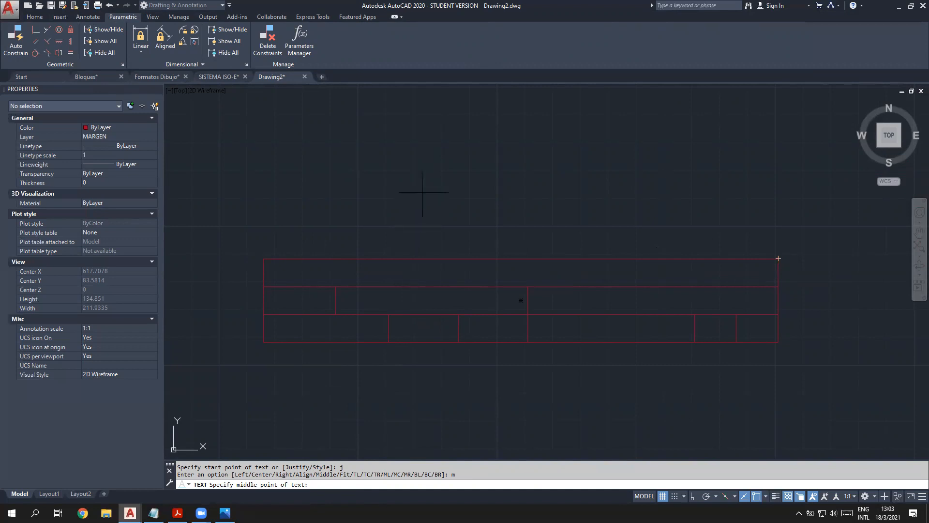
key(F8)
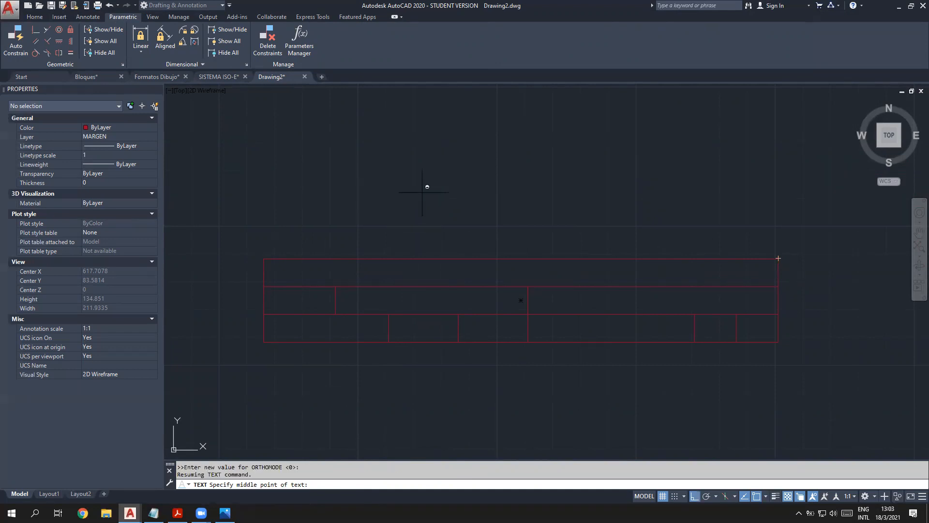
shift+right_click(423, 193)
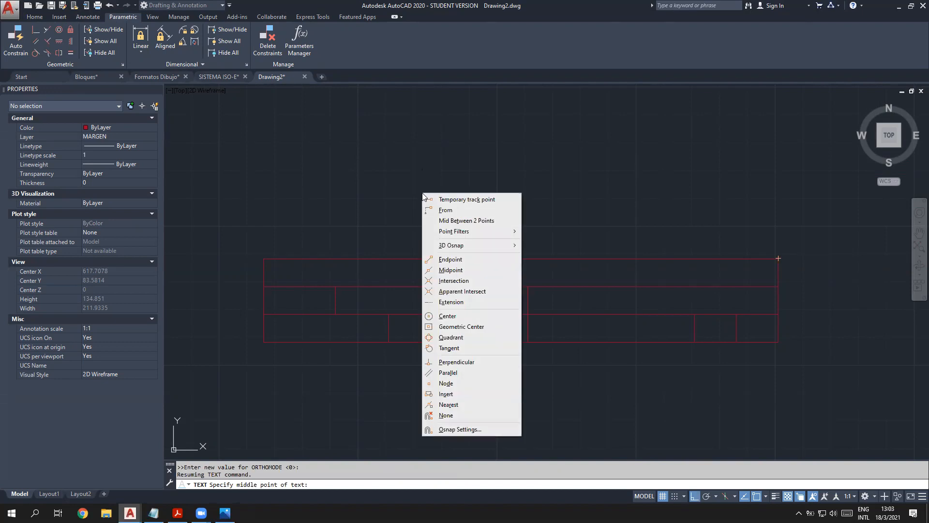
click(492, 222)
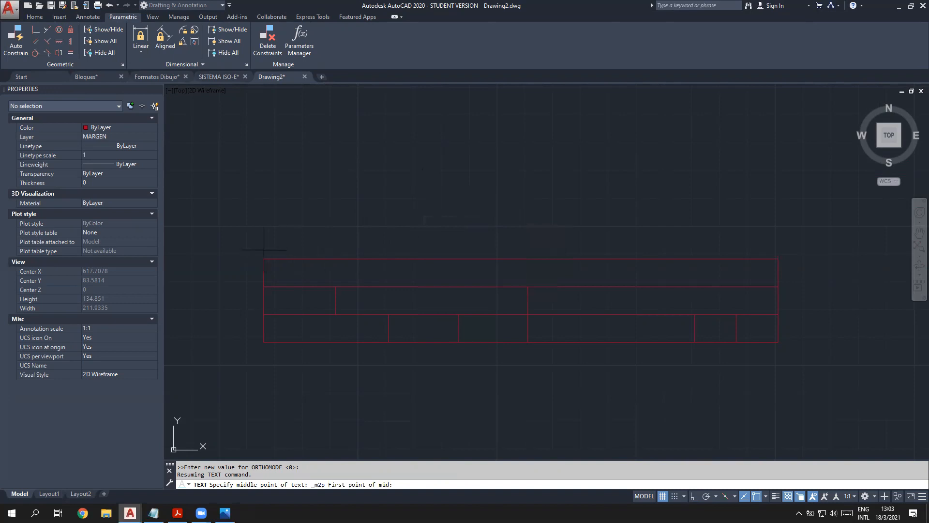
click(264, 257)
click(778, 286)
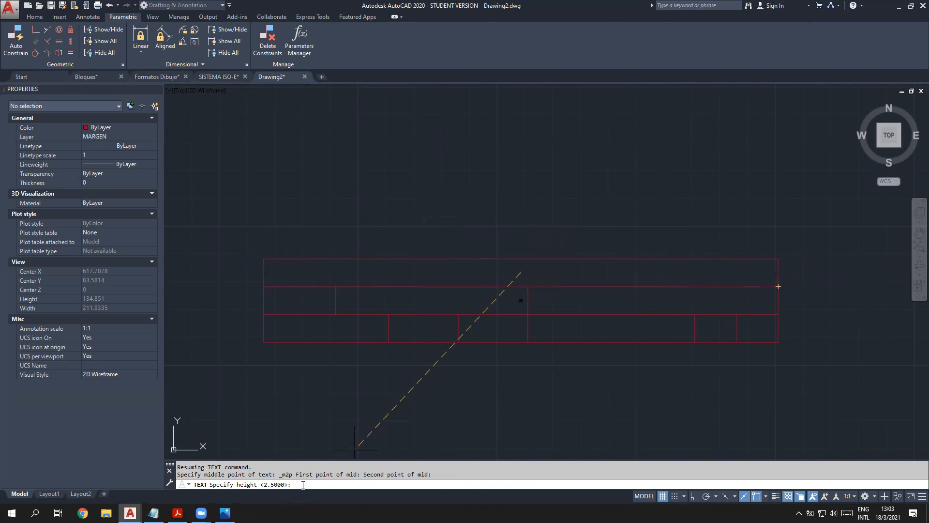
Step: Give the text height 4 and rotation 0, and enter "UNIVERSIDAD NACIONAL DE COLOMBIA - FAC. ING."
key(Return)
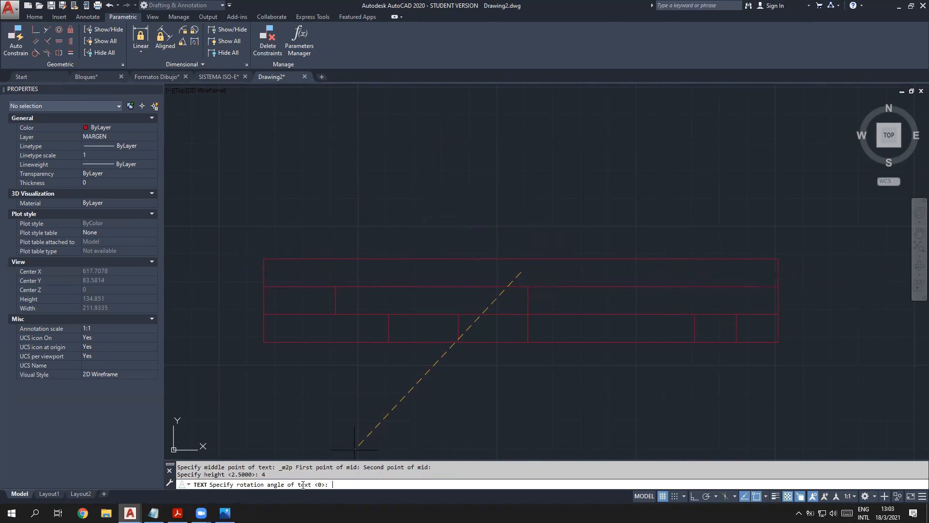
text(0)
key(Return)
text(UNI)
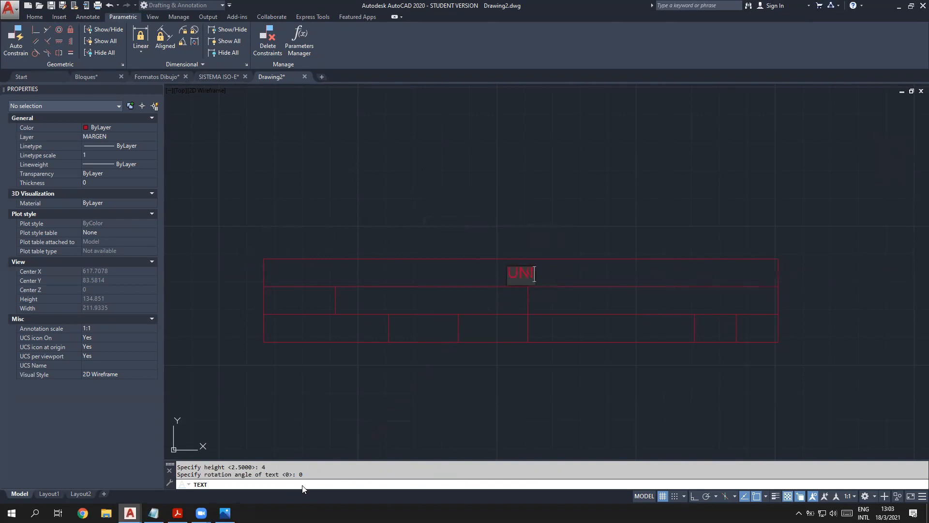
text(VERSIDAD)
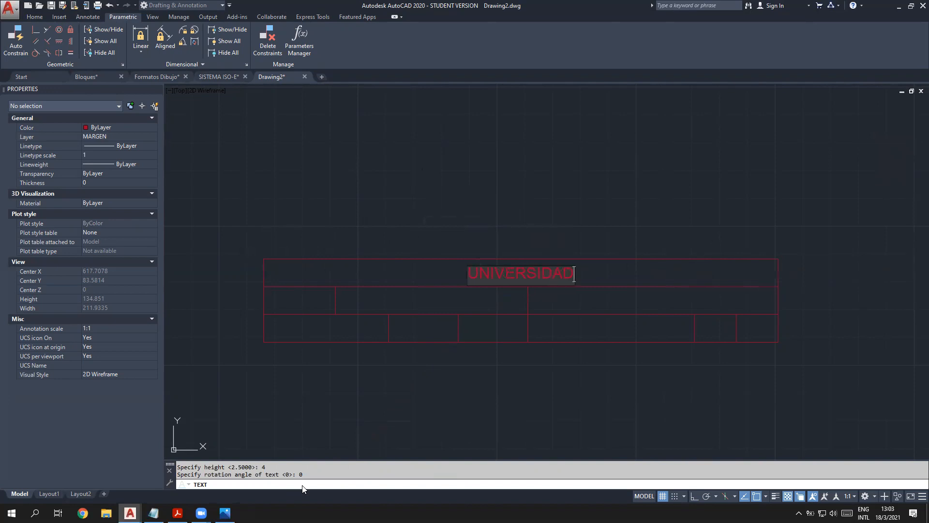
text( NACIONAL DE COLO)
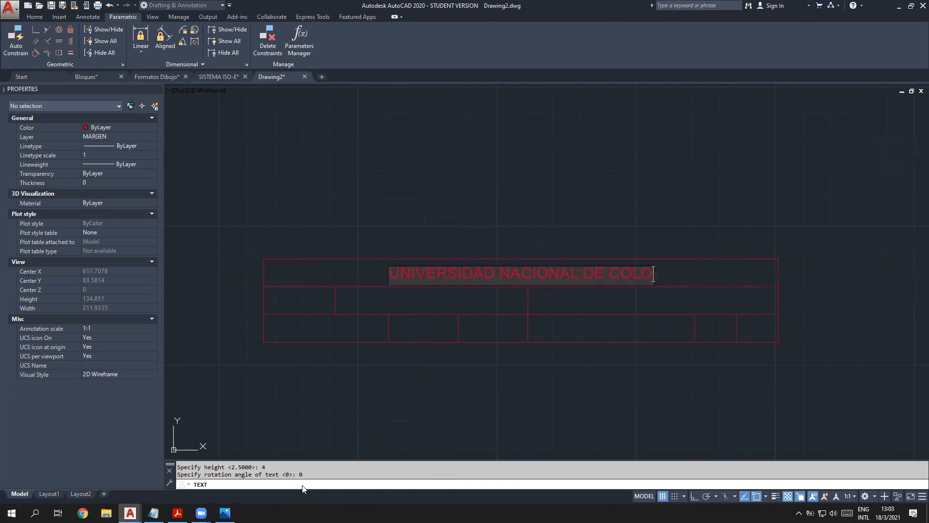
text(MBIA )
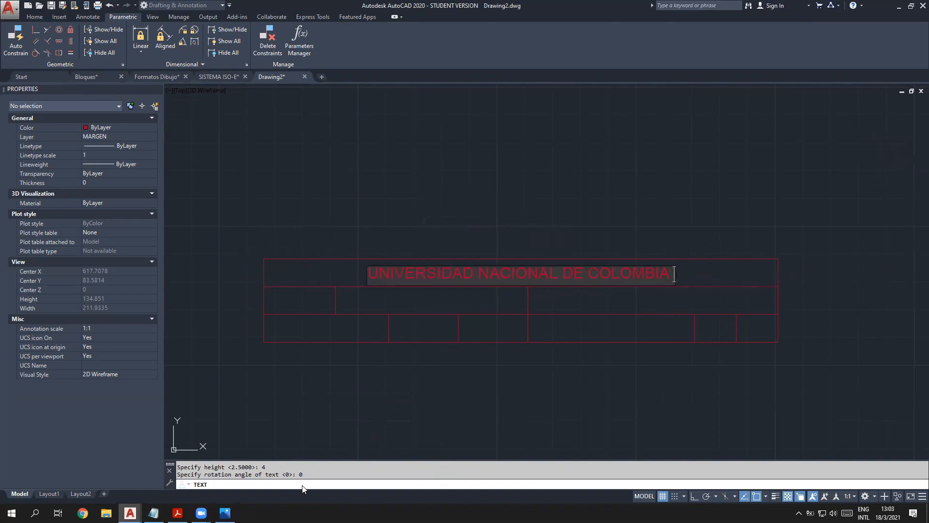
text(- FAC. )
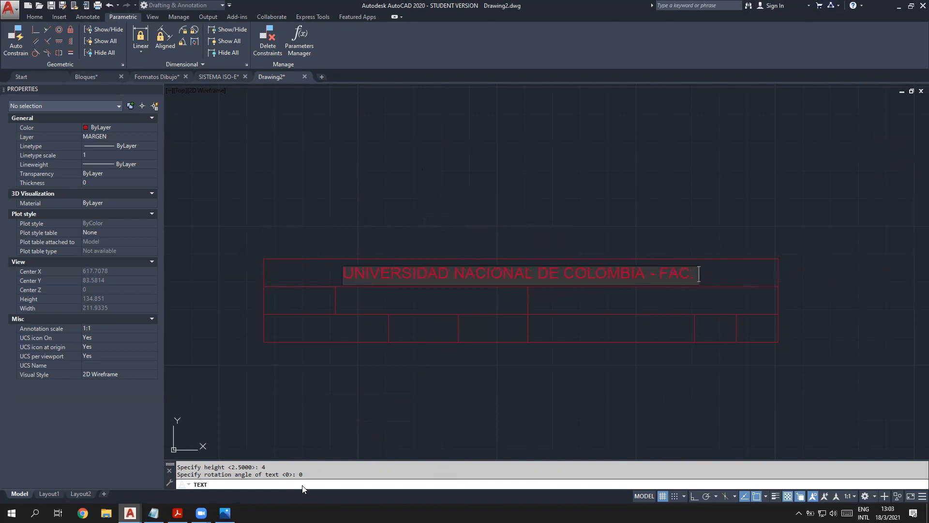
text(ING.)
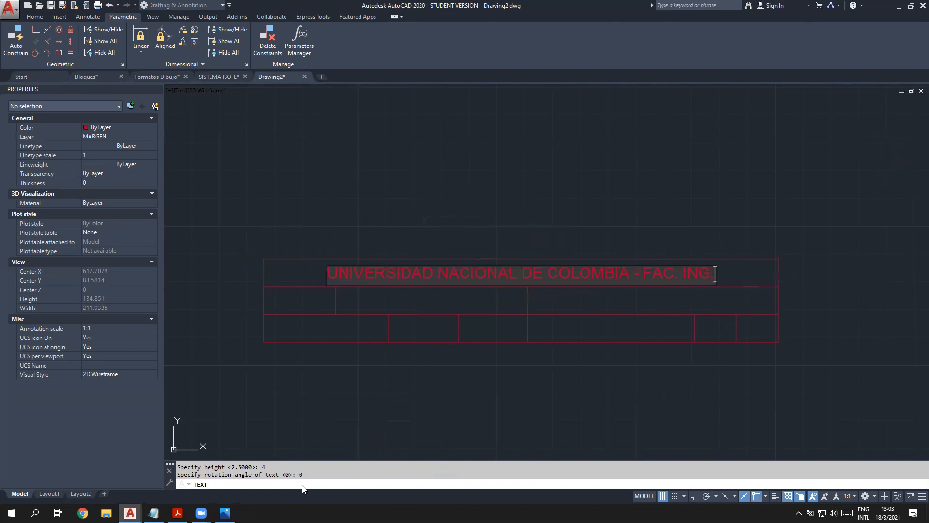
key(Return)
key(Return)
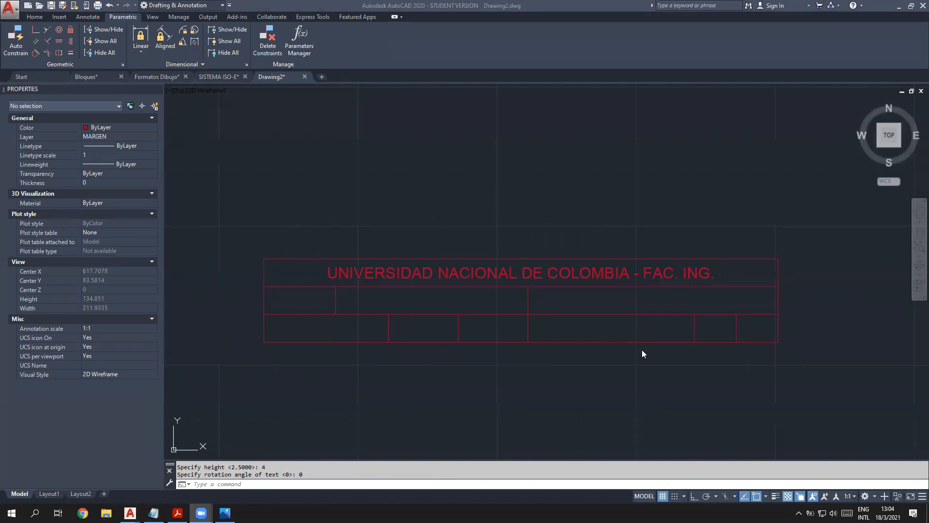
Step: Consult the reference image Rótulo.PNG for the contents of the remaining cells, and return to the drawing
click(648, 300)
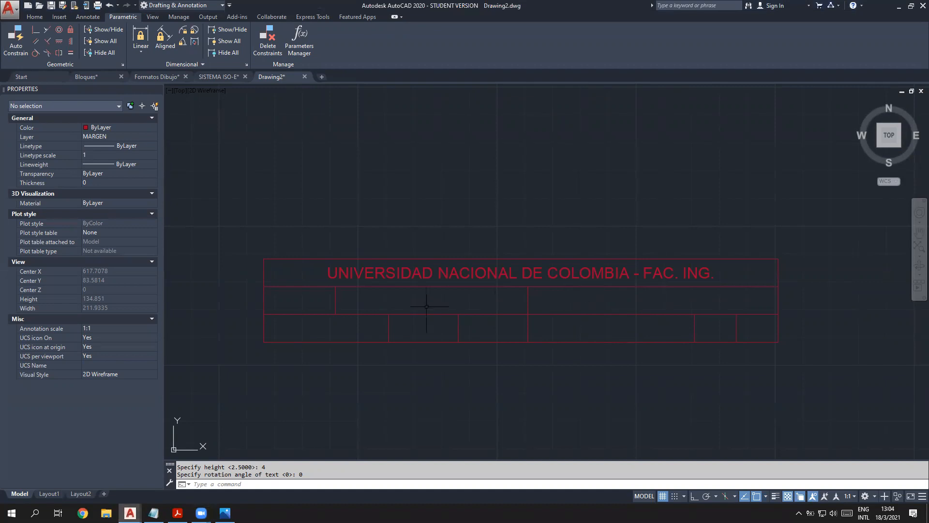
scroll(408, 303, up, 1)
scroll(430, 310, up, 1)
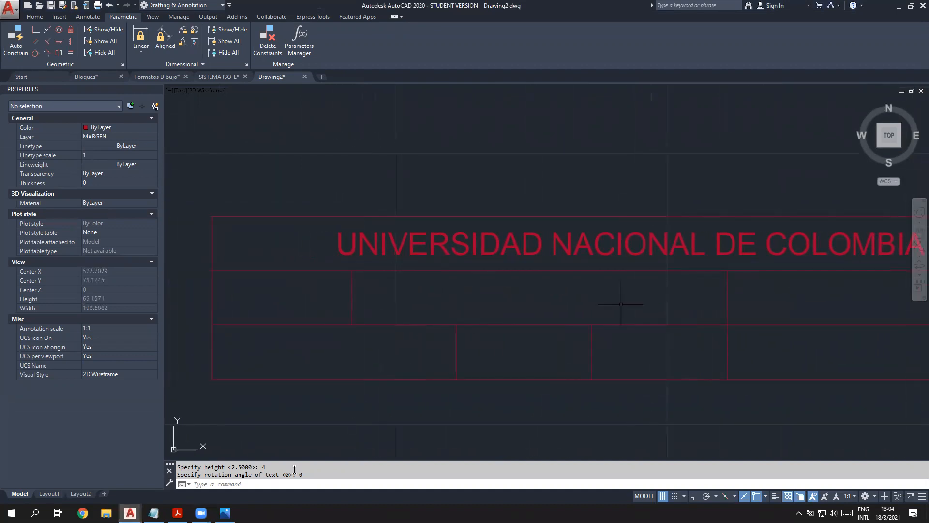
click(225, 513)
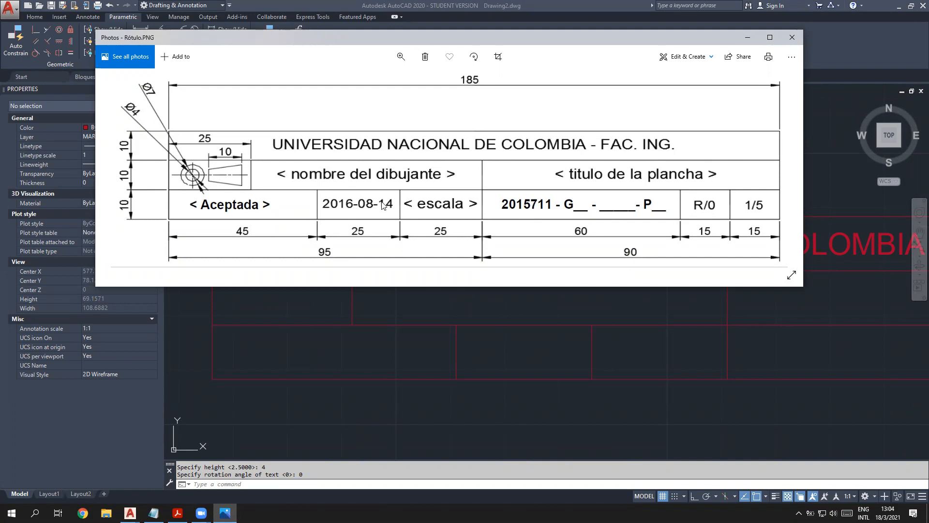
click(468, 4)
Step: Define a block attribute with tag <DIBUJANTE>, prompt "Nombre del dibujante" and the drafter's name as default
scroll(532, 305, down, 1)
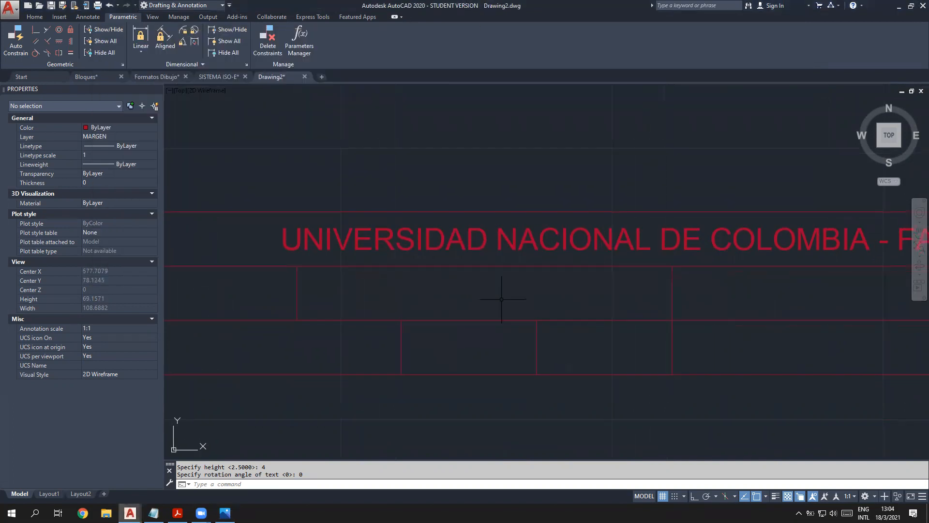
scroll(652, 317, down, 1)
middle_drag(652, 317, 586, 325)
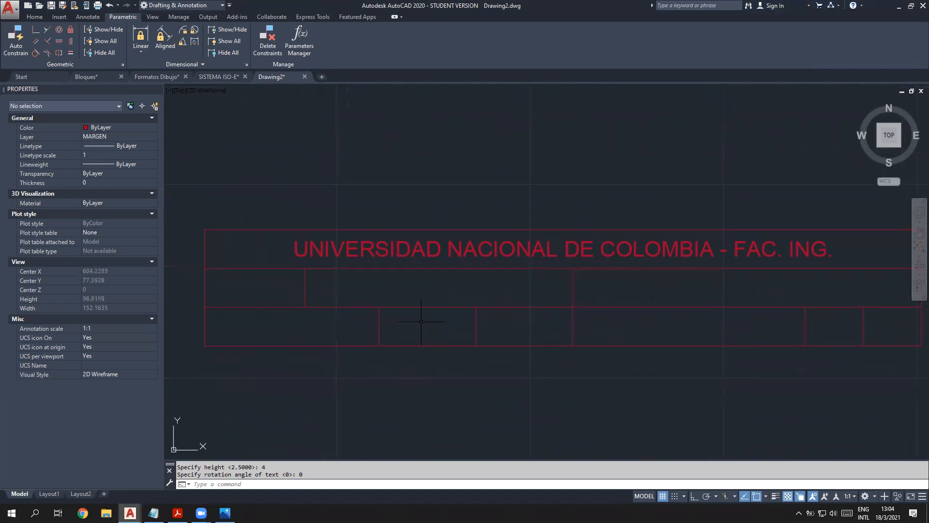
scroll(421, 296, up, 2)
middle_drag(418, 293, 472, 292)
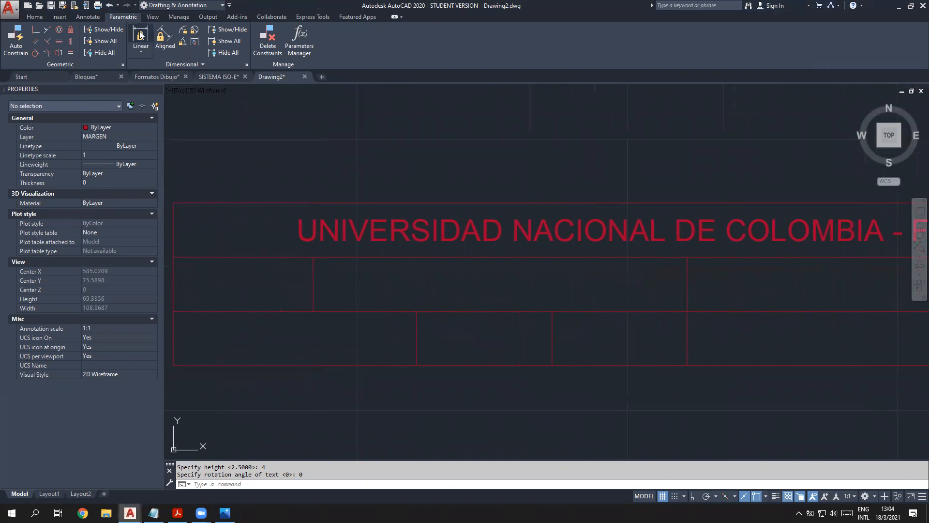
click(89, 17)
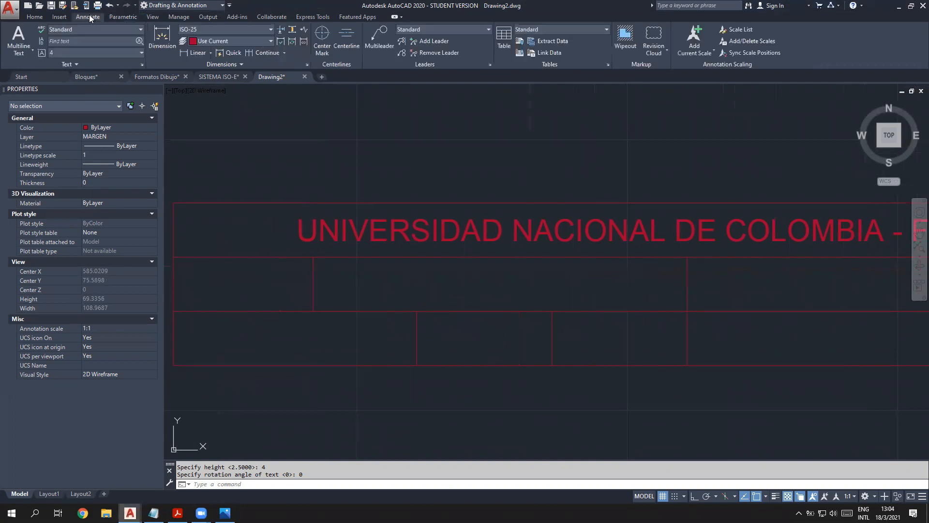
click(57, 16)
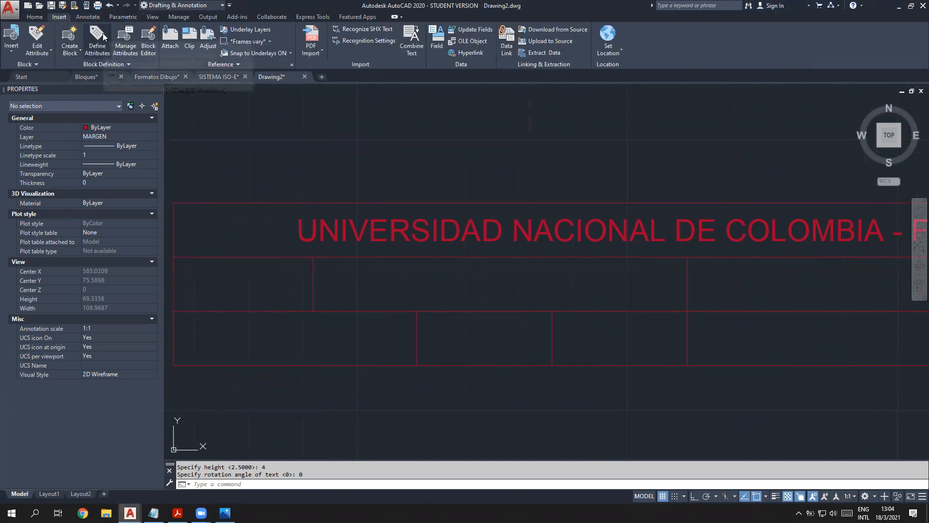
click(103, 36)
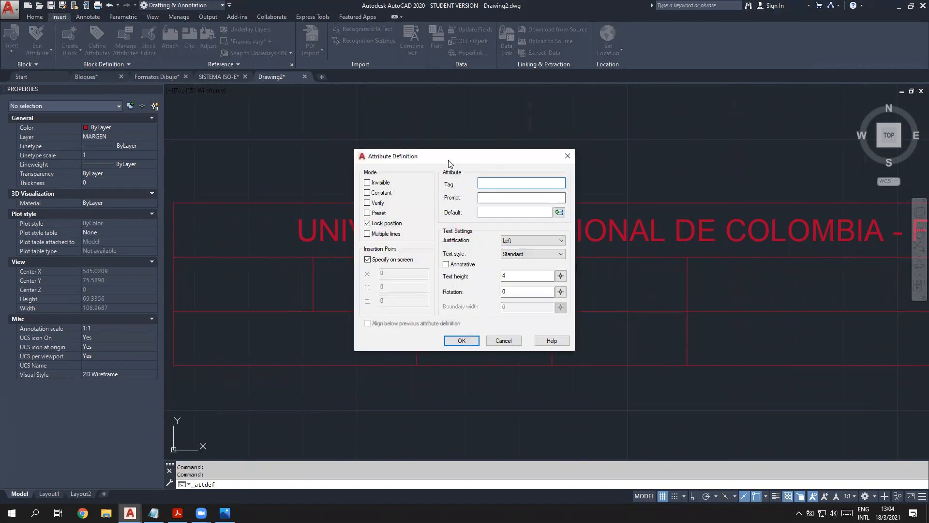
drag(448, 163, 185, 122)
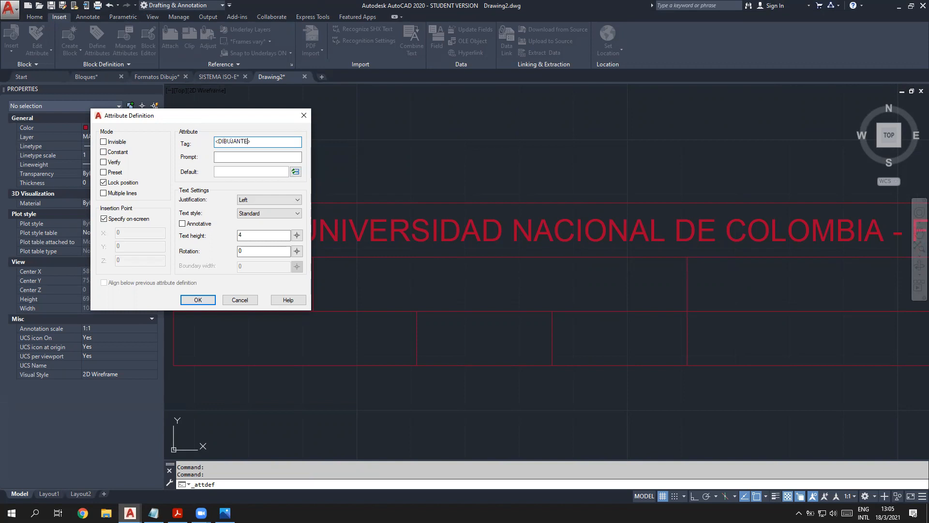
click(221, 154)
text(Nombre del dibujante)
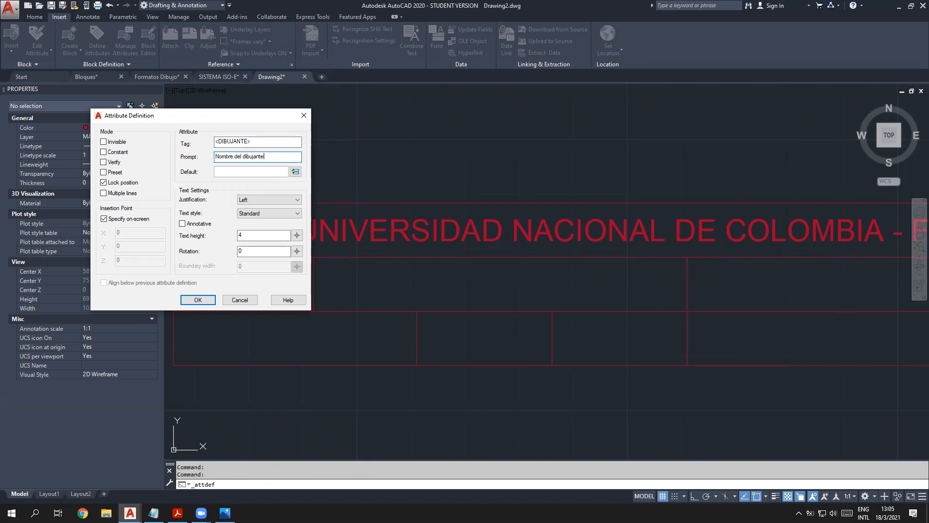
click(230, 171)
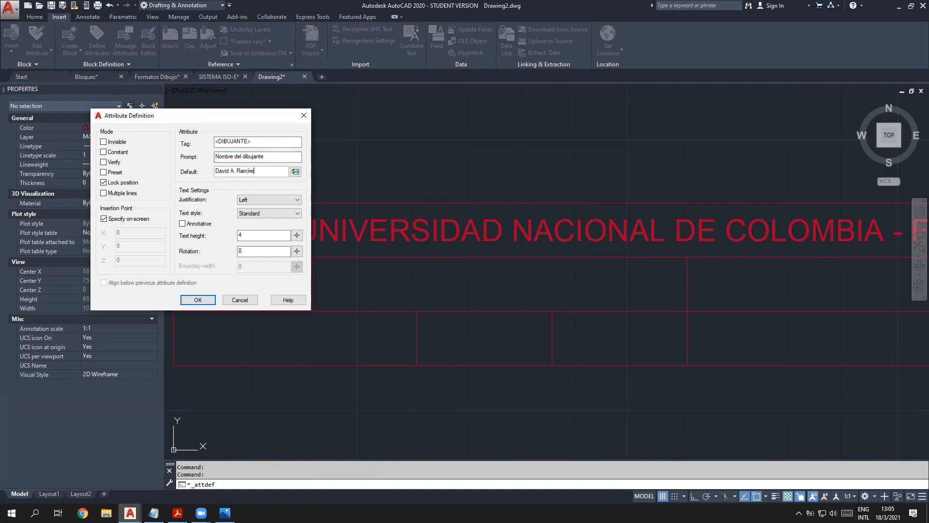
Step: Set the drafter attribute's justification to Middle and accept the attribute definition
click(257, 199)
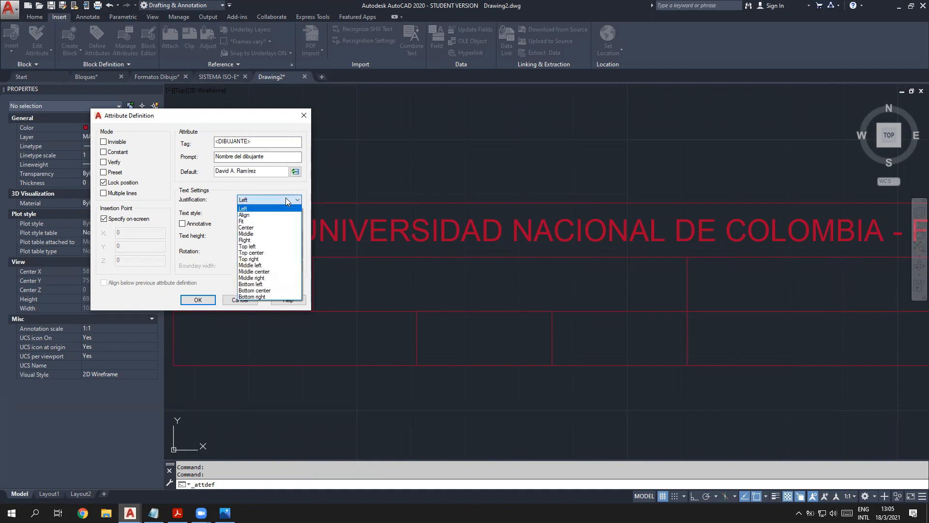
click(261, 233)
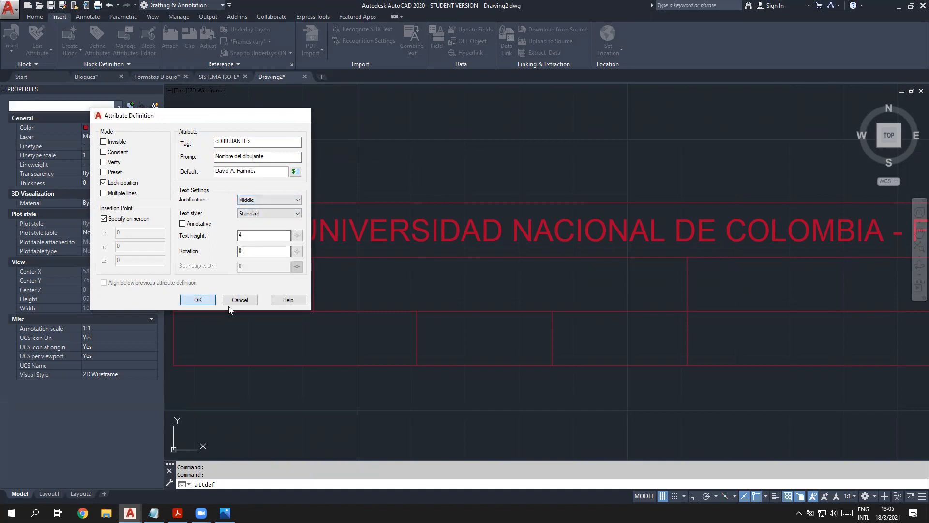
click(198, 300)
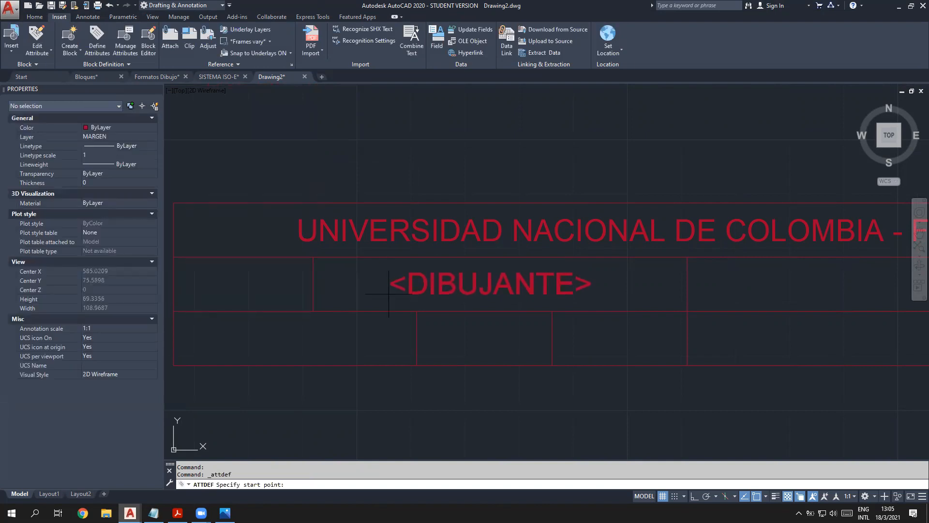
Step: Place the <DIBUJANTE> attribute at the midpoint between two opposite corners of the drafter's name cell
key(F8)
shift+right_click(389, 293)
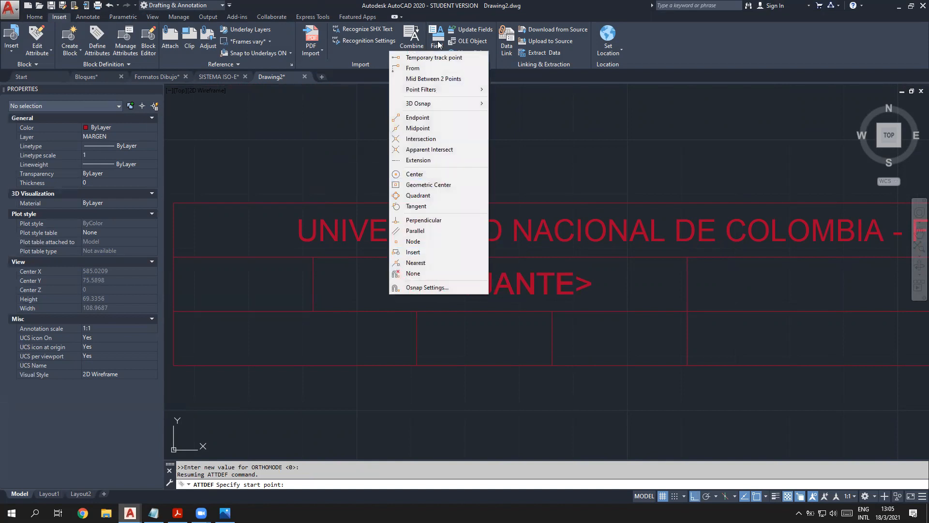
click(438, 78)
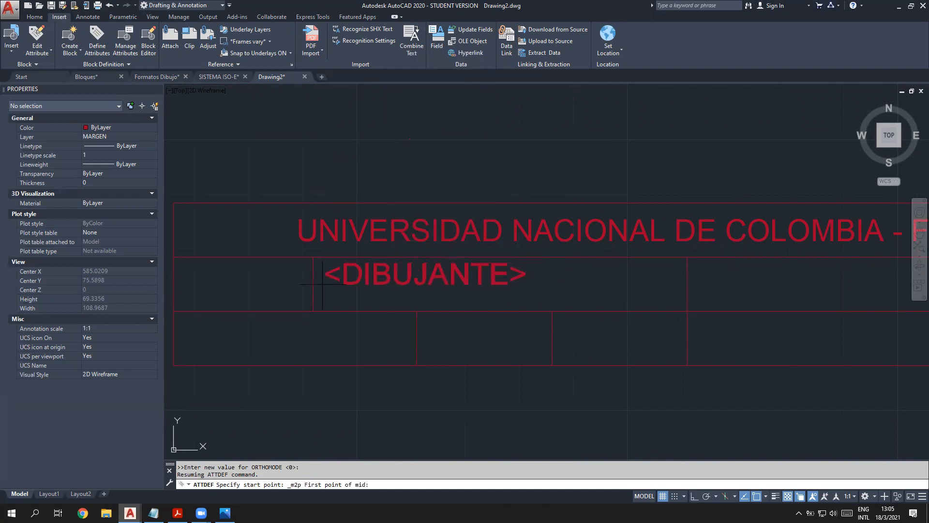
click(313, 257)
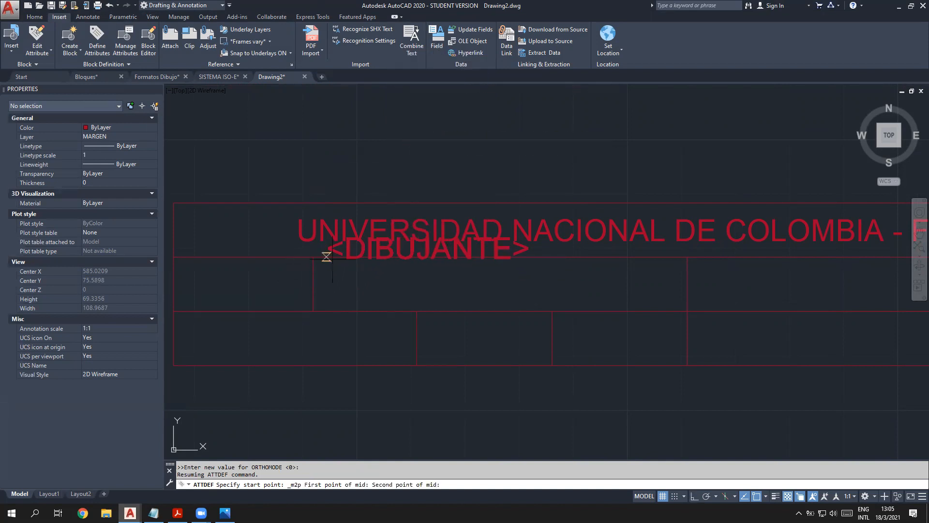
click(687, 311)
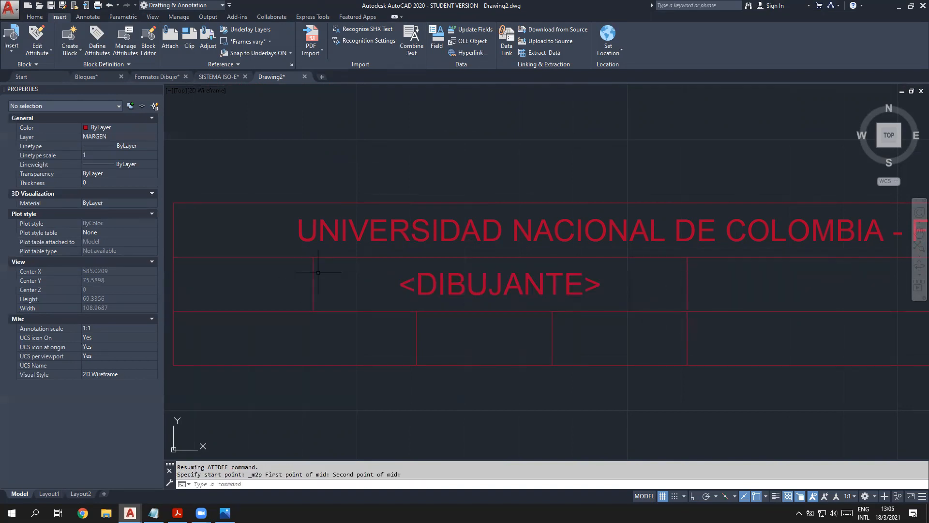
scroll(545, 333, down, 3)
mouse_move(544, 333)
middle_down()
mouse_move(522, 346)
mouse_move(443, 298)
middle_up()
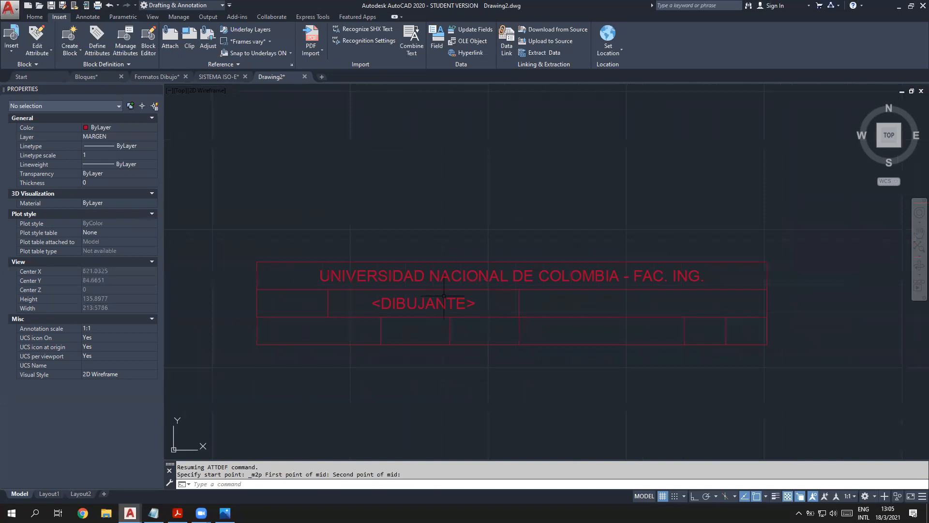
Step: Check the title block layout in the reference image Rótulo.PNG and return to the drawing
click(224, 512)
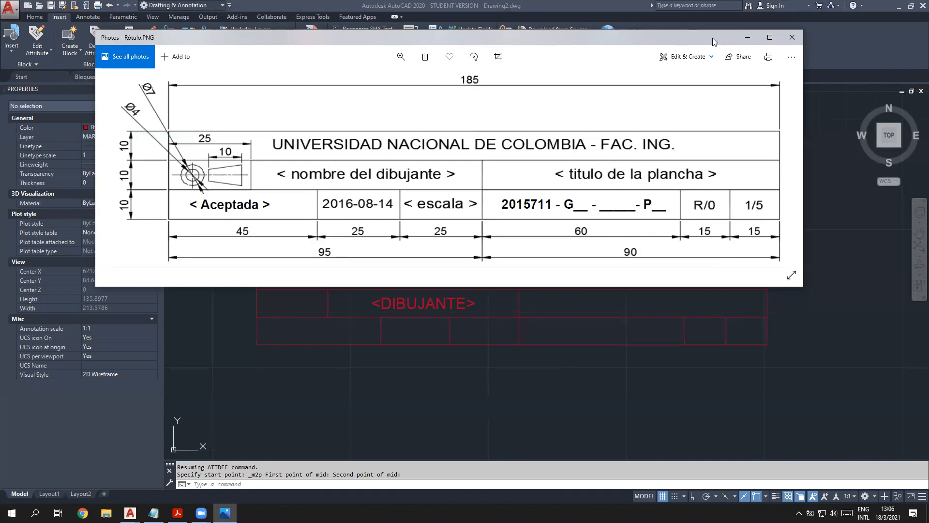
click(747, 38)
middle_drag(458, 249, 519, 224)
scroll(566, 290, up, 1)
scroll(567, 291, down, 6)
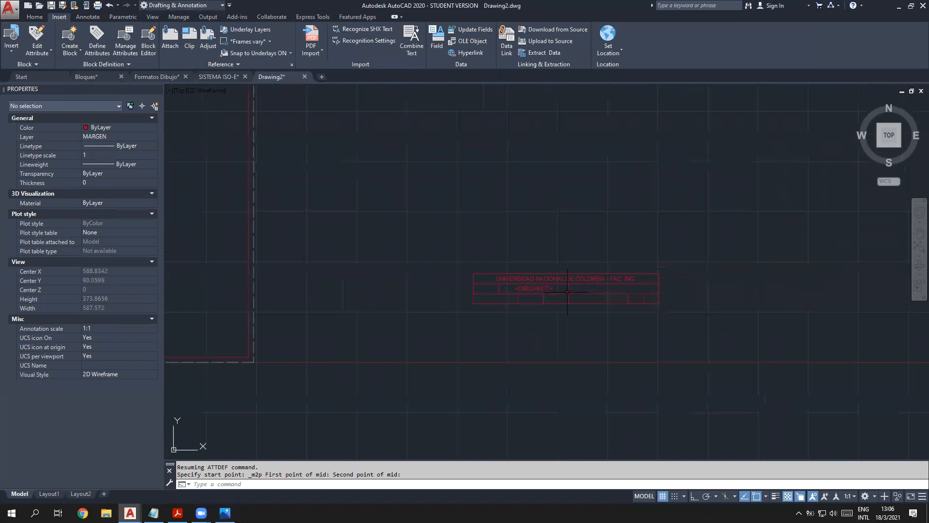
scroll(567, 291, up, 5)
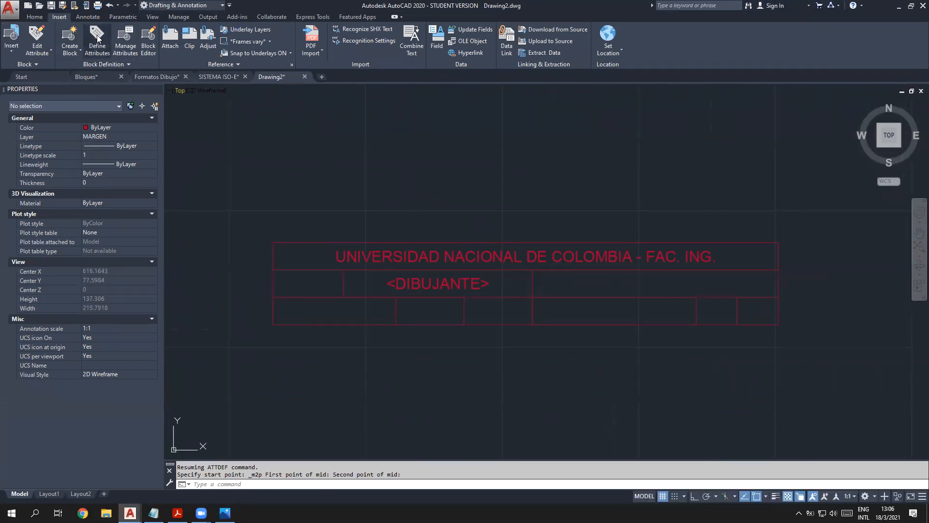
Step: Create a named block from the whole title block, including its text and attribute, with the base point at its lower-right corner
click(70, 39)
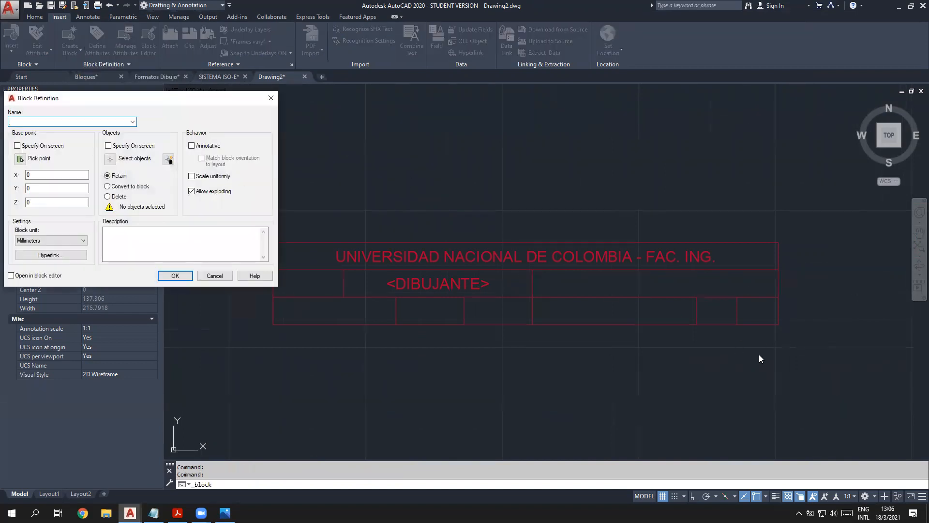
click(111, 159)
click(798, 338)
click(244, 208)
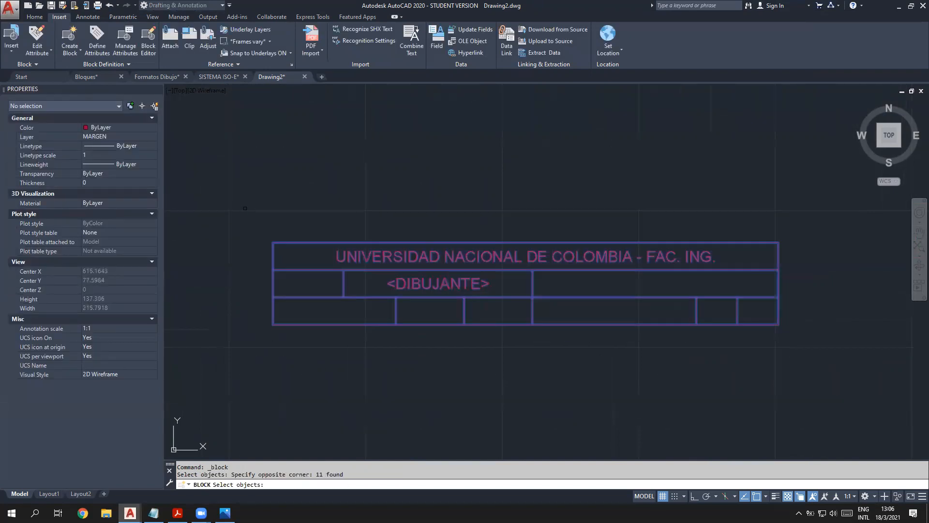
key(Return)
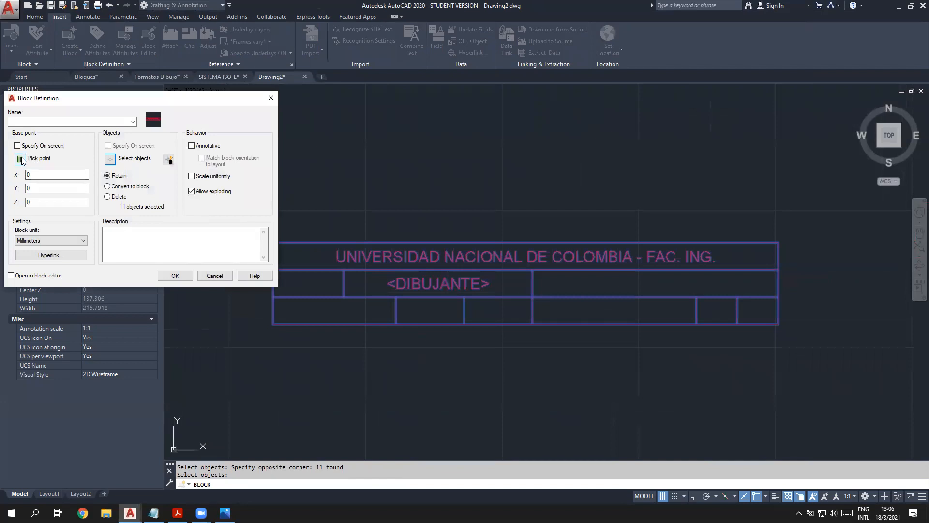
click(21, 159)
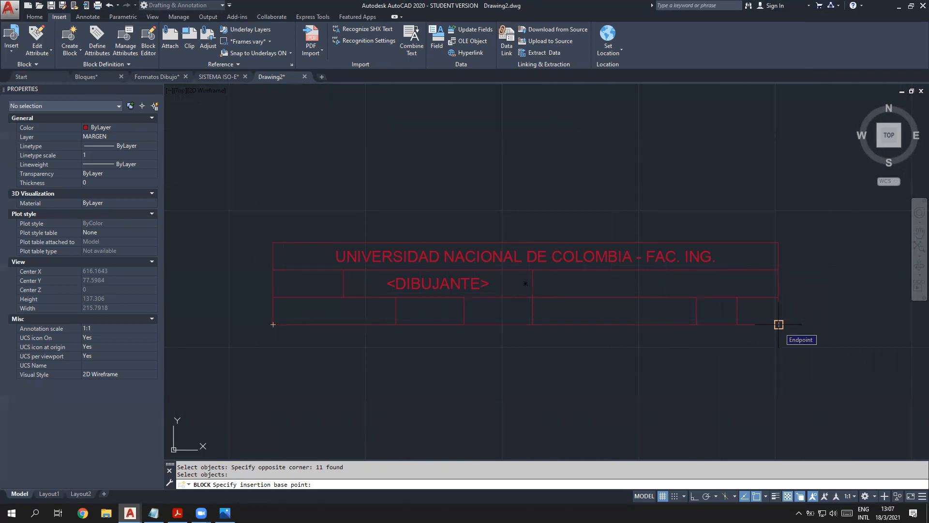
click(778, 324)
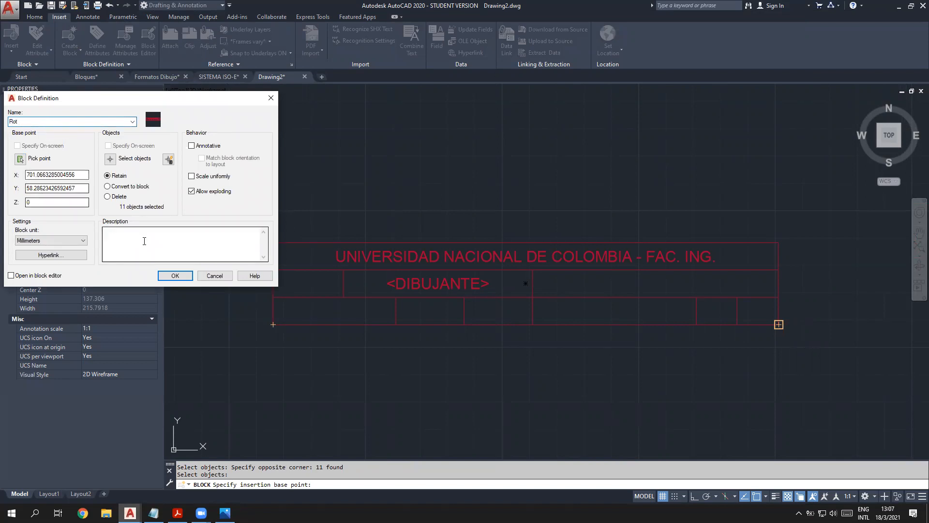
click(174, 275)
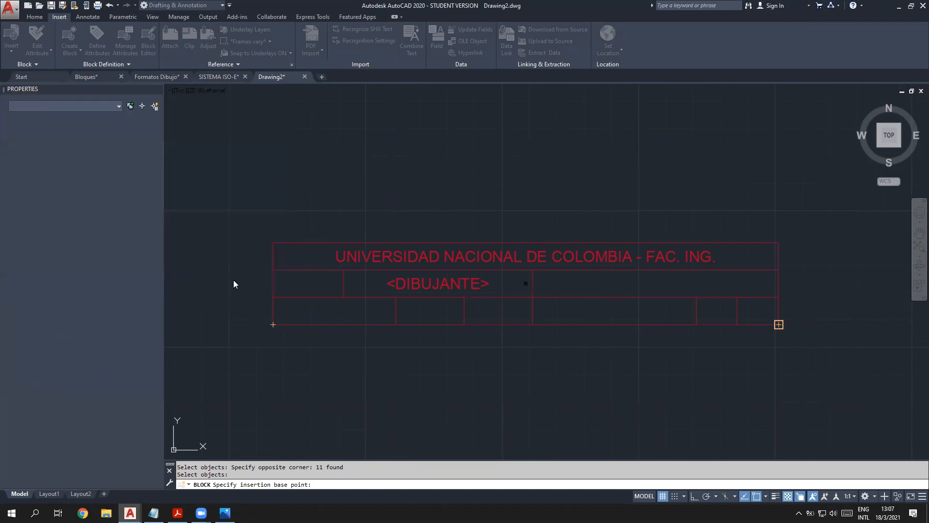
scroll(506, 291, down, 4)
scroll(375, 309, up, 2)
middle_drag(322, 332, 422, 313)
scroll(407, 344, up, 2)
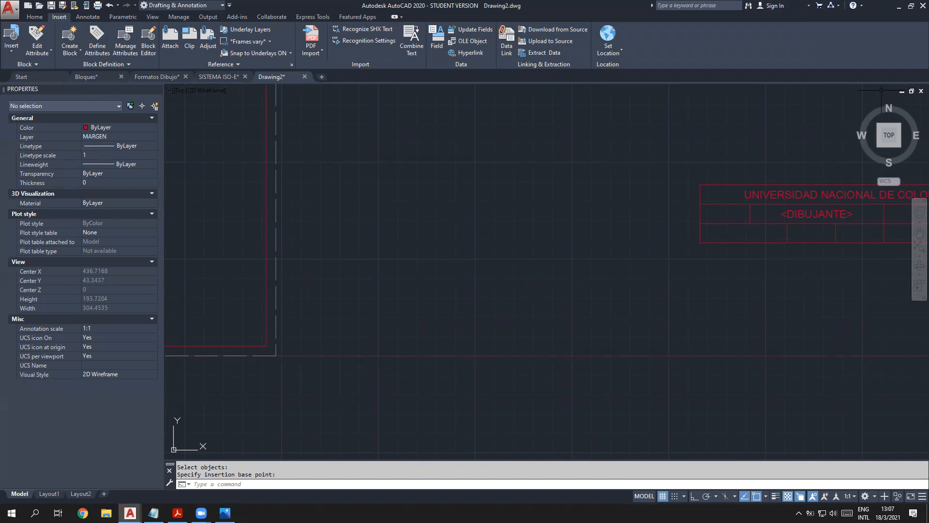
text(ikjol)
scroll(404, 237, up, 3)
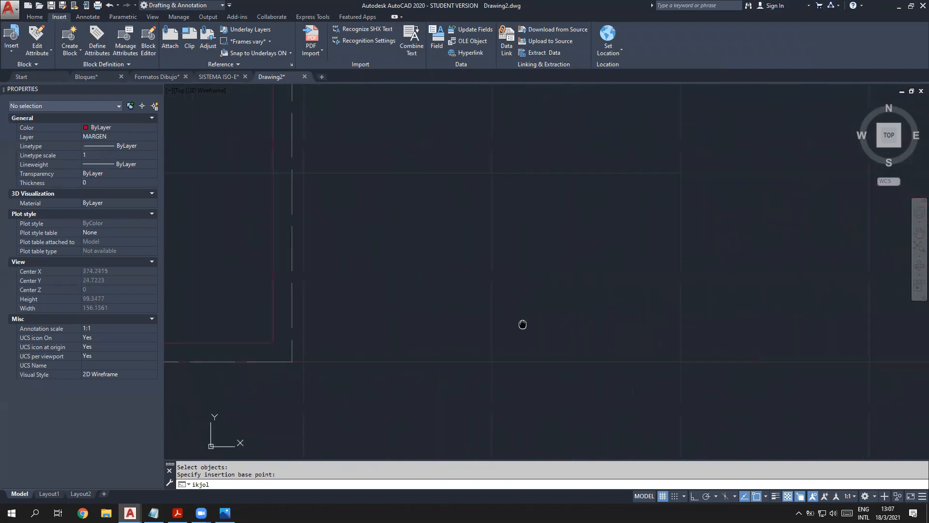
click(153, 513)
click(153, 513)
mouse_move(436, 228)
middle_down()
mouse_move(408, 257)
mouse_move(384, 263)
middle_up()
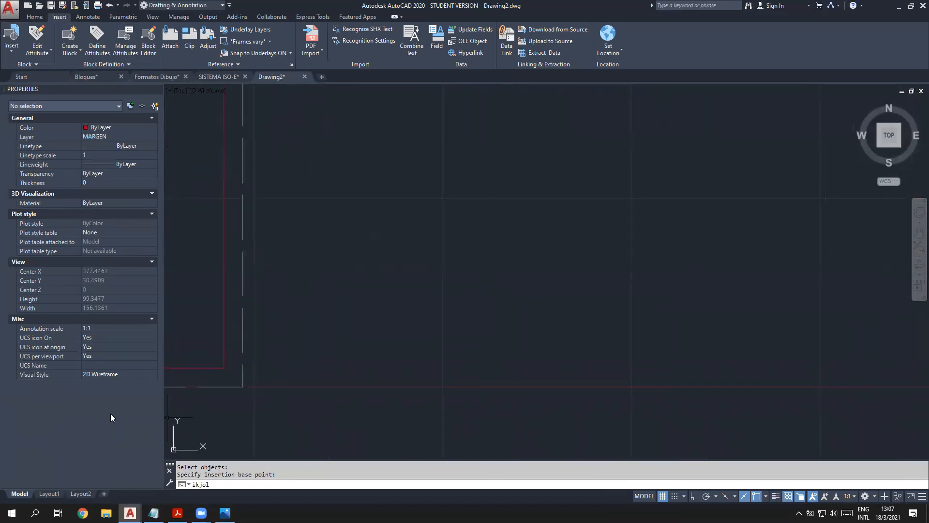
Step: Check the projection symbol's dimensions in Rótulo.PNG, and make SÍMBOLO ISO-A the current layer
click(224, 513)
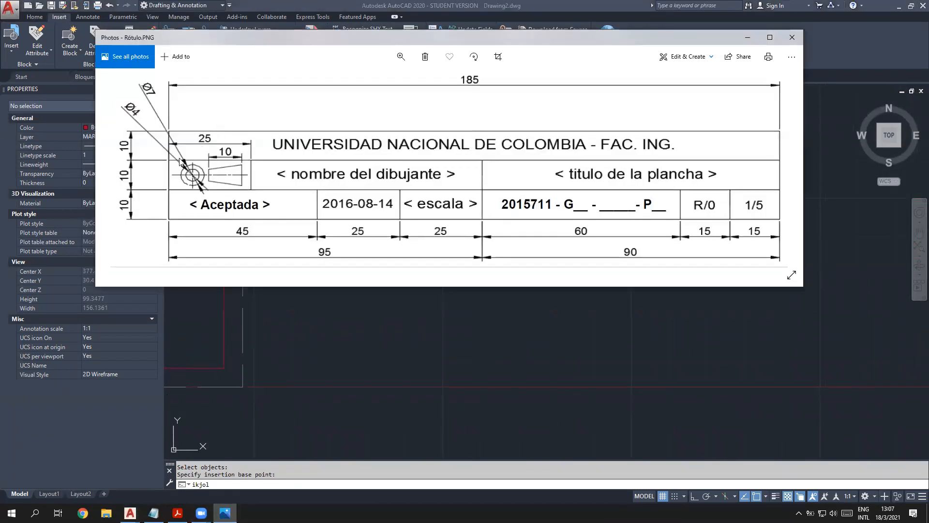
click(357, 7)
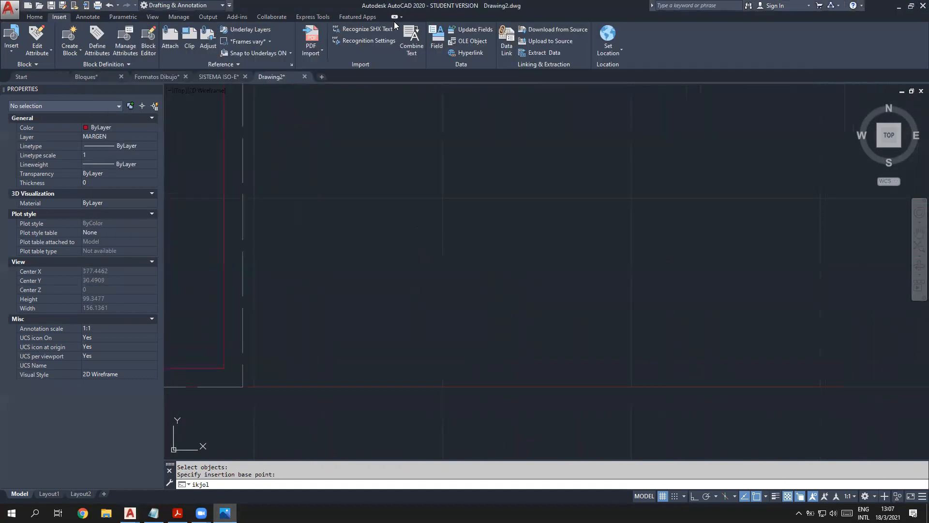
click(42, 18)
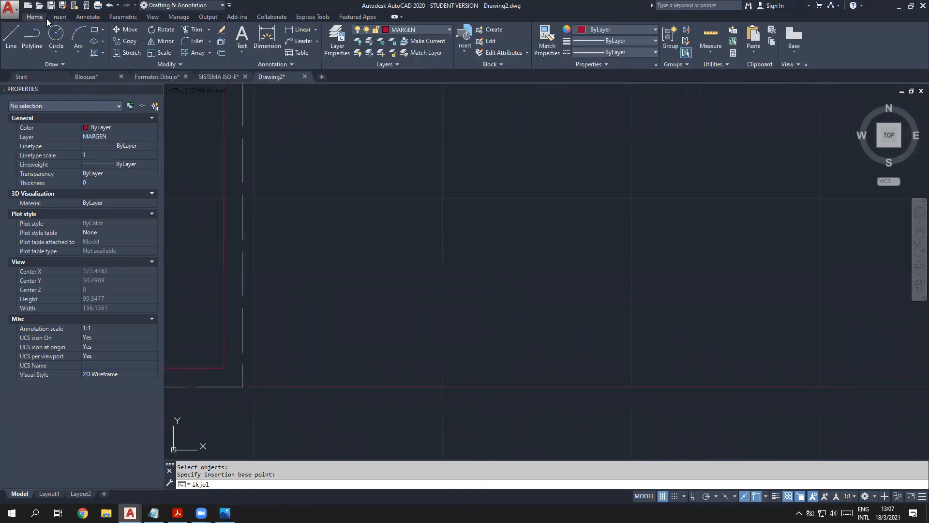
click(448, 30)
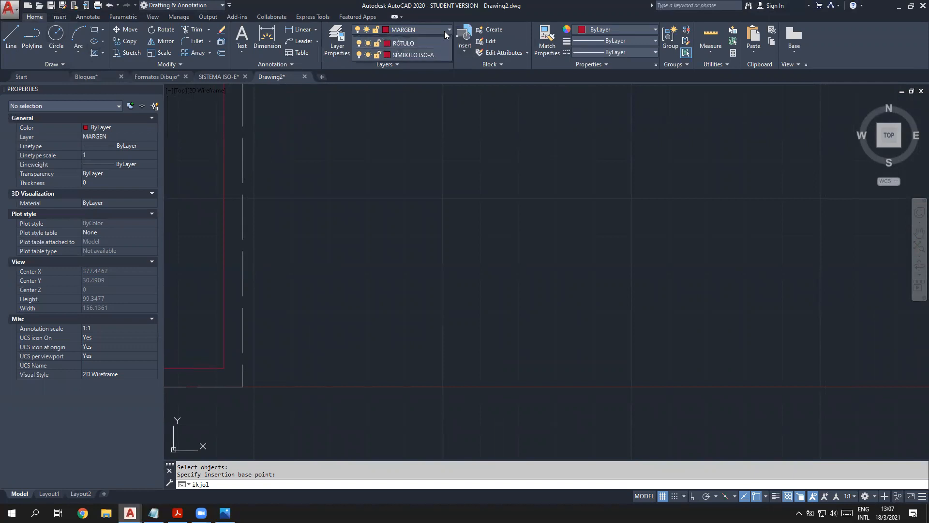
click(424, 88)
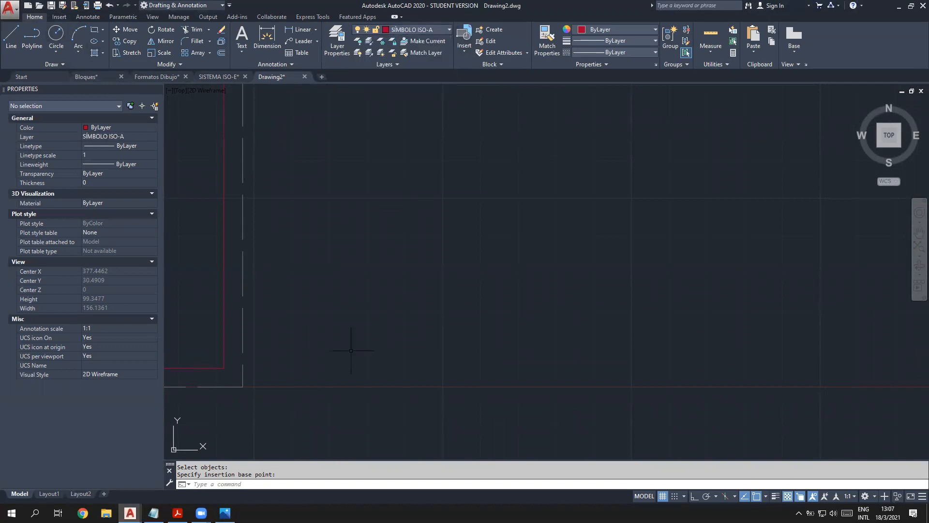
Step: Draw a rectangle 25 long and 10 wide in the empty area beside the sheet frame for the projection symbol
text(rec)
key(Return)
scroll(194, 224, up, 2)
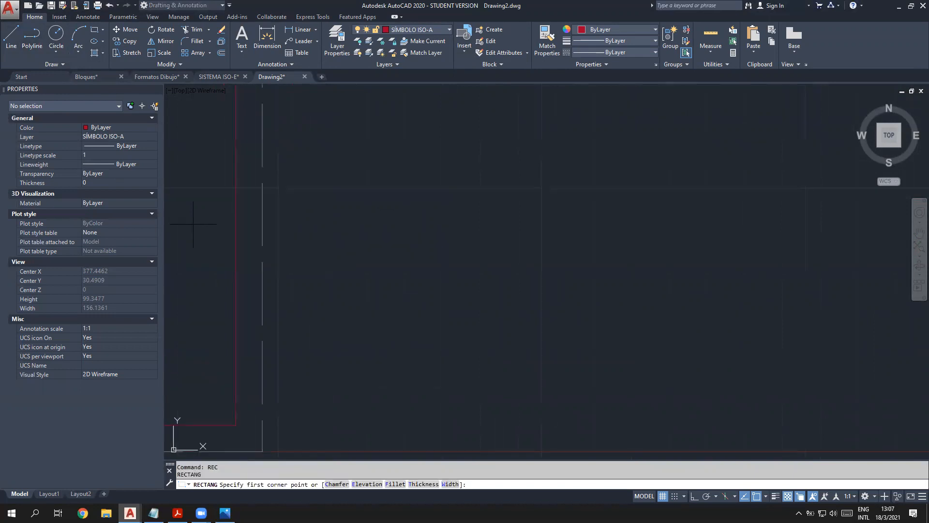
scroll(341, 318, down, 2)
middle_drag(480, 369, 404, 351)
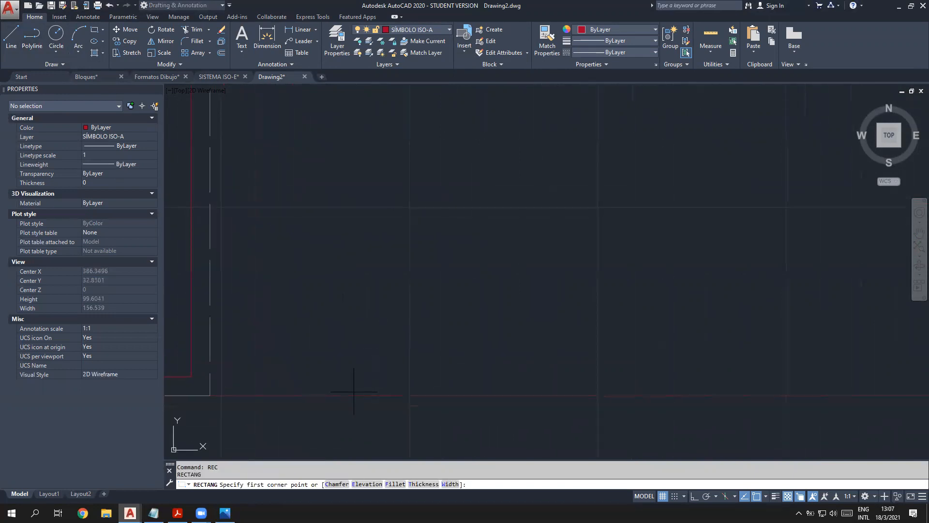
click(349, 380)
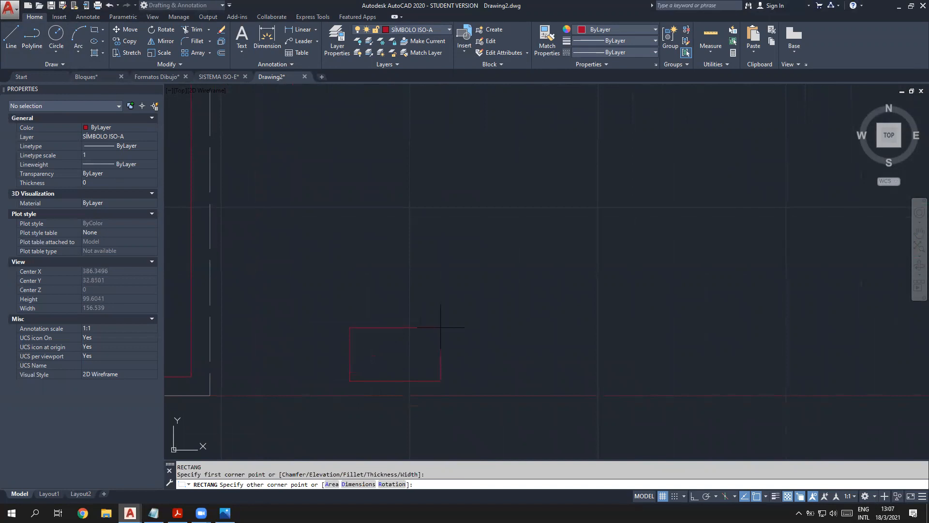
text(d)
key(Return)
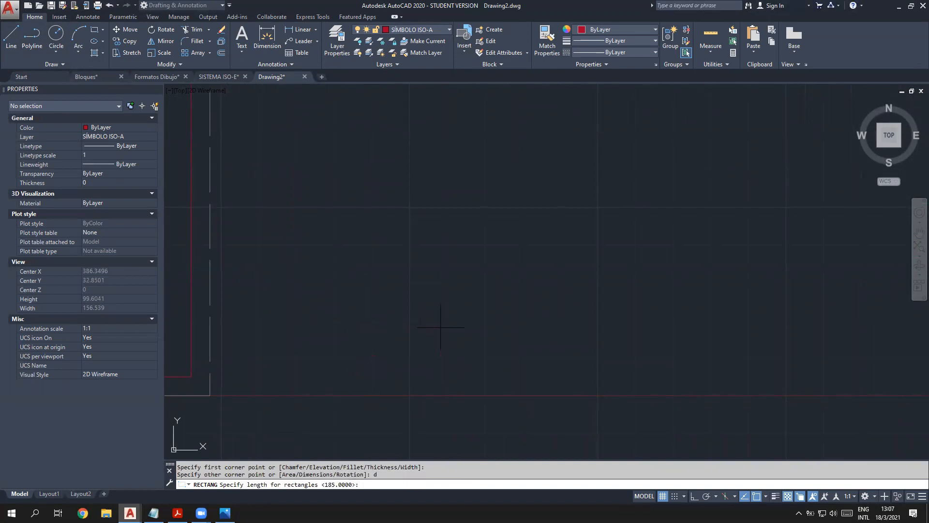
key(Return)
key(Return)
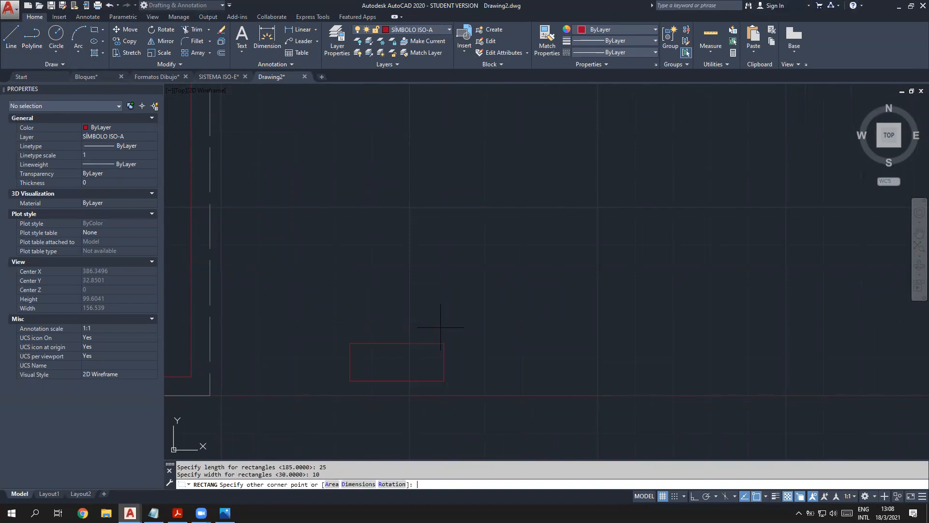
click(404, 370)
scroll(392, 365, up, 5)
middle_drag(435, 380, 572, 296)
scroll(518, 318, up, 2)
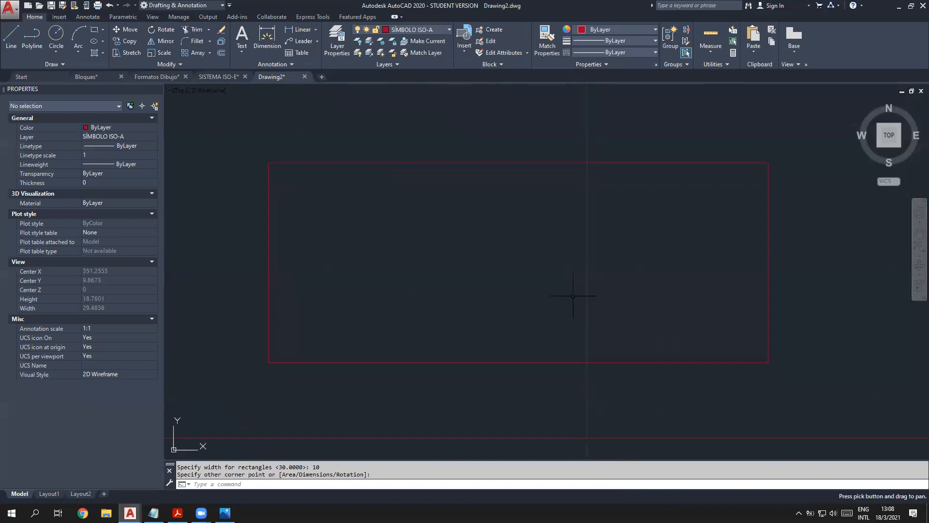
click(521, 161)
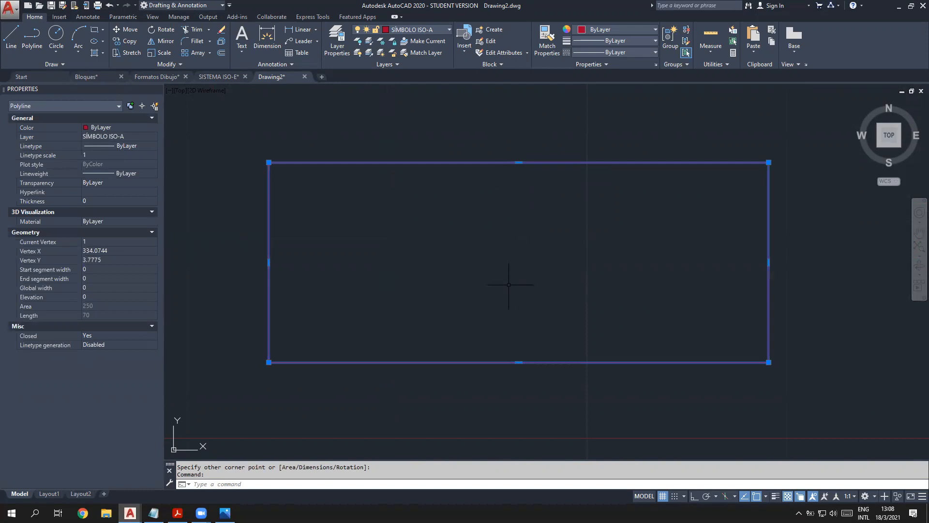
key(Escape)
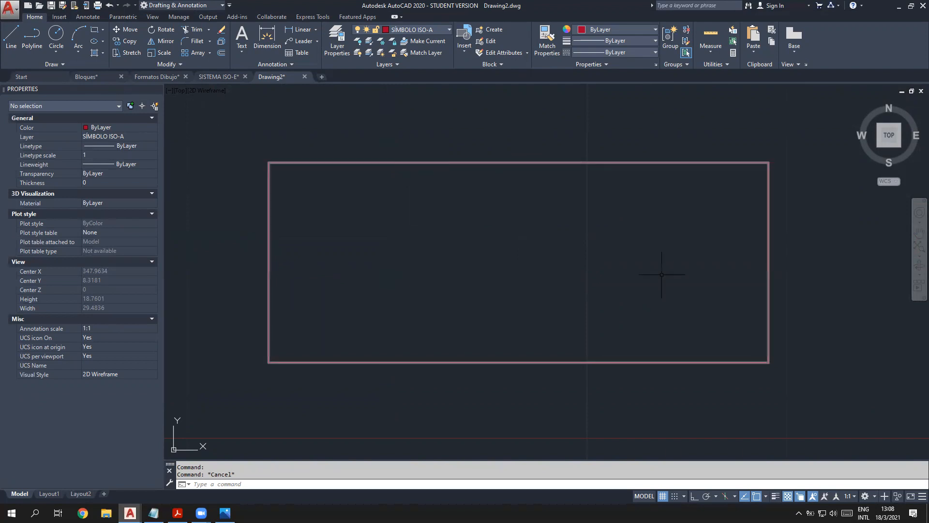
Step: Draw a horizontal line joining the midpoints of the rectangle's two short sides
key(space)
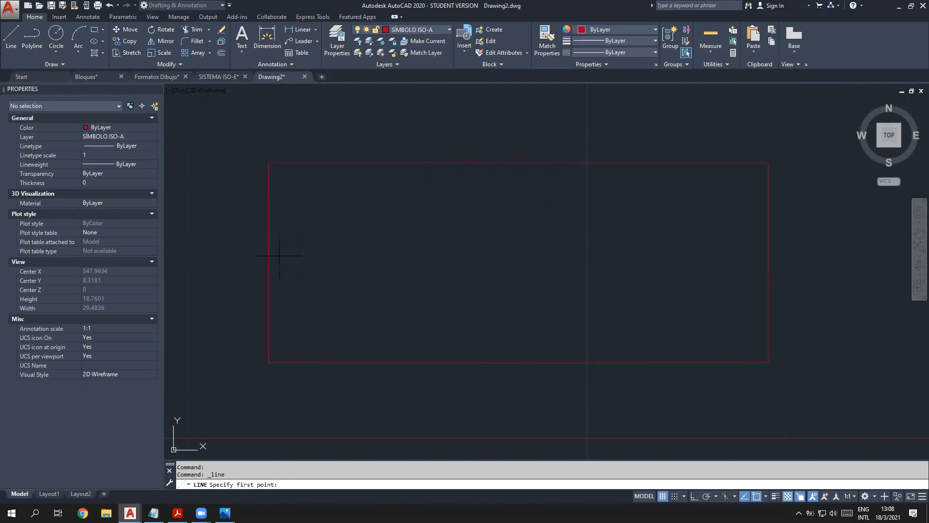
click(269, 262)
click(773, 262)
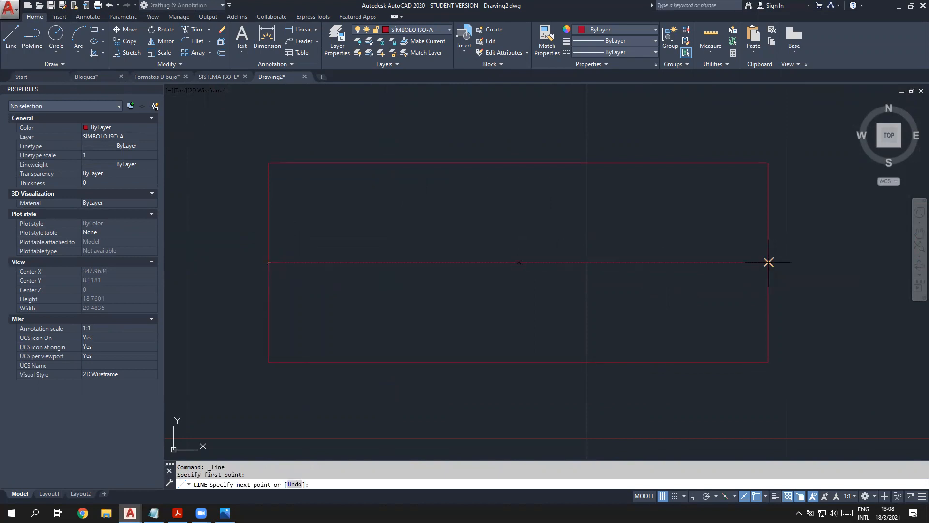
key(Escape)
Step: Draw a circle of diameter 4 centred on the horizontal midline in the rectangle's left half
click(56, 34)
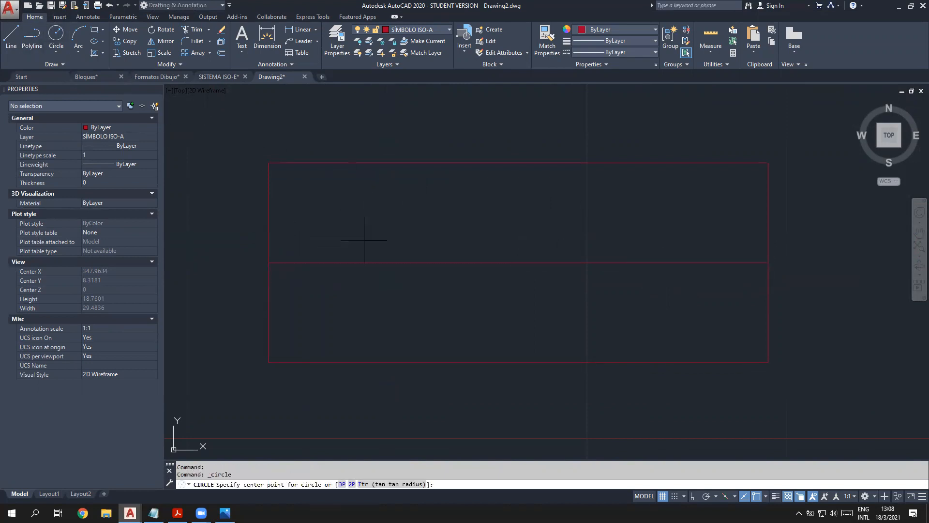
click(391, 262)
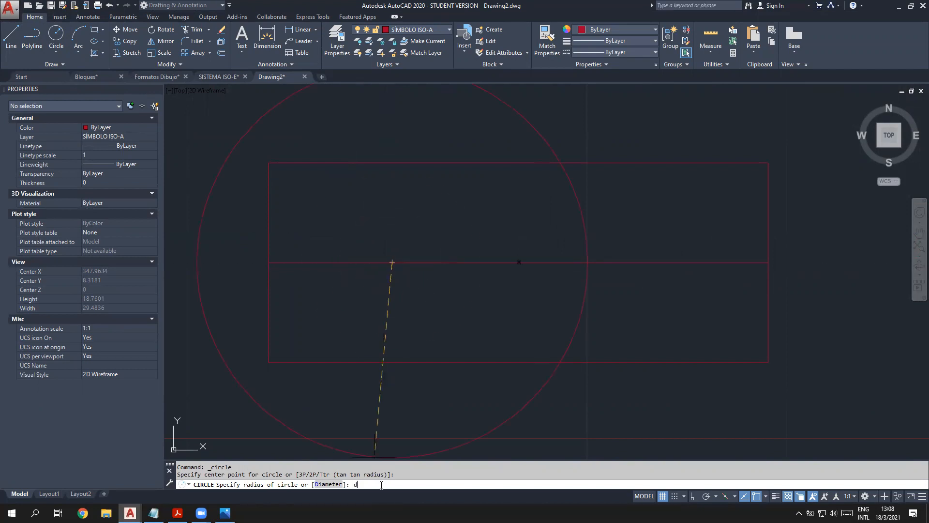
key(Return)
text(4)
key(Return)
key(Return)
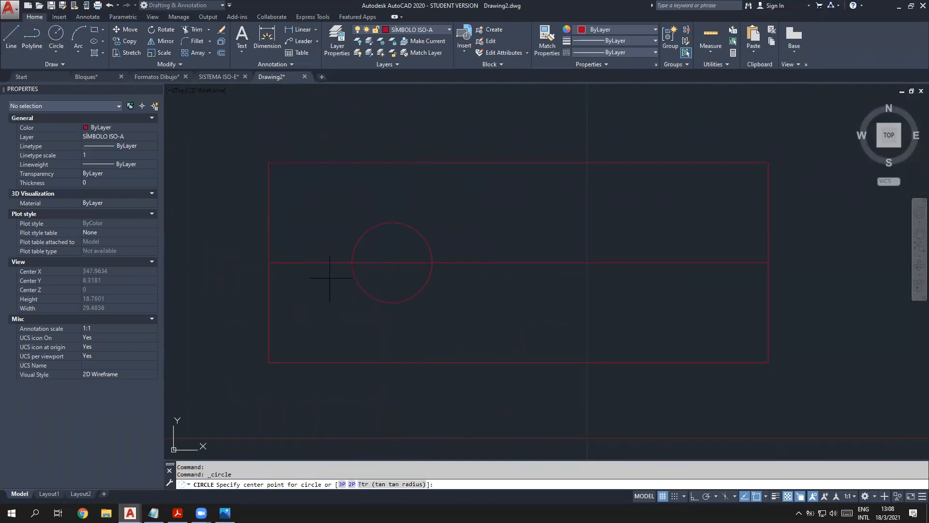
Step: Draw a circle of diameter 7 concentric with the existing circle on the horizontal midline
click(391, 262)
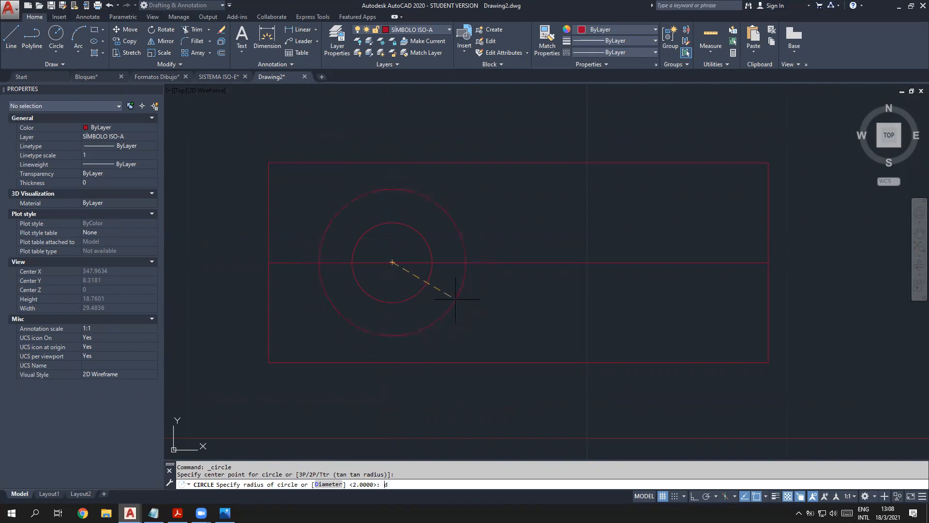
key(Return)
text(7)
key(Return)
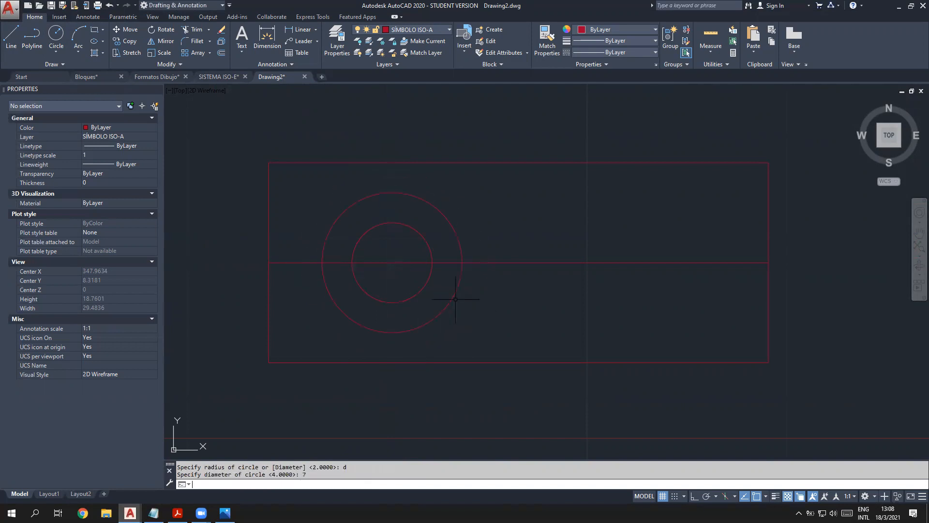
Step: Draw a closed trapezoid about 7.8 wide beside the circles, its short side matching the inner circle's height and its long side the outer circle's
scroll(303, 240, up, 2)
scroll(538, 303, down, 2)
middle_drag(517, 292, 392, 292)
click(11, 35)
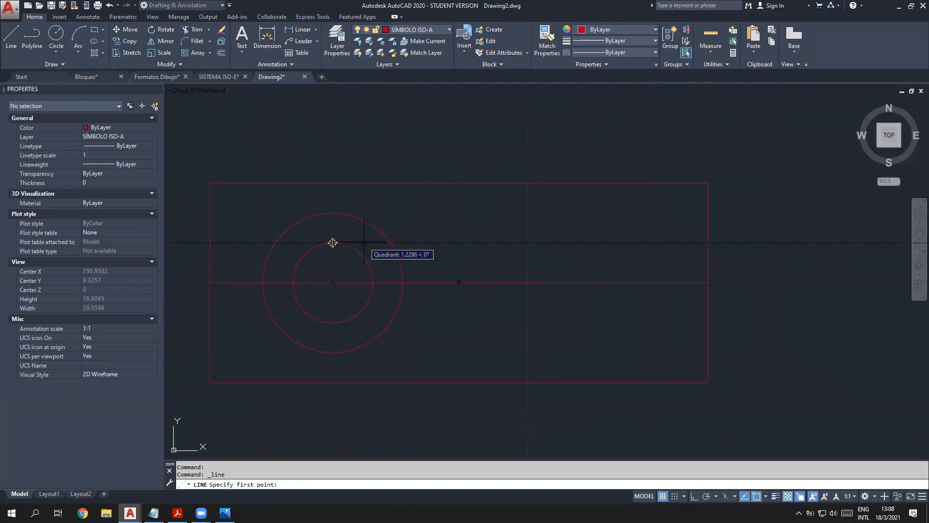
click(455, 241)
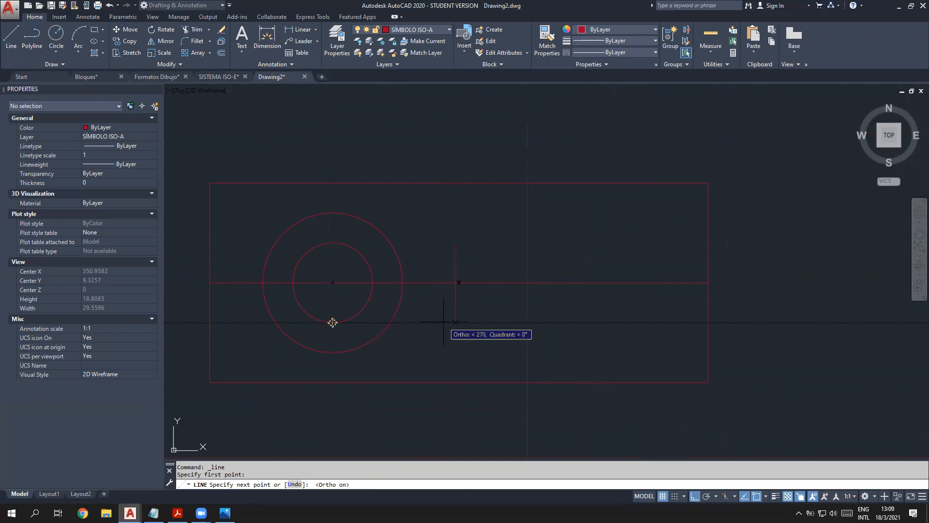
click(455, 322)
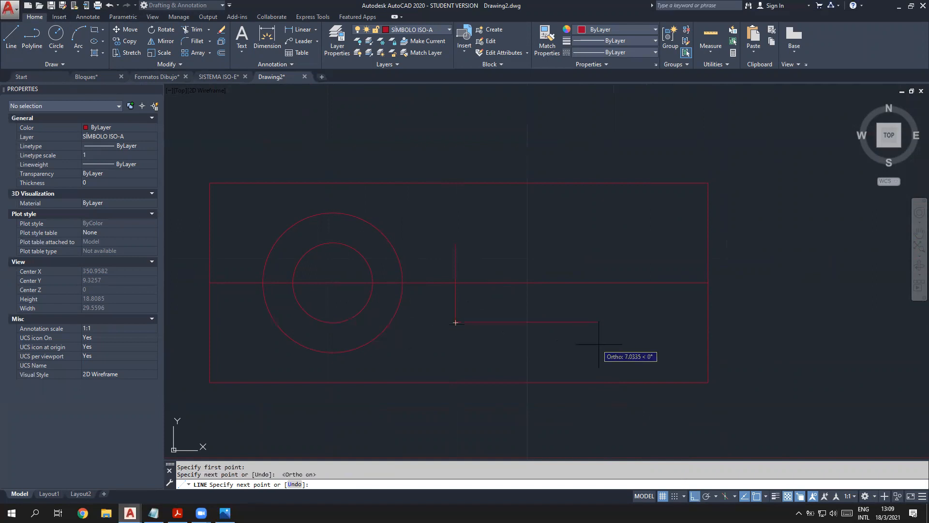
click(694, 497)
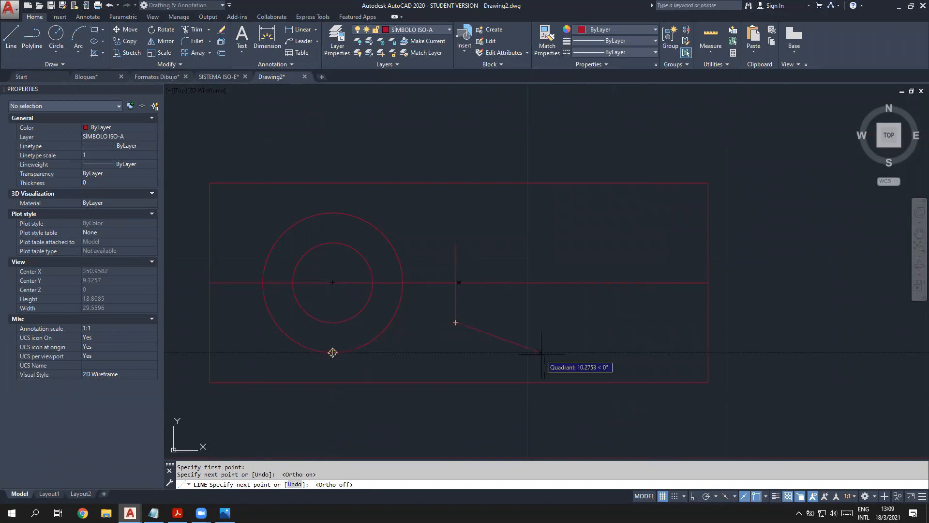
click(610, 352)
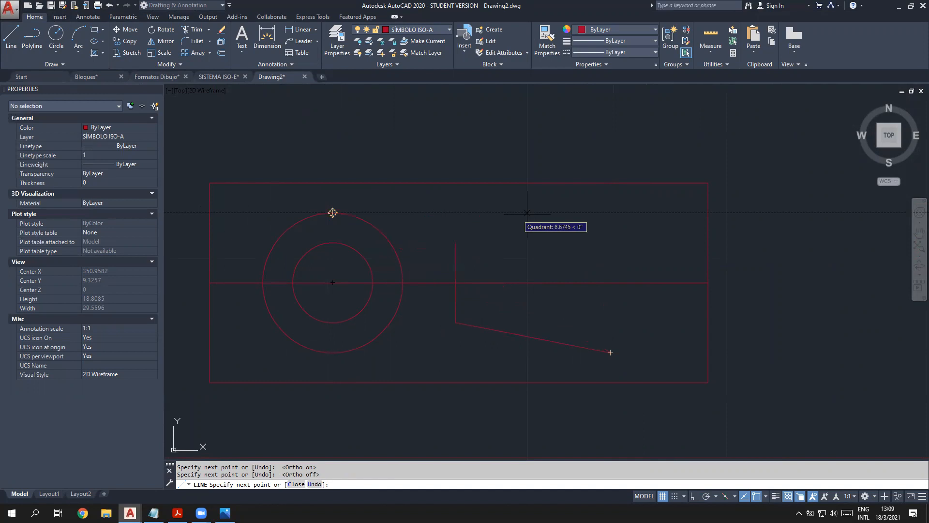
click(610, 211)
click(455, 242)
key(Escape)
Step: Delete the horizontal midline running through the rectangle
scroll(433, 231, down, 2)
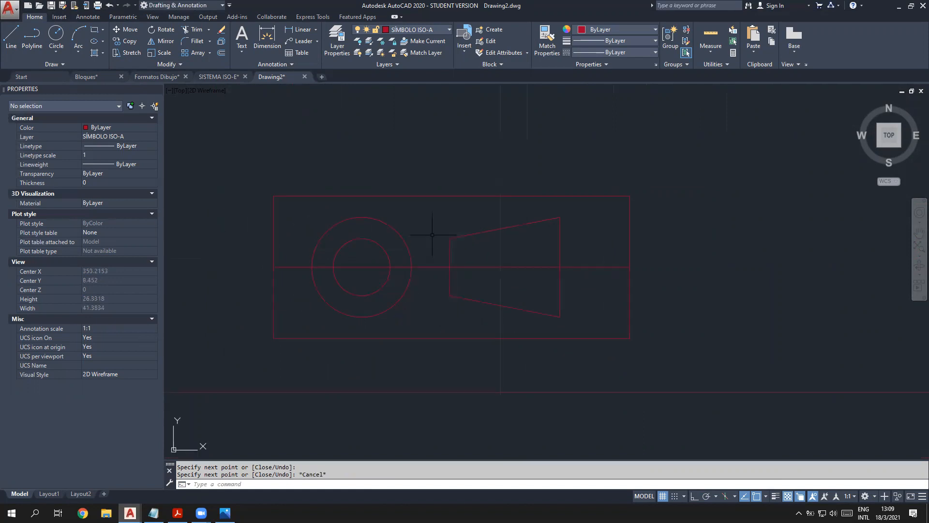
click(496, 266)
key(Delete)
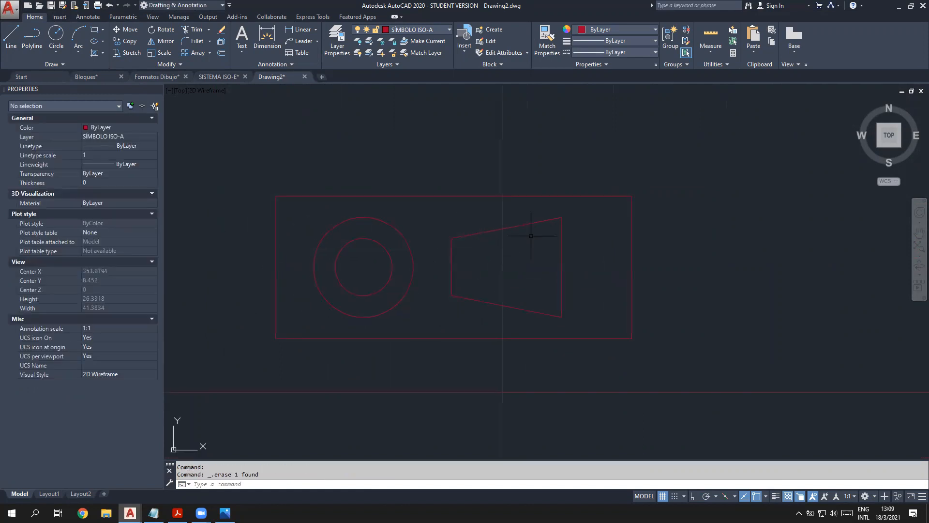
Step: Auto-constrain the rectangle, both circles and the trapezoid, and apply a Fix constraint to the rectangle's lower-left corner
scroll(425, 242, up, 2)
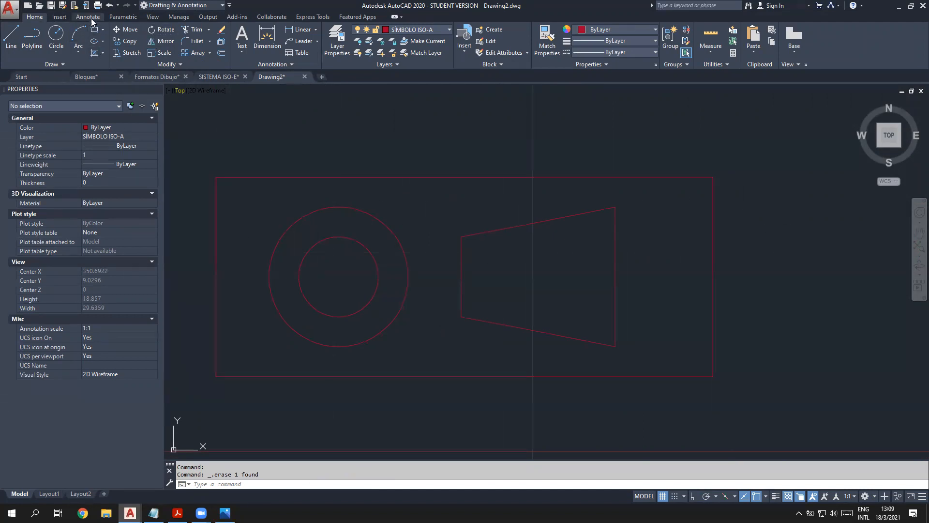
click(123, 17)
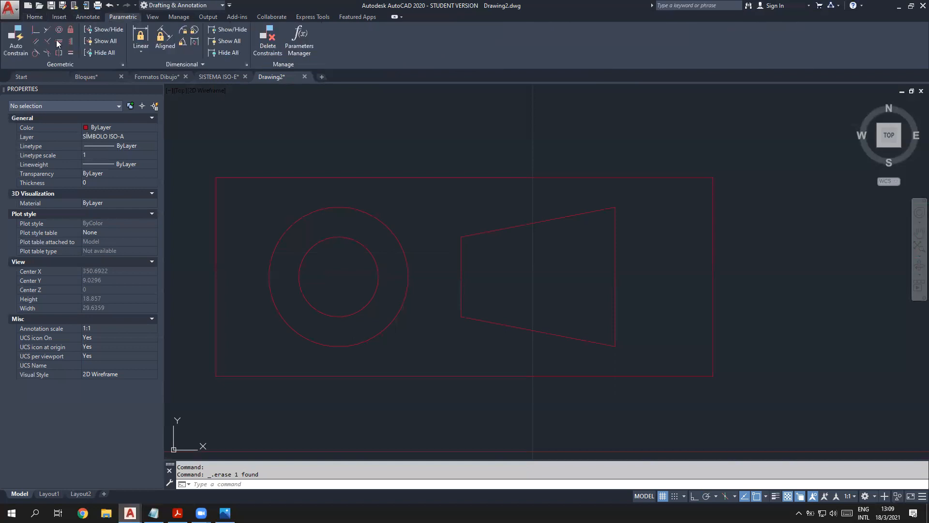
click(8, 43)
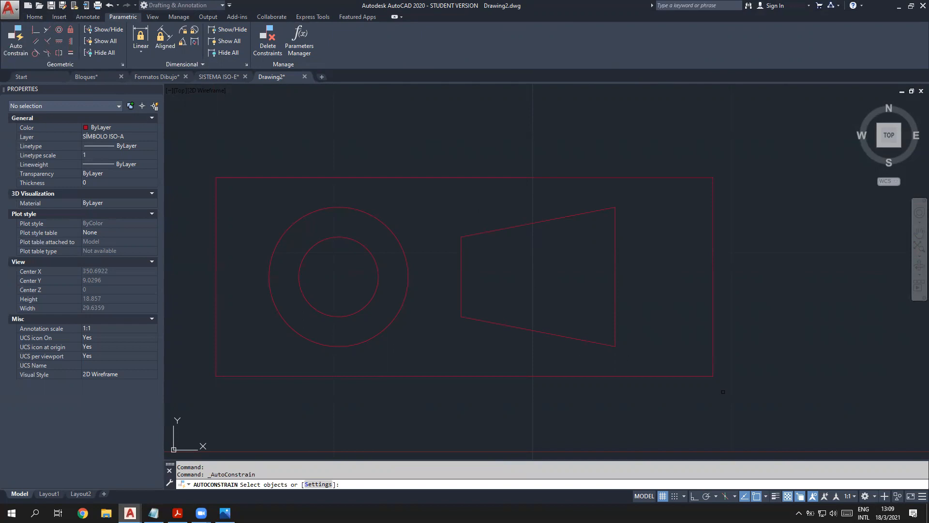
click(722, 391)
click(192, 131)
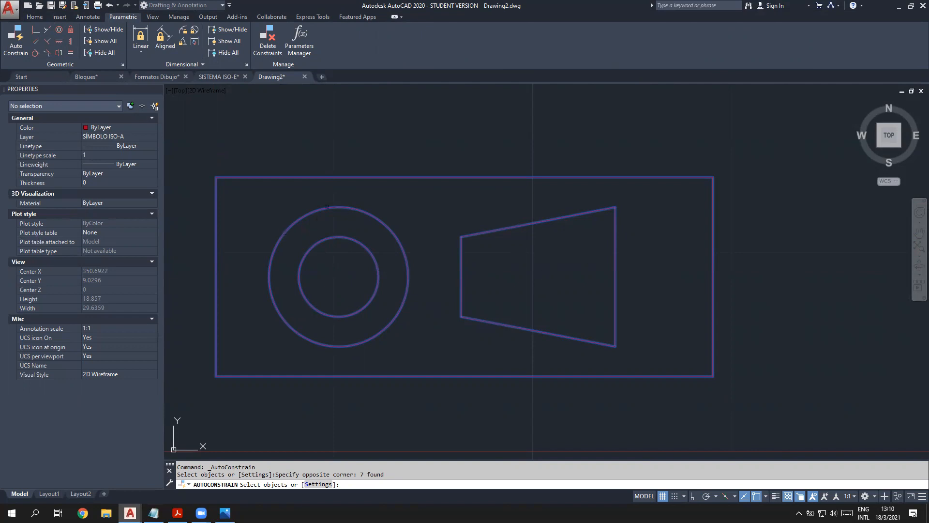
key(Return)
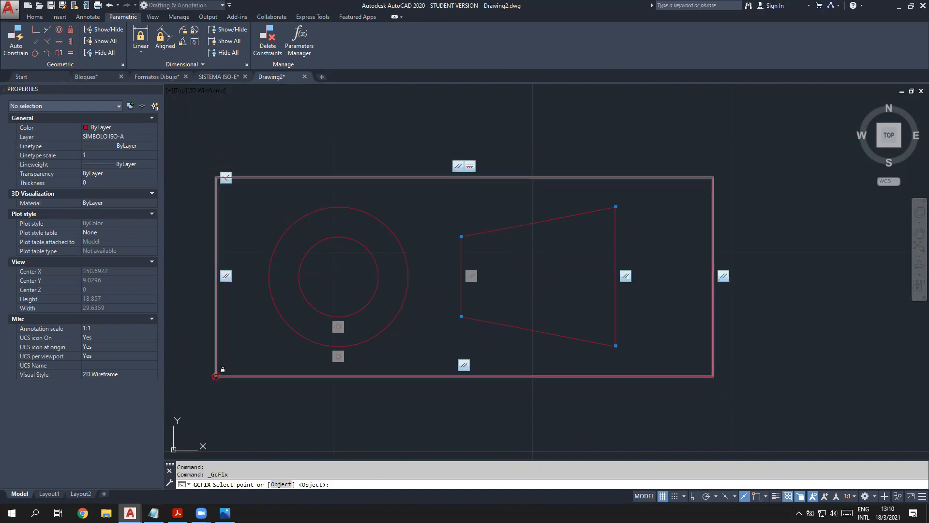
click(216, 376)
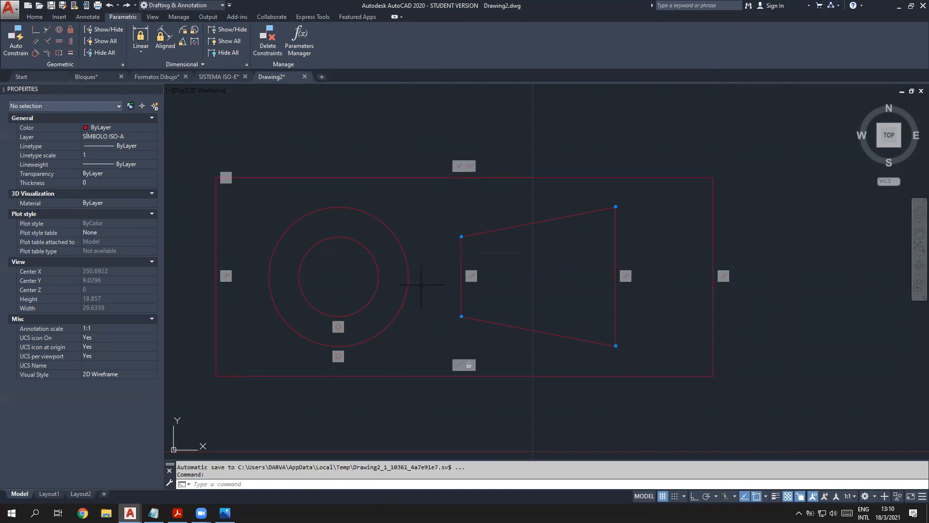
Step: Add a diameter dimensional constraint to the inner circle
middle_drag(415, 284, 450, 284)
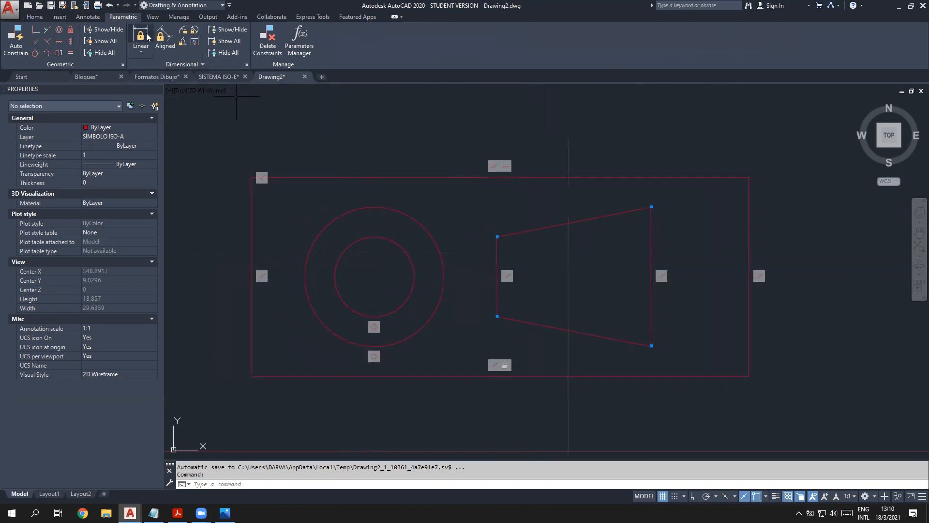
click(409, 240)
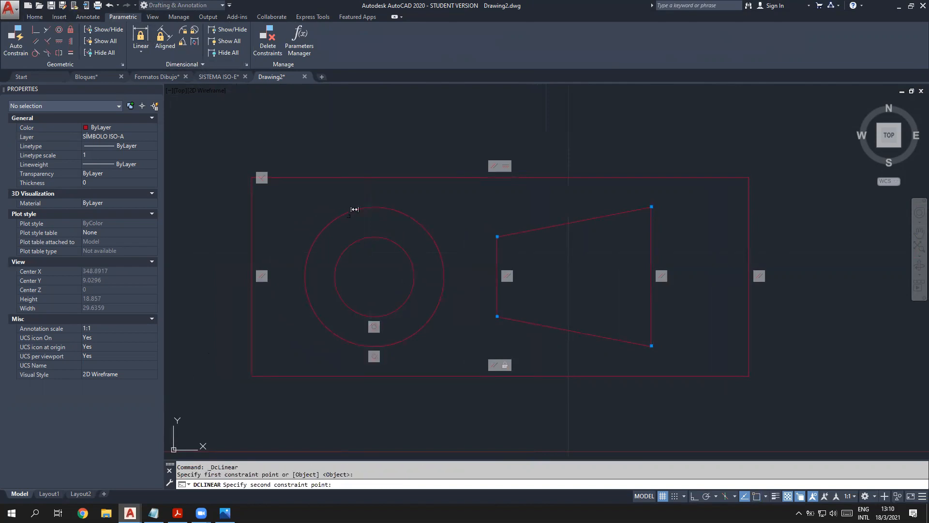
click(372, 232)
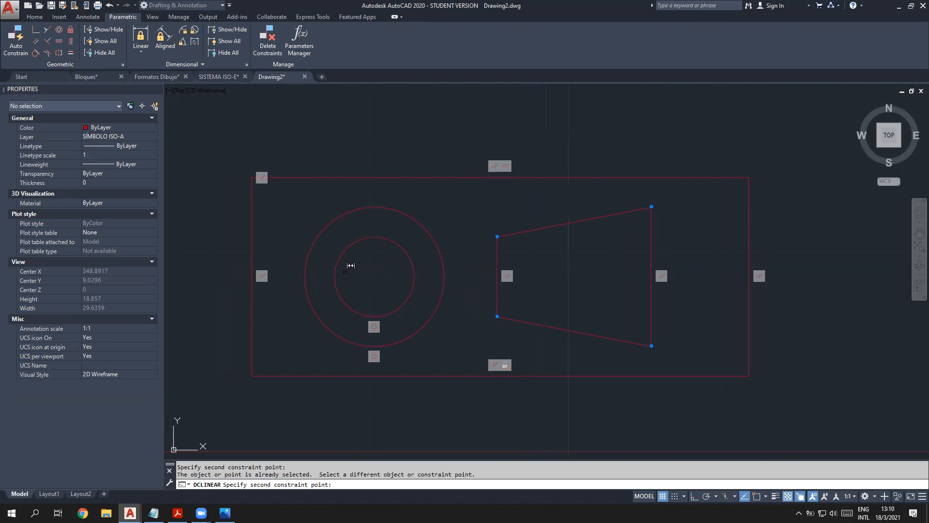
click(194, 32)
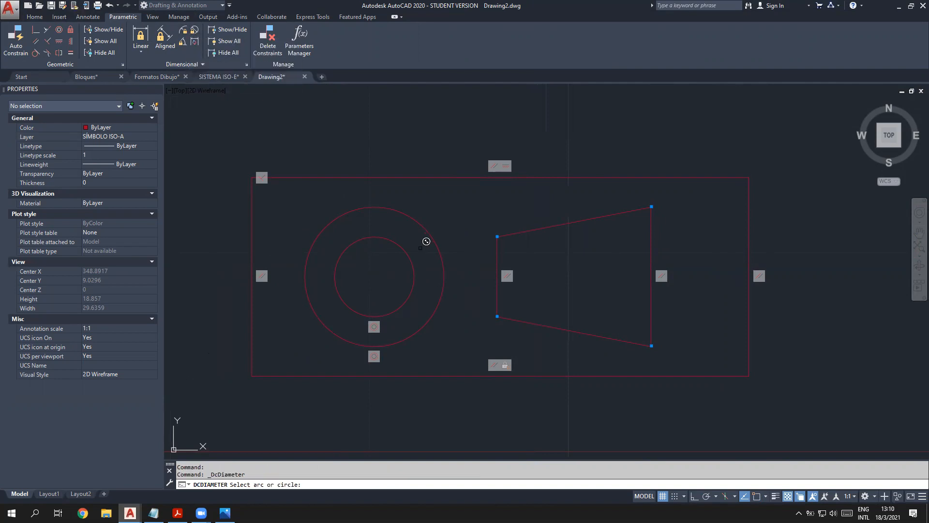
click(391, 241)
click(394, 258)
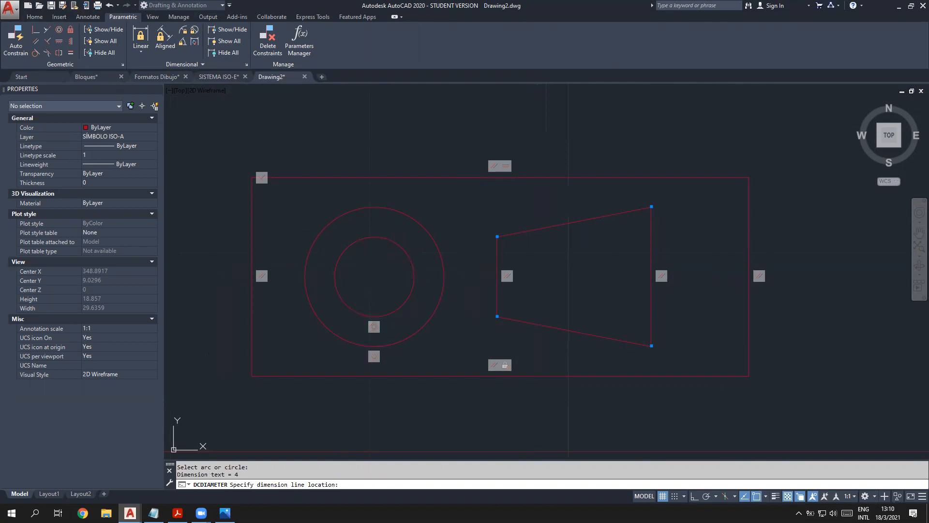
key(Return)
Step: Constrain the outer circle's diameter with a dimensional constraint
click(193, 32)
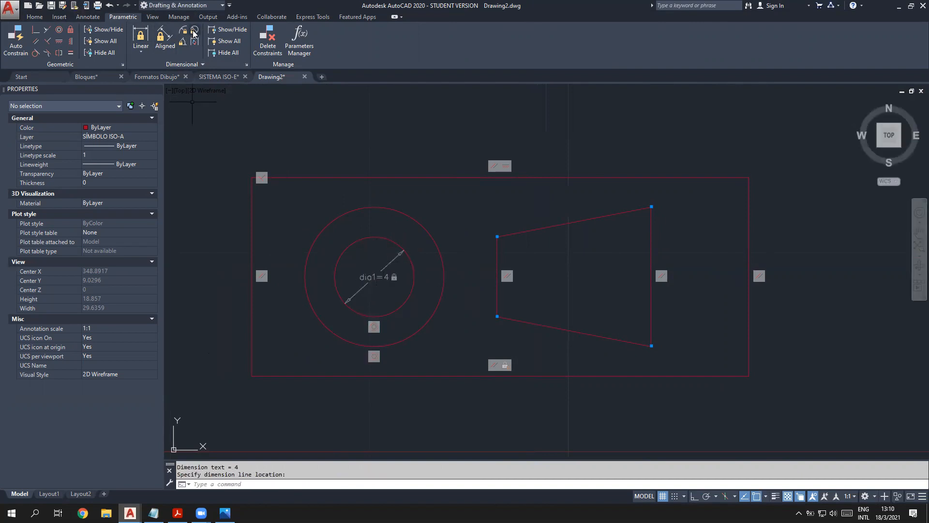
click(388, 202)
click(339, 237)
key(Return)
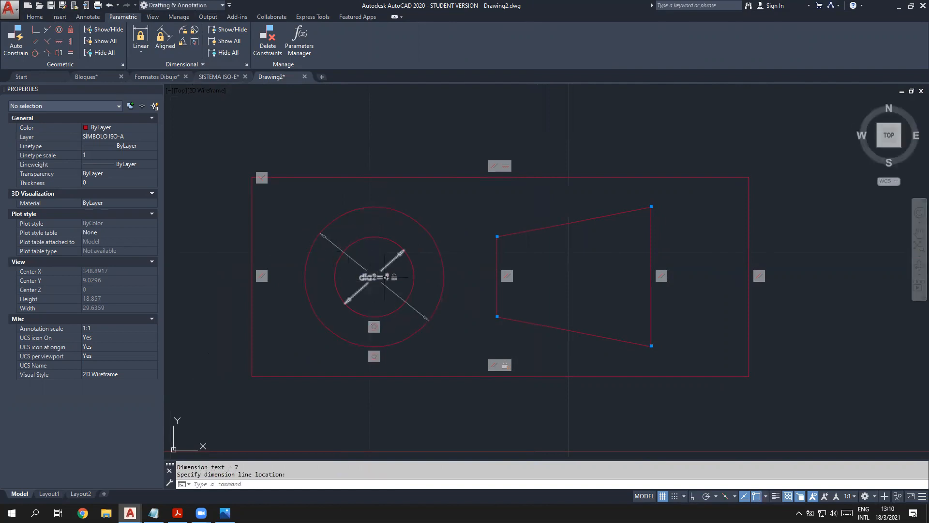
Step: Add a horizontal linear constraint from the circles' centre to the trapezoid's short side, placing the dimension above the rectangle
scroll(385, 277, up, 5)
scroll(334, 280, down, 8)
scroll(313, 274, up, 3)
middle_drag(312, 274, 387, 292)
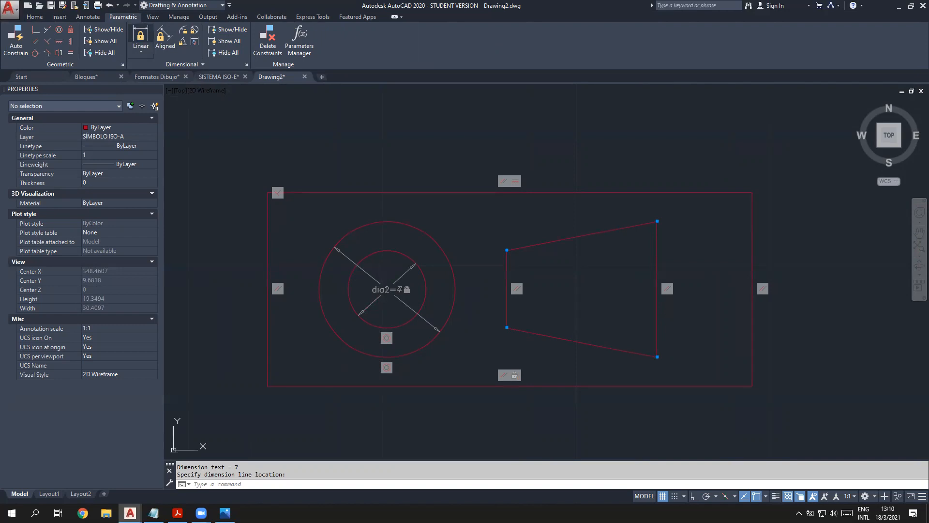
click(140, 37)
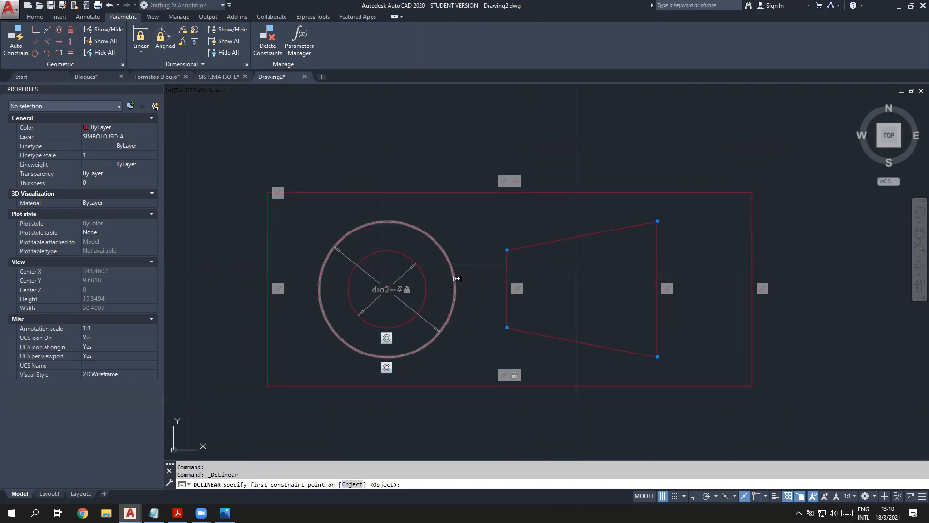
click(458, 274)
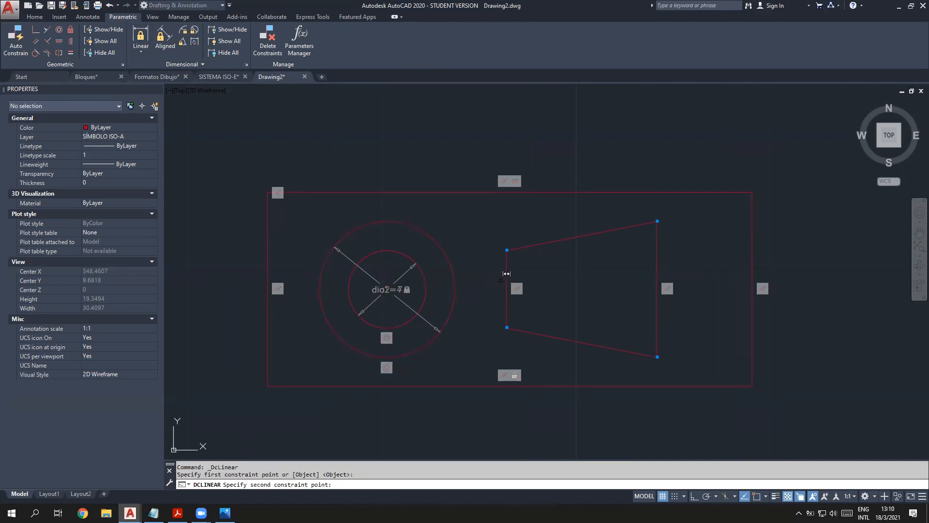
click(508, 274)
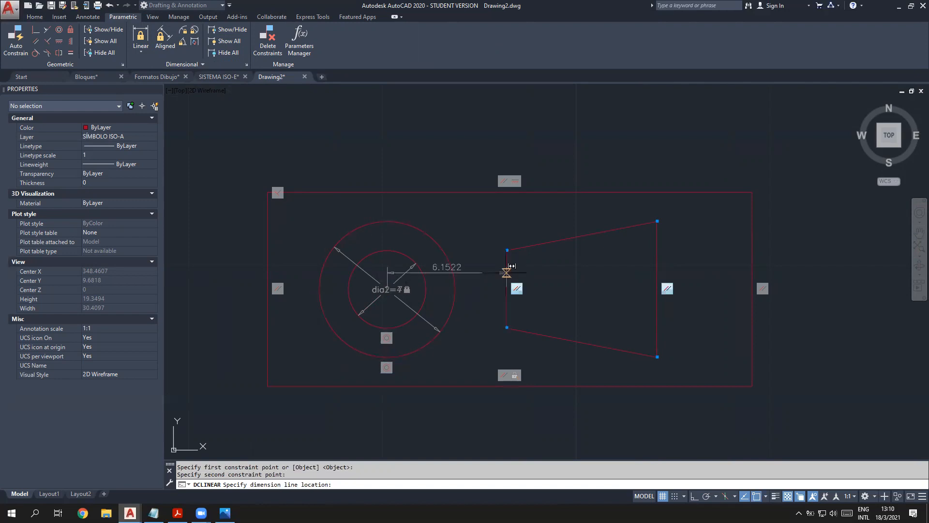
click(497, 142)
key(Return)
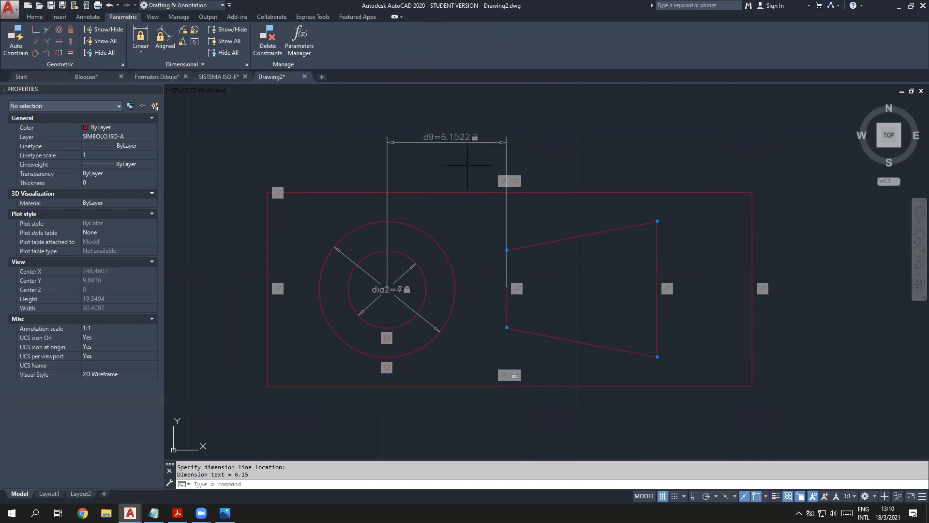
Step: Add a horizontal linear constraint between the trapezoid's short and long sides, placing it above the rectangle
click(141, 38)
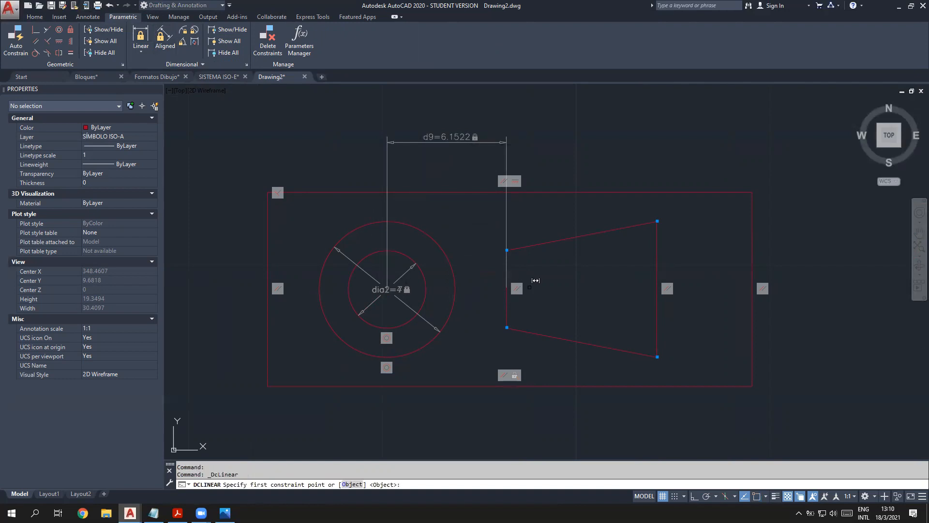
click(507, 289)
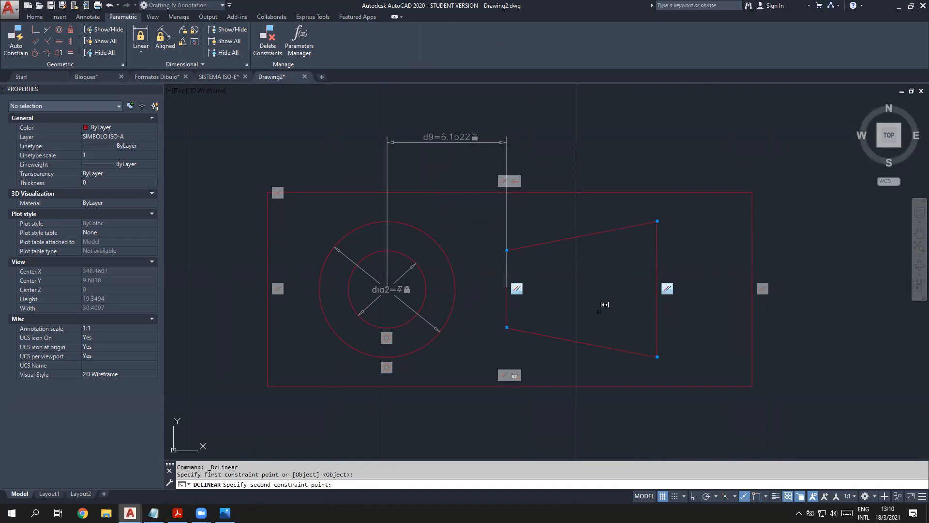
click(661, 315)
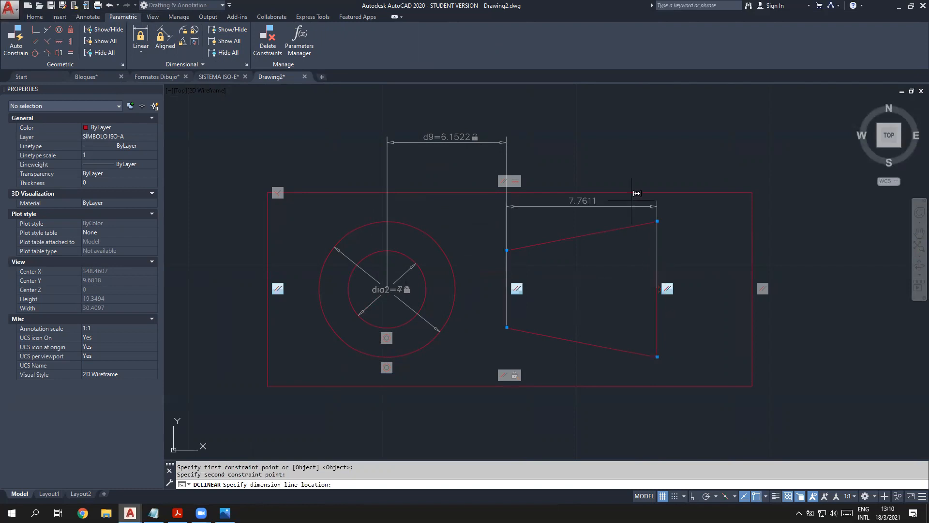
click(624, 135)
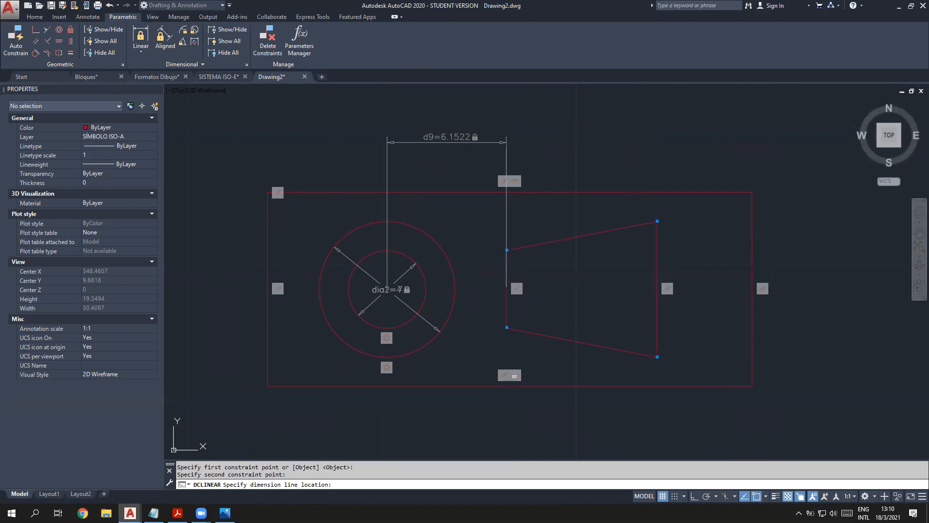
key(Return)
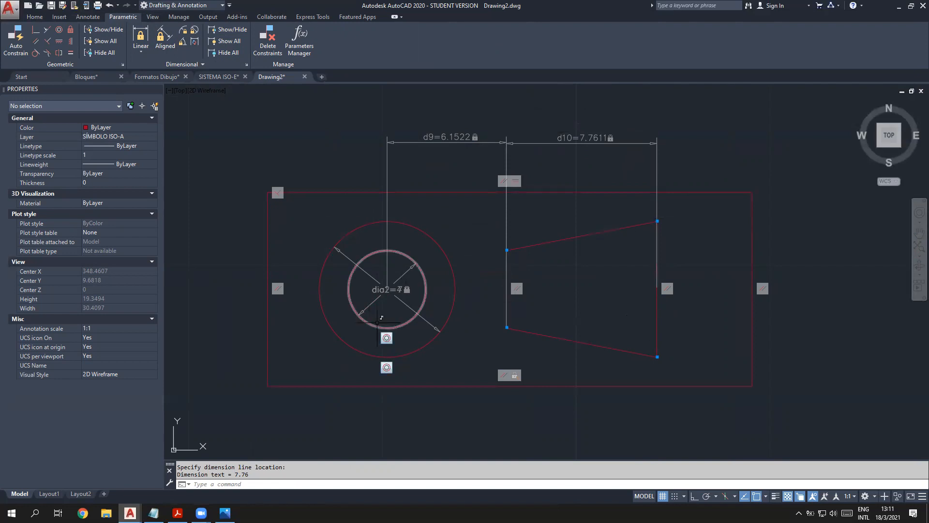
Step: Open Rótulo.PNG and check the trapezoid's width and the spacing between the symbol's circles and trapezoid
click(224, 512)
scroll(184, 169, up, 3)
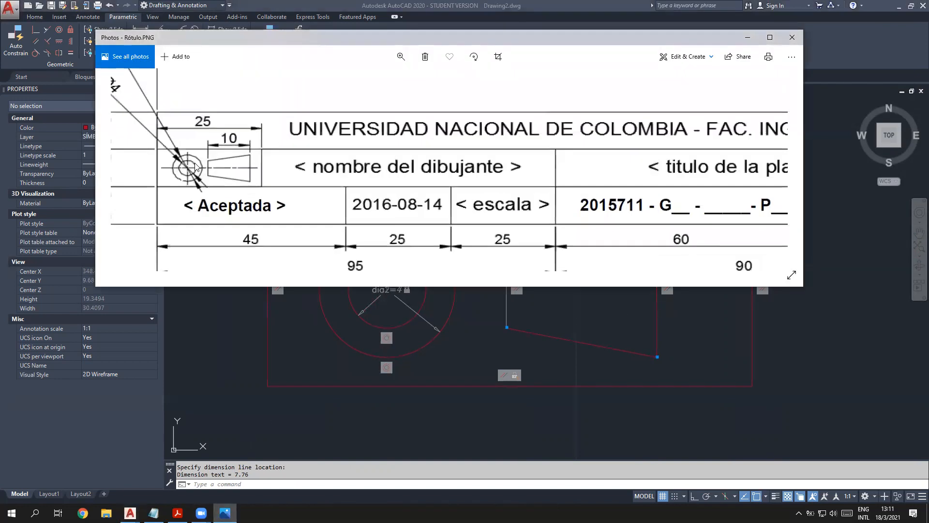
drag(227, 218, 479, 266)
drag(429, 224, 425, 264)
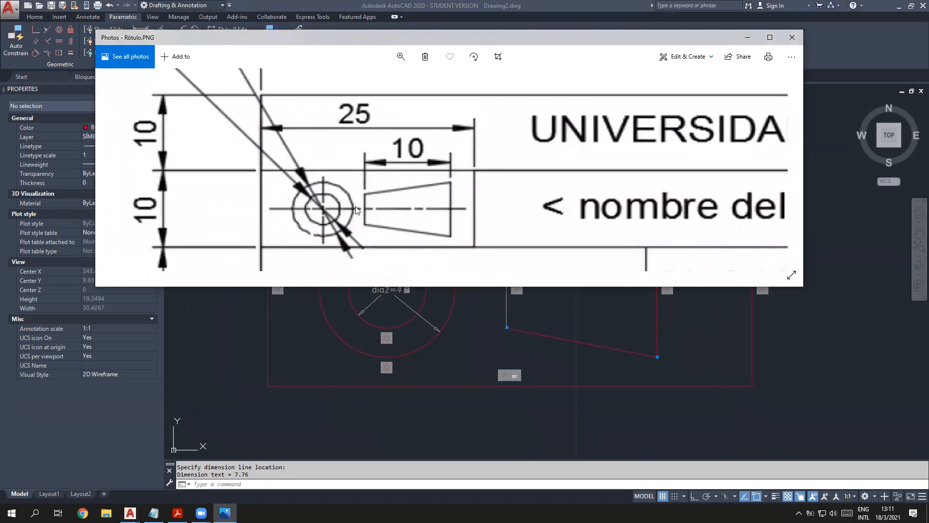
drag(364, 209, 367, 228)
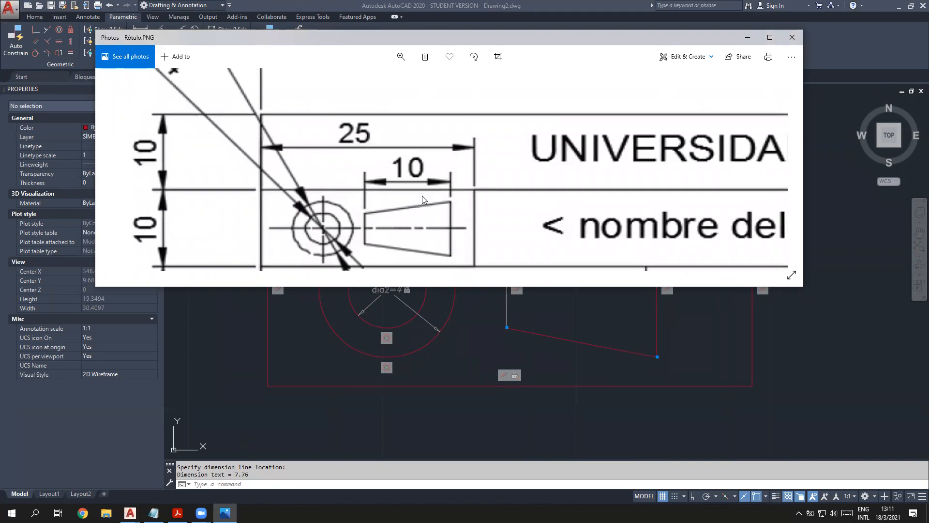
Step: Check the symbol's centre lines in Rótulo.PNG, return to the drawing and add a centre mark to the outer circle
drag(316, 146, 296, 109)
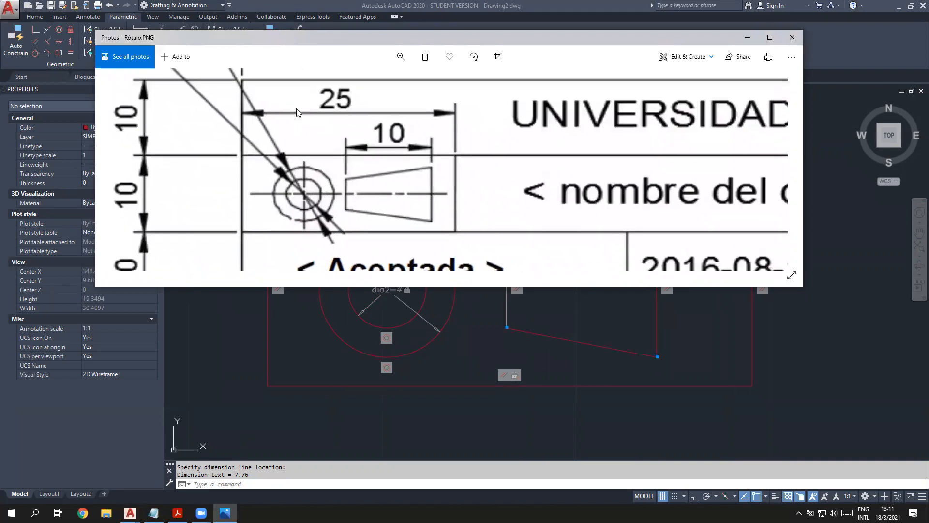
click(429, 8)
middle_drag(415, 323, 448, 324)
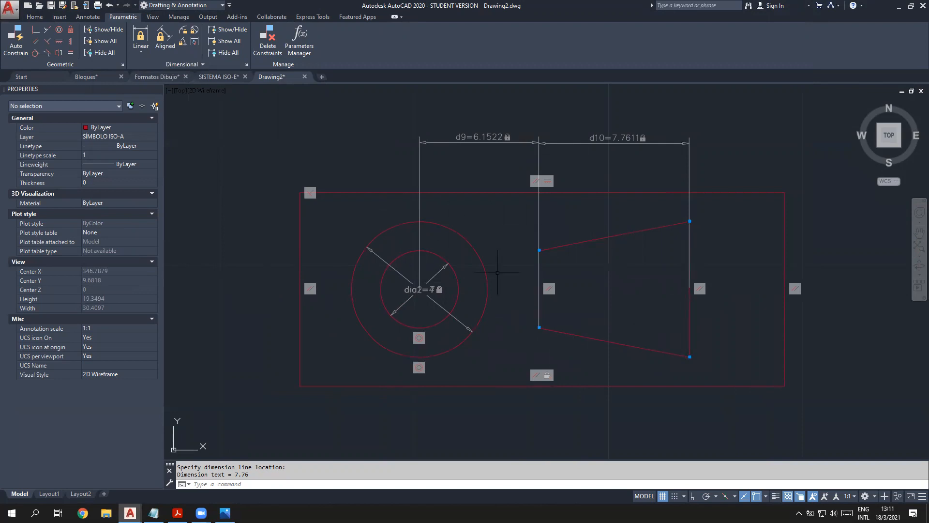
scroll(415, 257, up, 2)
scroll(418, 257, down, 2)
key(Escape)
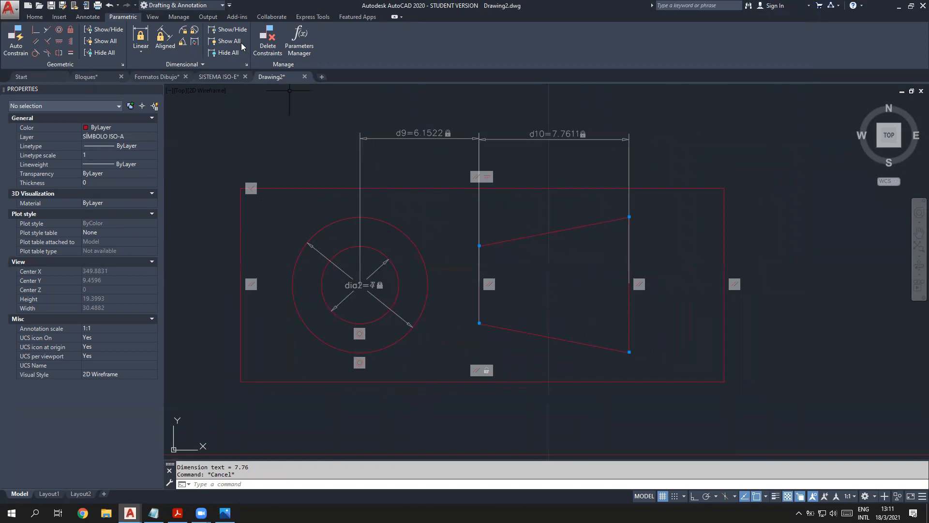
click(65, 19)
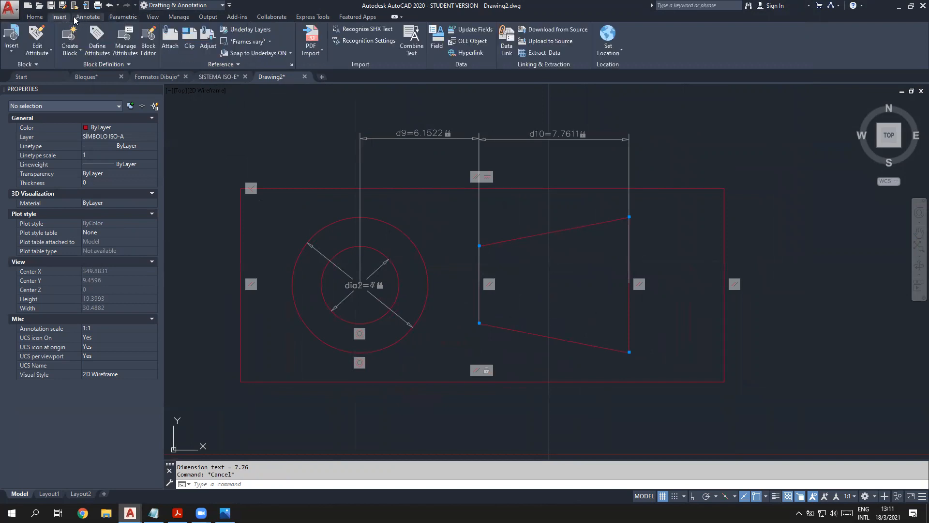
click(35, 17)
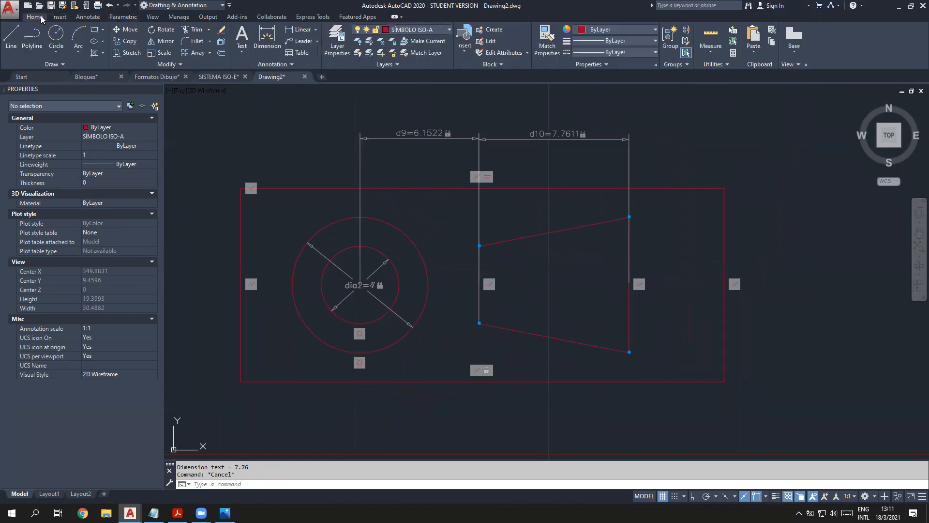
click(88, 17)
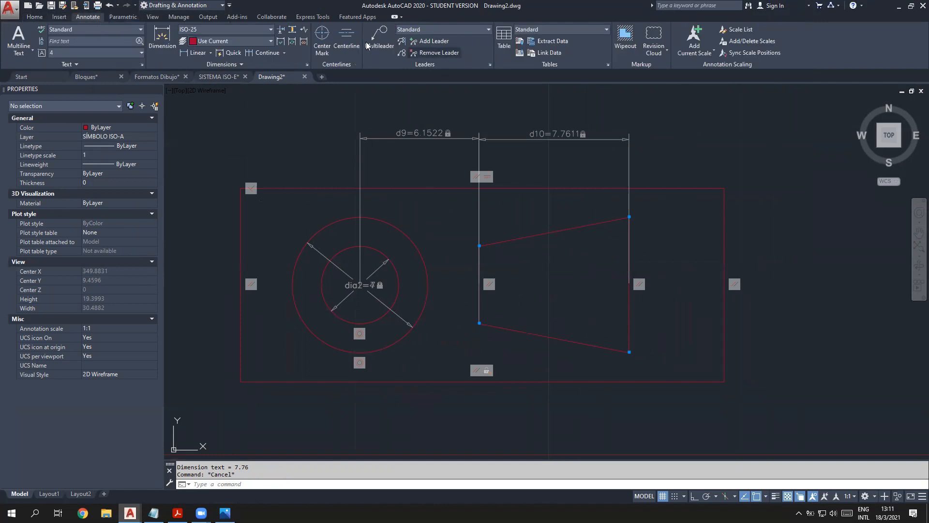
click(323, 36)
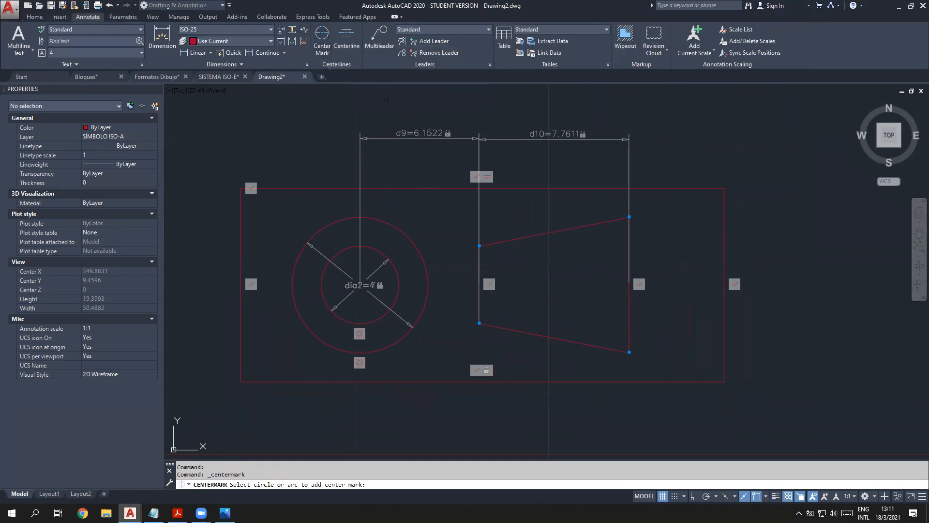
click(415, 238)
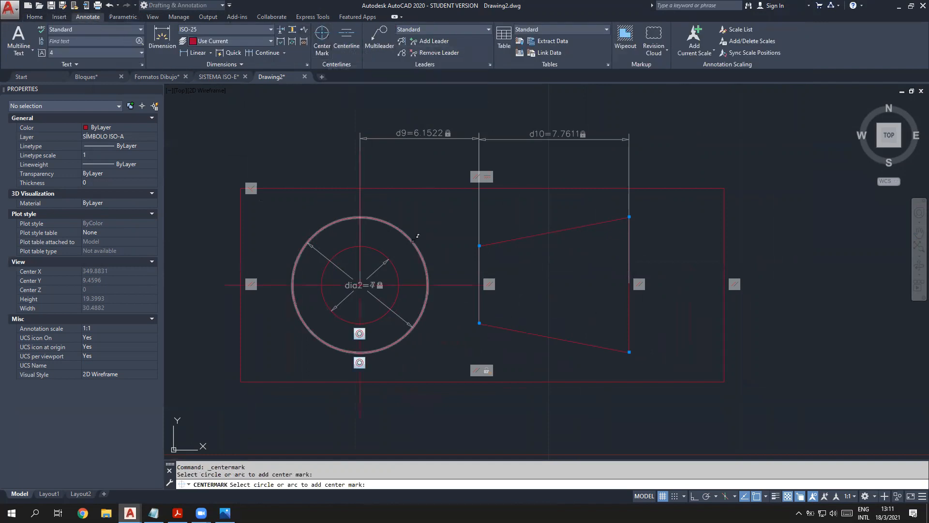
key(Return)
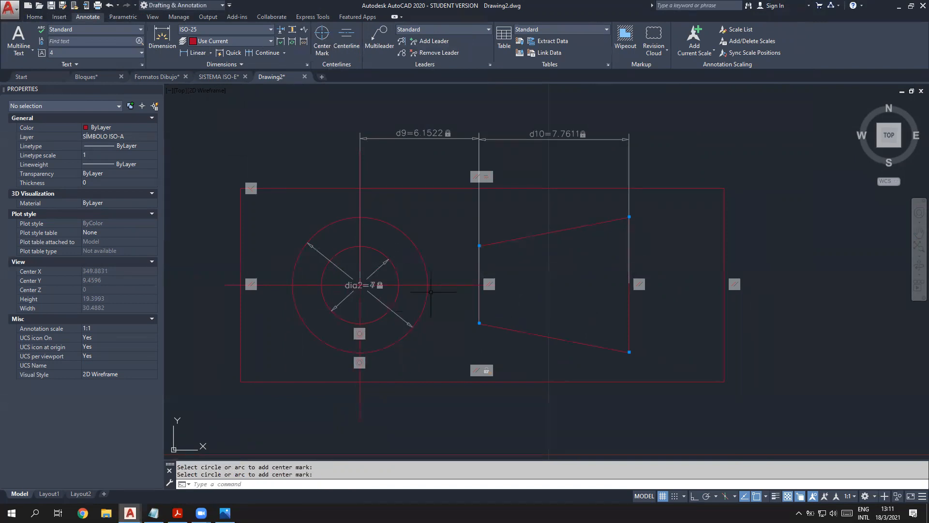
Step: Stretch the centre mark's horizontal line past the trapezoid's long side, giving a right extension of about 12.84
click(457, 285)
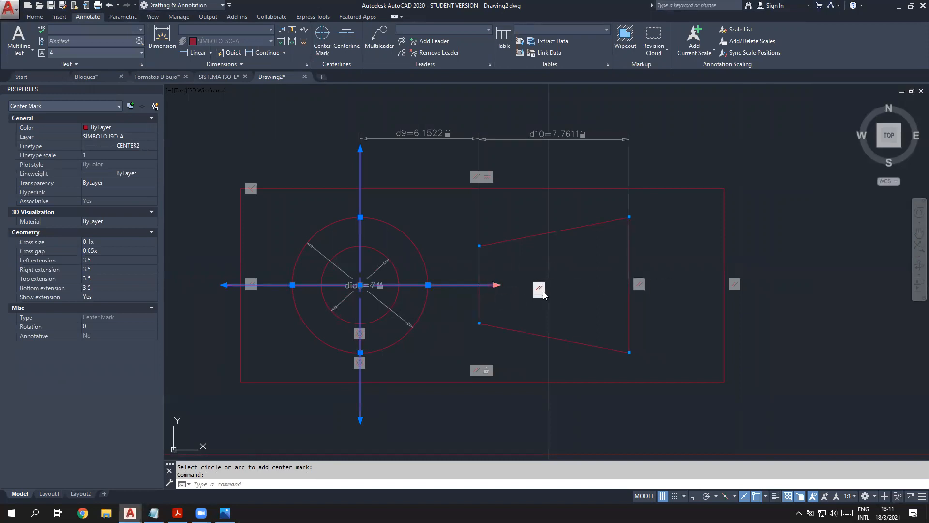
click(495, 284)
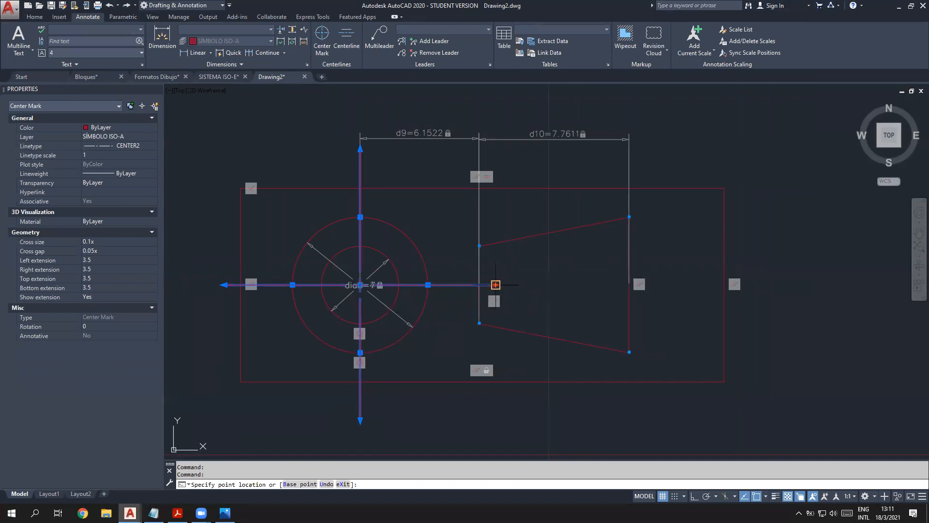
click(495, 285)
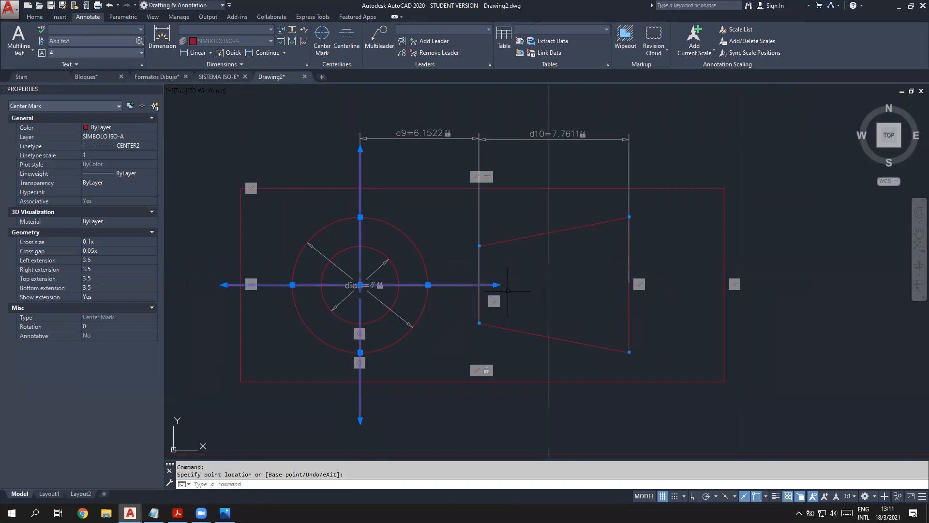
key(Escape)
click(457, 284)
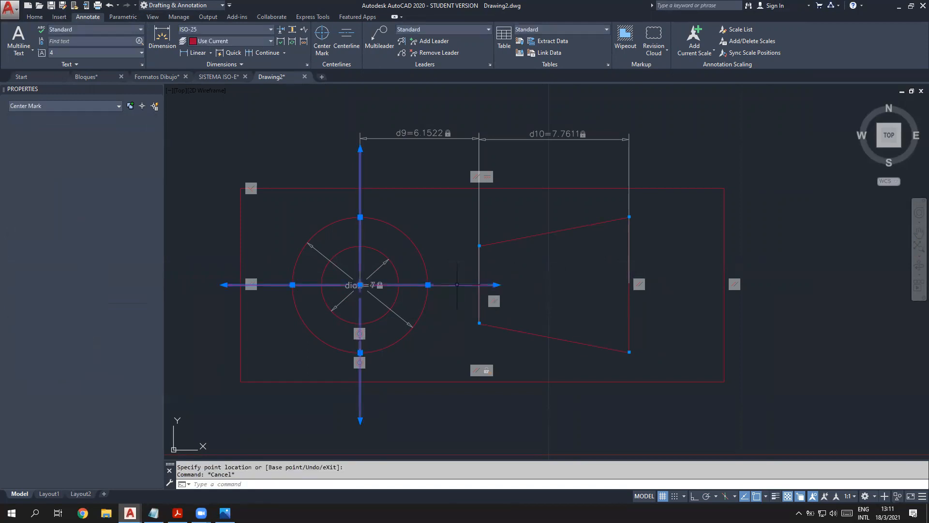
click(496, 284)
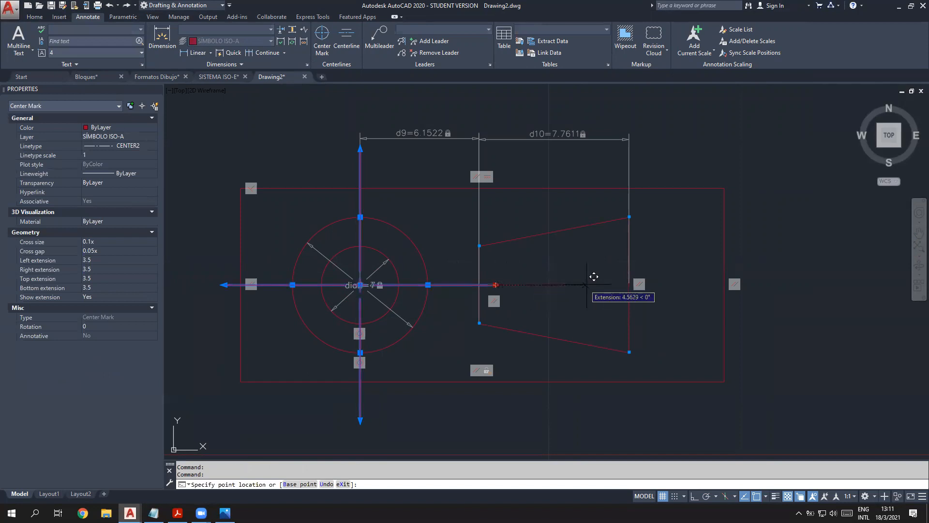
click(681, 289)
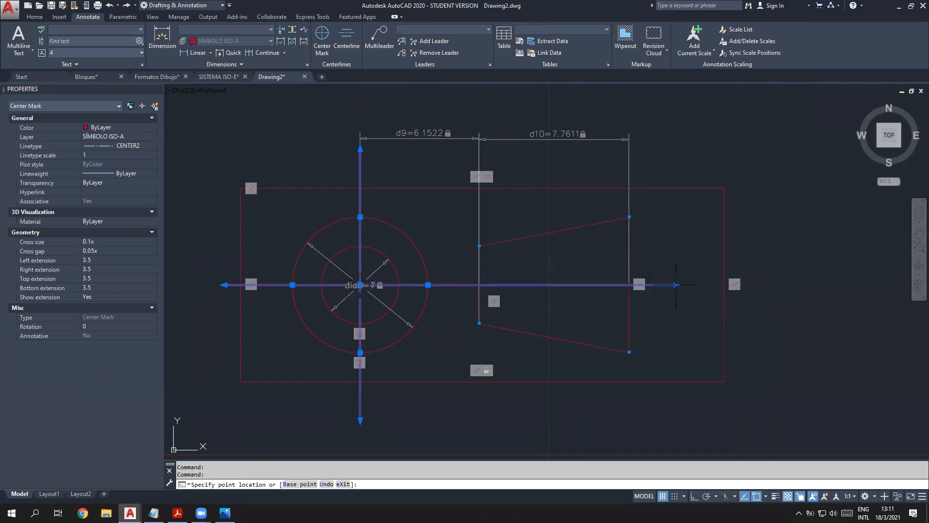
Step: Shorten the centre mark's other extensions to about 1.02 at the top, 1.06 at the bottom and 1.6 on the left
click(360, 149)
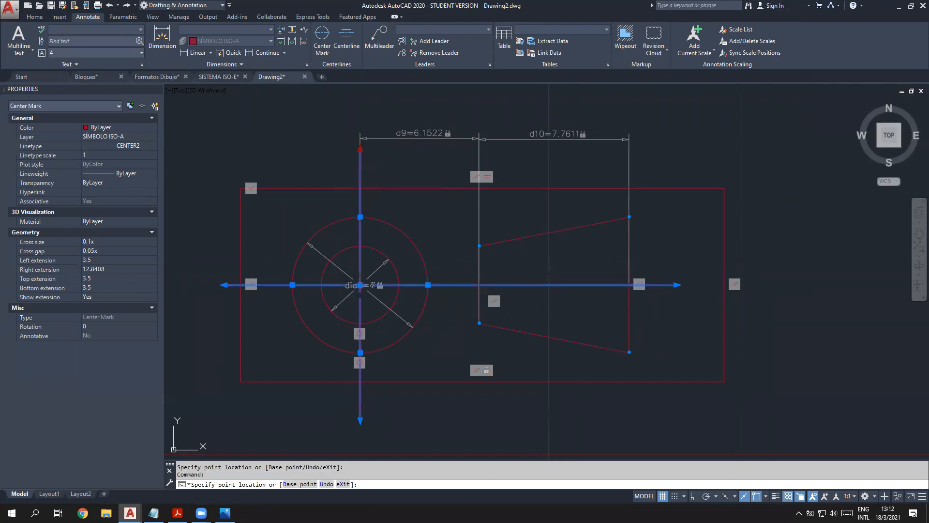
click(360, 196)
click(360, 417)
click(359, 373)
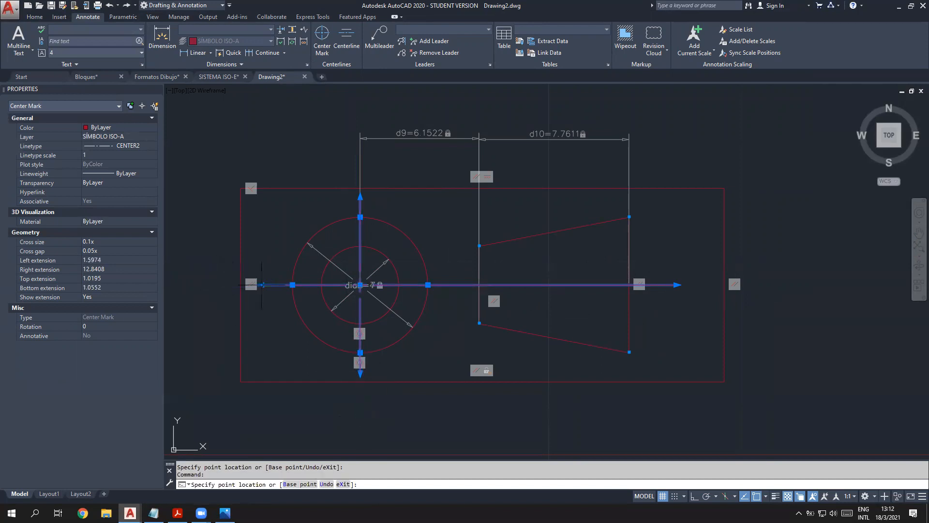
key(Escape)
key(Escape)
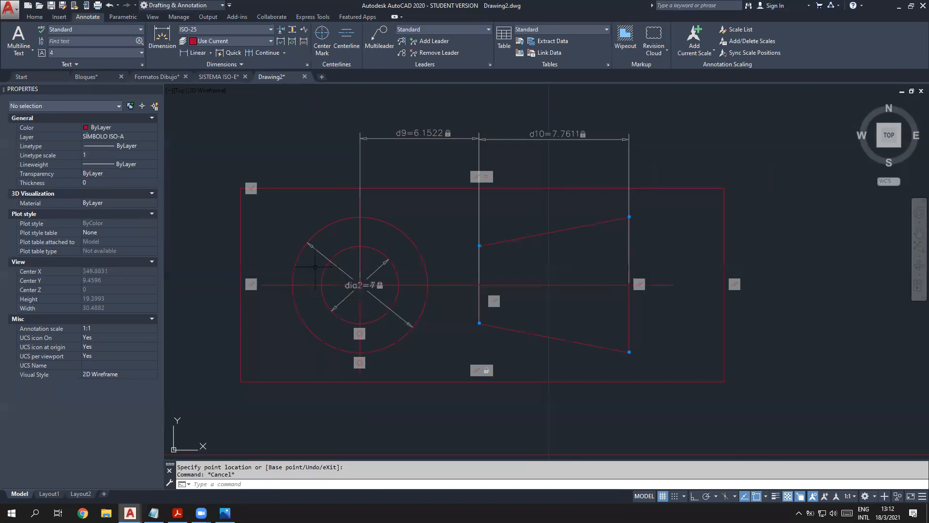
Step: Set the centre mark's linetype scale to 0.05
click(454, 284)
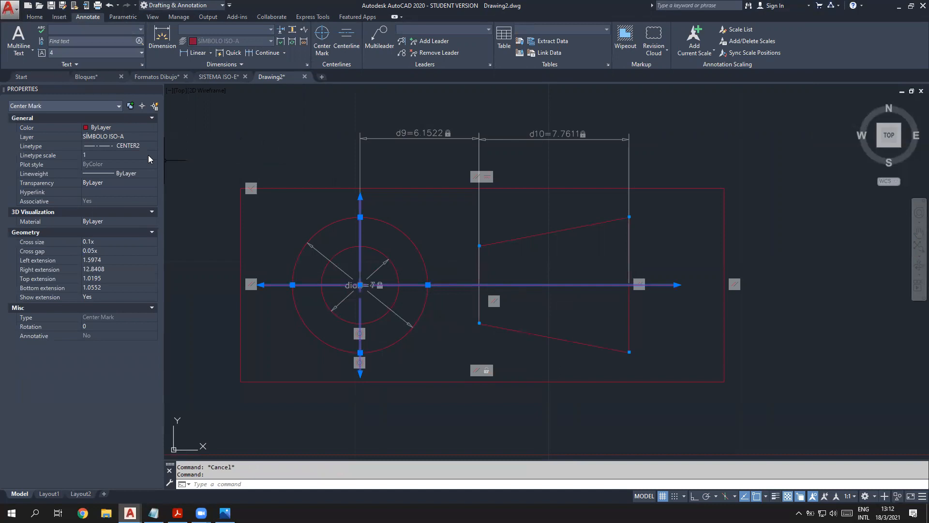
click(95, 154)
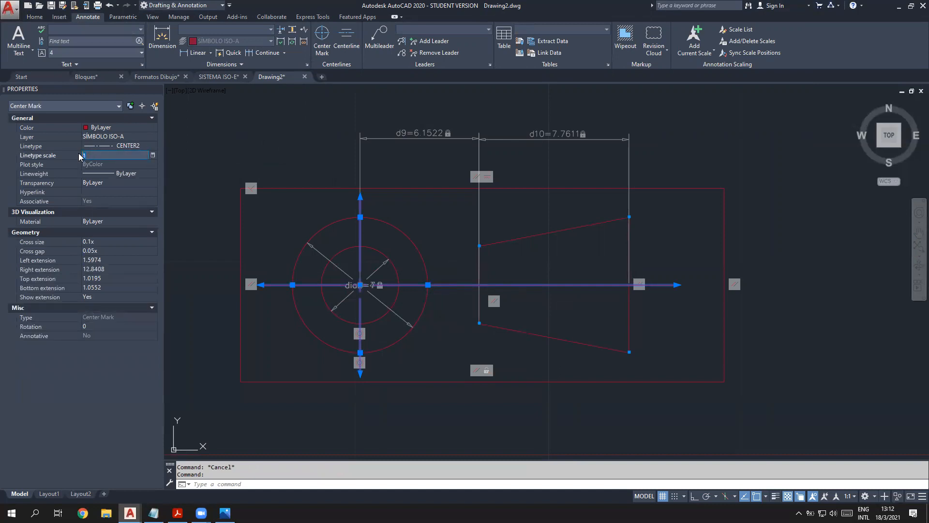
text(0)
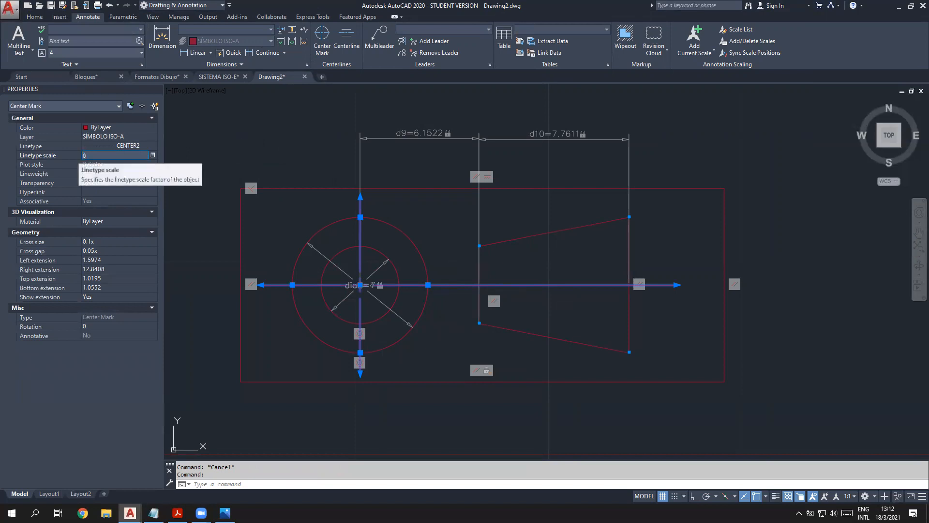
text(.05)
key(Return)
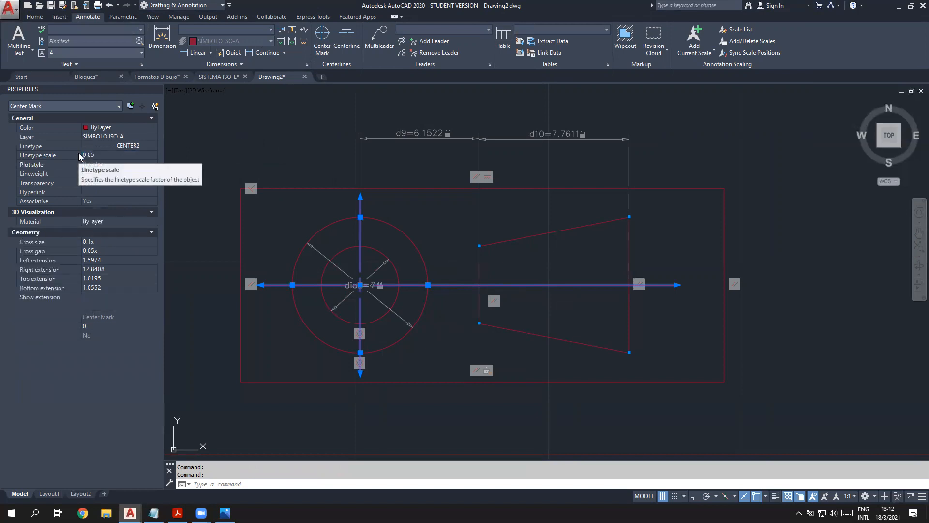
click(692, 331)
key(Escape)
key(Escape)
scroll(512, 298, up, 2)
middle_drag(513, 306, 583, 321)
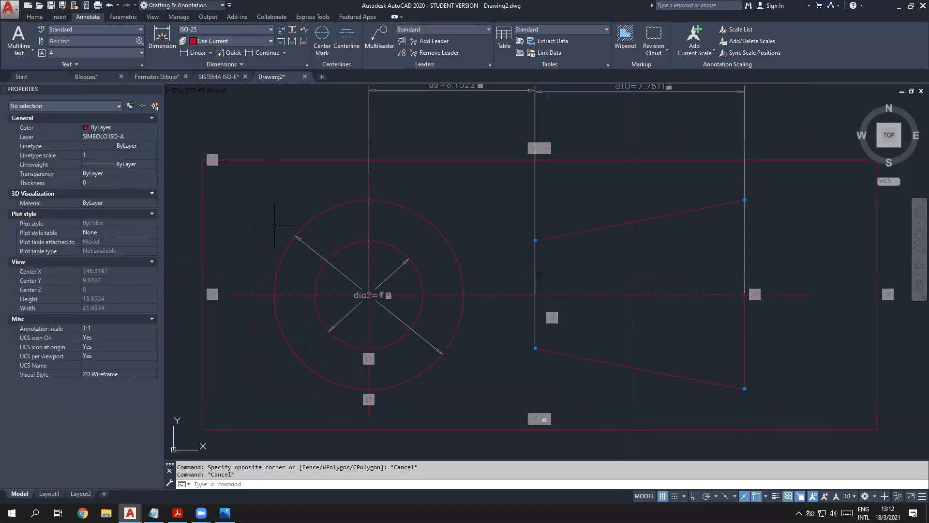
scroll(515, 297, down, 4)
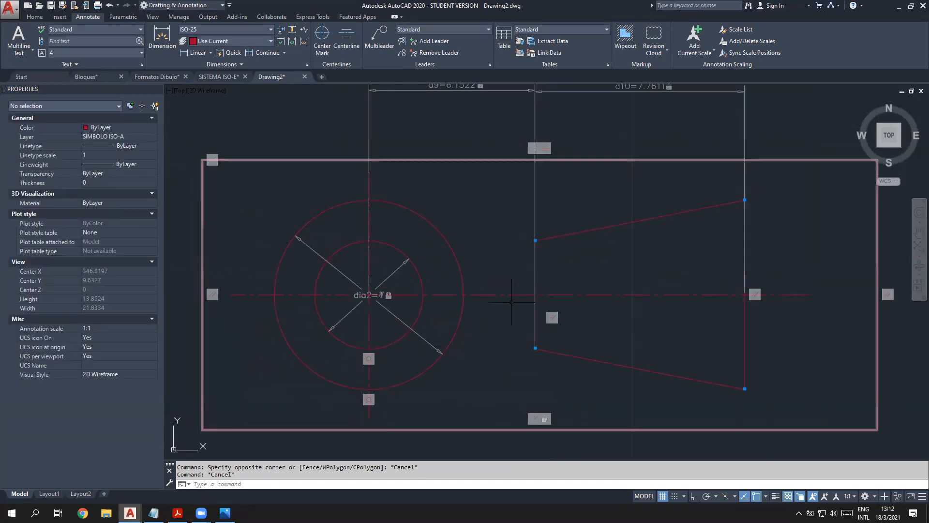
click(124, 16)
click(66, 16)
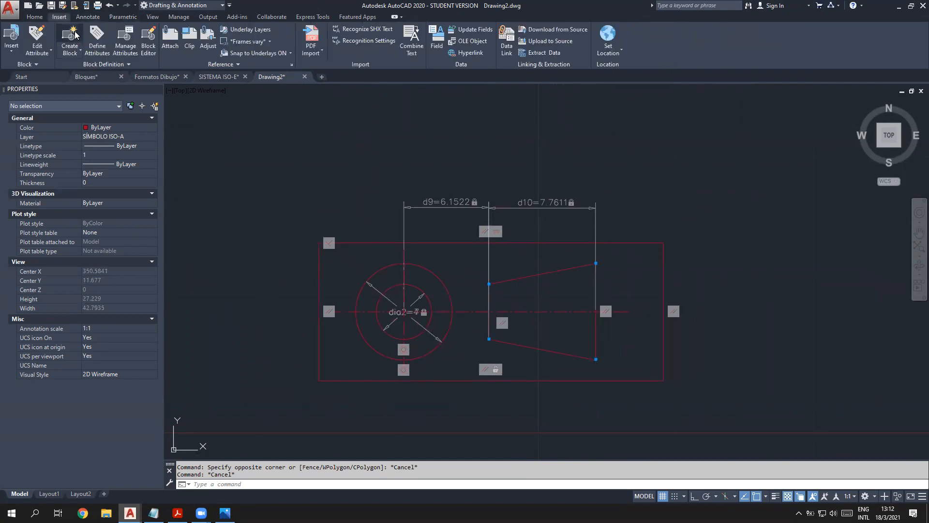
click(70, 35)
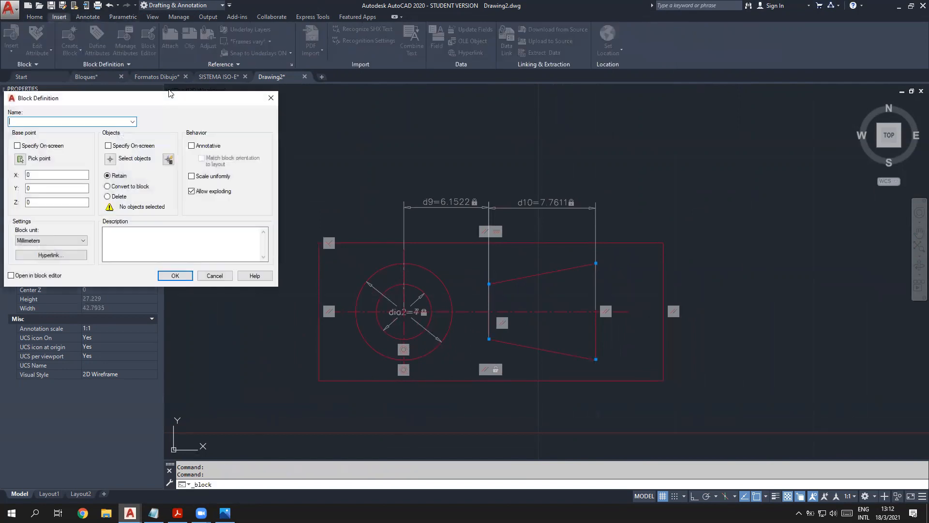
click(109, 160)
click(622, 369)
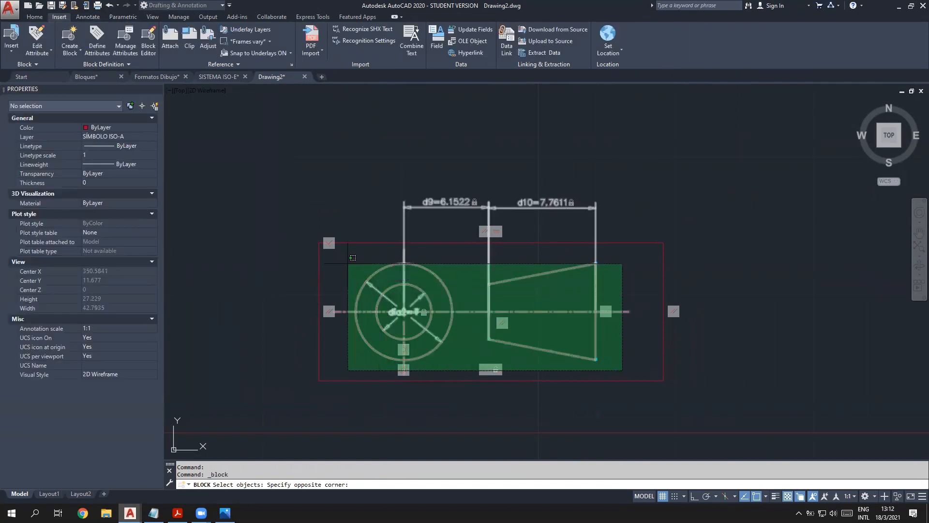
click(349, 256)
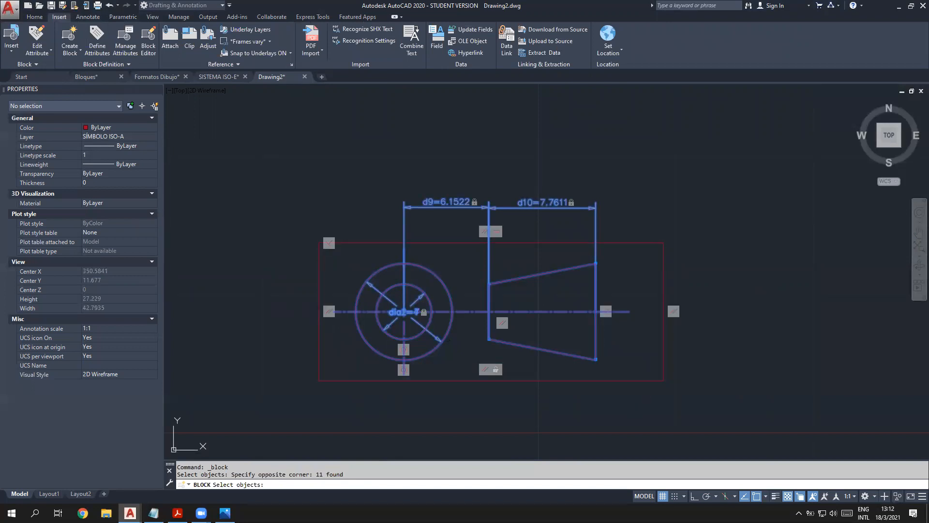
key(Return)
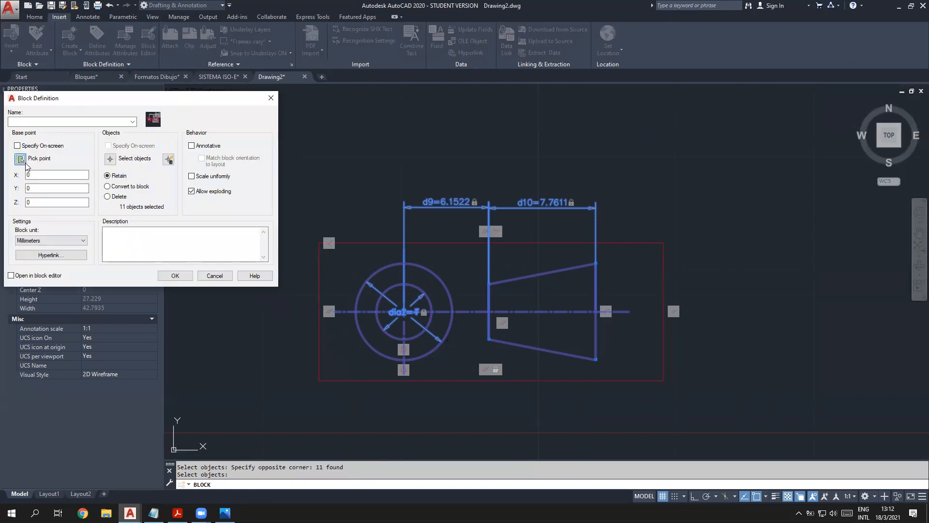
click(21, 159)
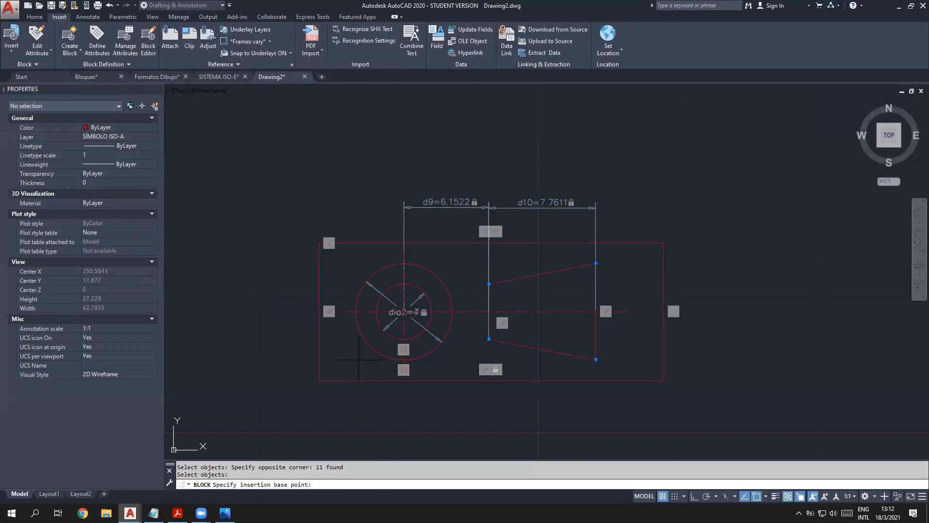
click(318, 381)
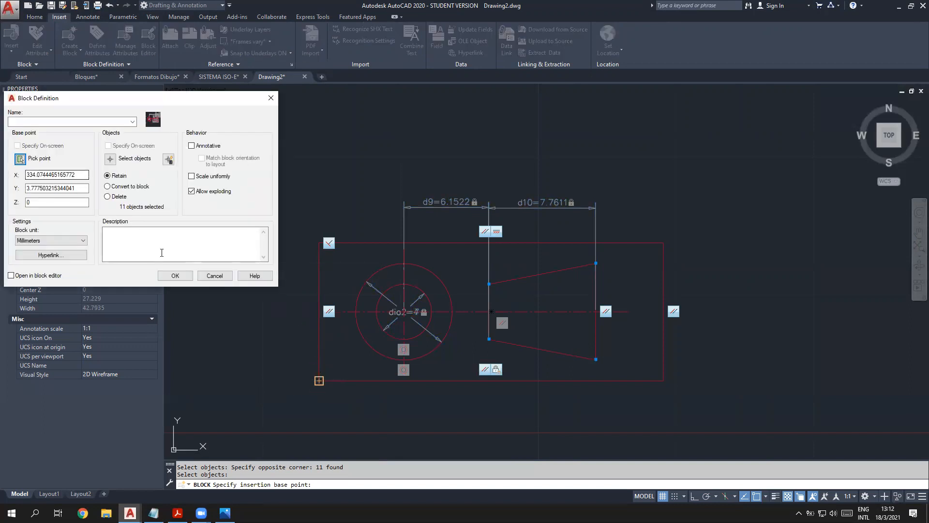
click(58, 120)
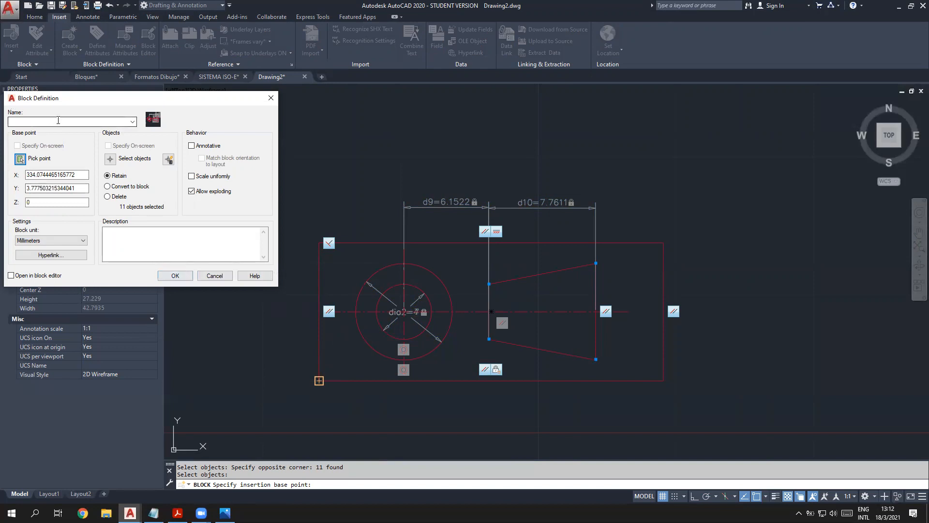
click(214, 275)
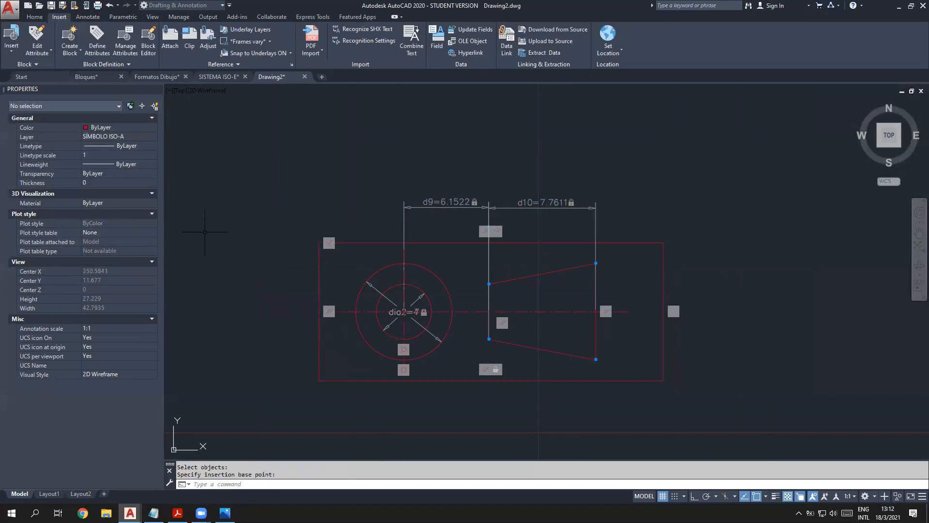
Step: Switch to the Bloques drawing
scroll(284, 266, down, 5)
middle_drag(285, 270, 522, 361)
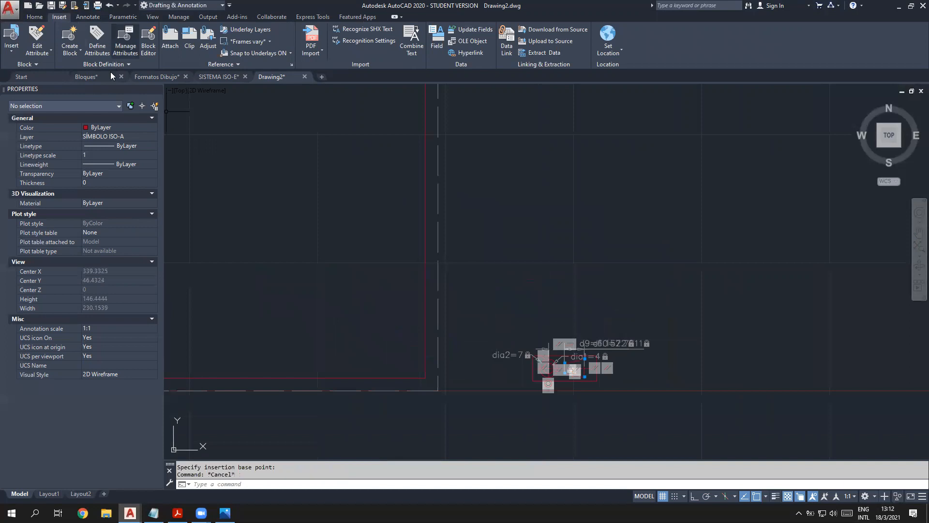
click(88, 79)
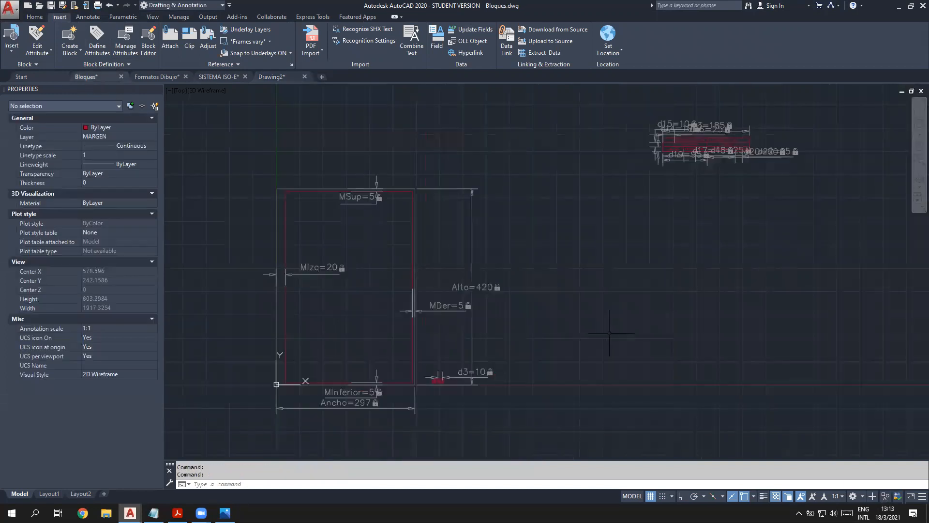
Step: Review the blocks defined in the current drawing, including the format, RÓTULO and SÍMBOLO blocks, then close the block list
scroll(494, 358, up, 10)
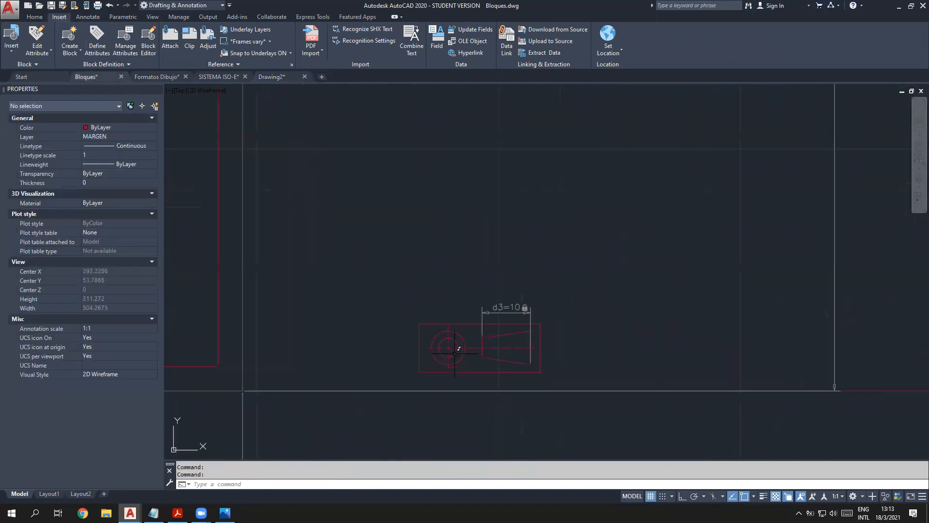
scroll(493, 338, down, 9)
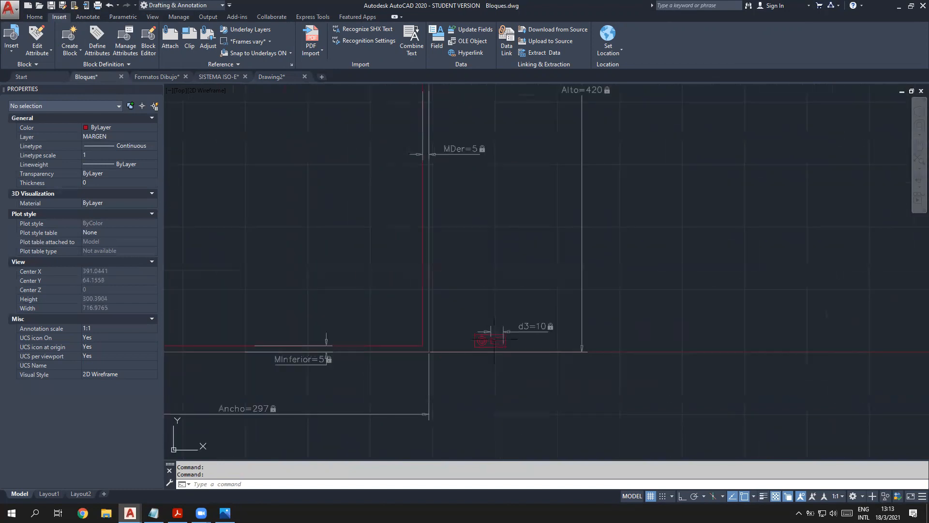
scroll(534, 265, down, 2)
middle_drag(489, 271, 481, 327)
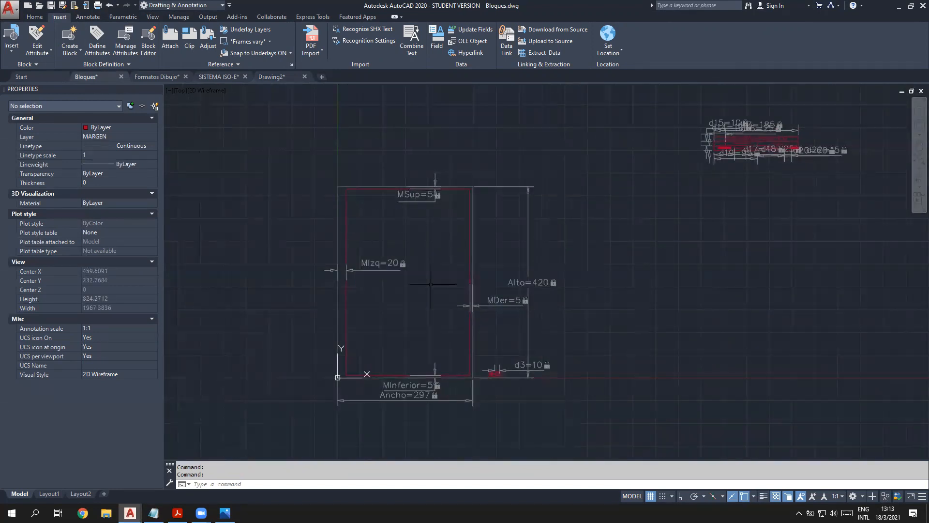
click(29, 65)
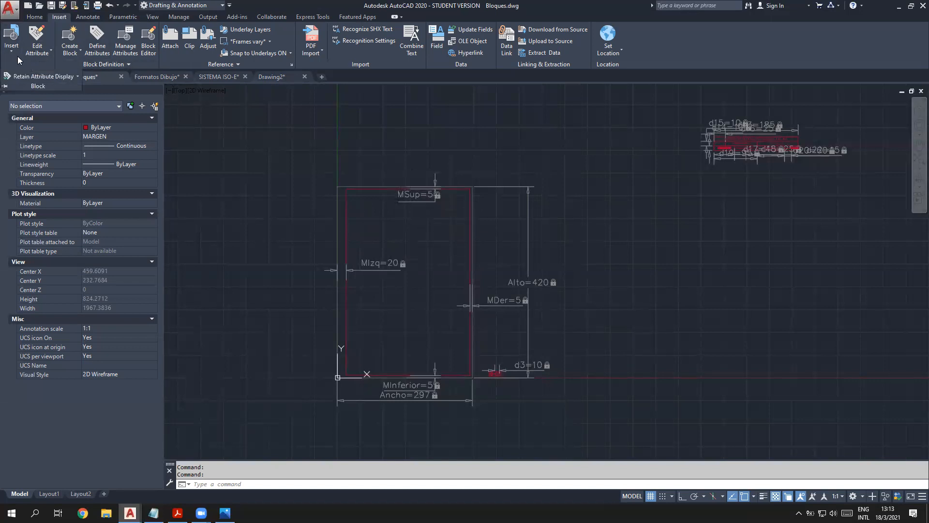
click(12, 46)
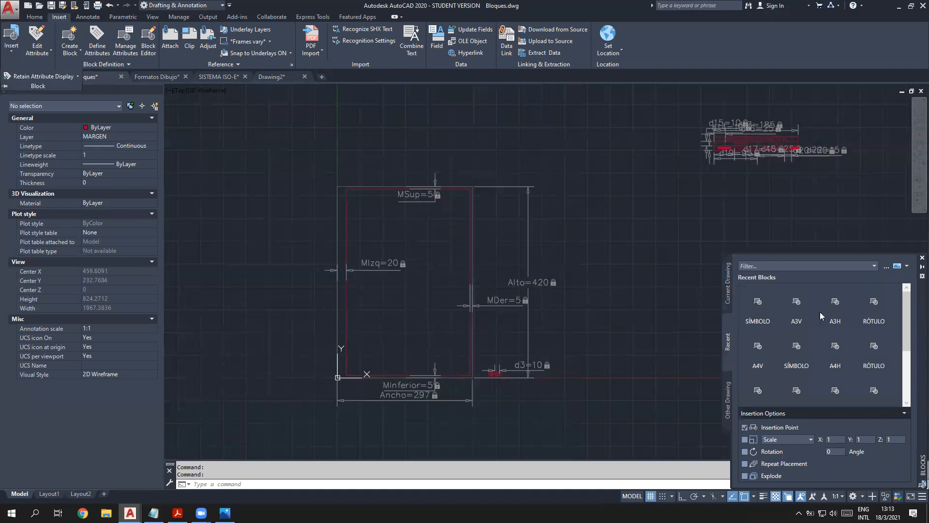
scroll(823, 334, down, 1)
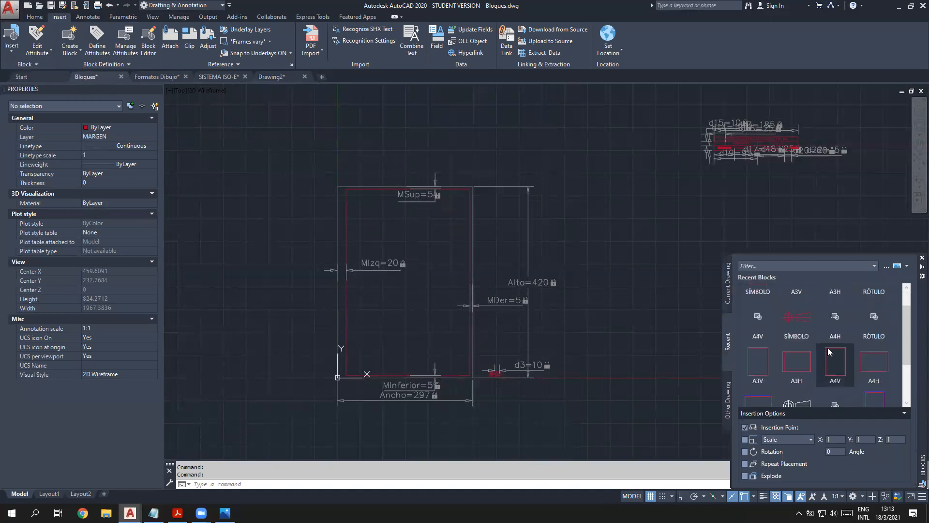
click(728, 281)
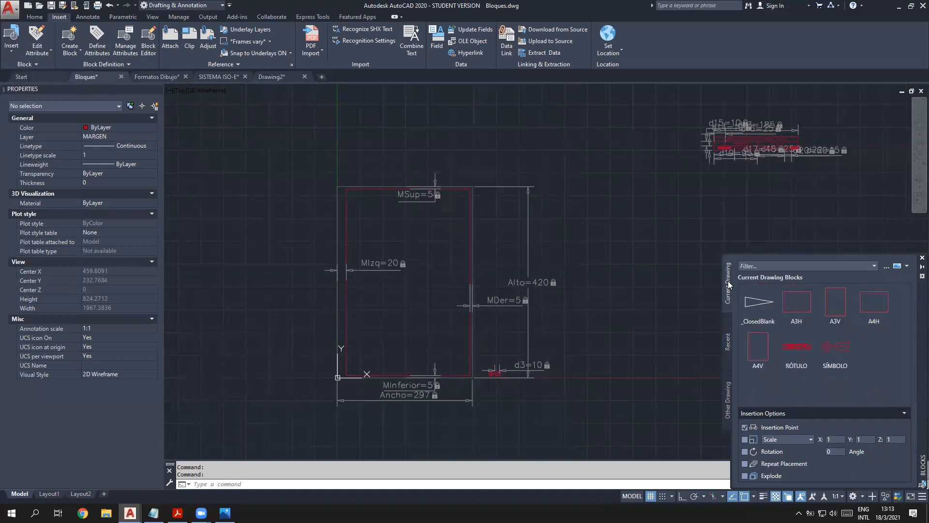
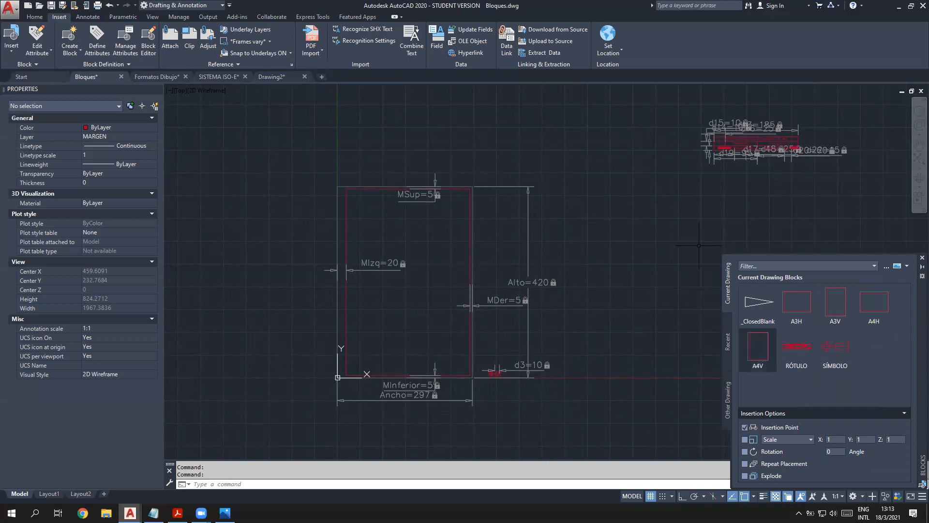
key(Escape)
middle_drag(670, 249, 494, 334)
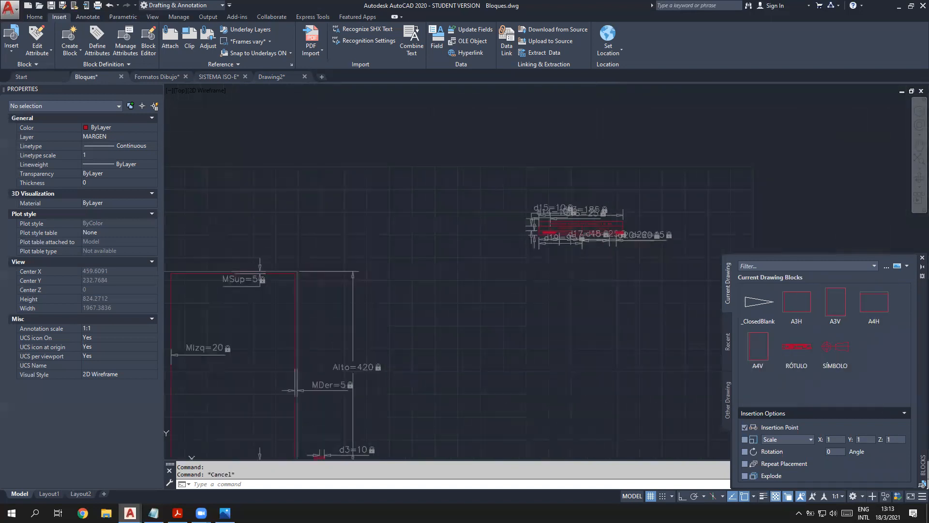
click(922, 258)
Step: Inspect the title block's DIBUJANTE, TÍTULO and APROBÓ attribute definitions without changing their tags, prompts or defaults
scroll(604, 227, up, 7)
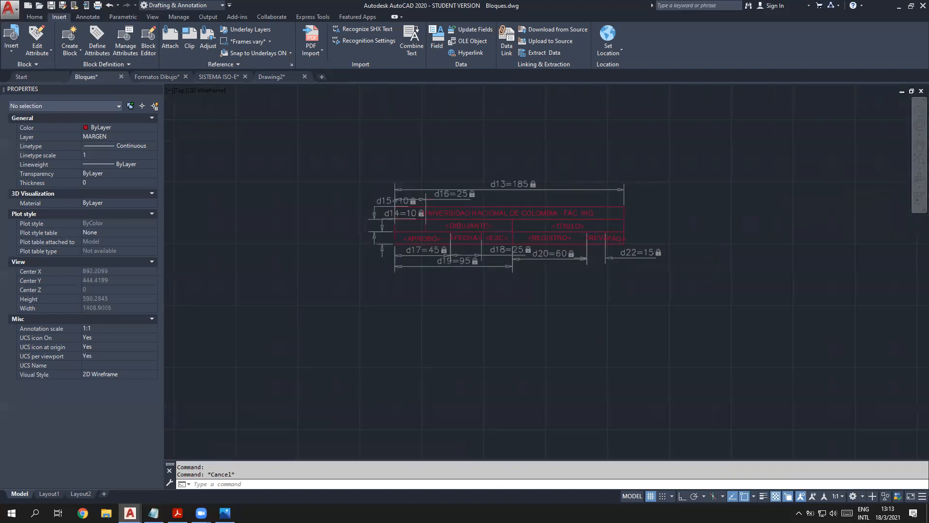
scroll(556, 273, up, 3)
middle_drag(581, 289, 609, 308)
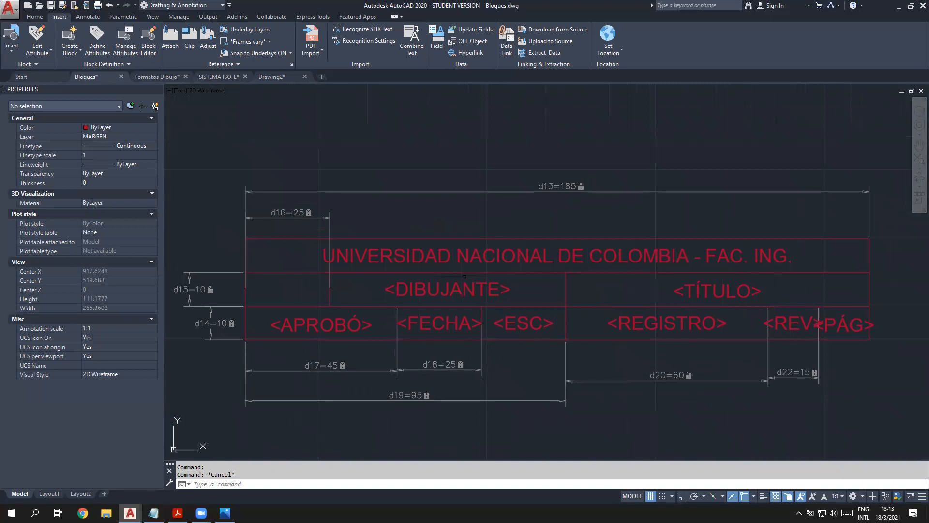
double_click(447, 289)
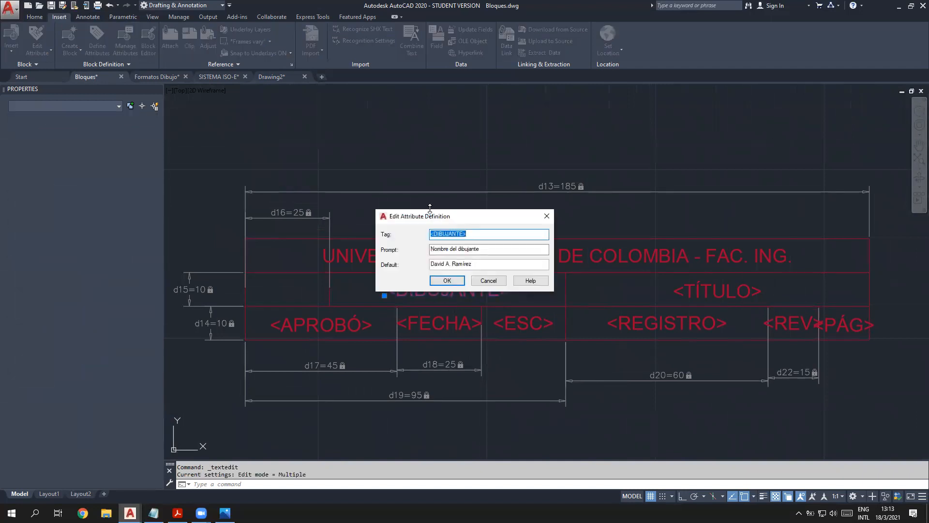
drag(474, 215, 461, 122)
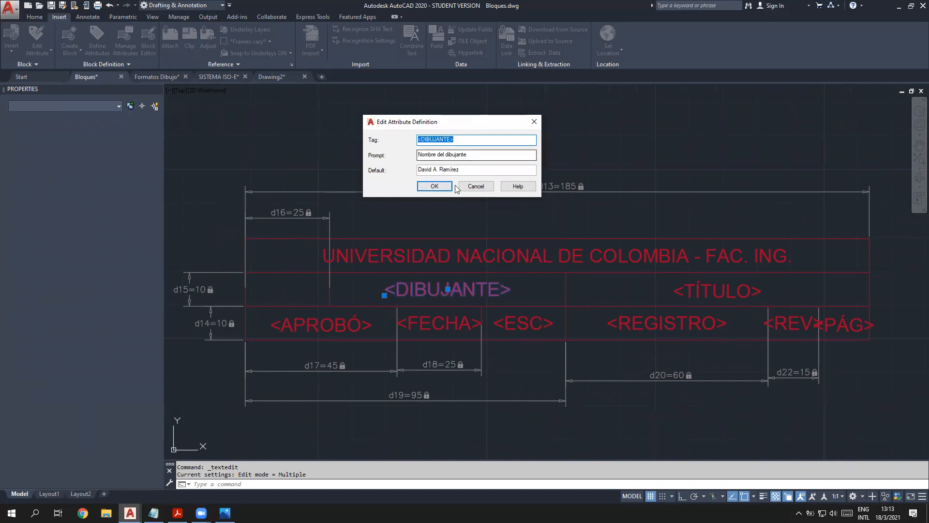
click(534, 121)
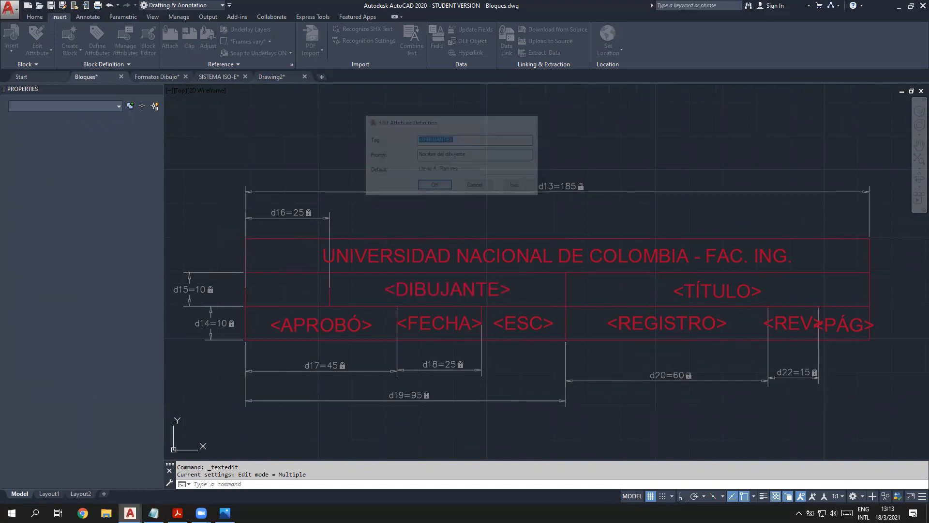
click(722, 298)
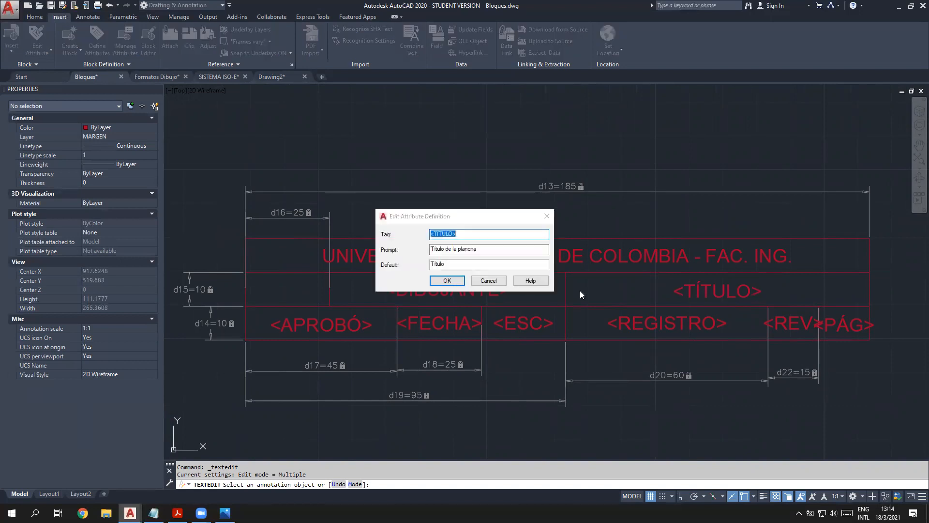
click(545, 217)
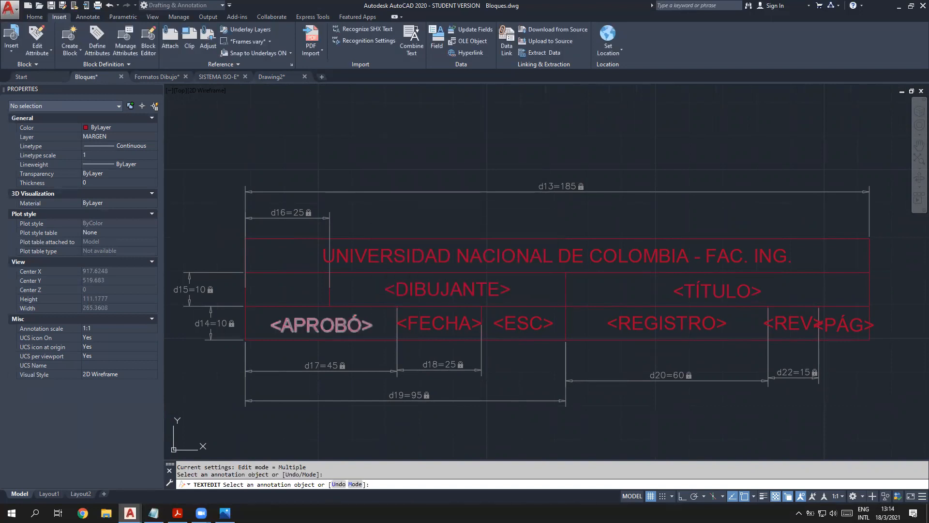
click(327, 328)
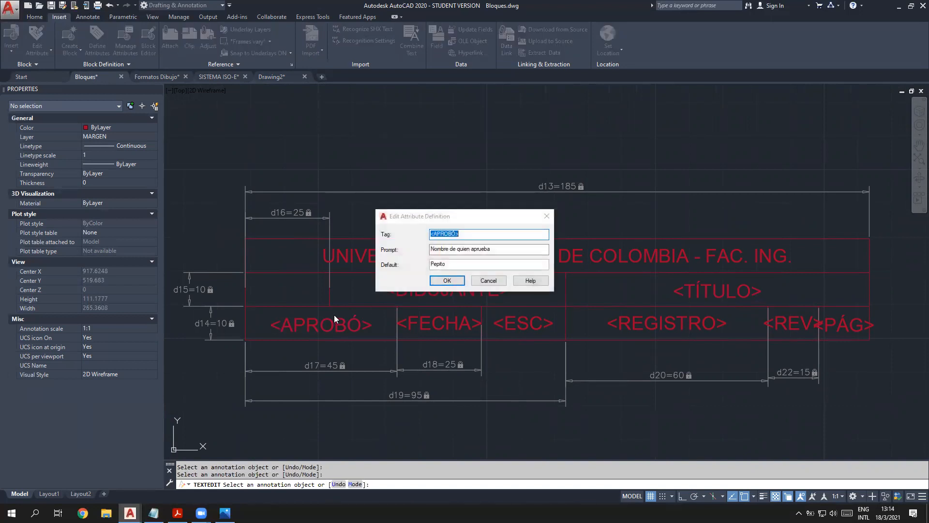
double_click(451, 264)
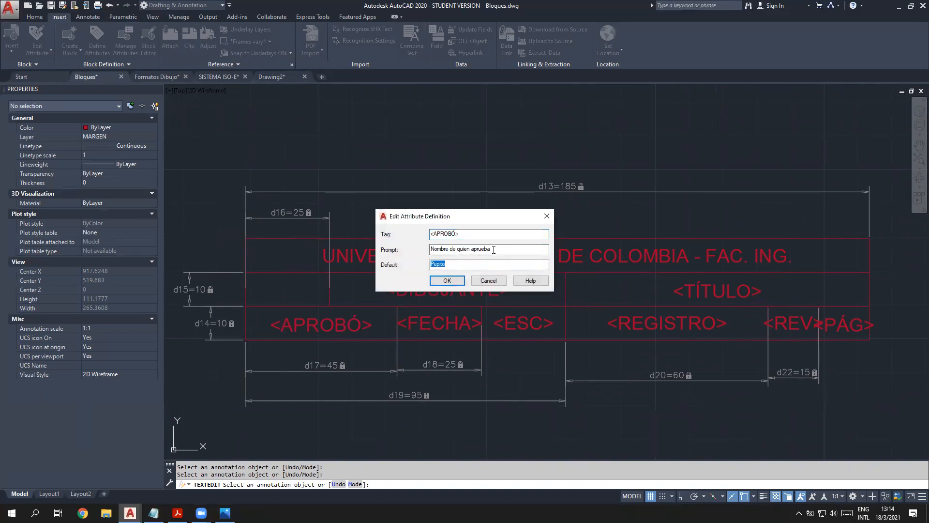
click(546, 216)
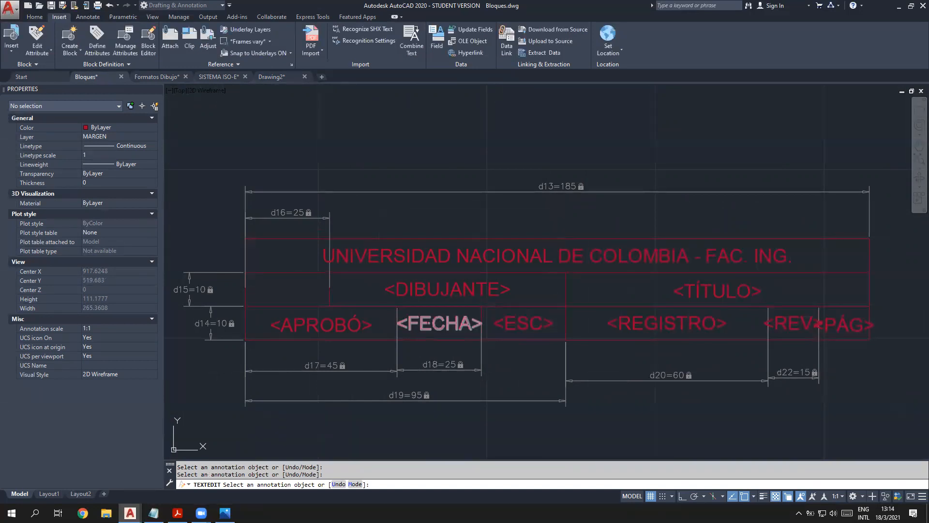
Step: Inspect the title block's FECHA, ESC and REGISTRO attribute definitions, checking each one's prompt and default format
click(431, 325)
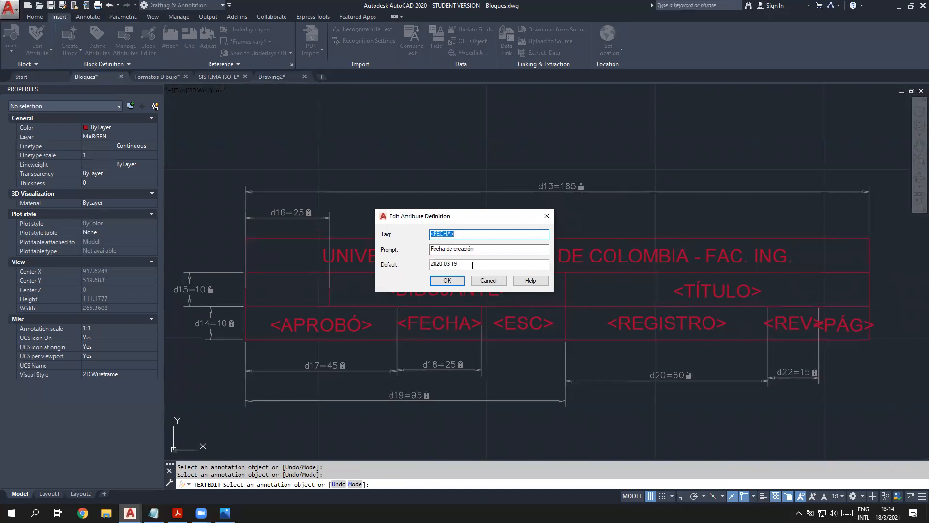
drag(472, 265, 401, 266)
drag(485, 268, 422, 268)
click(487, 267)
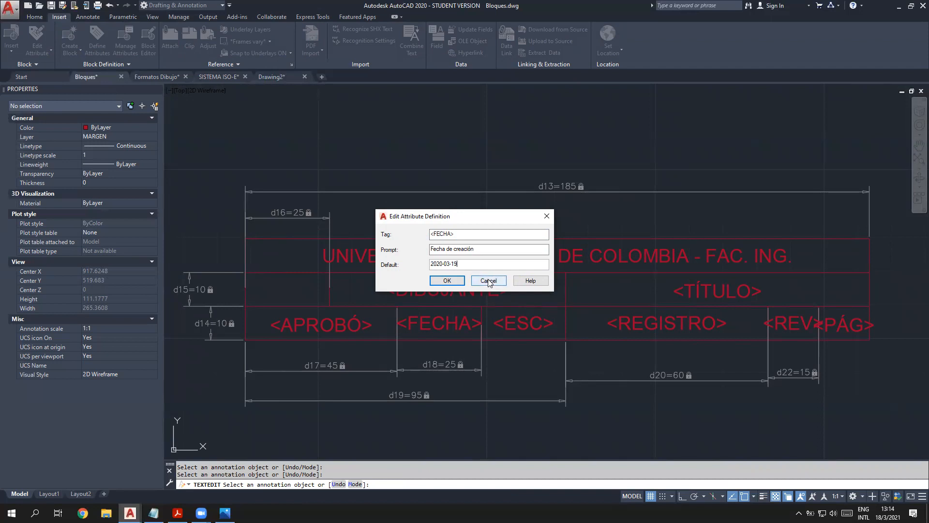
click(490, 280)
click(513, 324)
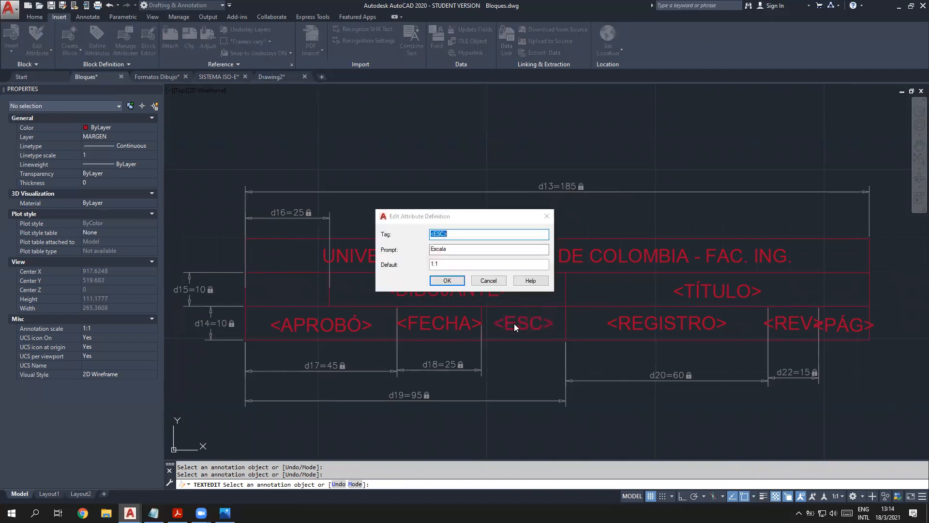
key(Escape)
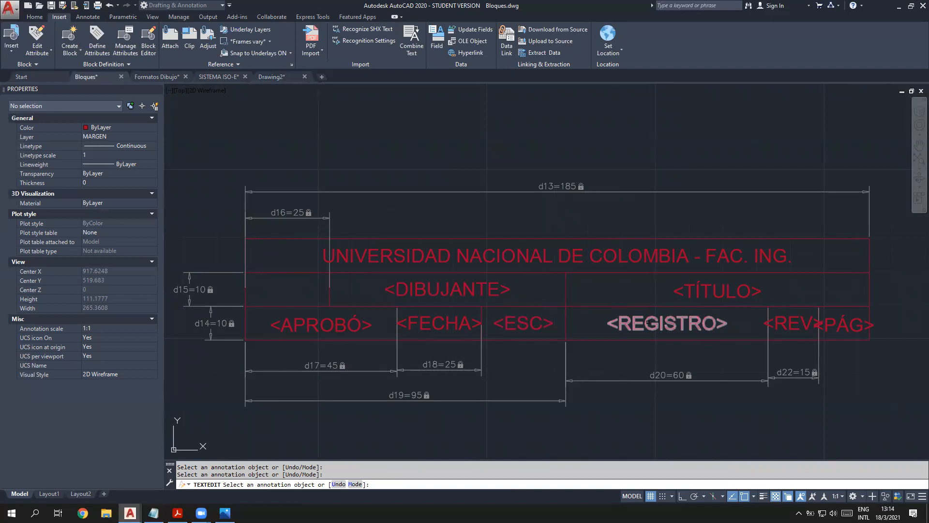
click(649, 327)
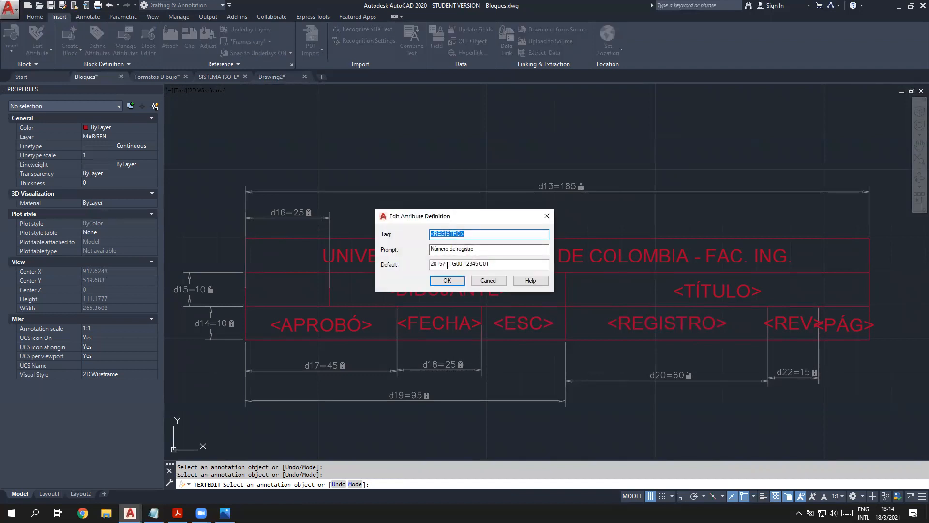
drag(451, 264, 422, 264)
click(448, 280)
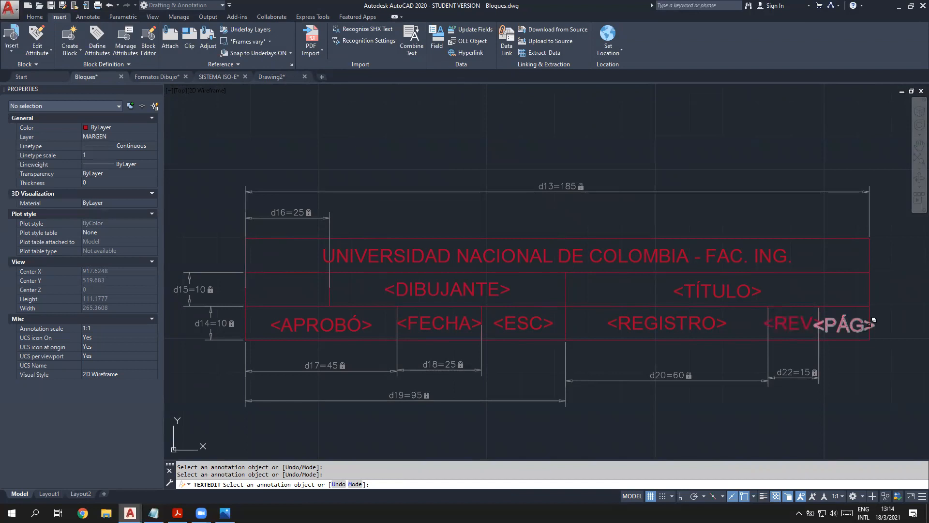
scroll(448, 323, down, 5)
mouse_move(333, 346)
middle_down()
mouse_move(554, 282)
mouse_move(613, 239)
middle_up()
scroll(610, 242, down, 1)
scroll(577, 284, down, 3)
middle_drag(576, 291, 559, 242)
scroll(521, 266, up, 3)
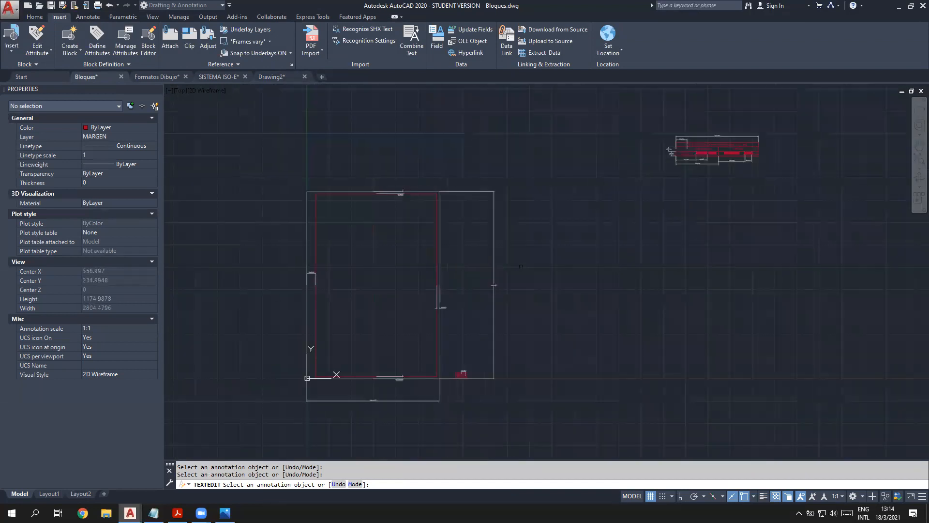
middle_drag(558, 282, 535, 292)
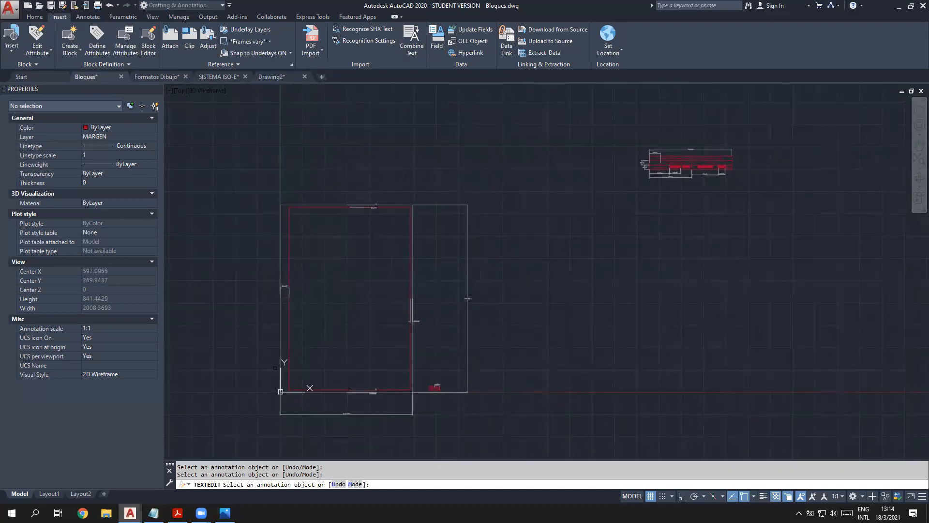
Step: Switch to the Notepad task list, delete items 1 to 3 about format, rótulo and símbolo, and return to the Bloques drawing
click(153, 513)
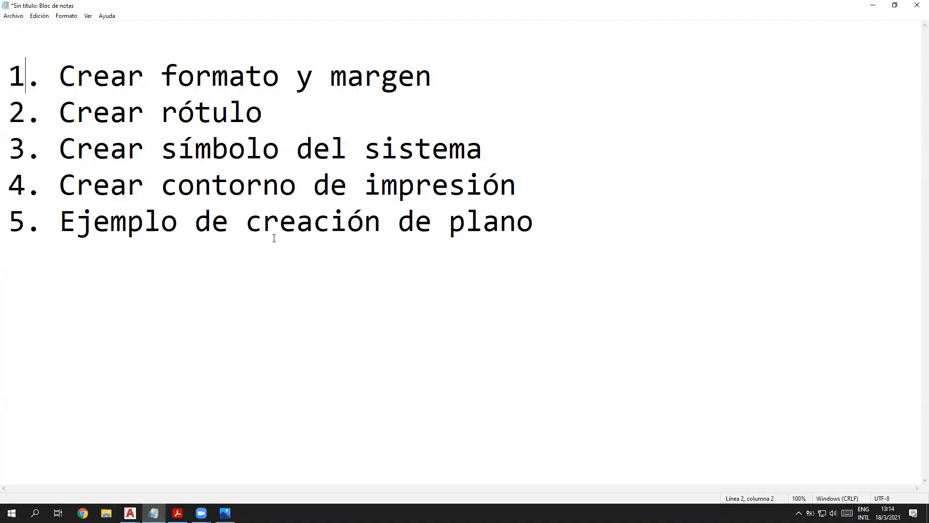
drag(479, 154, 4, 87)
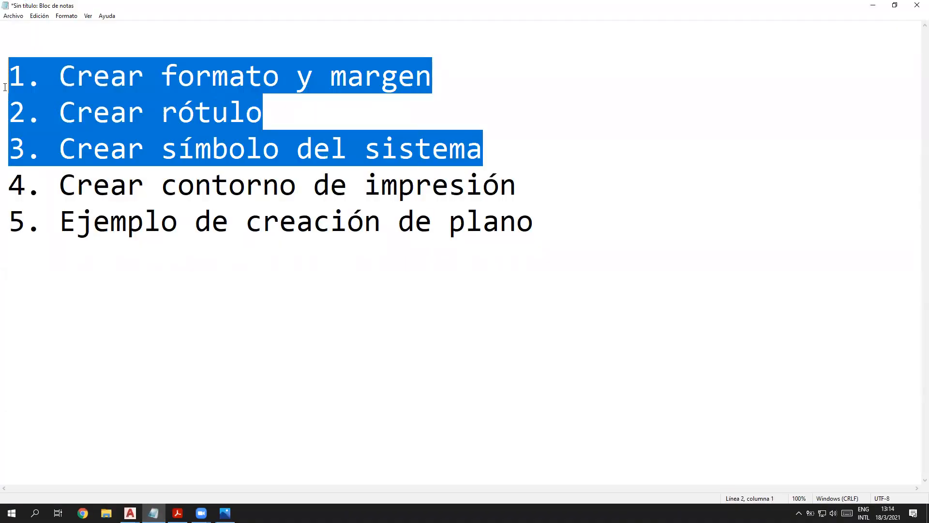
key(Delete)
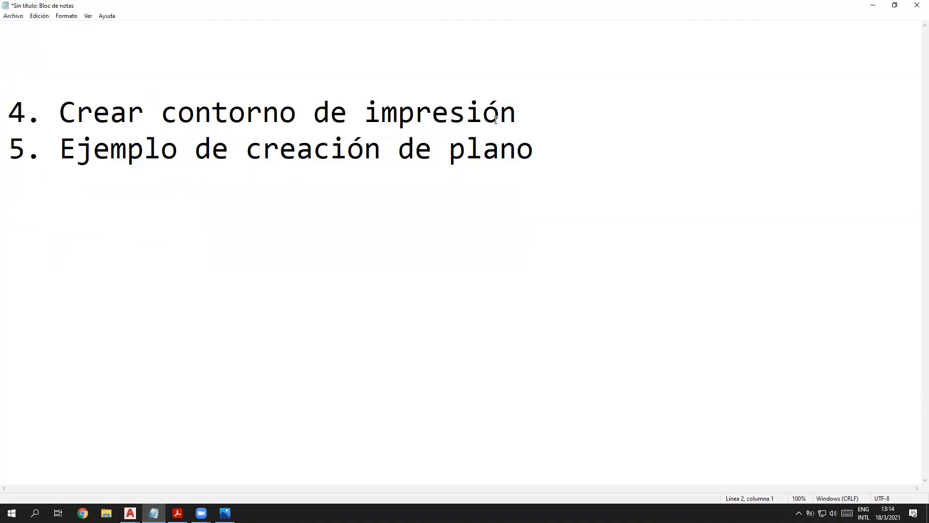
click(870, 6)
Step: End the text editing command, switch to Layout1 and open its Page Setup Manager
middle_drag(333, 326, 368, 331)
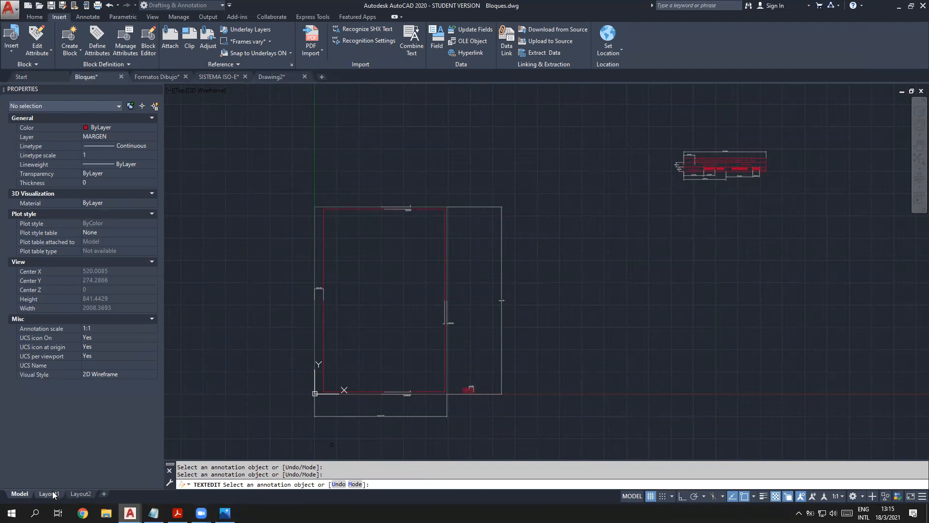
mouse_move(53, 494)
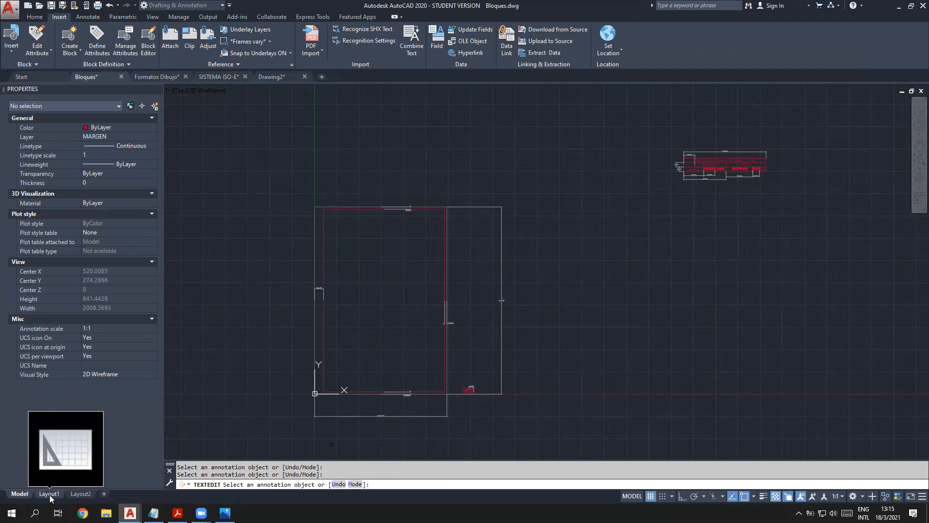
key(Escape)
key(Escape)
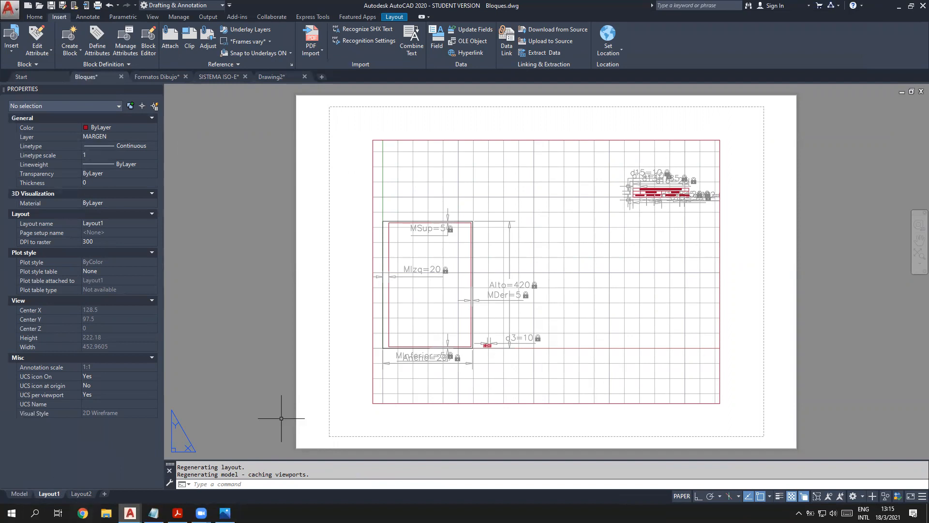
right_click(56, 496)
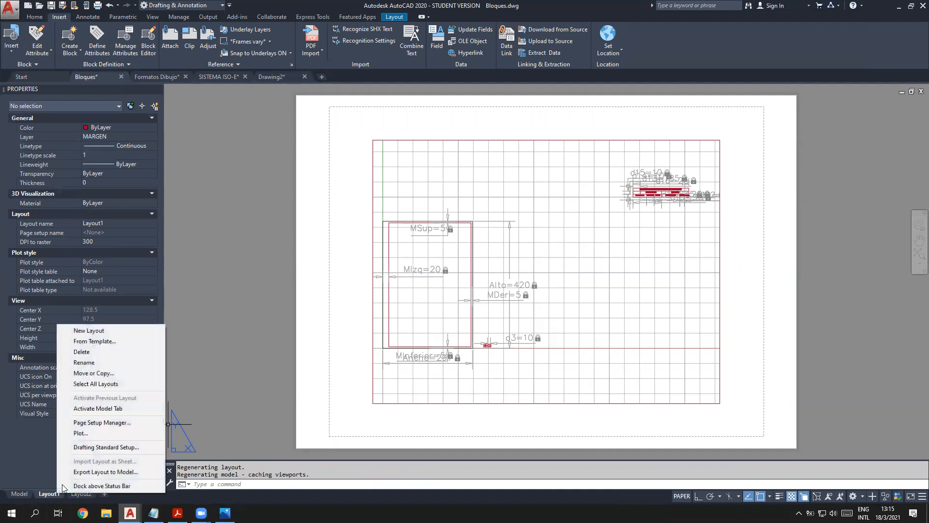
click(109, 422)
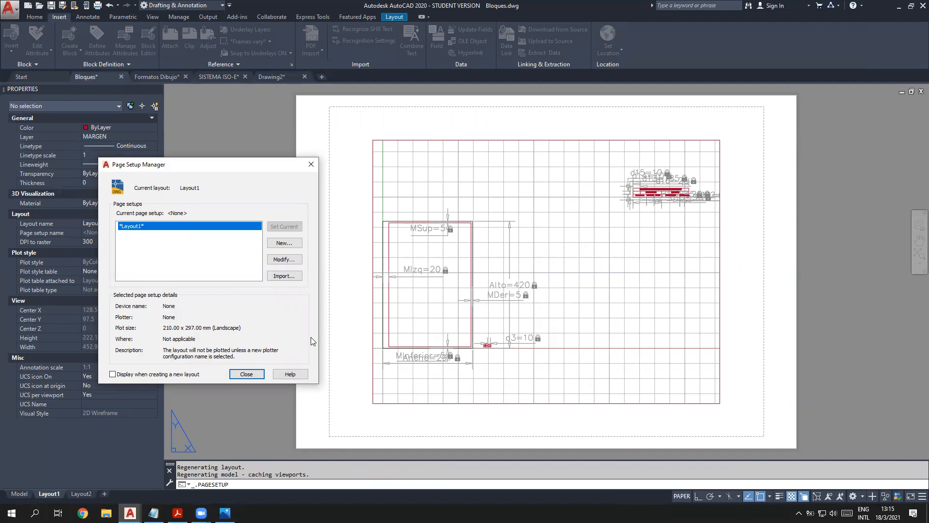
Step: Modify Layout1's page setup to use the DWG To PDF.pc3 plotter and open that plotter's configuration properties
click(287, 259)
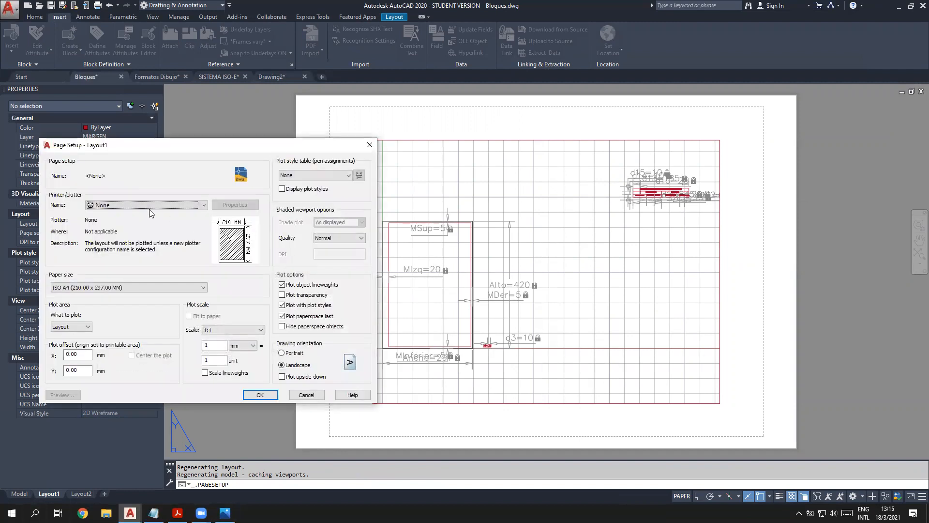
click(140, 205)
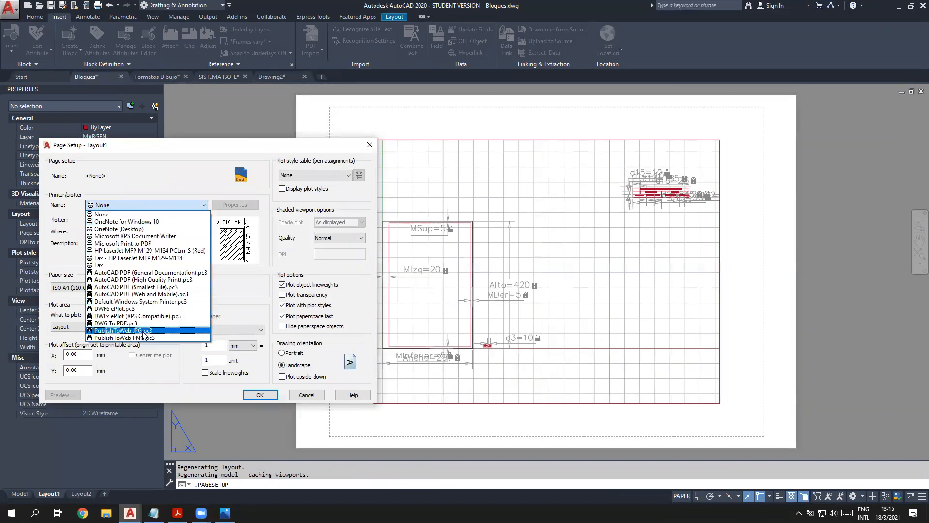
click(128, 323)
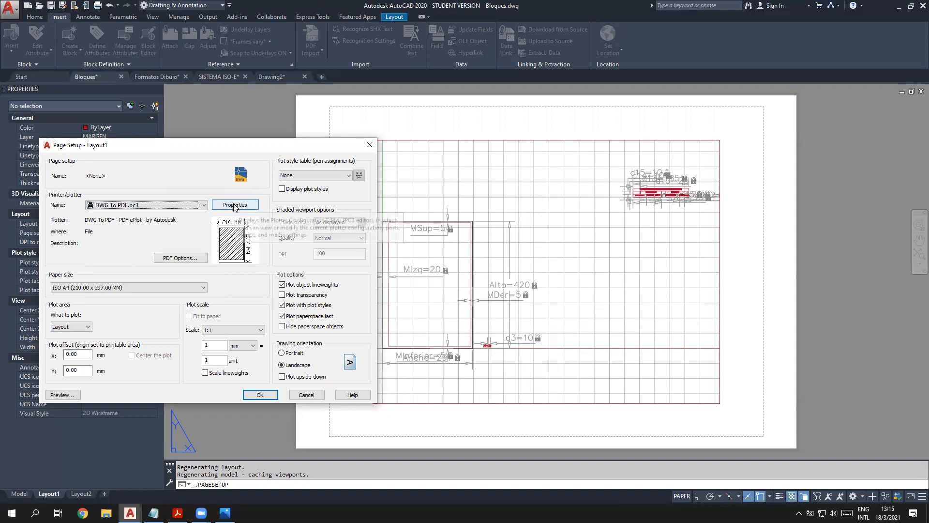
click(234, 205)
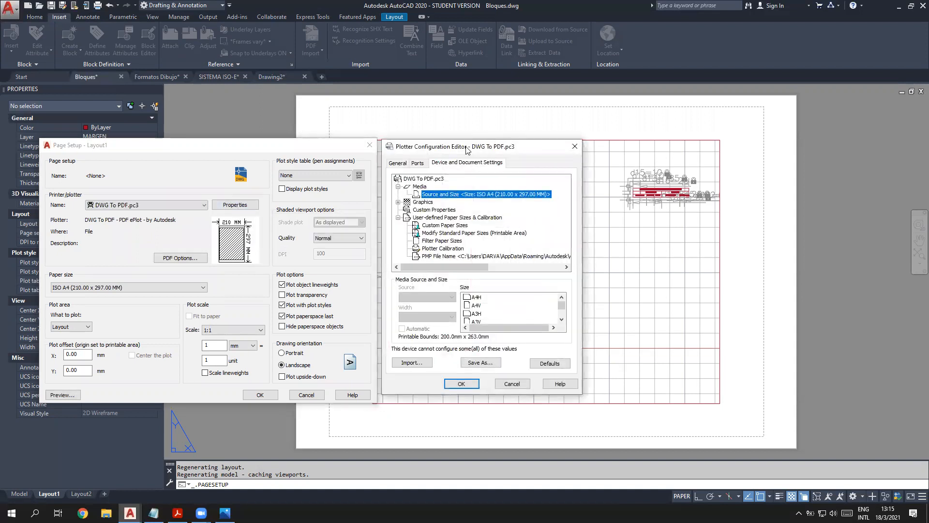
Step: Start a custom paper size from the existing ISO expand A4 (297.00 x 210.00 MM), accepting its media bounds
click(438, 227)
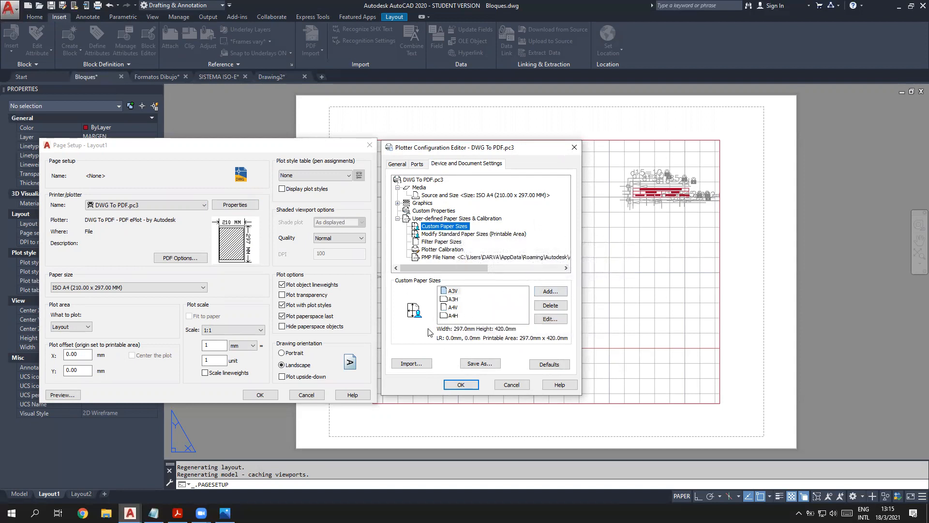
click(556, 293)
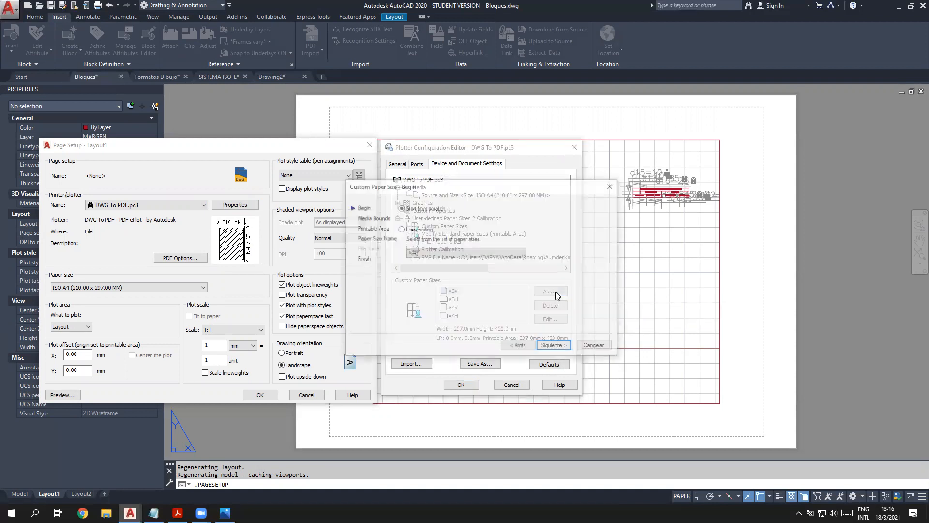
click(401, 229)
click(452, 251)
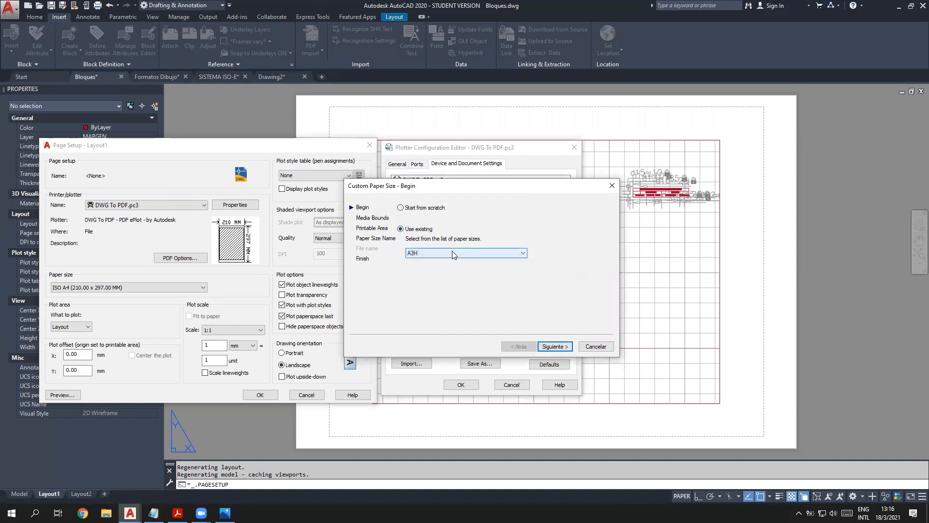
drag(521, 285, 509, 399)
scroll(506, 387, up, 4)
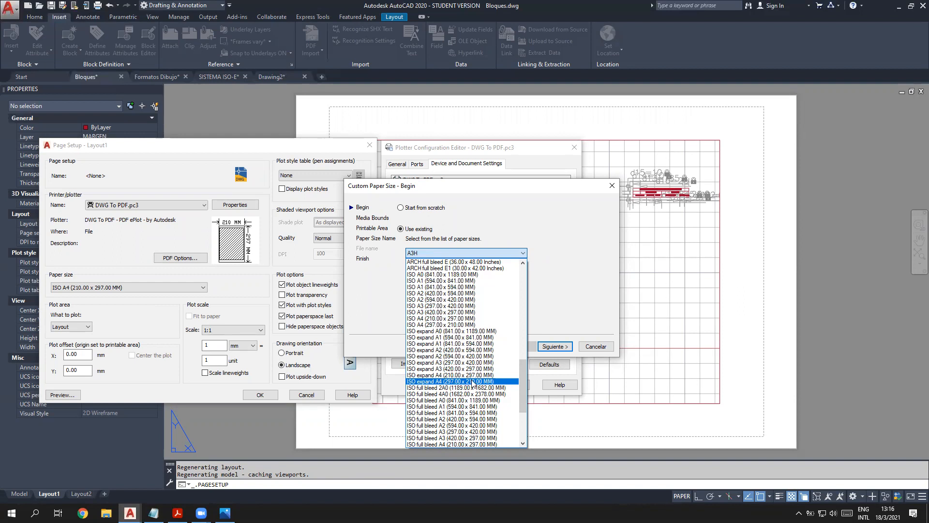
click(490, 382)
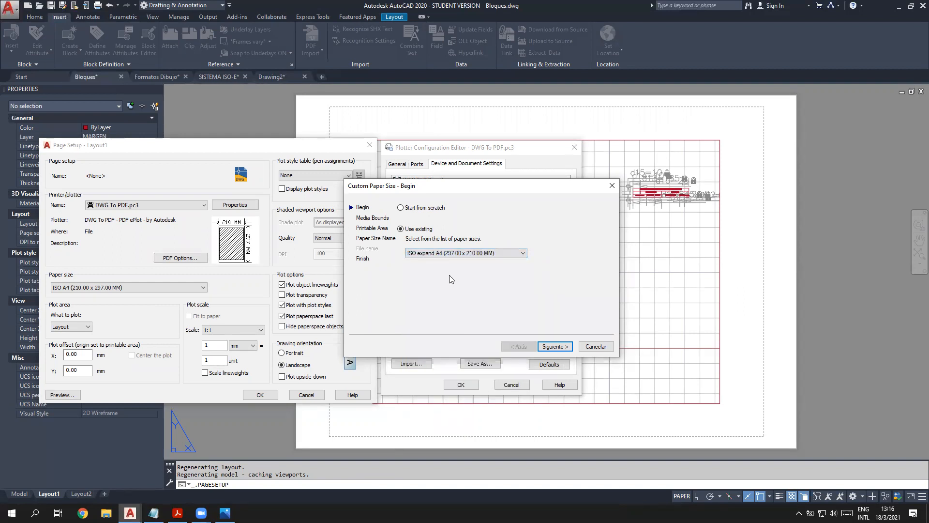
click(552, 347)
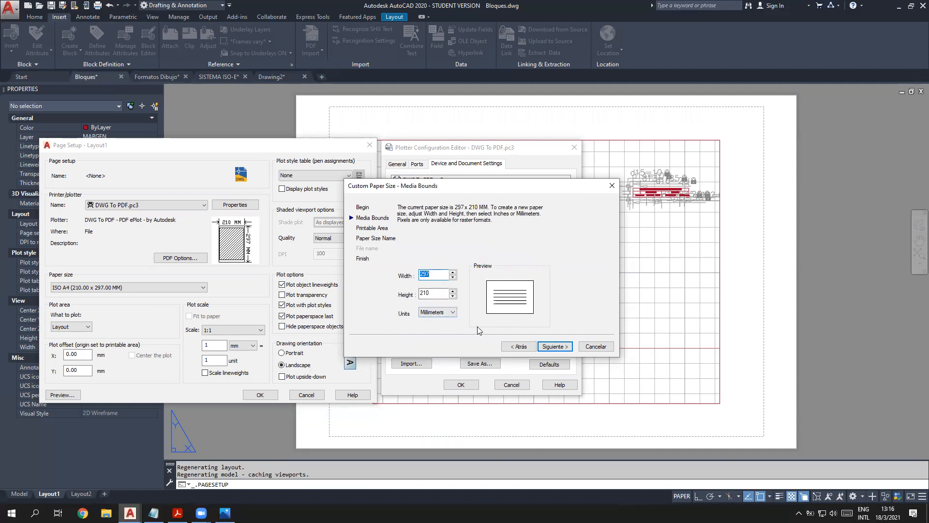
click(545, 344)
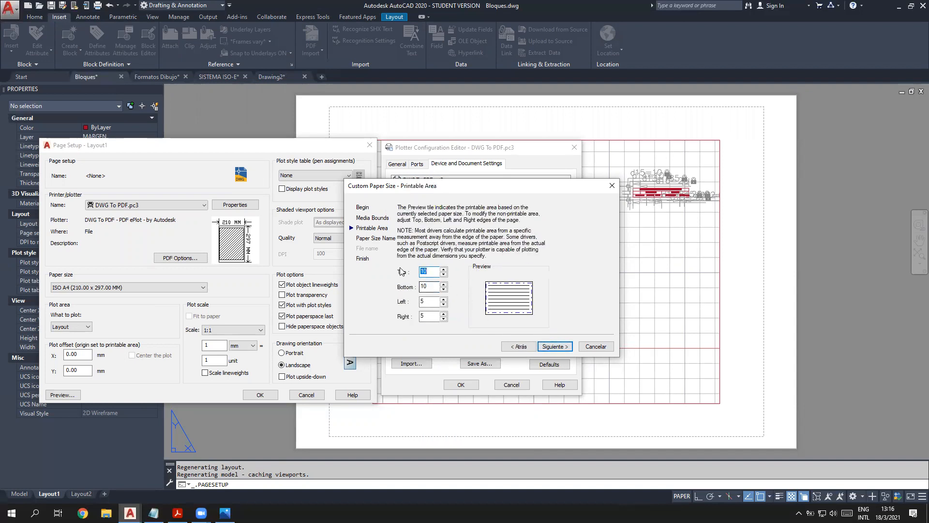
Step: Set the custom paper's top, bottom, left and right printable-area margins to 0
text(0)
key(Tab)
text(0)
key(Tab)
text(0)
key(Tab)
text(0)
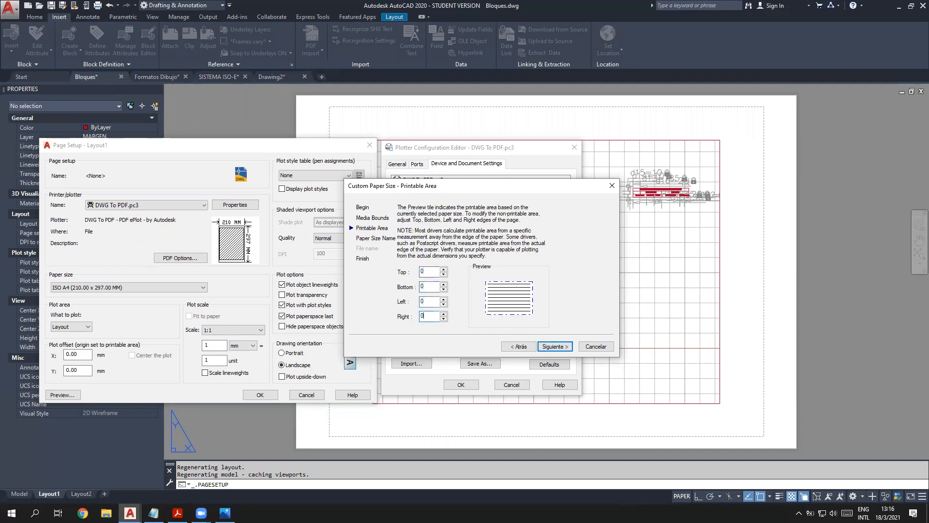
click(554, 347)
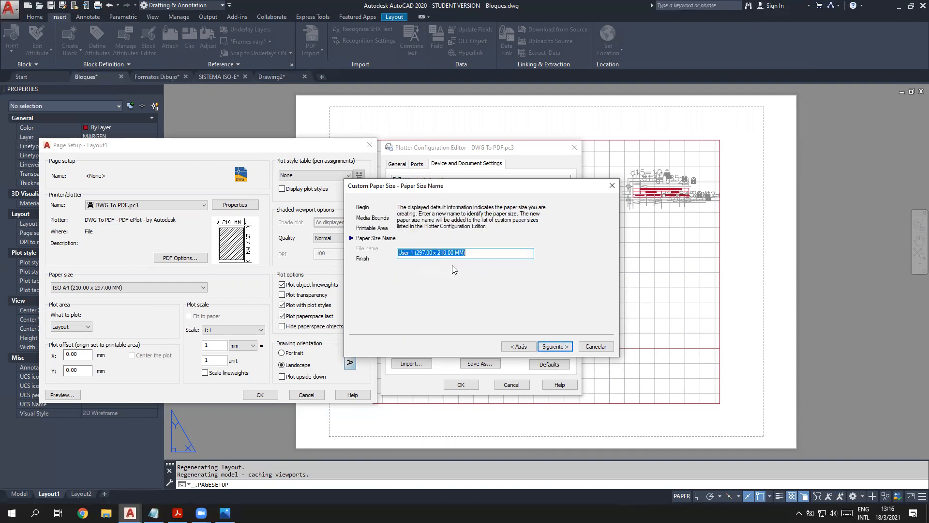
Step: Name the custom paper size A4Hor and finish creating it
text(A4Hor)
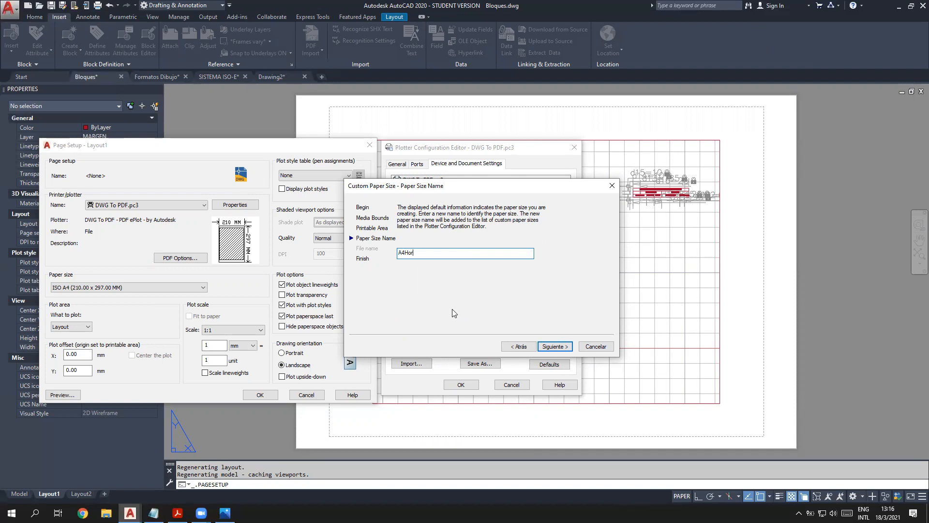
click(551, 345)
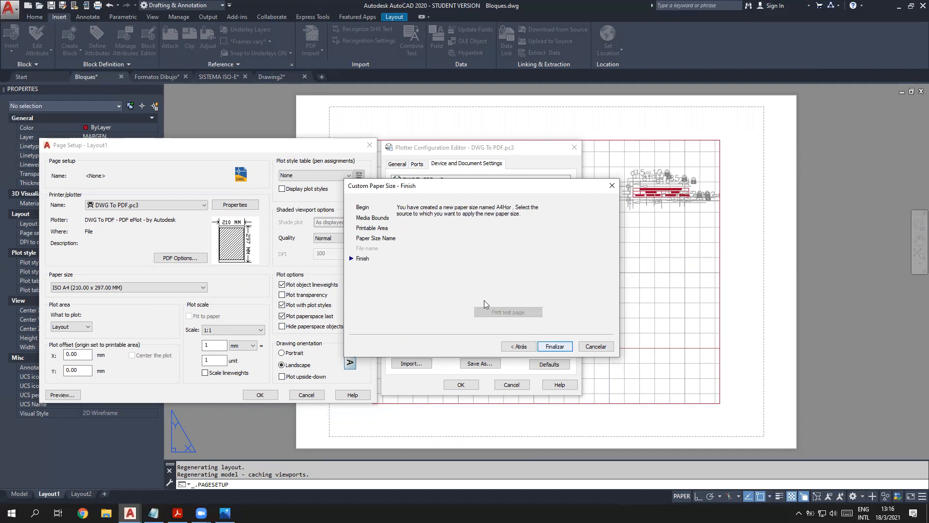
click(554, 345)
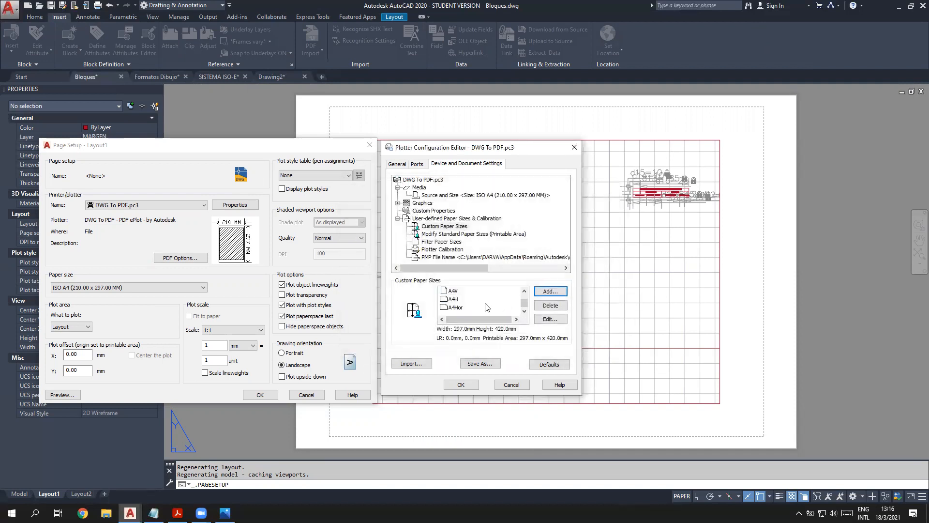
Step: Check the dimensions and printable area of the A3V and A3H custom paper sizes
scroll(460, 303, up, 1)
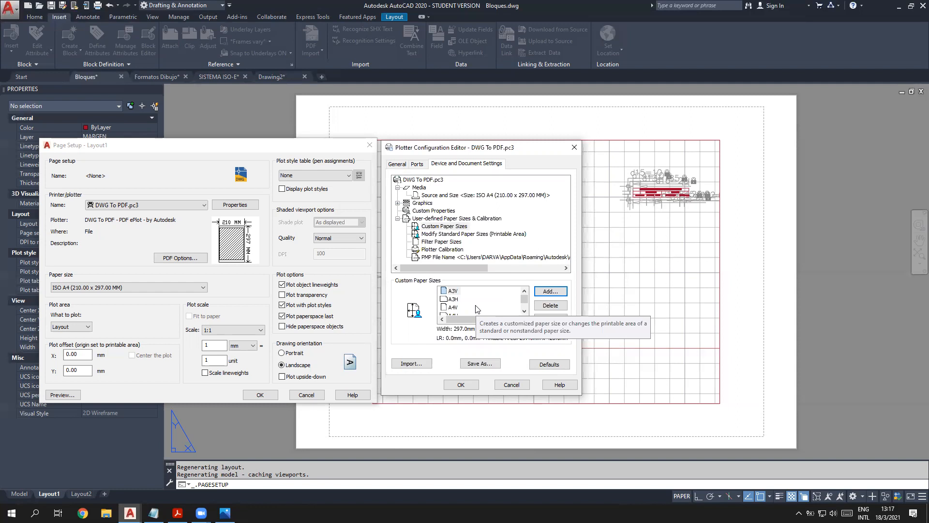
click(453, 291)
click(453, 300)
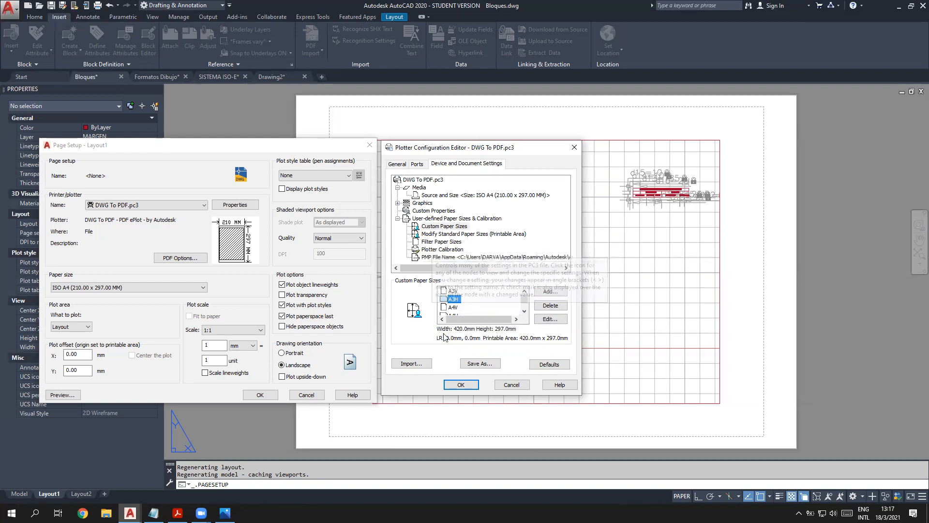
Step: Set the plotter's media size to A4H and save the changes to the PC3 configuration file
click(434, 196)
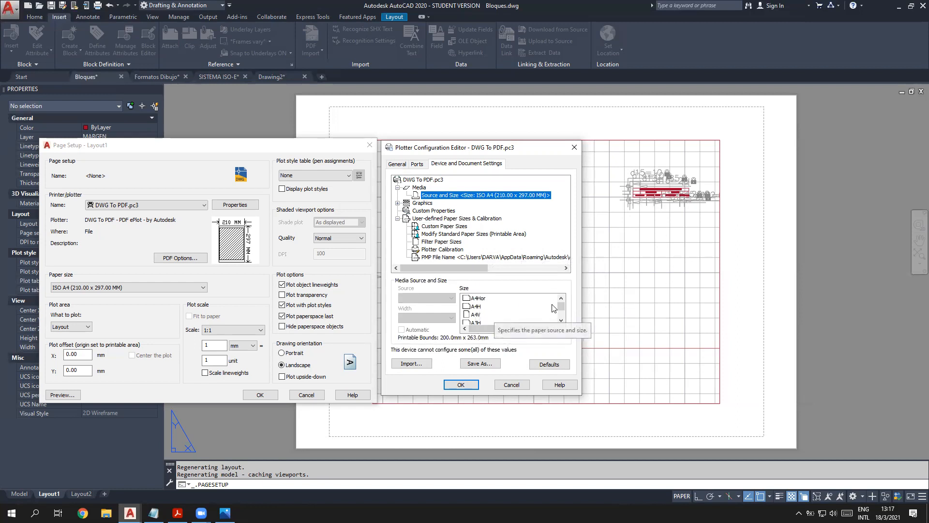
drag(561, 306, 562, 296)
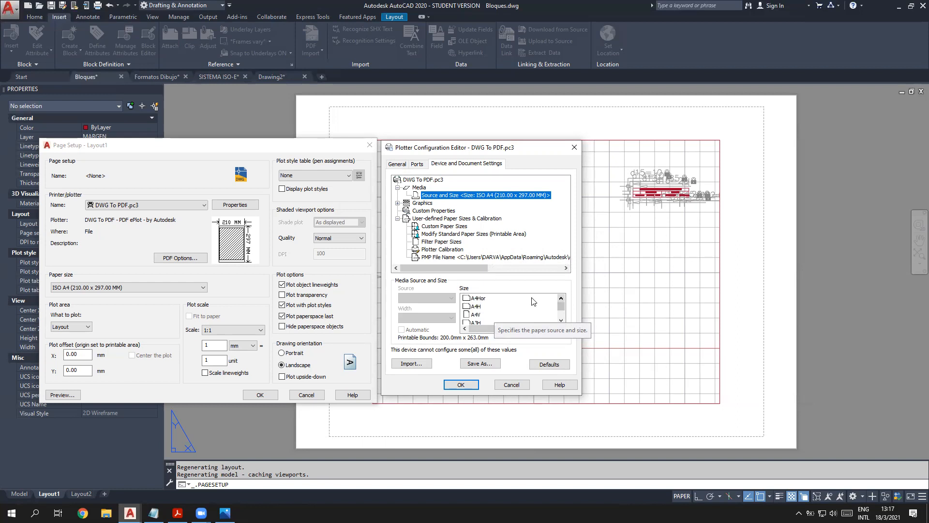
click(471, 307)
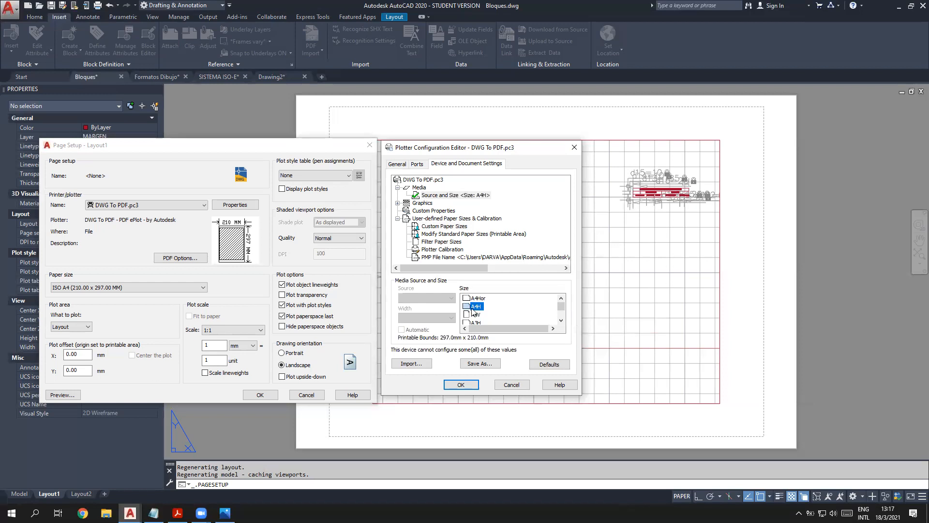
click(460, 385)
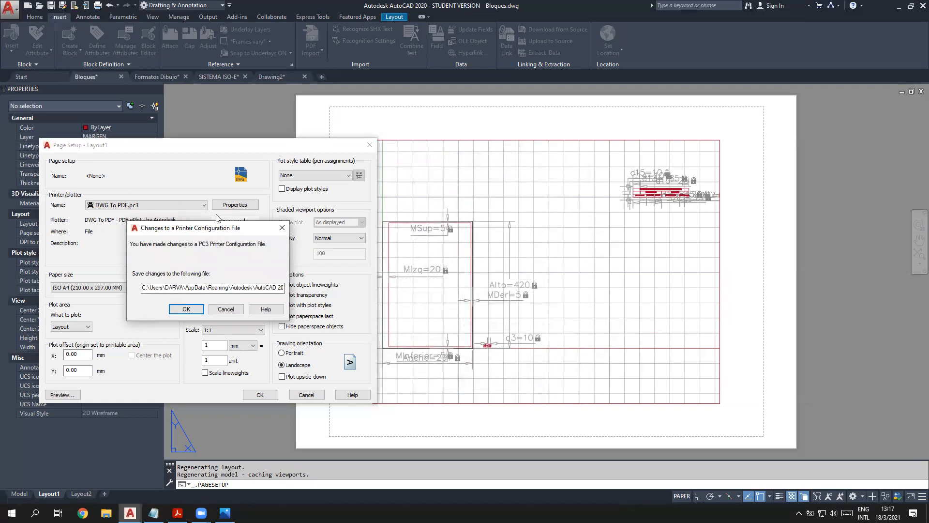
click(186, 309)
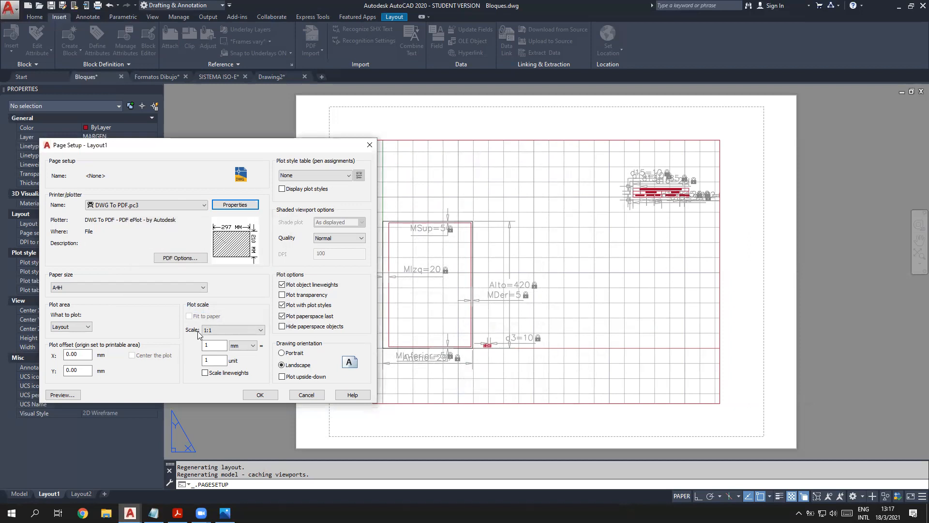
Step: Compare the portrait orientation, keep landscape, then apply Layout1's page setup and close the Page Setup Manager
click(281, 353)
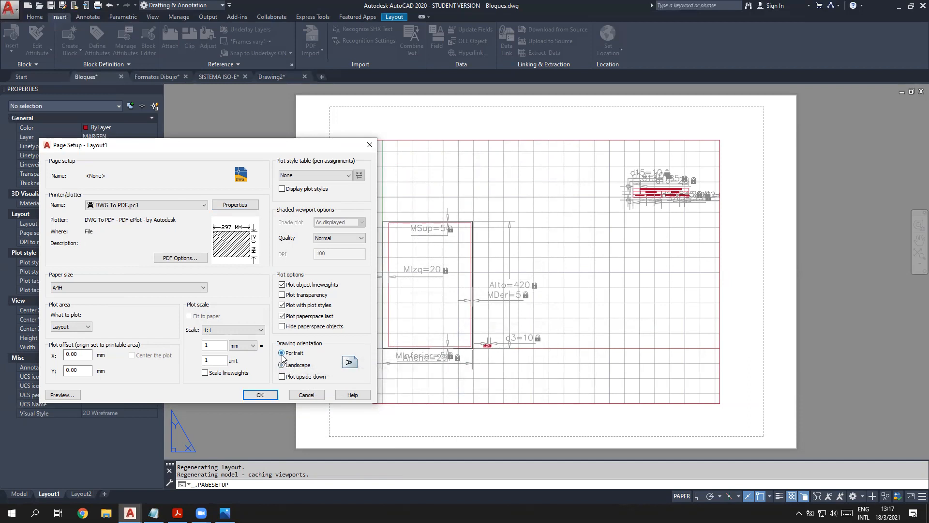
click(281, 365)
click(257, 395)
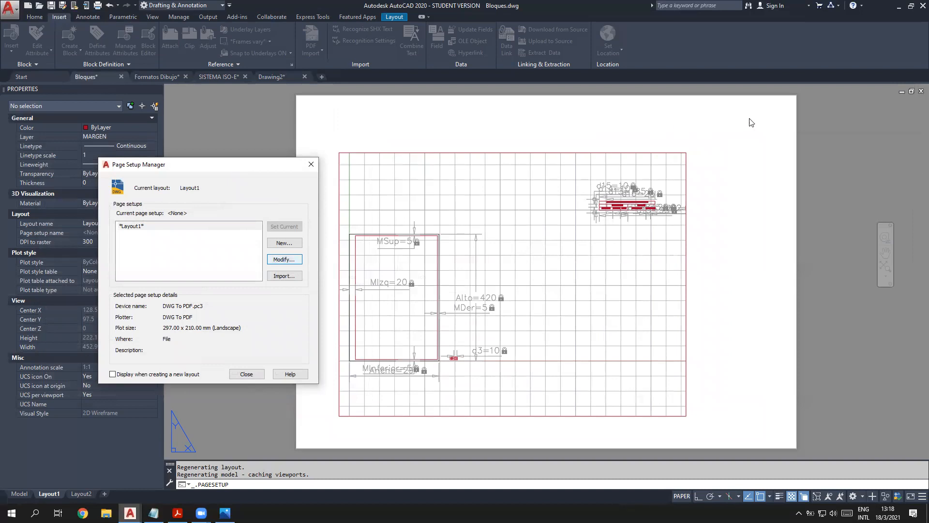
click(245, 374)
Step: Delete the existing viewport from Layout1 using a crossing selection
click(698, 428)
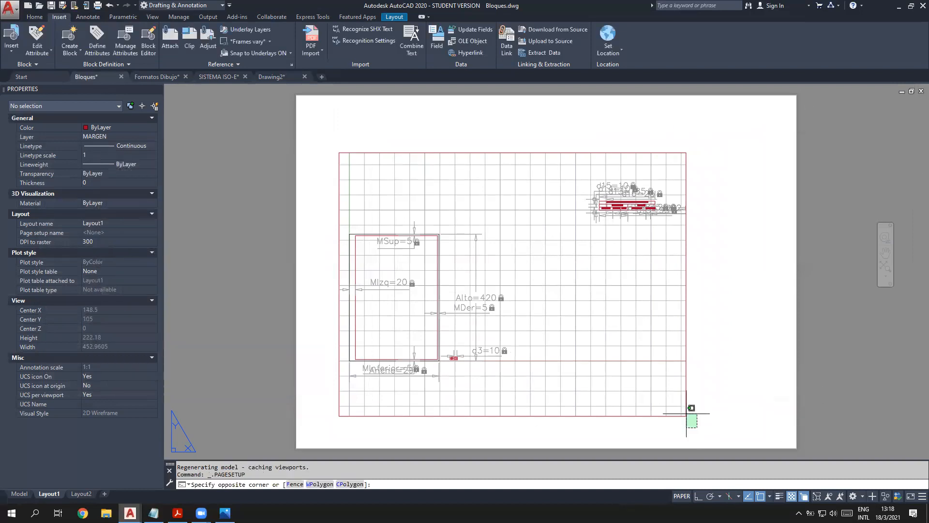
click(315, 94)
key(Delete)
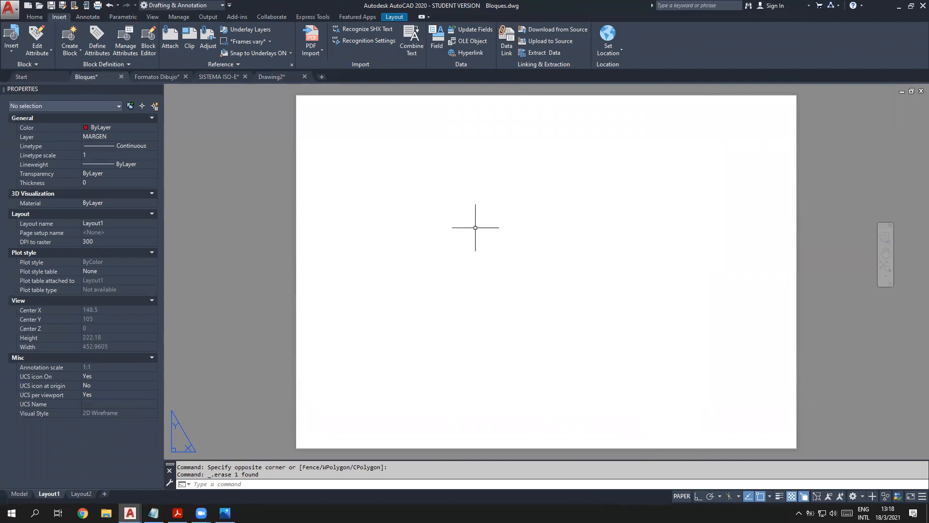
click(11, 42)
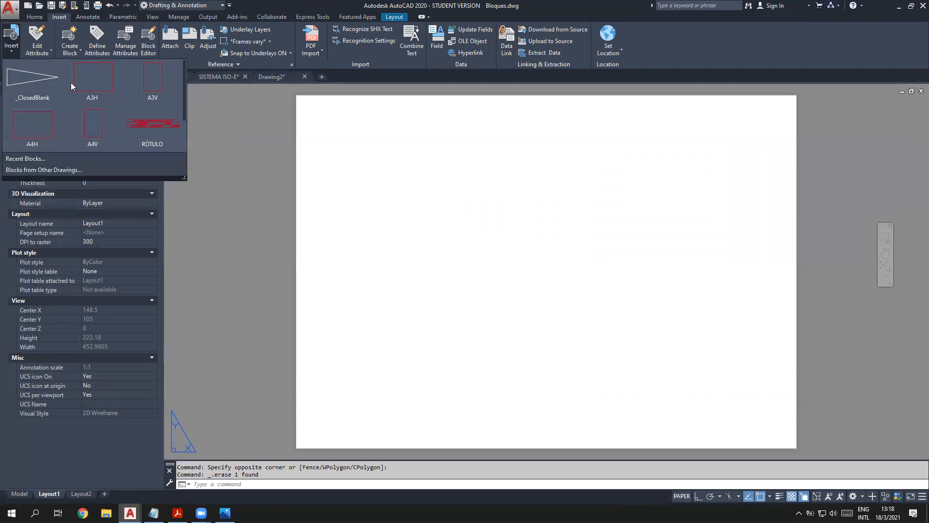
click(26, 159)
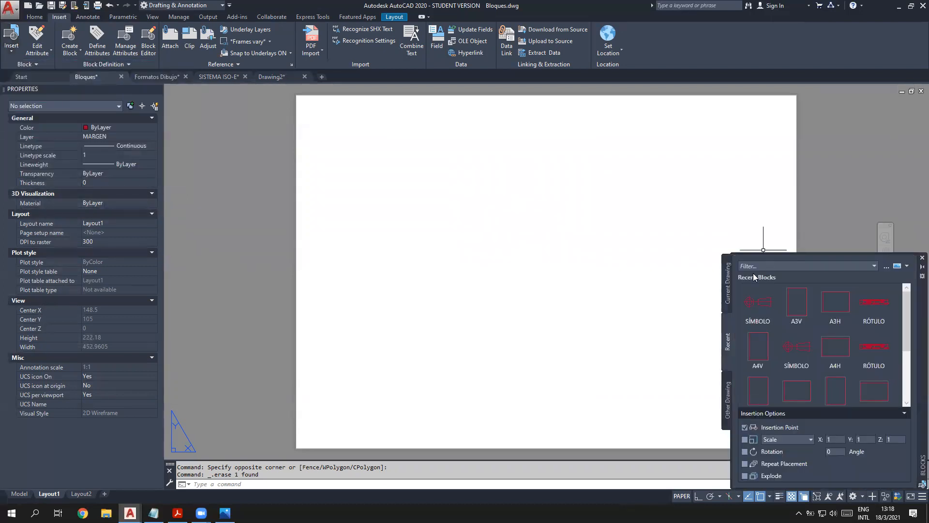
click(921, 257)
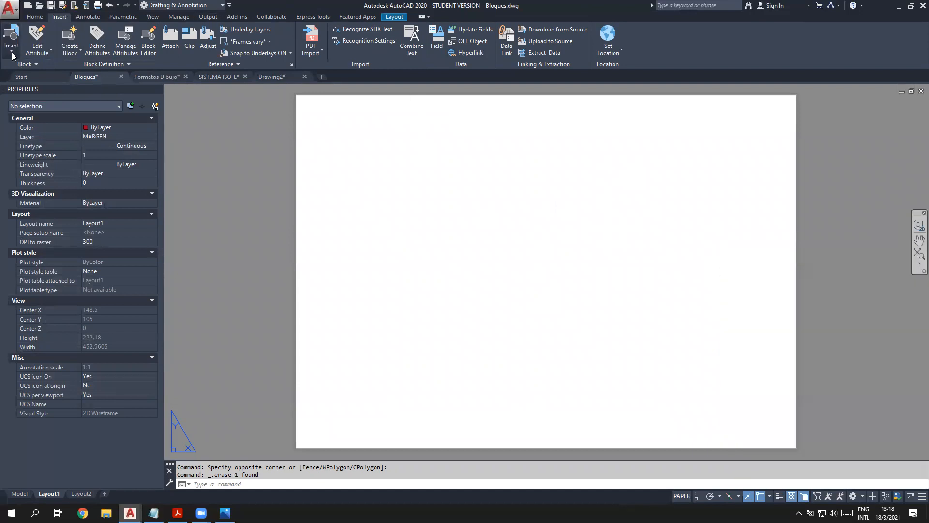
Step: Insert the A4H format block from the current drawing's blocks into Layout1 at 0,0
click(11, 54)
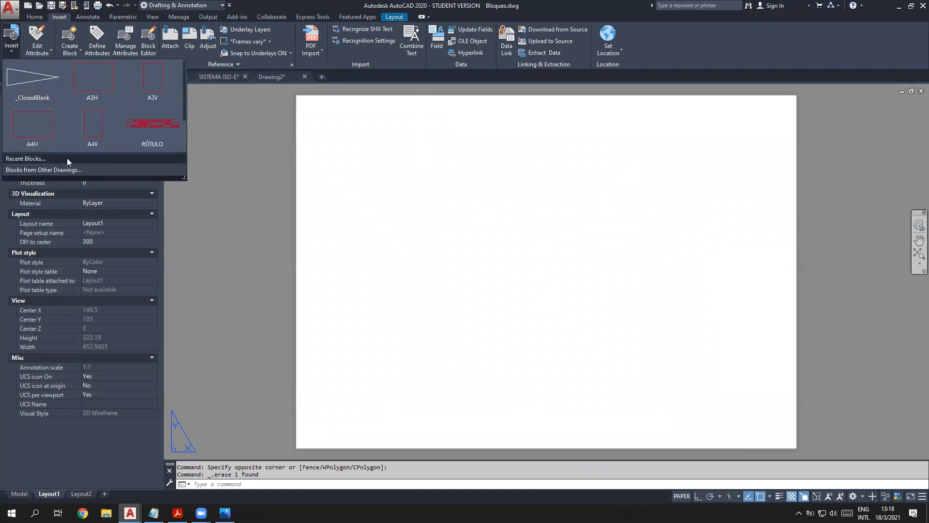
click(63, 159)
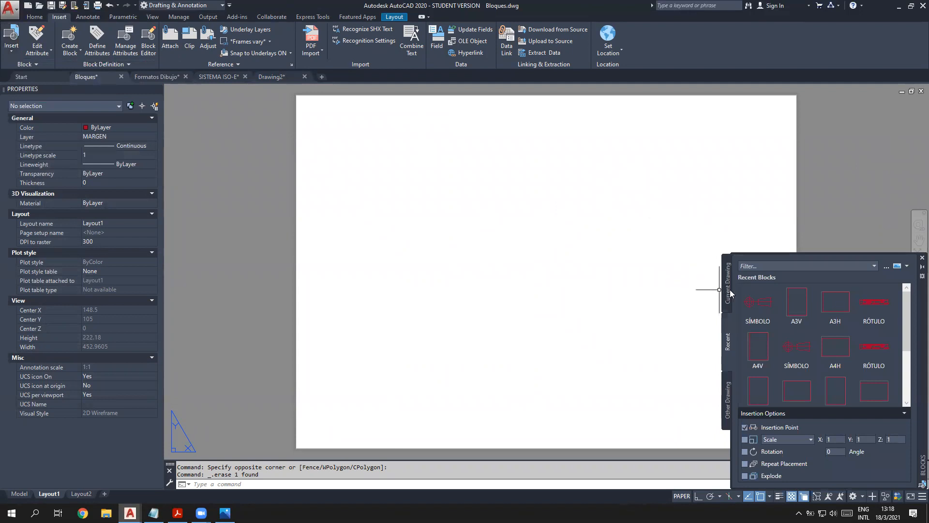
click(730, 290)
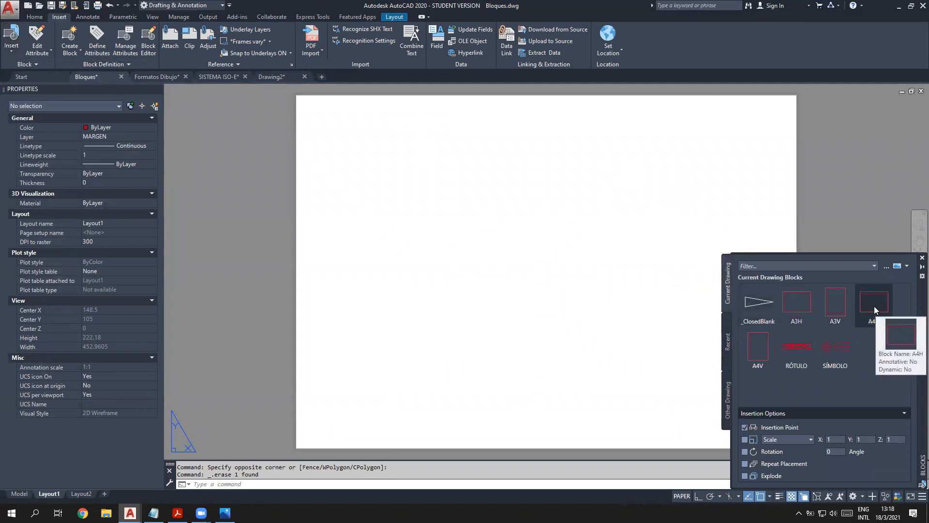
click(873, 306)
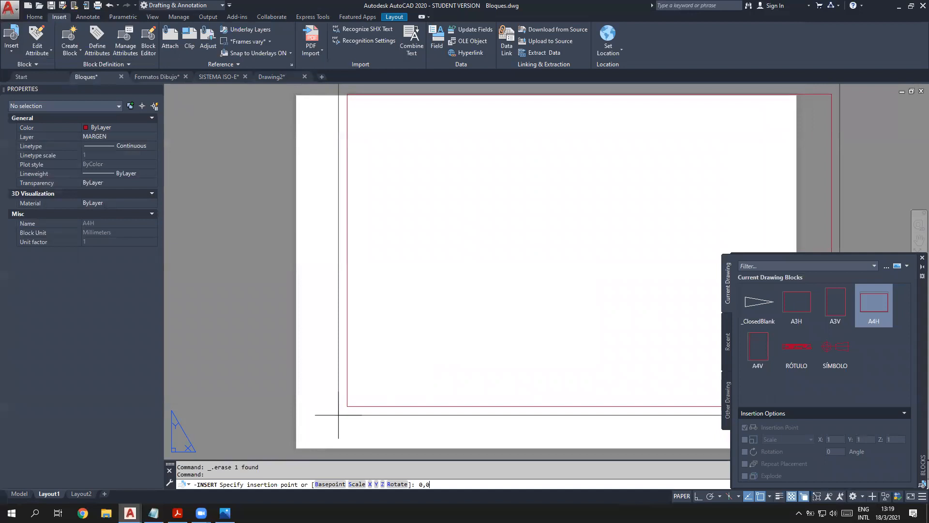
key(Return)
Step: Insert the RÓTULO title block at the lower-right corner of the format's margin, bringing up its attribute values for editing
scroll(472, 242, up, 1)
scroll(500, 262, down, 3)
middle_drag(501, 262, 358, 272)
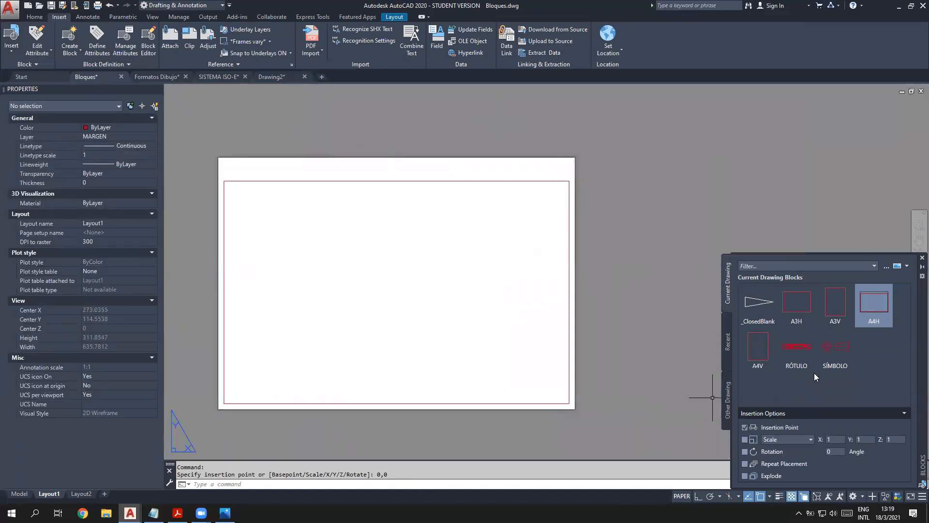
click(798, 348)
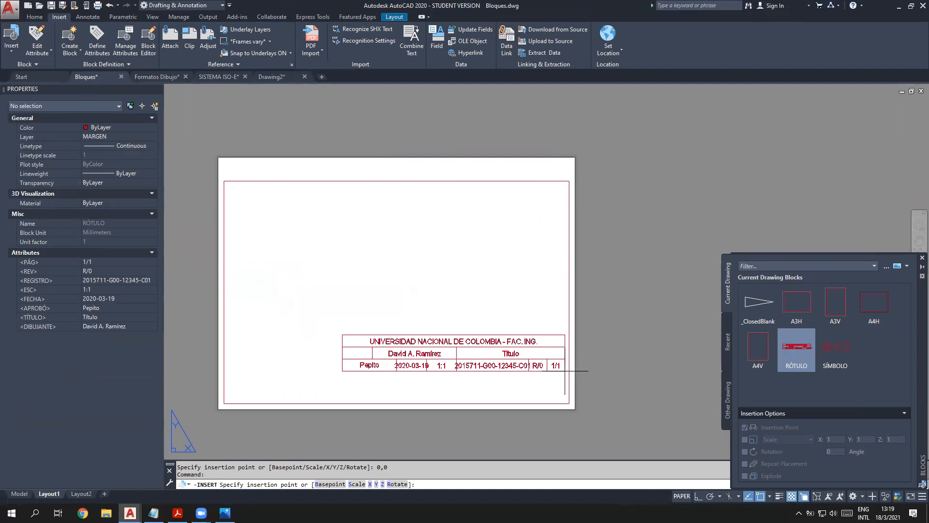
scroll(563, 393, up, 2)
scroll(570, 391, up, 4)
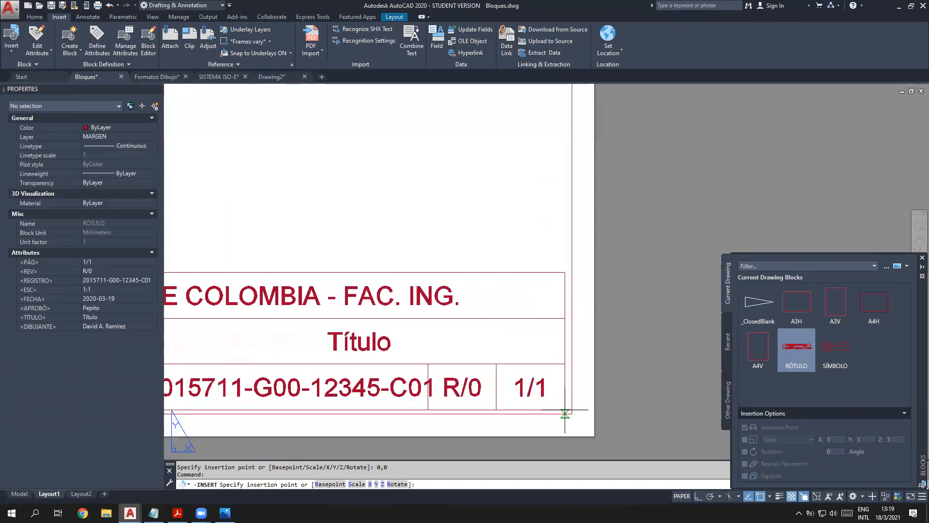
click(572, 413)
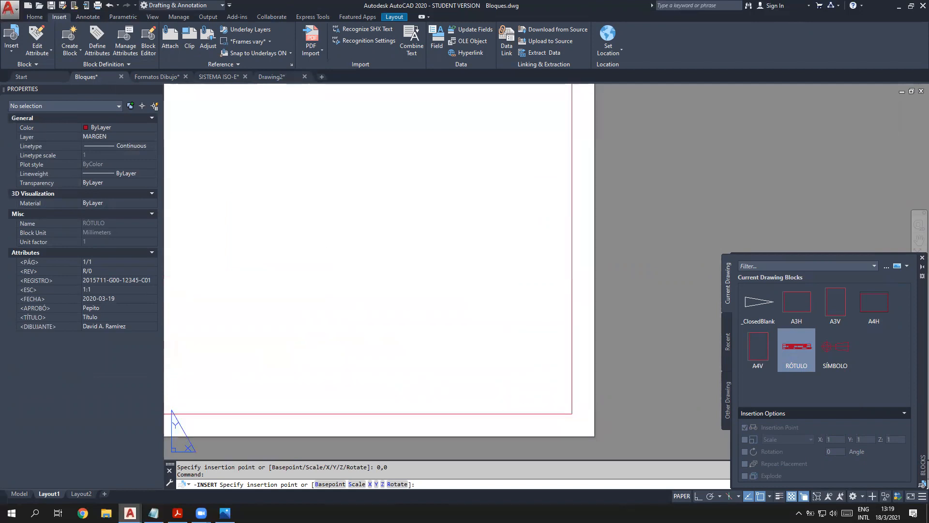
drag(623, 151, 510, 131)
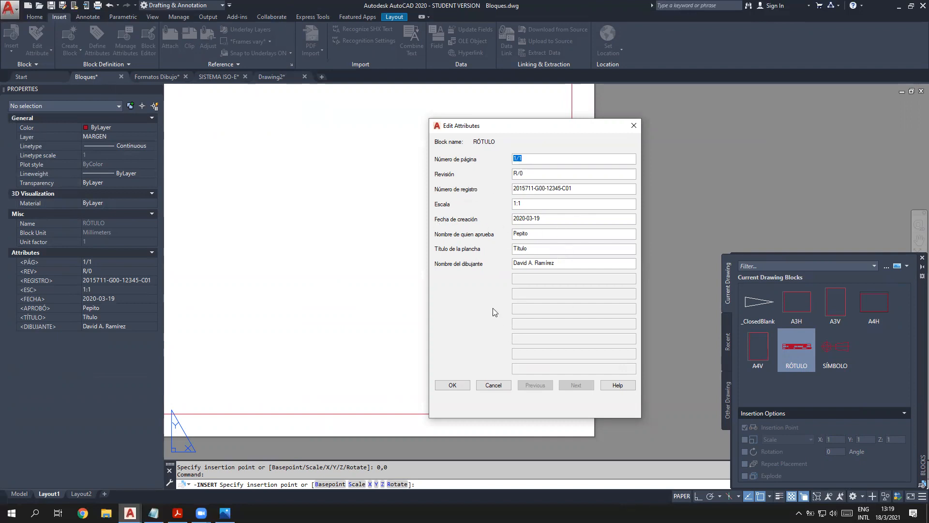
Step: Set the title block's plate title to "Formato A4 Horizontal" and finish inserting the RÓTULO block
double_click(532, 249)
text(Forma)
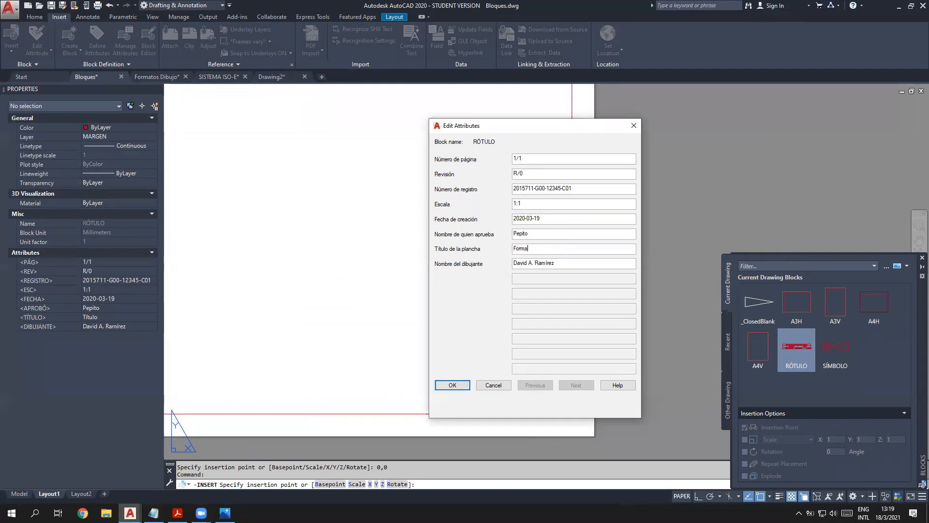
text(to A4 Horizontal)
click(452, 385)
scroll(390, 331, down, 2)
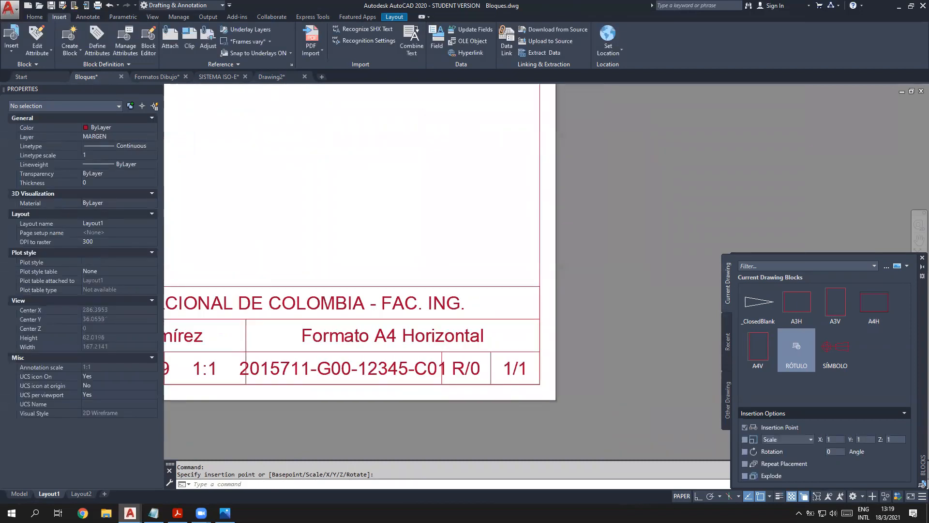
Step: Set the text width factor of the title block's creation date attribute to 0.85
middle_drag(390, 330, 439, 343)
scroll(444, 336, up, 3)
scroll(439, 343, down, 2)
middle_drag(369, 345, 389, 342)
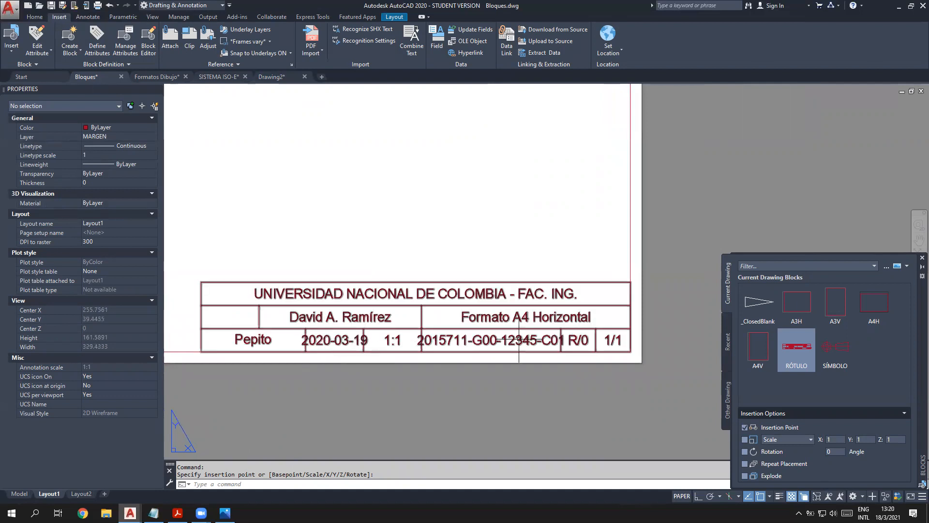
scroll(305, 344, up, 3)
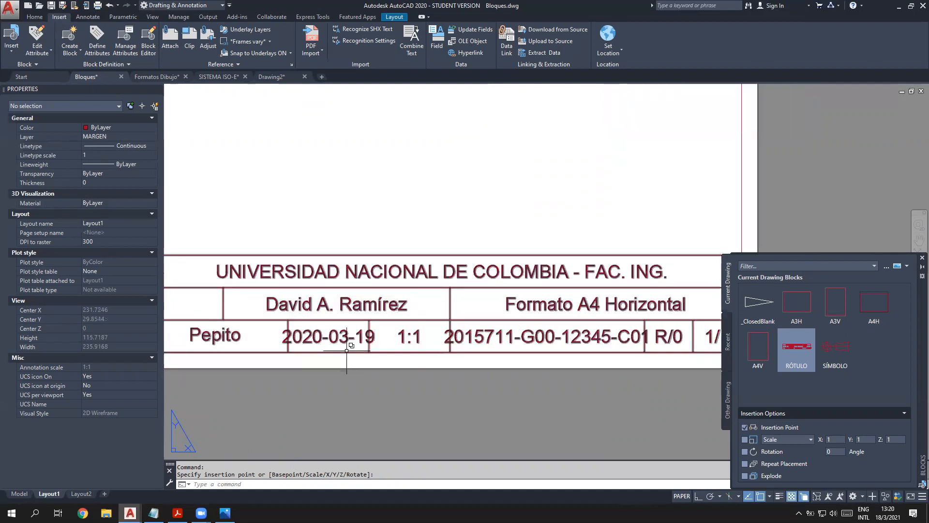
middle_drag(297, 343, 346, 347)
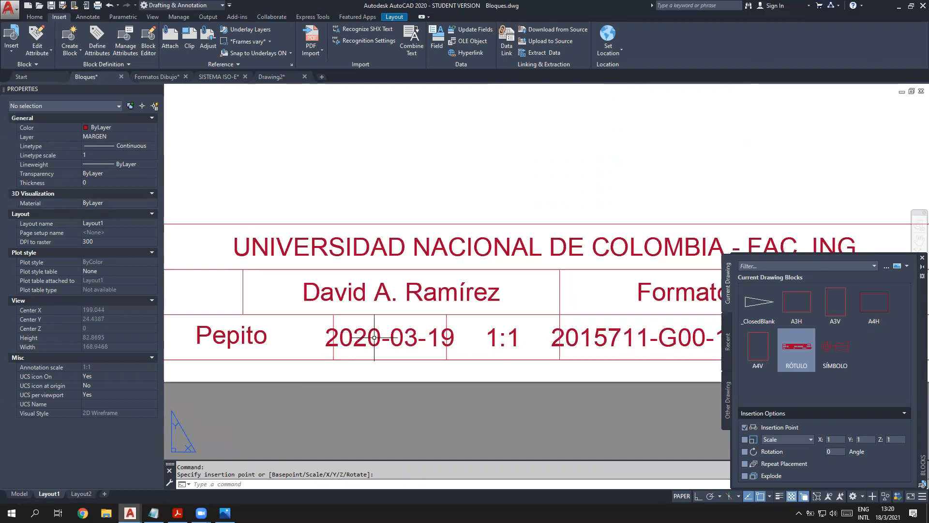
key(Escape)
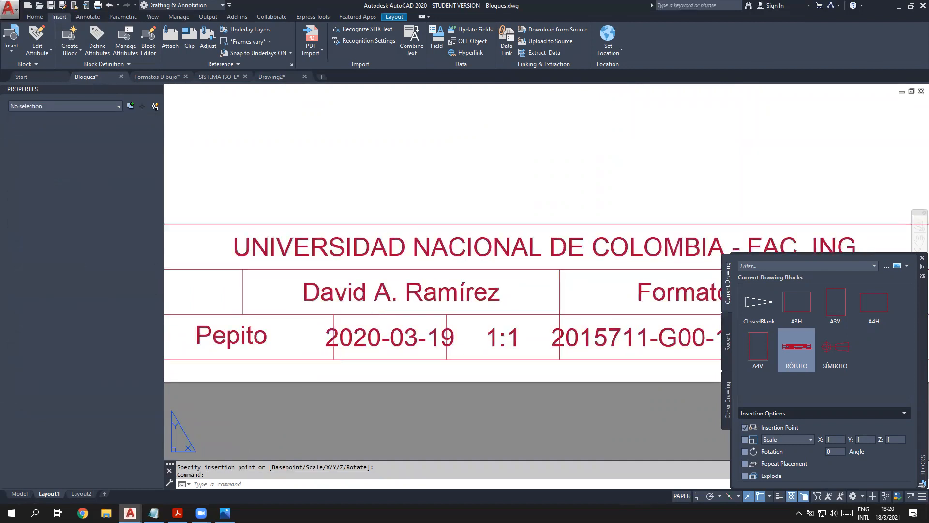
double_click(381, 335)
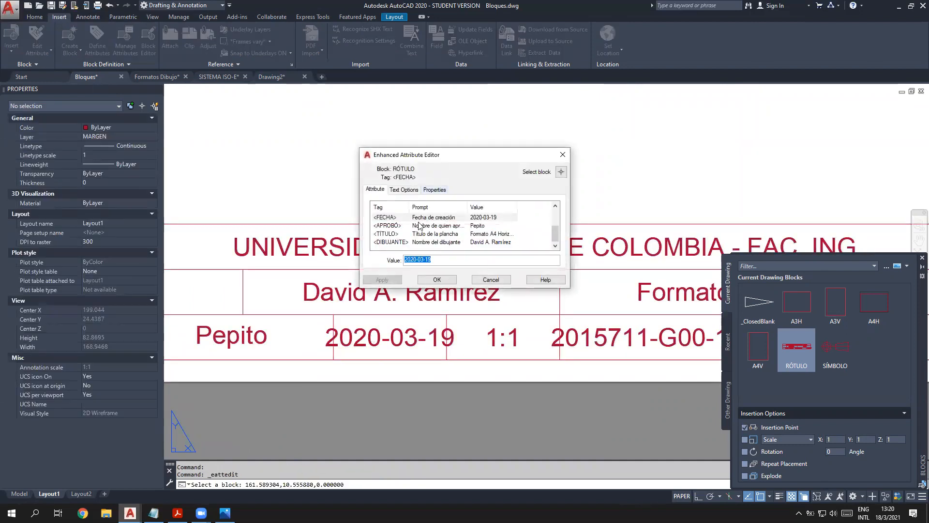
click(404, 190)
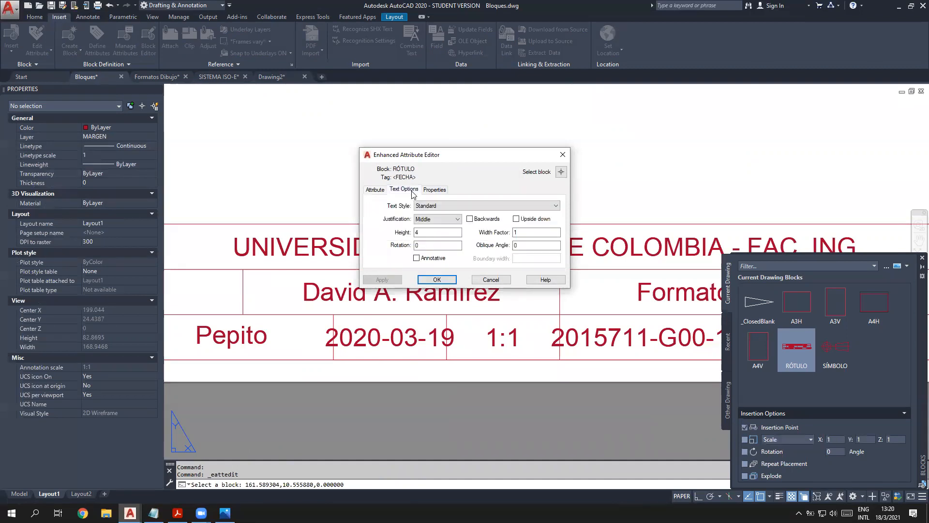
click(527, 233)
text(0.85)
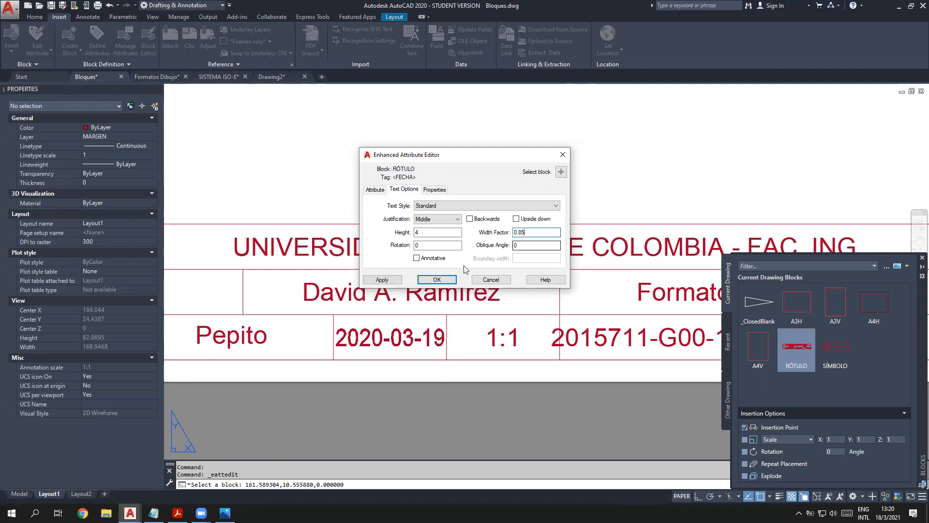
click(437, 279)
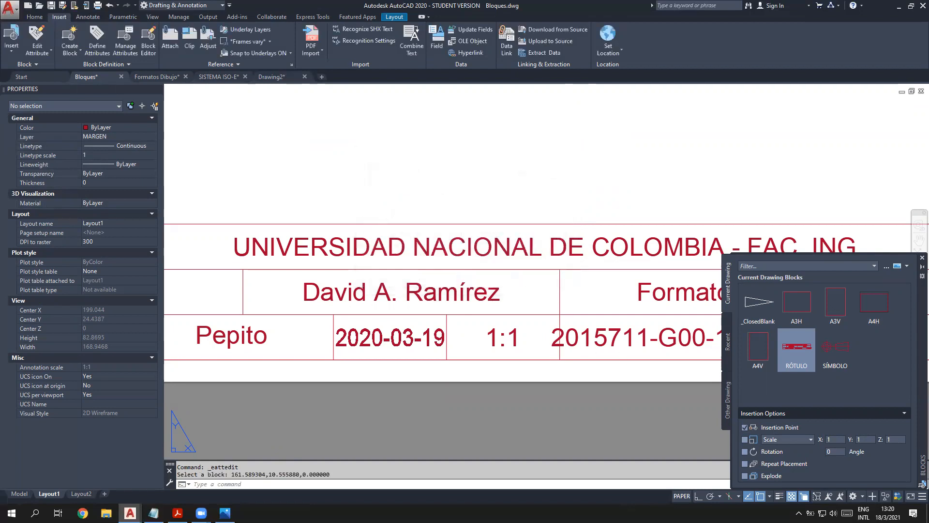
Step: Set the text width factor of the title block's registration number attribute to 0.93
mouse_move(608, 352)
middle_down()
mouse_move(358, 334)
mouse_move(397, 320)
middle_up()
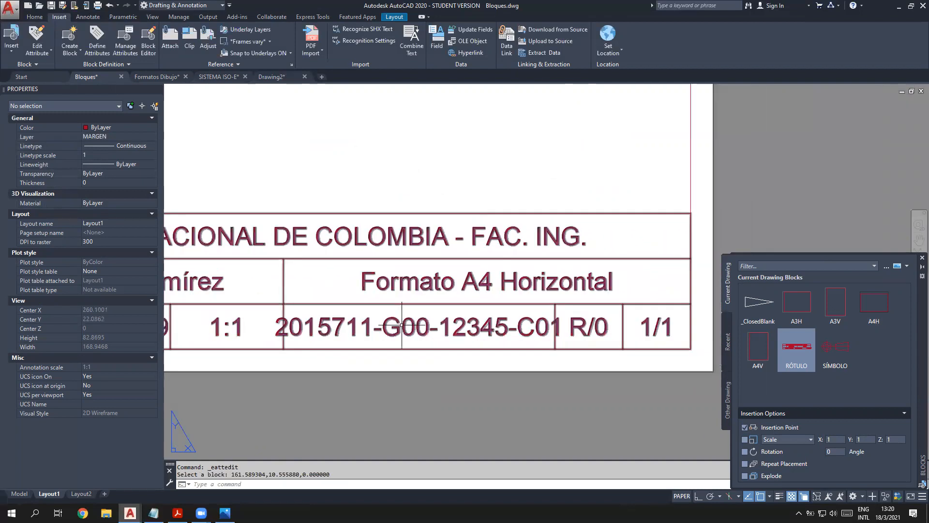
double_click(401, 327)
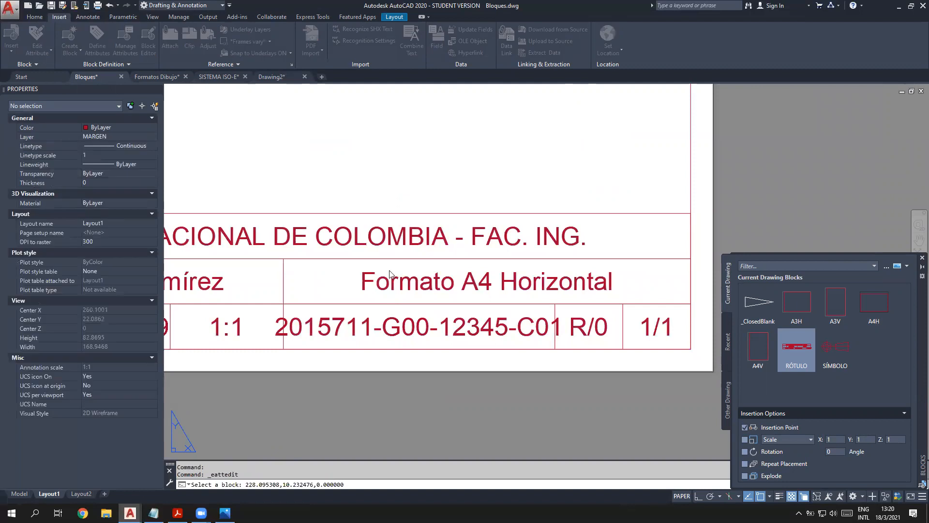
click(404, 189)
click(517, 235)
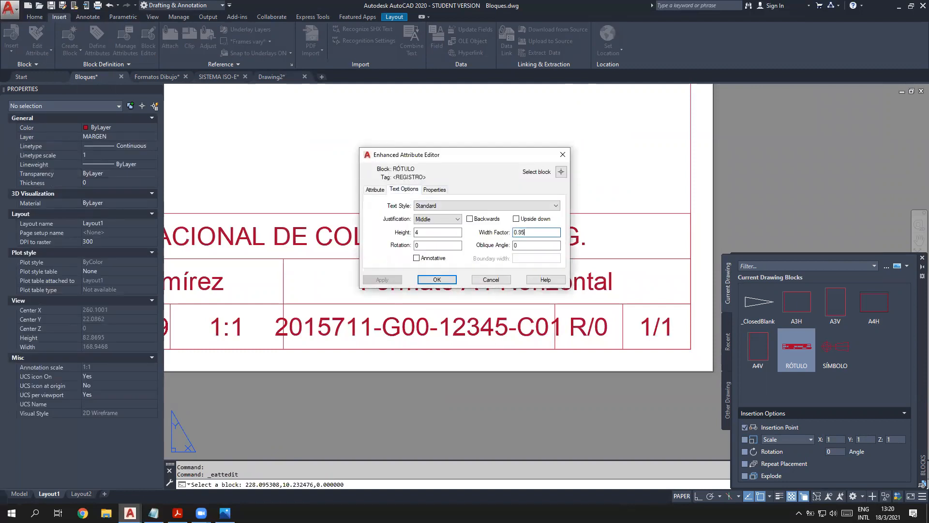
click(541, 245)
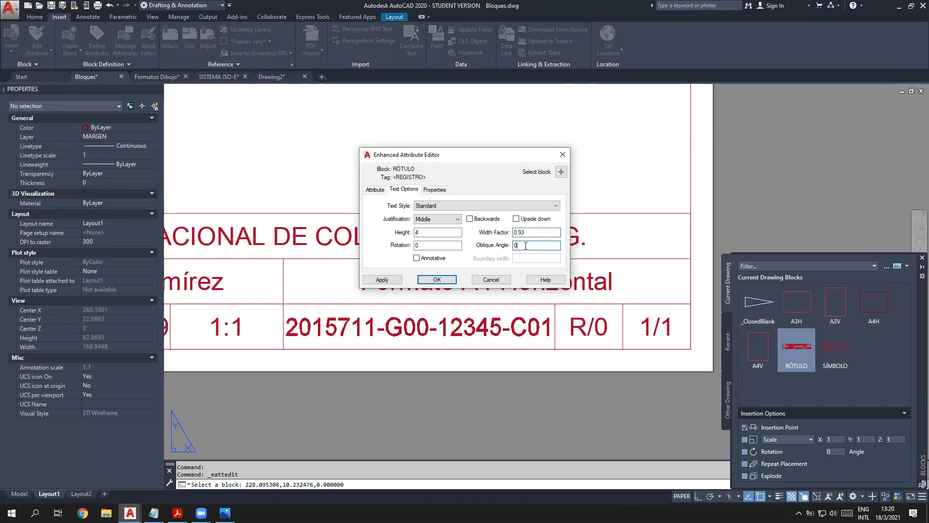
click(437, 279)
Step: Insert the SÍMBOLO block at the lower-left corner of the empty cell beside the drafter's name in the title block
scroll(515, 291, down, 4)
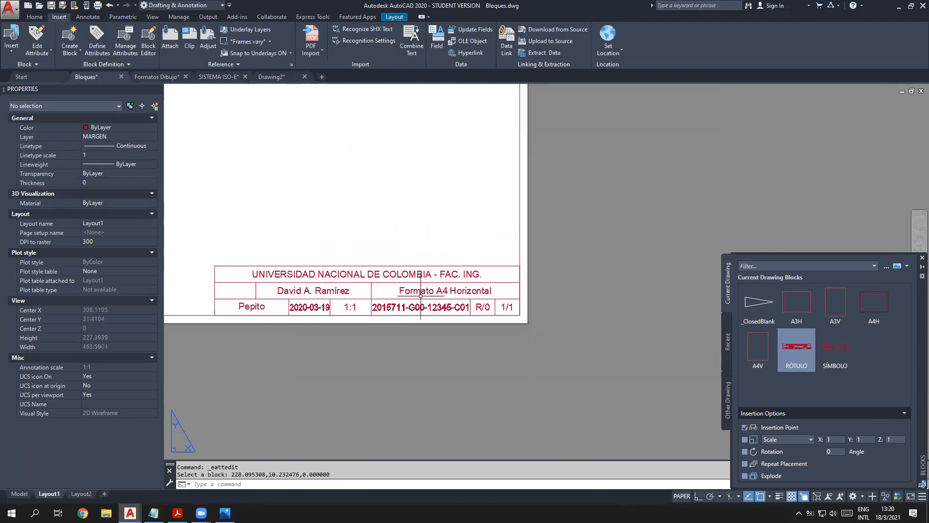
scroll(310, 297, up, 4)
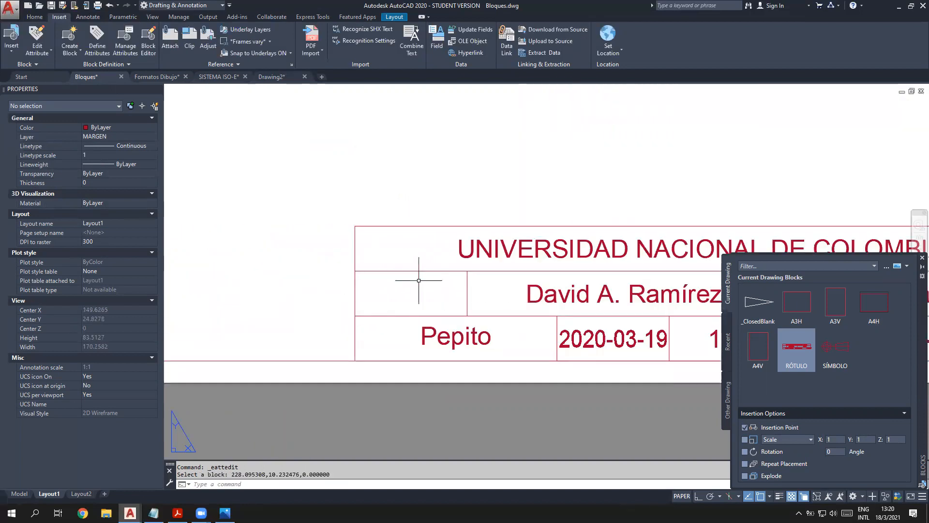
click(824, 347)
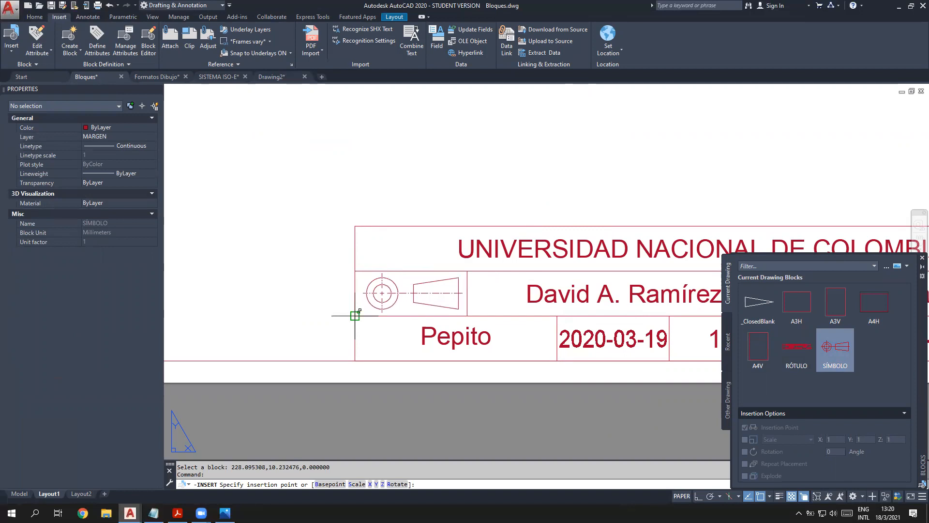
scroll(355, 316, up, 4)
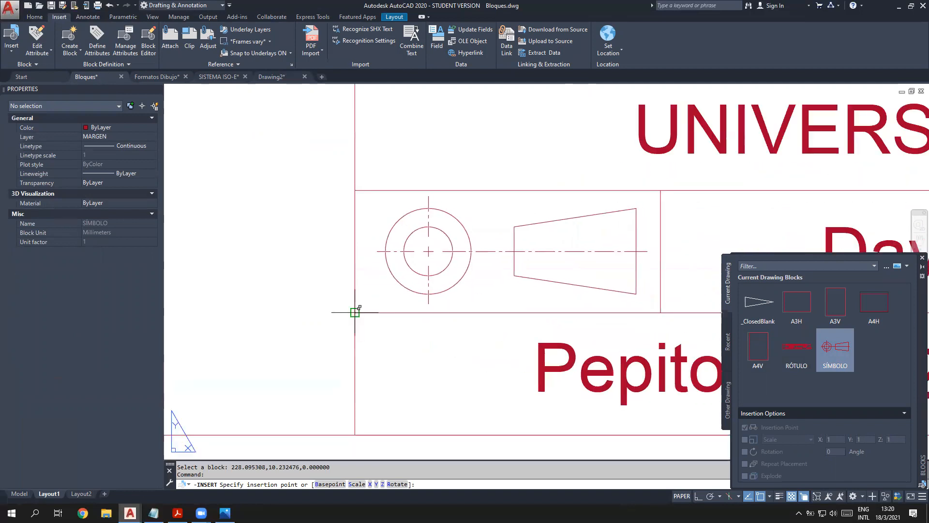
click(354, 312)
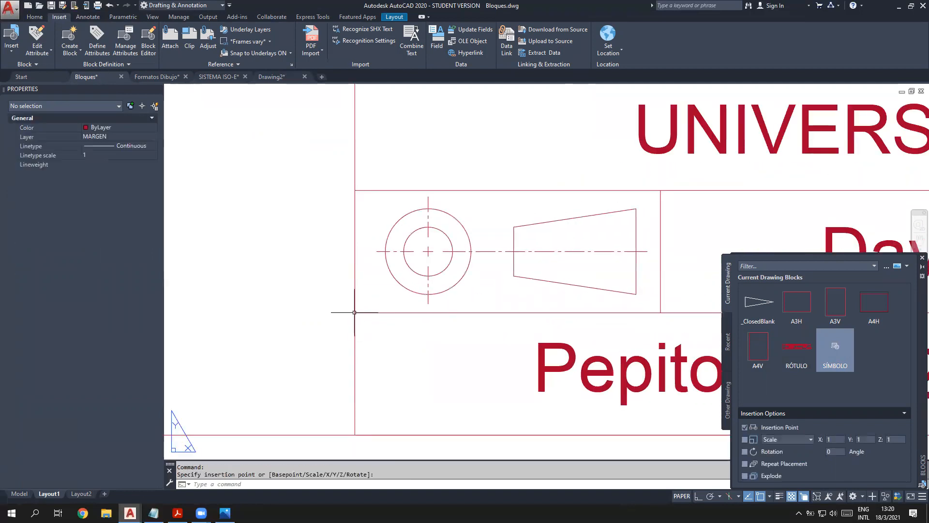
scroll(488, 356, down, 2)
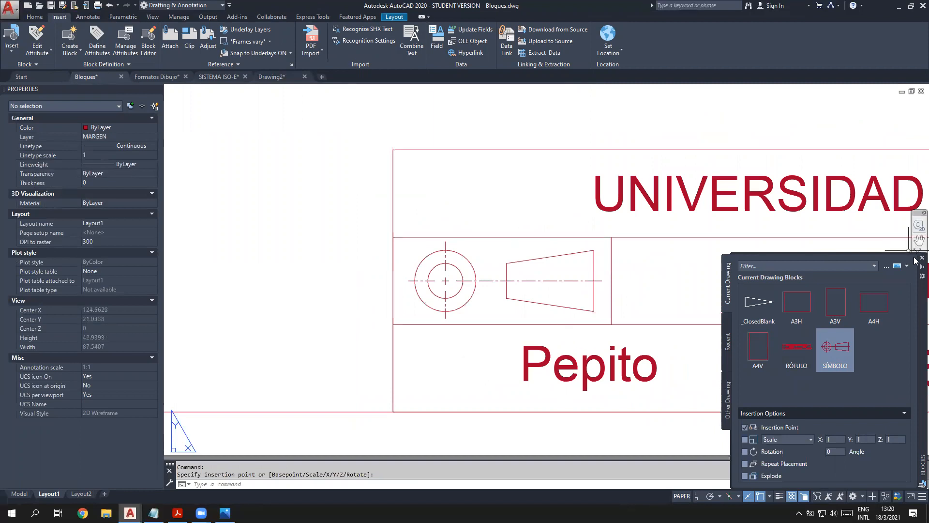
Step: Rename Layout1, which holds the finished horizontal sheet, as A4H
scroll(433, 271, down, 7)
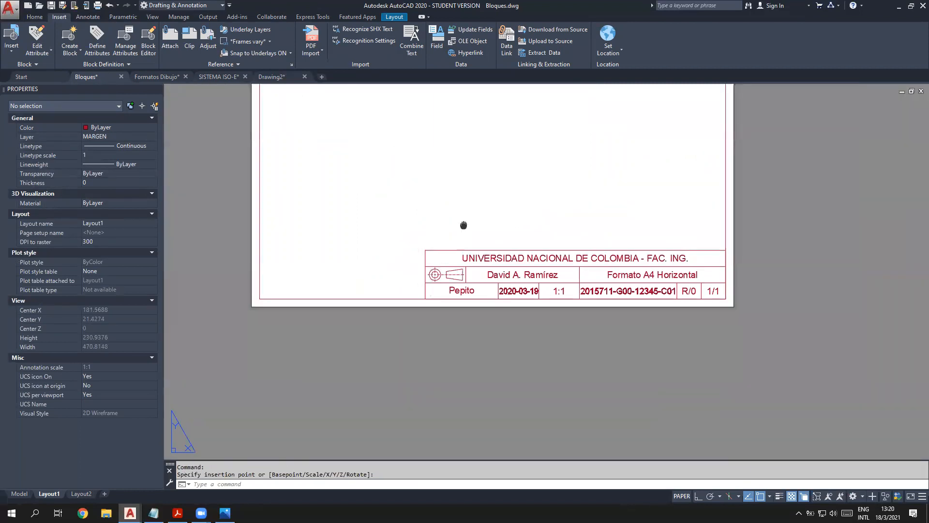
middle_drag(461, 224, 485, 298)
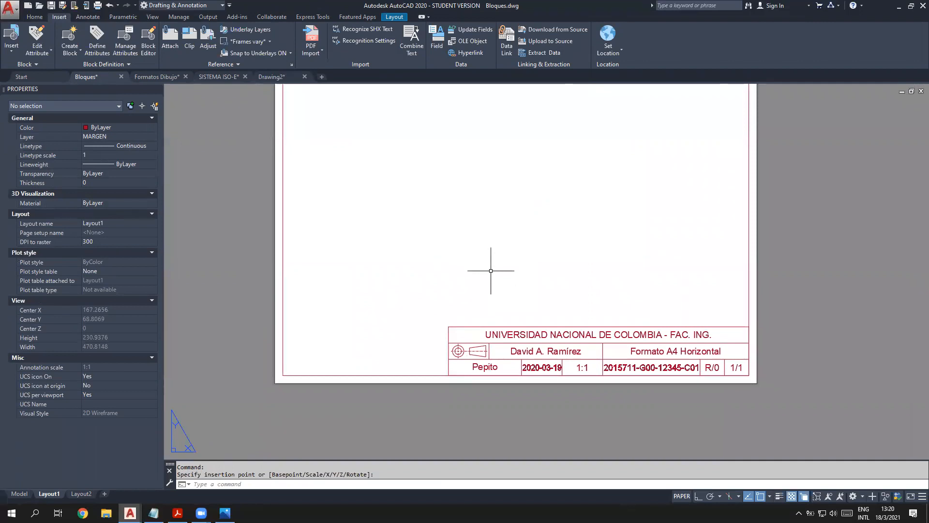
middle_drag(496, 261, 497, 321)
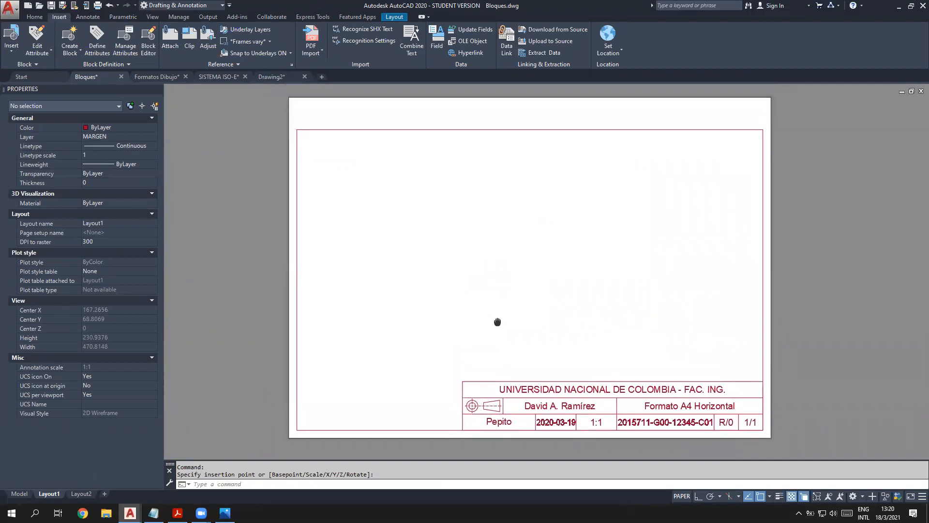
double_click(58, 494)
text(A)
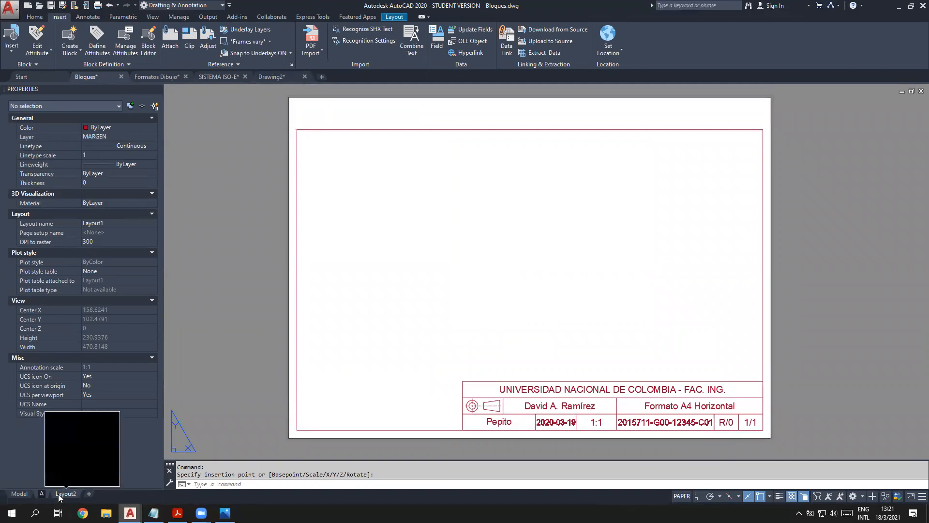
text(4H)
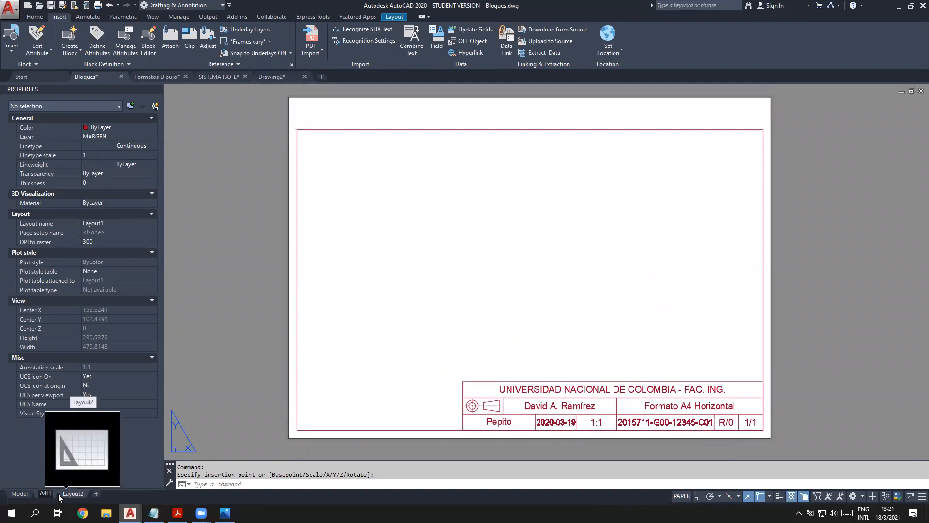
Step: Delete the unused Layout2 from the drawing
right_click(71, 494)
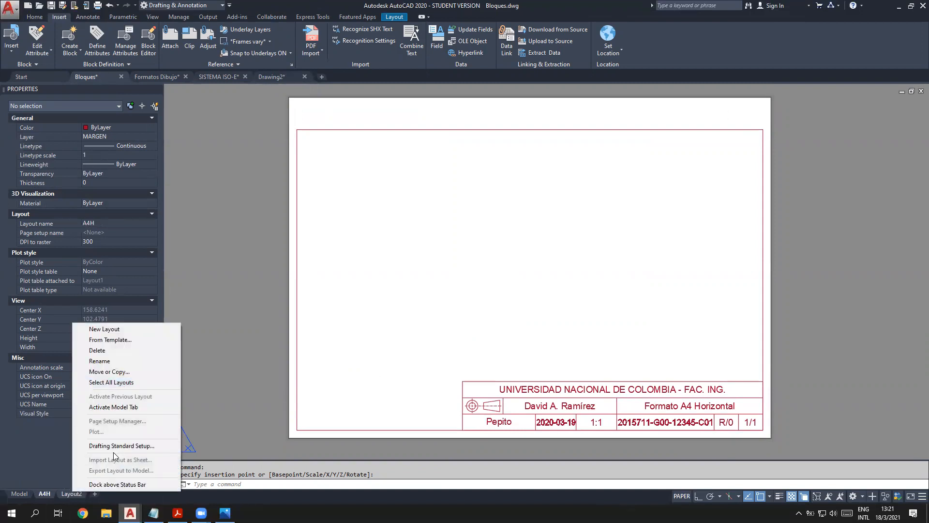
click(115, 351)
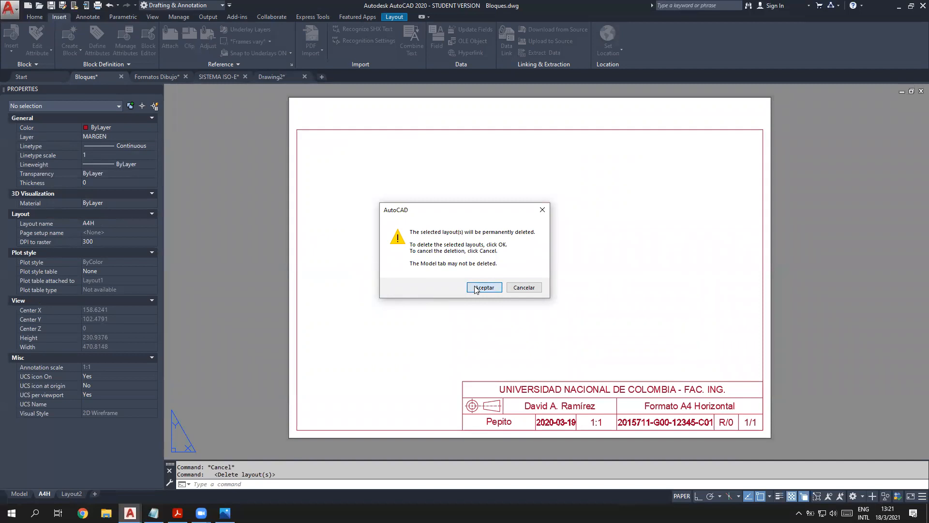
key(Return)
scroll(332, 307, up, 3)
scroll(334, 306, down, 3)
middle_drag(441, 297, 435, 310)
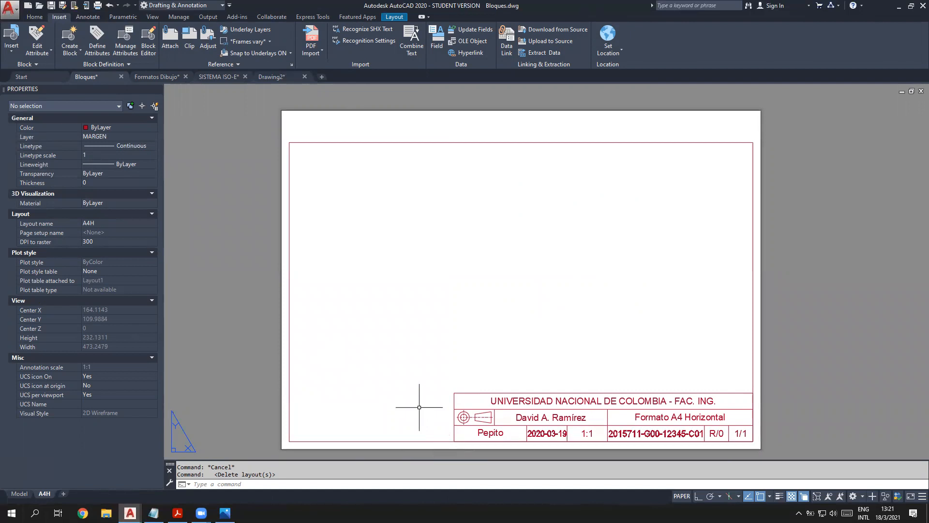
Step: Create a copy of the A4H layout, placed after the original
right_click(50, 493)
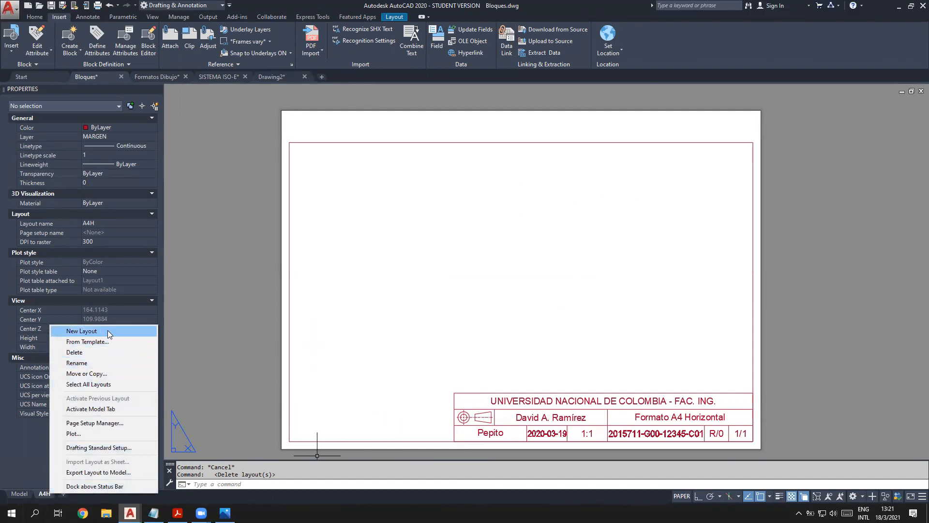
click(101, 376)
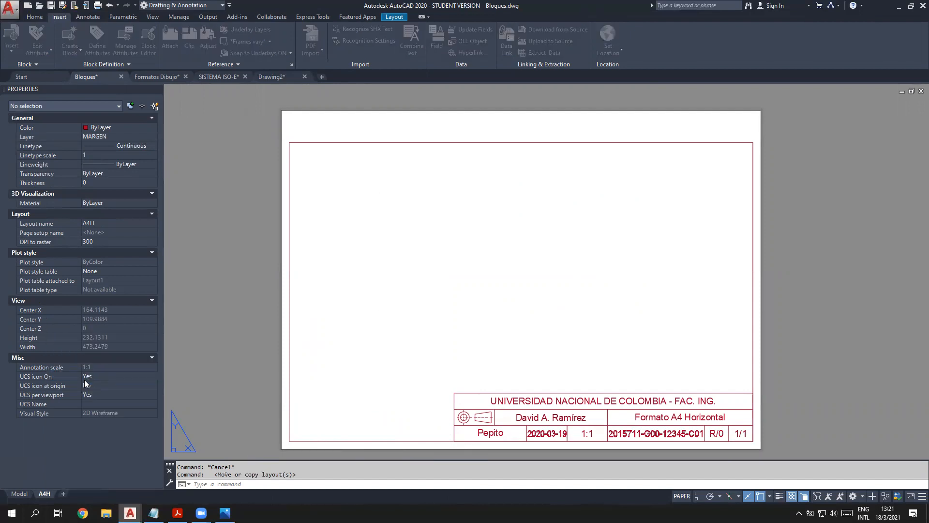
click(415, 255)
click(406, 298)
click(526, 219)
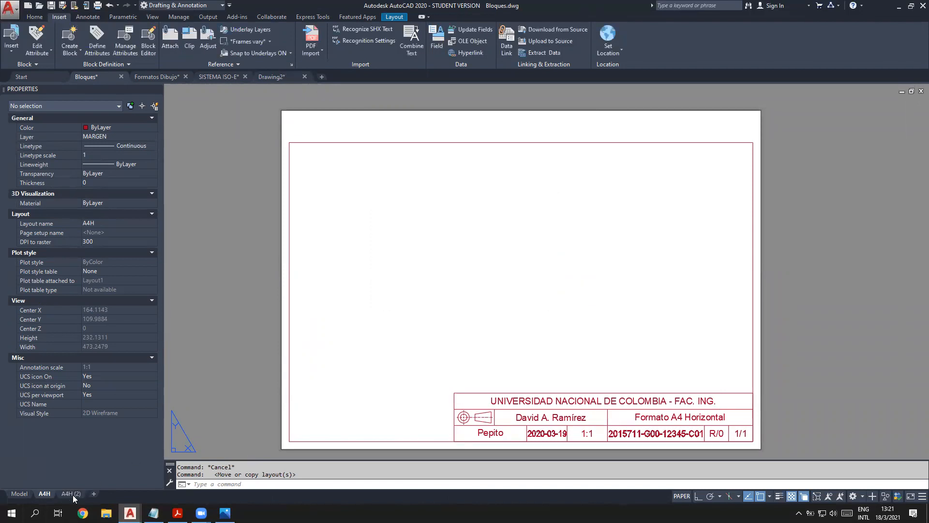
Step: Activate the copied layout and rename it as A4V
click(70, 493)
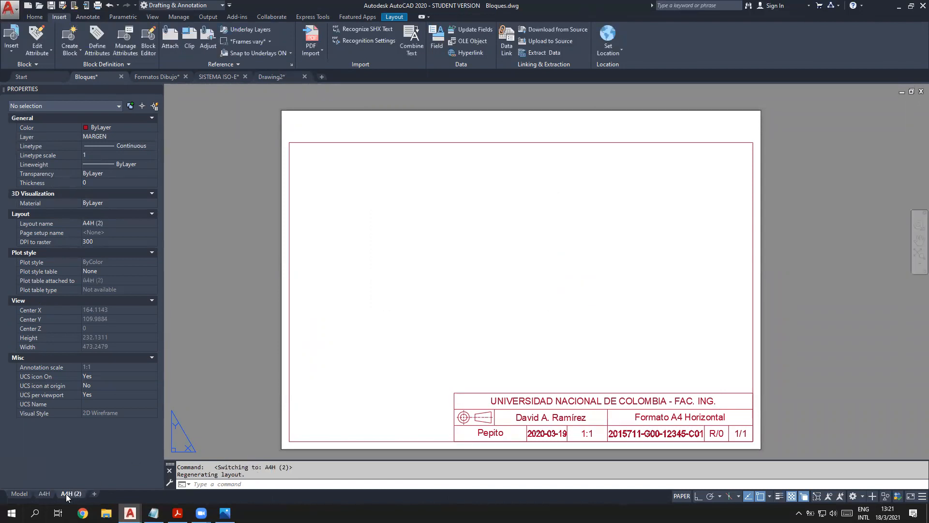
double_click(70, 494)
text(A4v)
key(Return)
Step: Modify the A4V layout's page setup to use the A4V paper size of DWG To PDF.pc3, saving the plotter configuration change
right_click(71, 492)
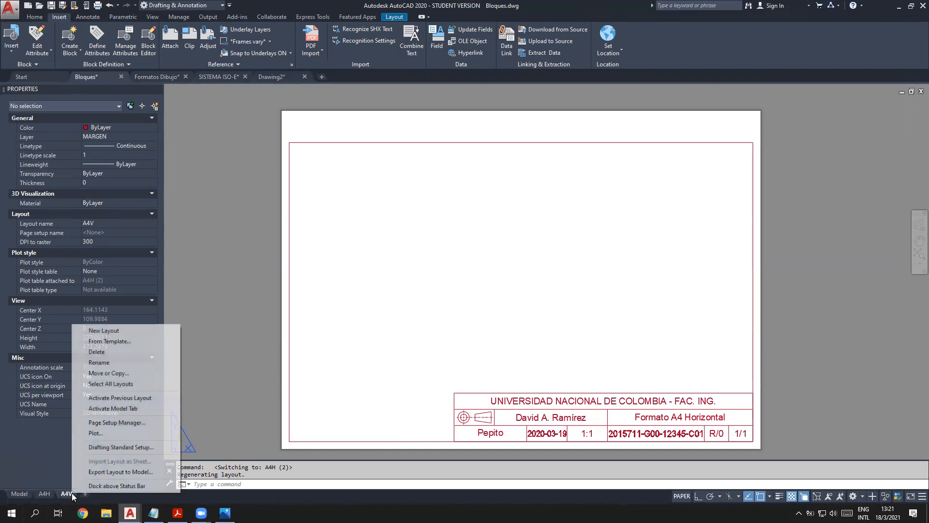
click(130, 422)
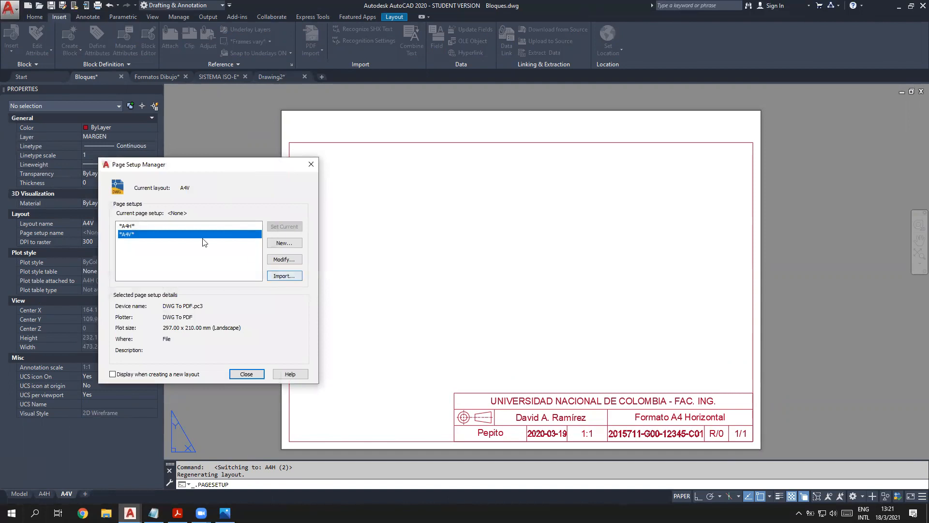
click(283, 259)
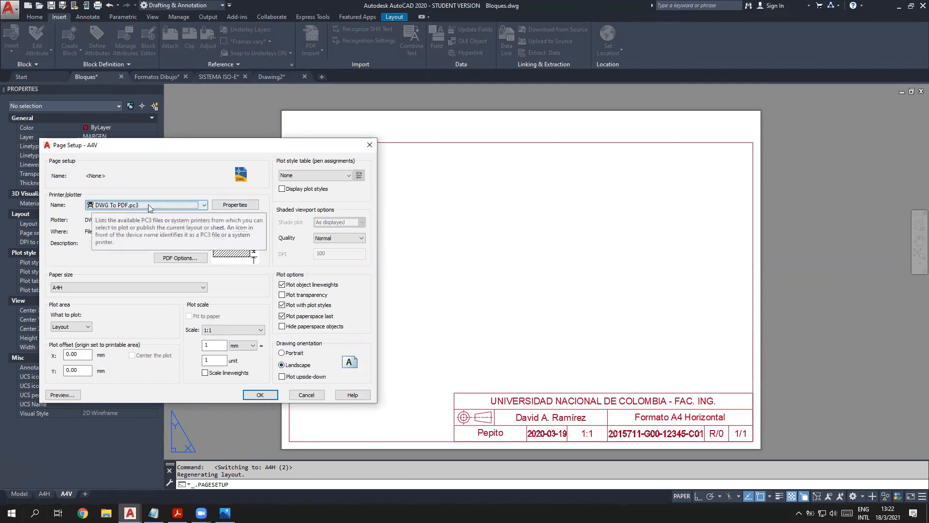
click(227, 206)
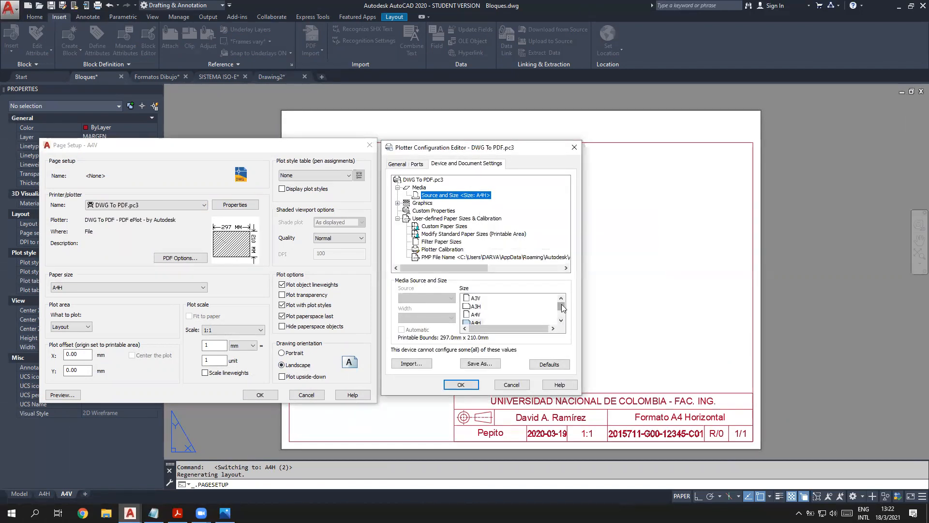
click(473, 315)
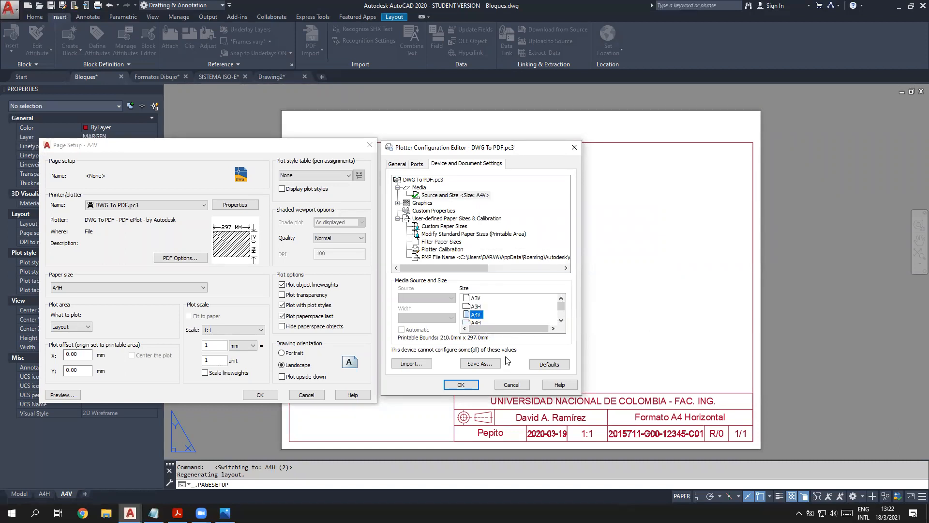
click(471, 383)
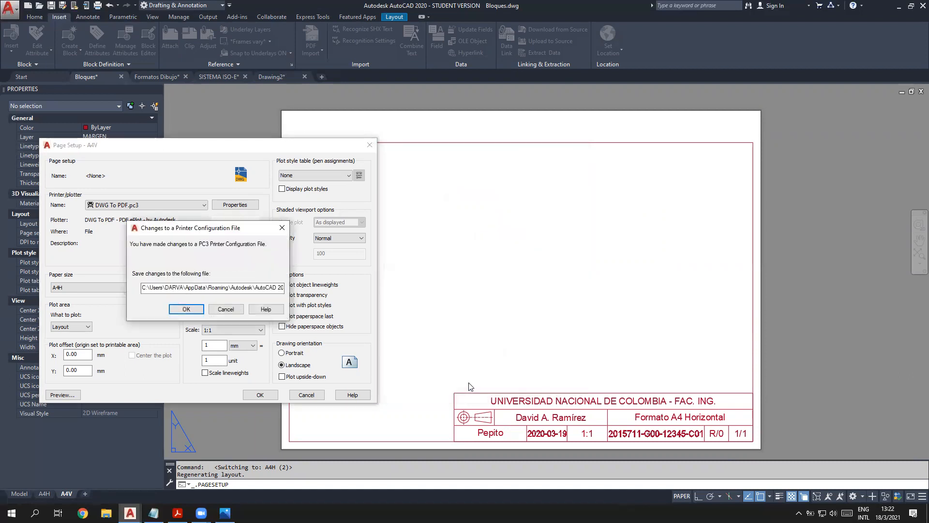
click(190, 311)
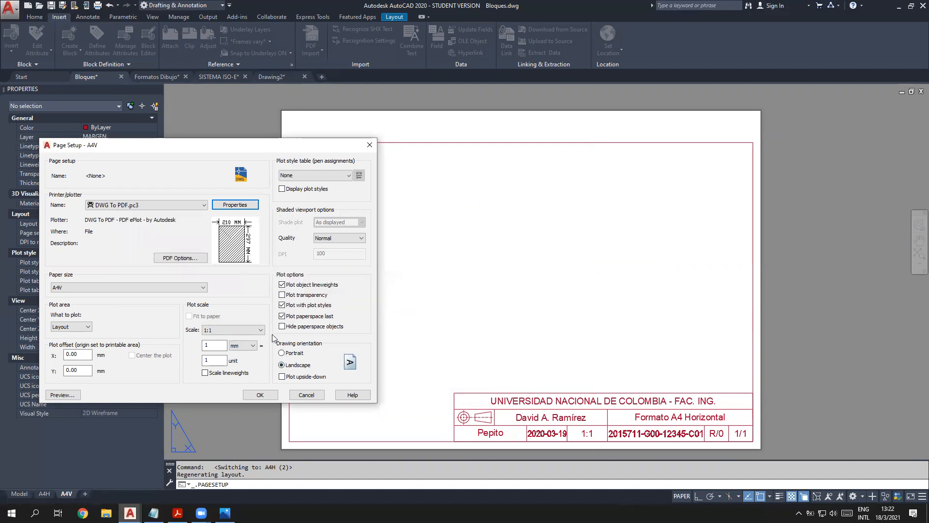
Step: Set the A4V page setup's drawing orientation to Portrait and finish the page setup
click(282, 353)
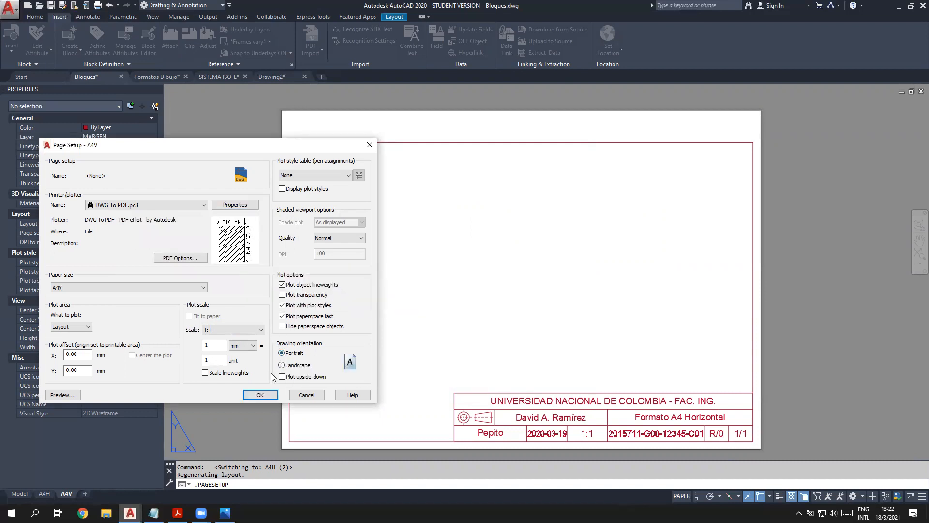
click(271, 393)
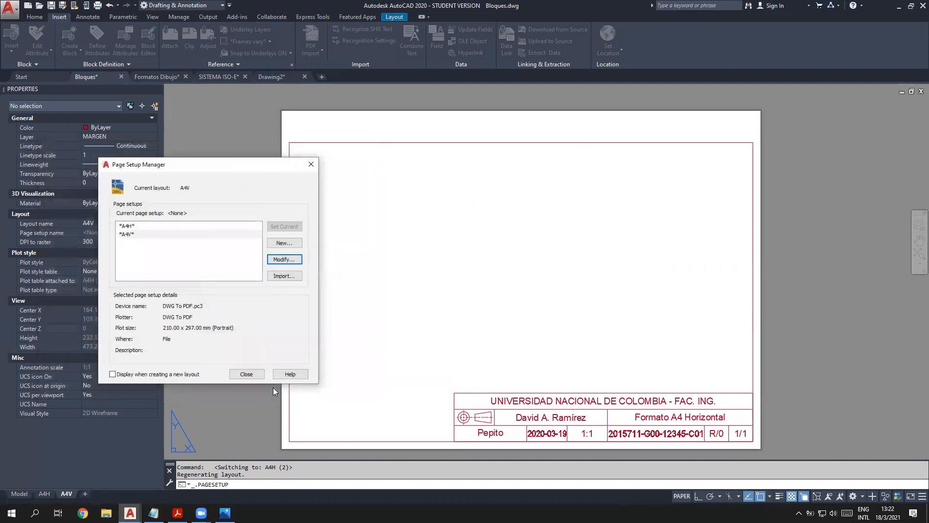
click(247, 374)
Step: Delete the horizontal A4 border block from the A4V layout
scroll(513, 257, down, 1)
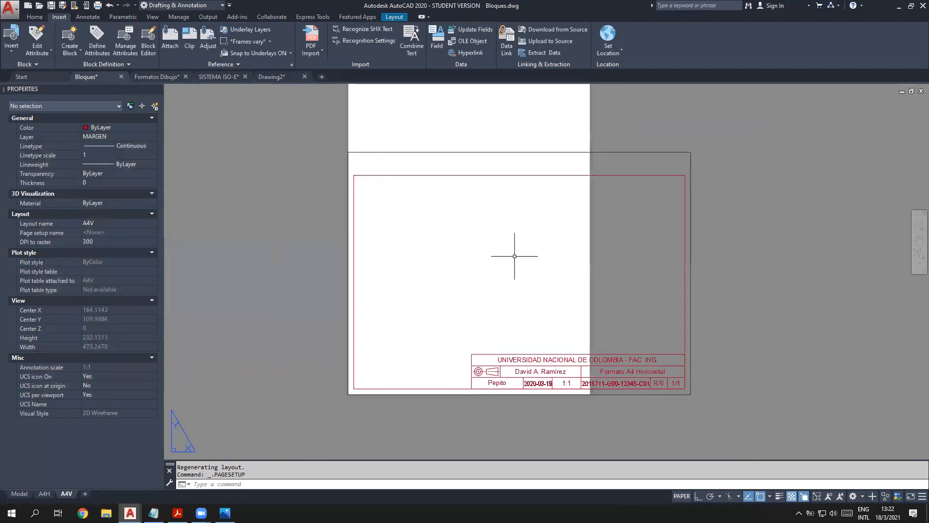
middle_drag(509, 261, 497, 308)
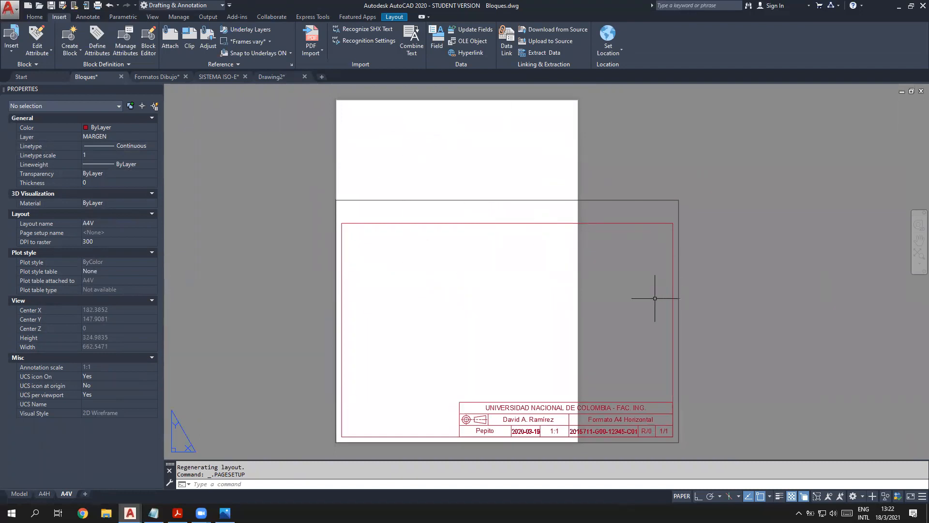
click(604, 223)
key(Delete)
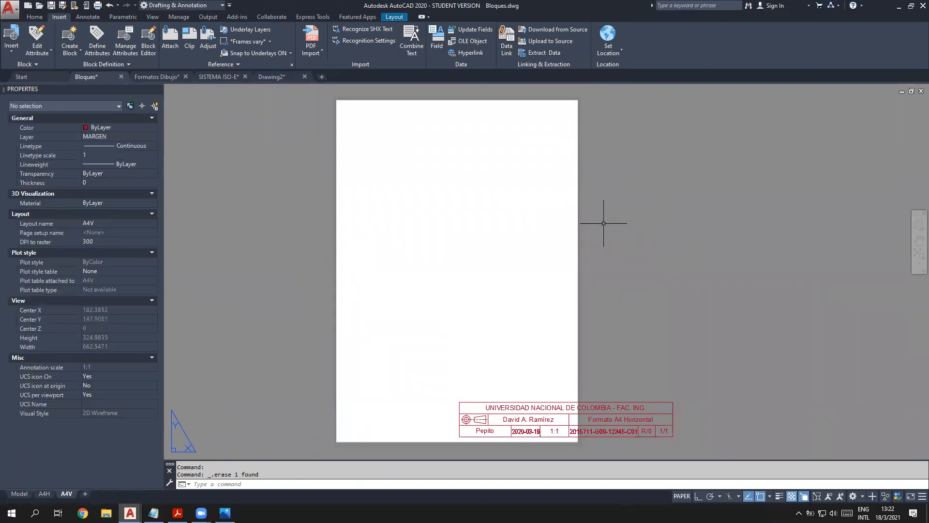
Step: Move the title block up to the middle of the portrait sheet and place the projection symbol roughly in its empty cell
click(680, 446)
click(482, 400)
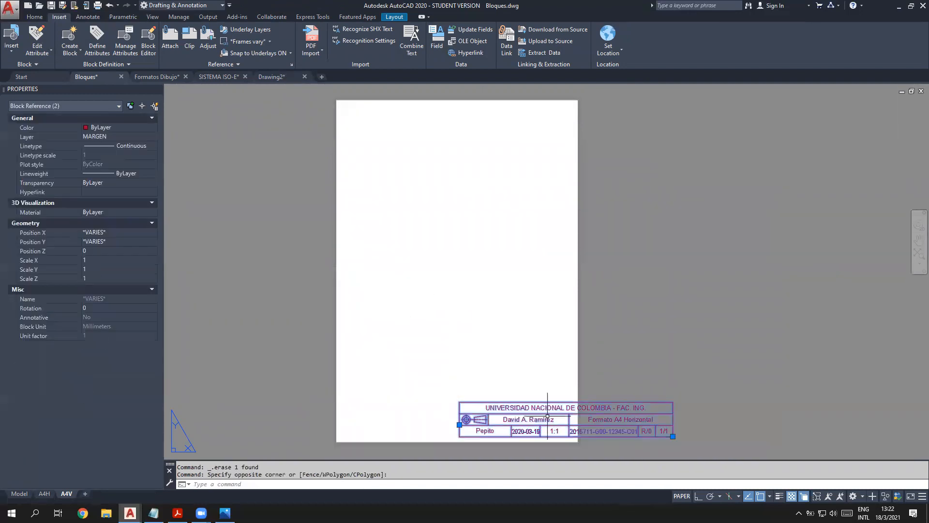
click(673, 436)
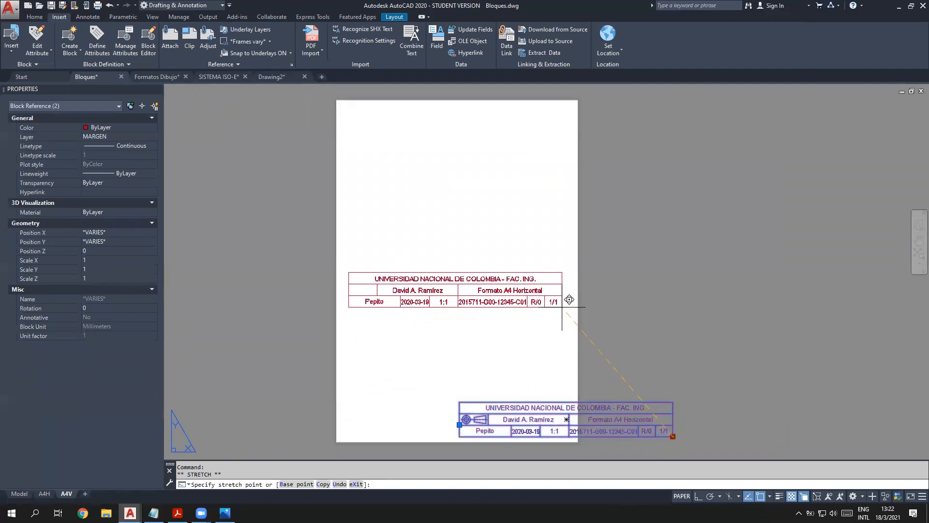
click(562, 306)
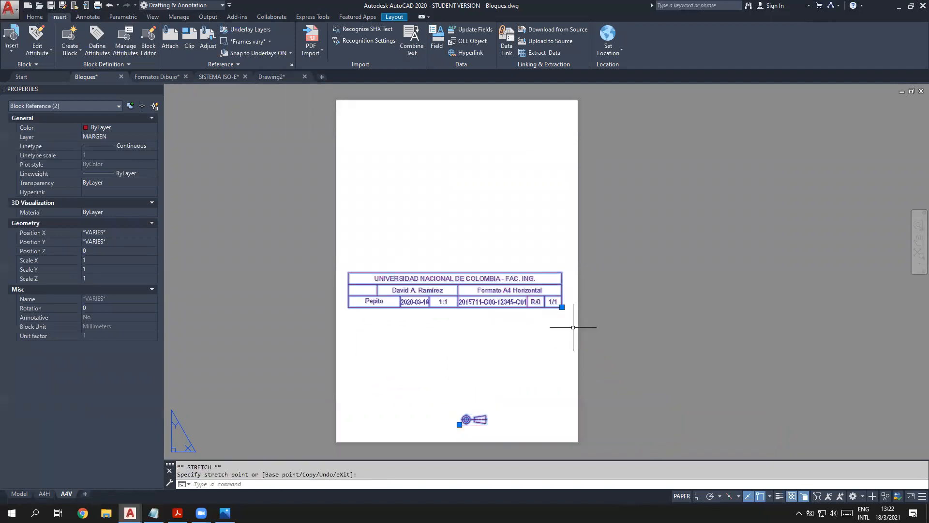
key(Escape)
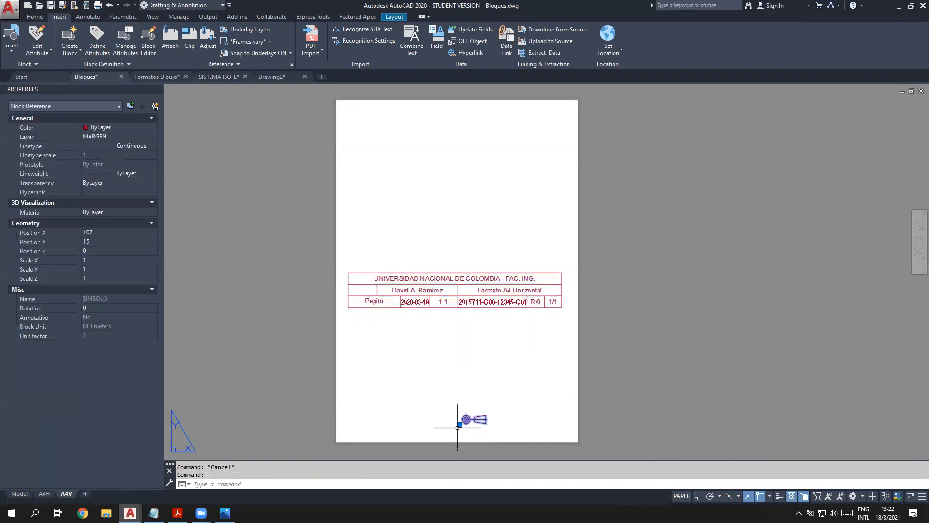
click(459, 424)
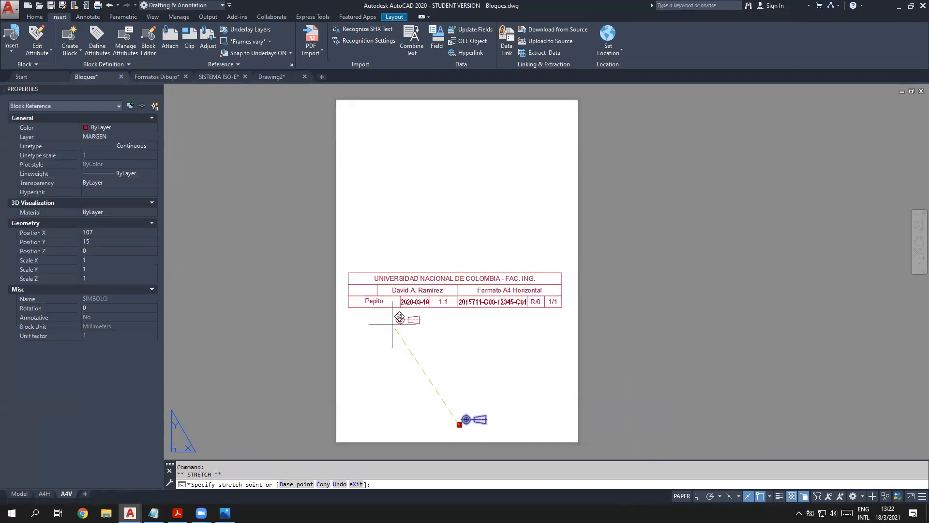
click(352, 294)
key(Escape)
Step: Insert the A4V border block at the sheet origin 0,0
click(11, 47)
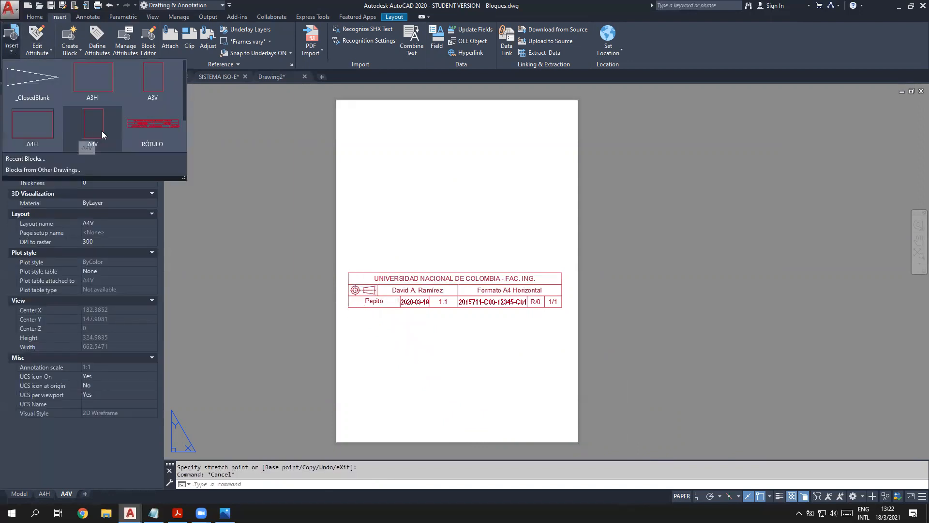
click(100, 128)
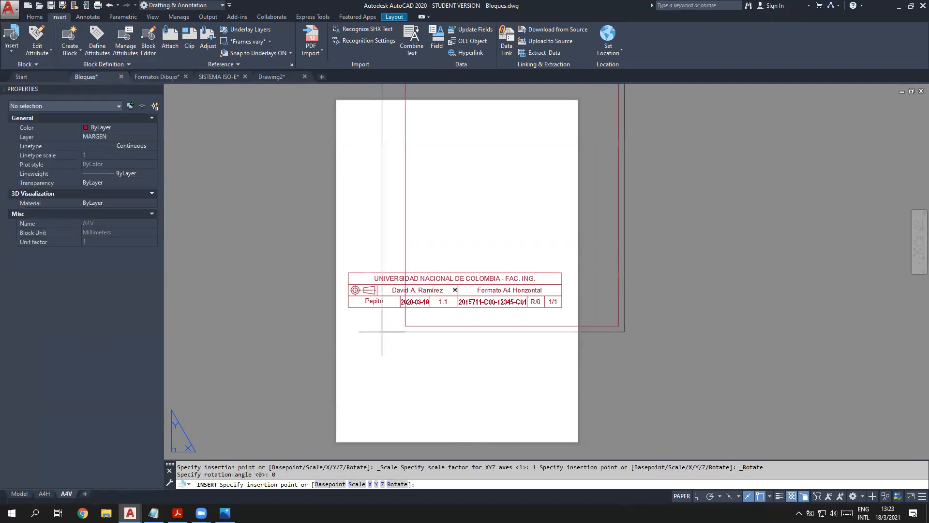
text(0,0)
key(Return)
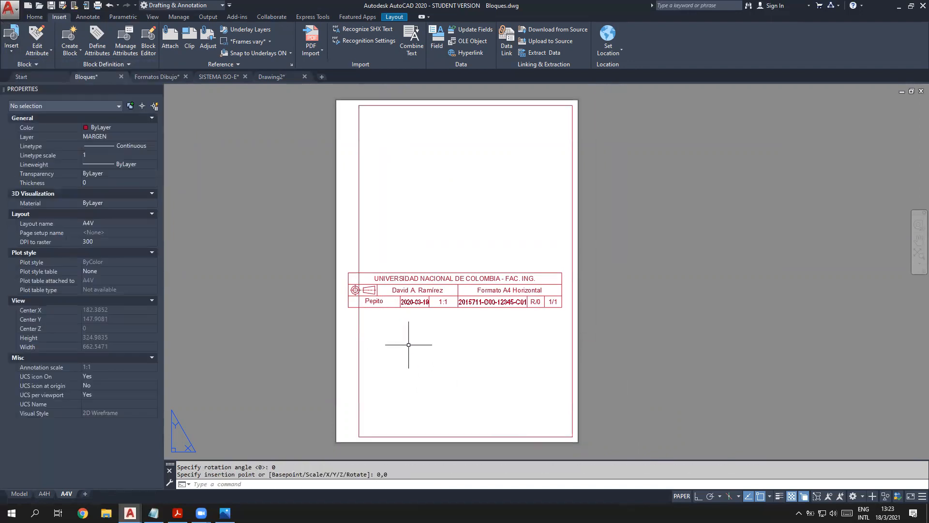
Step: Move the title block so its lower-right corner snaps to the lower-right inner corner of the A4V border
scroll(543, 320, up, 2)
click(570, 317)
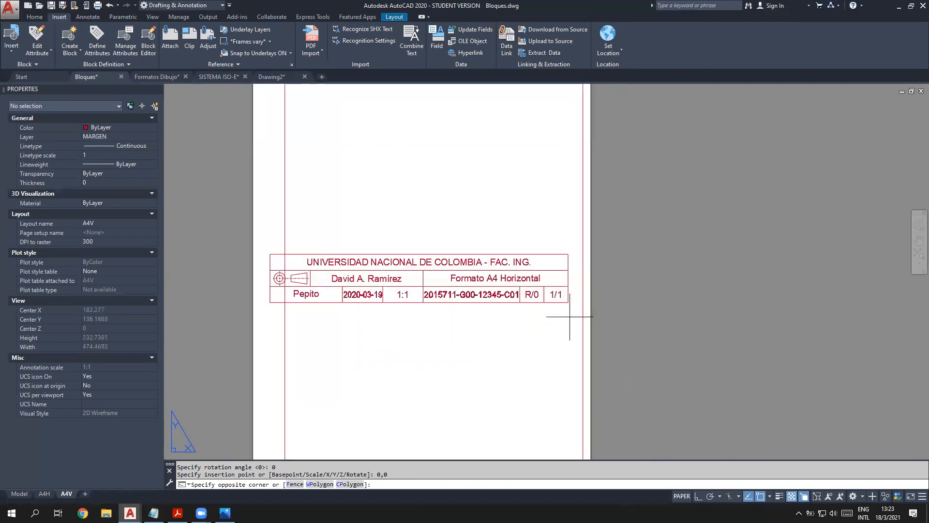
click(303, 247)
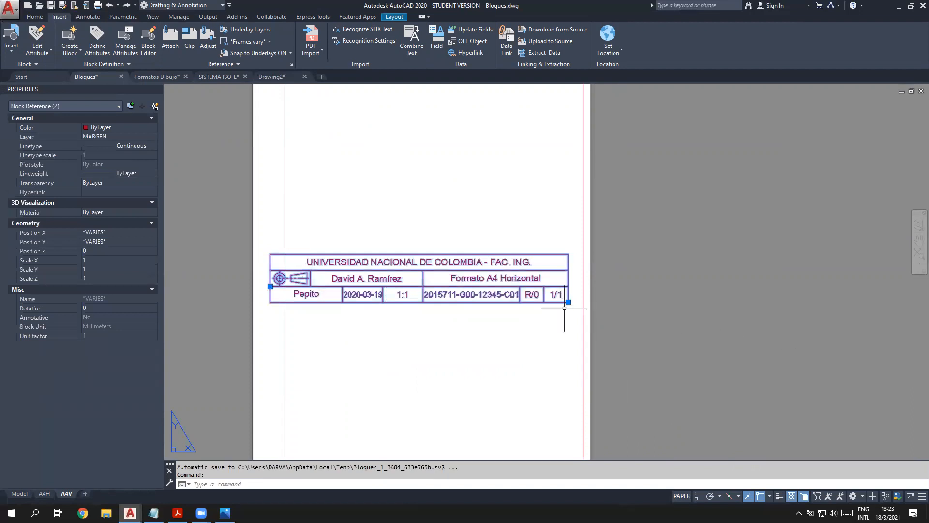
click(568, 302)
middle_drag(531, 343, 508, 126)
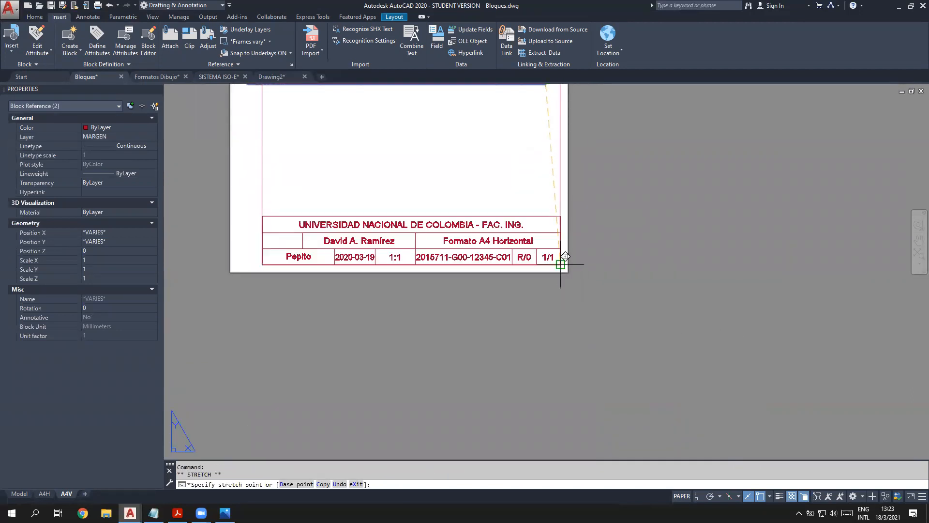
click(560, 264)
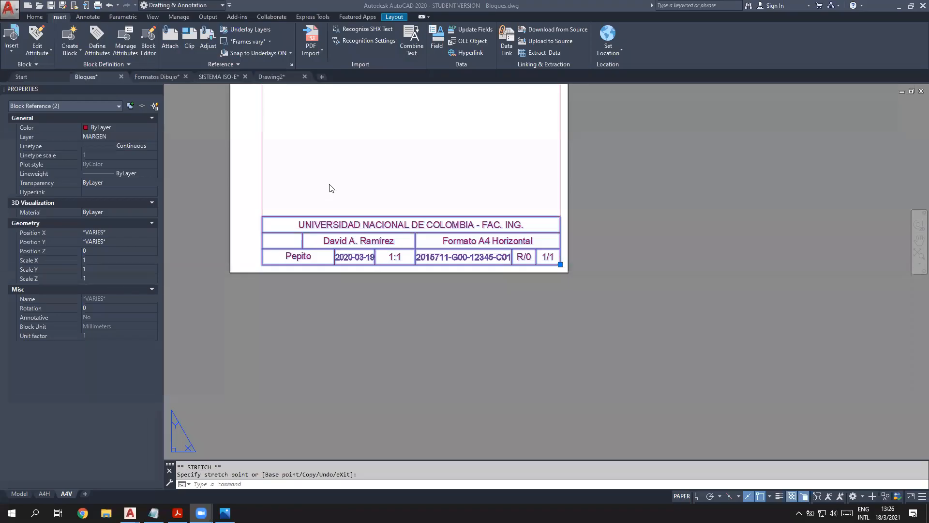
Step: Move the projection symbol to the lower-left corner of the title block's empty middle-row cell
click(330, 184)
middle_drag(374, 165, 450, 372)
middle_drag(365, 315, 348, 258)
key(Escape)
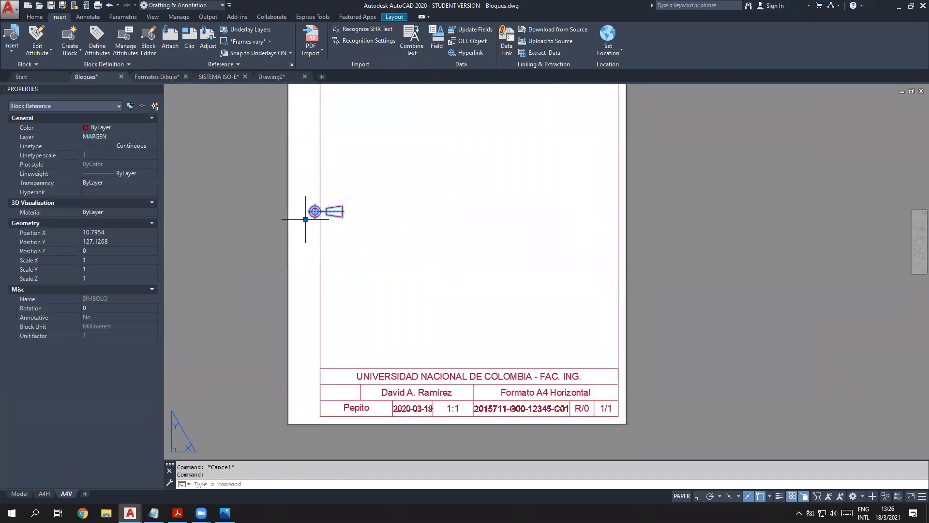
click(306, 220)
click(321, 400)
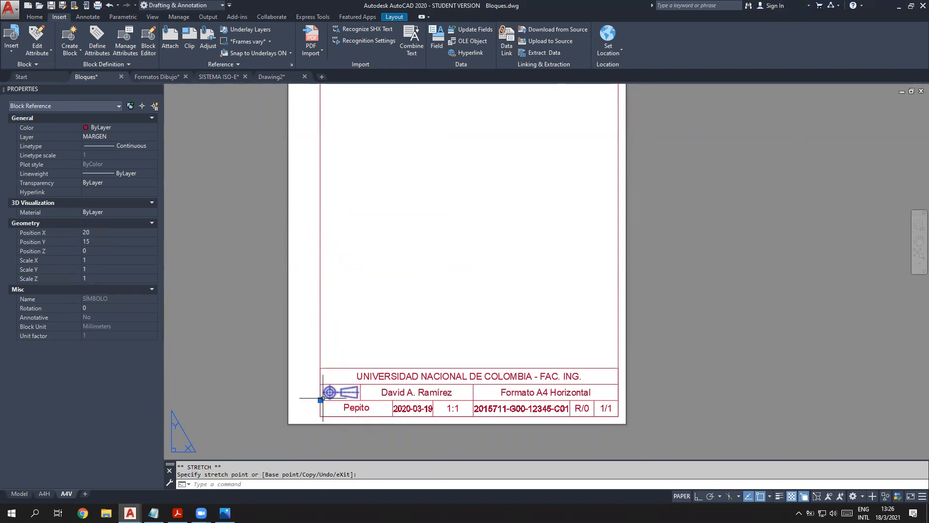
key(Escape)
Step: Change the title block's sheet title attribute to Formato A4 Vertical
scroll(526, 400, up, 3)
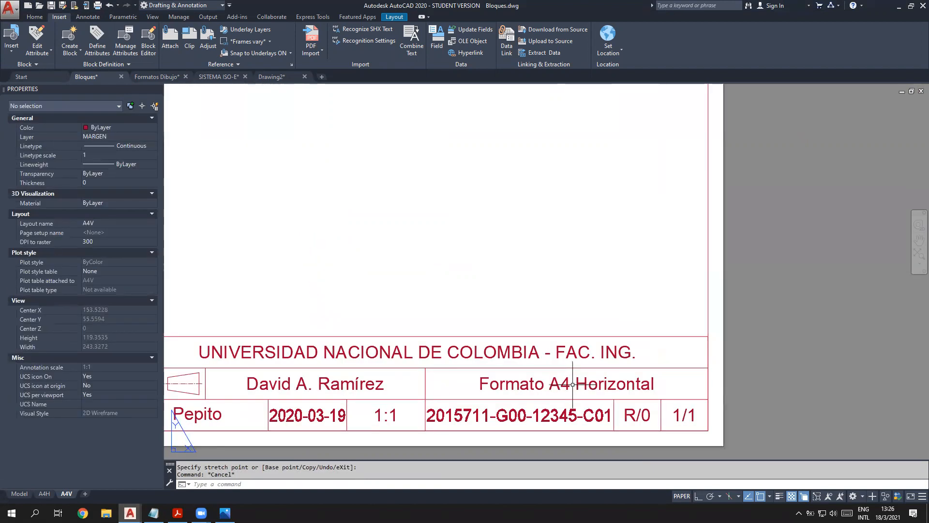
double_click(567, 382)
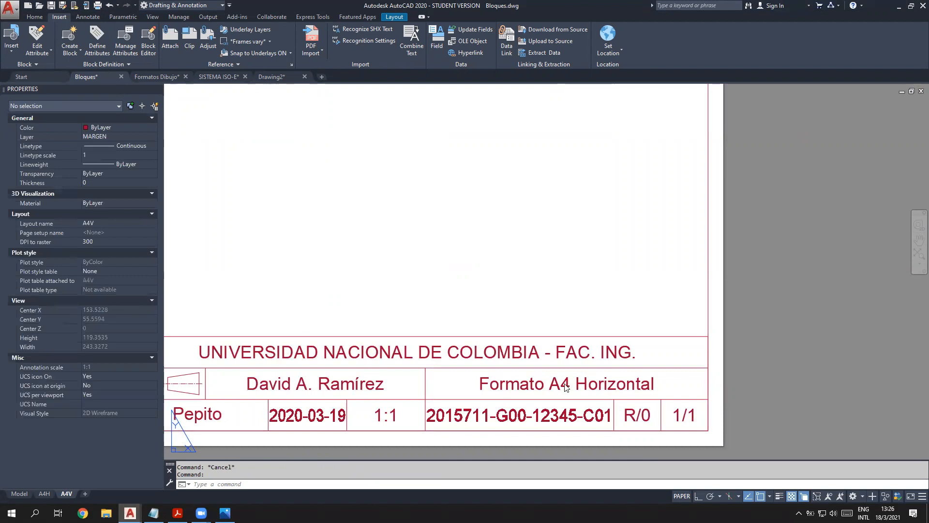
click(414, 194)
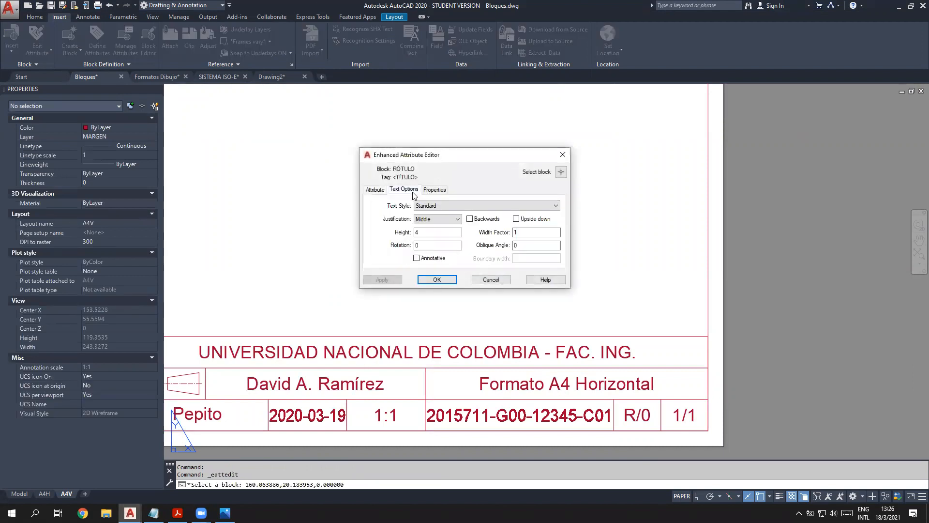
click(376, 189)
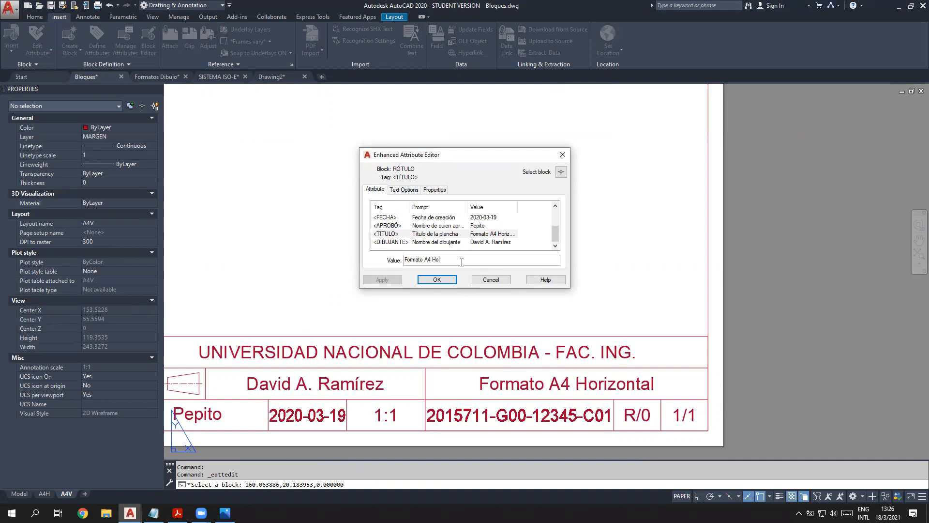
text(Vertical)
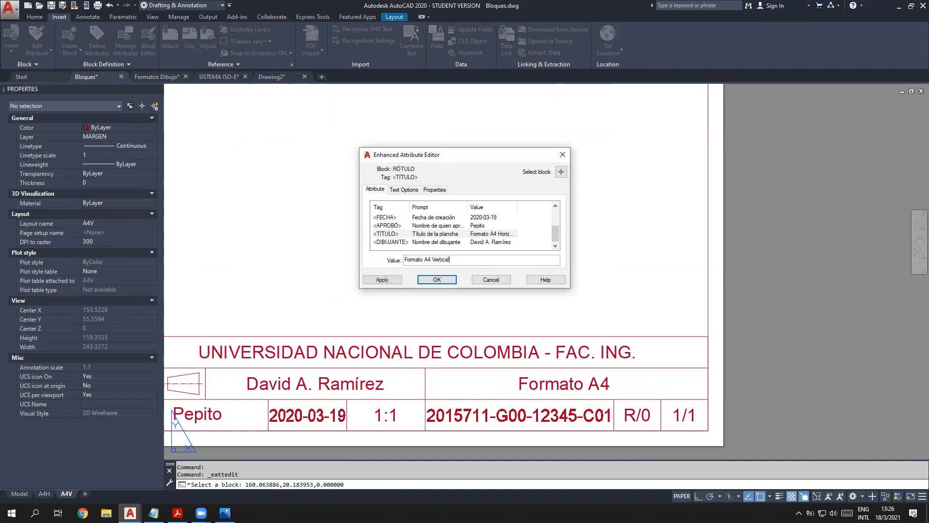
click(436, 280)
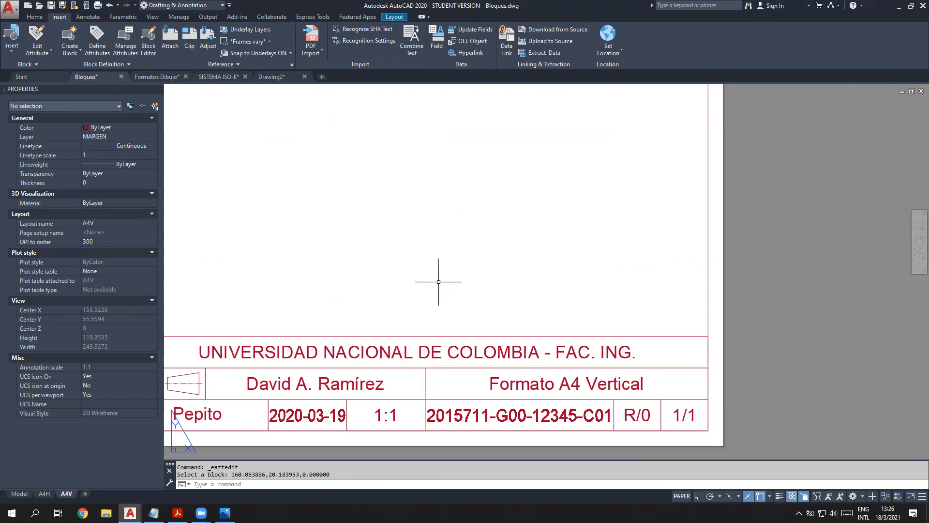
Step: Review the whole A4V sheet and switch to the Formatos Dibujo drawing
middle_drag(291, 335, 458, 307)
scroll(459, 306, down, 3)
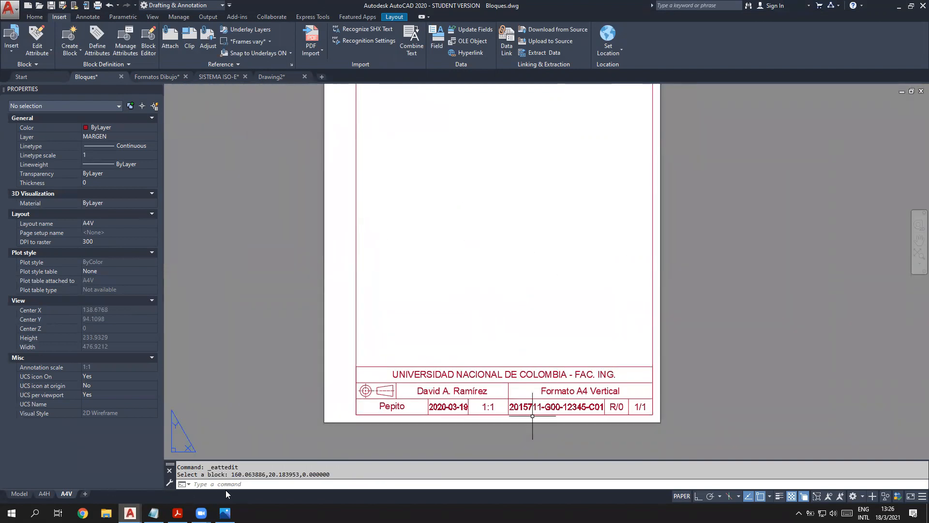
middle_drag(255, 328, 251, 384)
scroll(251, 385, down, 2)
middle_drag(299, 349, 370, 328)
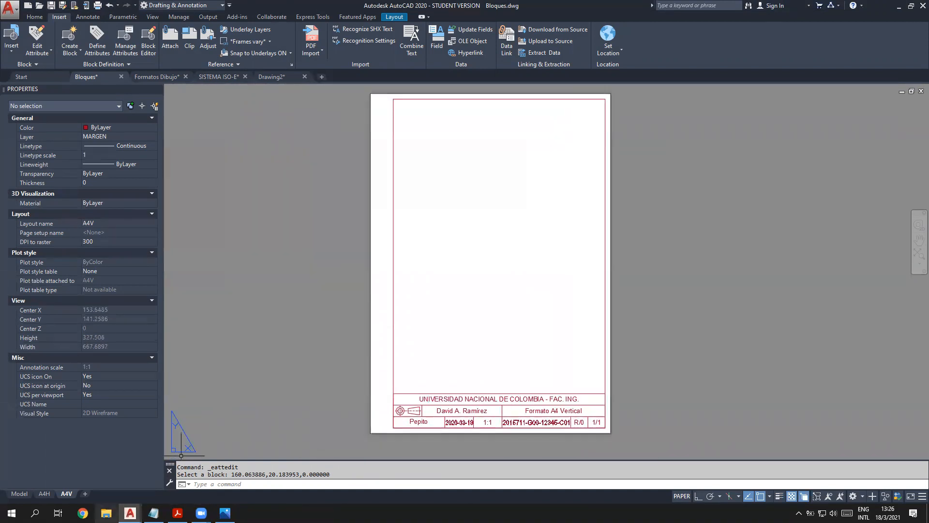
click(156, 76)
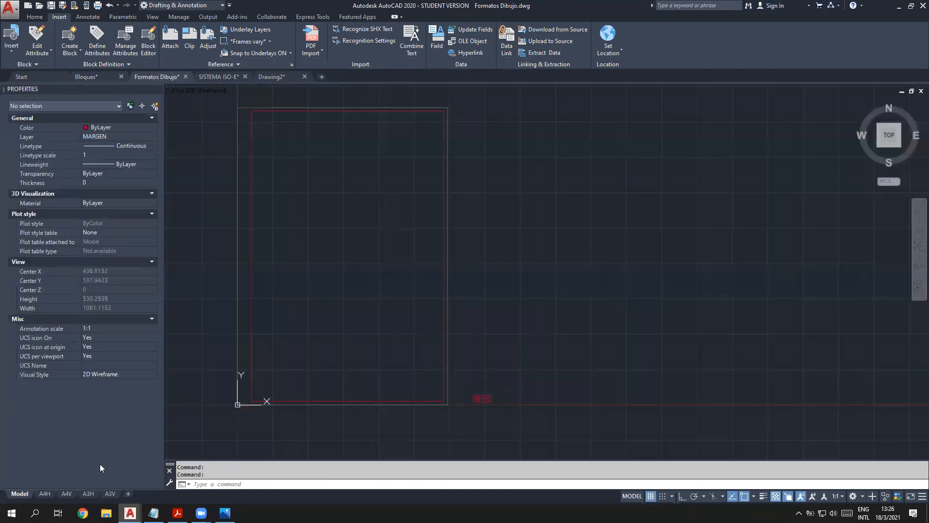
Step: Review the A4H, A3H and A4V layouts of the Formatos Dibujo drawing, finishing on the whole A4V sheet
click(45, 493)
middle_drag(309, 298, 522, 363)
scroll(521, 363, down, 3)
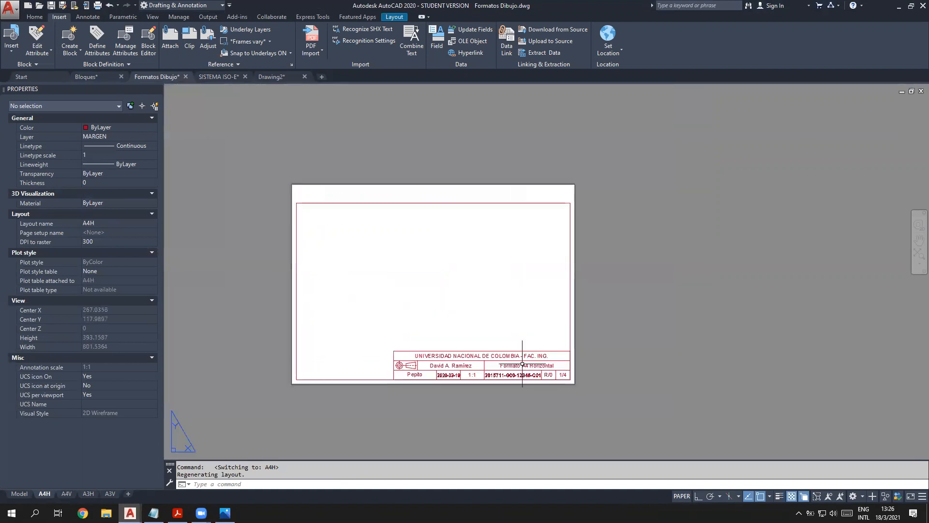
click(67, 493)
click(88, 493)
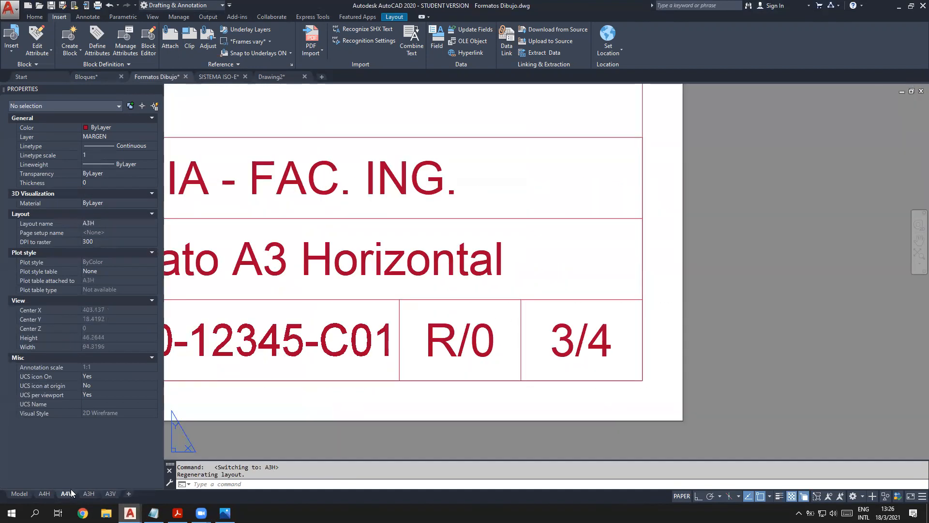
click(67, 494)
scroll(296, 292, down, 1)
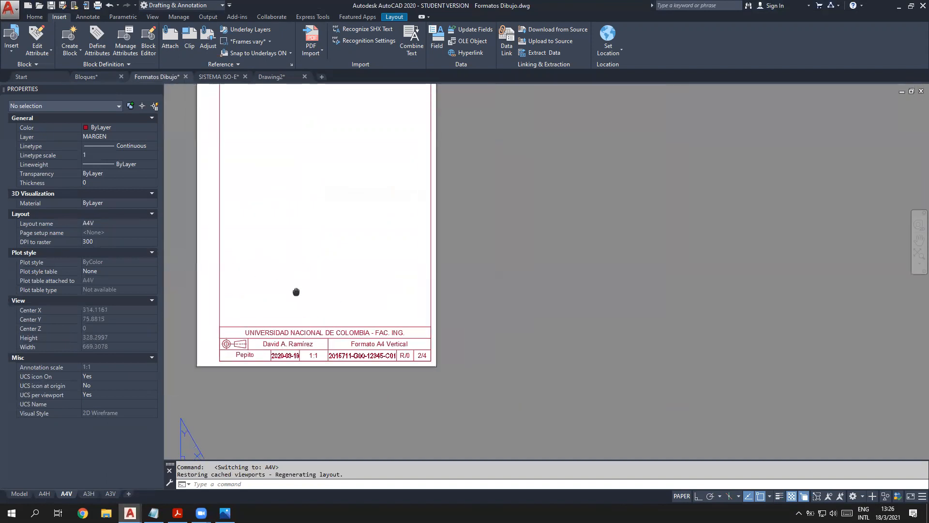
middle_drag(296, 292, 344, 332)
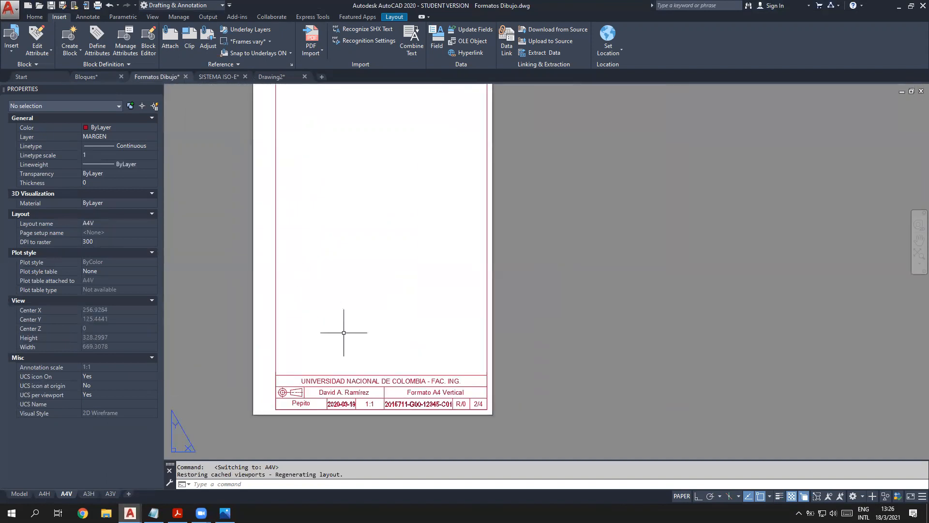
middle_drag(378, 224, 399, 246)
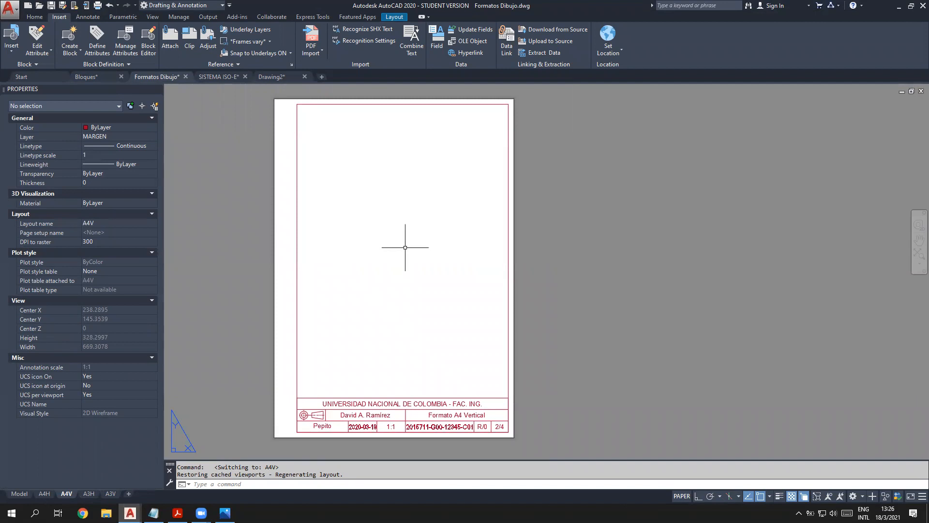
middle_drag(257, 222, 341, 226)
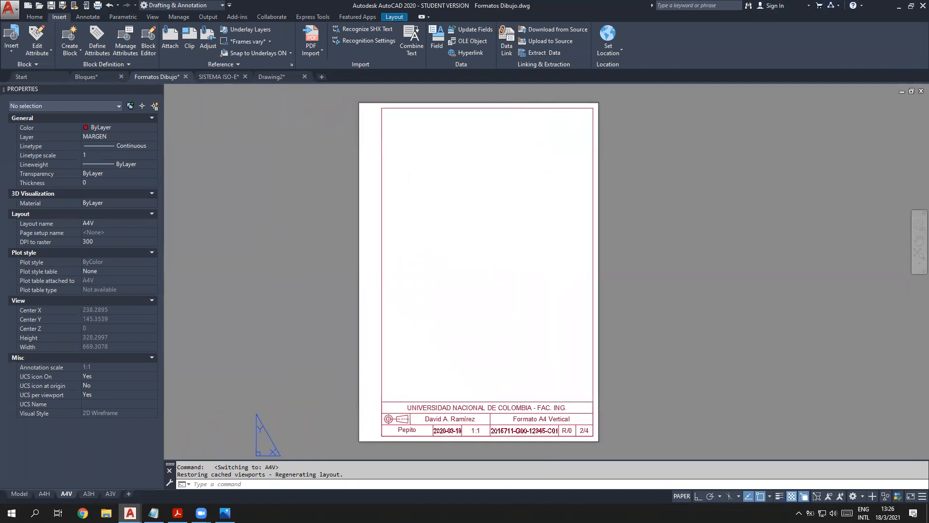
Step: Export all layouts to a PDF named Formatos finales, using the AutoCAD PDF (General Documentation) preset
click(15, 10)
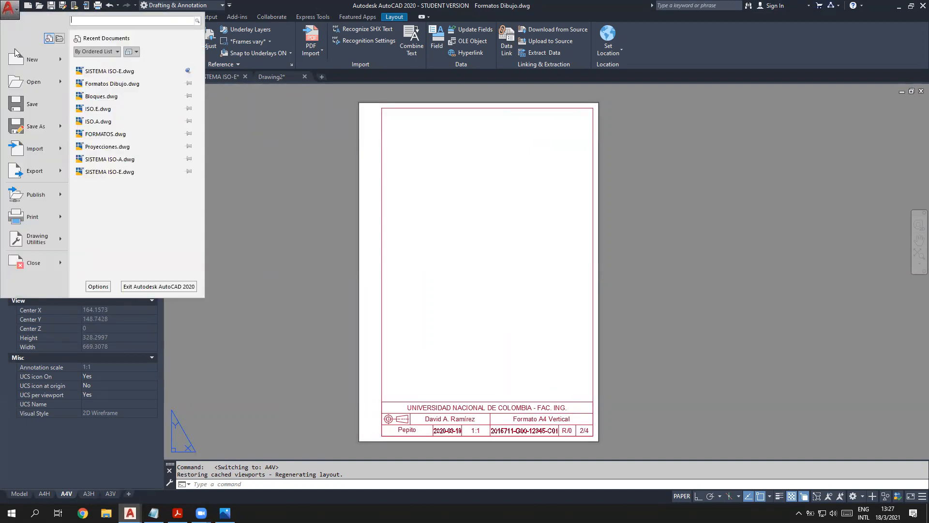
mouse_move(59, 169)
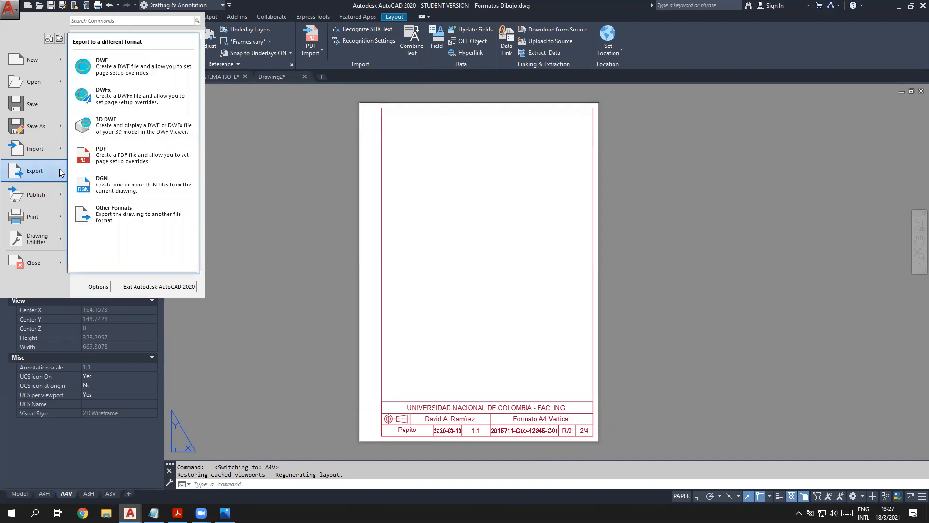
click(112, 159)
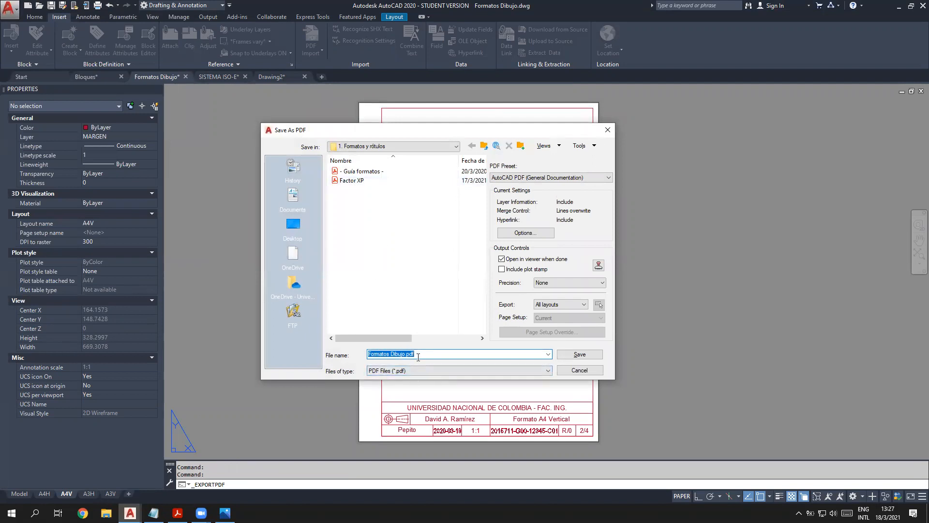
text(Format)
click(555, 306)
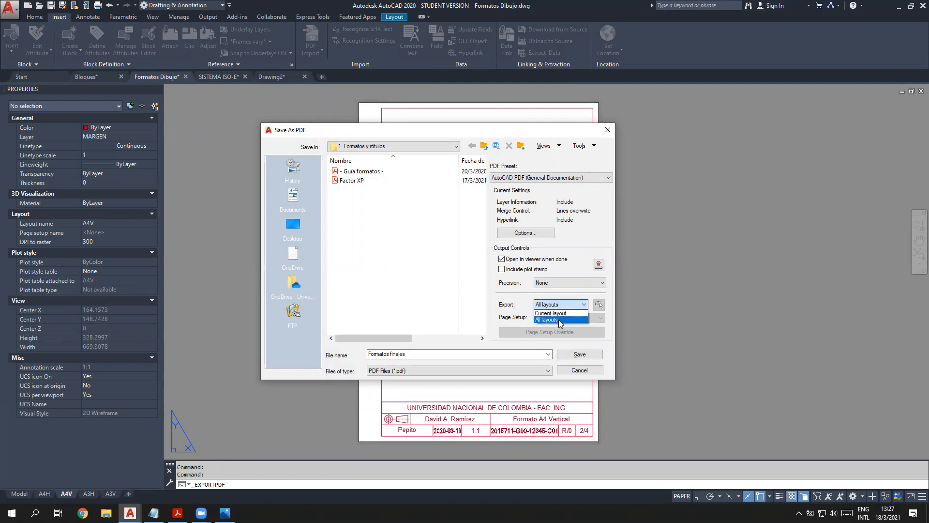
click(559, 320)
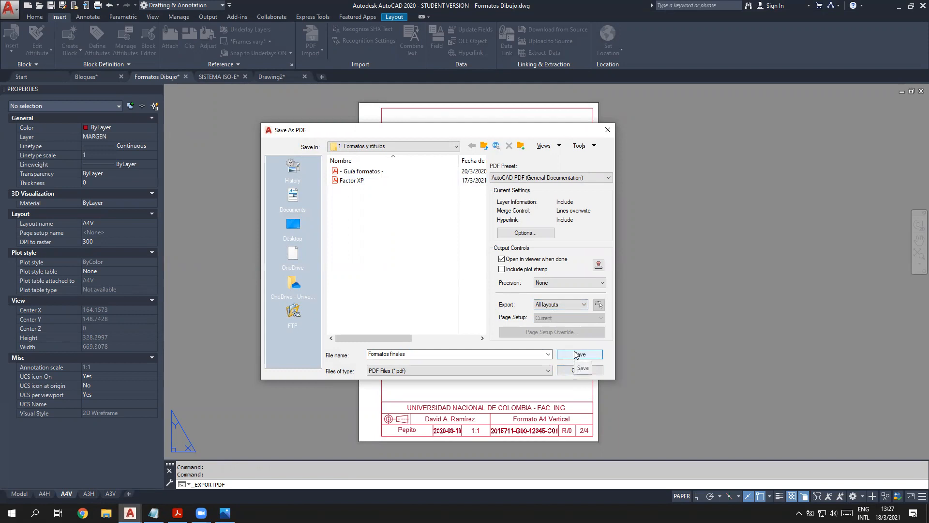
click(575, 355)
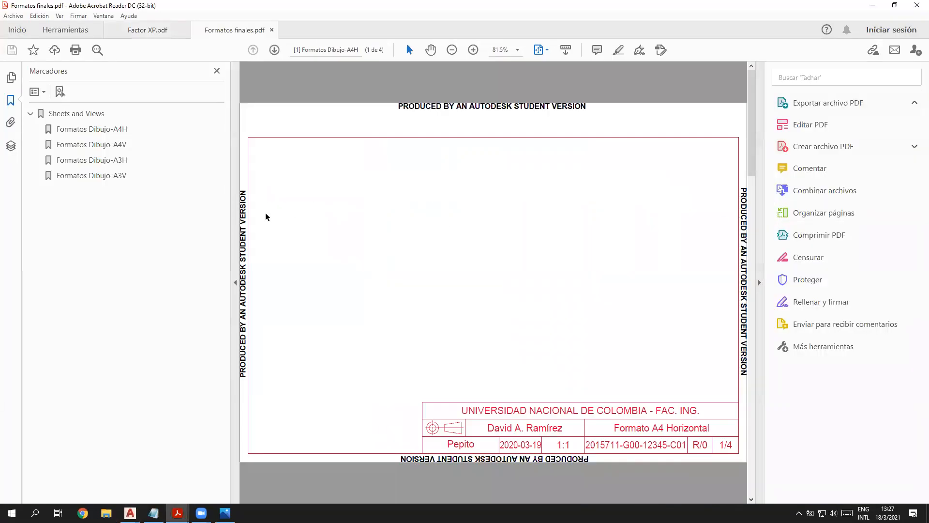
Step: Go through the PDF's A4H, A4V, A3H and A3V pages by bookmark and hide both side panes
click(101, 130)
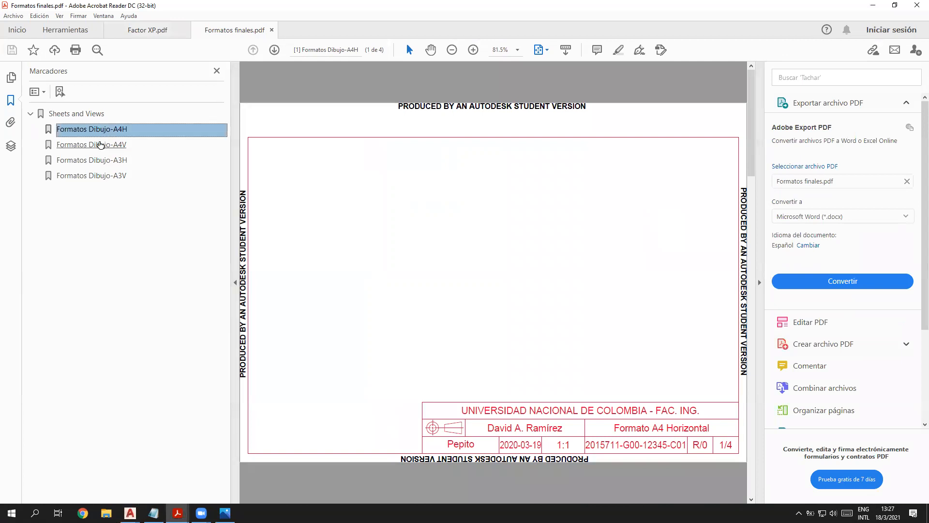
click(100, 144)
click(100, 159)
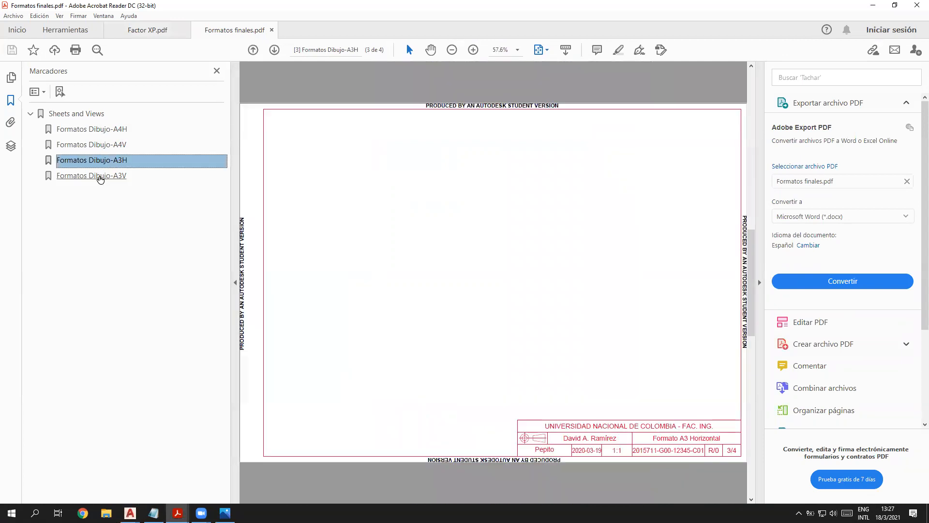
click(100, 180)
click(234, 188)
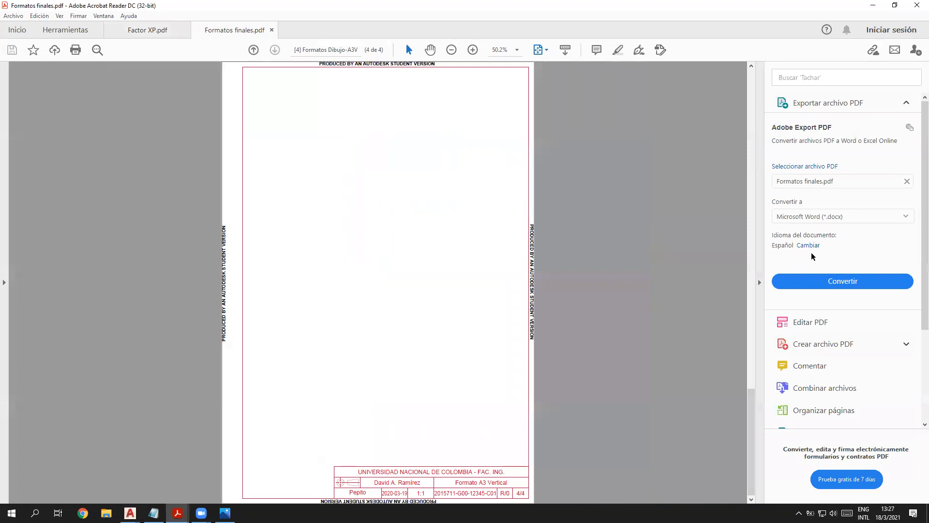
click(761, 255)
Step: Examine the title block and projection symbol on the A3V page up close, including the whole sheet
ctrl+scroll(660, 308, up, 3)
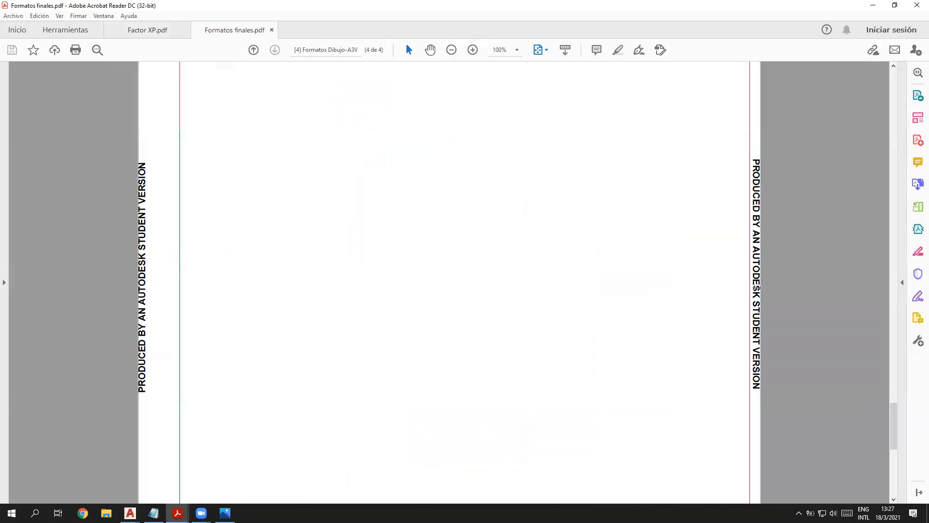
ctrl+scroll(530, 395, down, 3)
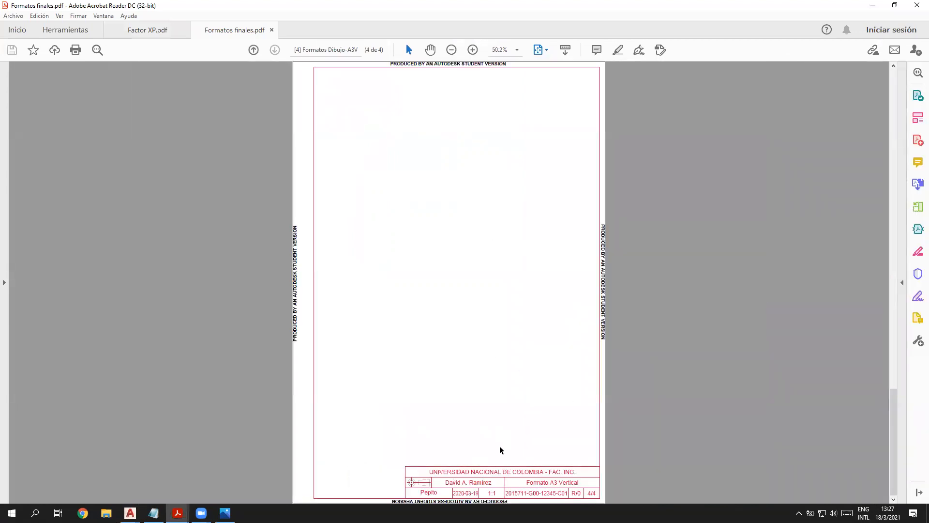
ctrl+scroll(605, 490, up, 6)
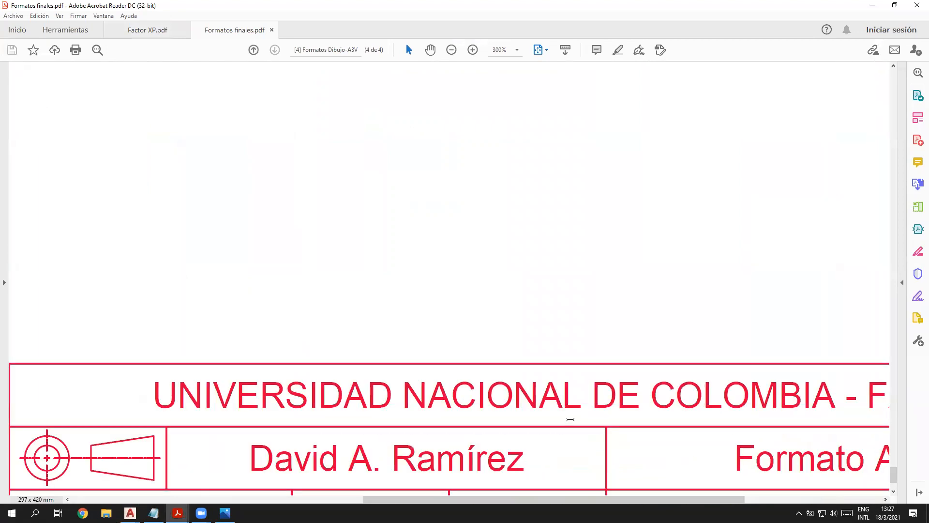
ctrl+scroll(607, 441, down, 2)
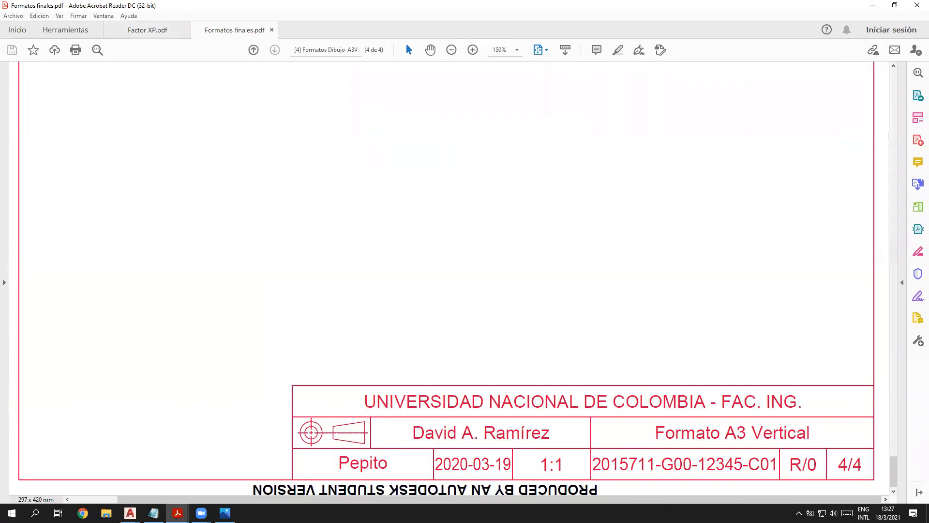
click(828, 228)
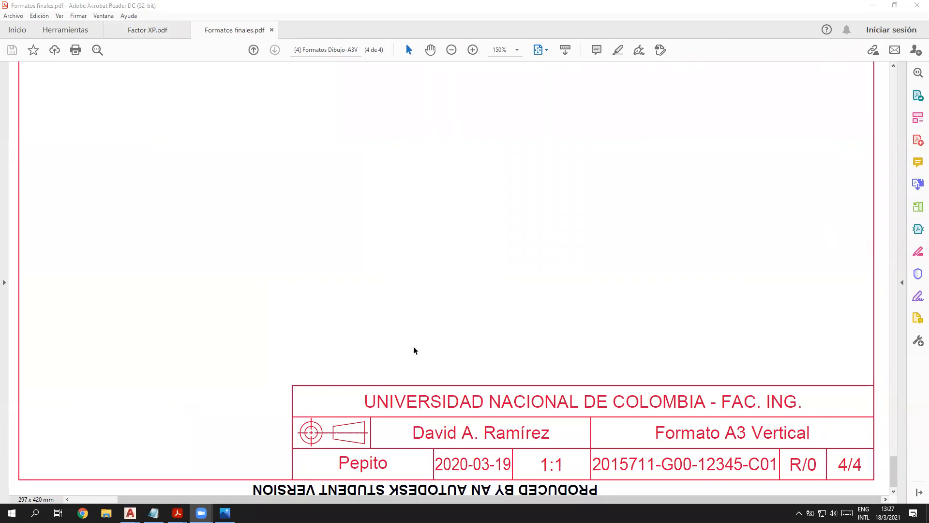
ctrl+scroll(415, 349, down, 4)
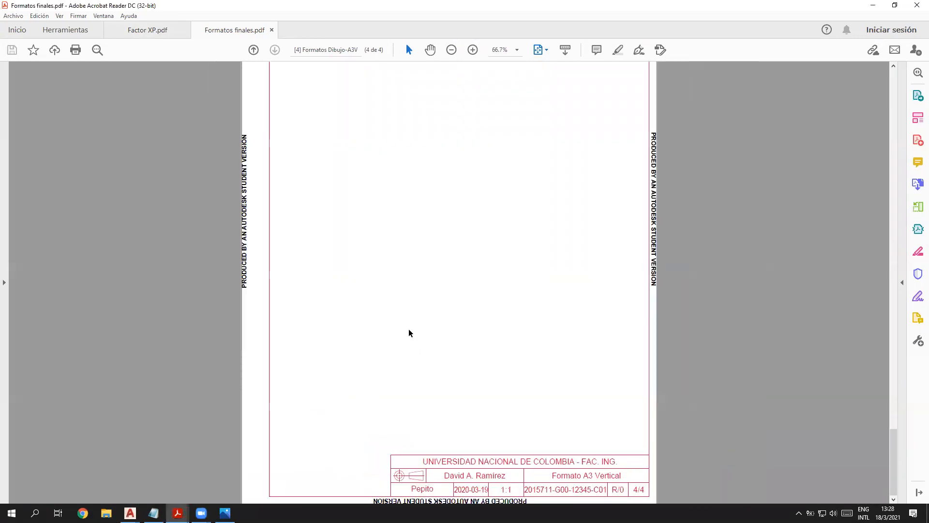
ctrl+scroll(409, 333, down, 1)
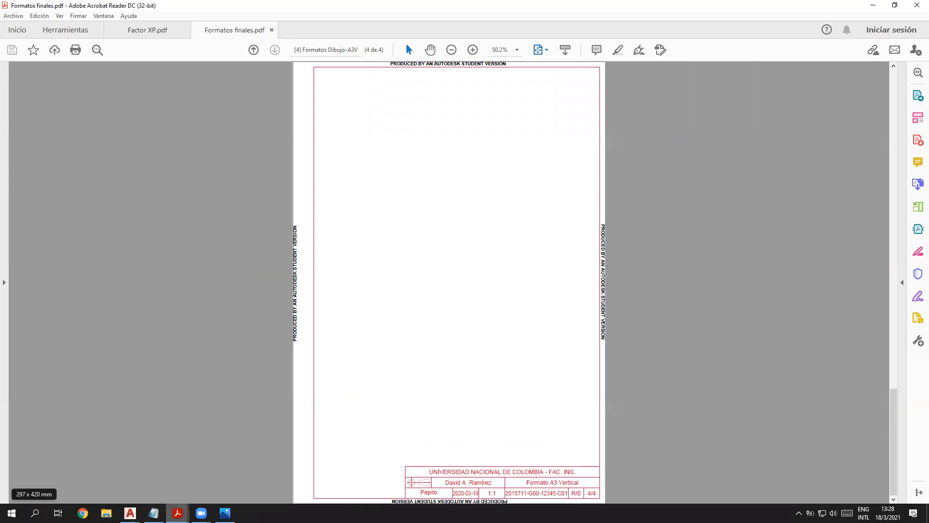
Step: Switch to the SISTEMA ISO-E drawing in AutoCAD and inspect its projection planes in isometric and Front views
click(130, 513)
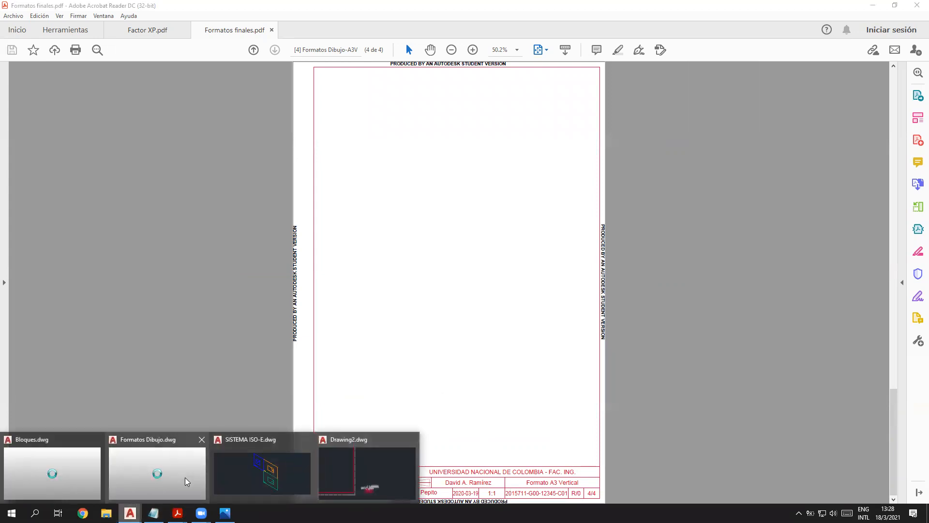
click(249, 468)
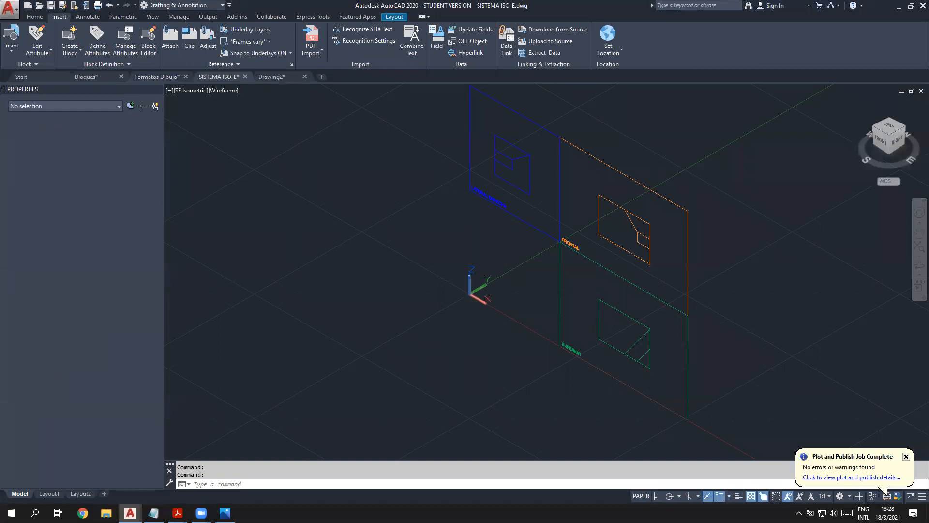
scroll(626, 309, down, 2)
scroll(628, 307, up, 2)
scroll(630, 307, down, 2)
middle_drag(642, 315, 468, 322)
scroll(470, 314, up, 2)
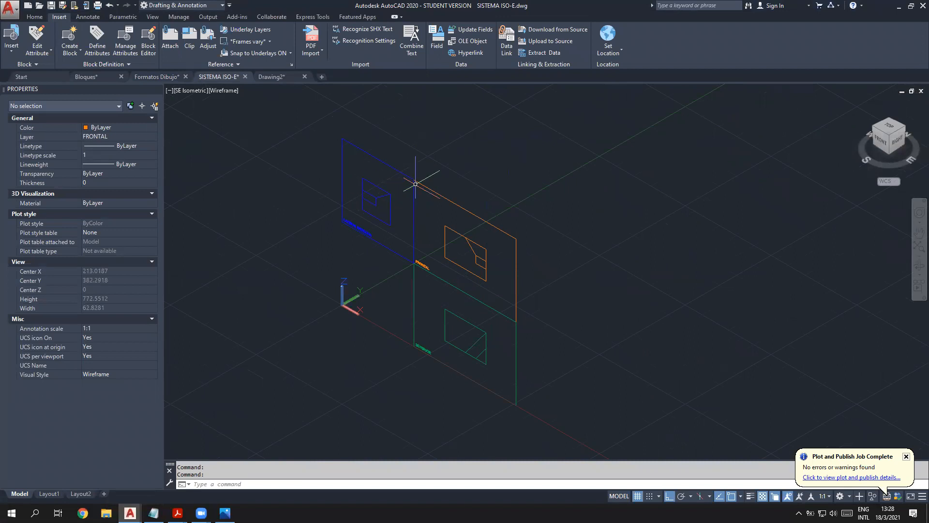
scroll(450, 251, up, 2)
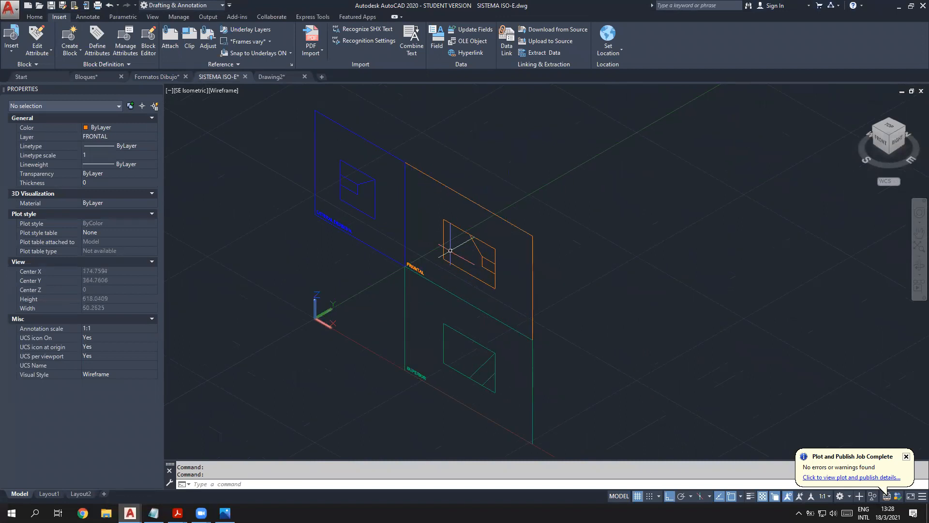
middle_drag(381, 271, 415, 276)
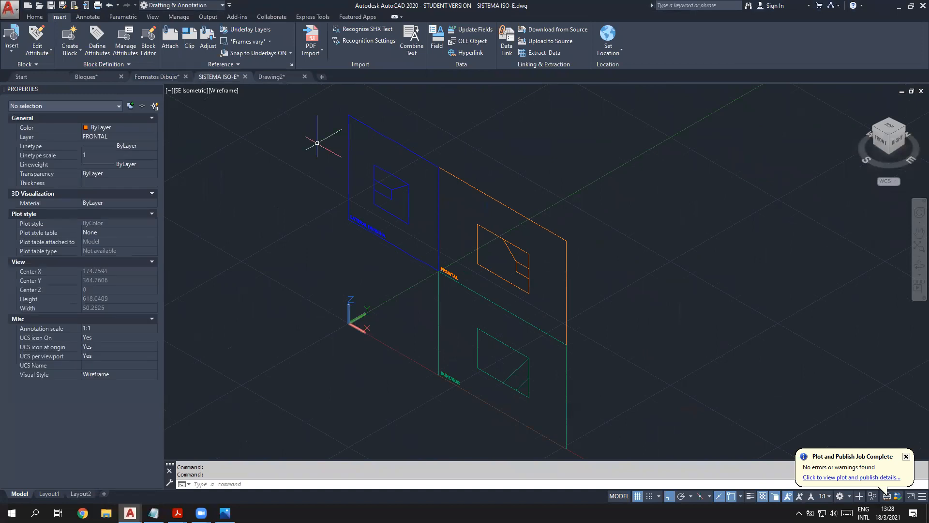
click(882, 143)
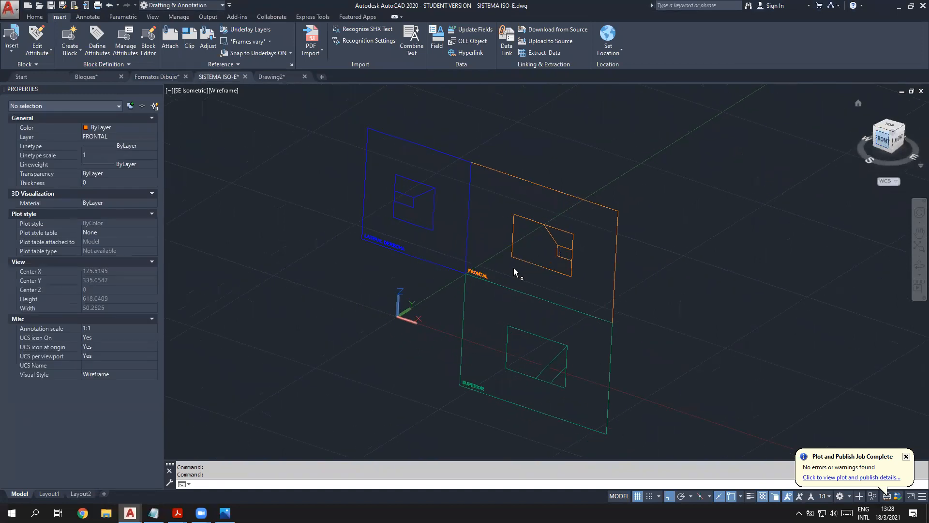
middle_drag(616, 262, 548, 260)
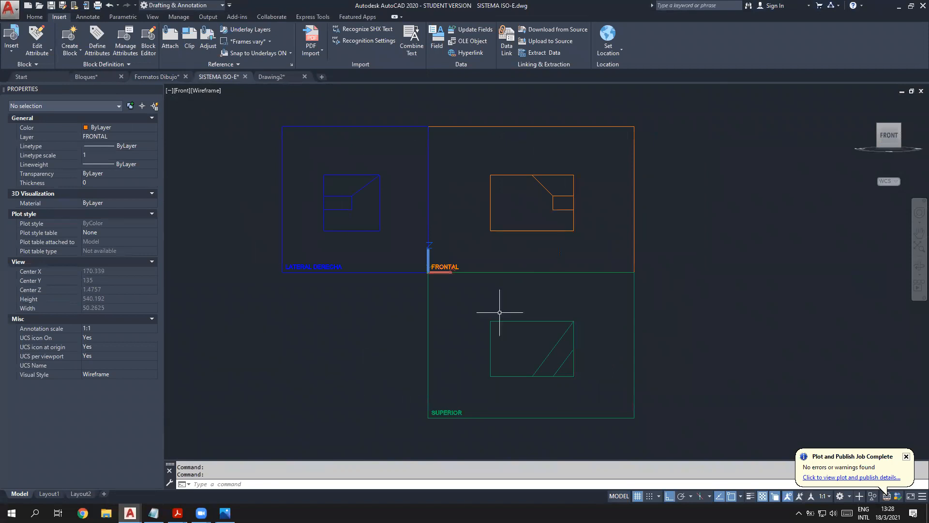
scroll(438, 320, down, 5)
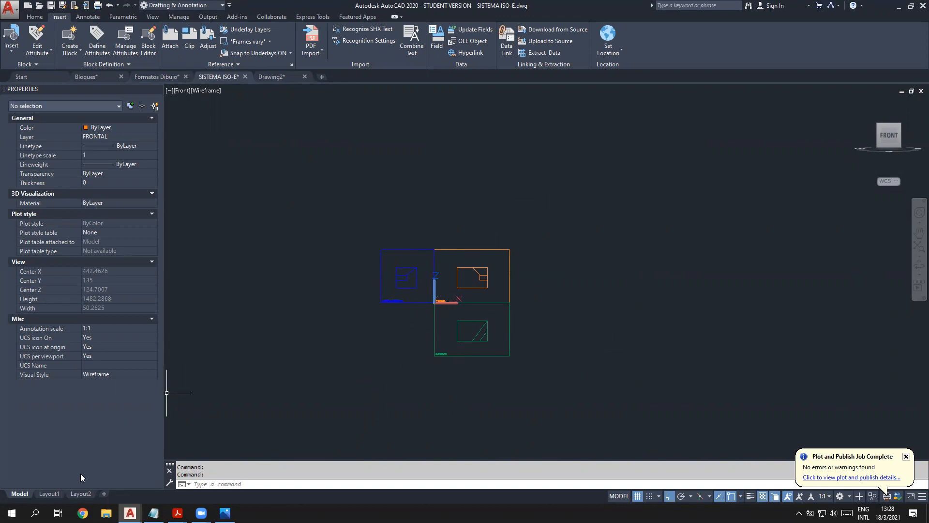
click(45, 494)
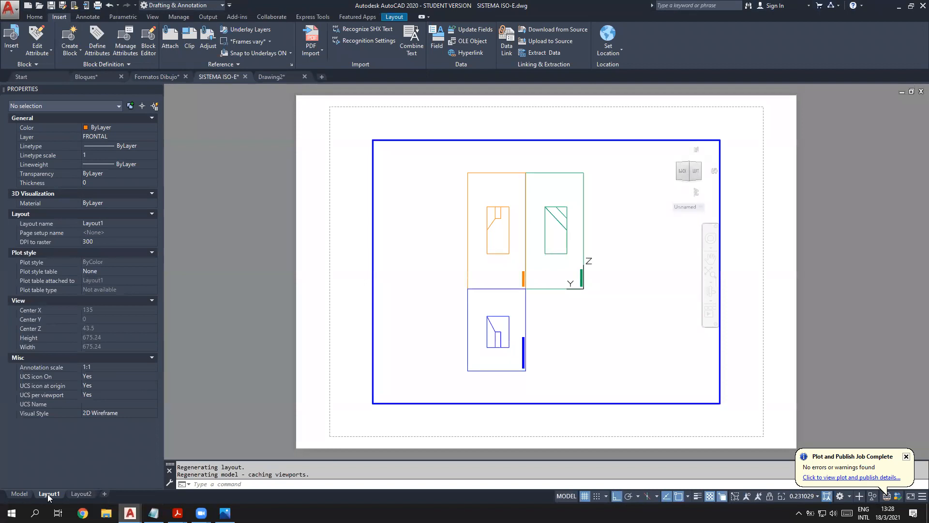
right_click(47, 493)
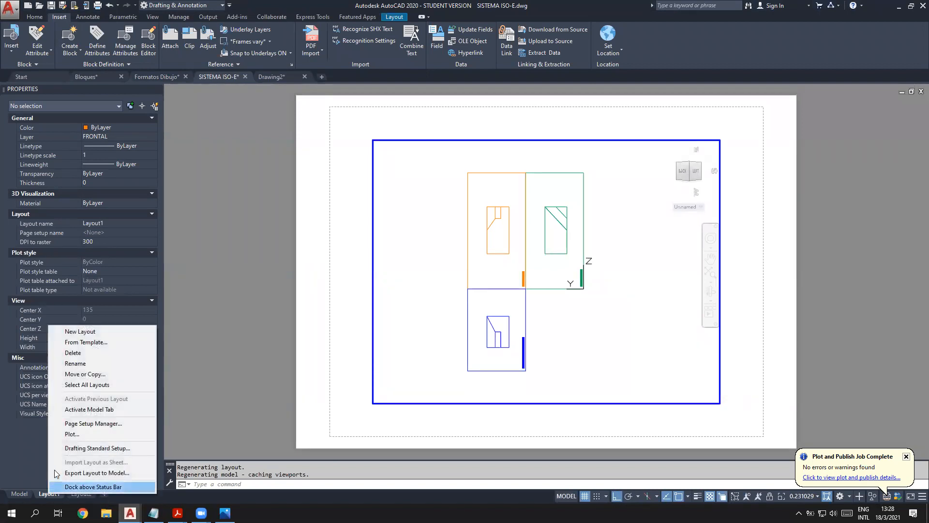
click(96, 342)
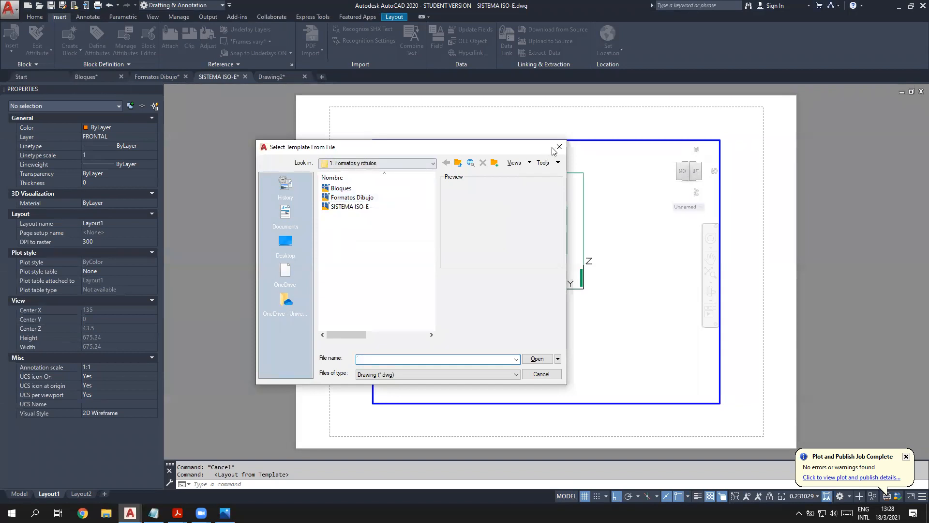
key(Escape)
Step: Return to the Formatos Dibujo drawing and look through its A4H, A4V, A3H and A3V layouts in turn
click(172, 78)
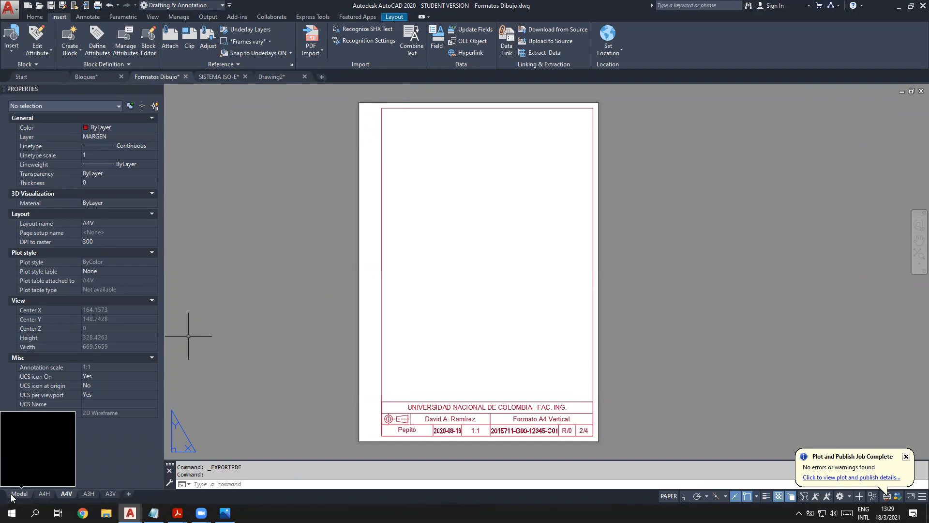
click(44, 496)
click(65, 497)
click(86, 497)
click(109, 497)
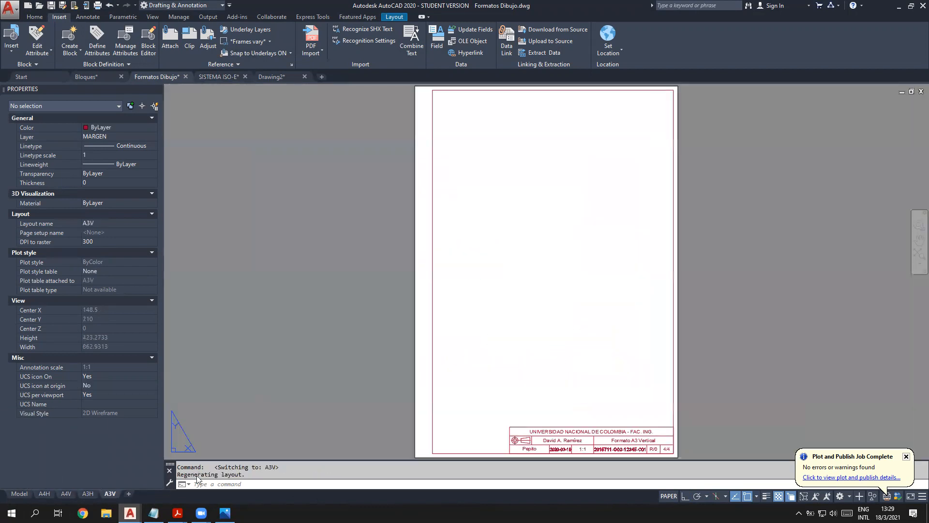
Step: Show the whole A3H sheet in the Formatos Dibujo drawing
click(88, 493)
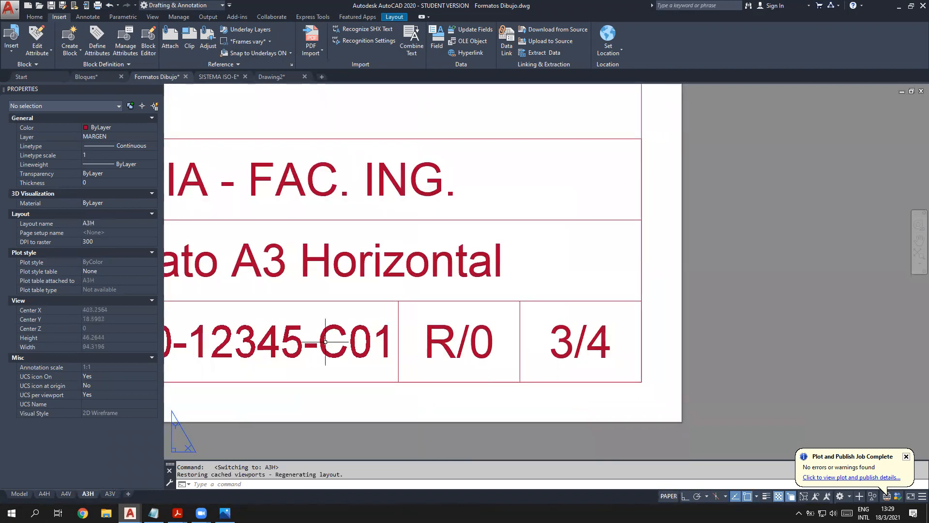
middle_click(325, 341)
middle_click(325, 341)
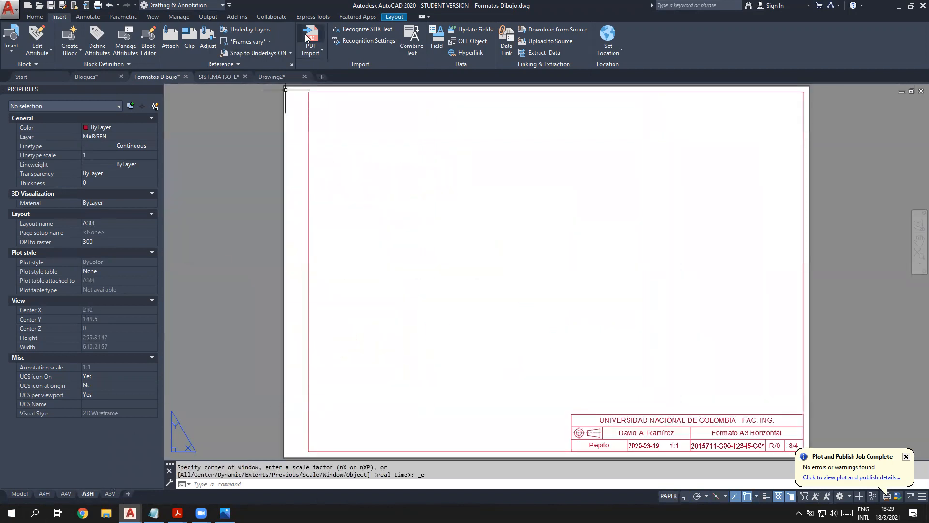
Step: In the SISTEMA ISO-E drawing, insert the A3H layout from the Formatos Dibujo file as a template
click(218, 76)
right_click(57, 494)
click(103, 340)
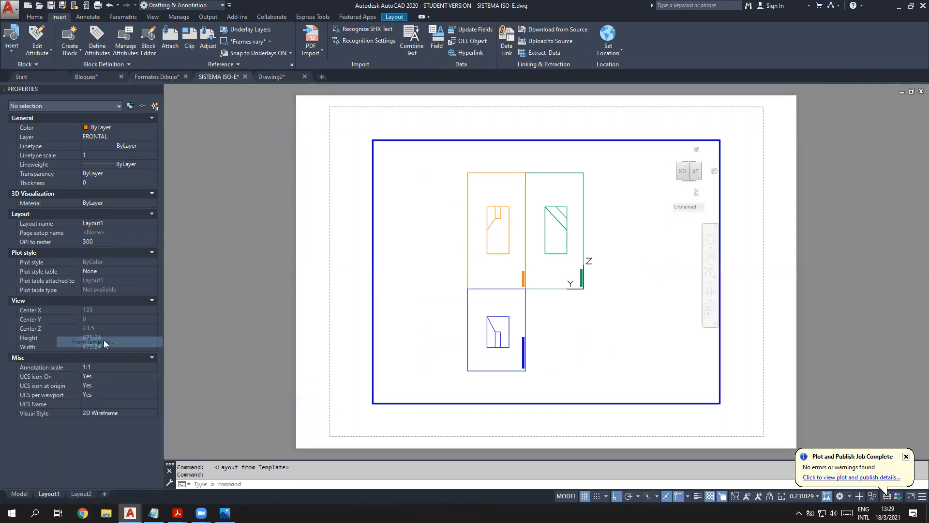
click(361, 198)
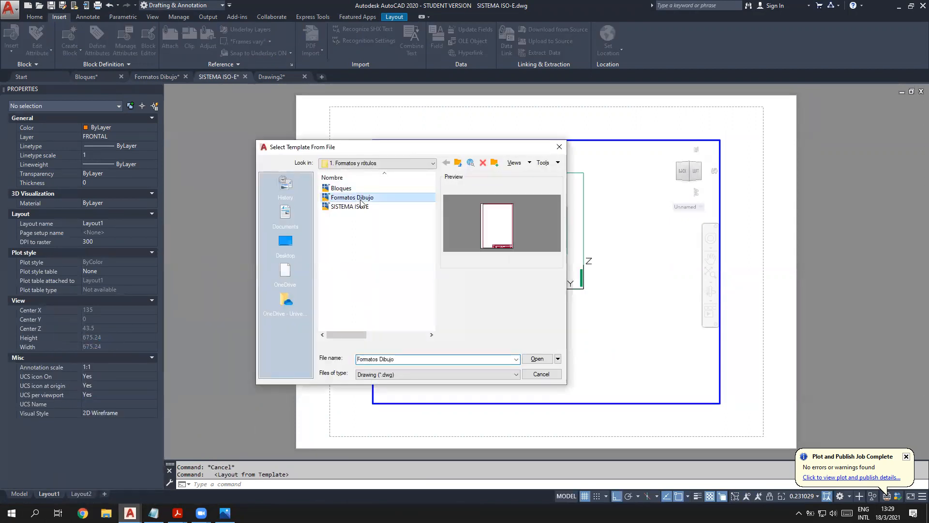
click(538, 358)
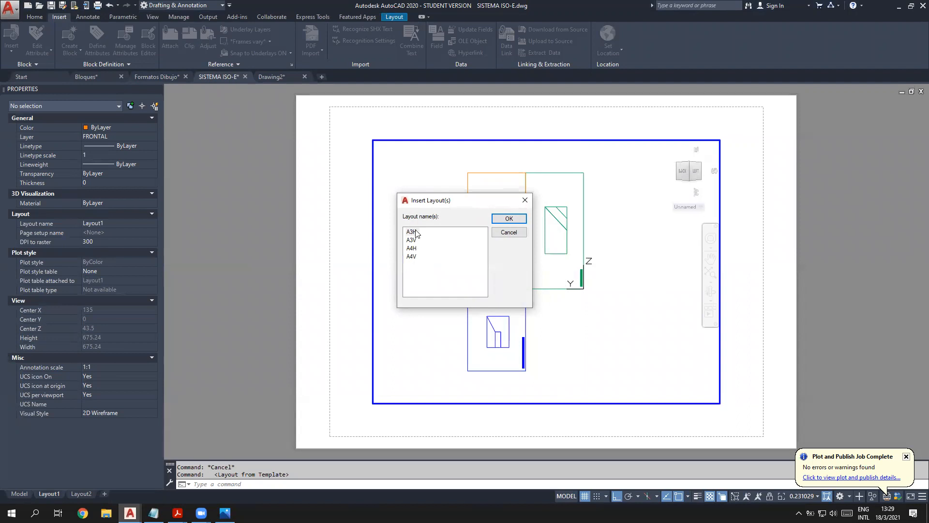
click(506, 219)
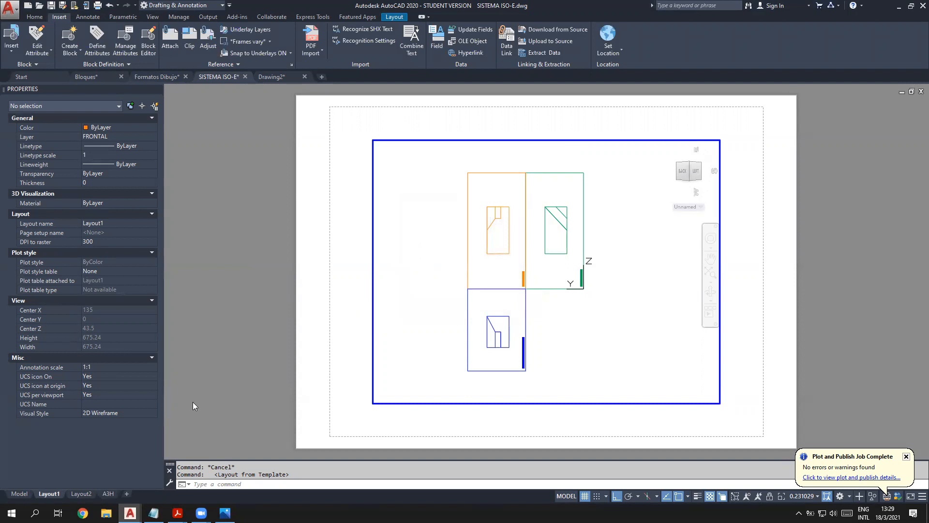
Step: Open the inserted A3H layout and examine its title block up close
click(107, 494)
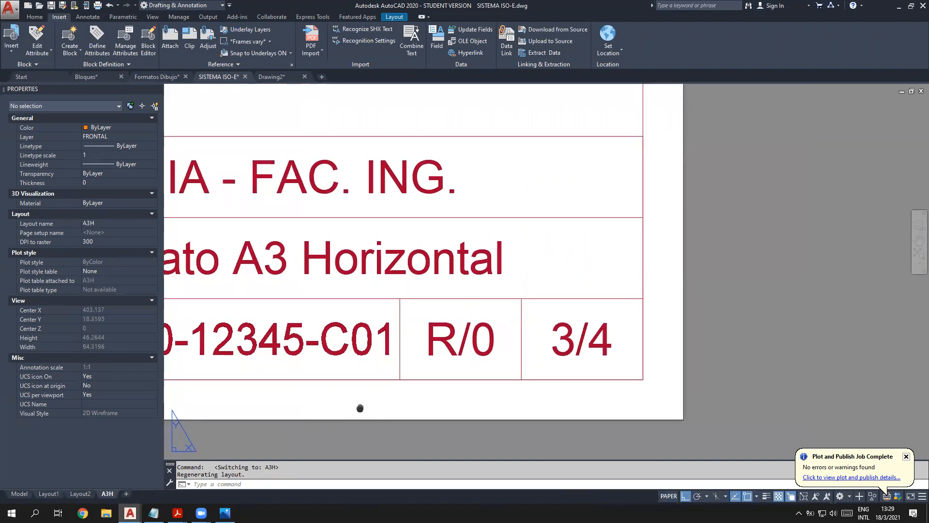
scroll(360, 406, down, 4)
scroll(360, 403, down, 4)
middle_drag(259, 332, 505, 351)
scroll(526, 407, up, 6)
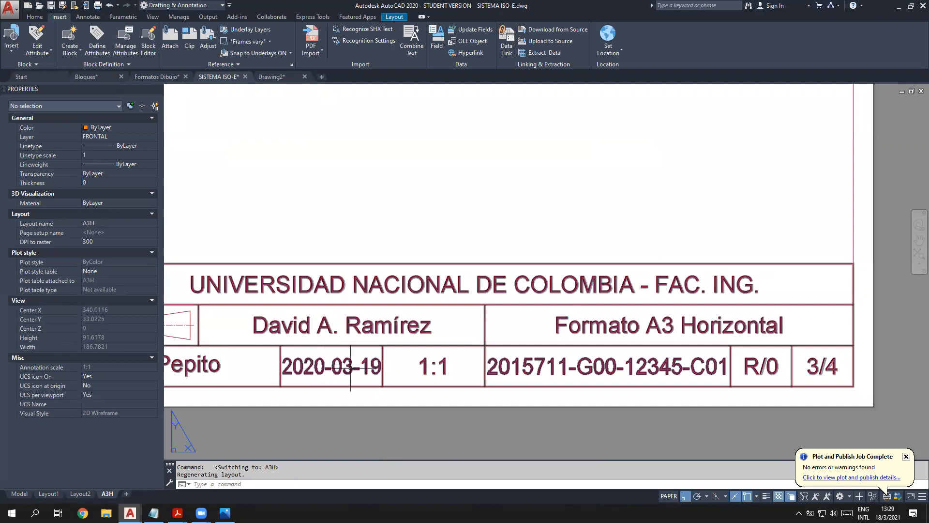
double_click(641, 328)
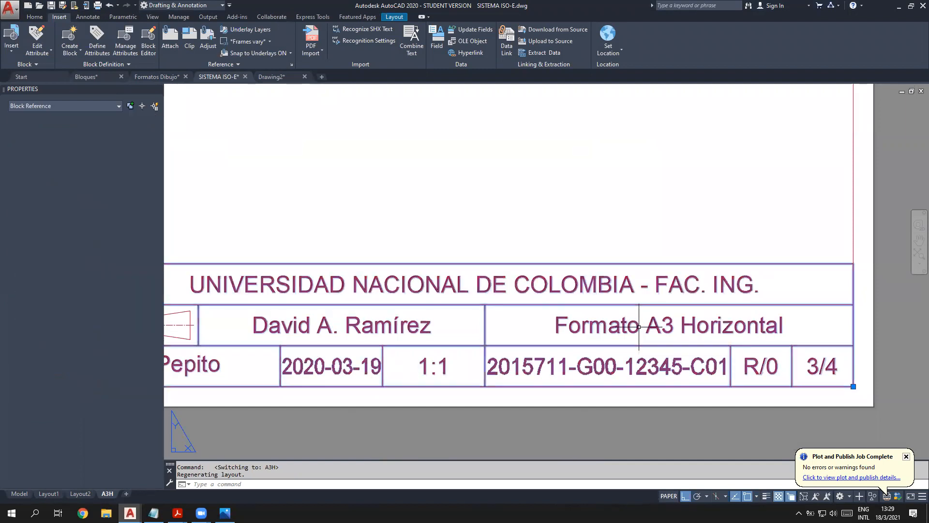
click(563, 155)
Step: Delete Layout1 and Layout2 from the SISTEMA ISO-E drawing
right_click(51, 496)
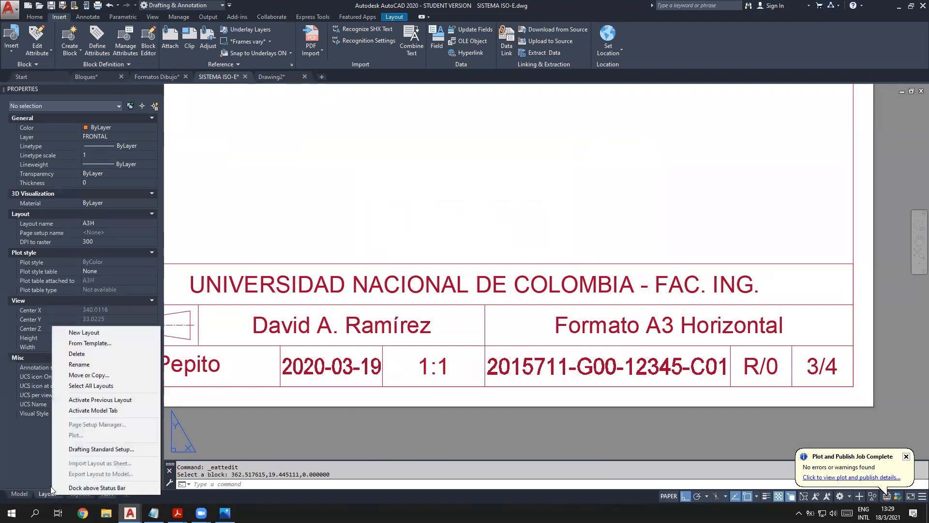
click(81, 355)
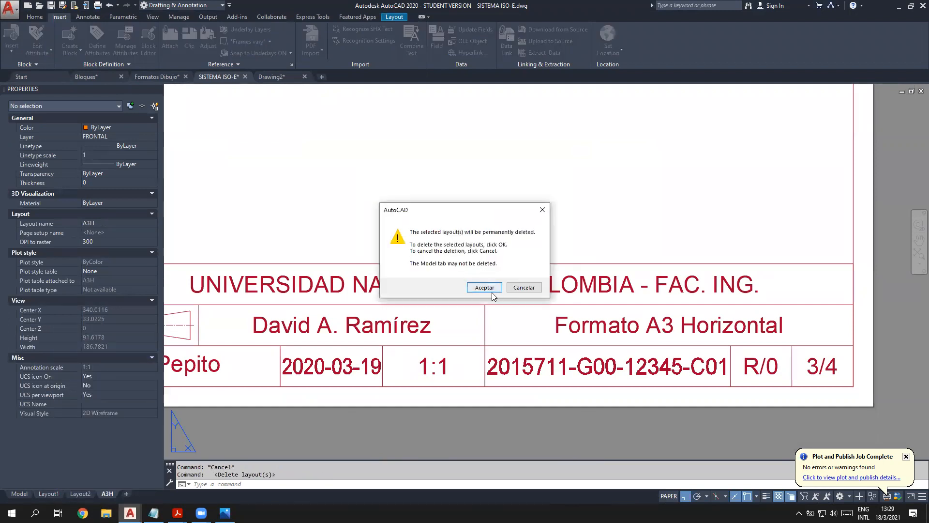
key(Return)
right_click(49, 495)
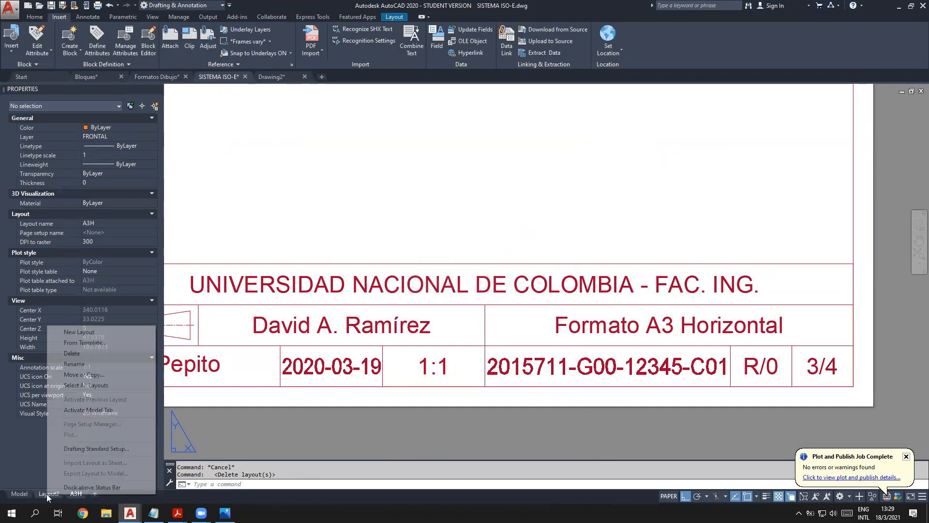
click(93, 355)
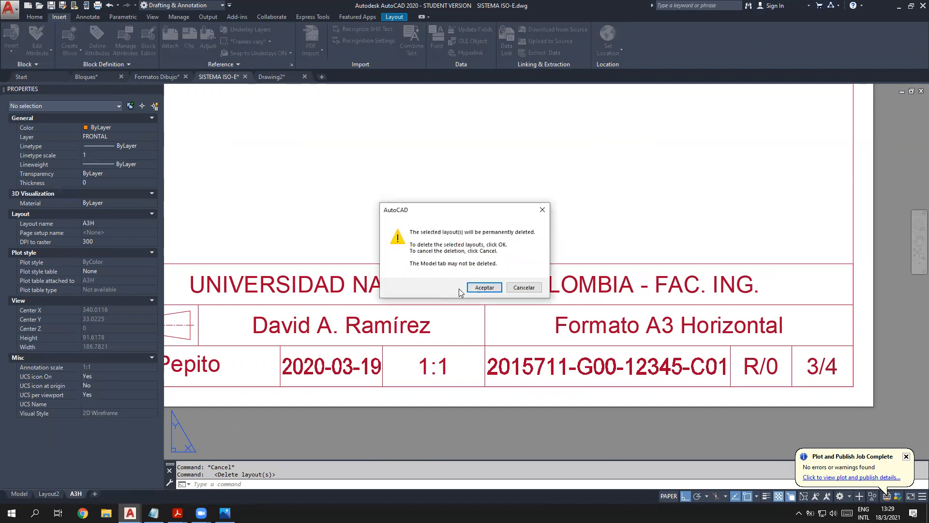
key(Return)
Step: Create a rectangular viewport about 332 by 225 mm inside the A3H border, above the title block
scroll(359, 203, down, 3)
middle_drag(358, 204, 634, 341)
scroll(634, 341, down, 2)
middle_drag(631, 308, 627, 332)
scroll(779, 262, down, 1)
middle_drag(682, 292, 589, 336)
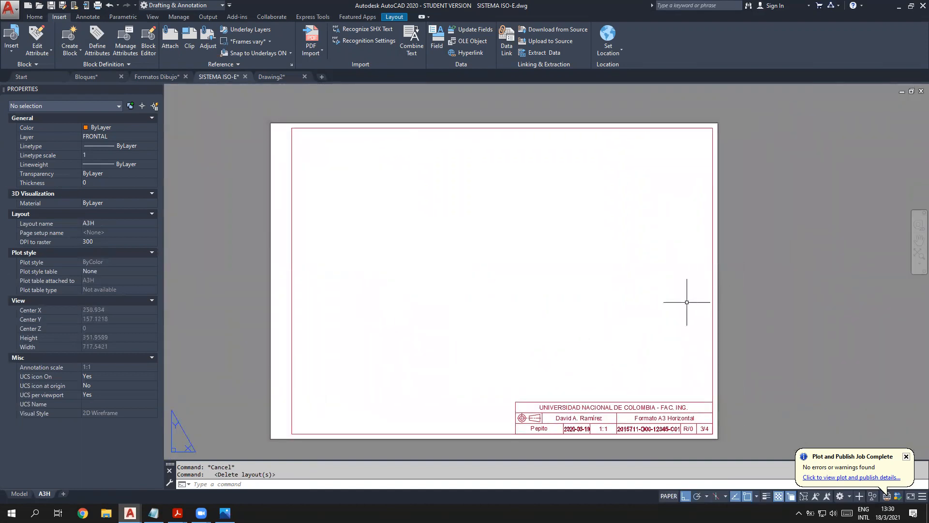
click(395, 18)
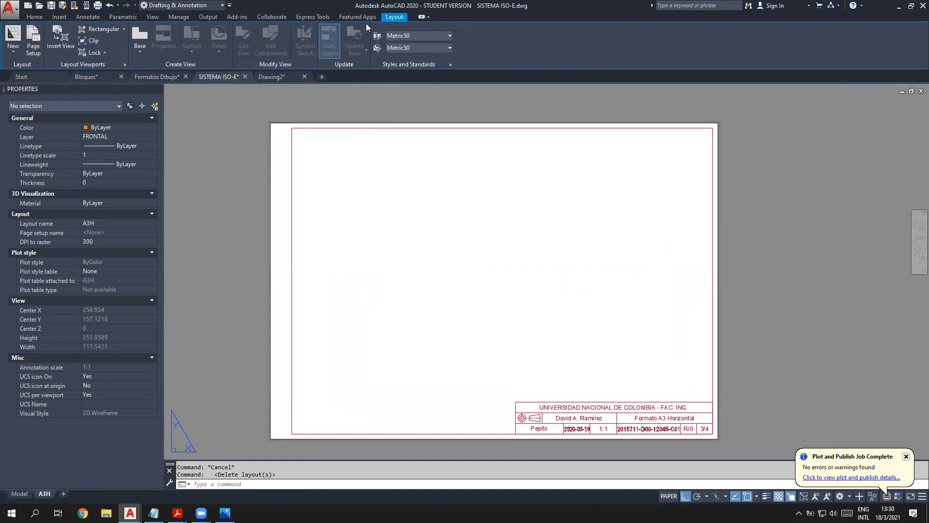
click(101, 30)
click(330, 153)
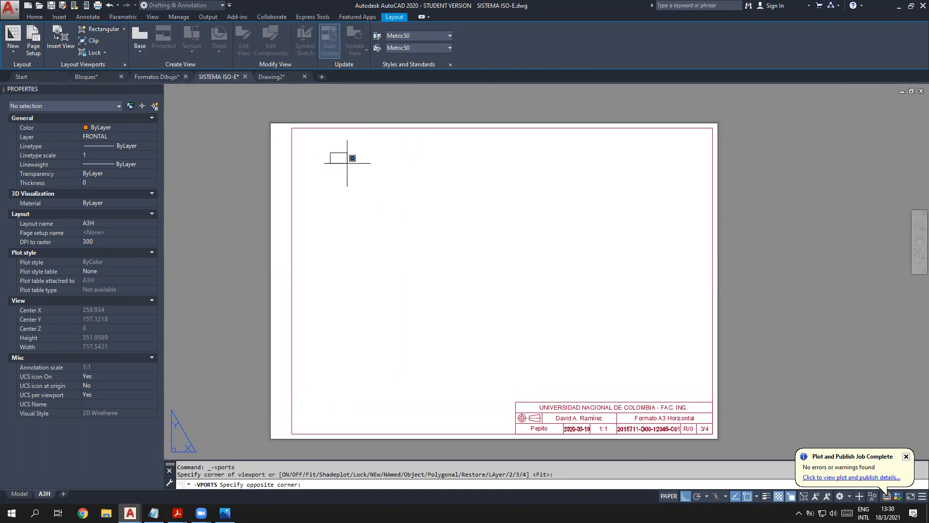
click(683, 393)
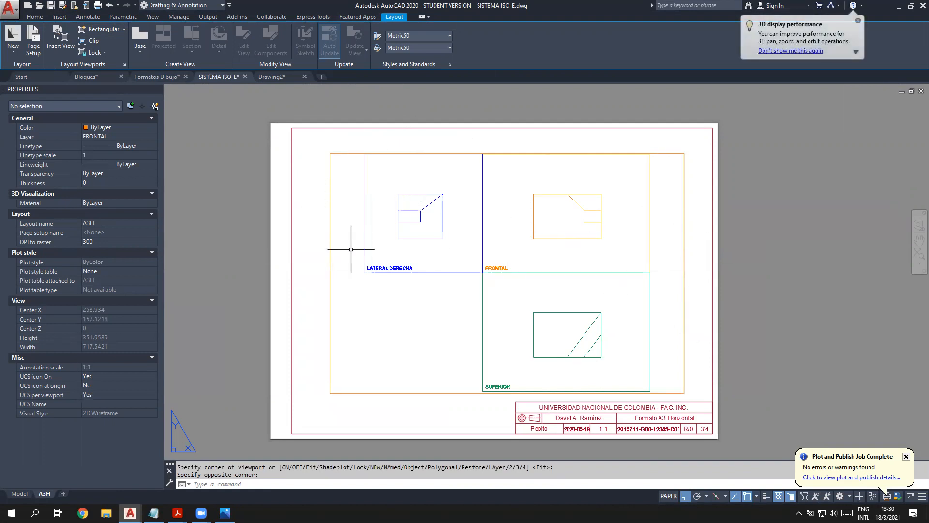
click(906, 456)
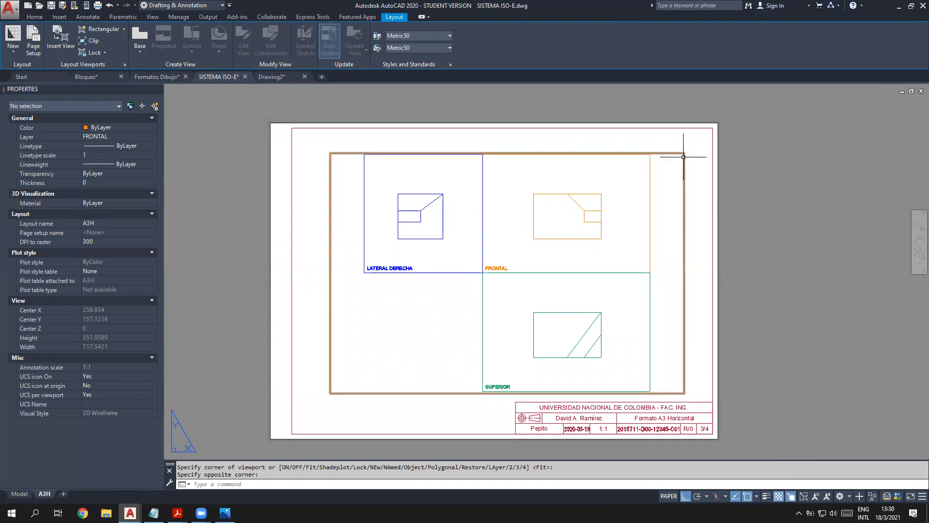
click(683, 156)
click(710, 354)
key(Escape)
key(Escape)
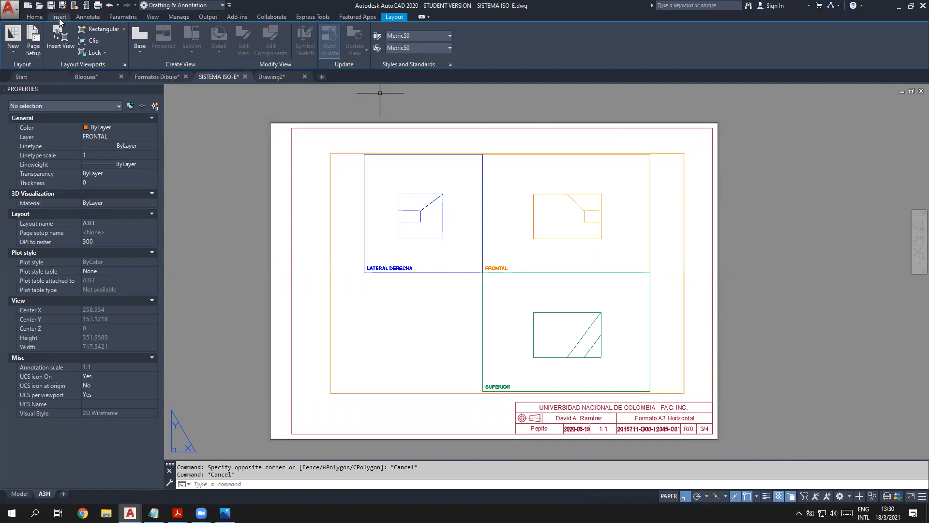
Step: Move the A3H sheet's viewport frame to the Defpoints layer and dismiss the resulting notice
click(34, 17)
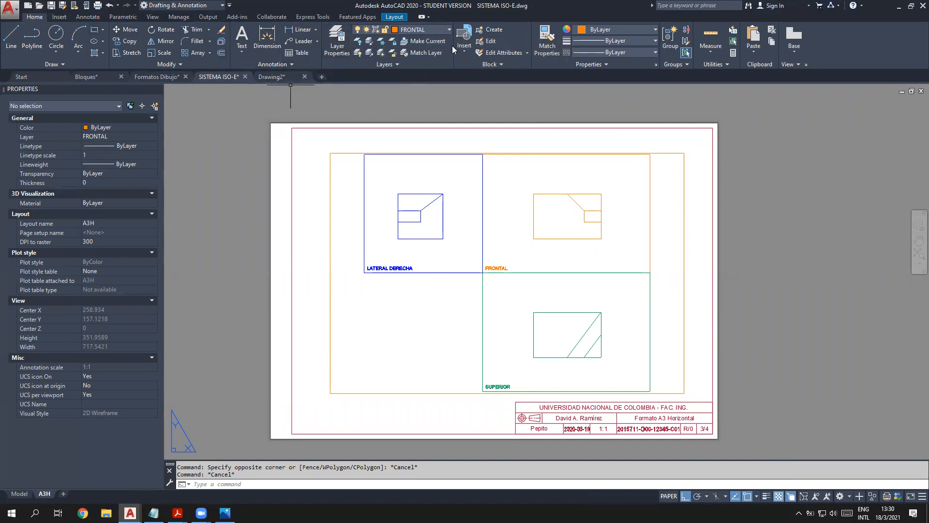
click(448, 30)
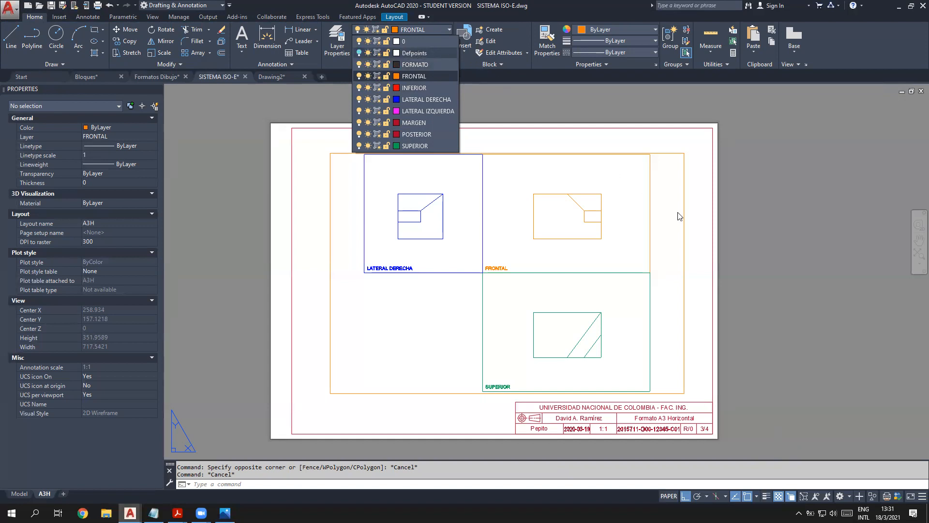
key(Escape)
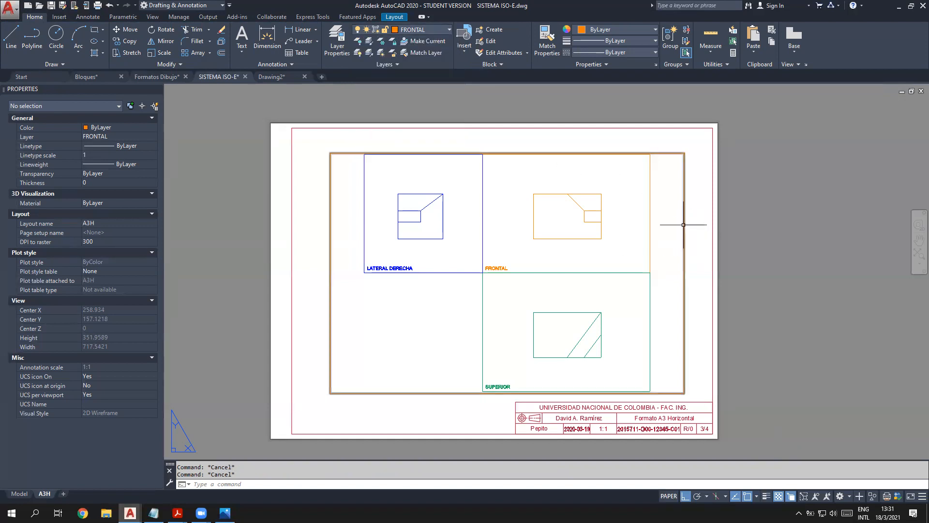
click(683, 223)
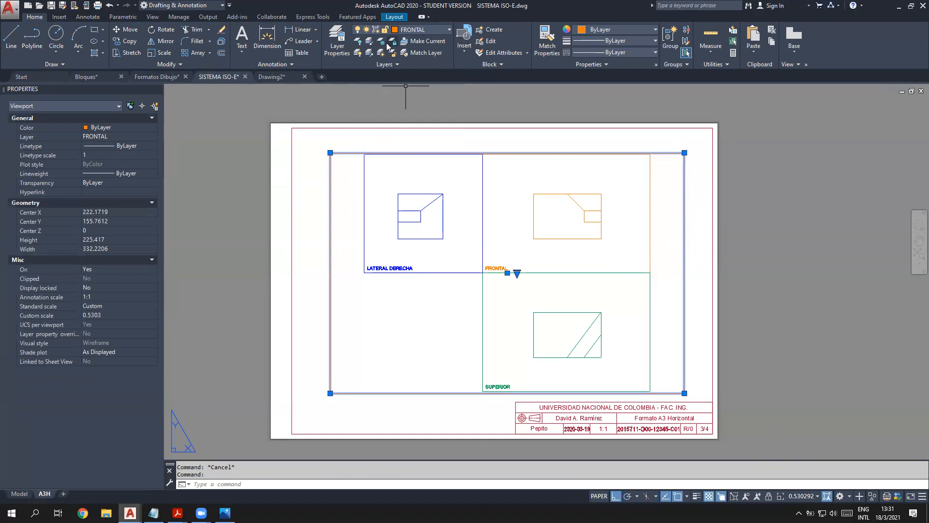
click(436, 33)
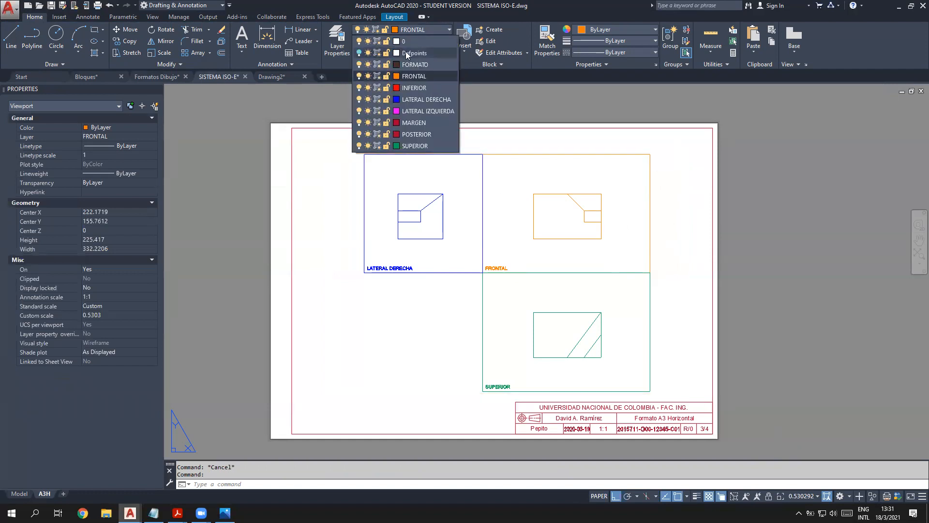
click(405, 52)
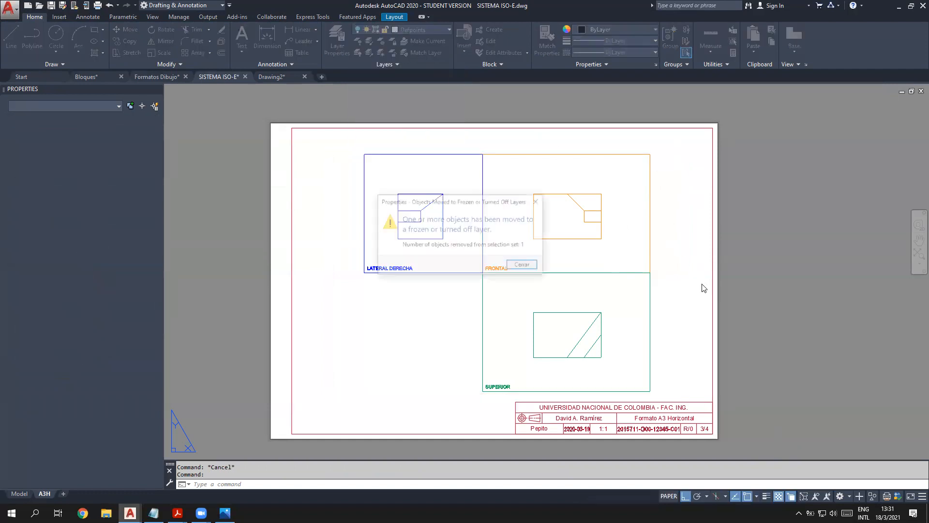
click(522, 265)
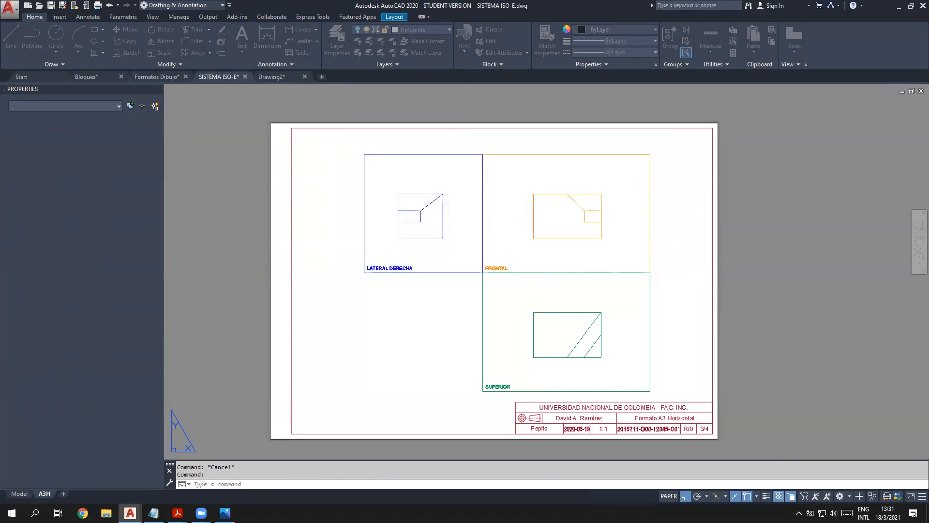
Step: Turn on the Defpoints layer and review the viewport frame on the A3H sheet
click(448, 30)
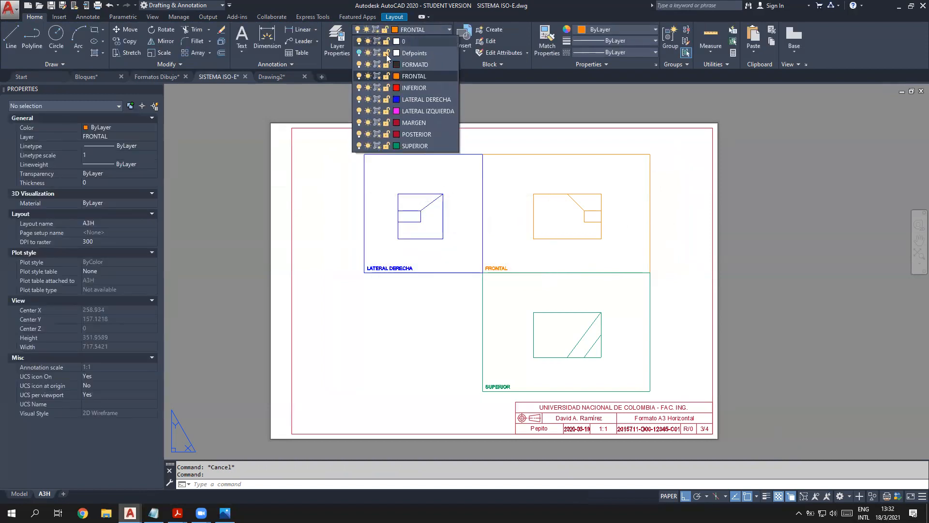
click(359, 53)
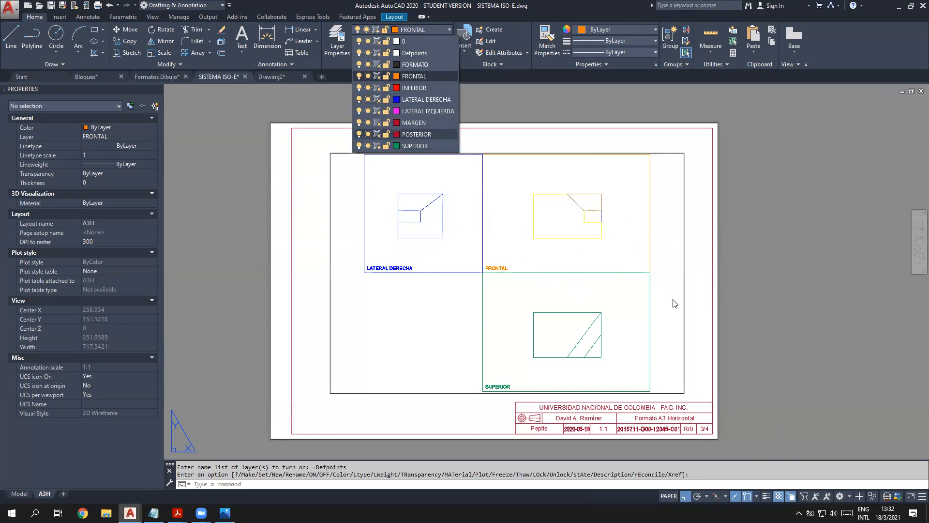
click(691, 304)
key(Escape)
scroll(608, 214, up, 5)
scroll(608, 214, down, 5)
middle_drag(607, 239, 583, 253)
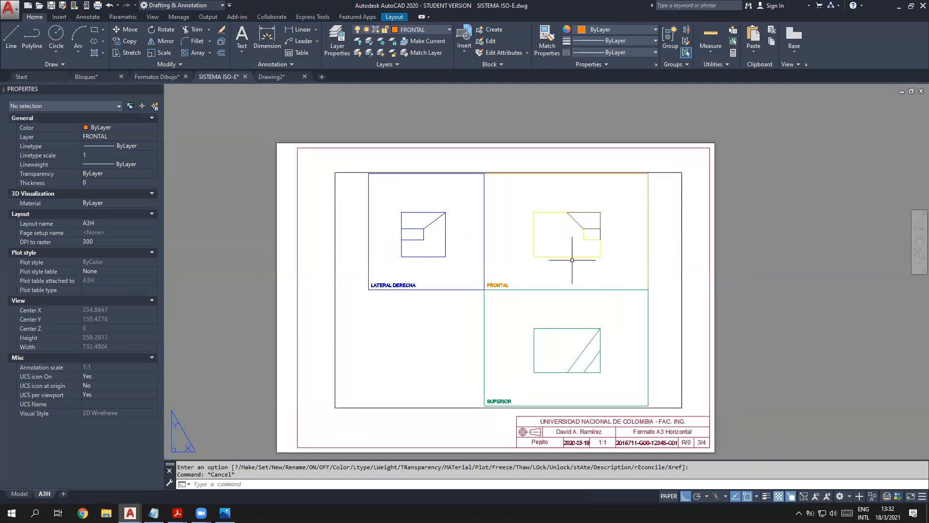
Step: Switch to model space and inspect the solid and its projection planes in SE Isometric view
click(448, 31)
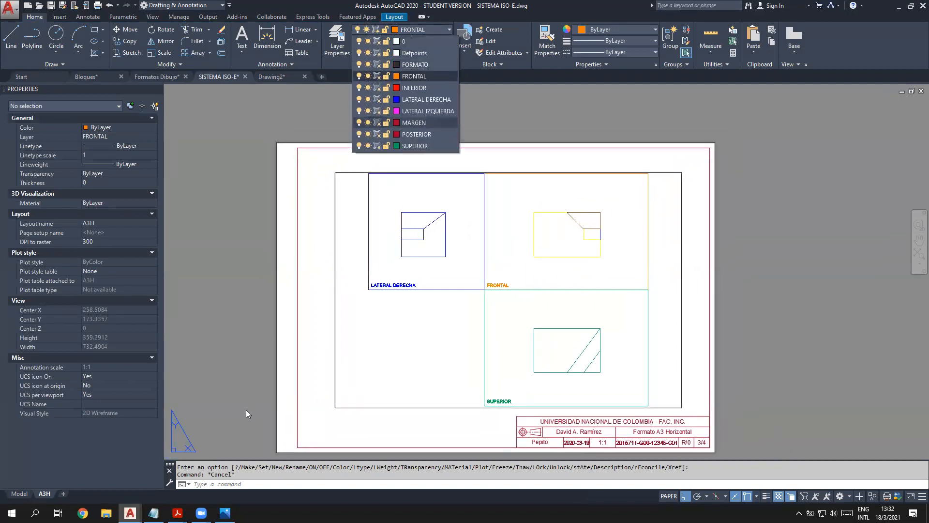
click(21, 493)
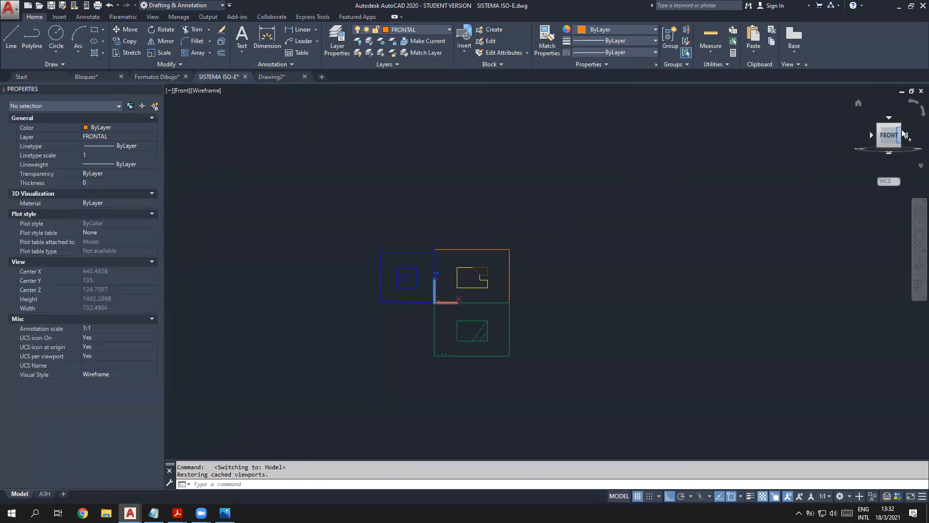
click(900, 125)
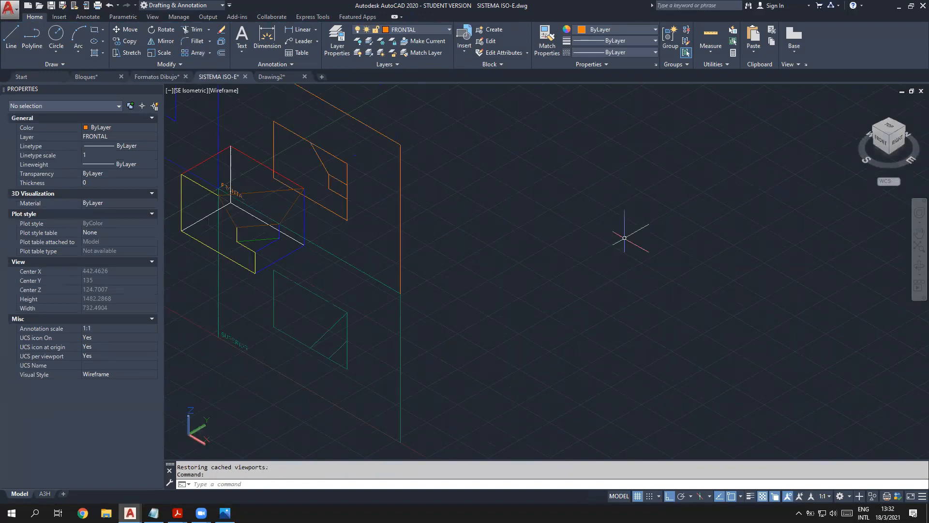
scroll(253, 307, down, 3)
middle_drag(265, 311, 506, 388)
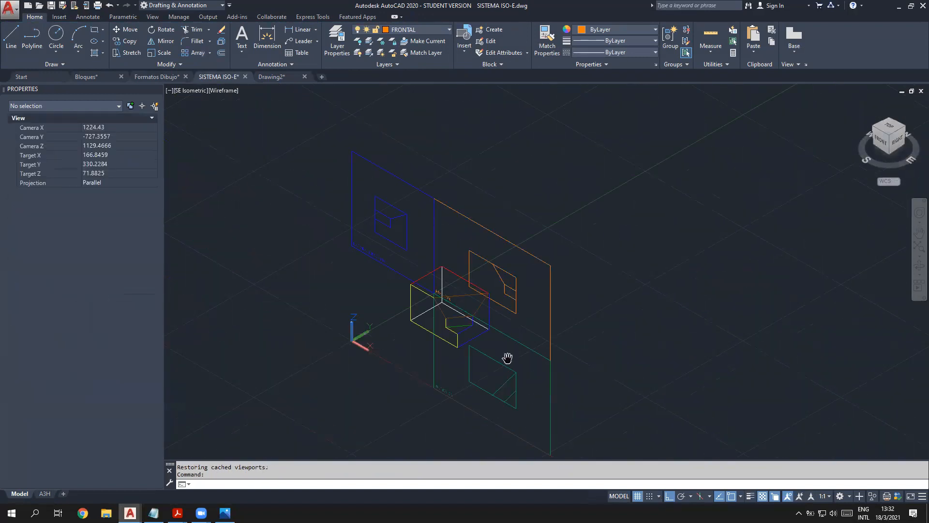
Step: On the A3H sheet, toggle the Defpoints layer, freeze it in the current viewport, and leave the layer turned off
click(44, 493)
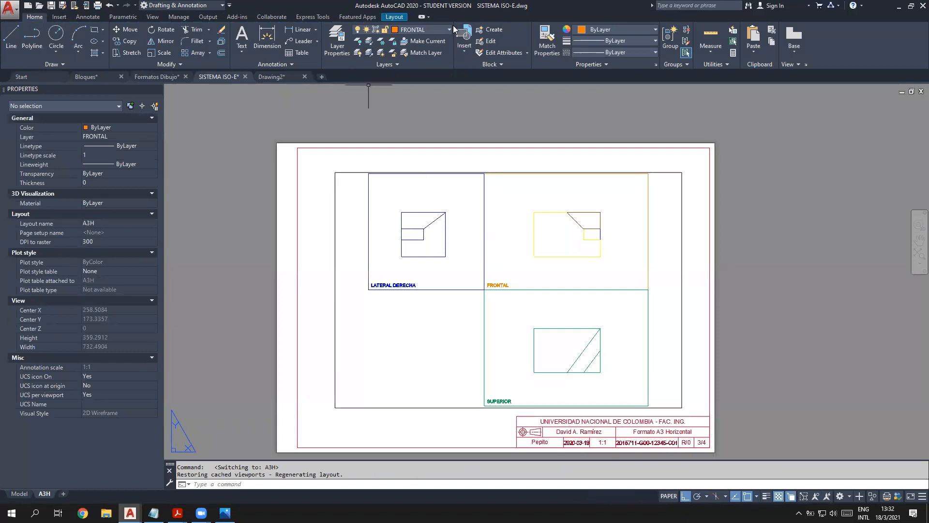
click(429, 30)
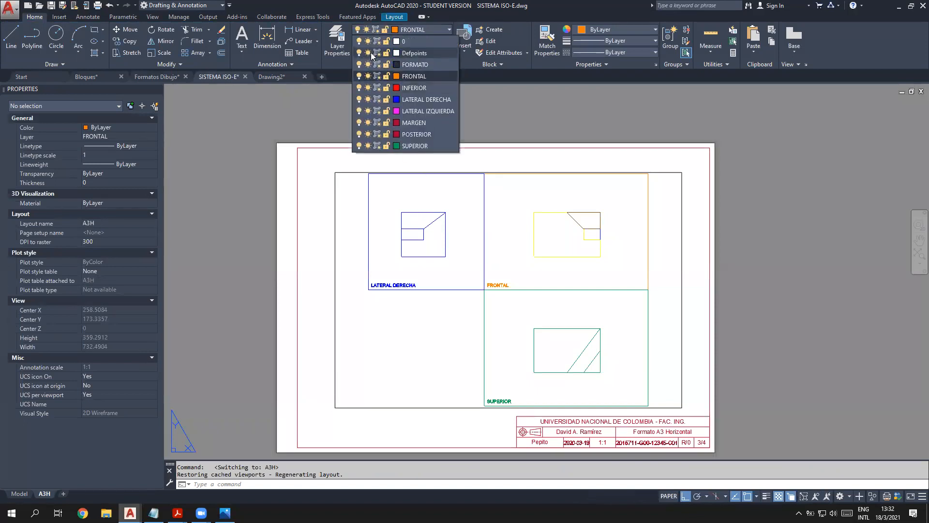
click(359, 53)
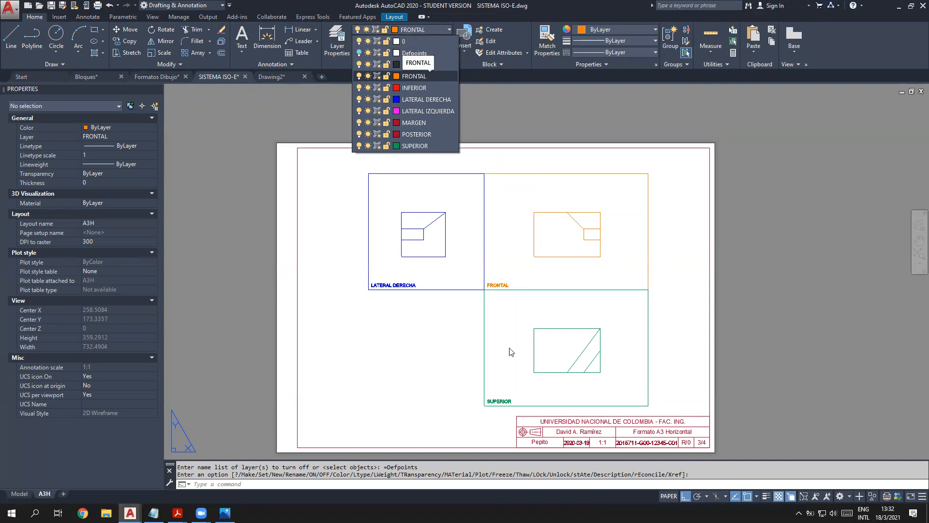
click(358, 53)
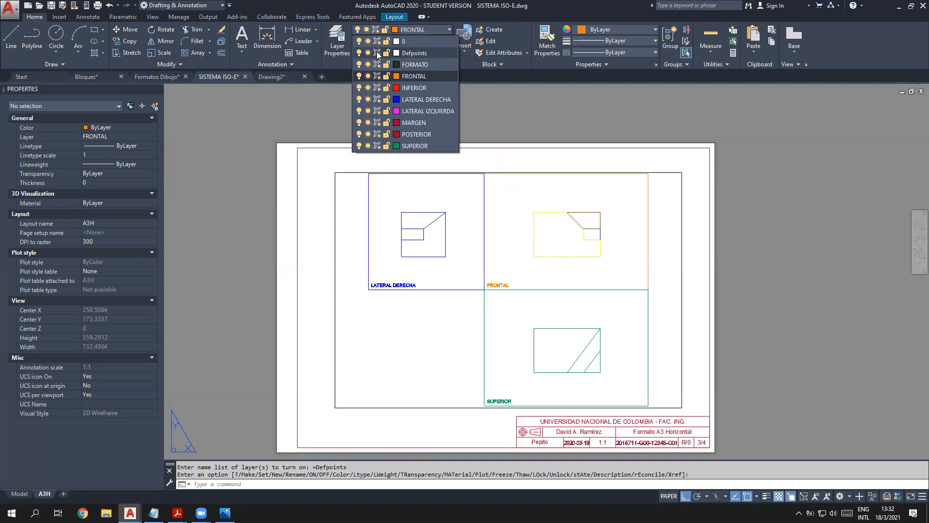
click(377, 54)
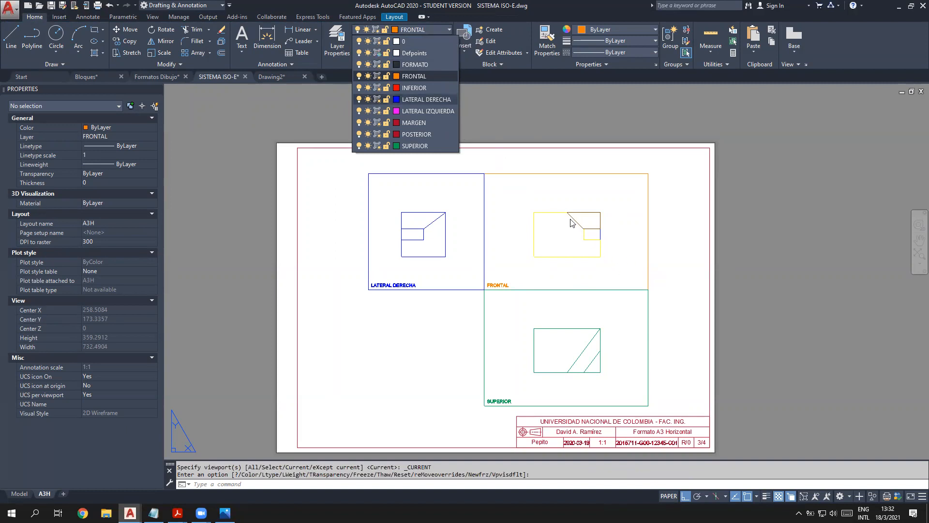
click(359, 53)
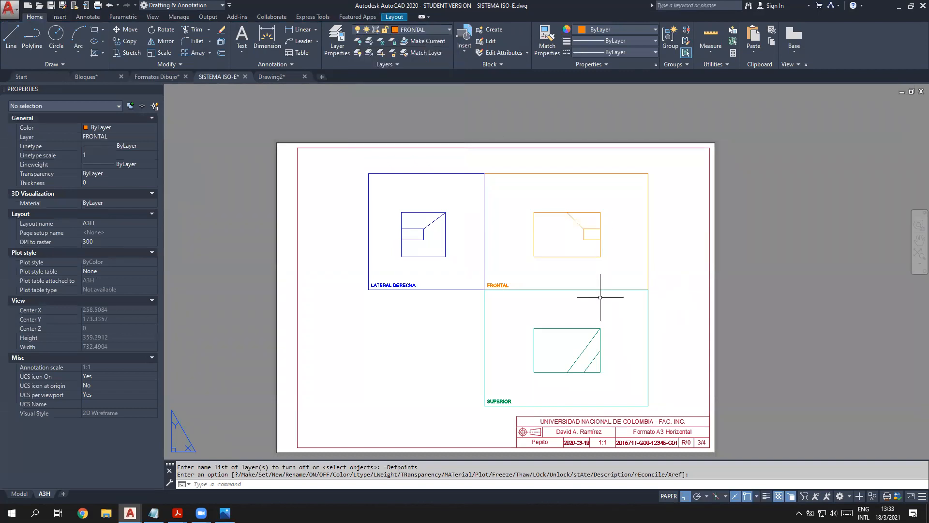
Step: Activate the viewport on the A3H sheet and check which viewport scales are available
scroll(600, 296, up, 2)
scroll(600, 296, down, 3)
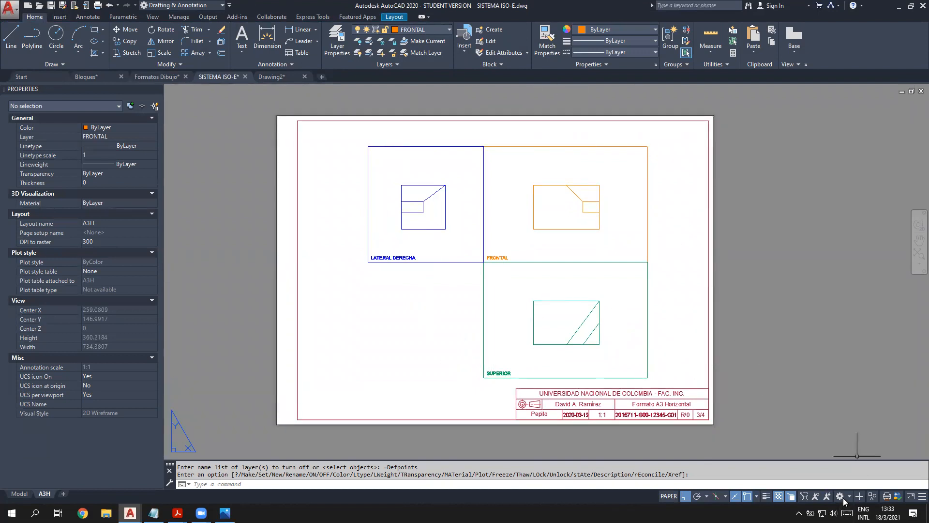
click(603, 259)
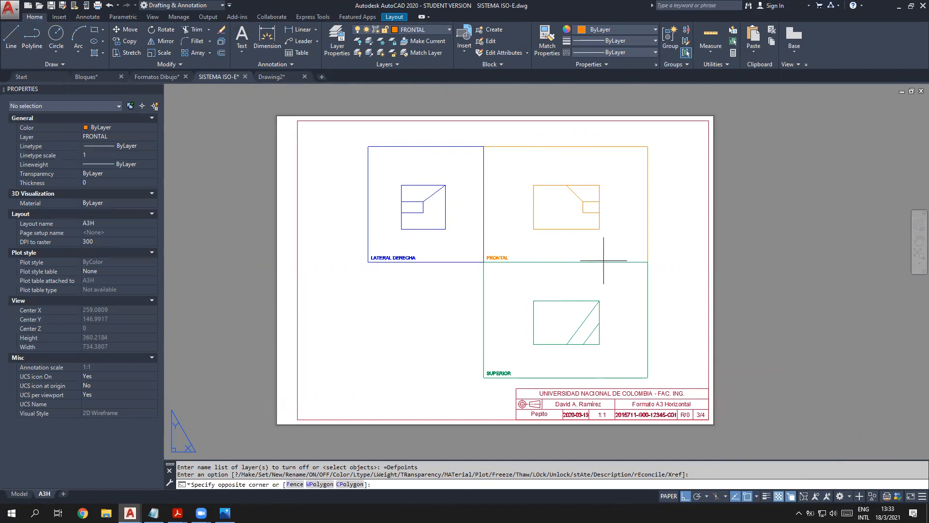
key(Escape)
key(Escape)
key(Escape)
double_click(538, 262)
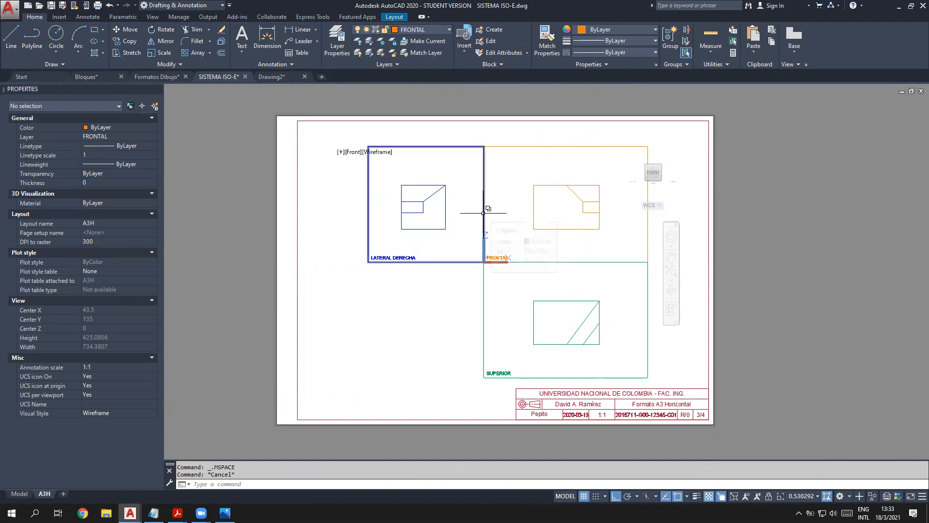
click(815, 495)
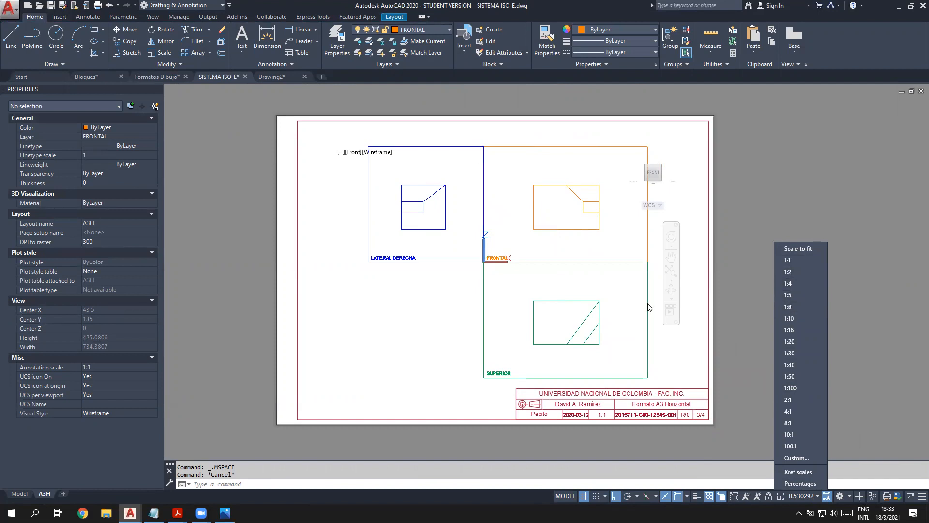
click(190, 400)
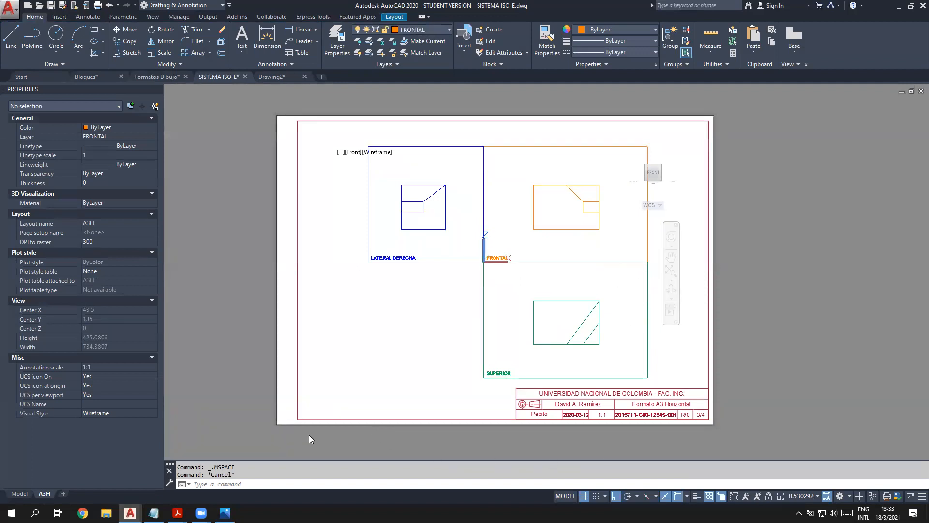
Step: Review the A3H layout's page setup, including paper size, plot scale and plot units, without changing it
right_click(47, 494)
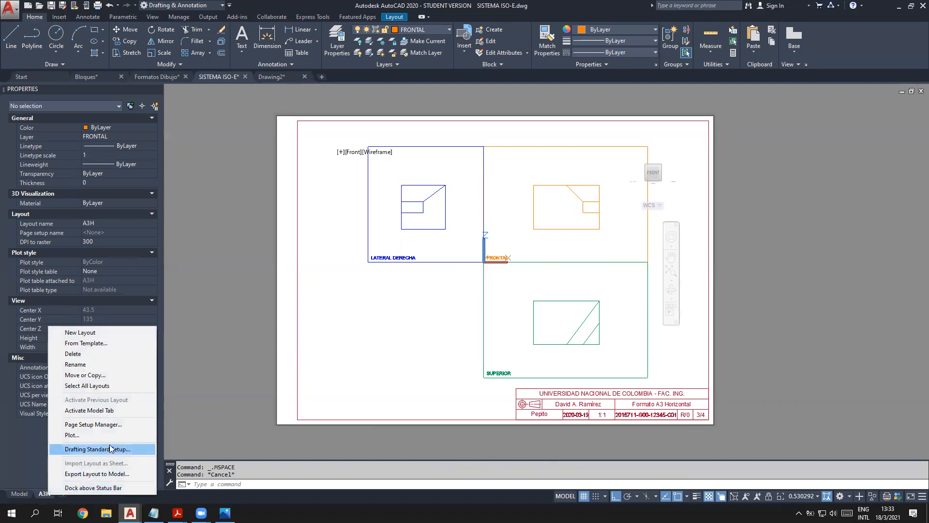
click(119, 425)
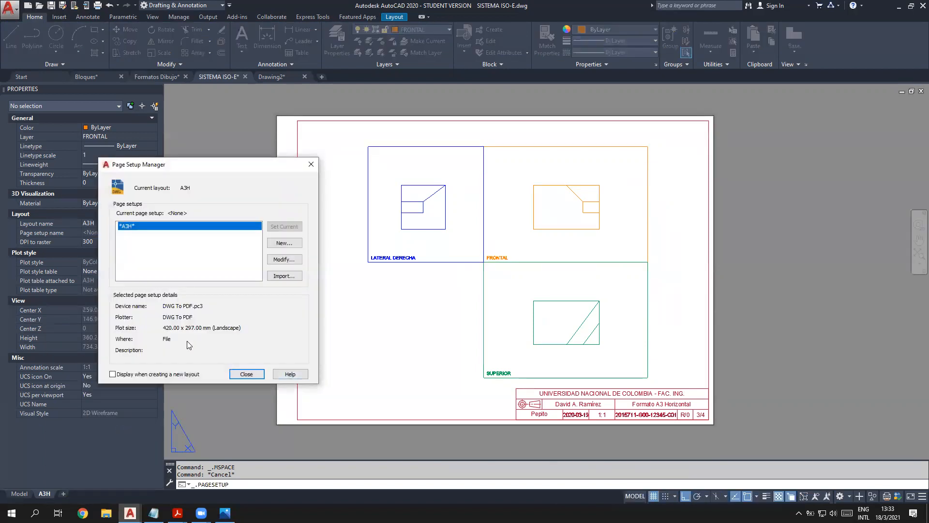
click(284, 259)
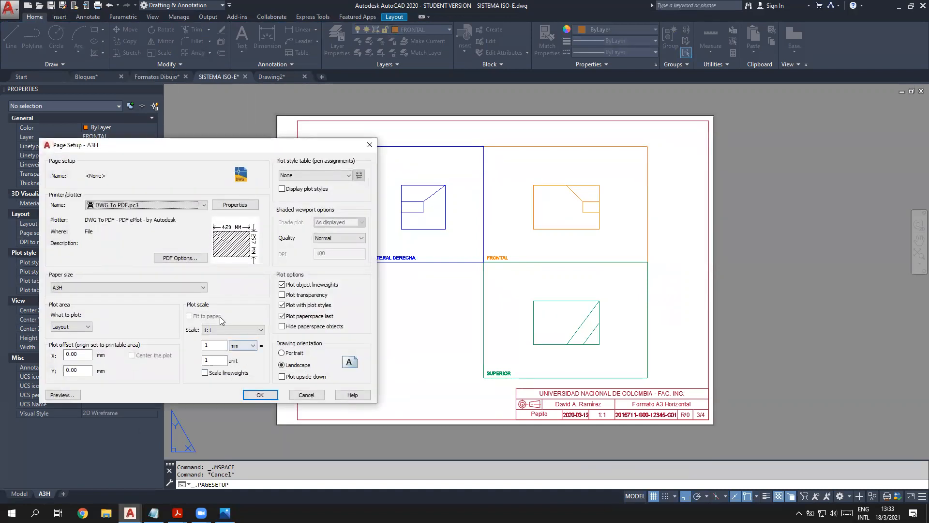
click(306, 394)
click(312, 164)
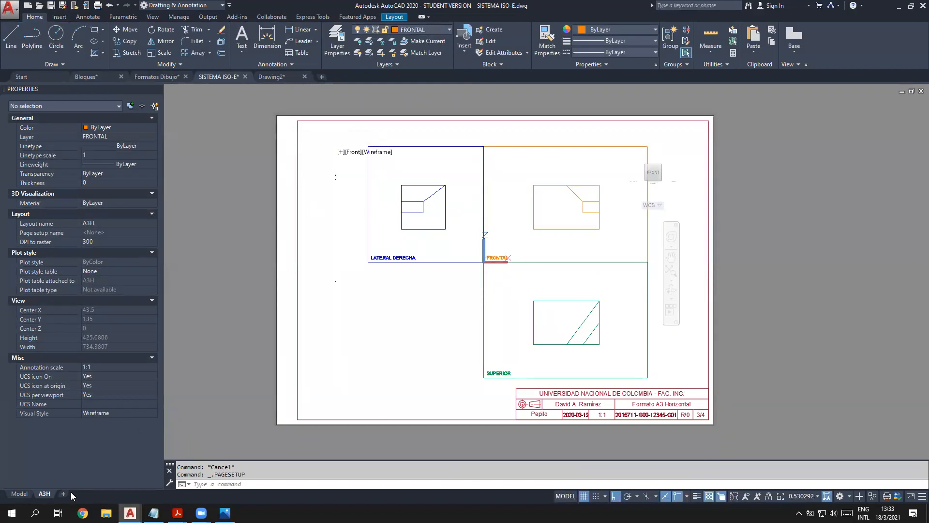
Step: Check the insertion scale in the drawing units from model space, and return to the A3H sheet
click(20, 493)
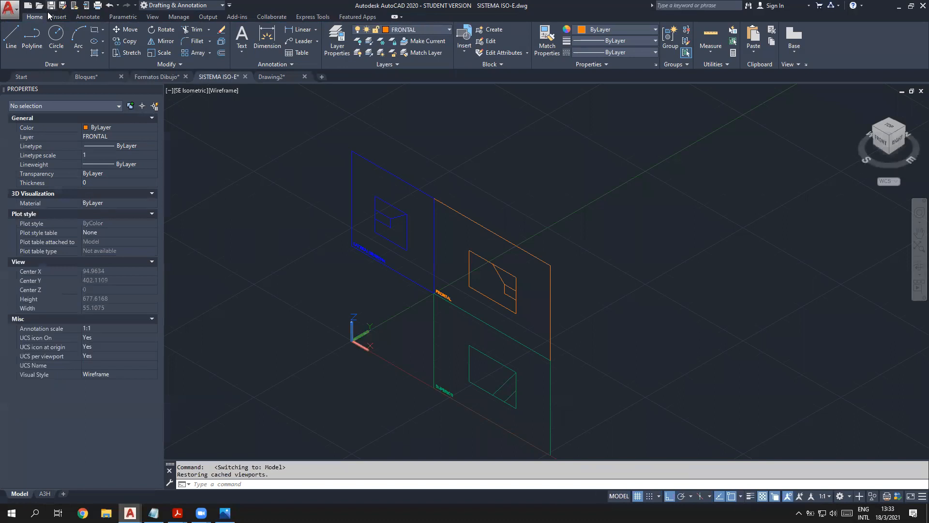
click(10, 8)
mouse_move(35, 235)
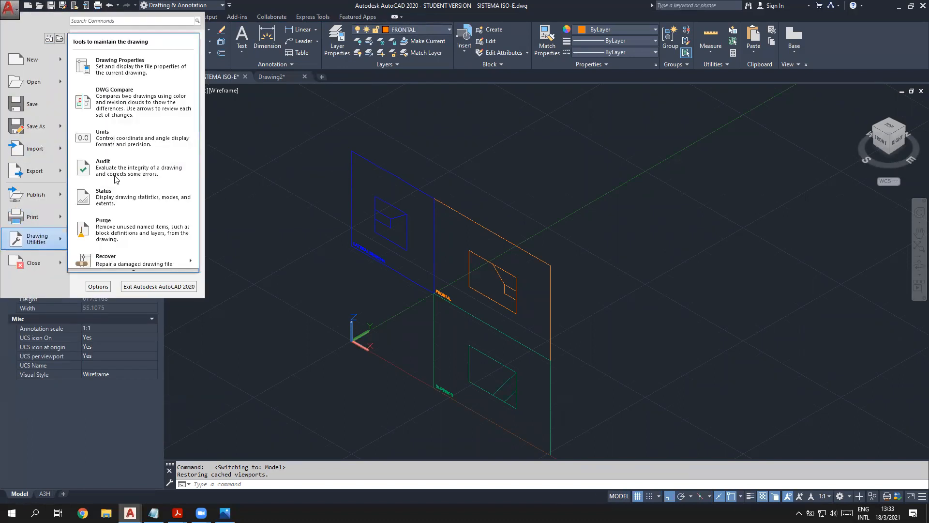
click(115, 133)
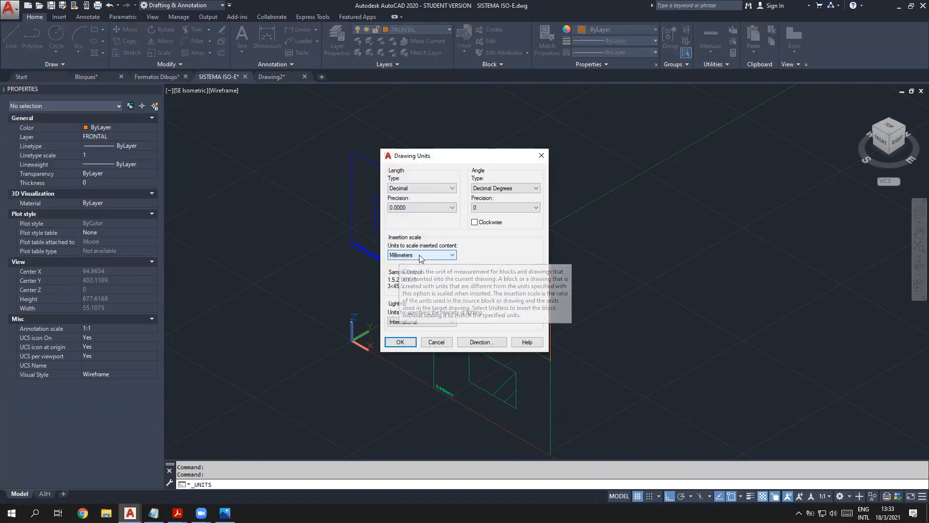
click(438, 342)
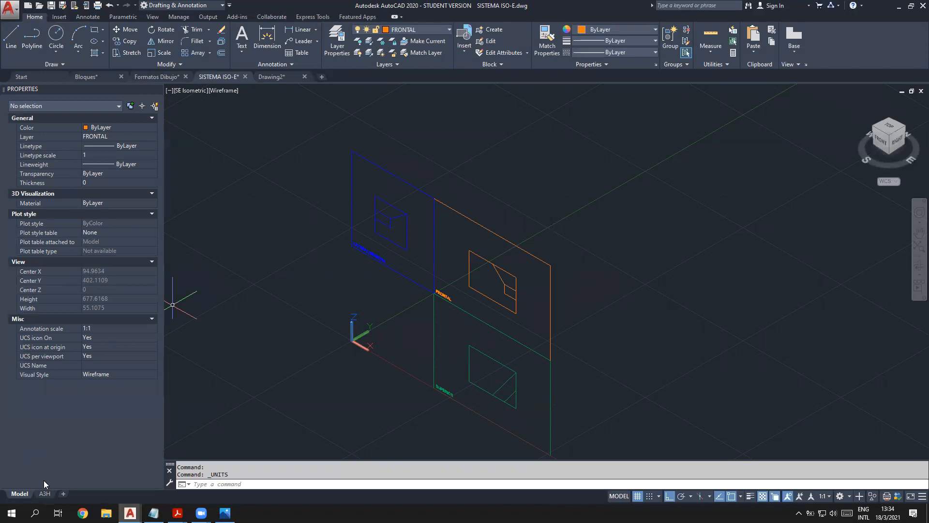
click(47, 493)
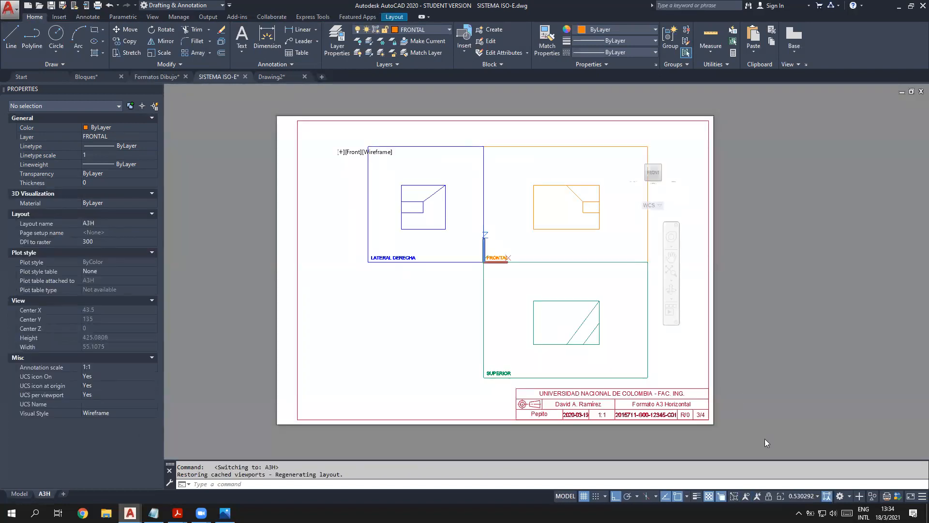
Step: Try the A3H viewport at scales 1:2 and 1:5, and set it back to 1:2
click(818, 495)
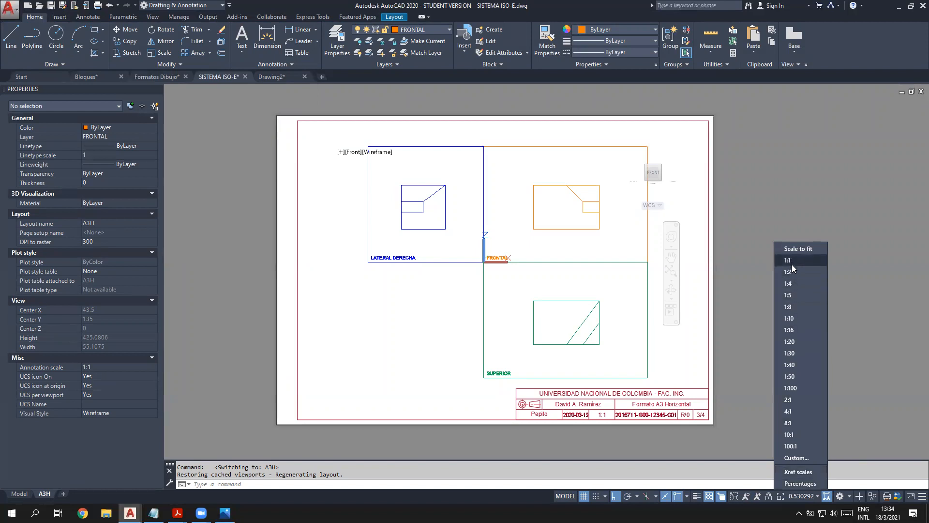
click(792, 270)
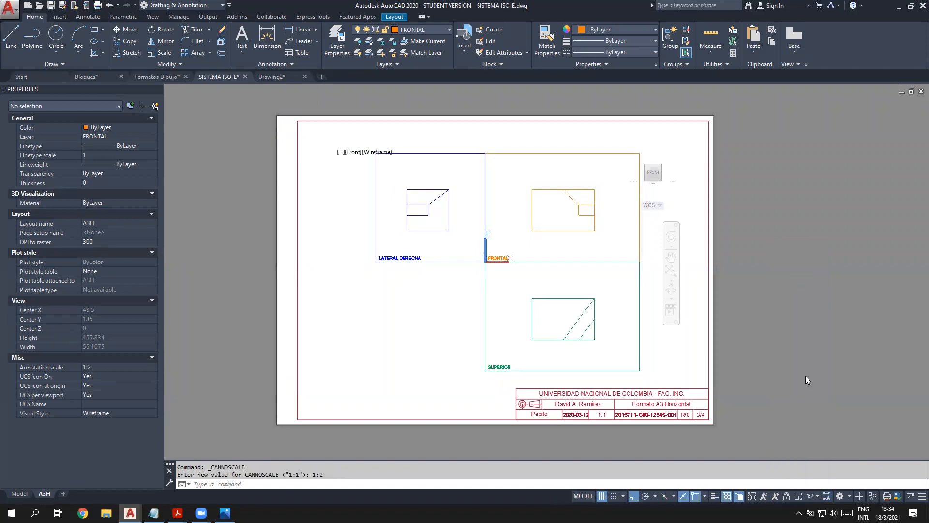
click(814, 496)
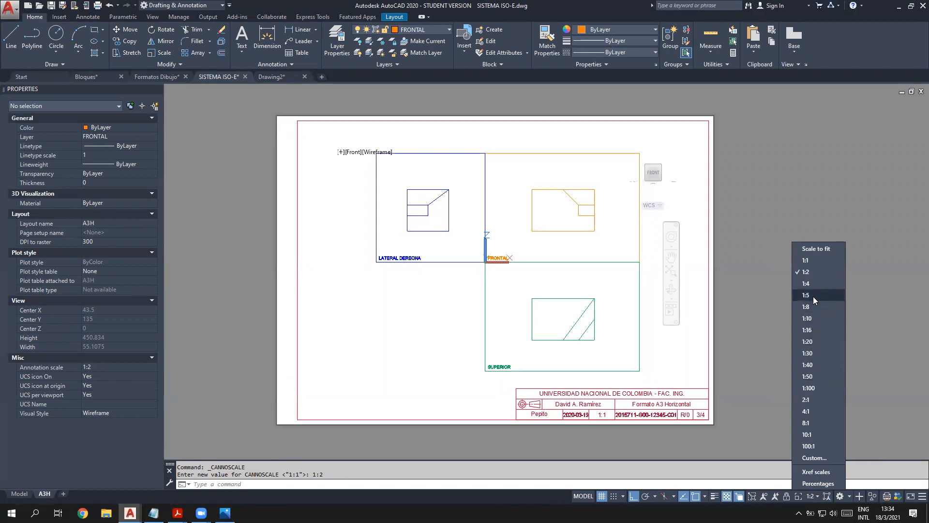
click(813, 296)
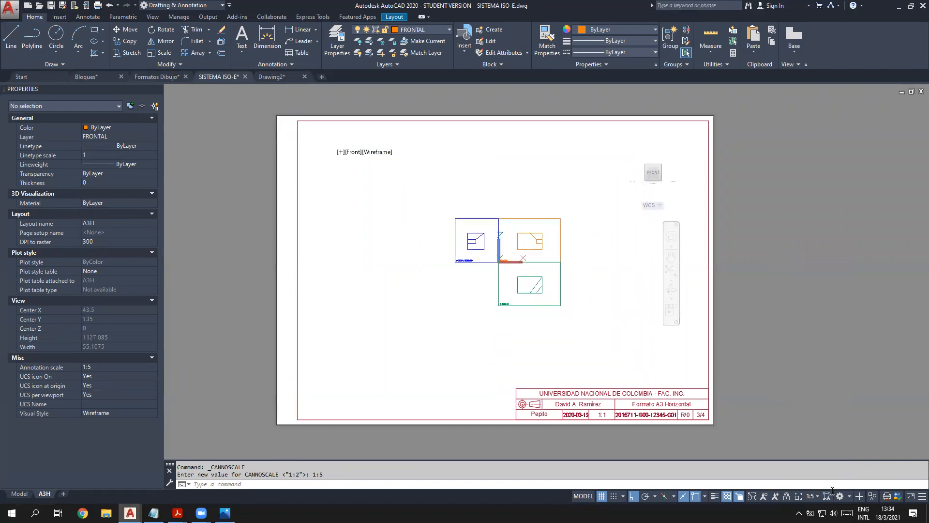
click(814, 495)
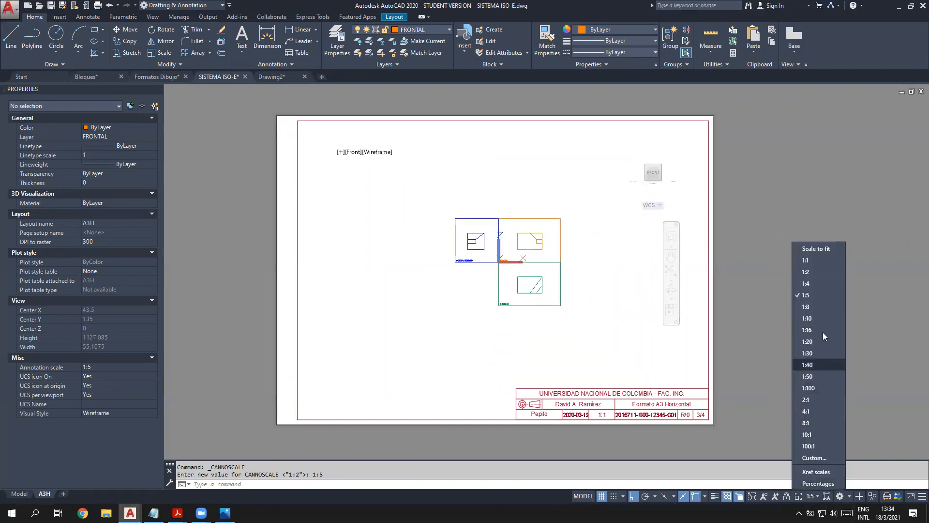
click(815, 272)
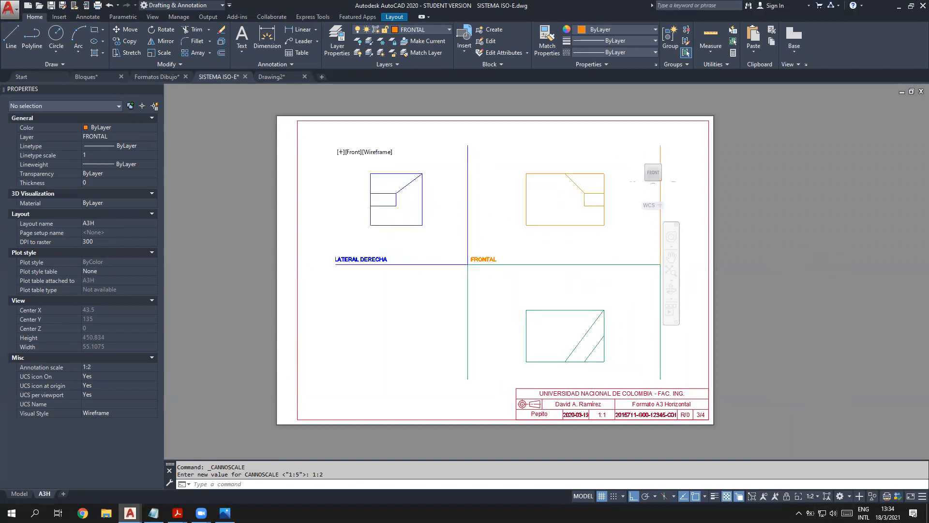
Step: Reposition the projections within the A3H viewport and set the viewport scale to 1:2
scroll(556, 253, up, 6)
scroll(555, 252, down, 9)
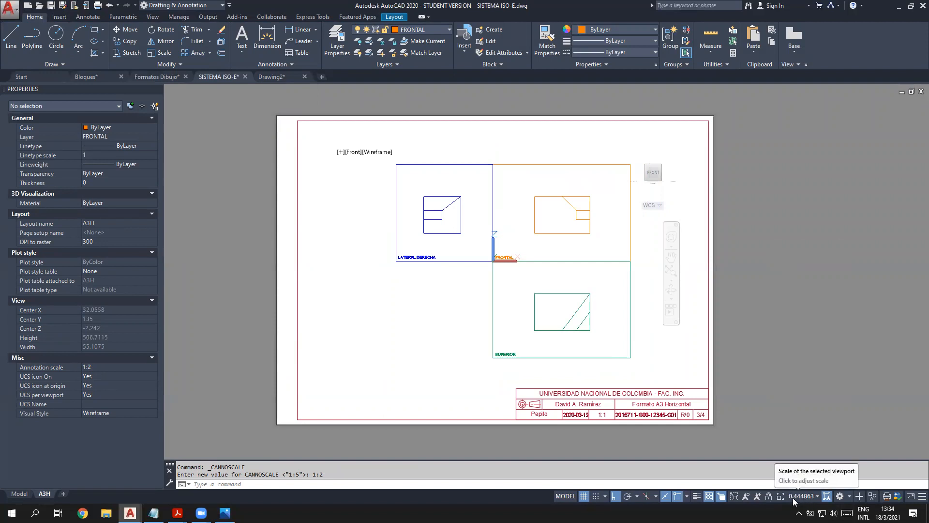
scroll(546, 252, down, 5)
scroll(545, 252, up, 3)
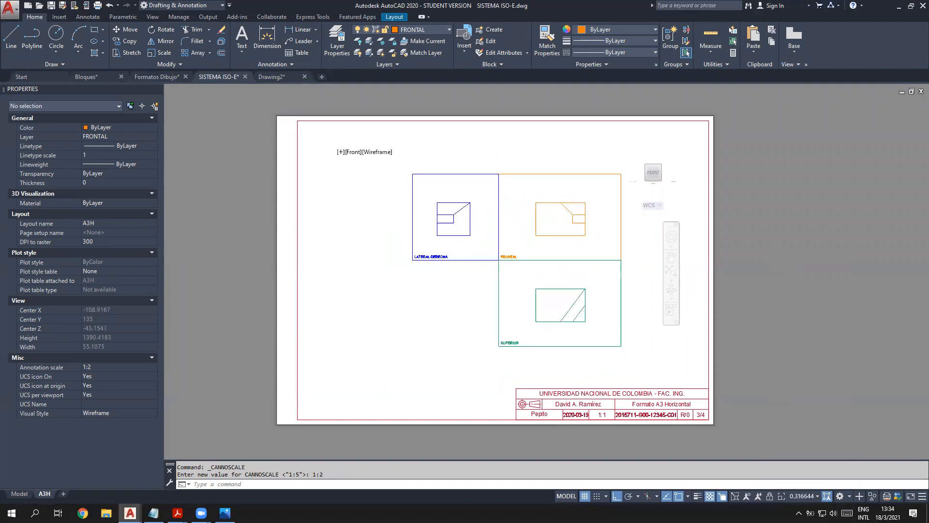
scroll(567, 261, up, 2)
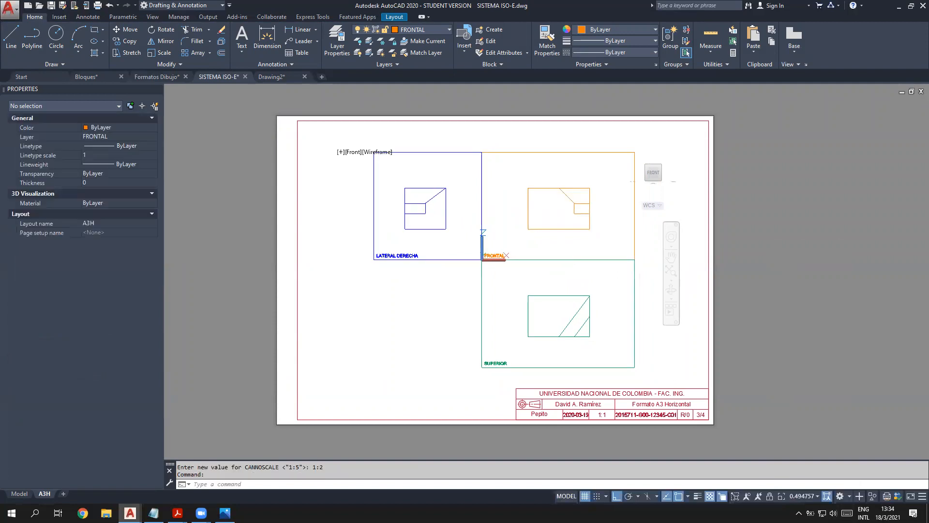
scroll(564, 257, down, 1)
mouse_move(565, 256)
middle_down()
mouse_move(539, 275)
mouse_move(577, 262)
mouse_move(552, 263)
mouse_move(562, 261)
middle_up()
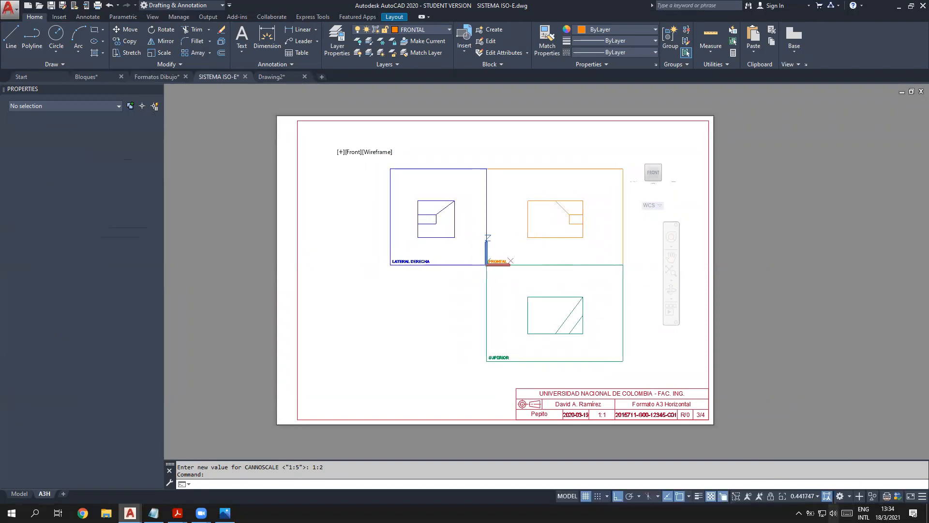
click(814, 497)
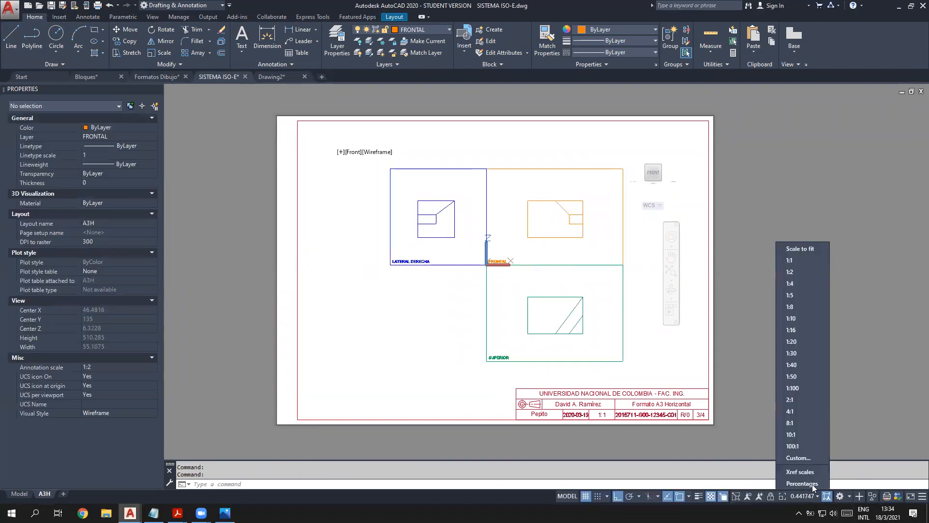
click(790, 274)
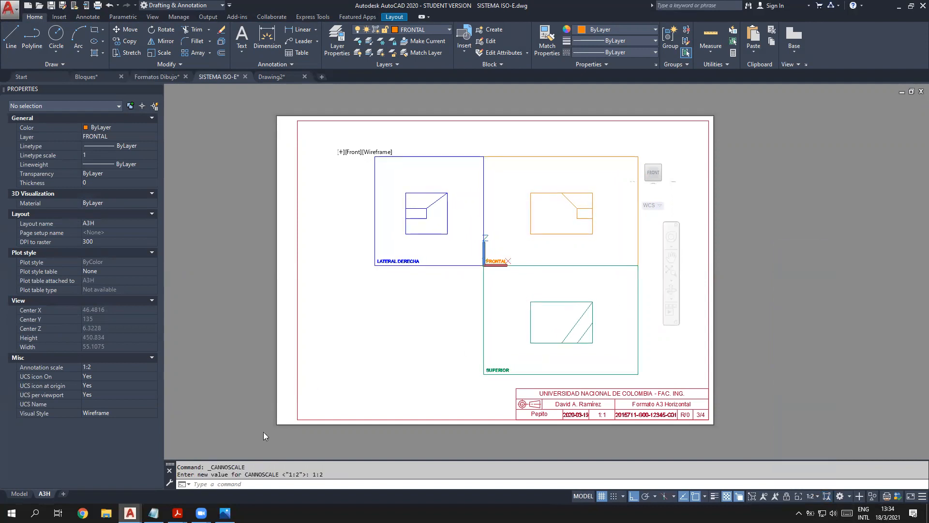
Step: Consult the XP factor formula and scale table in Factor XP.pdf, and return to the SISTEMA ISO-E drawing
click(177, 513)
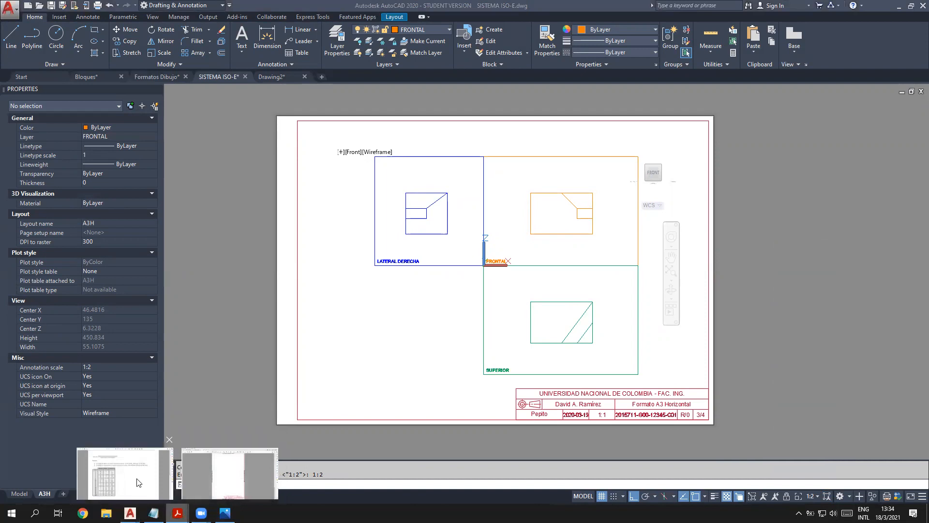
click(167, 444)
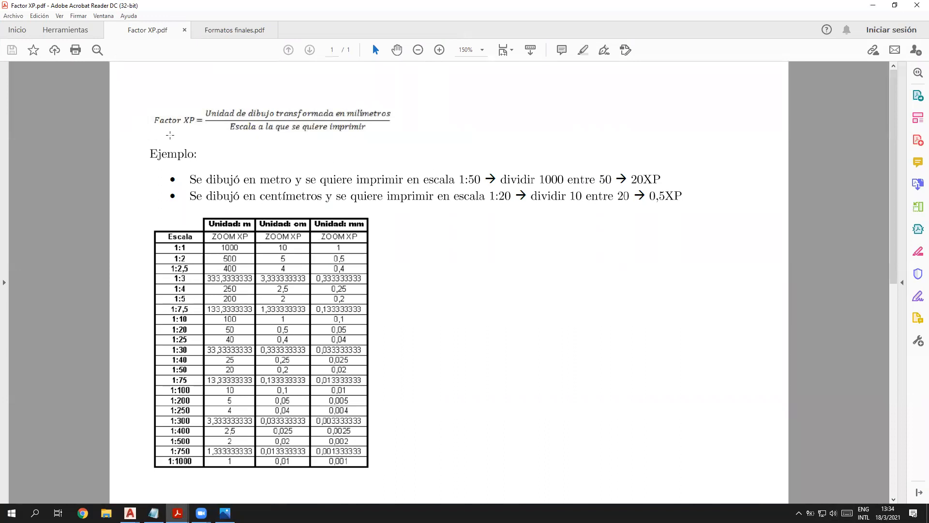
click(130, 513)
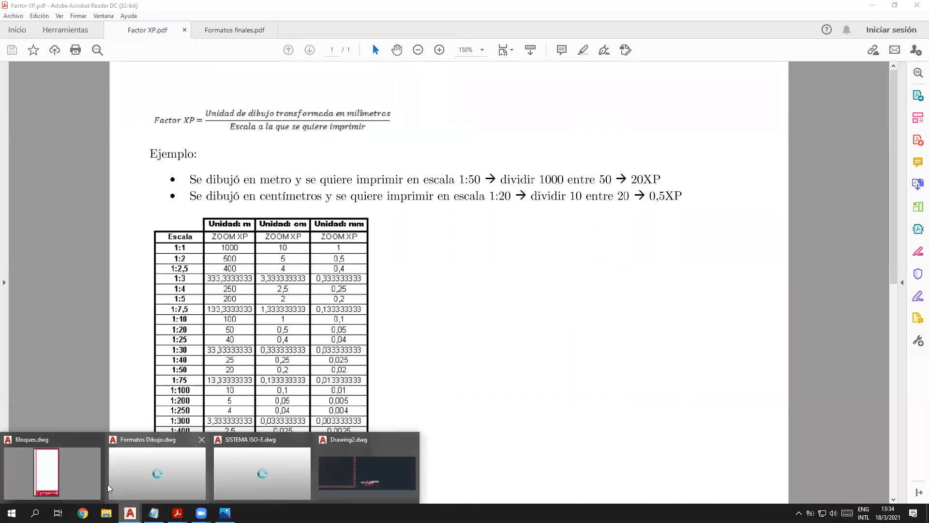
click(367, 472)
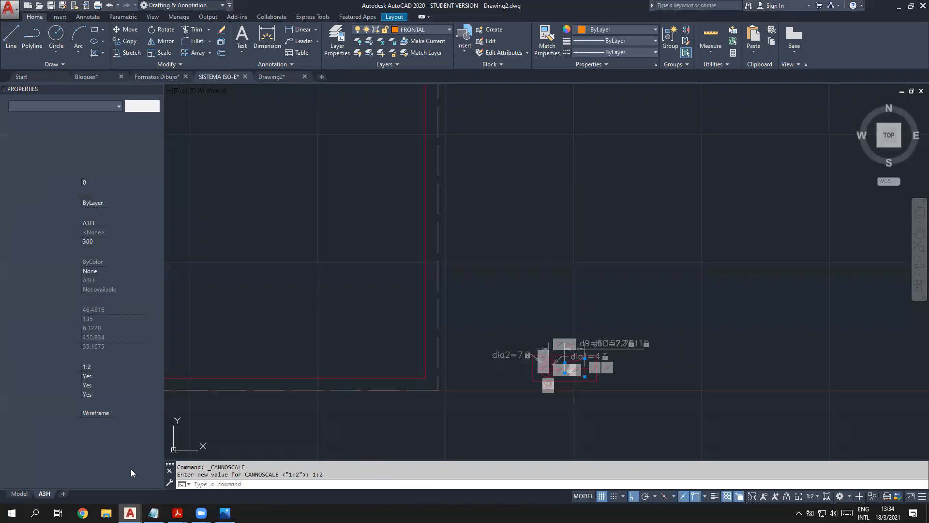
click(130, 513)
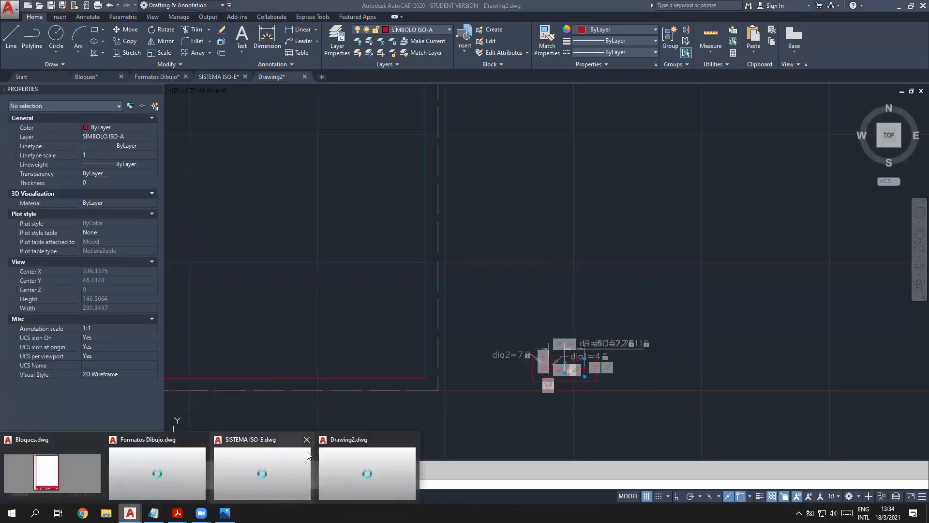
click(250, 460)
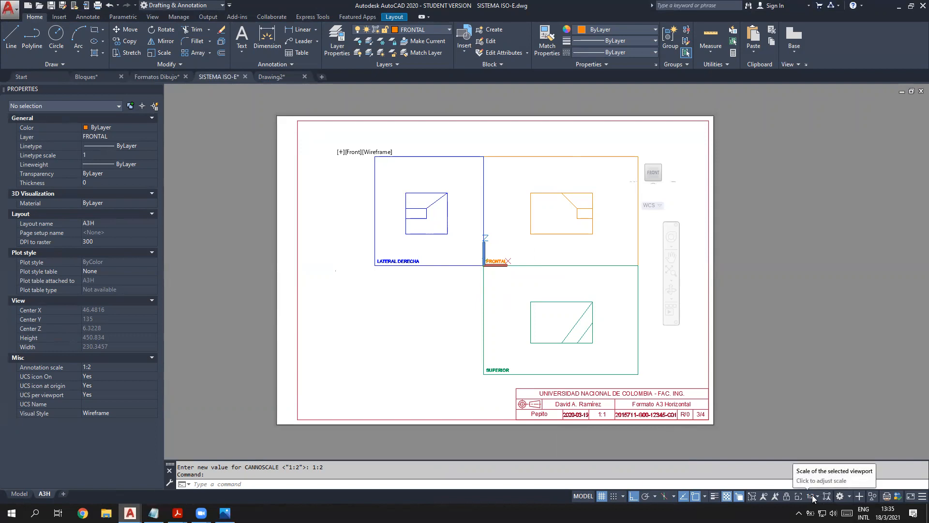
Step: Cancel any active command and leave the projection viewport to work in the A3H sheet's paper space
key(Escape)
key(Escape)
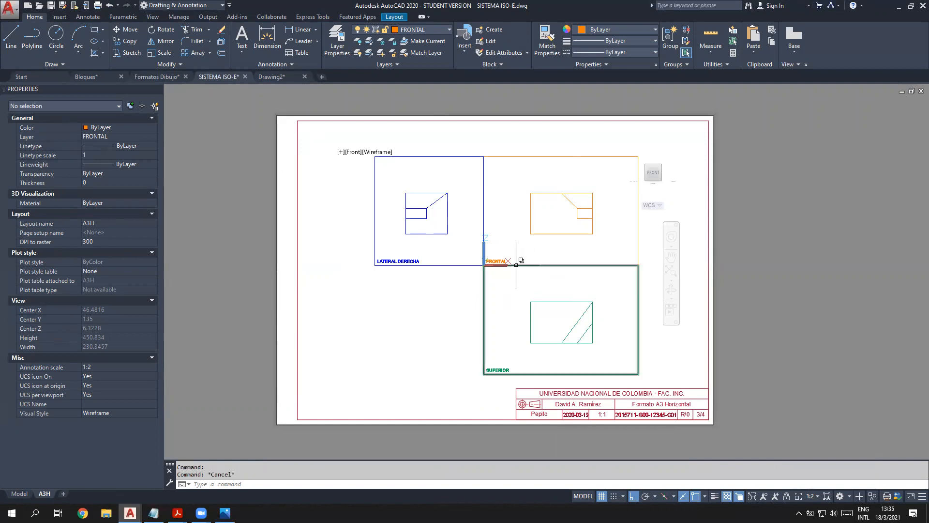
click(516, 247)
key(Escape)
key(Escape)
key(Escape)
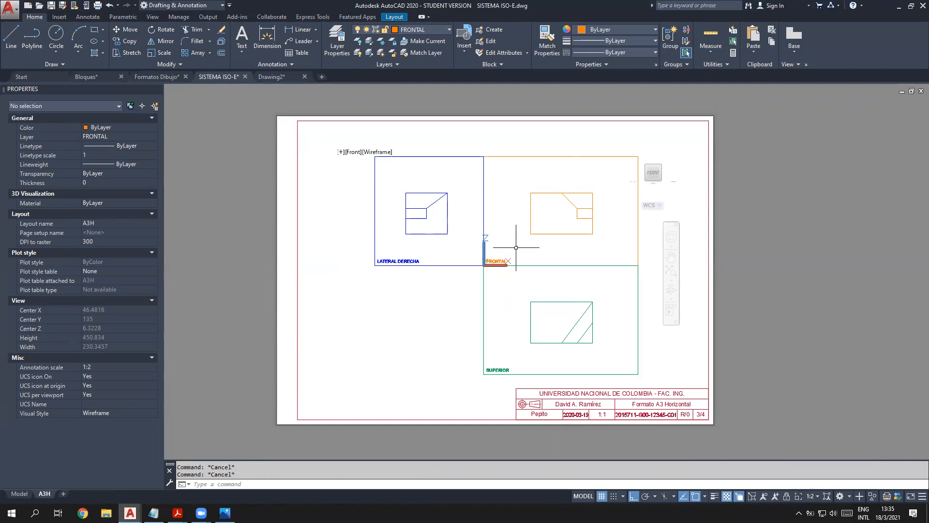
double_click(315, 300)
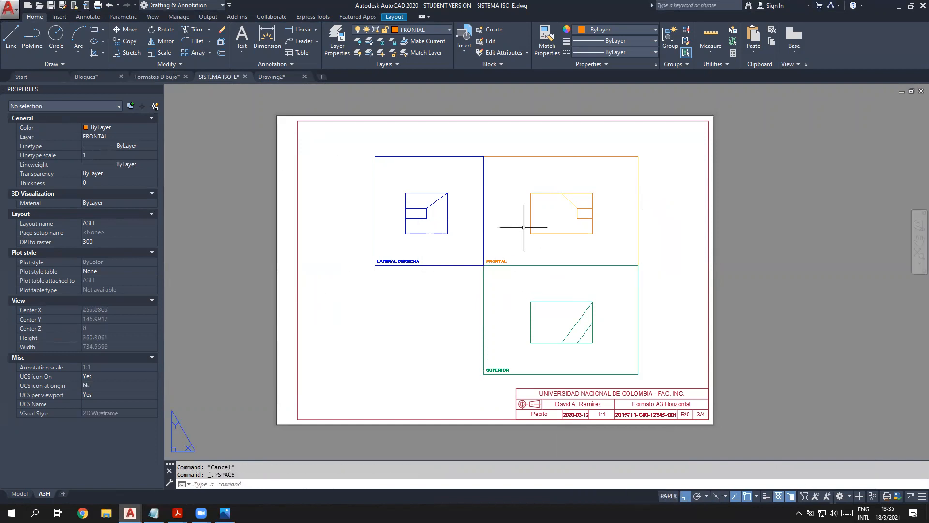
Step: Turn the Defpoints layer on to check the sheet, and turn it back off
click(449, 29)
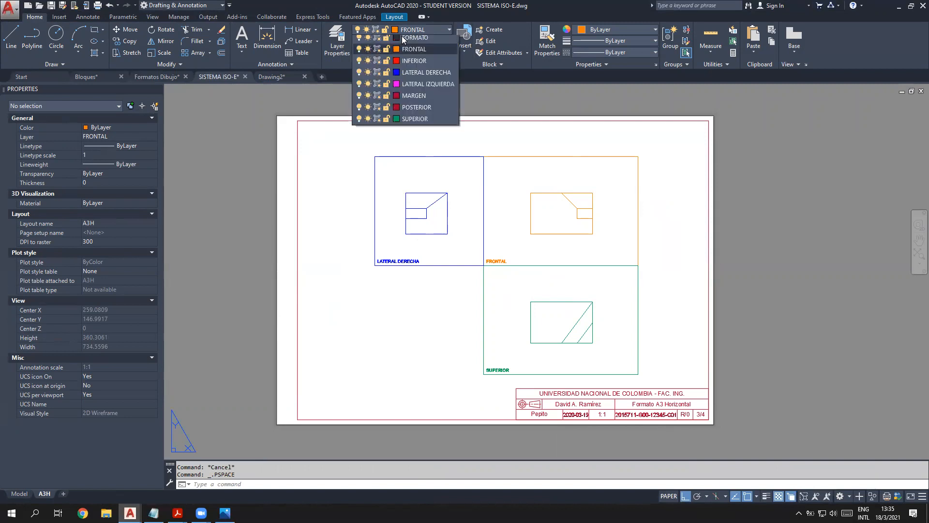
click(359, 53)
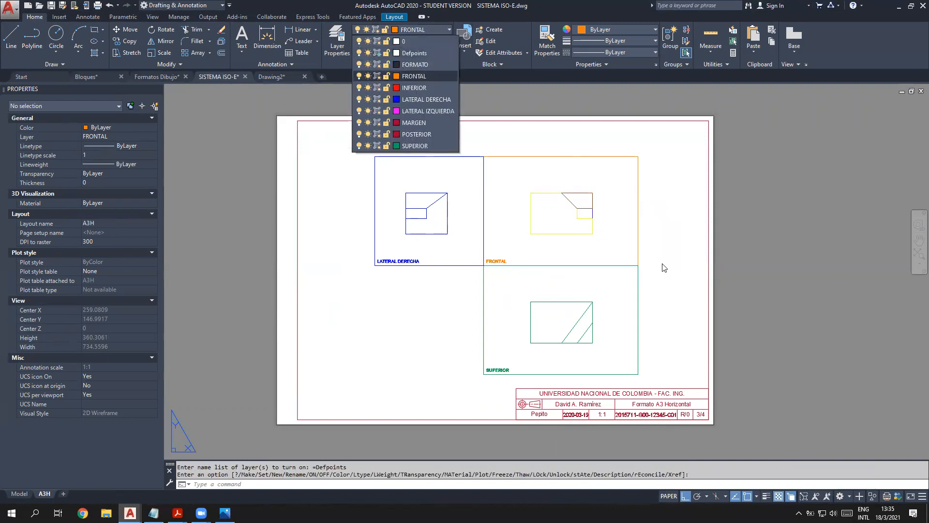
click(684, 274)
key(Escape)
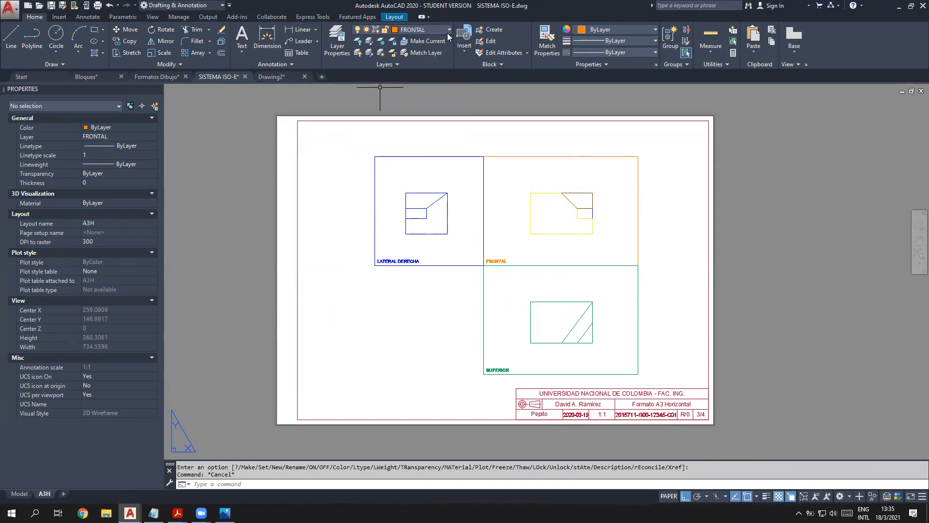
click(447, 29)
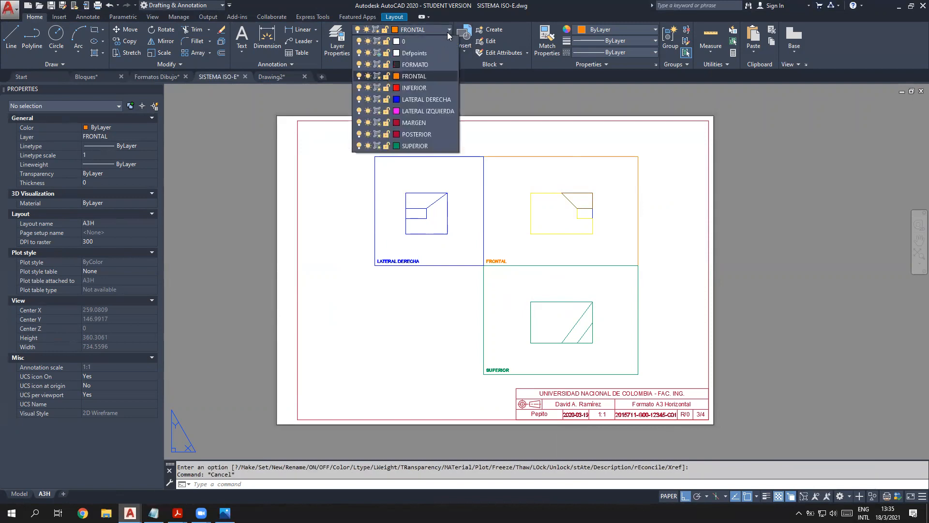
click(488, 213)
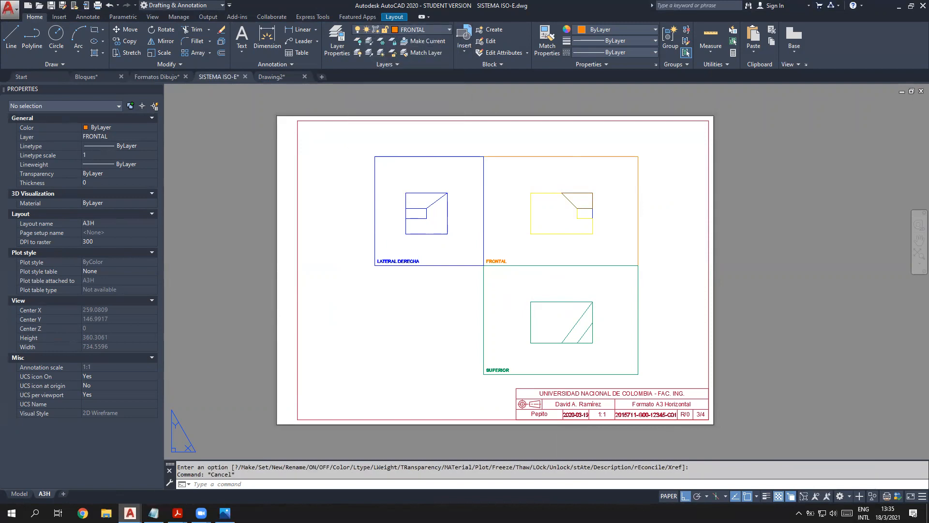
click(447, 30)
click(359, 54)
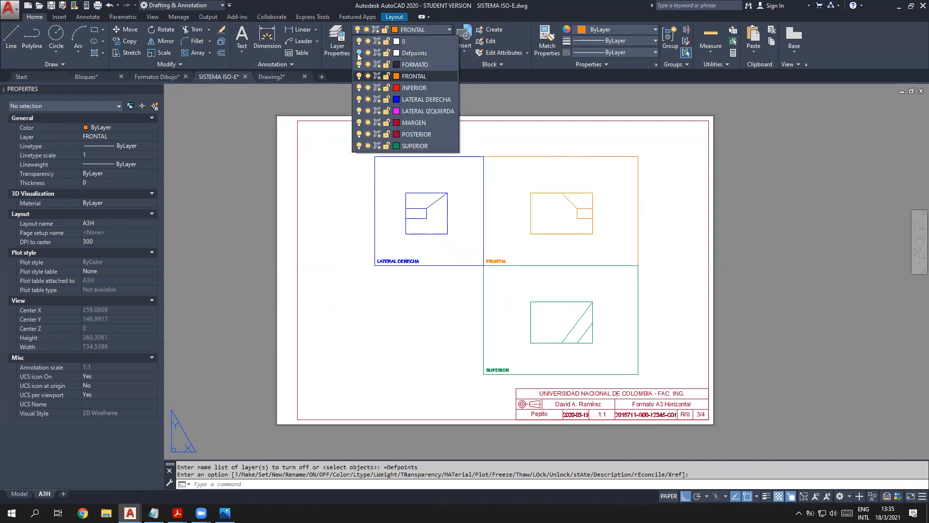
click(382, 305)
key(Escape)
key(Escape)
Step: Activate model space inside the A3H projection viewport and clear the pending selection window
double_click(318, 286)
click(315, 330)
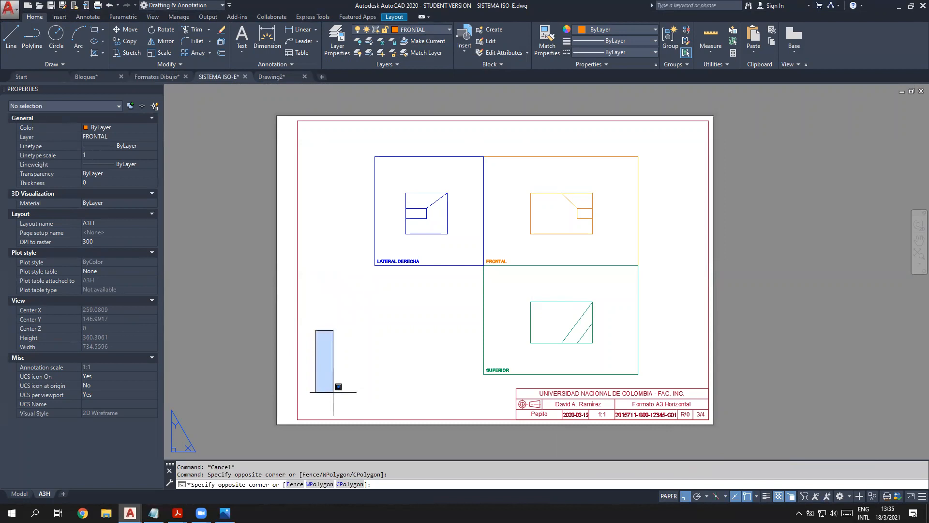
key(Escape)
double_click(509, 253)
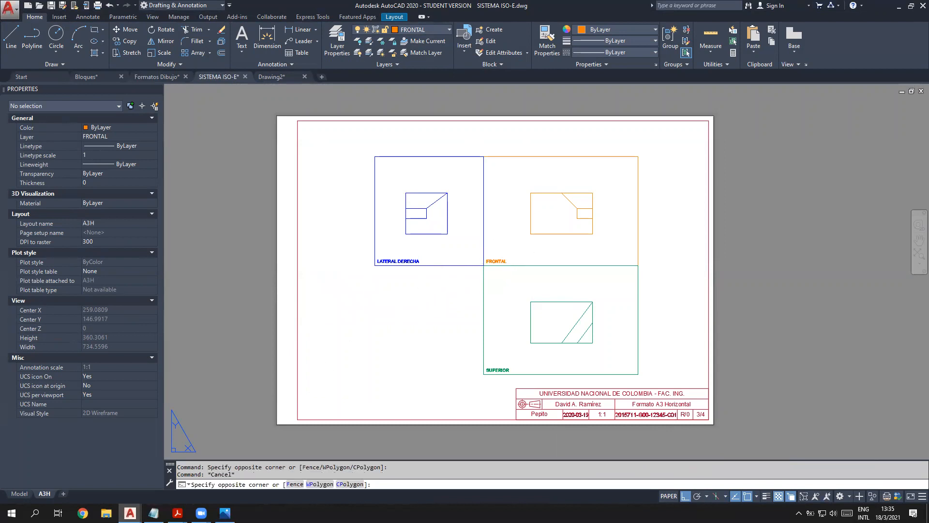
click(509, 252)
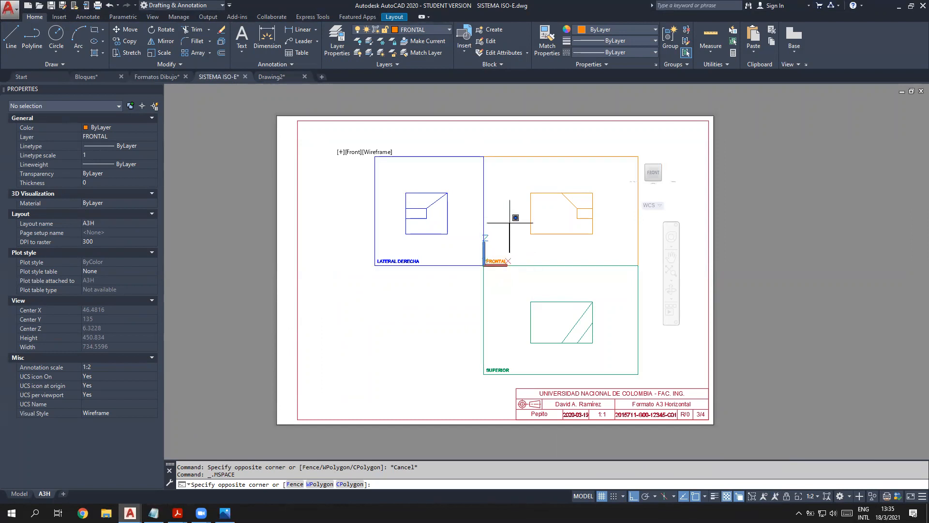
key(Escape)
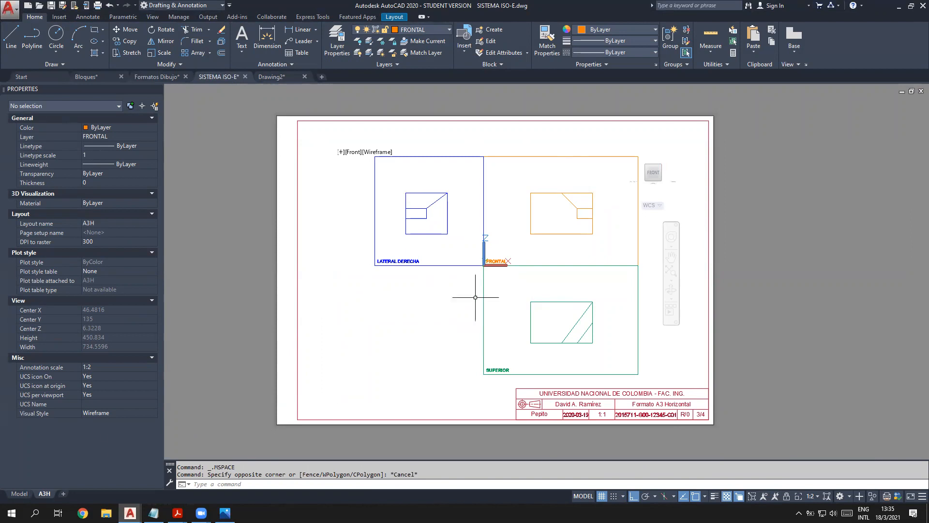
Step: Shrink the projections freely inside the A3H viewport and start the Zoom command with its Scale option
scroll(474, 262, down, 1)
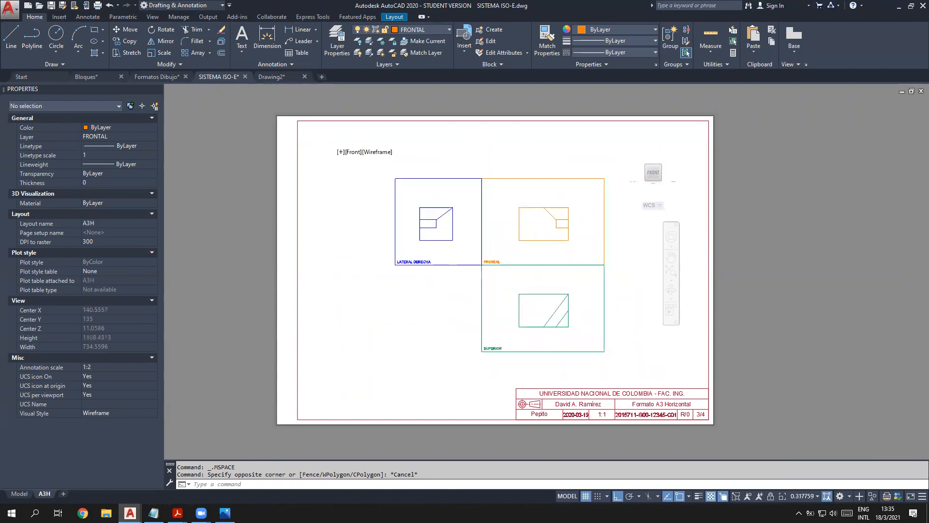
scroll(479, 264, up, 2)
scroll(479, 263, down, 4)
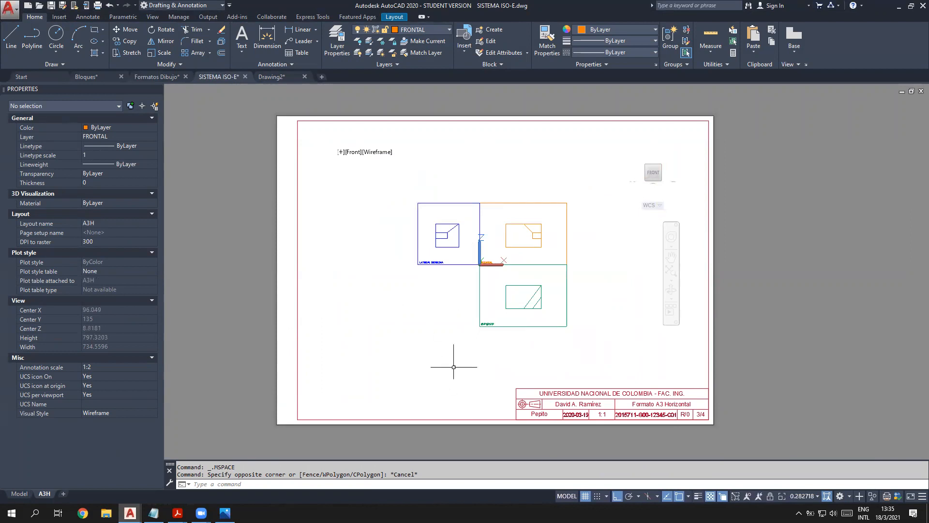
click(421, 485)
key(Return)
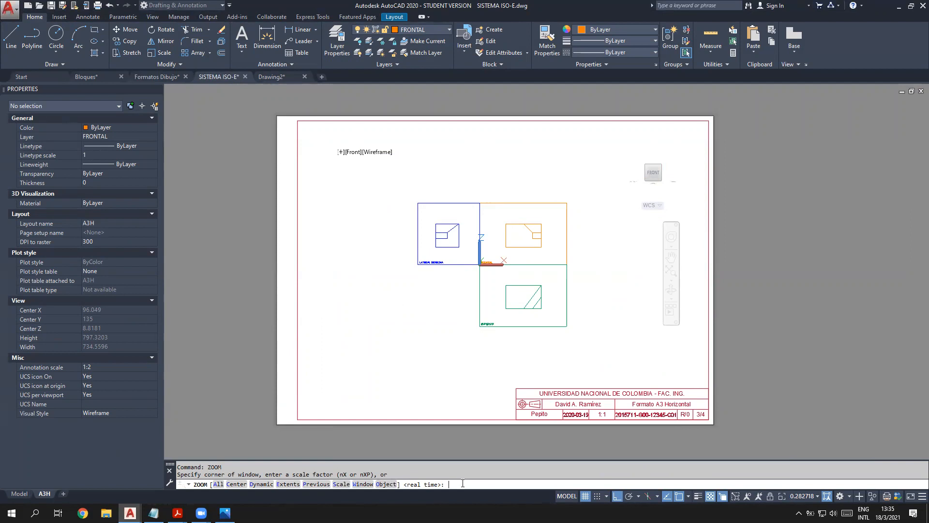
key(Return)
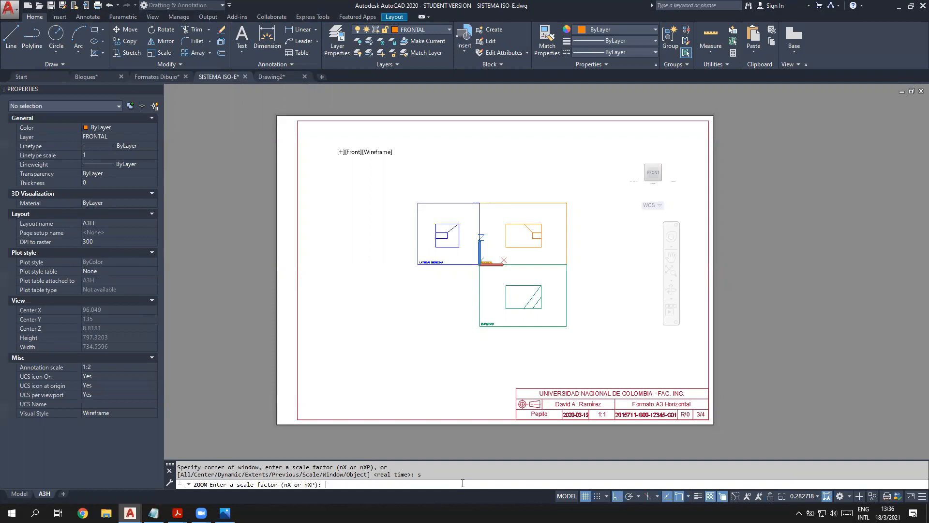
Step: Examine the XP factor formula in Factor XP.pdf, its millimetre conversion and the worked examples for 1:50 and 1:20
click(177, 512)
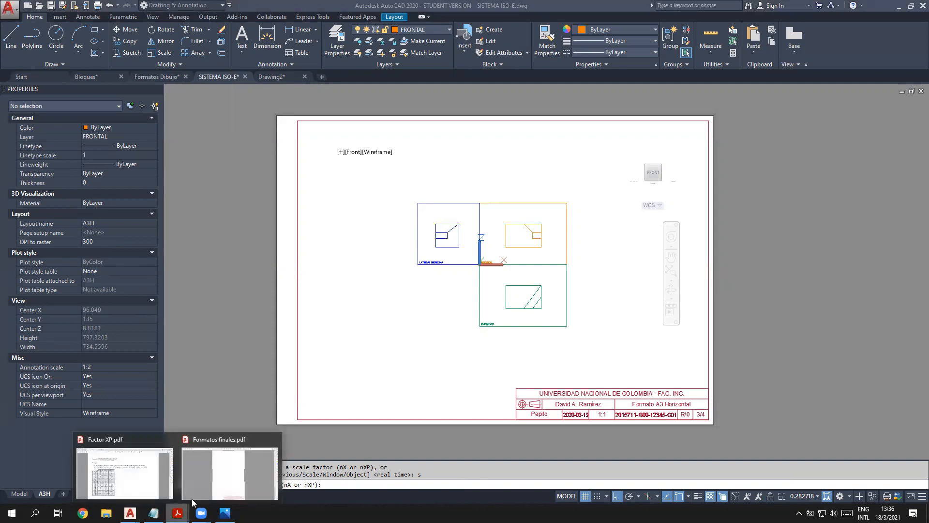
click(140, 468)
ctrl+scroll(129, 174, up, 6)
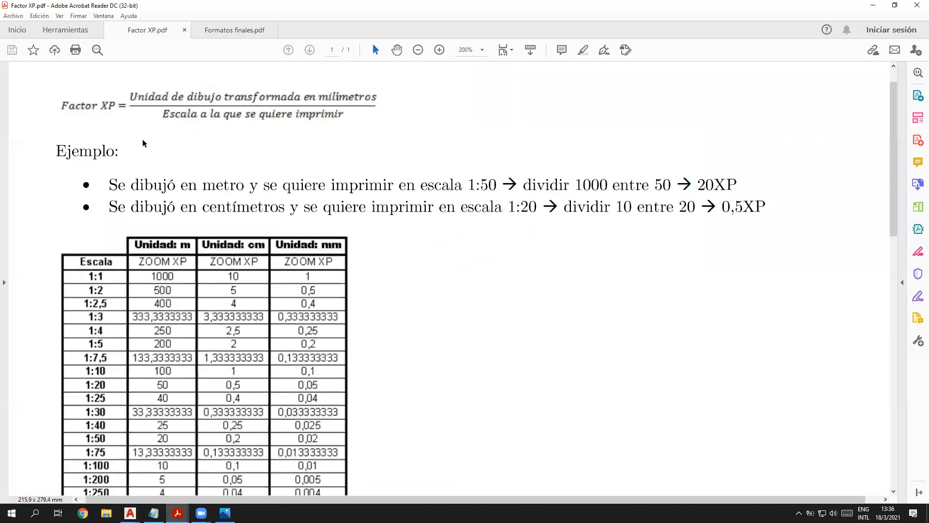
ctrl+scroll(129, 174, down, 2)
middle_drag(126, 178, 62, 158)
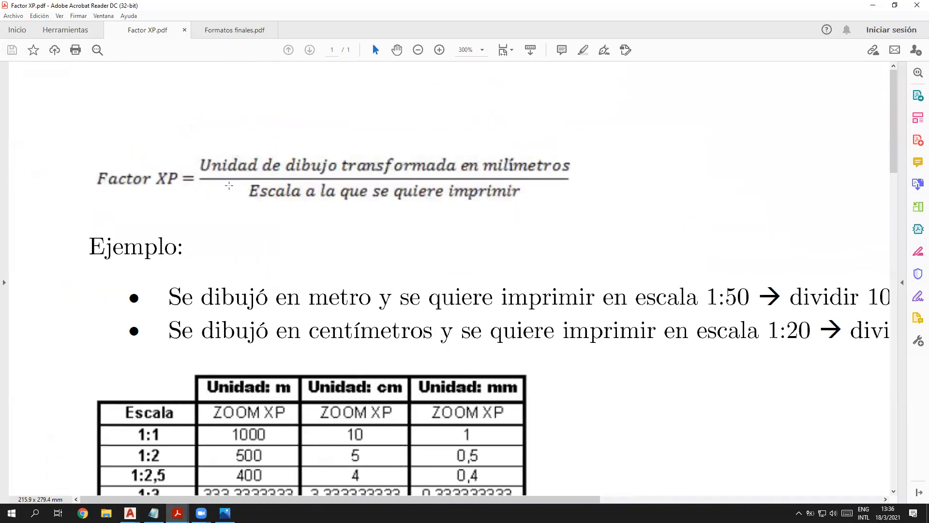
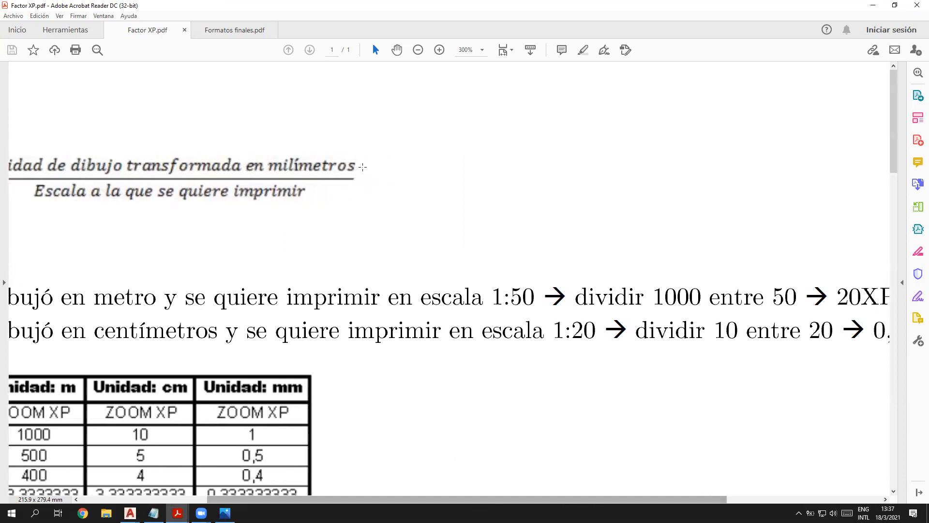
drag(269, 169, 365, 151)
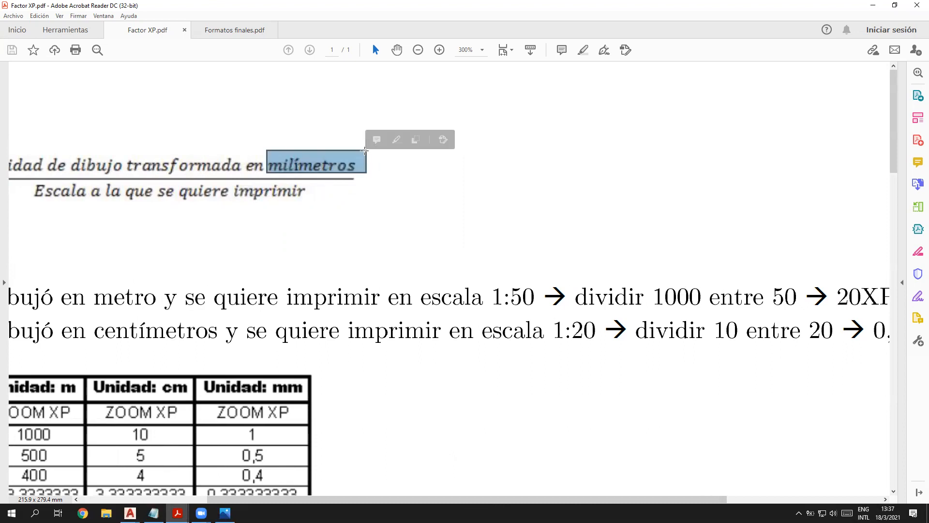
drag(672, 495, 816, 496)
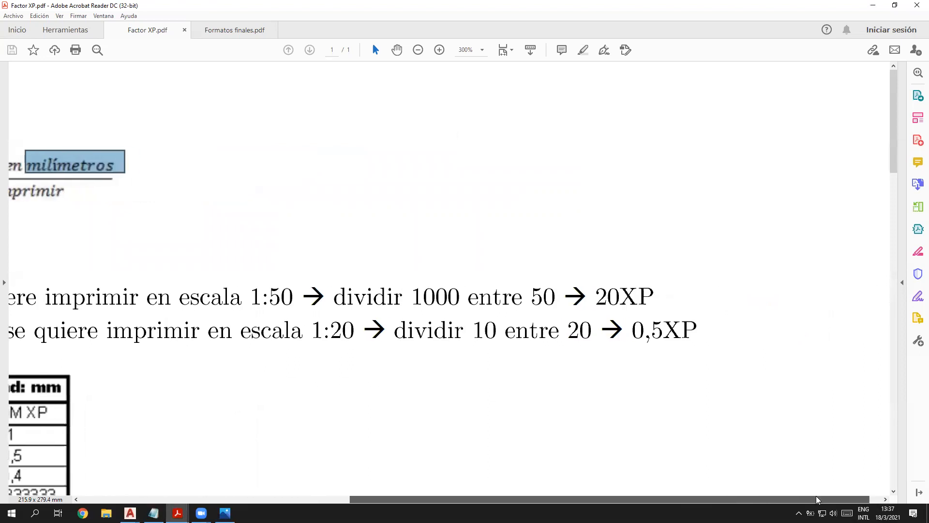
Step: Return to SISTEMA ISO-E, enter 20XP as the Zoom scale factor, and cancel the command
click(130, 512)
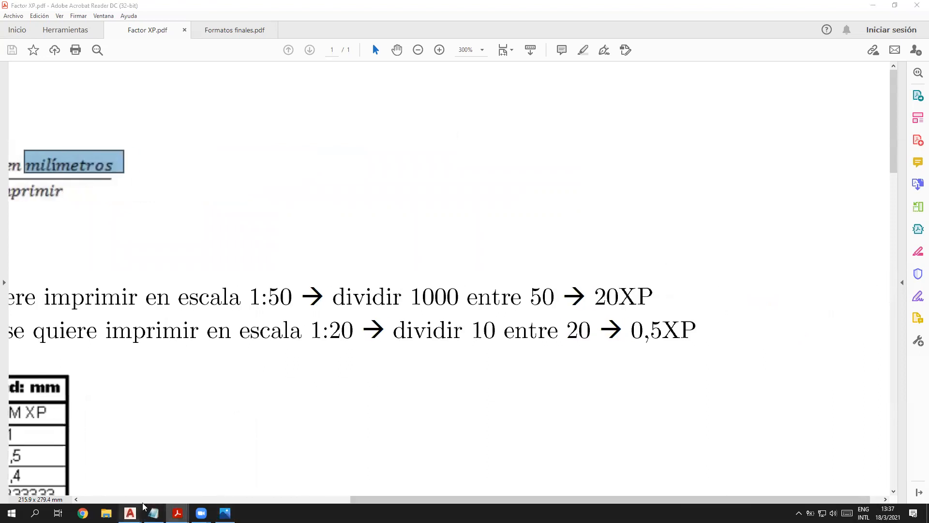
click(232, 475)
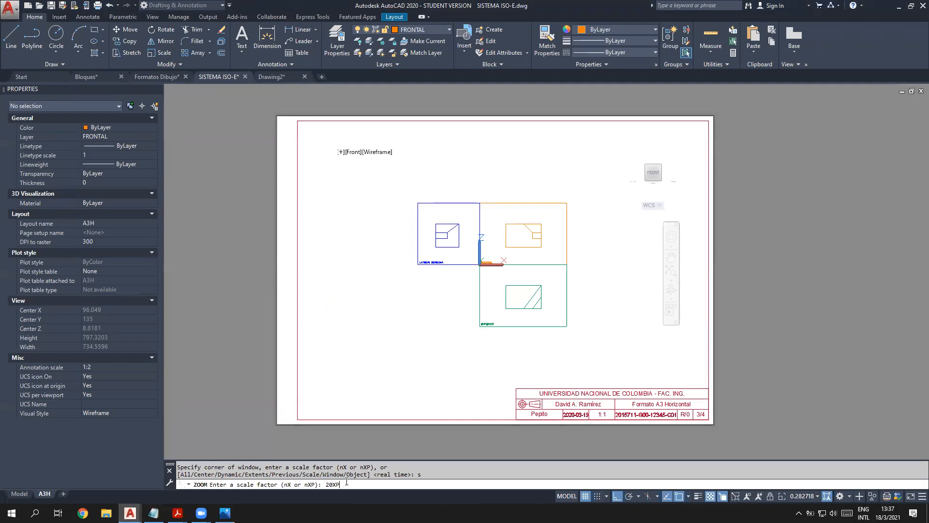
key(Escape)
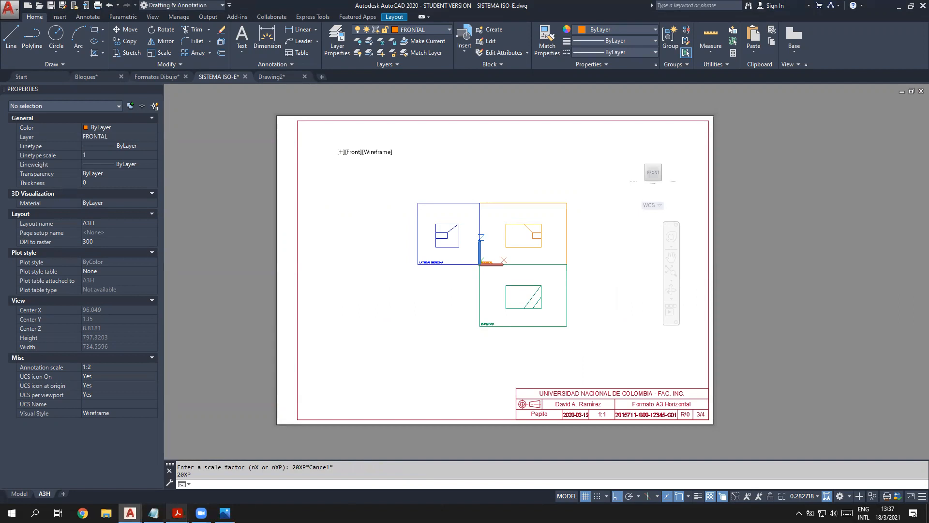
Step: Reopen Factor XP.pdf and examine the example of a drawing in metres printed at 1:50
click(178, 512)
click(238, 485)
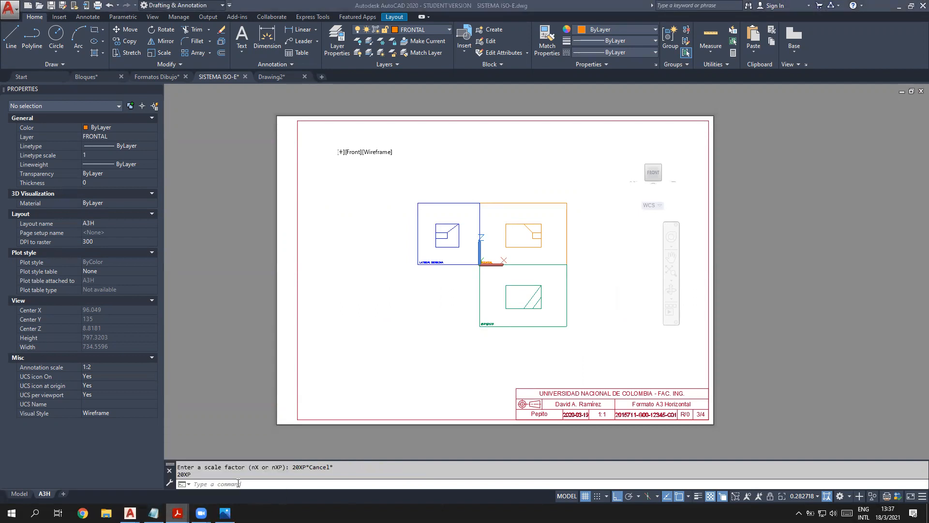
click(177, 513)
click(147, 485)
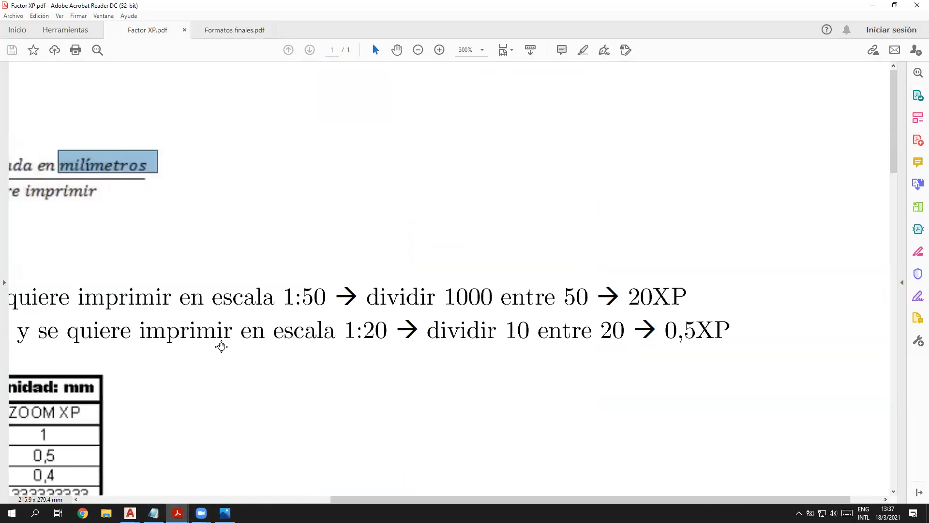
click(277, 202)
scroll(285, 222, up, 1)
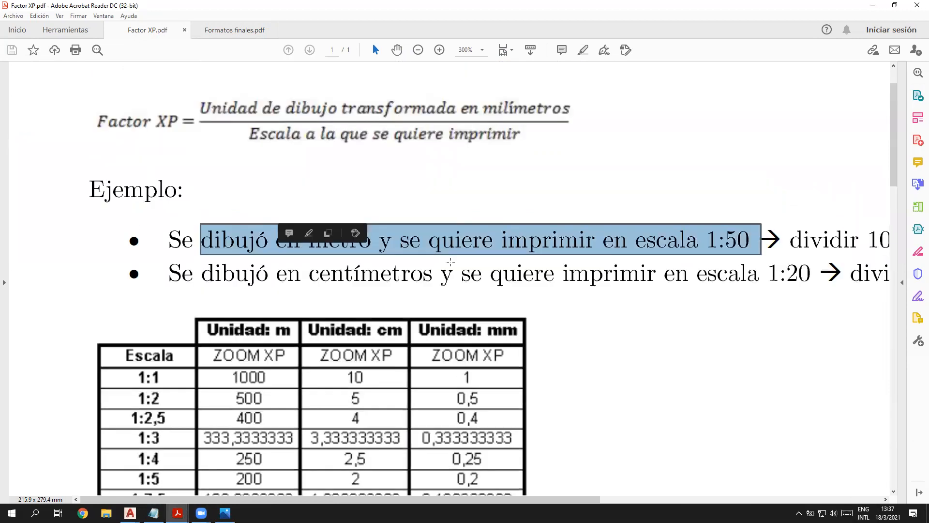
Step: Examine the XP factor formula's millimetre numerator against the metre example at 1:50 and its division of 1000 by 50
click(451, 262)
drag(198, 104, 337, 110)
click(312, 168)
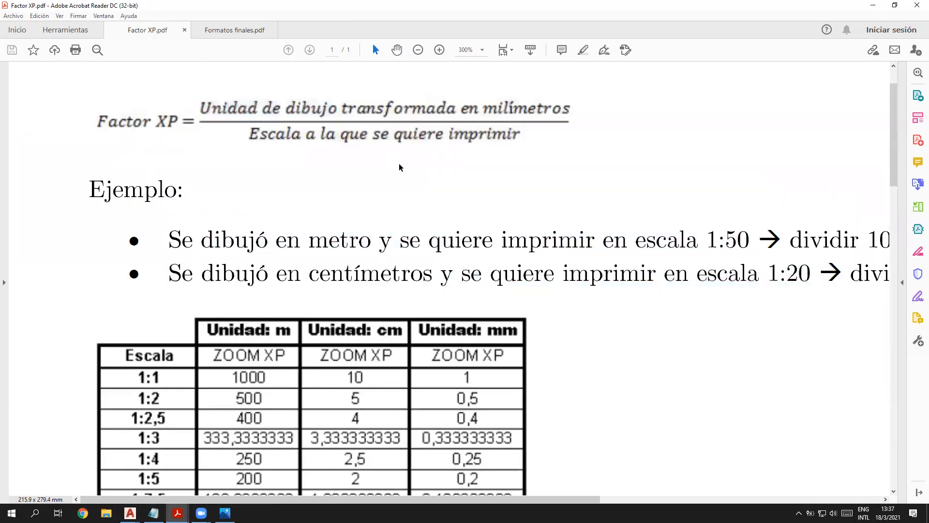
drag(494, 99, 579, 119)
double_click(331, 247)
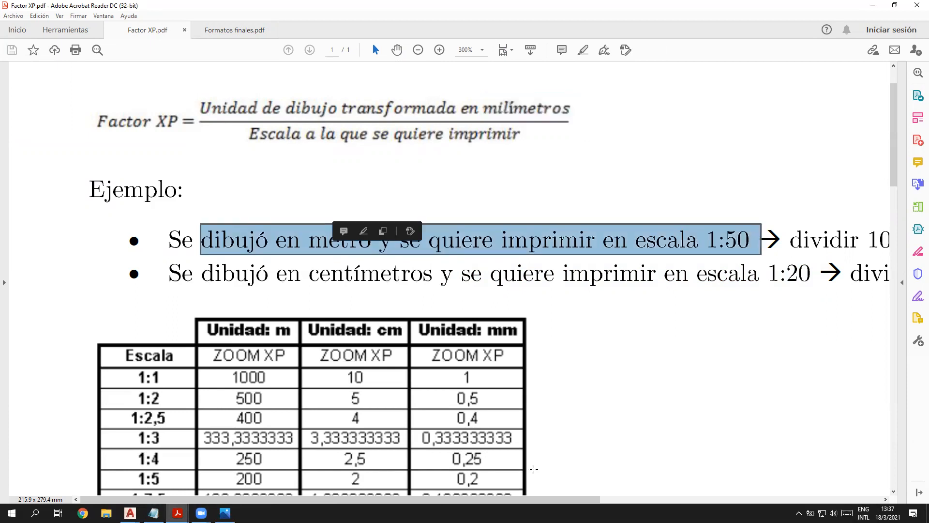
click(591, 289)
drag(580, 497, 676, 498)
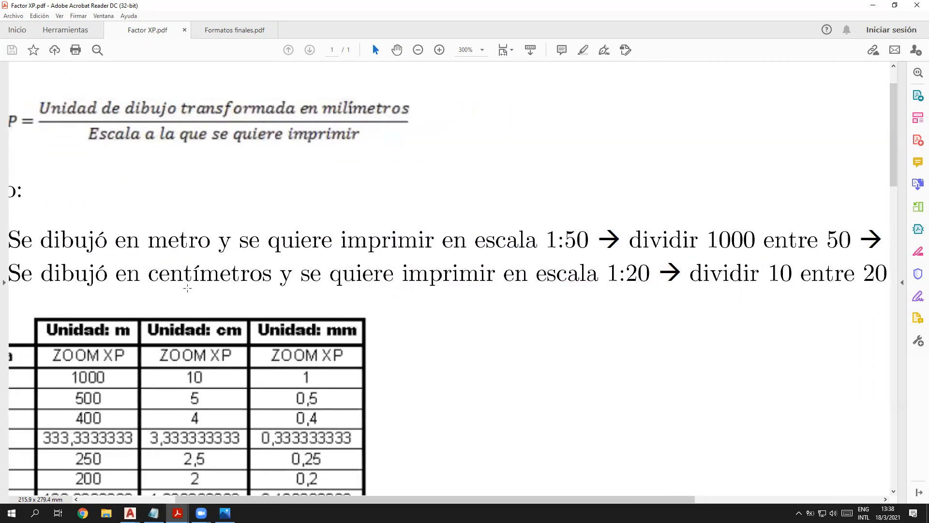
Step: Examine the example of a drawing in centimetres printed at 1:20, through to its resulting XP factor
double_click(215, 275)
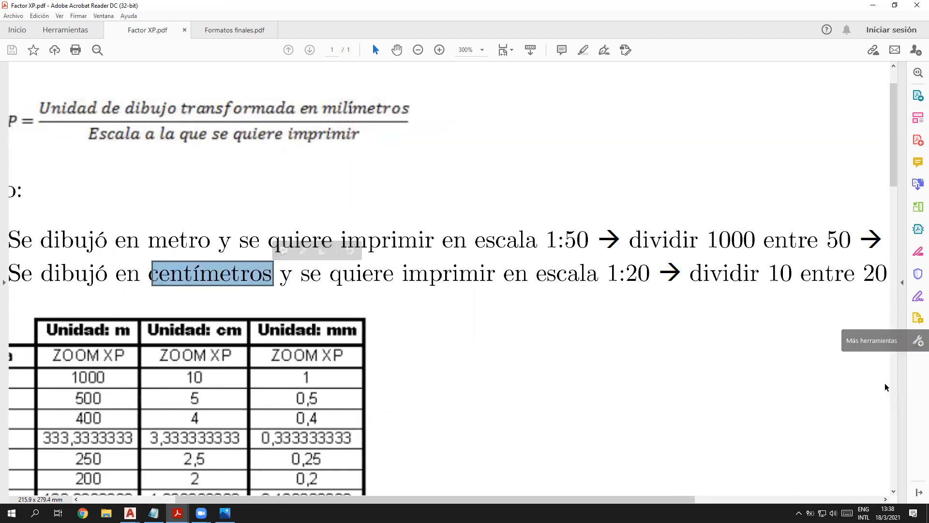
click(399, 293)
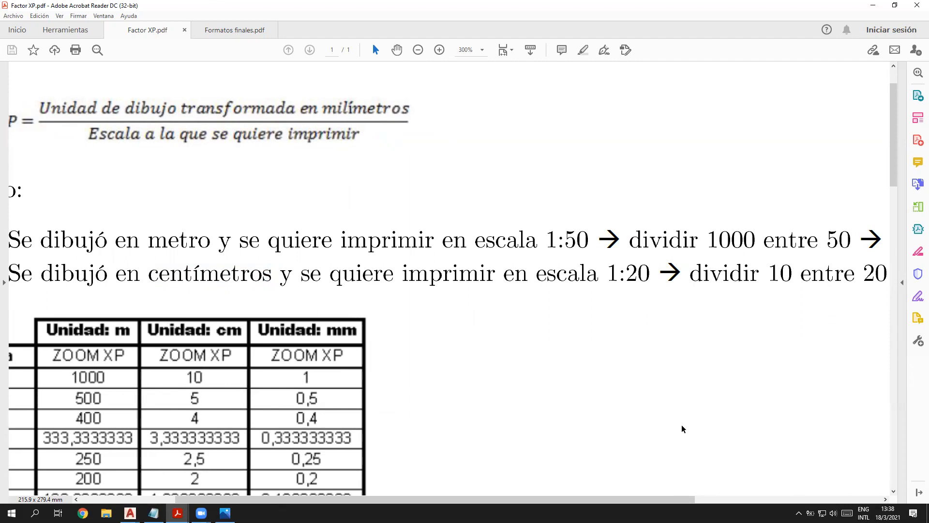
drag(154, 268, 272, 273)
click(771, 280)
drag(669, 500, 764, 500)
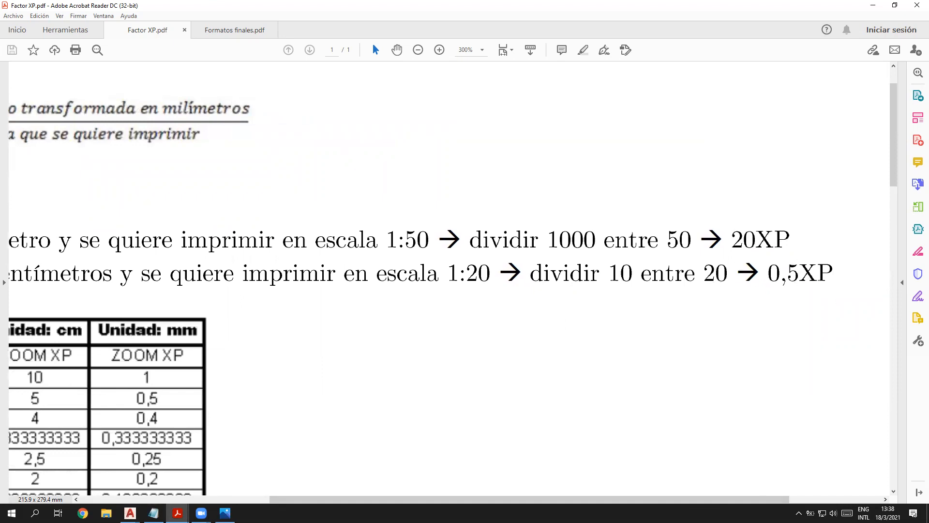
Step: Return to SISTEMA ISO-E in AutoCAD and clear any pending command
mouse_move(130, 513)
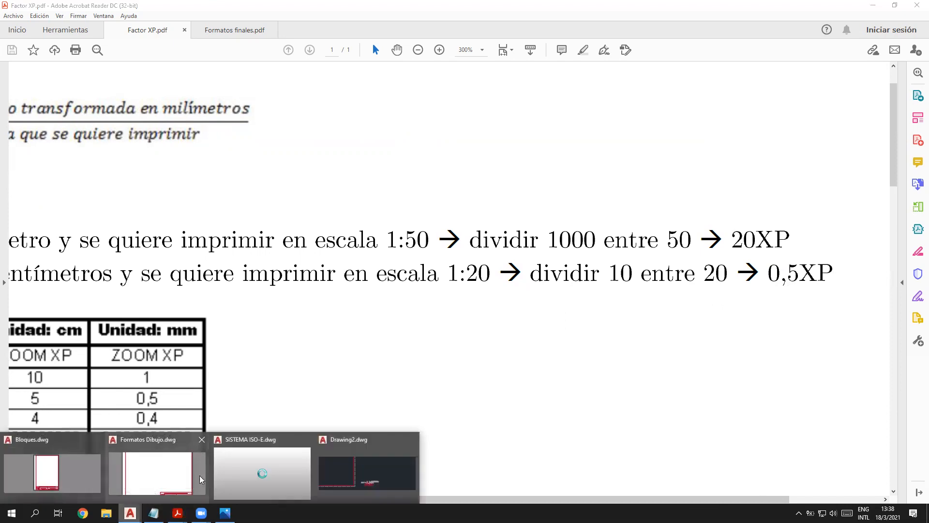
click(309, 484)
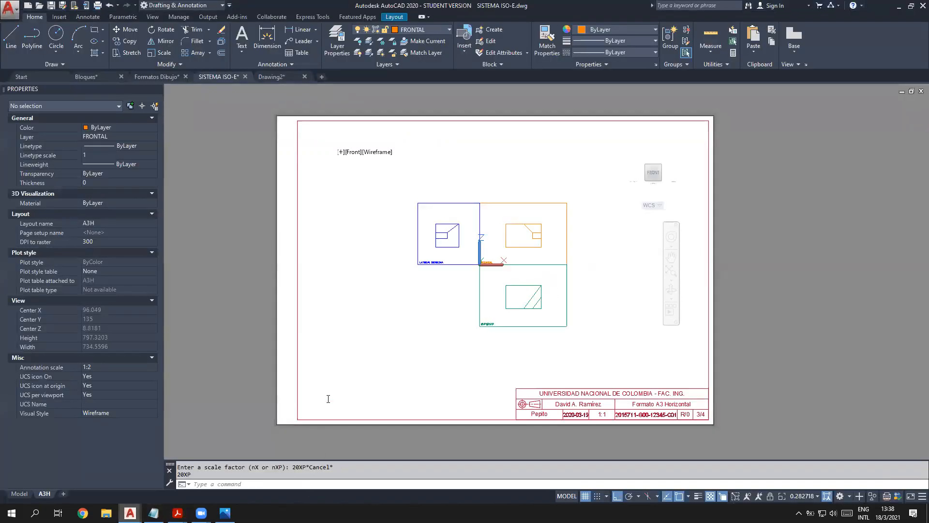
key(Escape)
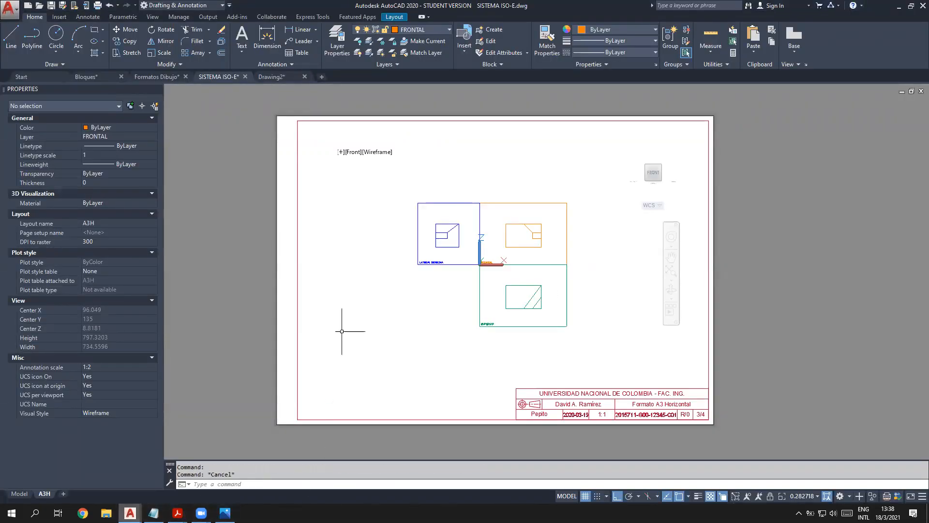
Step: Reopen Factor XP.pdf and examine the full Zoom XP table of scales for metres, centimetres and millimetres
mouse_move(177, 512)
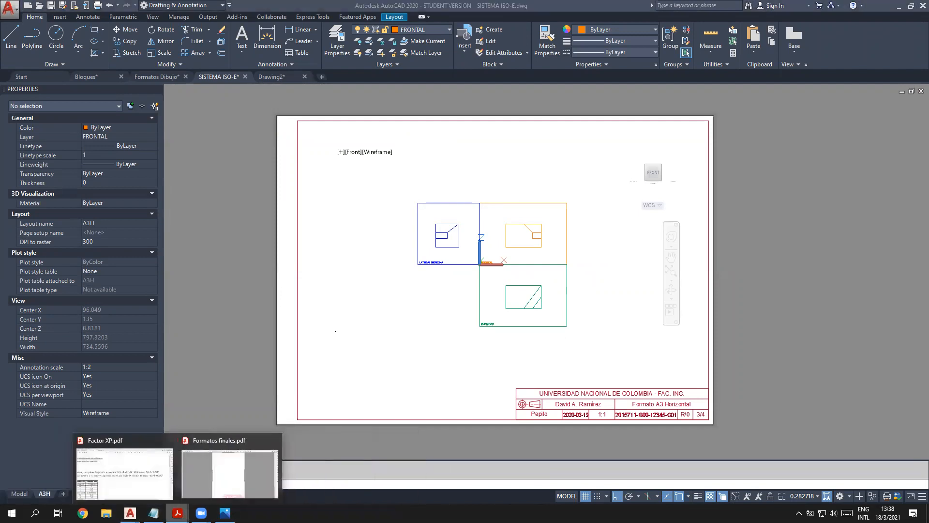
click(147, 480)
middle_drag(425, 381, 343, 388)
scroll(343, 388, down, 3)
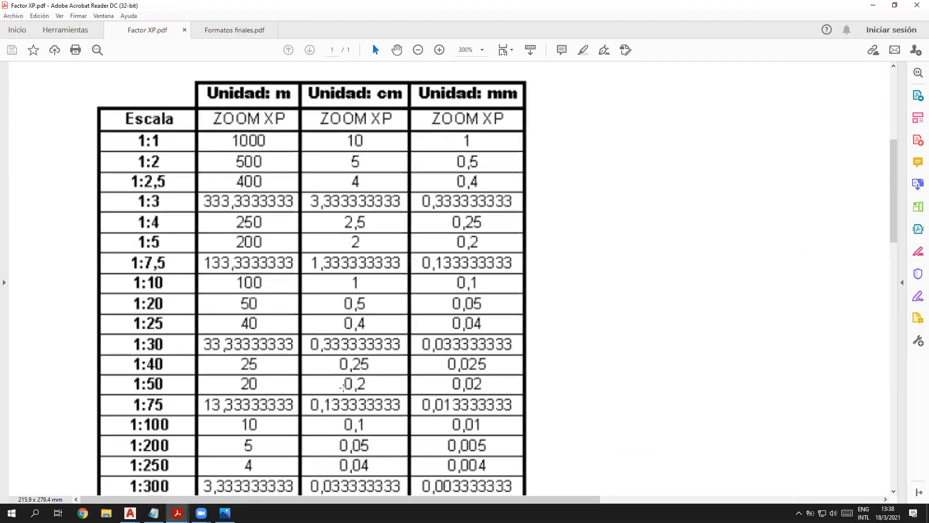
ctrl+scroll(343, 388, down, 1)
ctrl+scroll(343, 388, down, 1)
scroll(269, 382, down, 5)
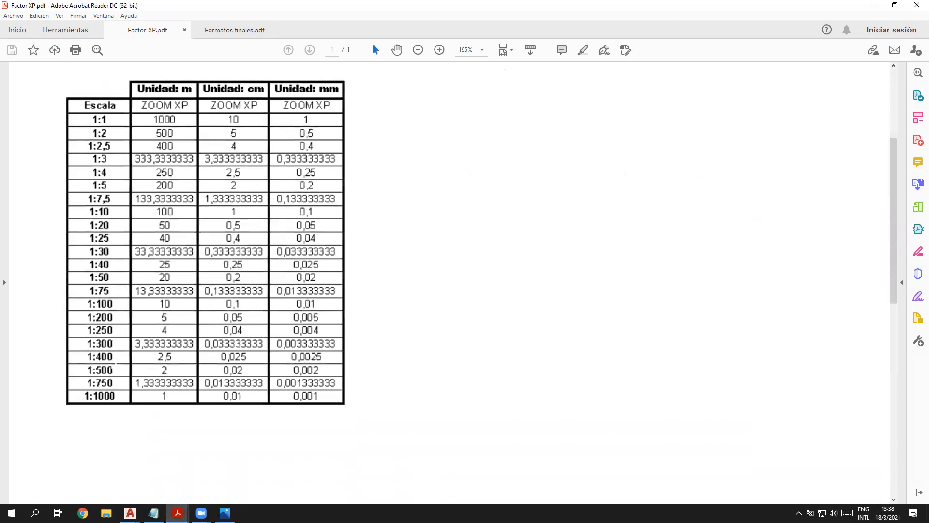
scroll(111, 359, up, 1)
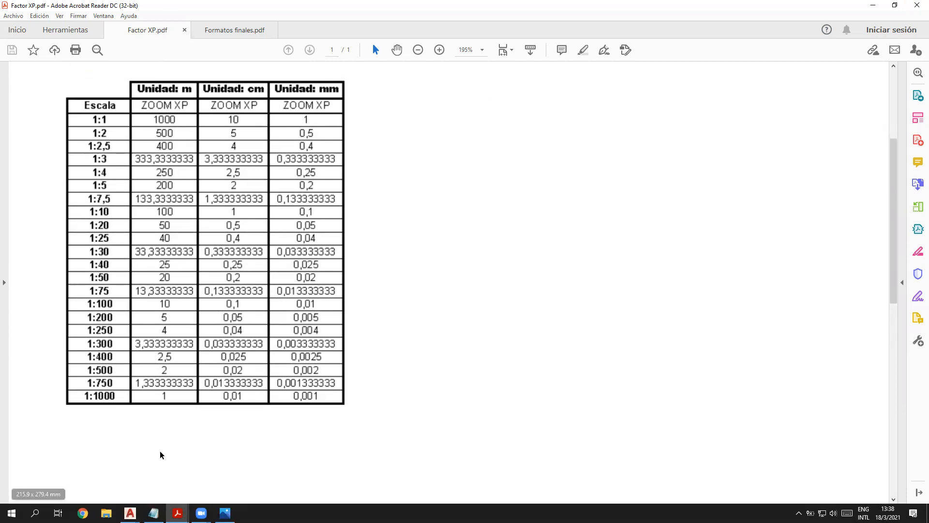
Step: Return to SISTEMA ISO-E, review the A3H layout's page setup and plot scale, and leave the settings without changes
click(130, 513)
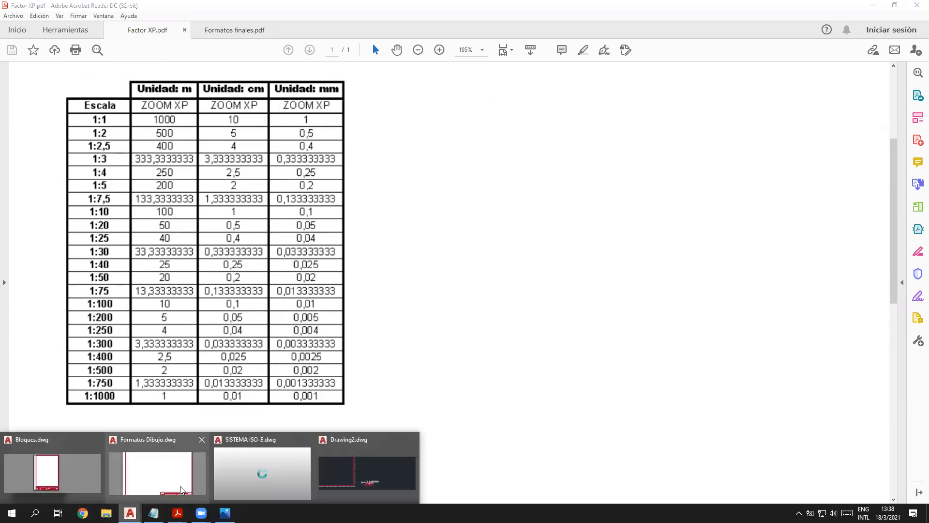
click(279, 481)
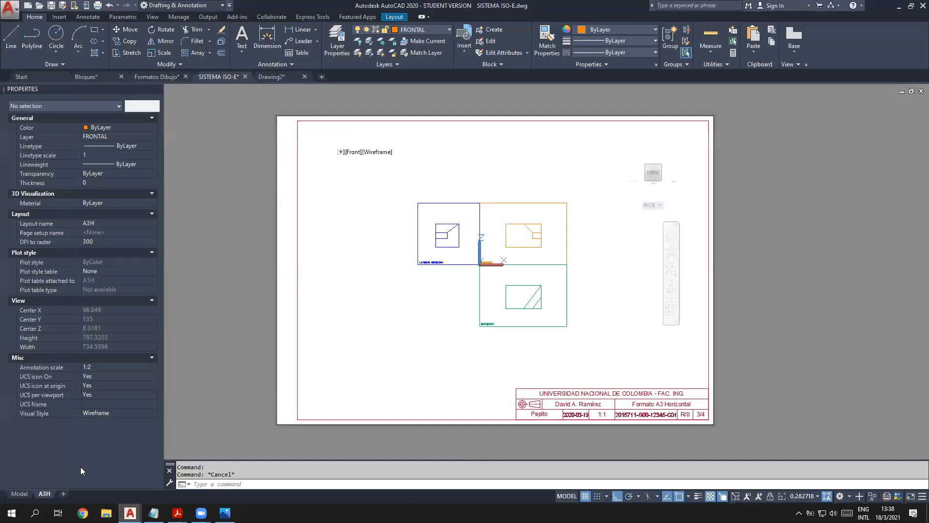
right_click(45, 493)
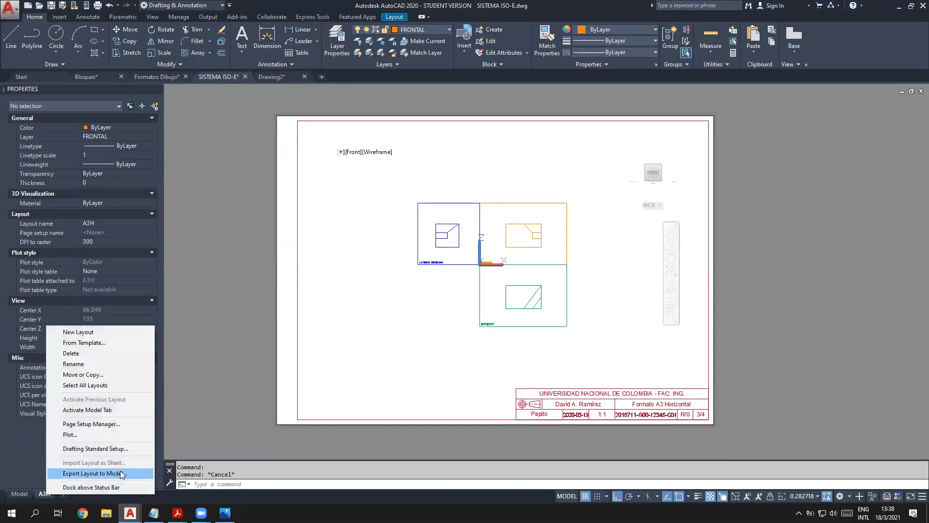
click(102, 423)
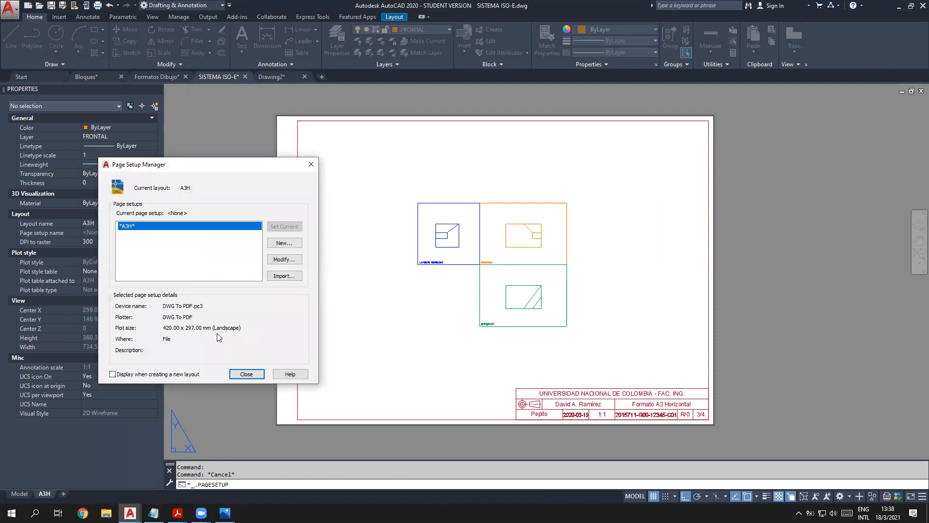
click(280, 260)
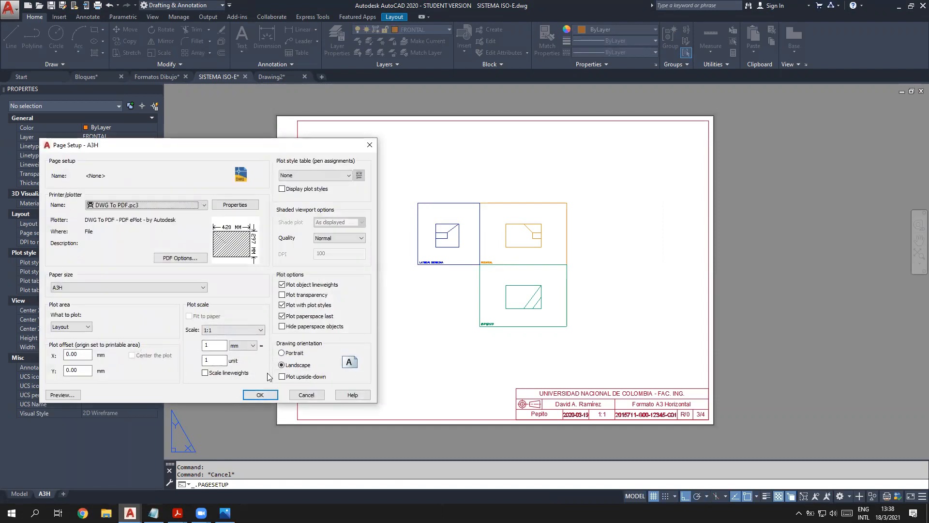
click(306, 395)
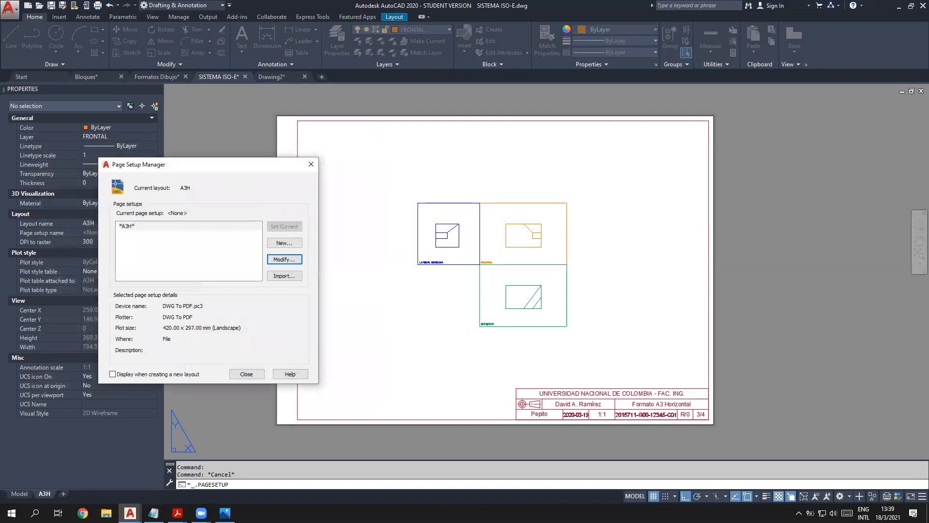
Step: Reopen Factor XP.pdf and examine the table's 1:4 row, its millimetre and centimetre columns, and the centimetre factor for 1:5
mouse_move(177, 513)
click(125, 482)
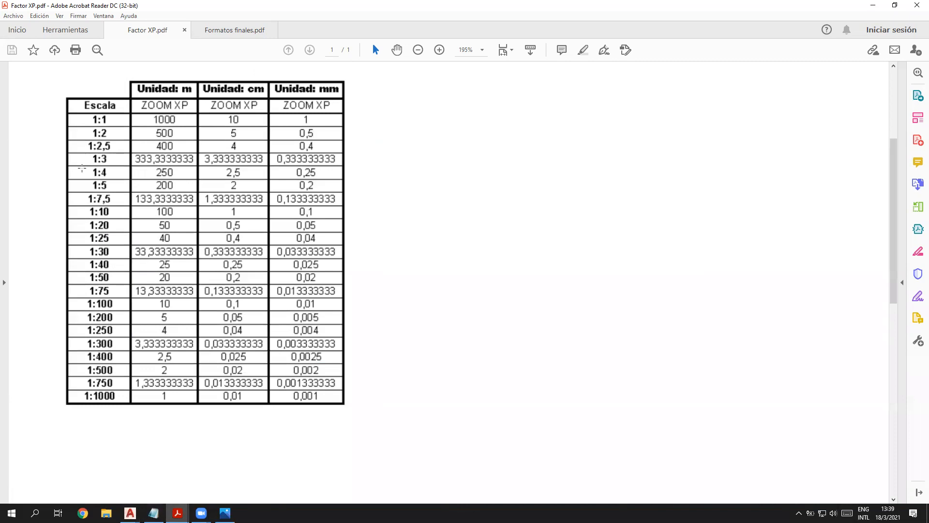
drag(65, 165, 339, 177)
click(445, 211)
scroll(242, 153, up, 2)
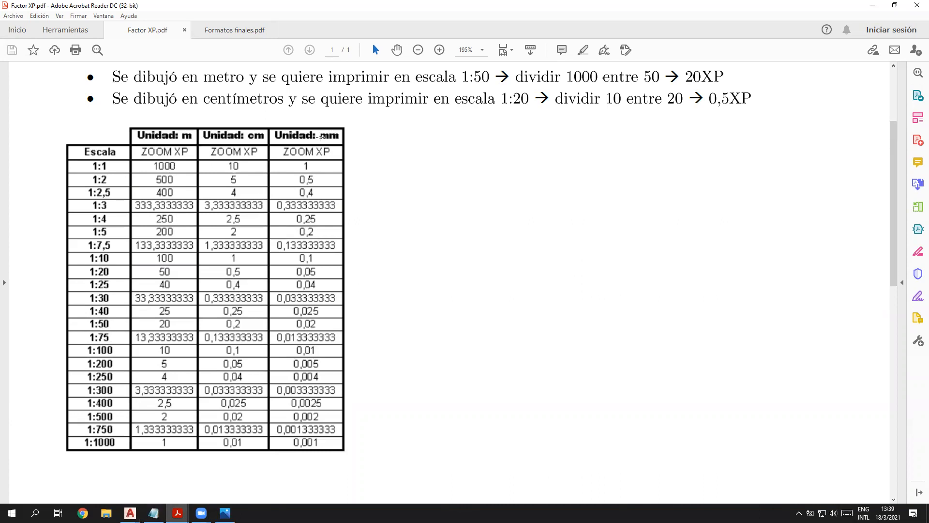
drag(272, 127, 344, 144)
click(204, 179)
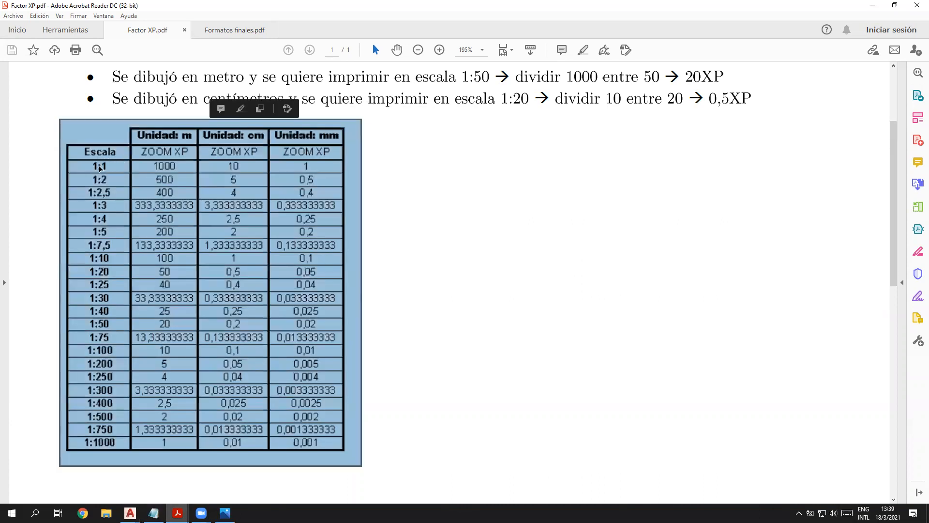
click(95, 169)
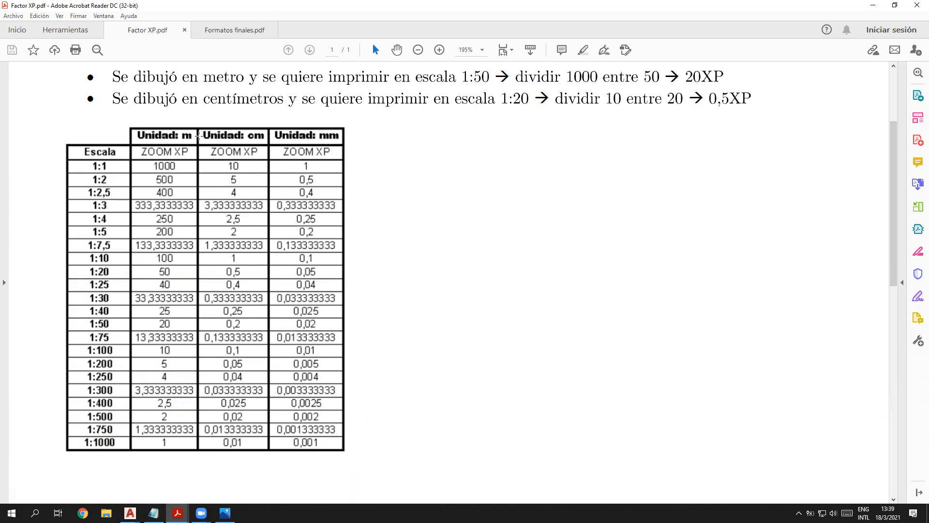
drag(199, 131, 268, 141)
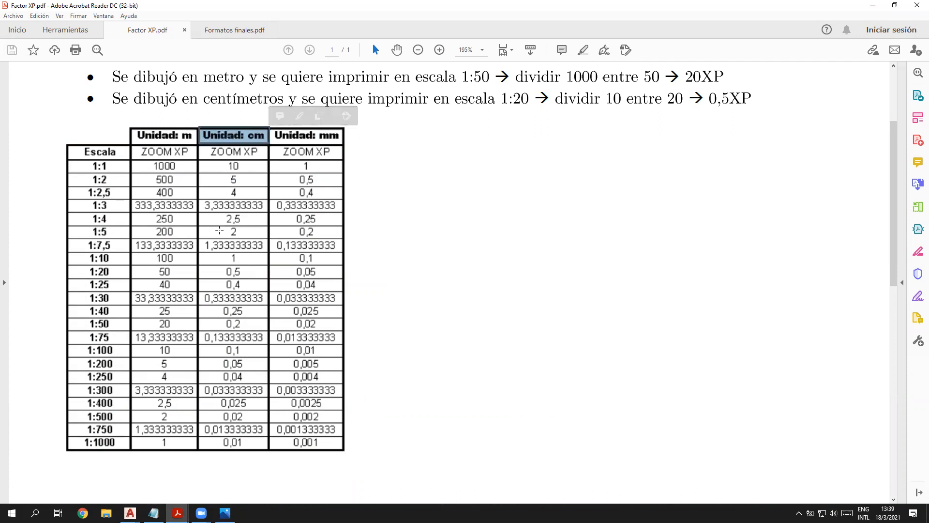
click(240, 235)
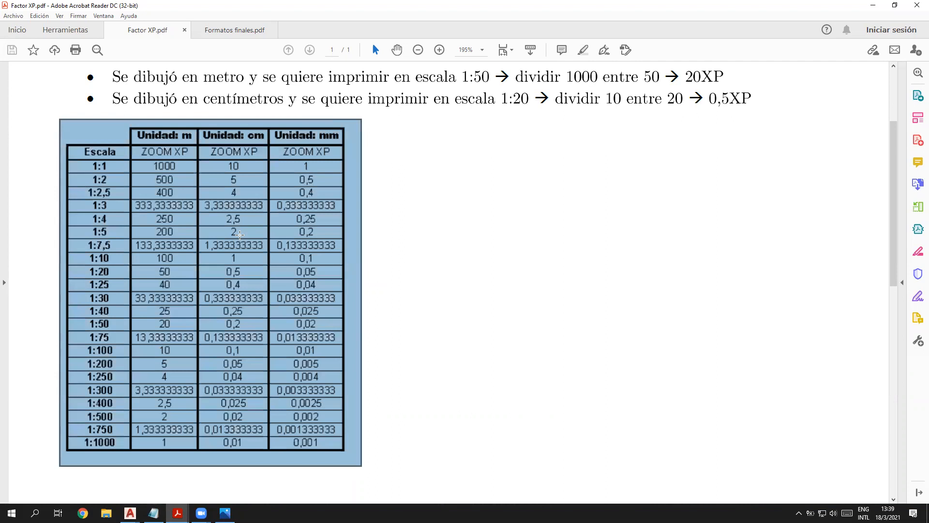
click(240, 236)
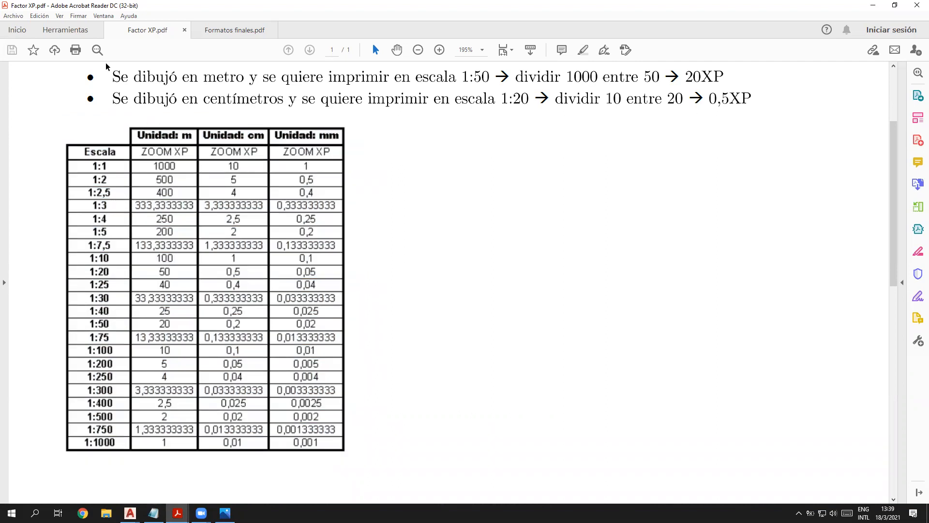
Step: Check the 1:50 metre example against its table value, and examine the table's 1:20 row
drag(109, 70, 764, 81)
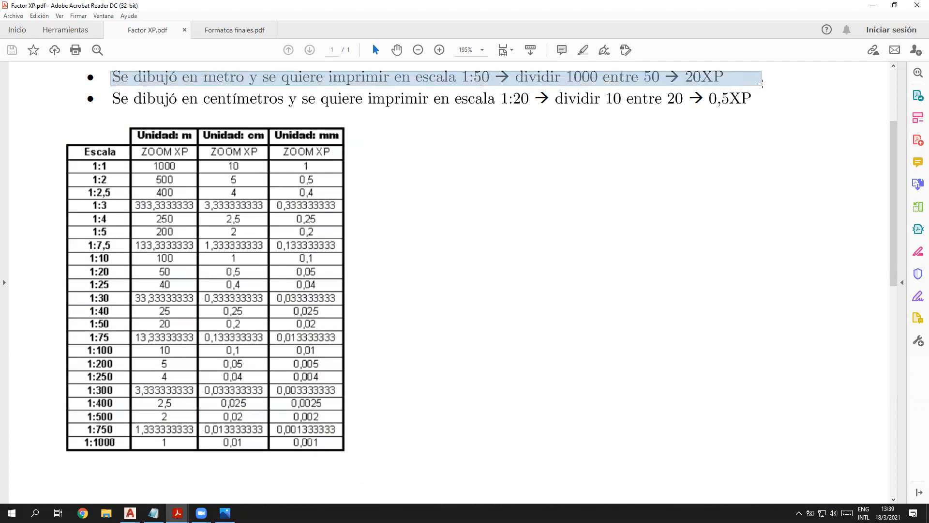
drag(111, 76, 491, 78)
click(310, 140)
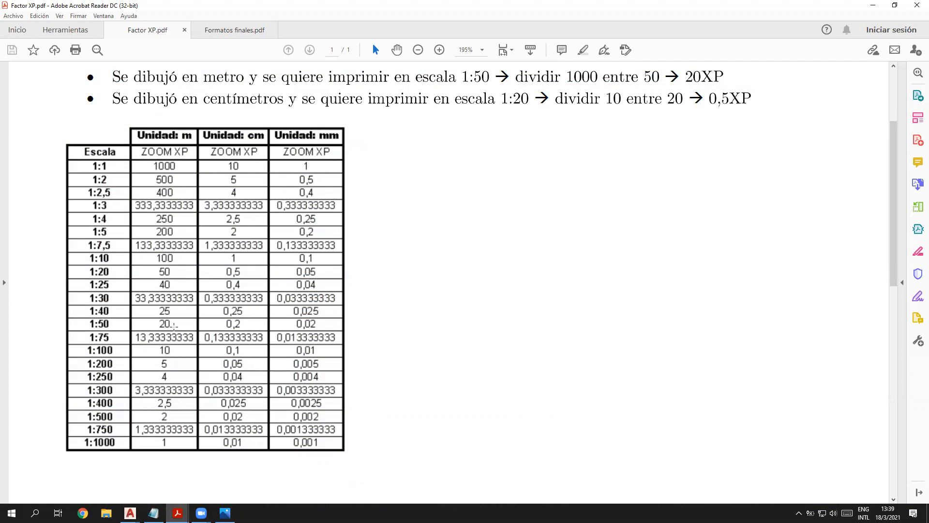
drag(154, 318, 179, 331)
click(535, 238)
drag(68, 267, 341, 277)
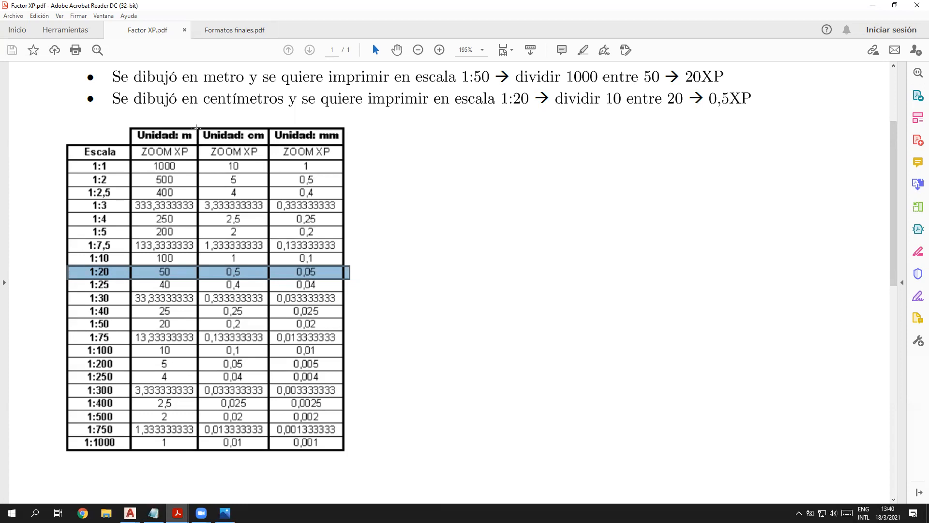
click(231, 272)
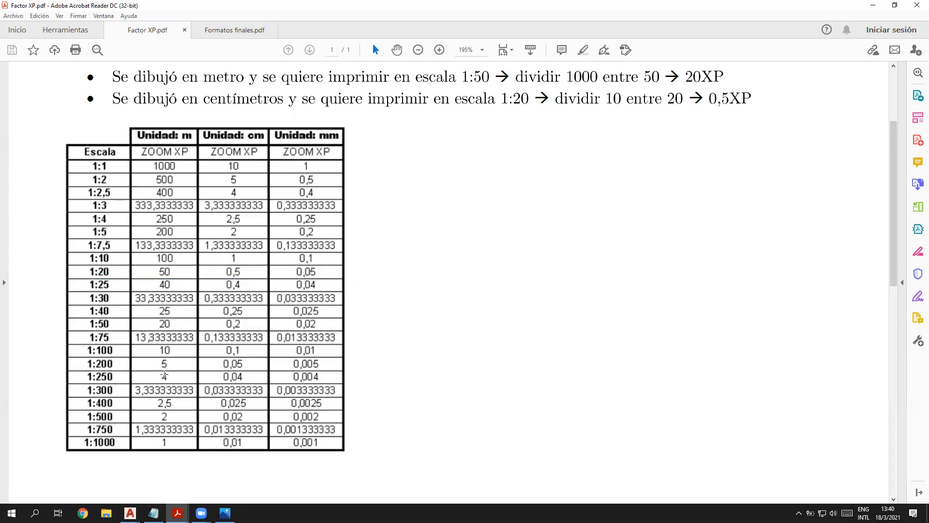
scroll(219, 332, down, 1)
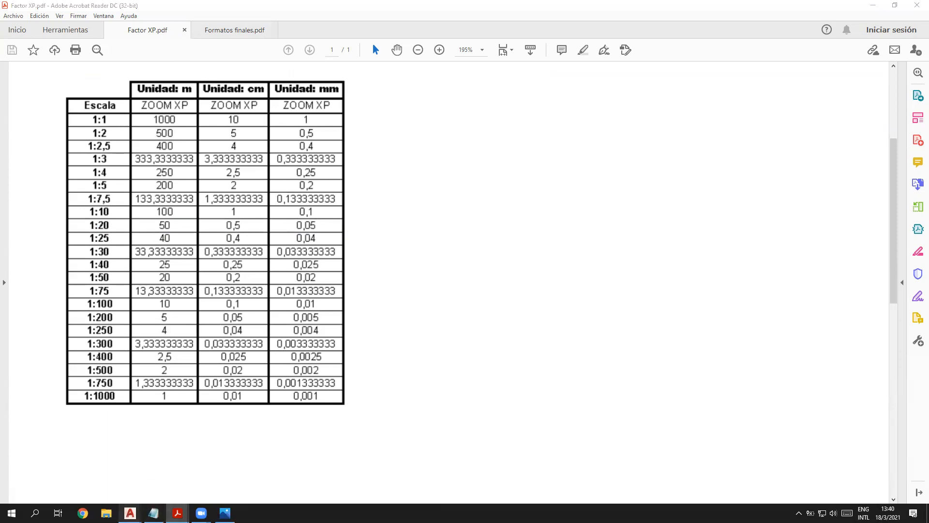
Step: Return to SISTEMA ISO-E, close the page setup manager, and reposition the projections inside the active A3H viewport
mouse_move(130, 512)
click(274, 477)
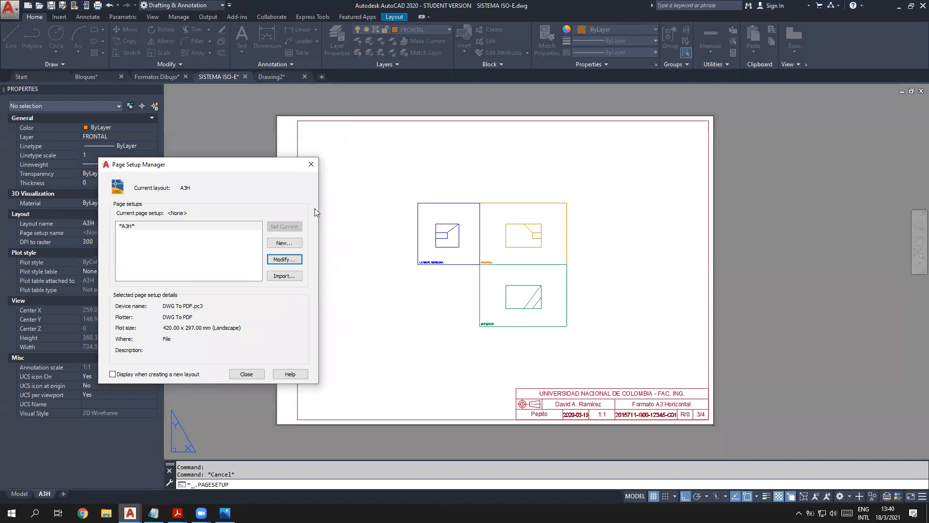
click(310, 167)
double_click(472, 311)
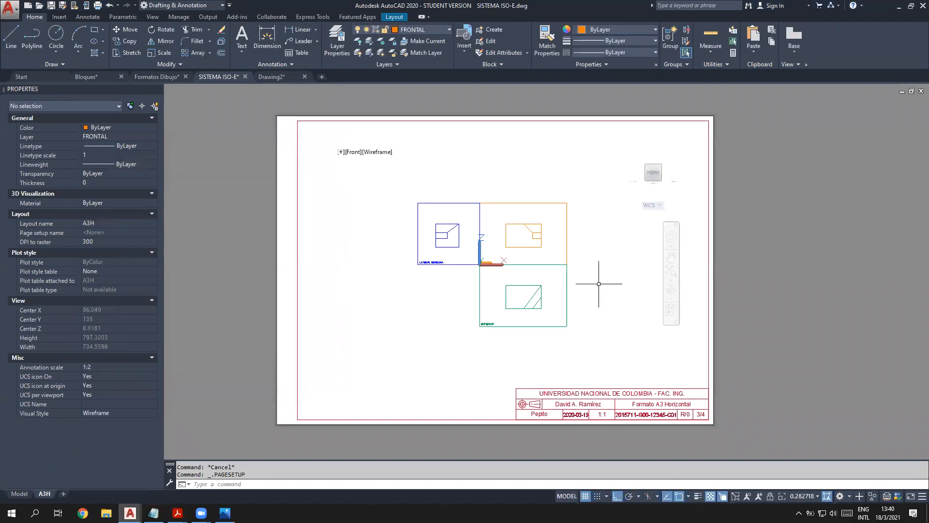
middle_drag(644, 340, 622, 348)
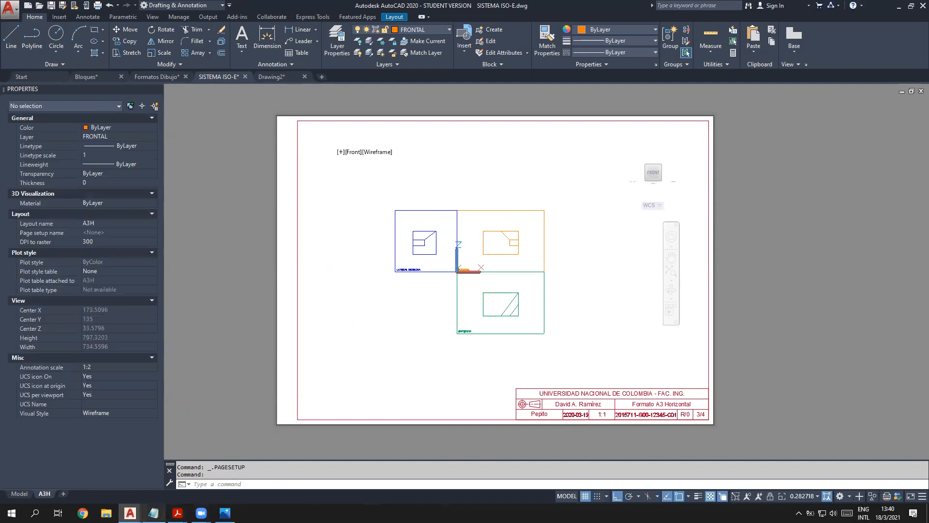
Step: Consult the Zoom XP factor table in Factor XP.pdf, and return to the SISTEMA ISO-E drawing
click(129, 513)
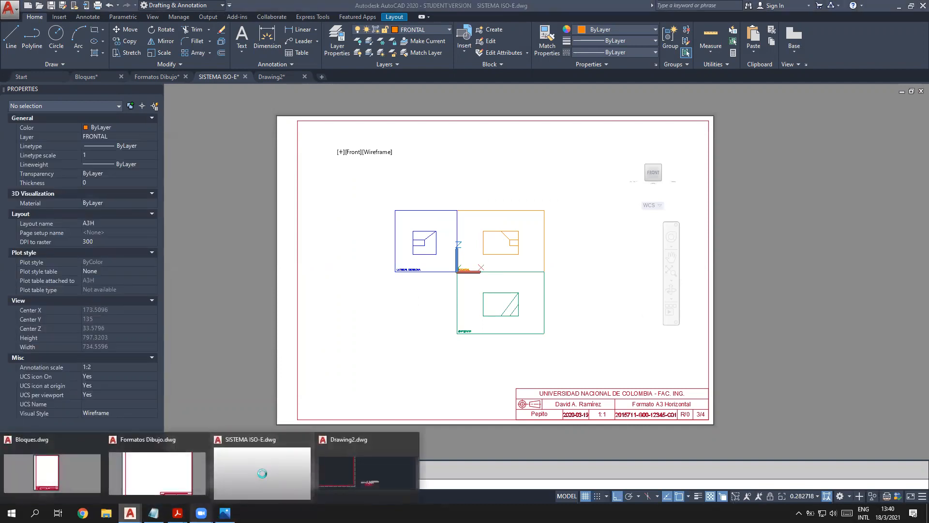
mouse_move(177, 513)
click(121, 477)
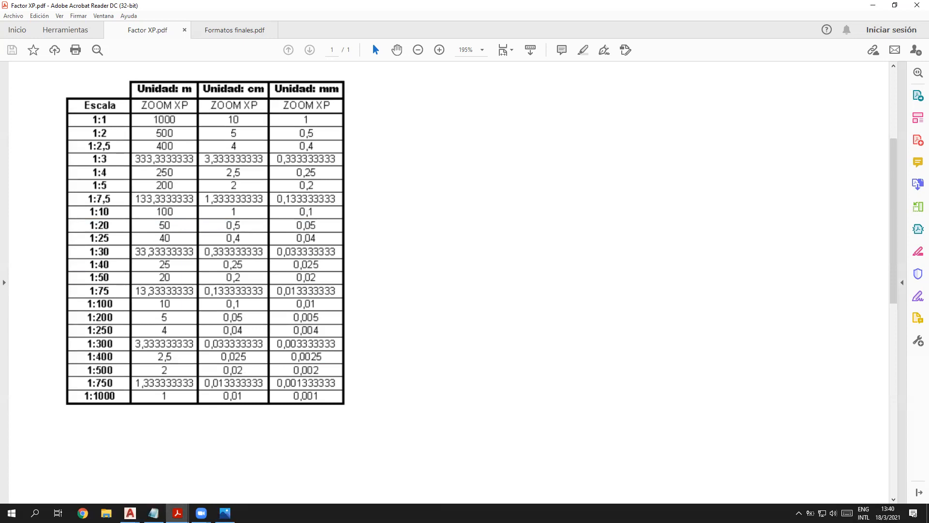
mouse_move(130, 513)
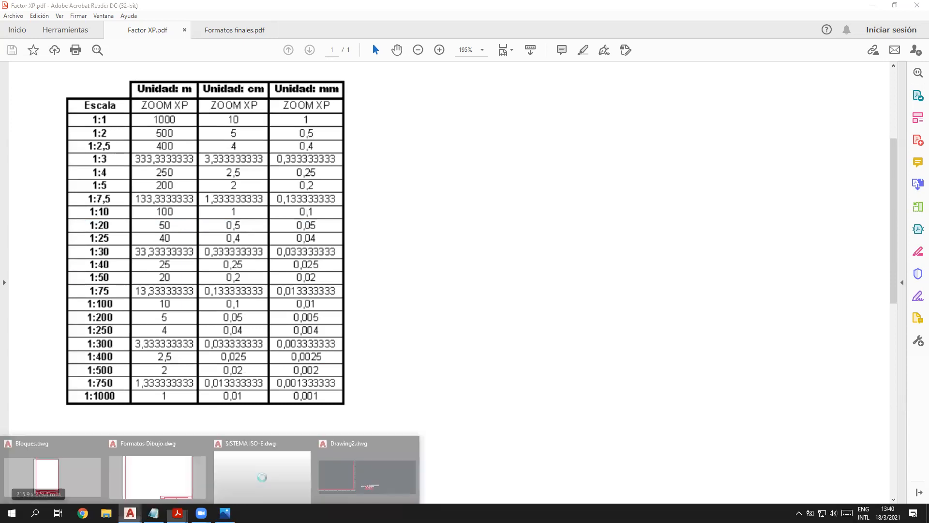
click(246, 468)
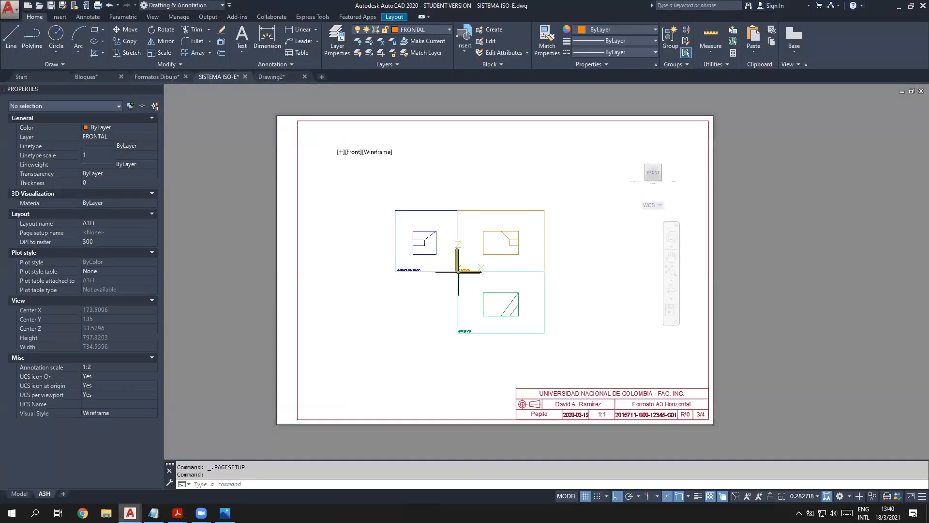
Step: Enlarge the three projections inside the active A3H viewport and position them clear of the title block
scroll(435, 267, up, 2)
scroll(466, 273, down, 2)
scroll(465, 272, up, 1)
scroll(466, 273, up, 1)
middle_drag(486, 274, 529, 272)
key(Escape)
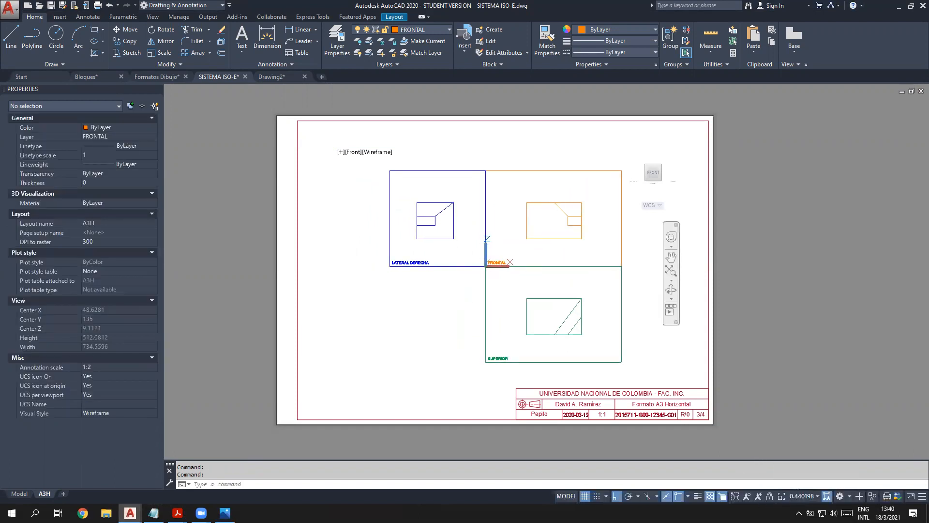
scroll(627, 301, up, 1)
middle_drag(547, 250, 583, 261)
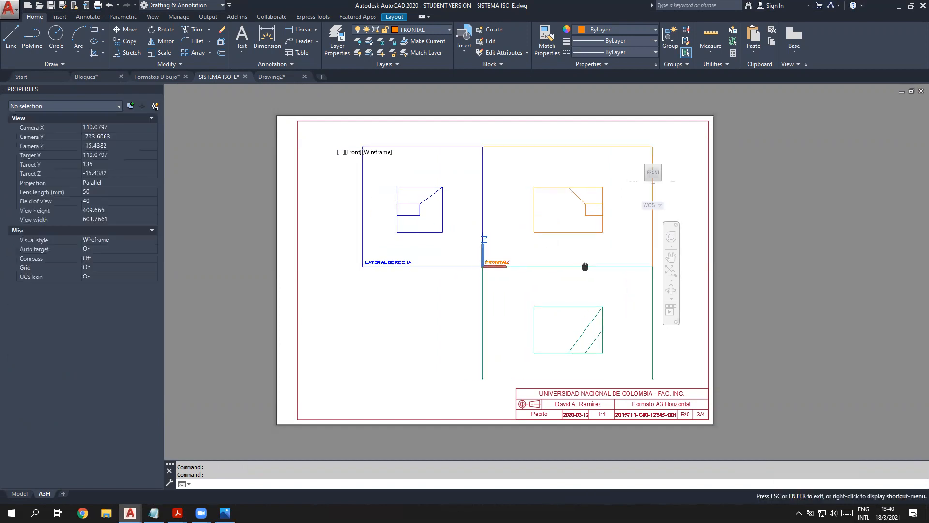
scroll(583, 261, down, 3)
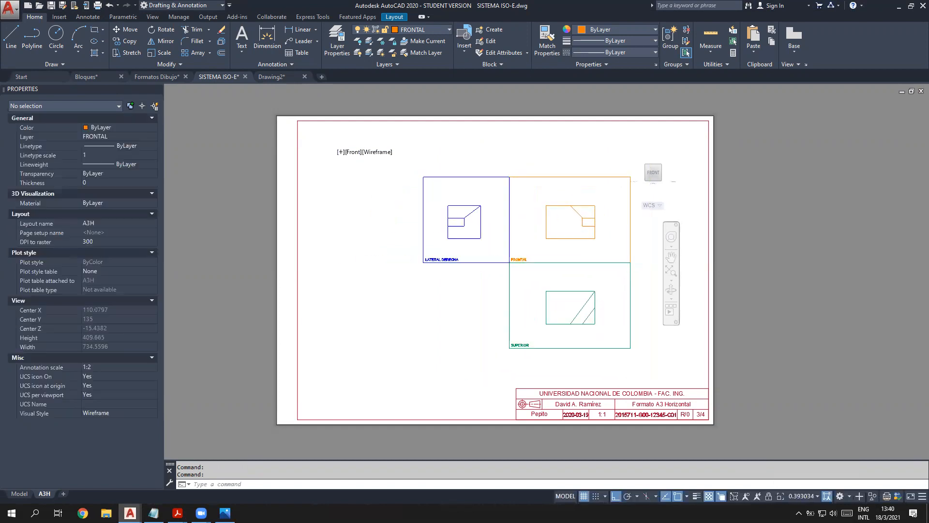
scroll(556, 257, up, 2)
middle_drag(566, 260, 545, 261)
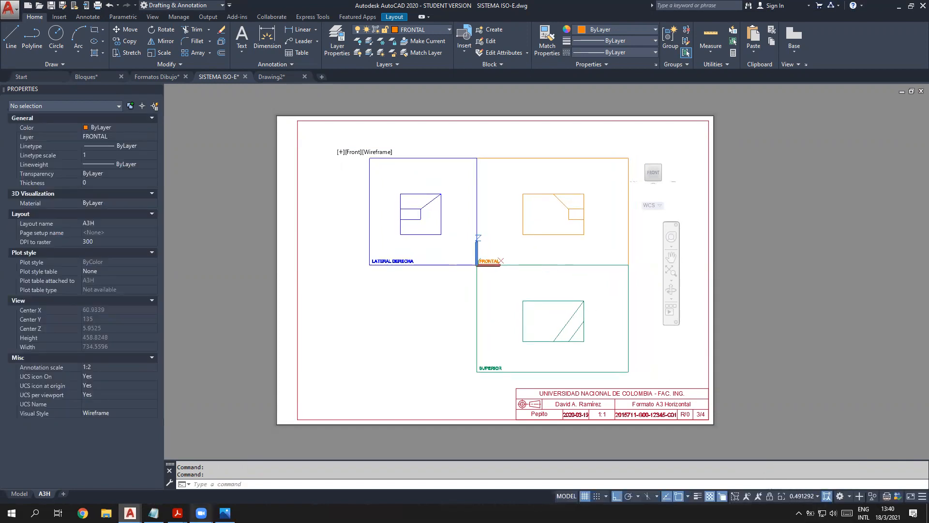
Step: Look up the millimetre factor for scale 1:2 in Factor XP.pdf, and return to SISTEMA ISO-E
mouse_move(177, 512)
click(127, 474)
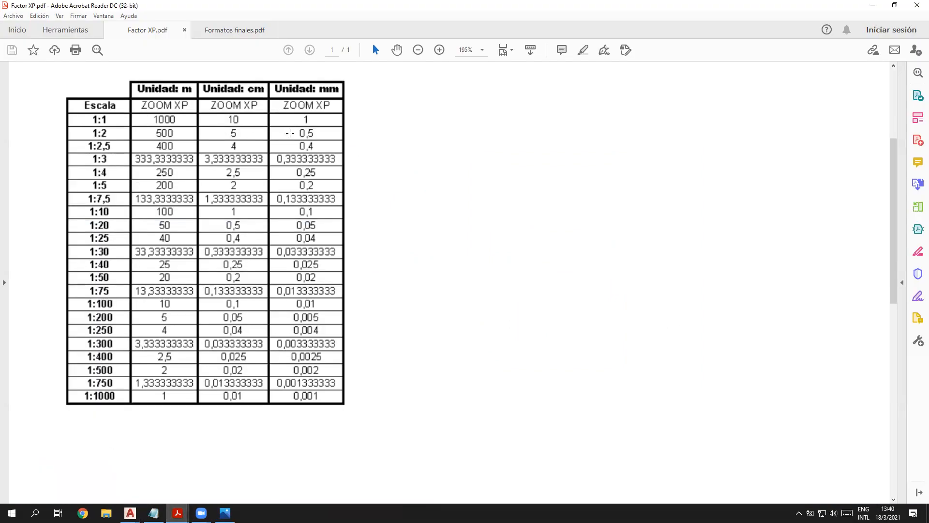
drag(294, 131, 317, 139)
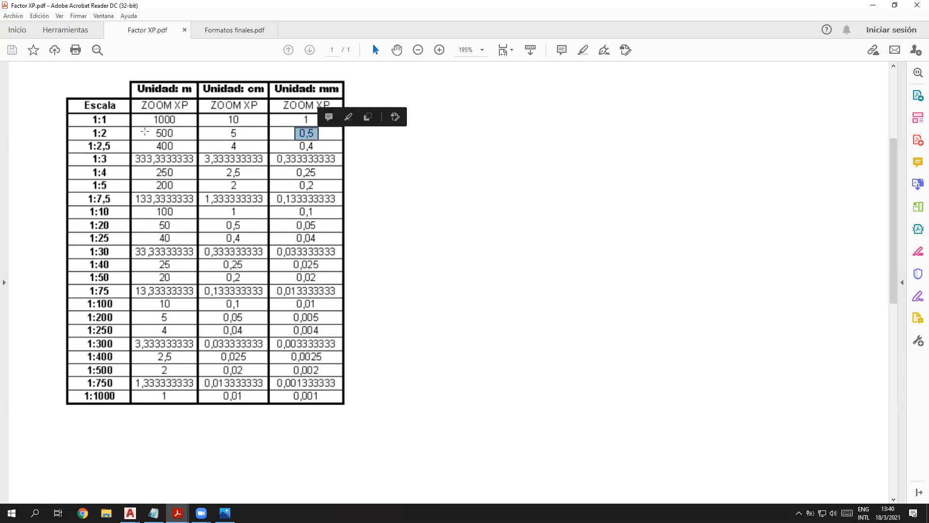
drag(87, 130, 117, 135)
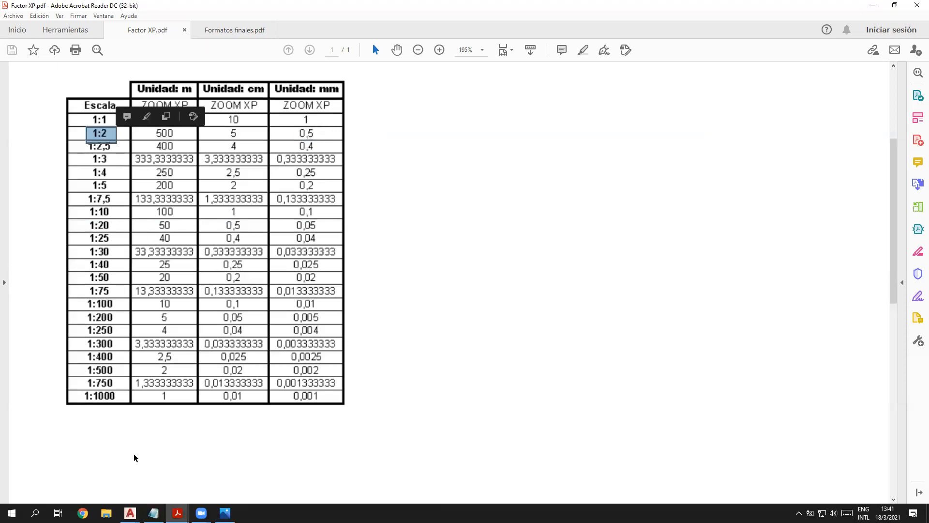
mouse_move(130, 513)
click(262, 481)
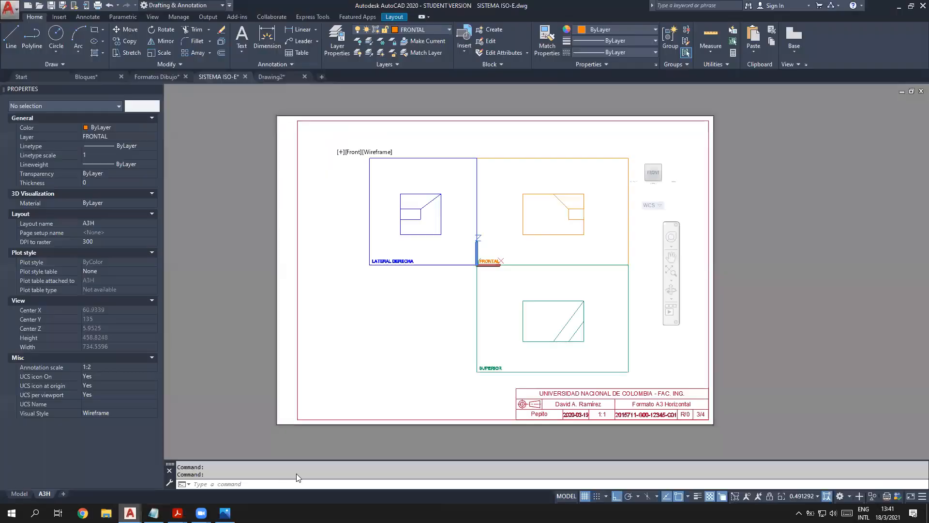
Step: Check the list of viewport scales, and examine the whole millimetre column of the table in Factor XP.pdf
click(816, 496)
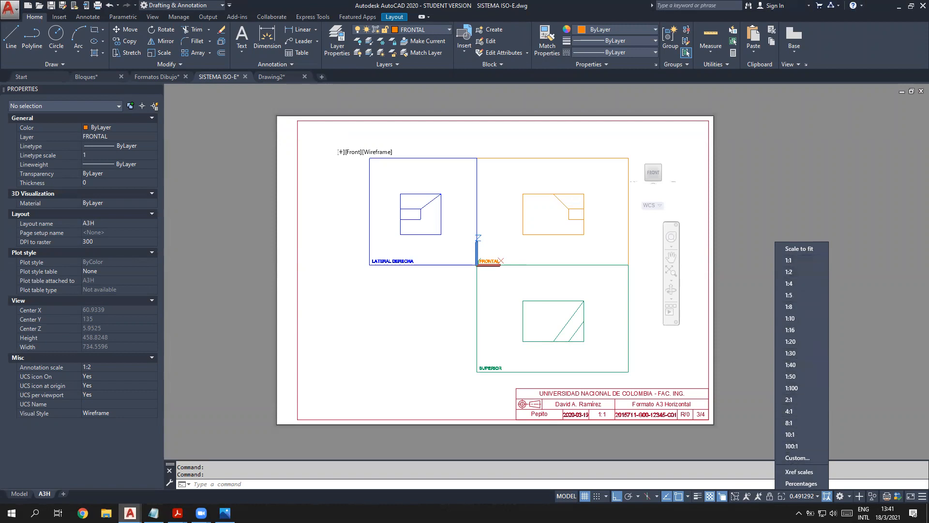
click(177, 513)
click(124, 472)
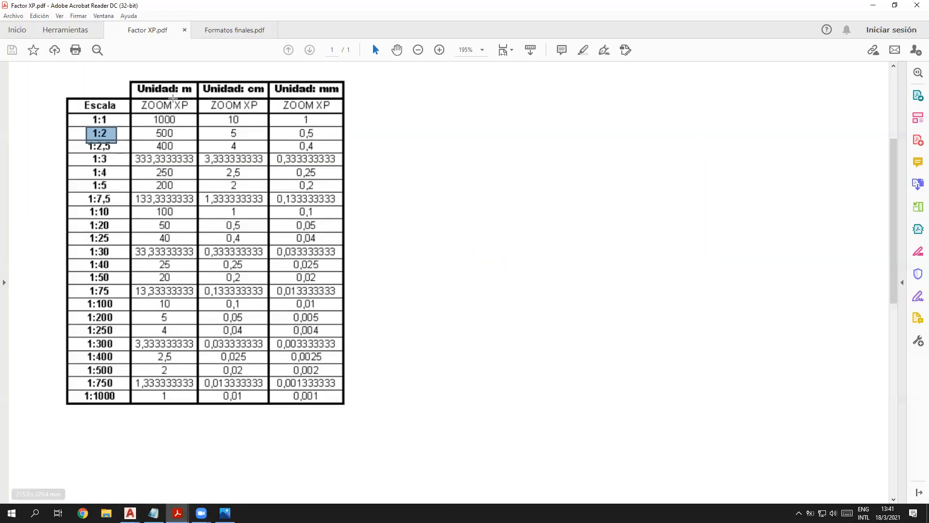
click(147, 87)
click(312, 128)
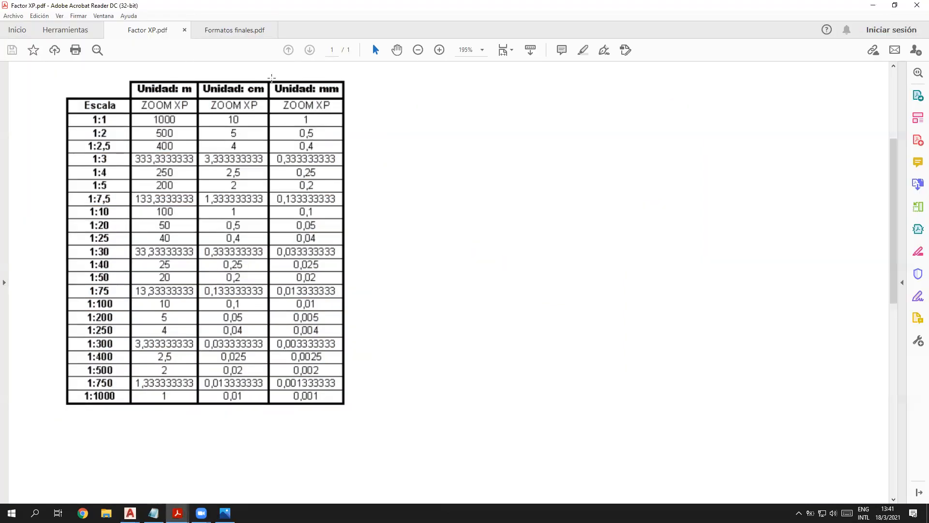
drag(267, 75, 344, 405)
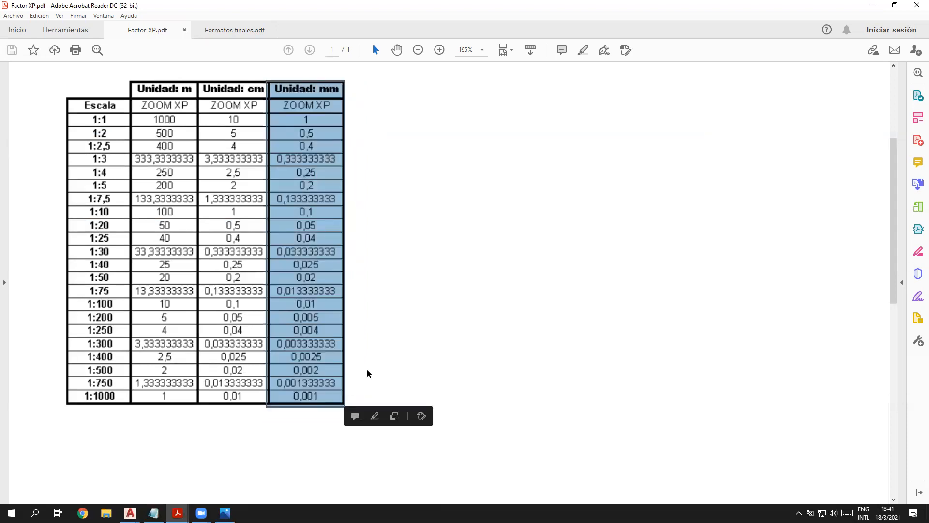
click(492, 270)
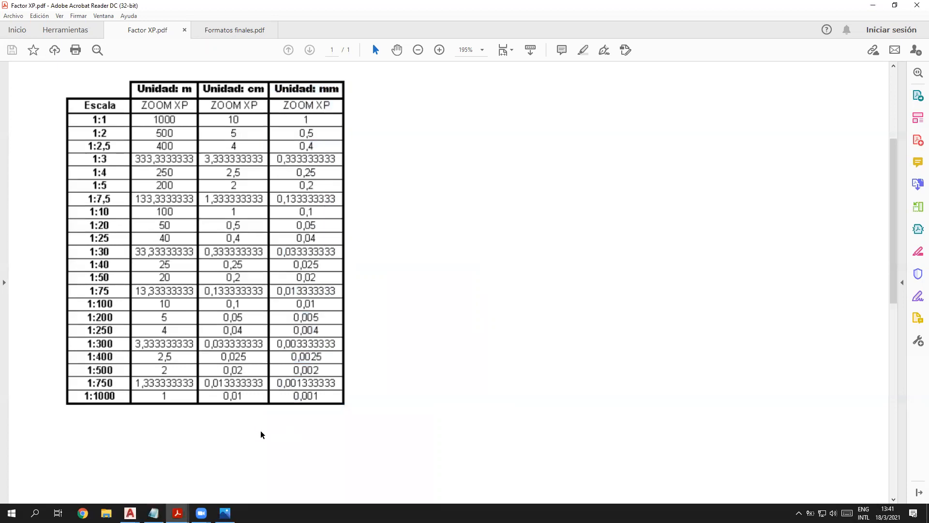
Step: Return to SISTEMA ISO-E and review the available viewport scales again without choosing one
click(131, 512)
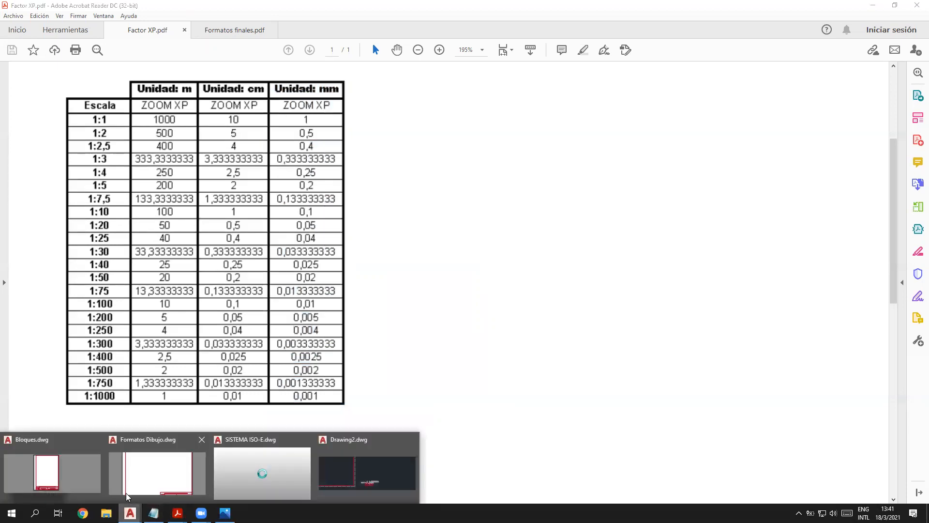
click(250, 467)
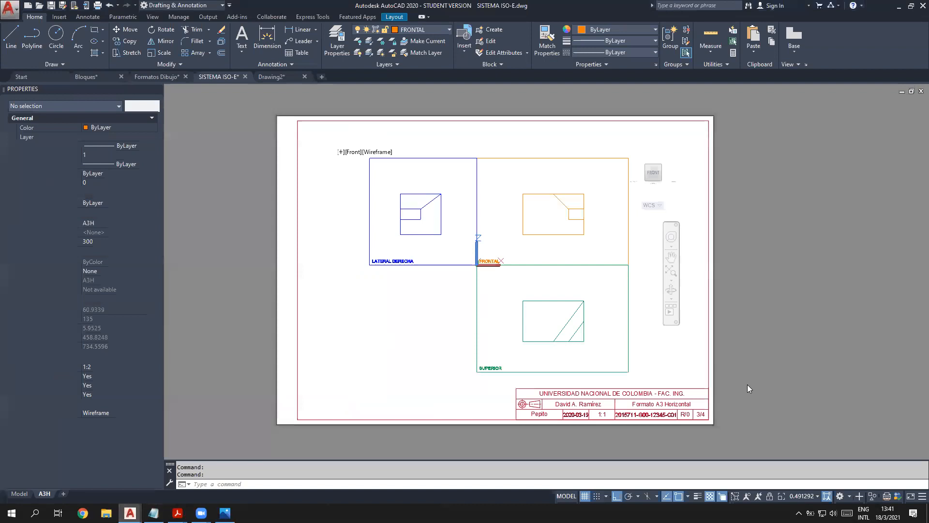
click(817, 496)
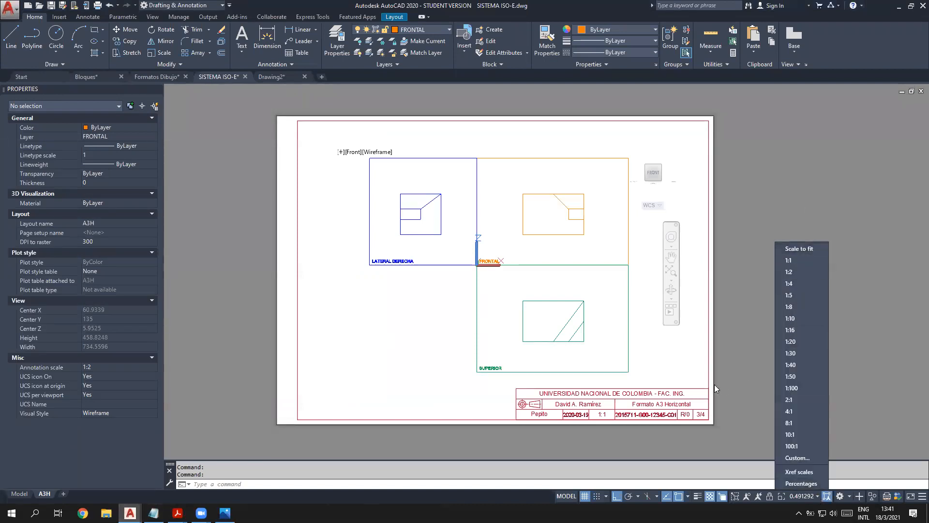
click(747, 320)
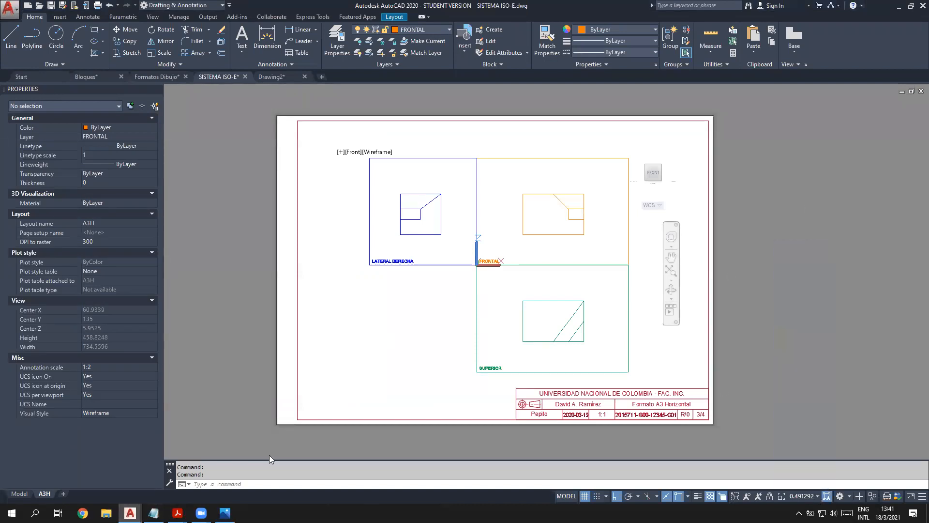
Step: Scale the projections in the A3H viewport to 1:2 using Zoom Scale with a factor of 0.5XP
click(219, 484)
text(ZOOM)
key(Return)
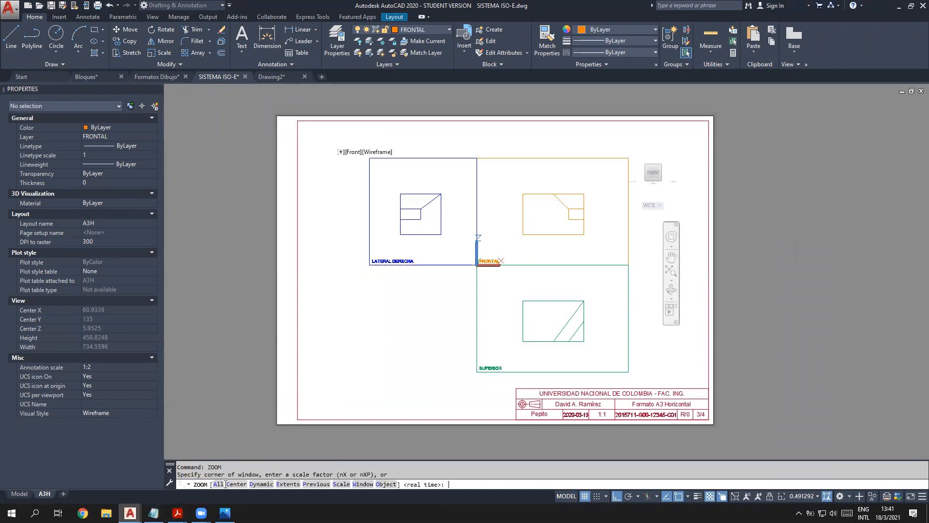
text(s)
key(Return)
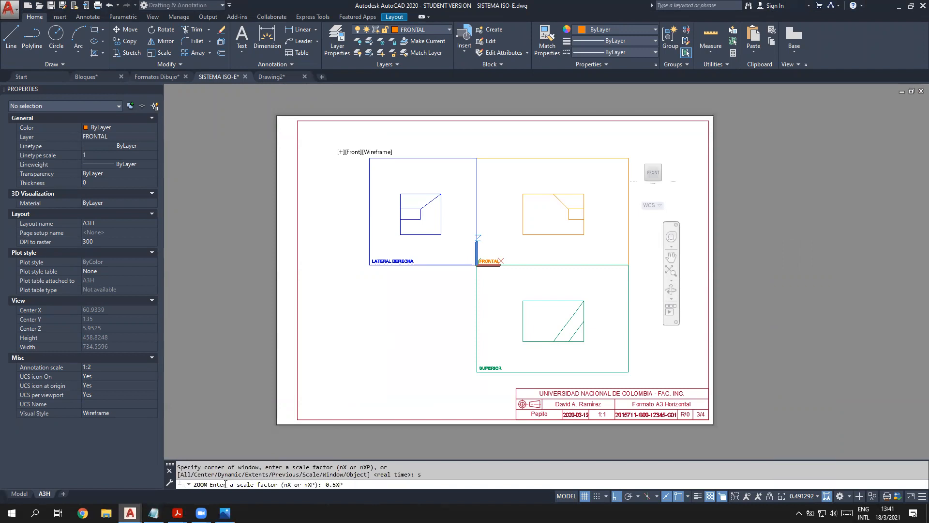
key(Return)
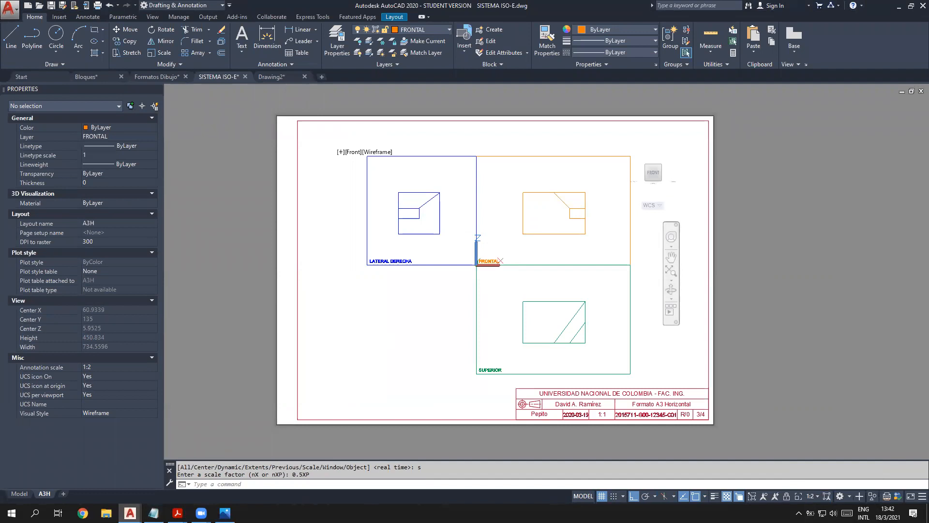
Step: Review the factor table in Factor XP.pdf down to its last rows, and return to SISTEMA ISO-E
mouse_move(177, 513)
click(118, 472)
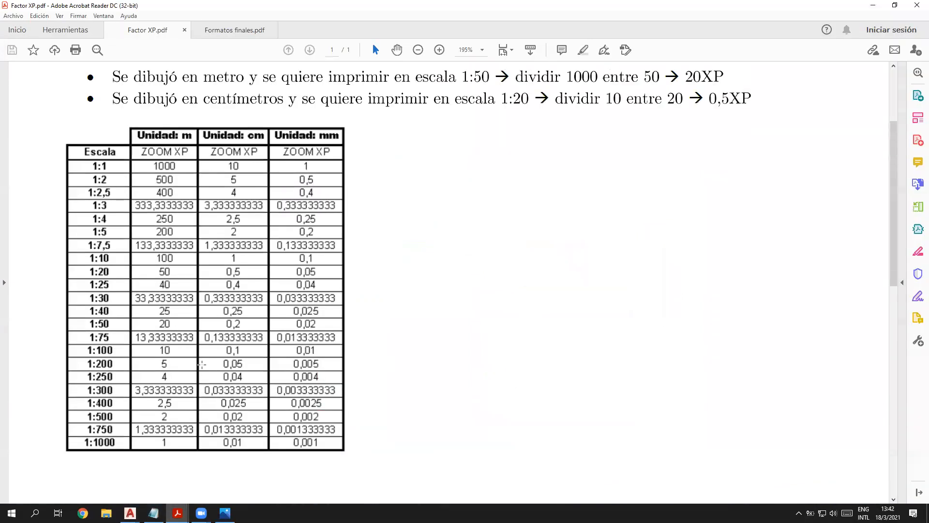
scroll(202, 364, down, 3)
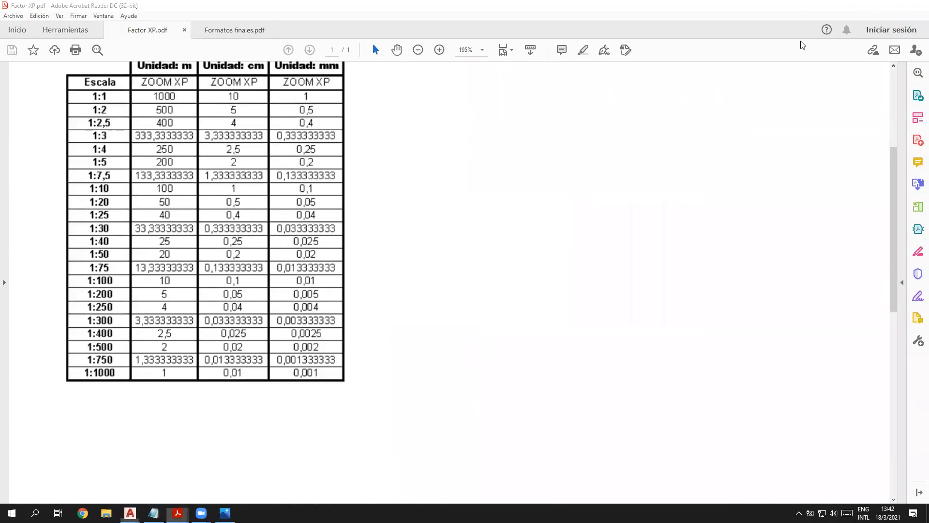
key(alt+Tab)
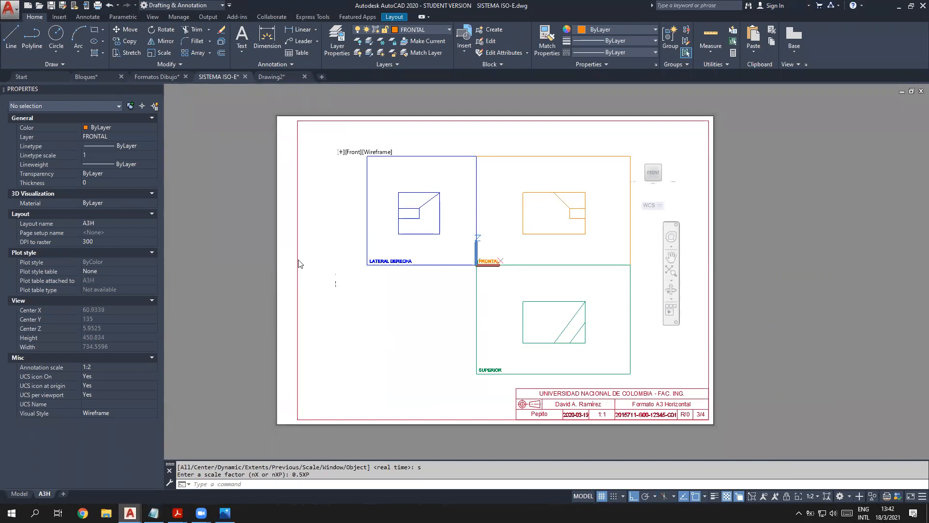
Step: Leave the viewport for paper space and export the current A3H layout to PDF as SISTEMA ISO-E.pdf
double_click(314, 242)
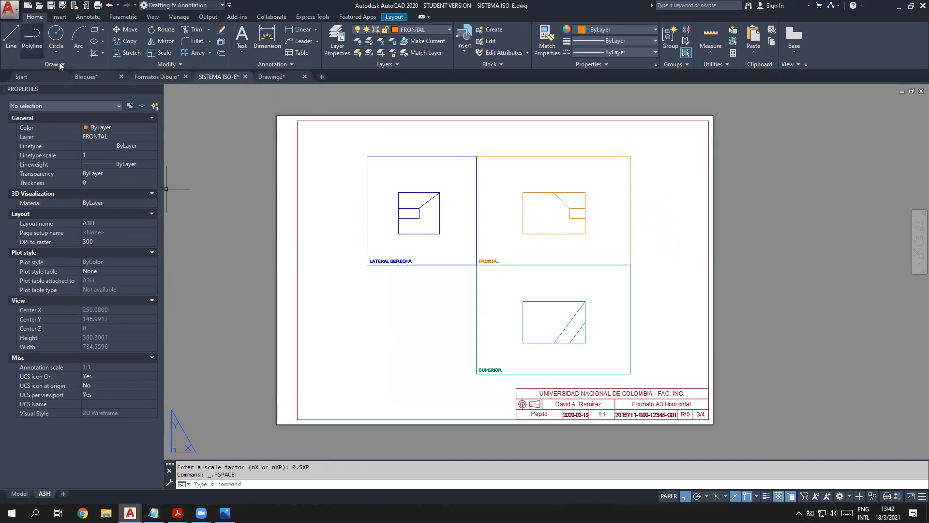
click(9, 10)
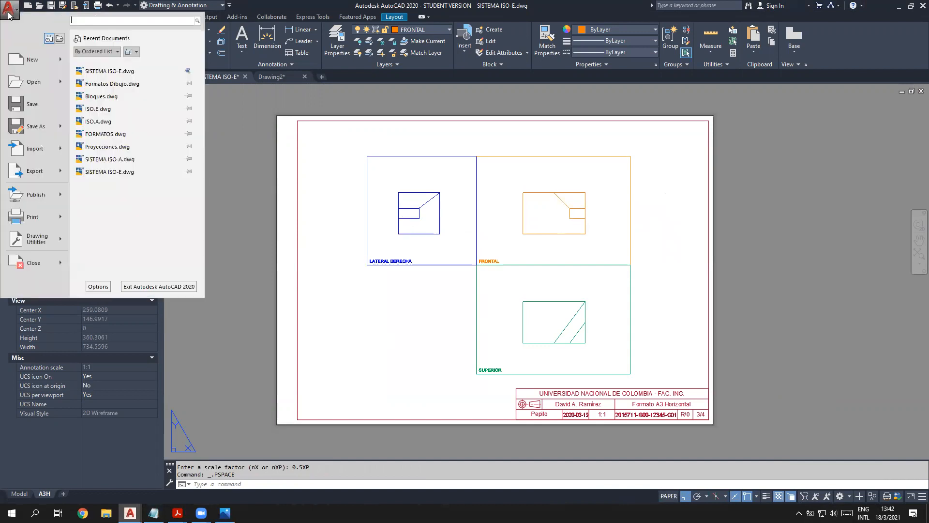
mouse_move(60, 175)
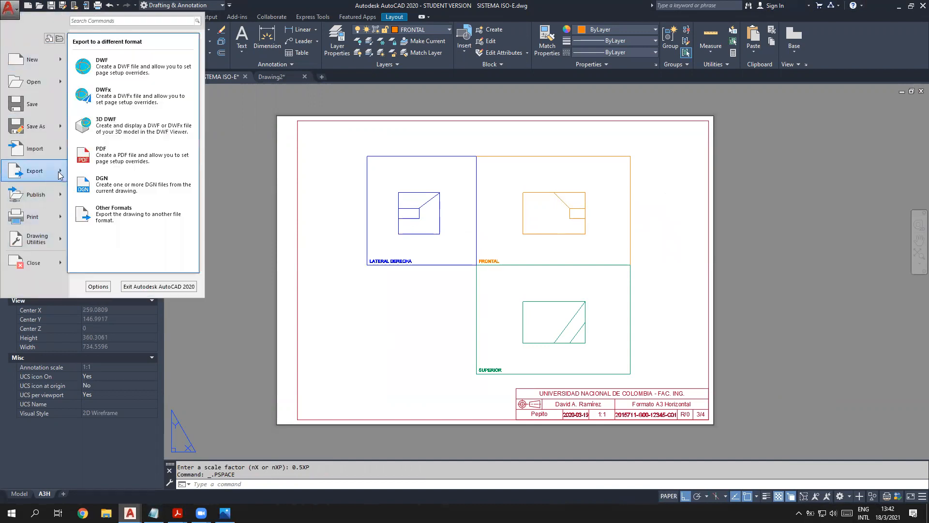
click(140, 156)
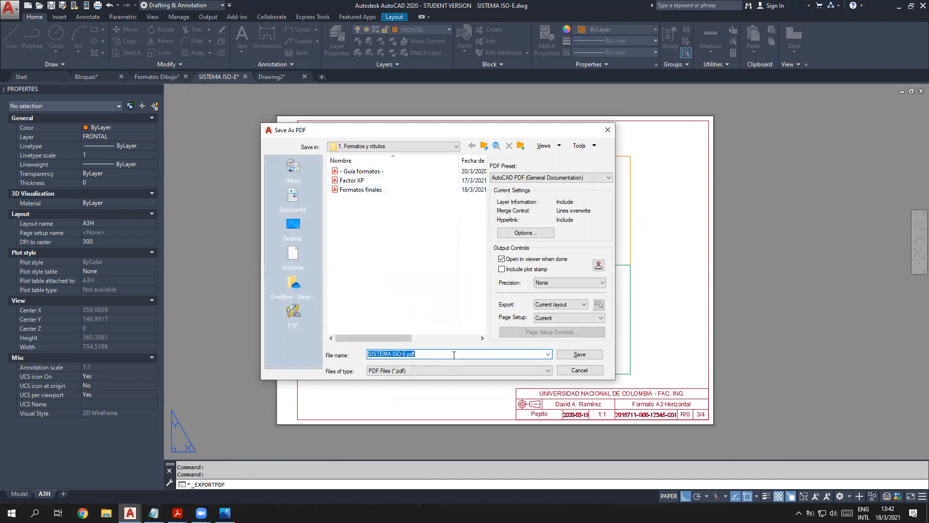
click(439, 355)
click(552, 304)
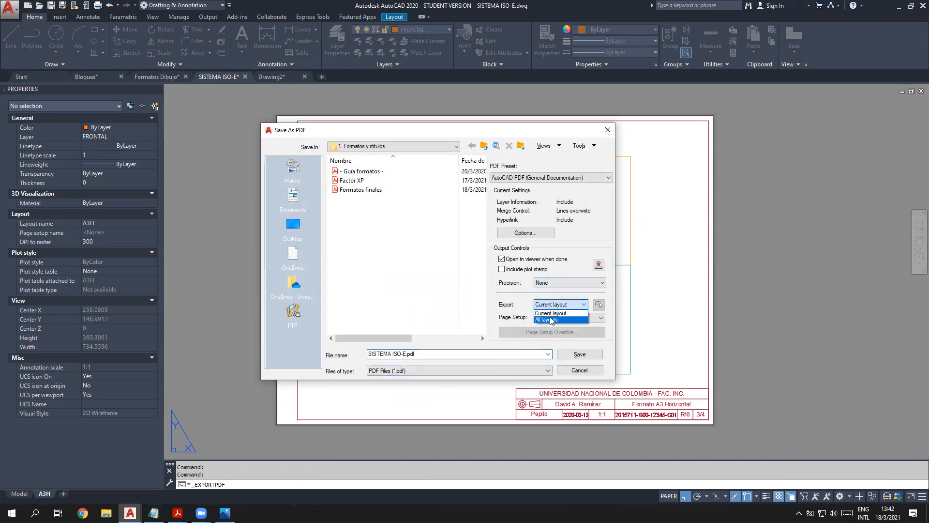
click(561, 317)
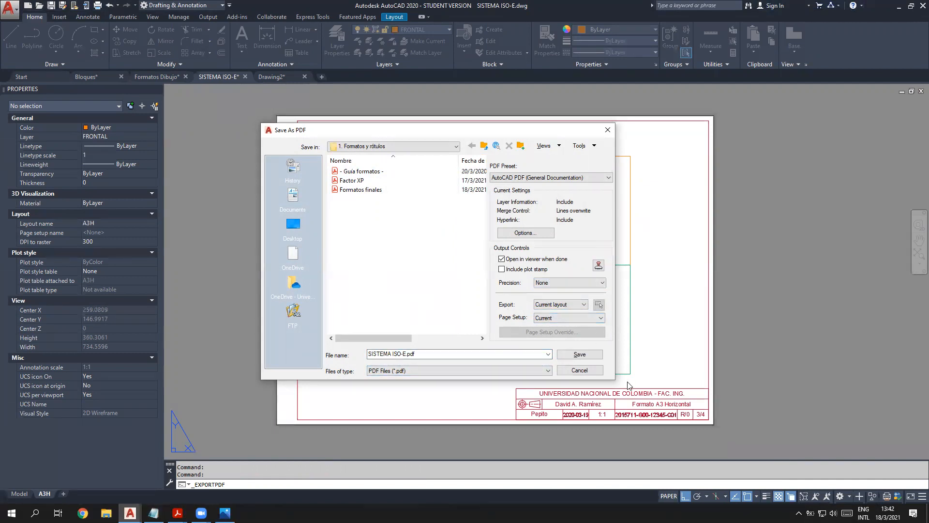
click(585, 356)
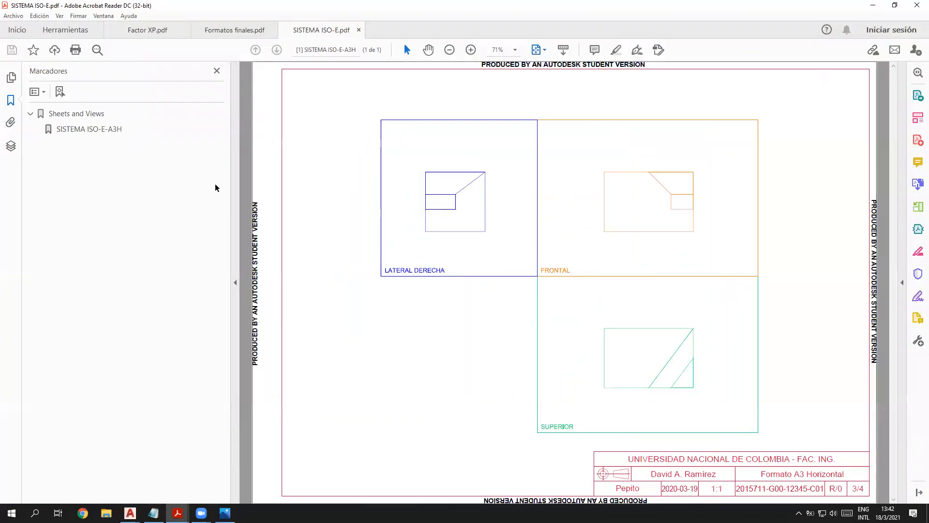
Step: Hide the bookmarks in SISTEMA ISO-E.pdf and inspect the complete exported A3 sheet with its three projections
click(234, 184)
ctrl+scroll(306, 275, down, 2)
ctrl+scroll(631, 409, up, 4)
ctrl+scroll(631, 411, down, 2)
ctrl+scroll(632, 410, up, 1)
ctrl+scroll(631, 409, down, 1)
ctrl+scroll(631, 409, down, 1)
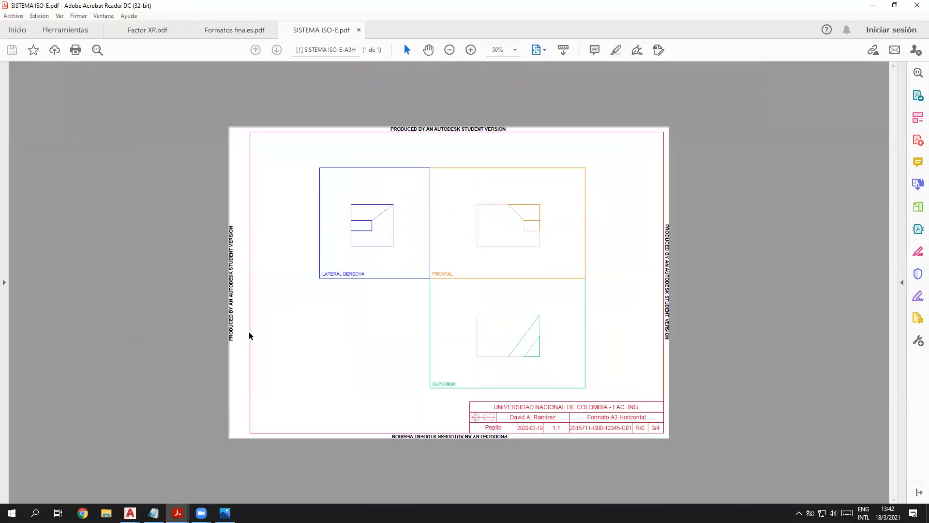
Step: Take a closer look at the exported A3 sheet, and switch to the A3H layout of SISTEMA ISO-E.dwg in AutoCAD
ctrl+scroll(249, 334, up, 1)
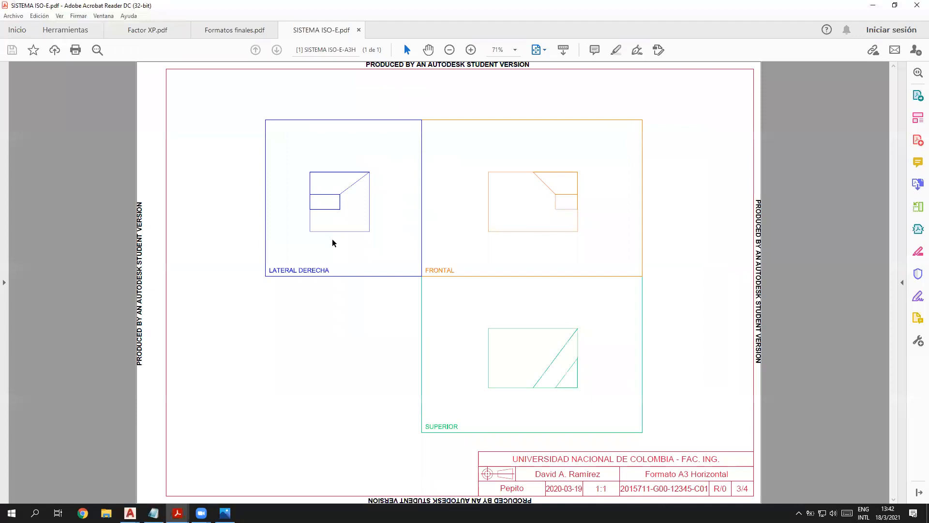
click(130, 513)
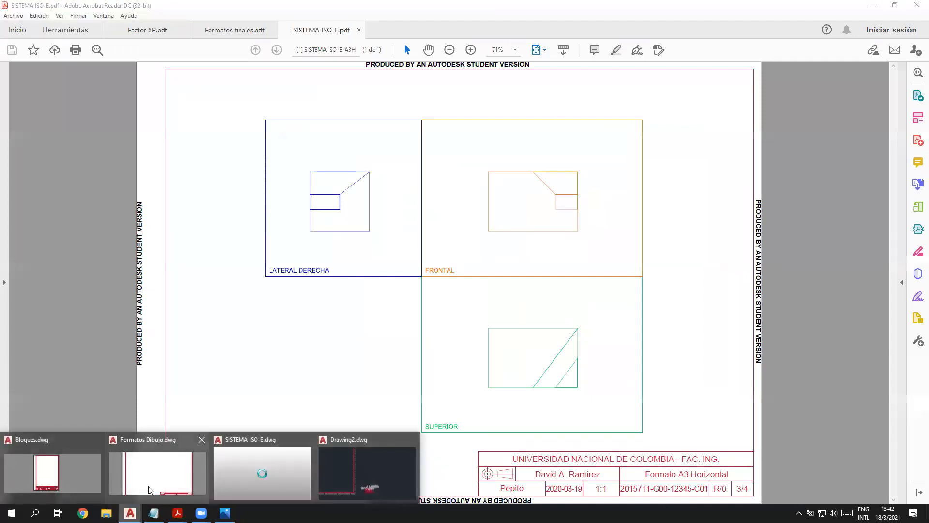
click(278, 487)
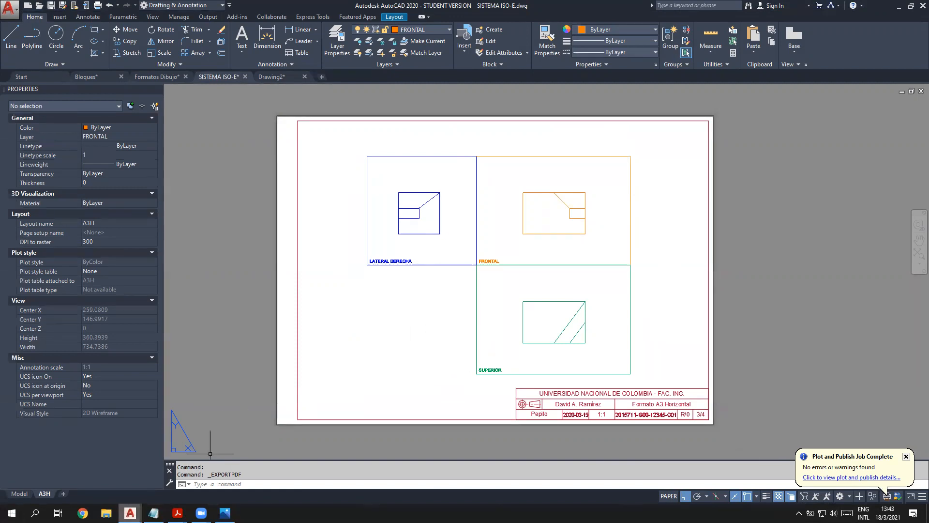
Step: Switch back to SISTEMA ISO-E.pdf in Acrobat Reader and examine the LATERAL DERECHA and FRONTAL projections up close and within the whole sheet
mouse_move(130, 513)
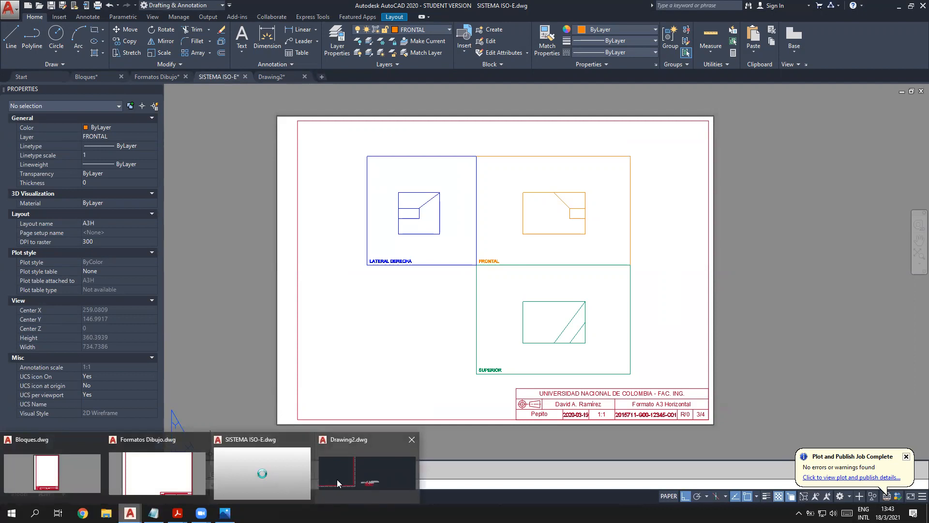
mouse_move(177, 513)
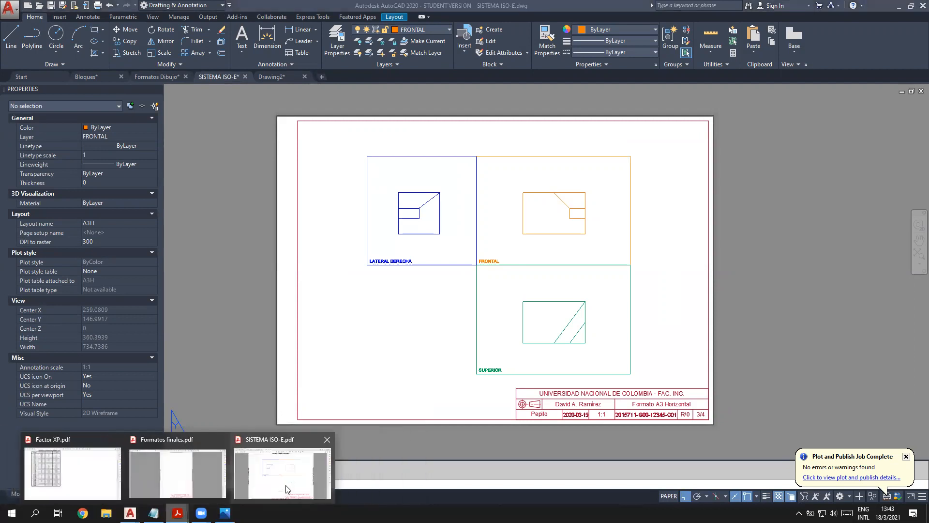
click(282, 467)
ctrl+scroll(415, 178, up, 3)
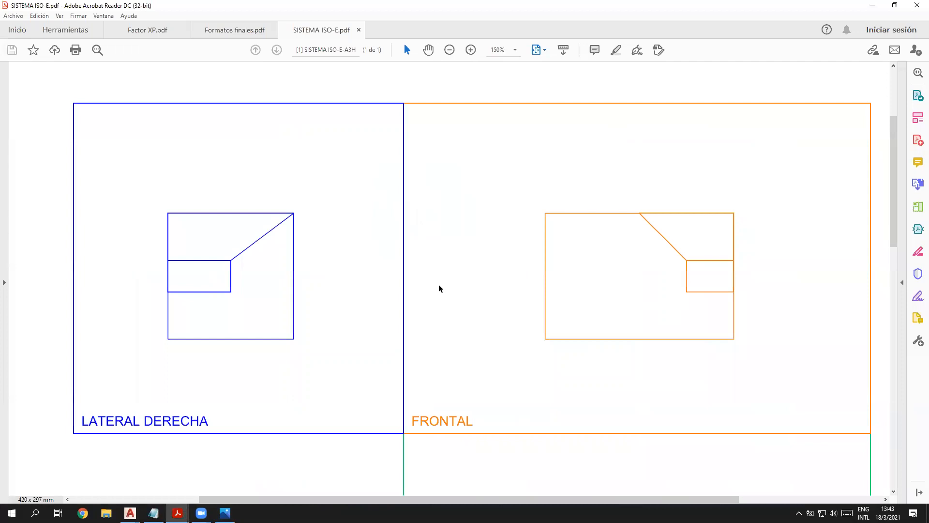
ctrl+scroll(439, 284, down, 5)
key(ctrl+0)
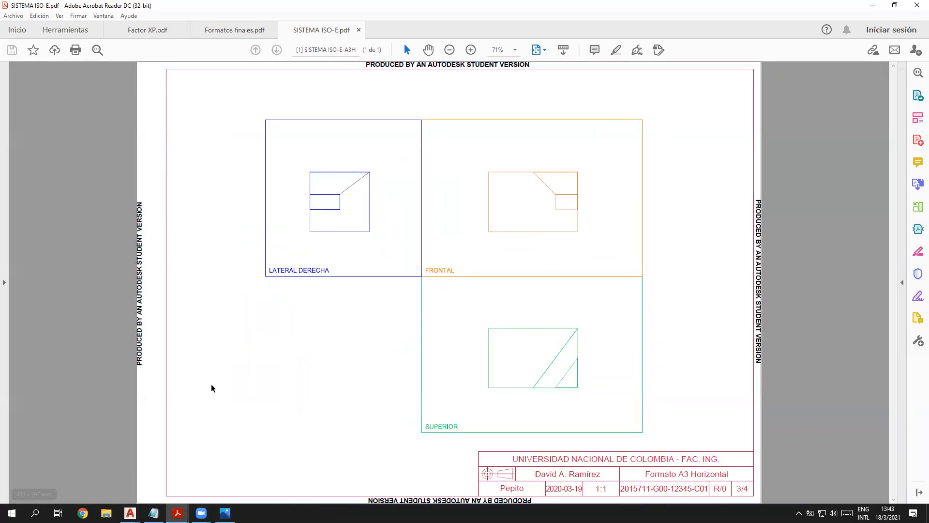